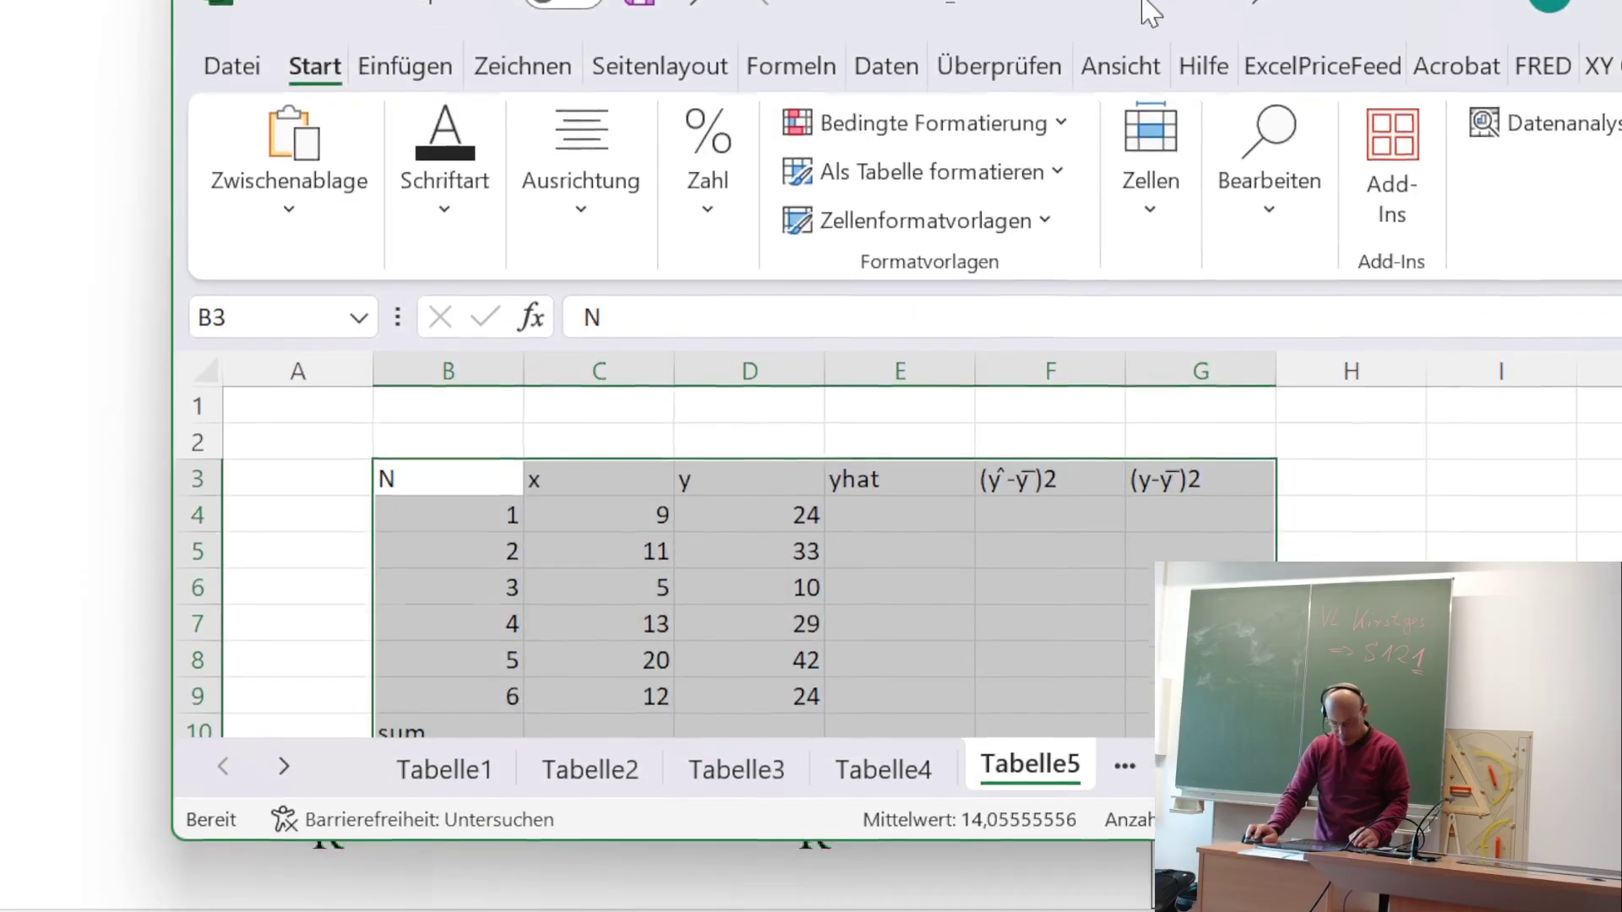
- Extend the workbook window vertically to show more rows below the data table
{"action": "scroll", "coordinate": [826, 569], "scroll_direction": "down", "scroll_amount": 1}
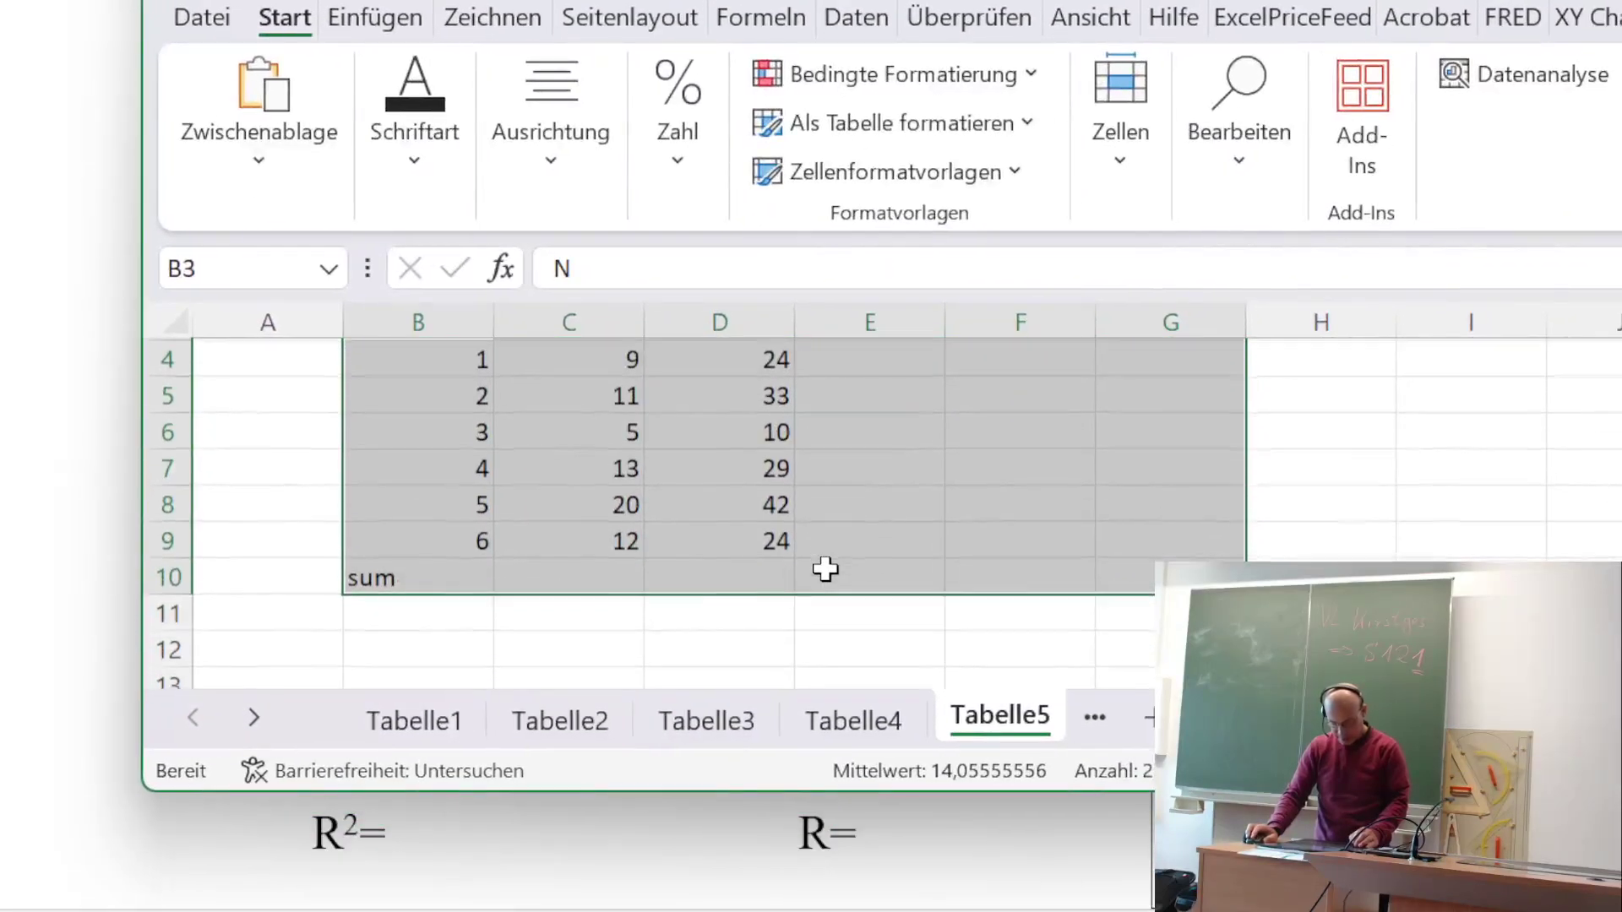
{"action": "scroll", "coordinate": [825, 569], "scroll_direction": "up", "scroll_amount": 1}
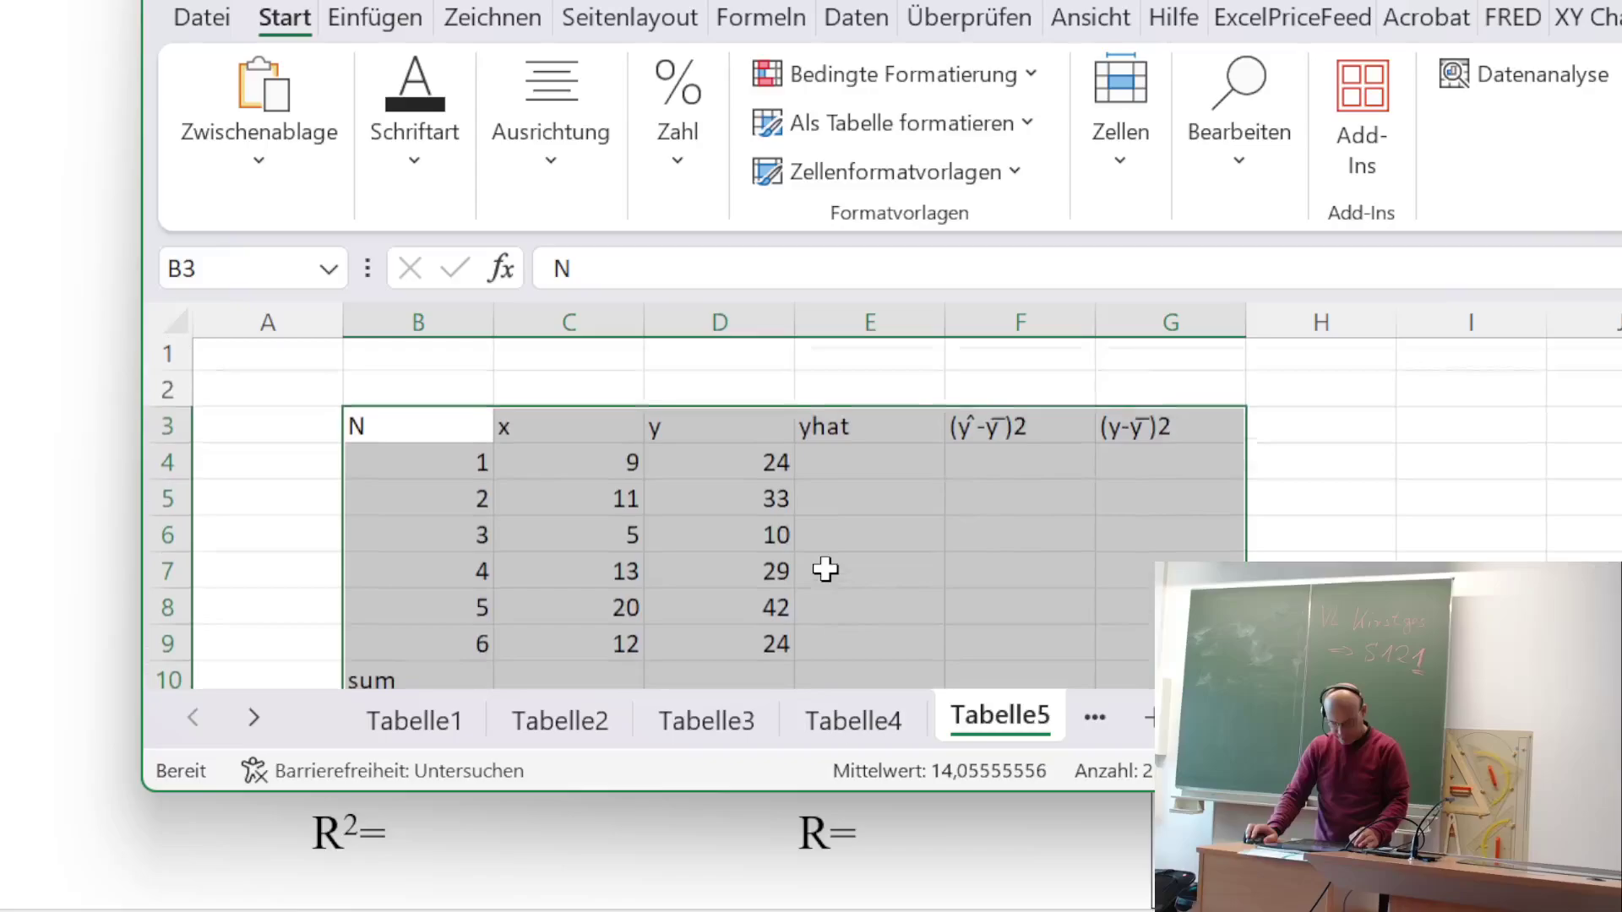
{"action": "double_click", "coordinate": [1125, 790]}
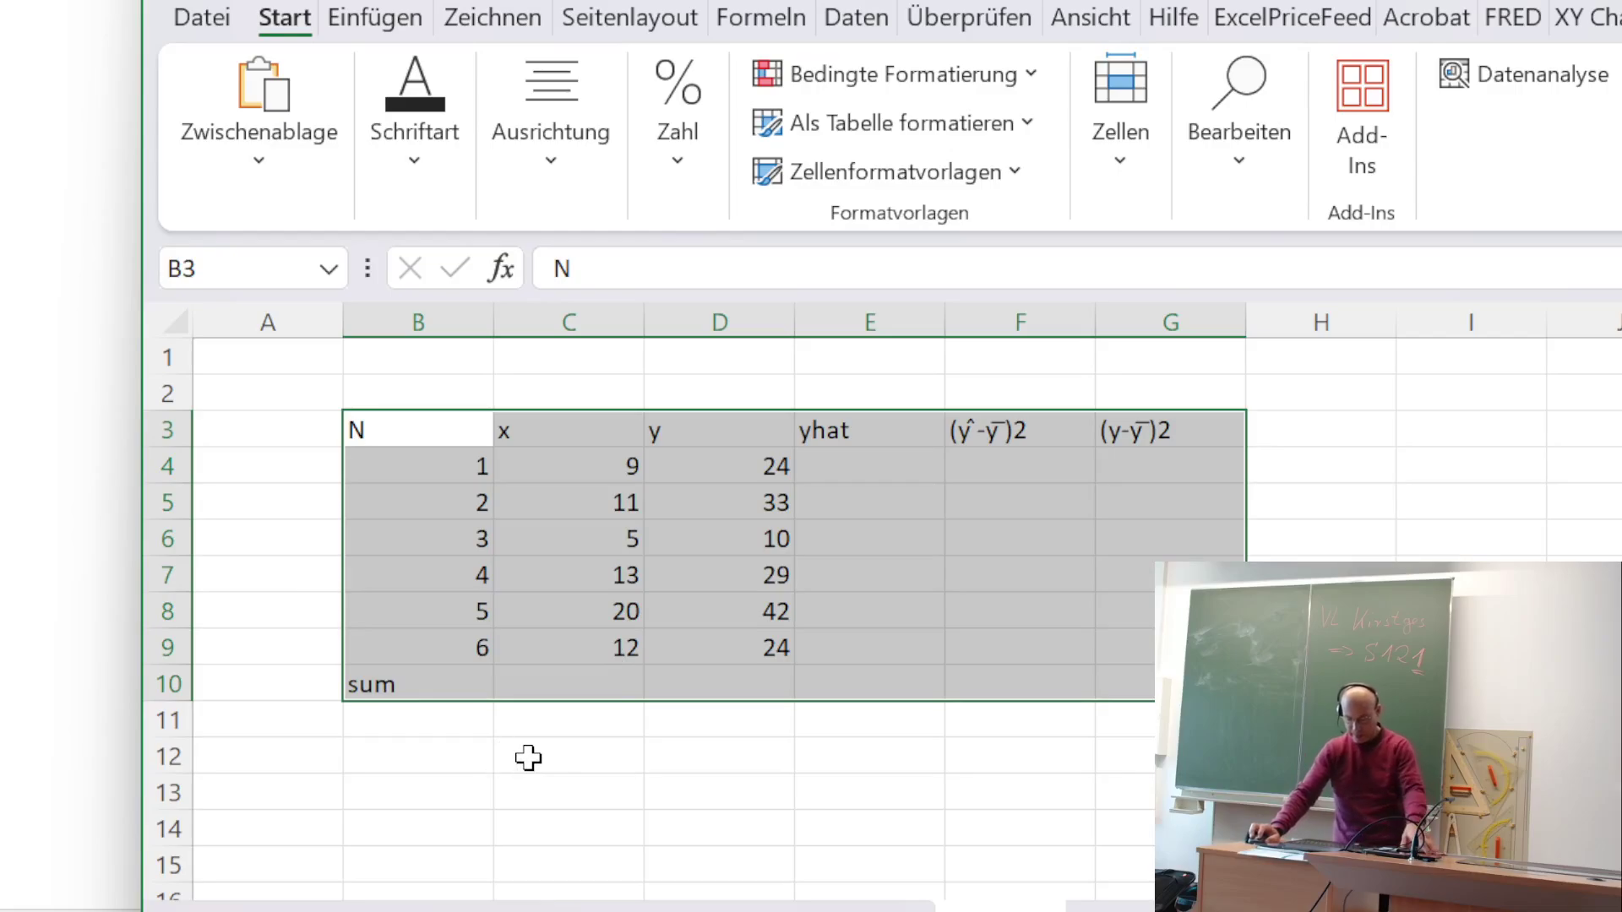
- Calculate the regression intercept in B12 with ACHSENABSCHNITT, using D4:D9 as y values and C4:C9 as x values
{"action": "left_click", "coordinate": [464, 752]}
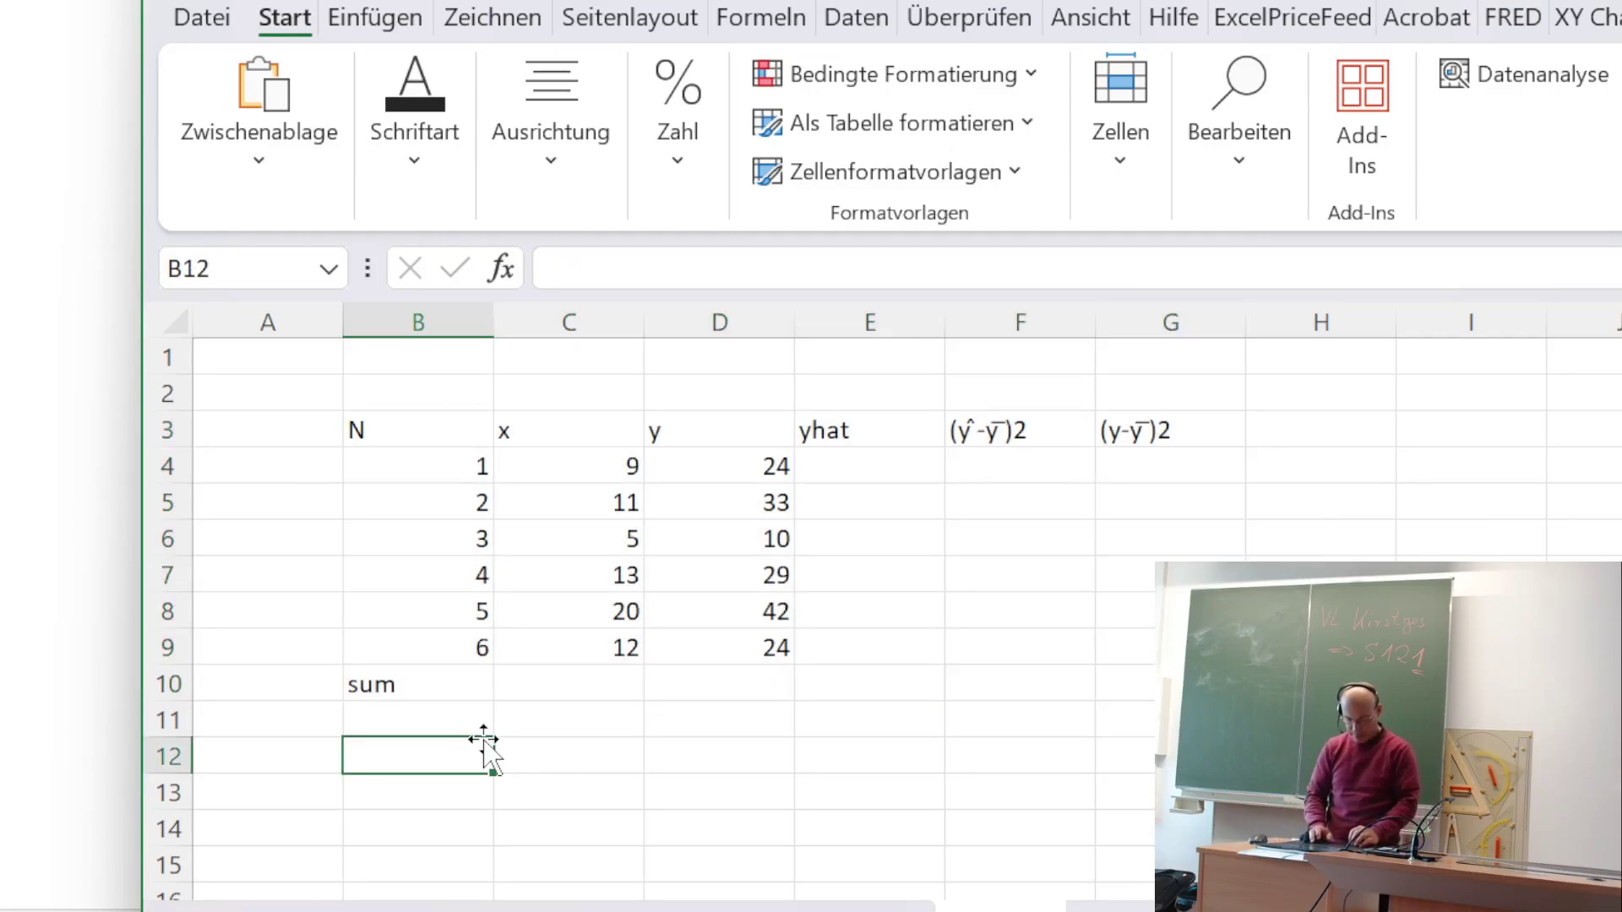
{"action": "type", "text": "=a"}
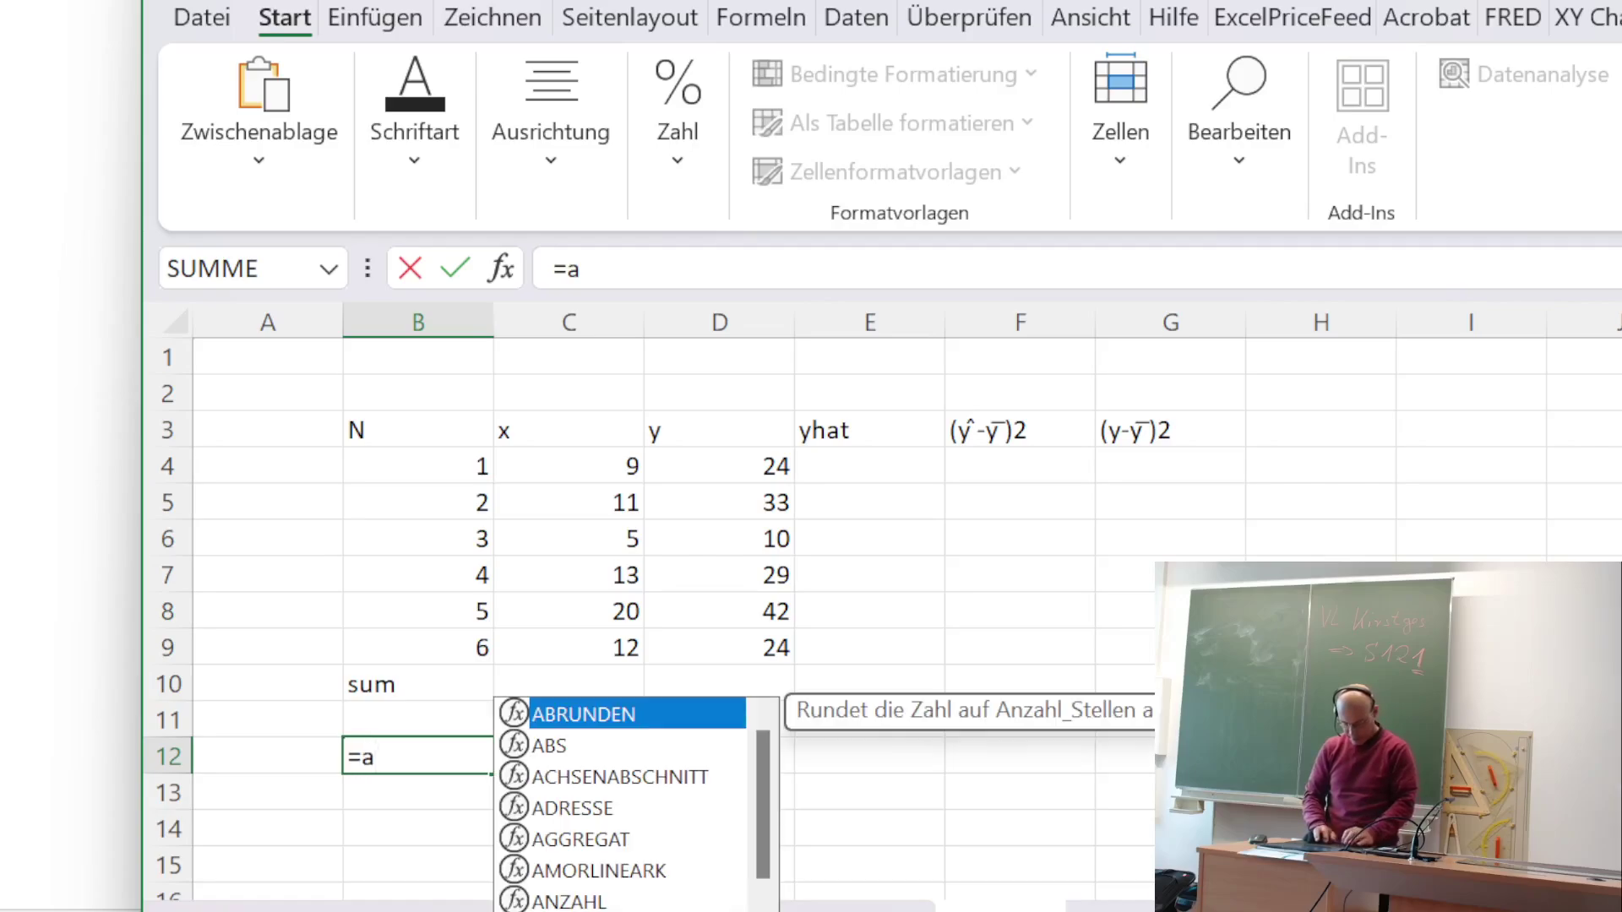
{"action": "type", "text": "chs"}
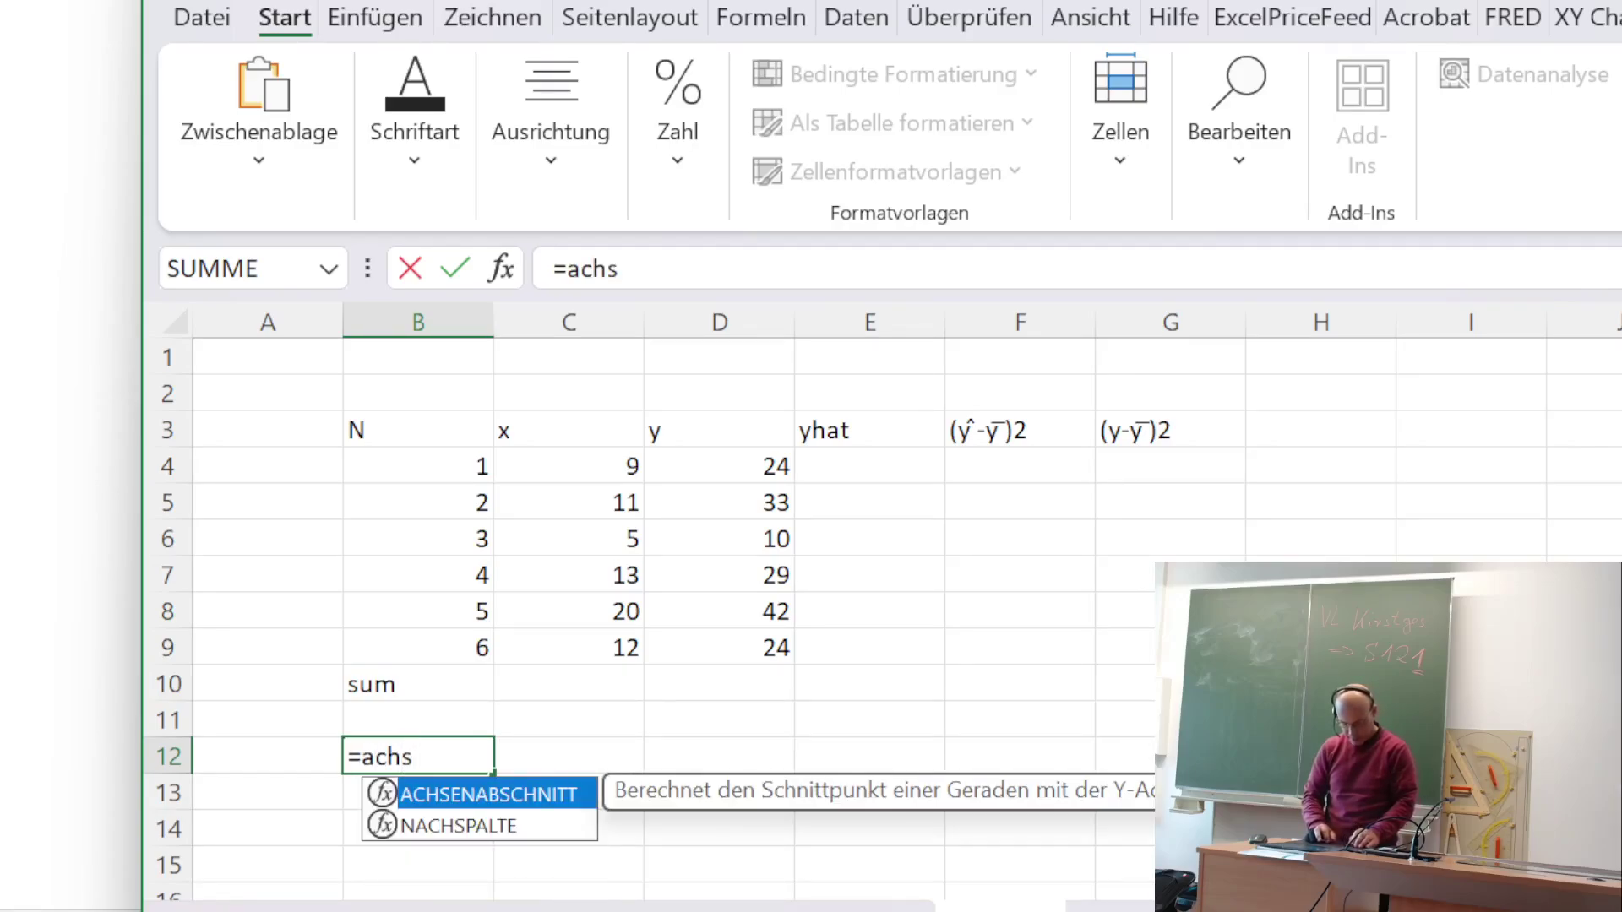
{"action": "key", "text": "Tab"}
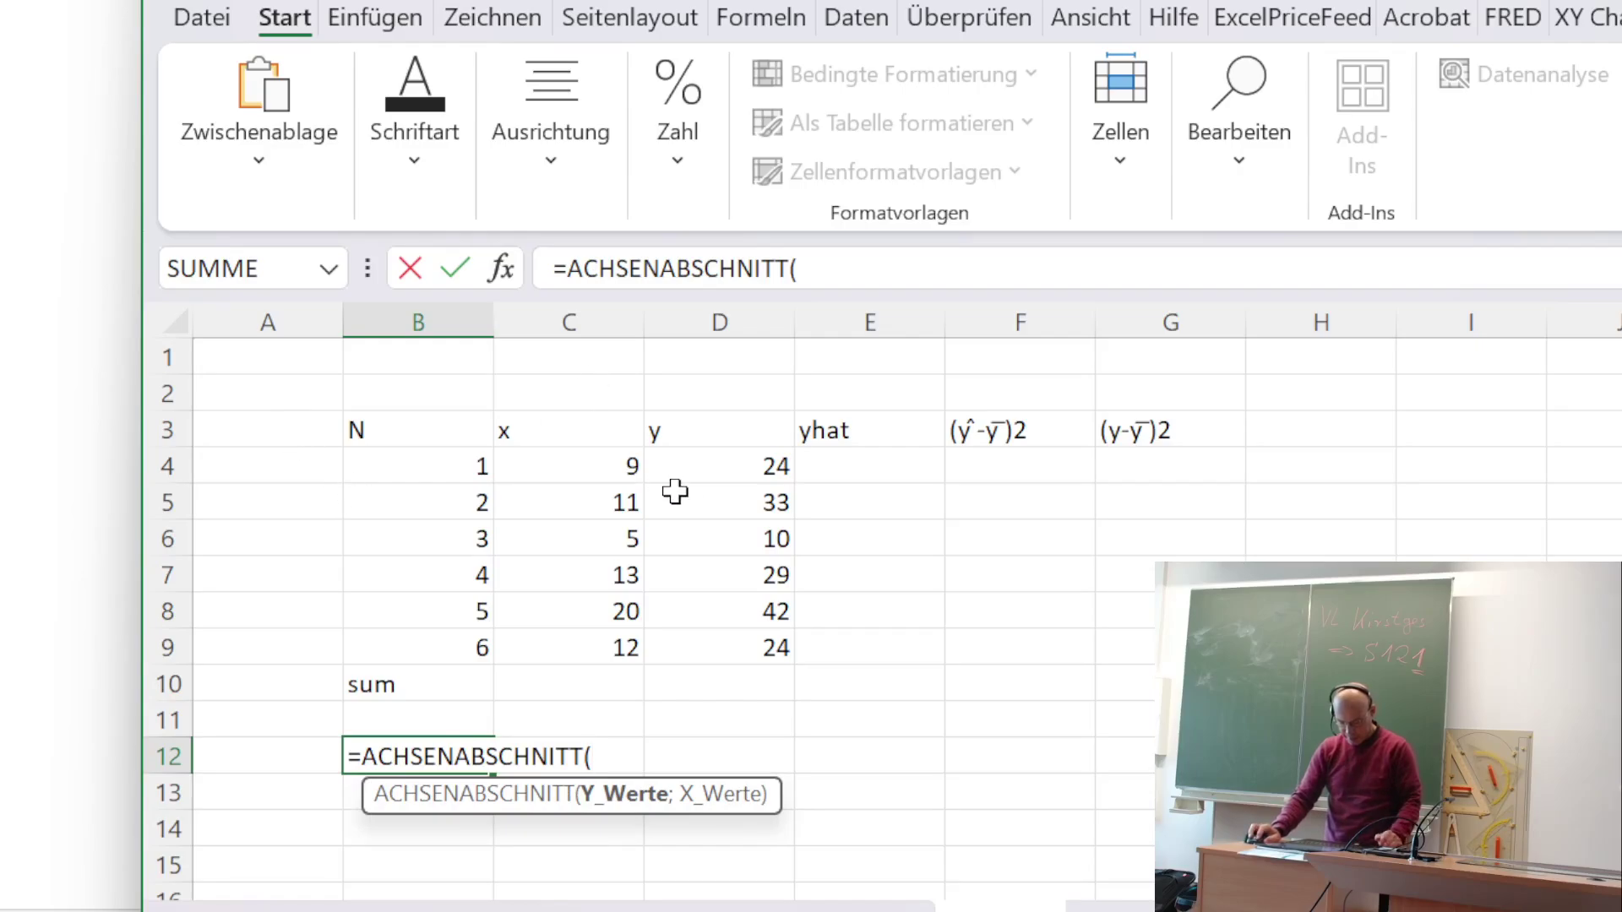
{"action": "left_click_drag", "start_coordinate": [727, 460], "coordinate": [739, 663]}
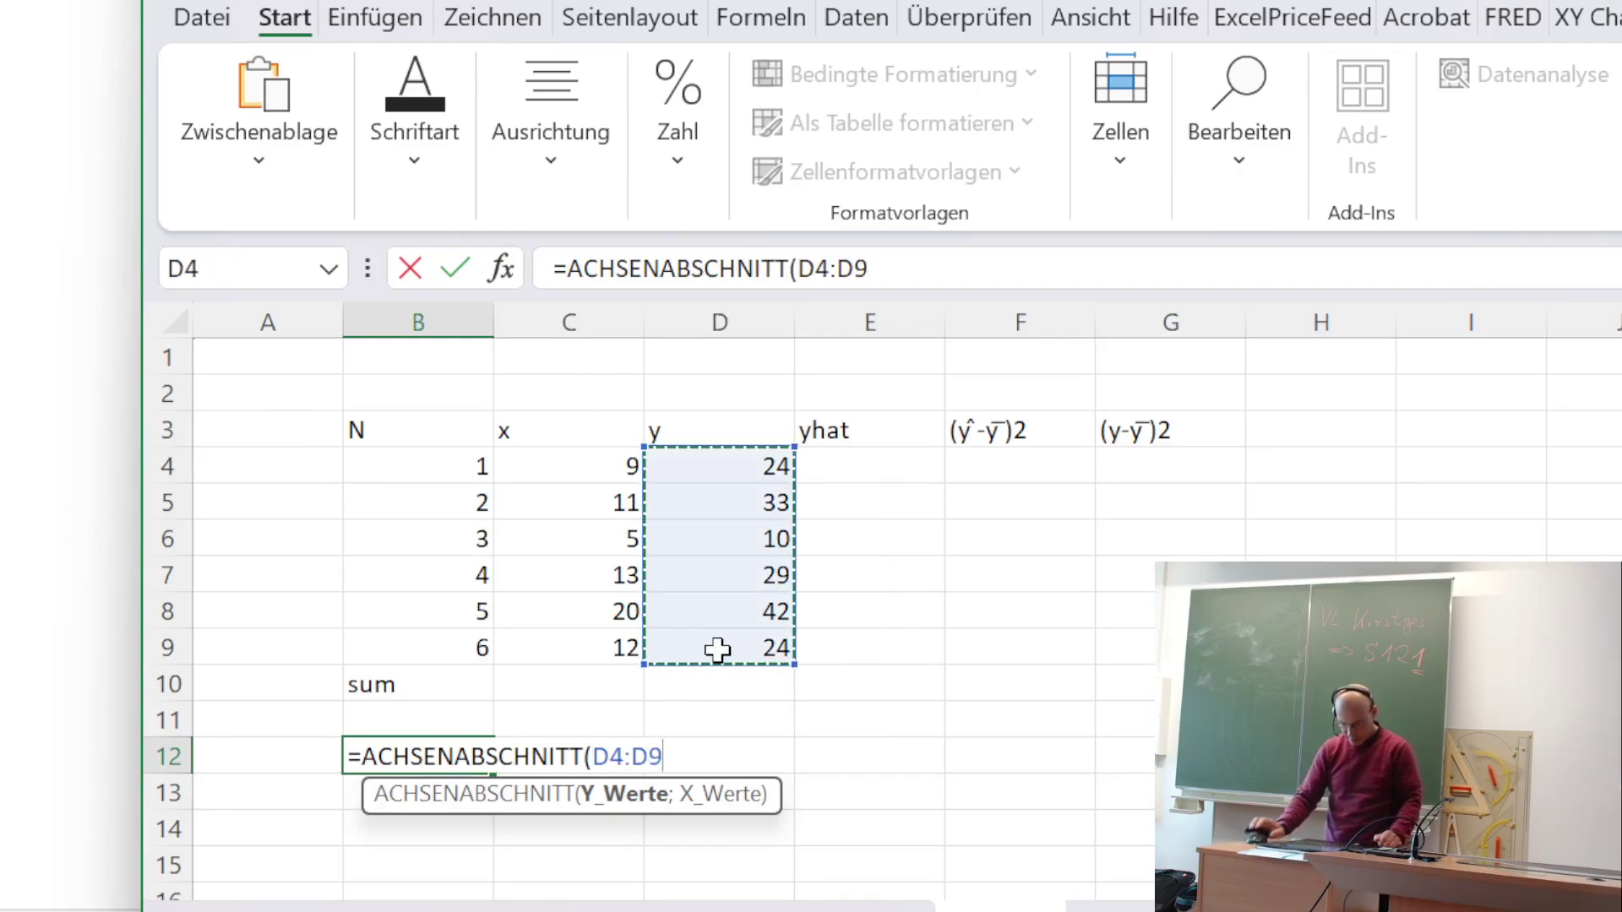
{"action": "type", "text": ";"}
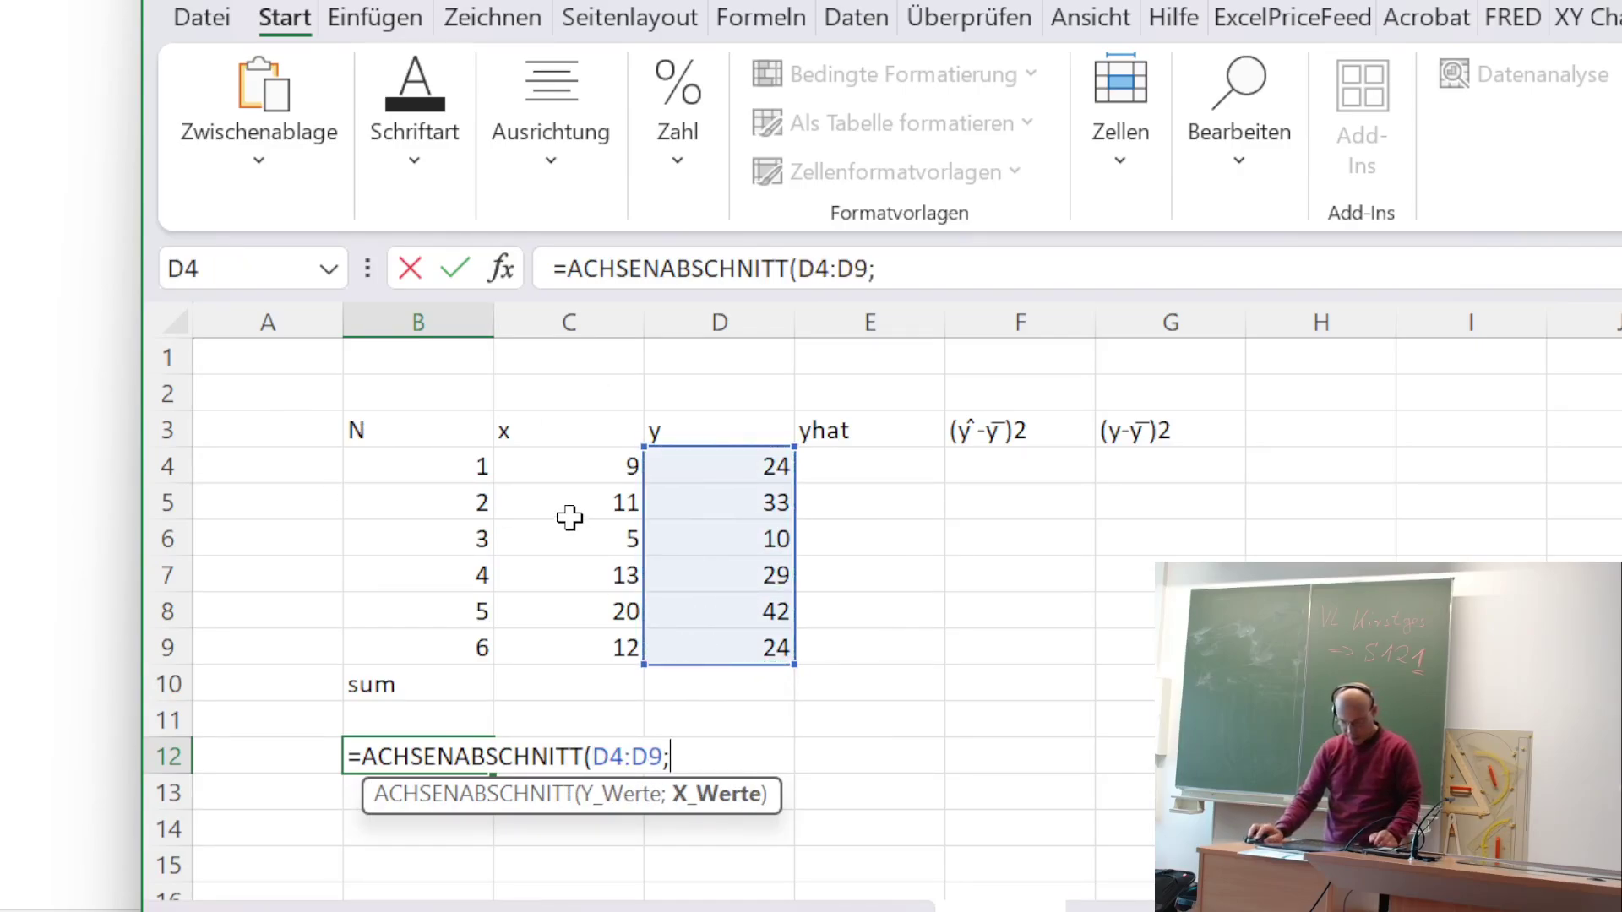
{"action": "left_click_drag", "start_coordinate": [599, 461], "coordinate": [586, 645]}
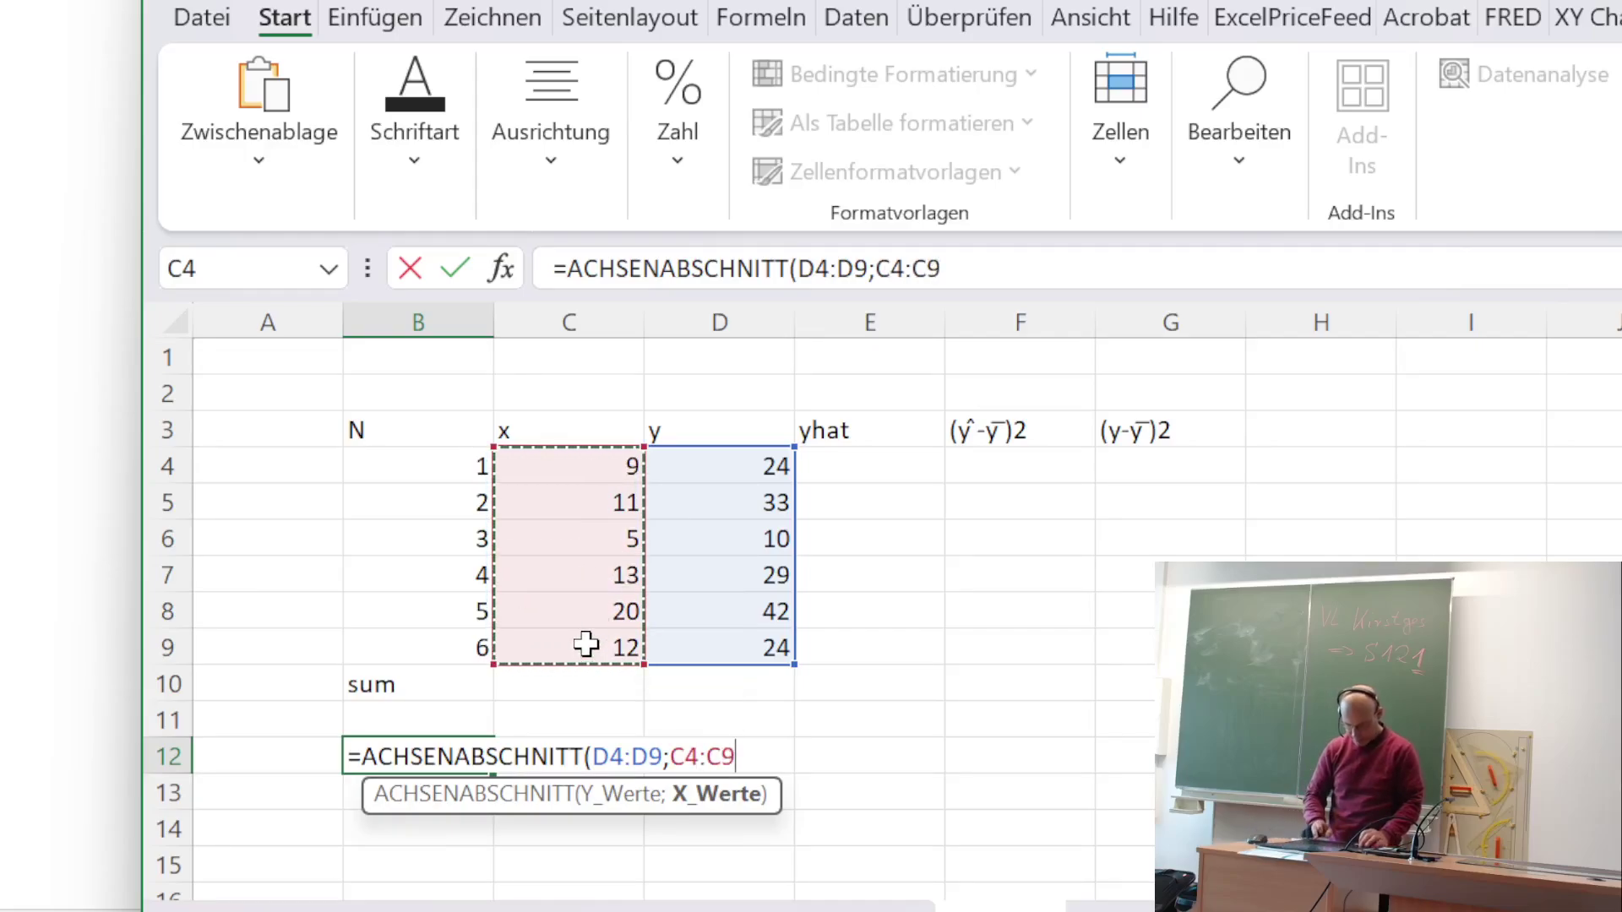
{"action": "type", "text": ")"}
{"action": "key", "text": "Return"}
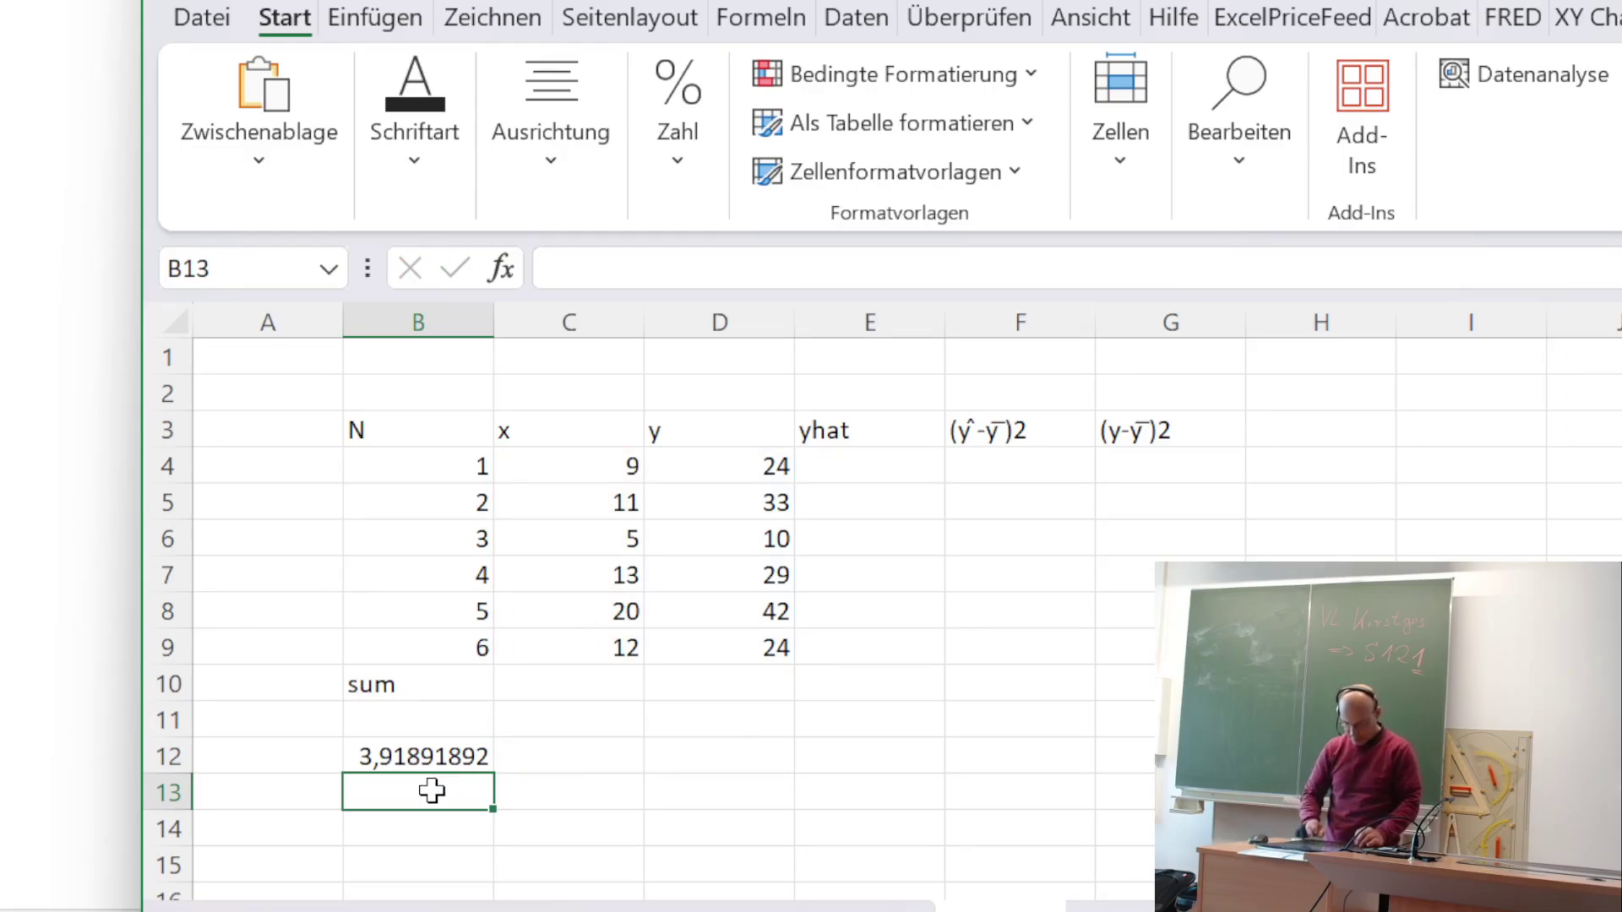
- Calculate the regression slope in B13 with STEIGUNG, using D4:D9 as y values and C4:C9 as x values
{"action": "type", "text": "="}
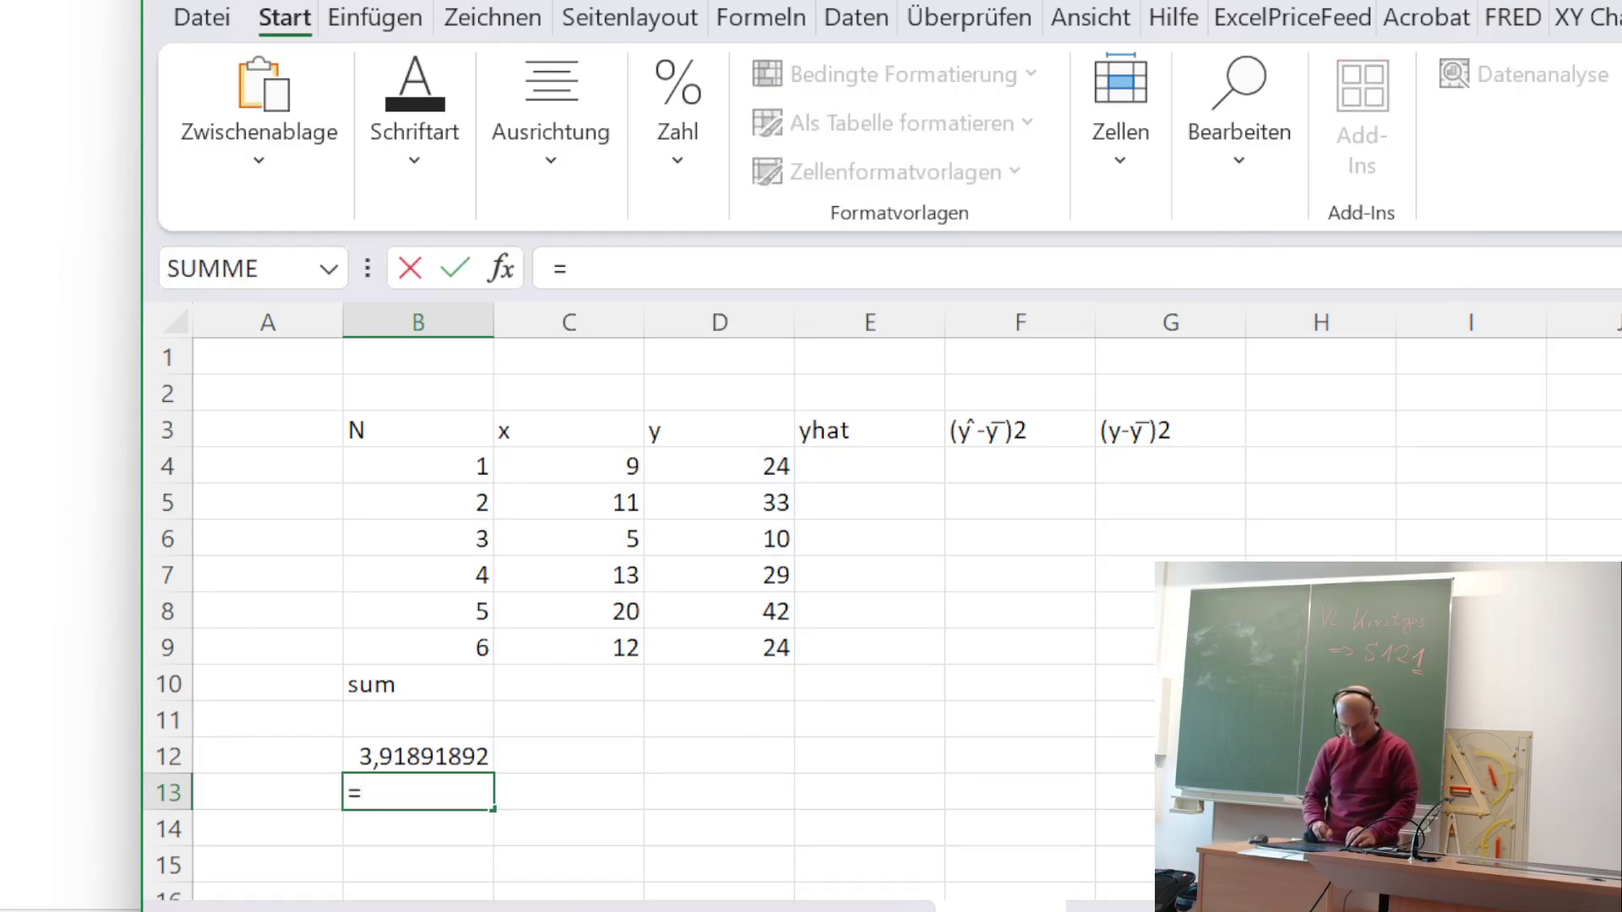
{"action": "type", "text": "steig"}
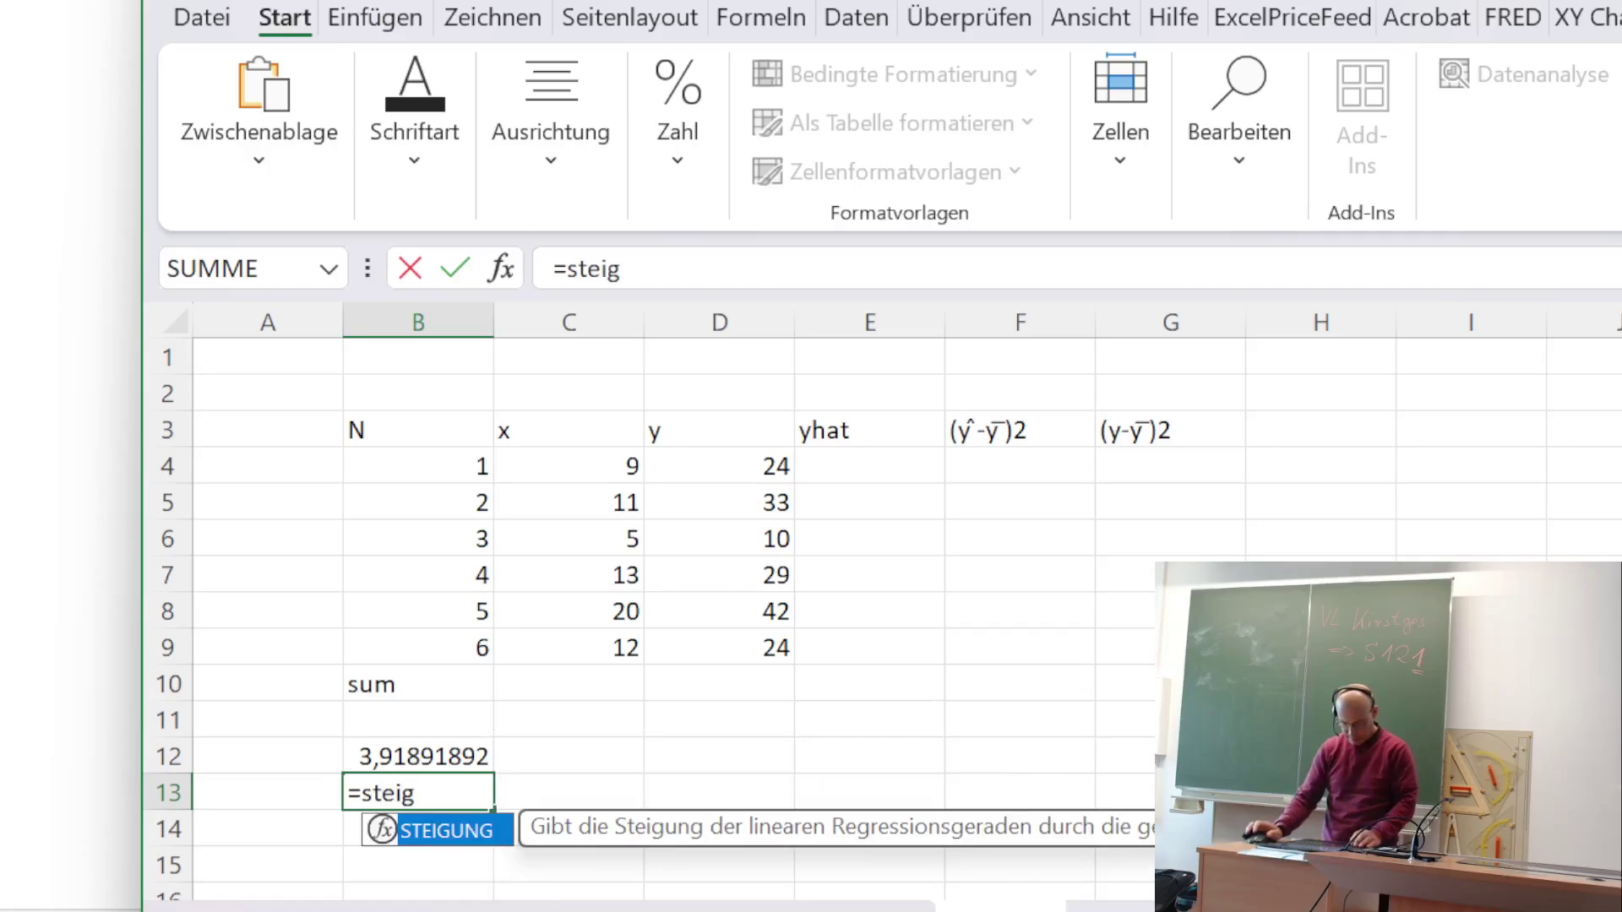
{"action": "key", "text": "Tab"}
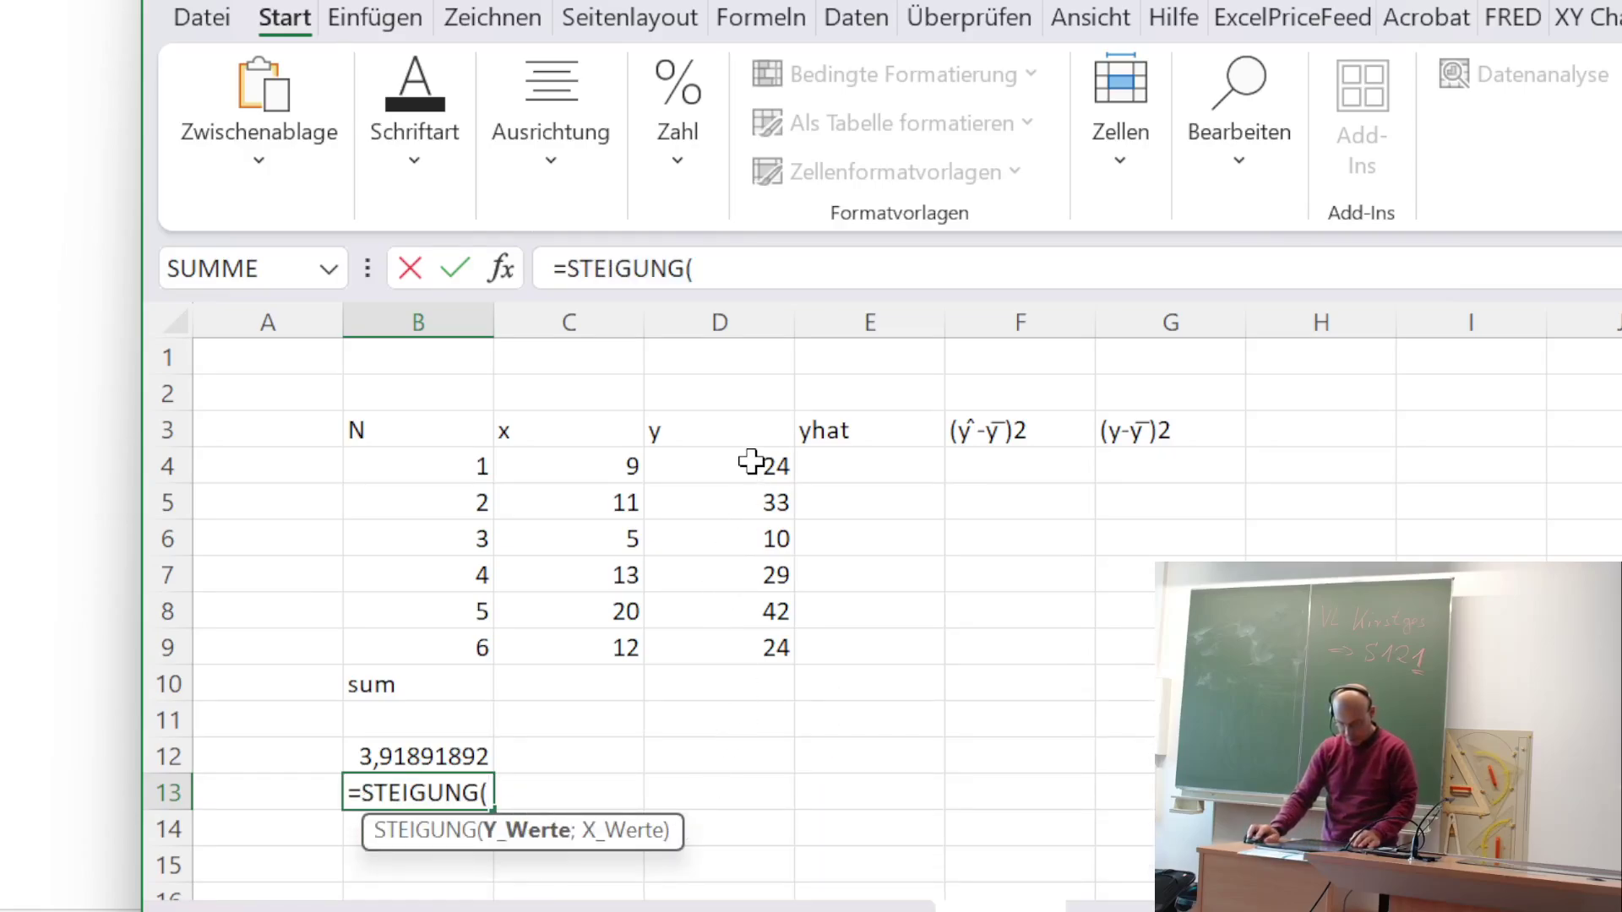
{"action": "left_click_drag", "start_coordinate": [750, 463], "coordinate": [740, 652]}
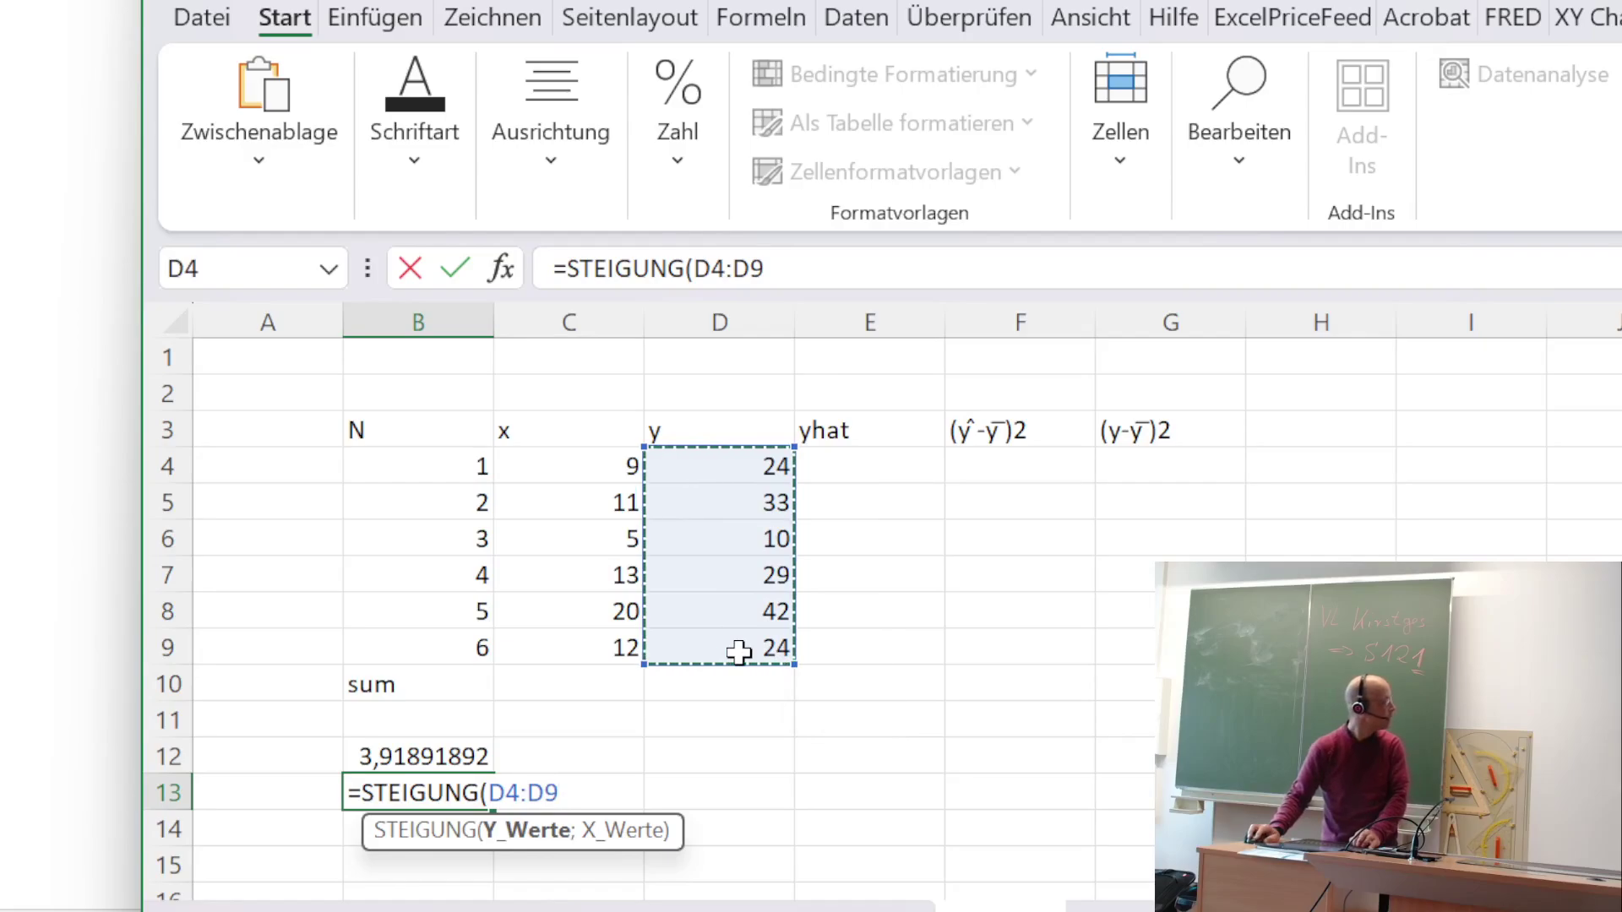
{"action": "type", "text": ";"}
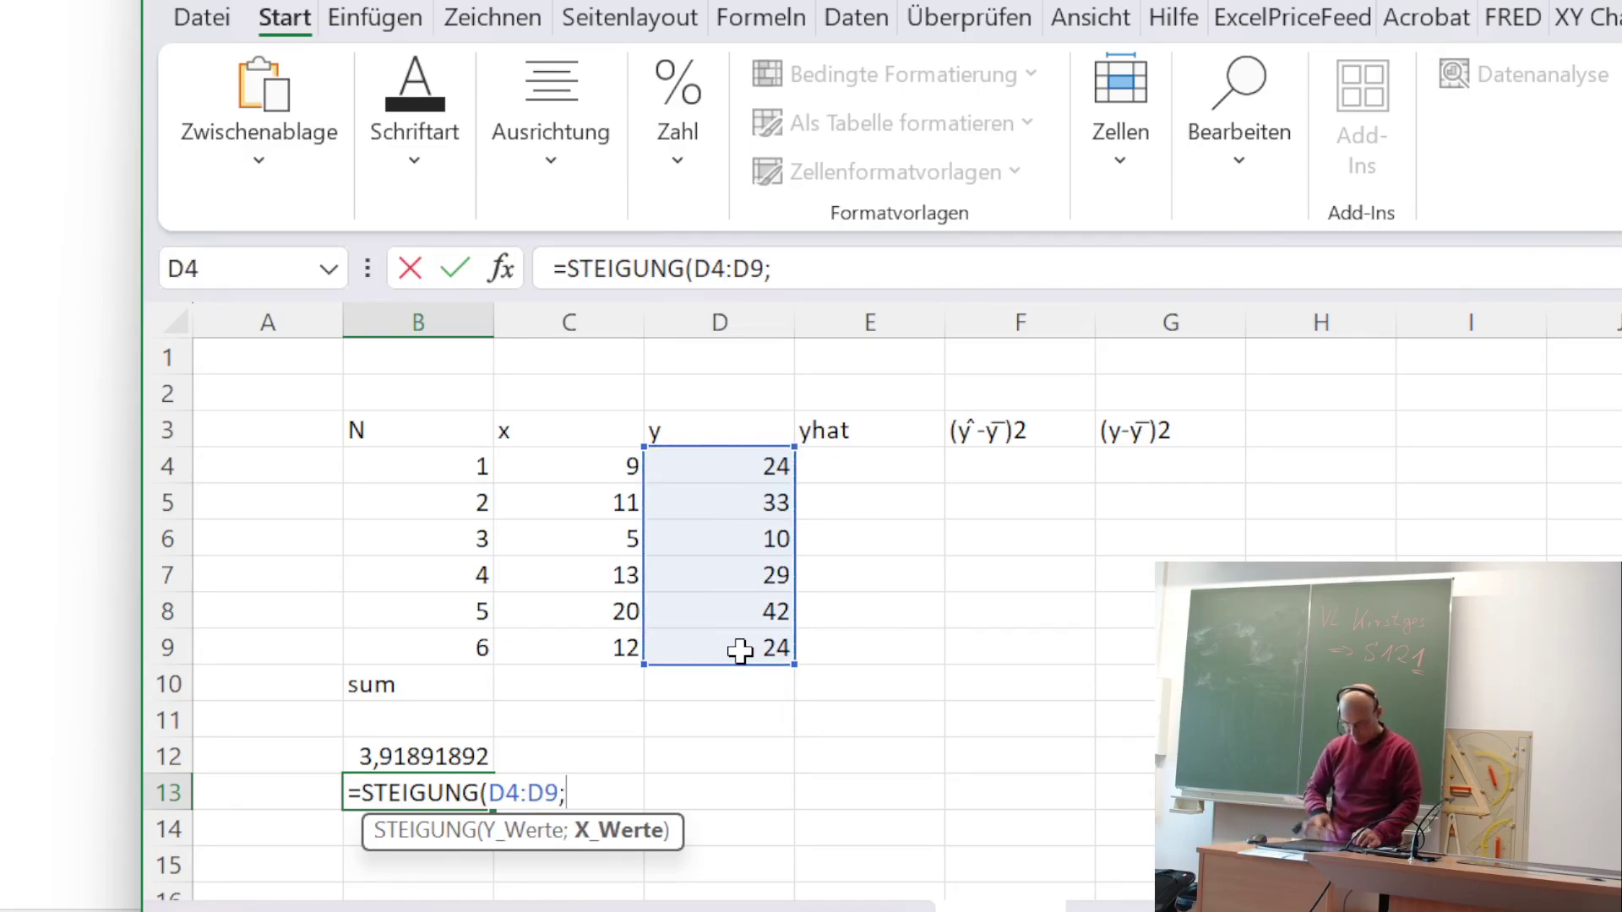
{"action": "left_click_drag", "start_coordinate": [595, 461], "coordinate": [568, 642]}
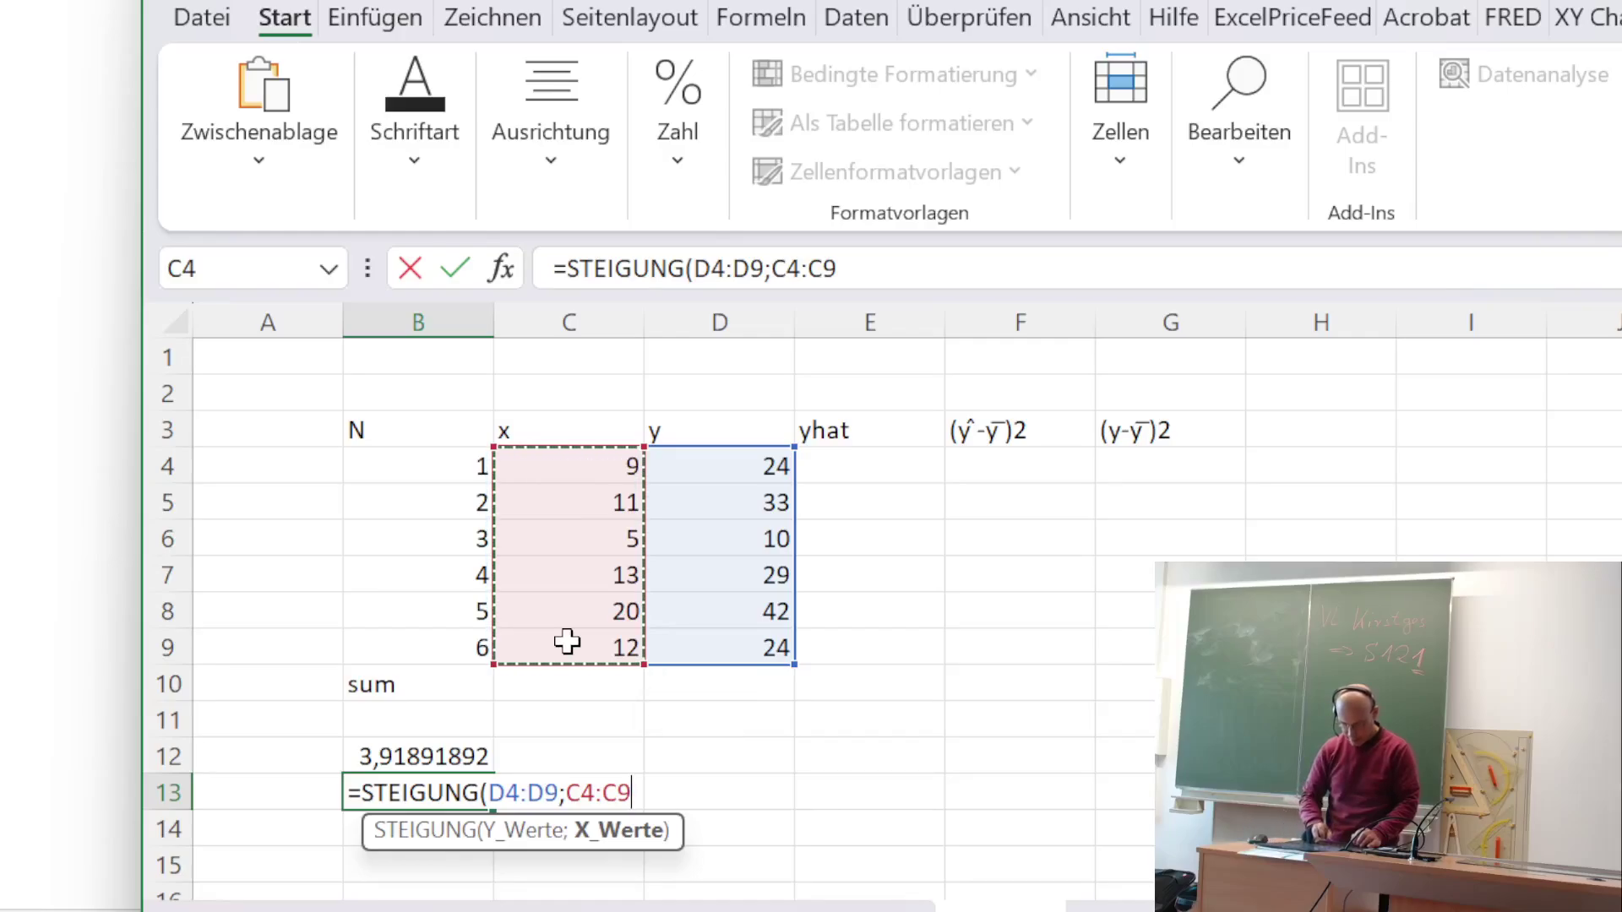
{"action": "type", "text": ")"}
{"action": "key", "text": "Return"}
- Label the intercept "a" in A12 and the slope "b" in A13
{"action": "key", "text": "Up"}
{"action": "key", "text": "Up"}
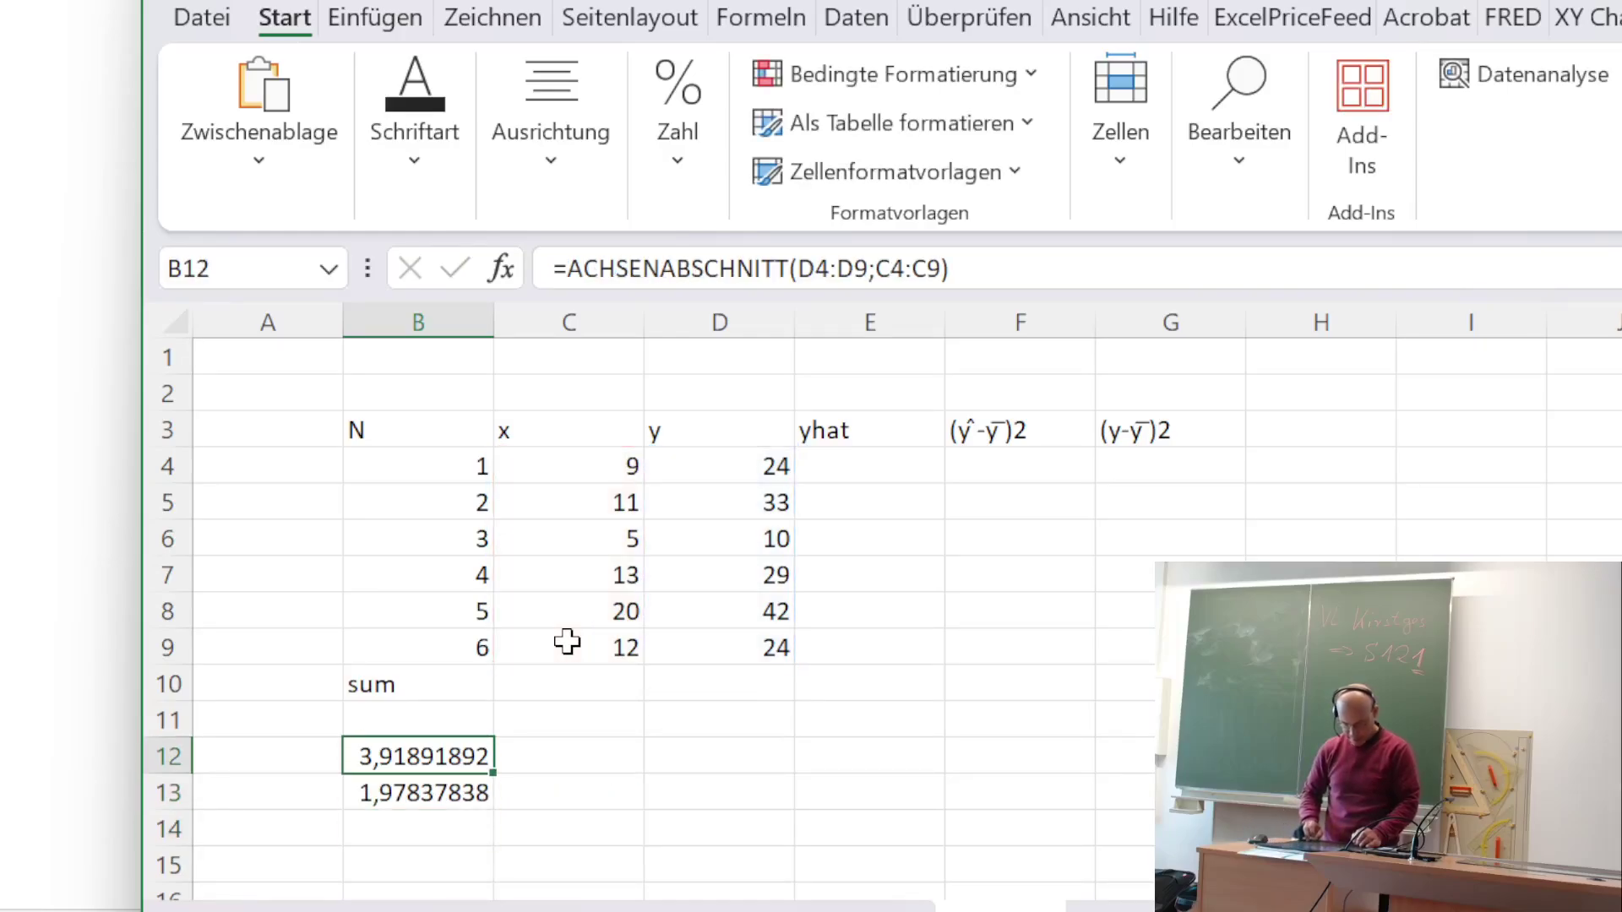
{"action": "key", "text": "Left"}
{"action": "type", "text": "a"}
{"action": "key", "text": "Return"}
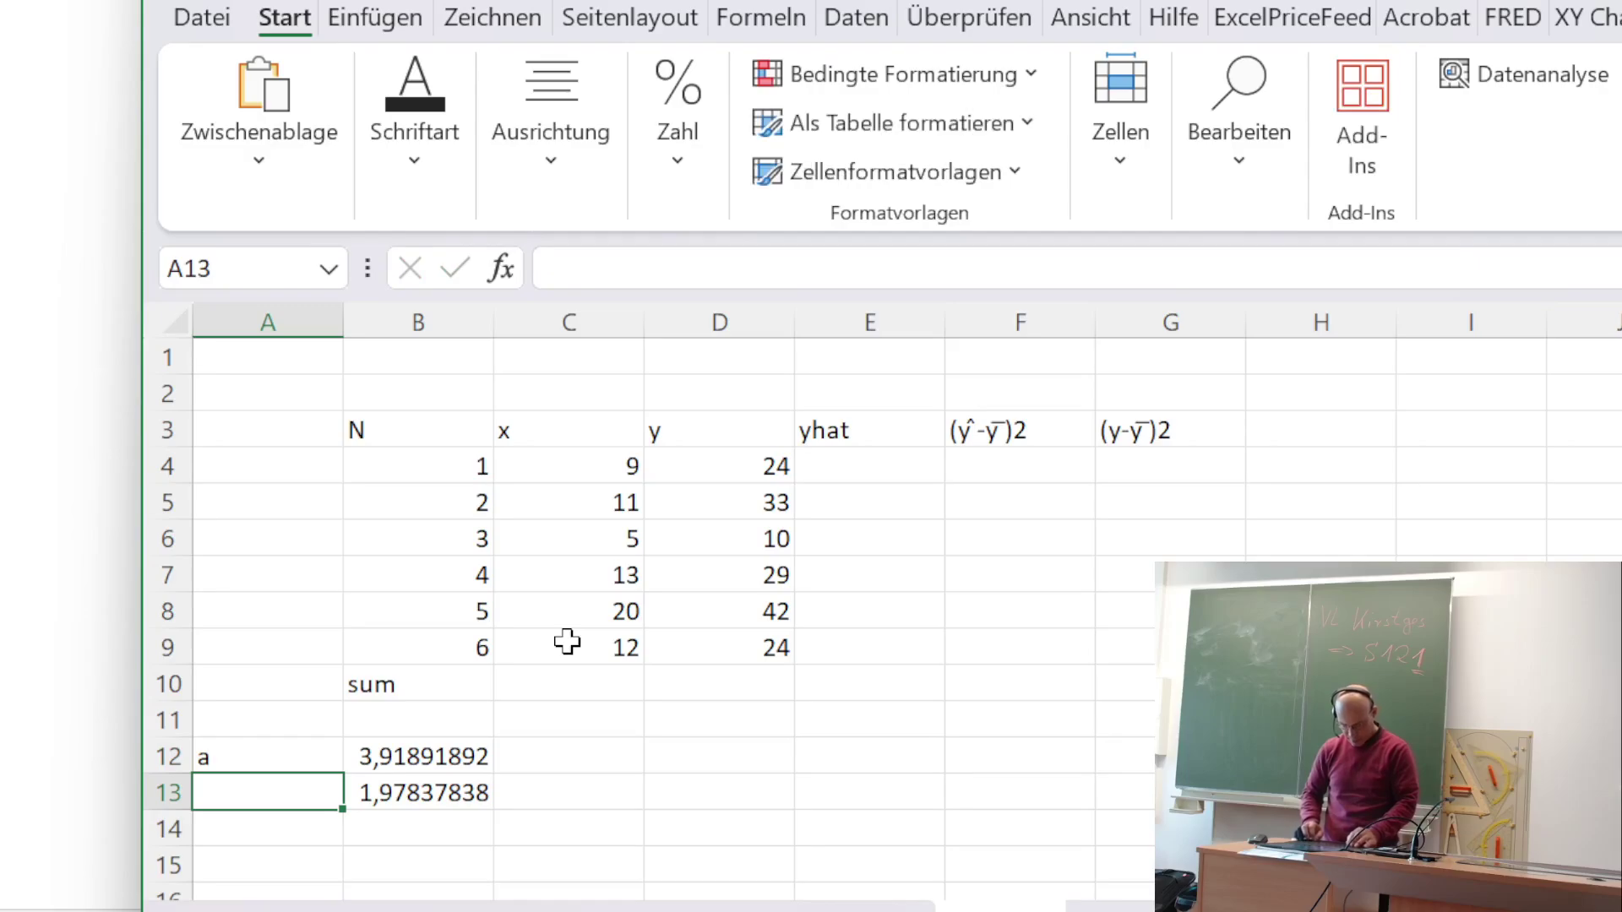
{"action": "type", "text": "b"}
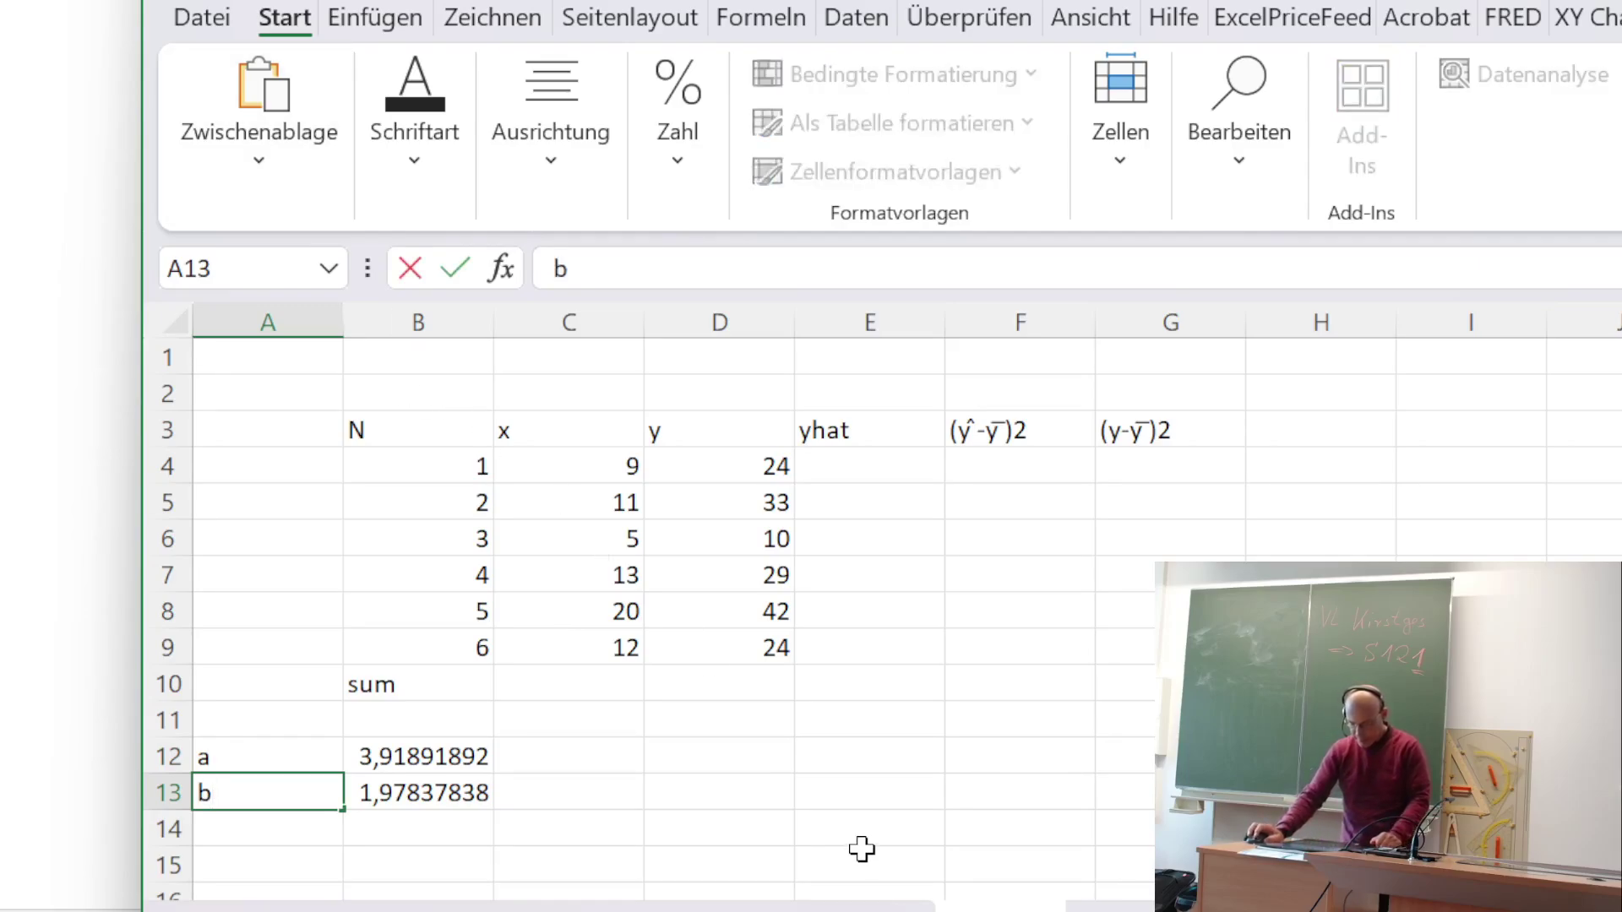
{"action": "left_click", "coordinate": [610, 791]}
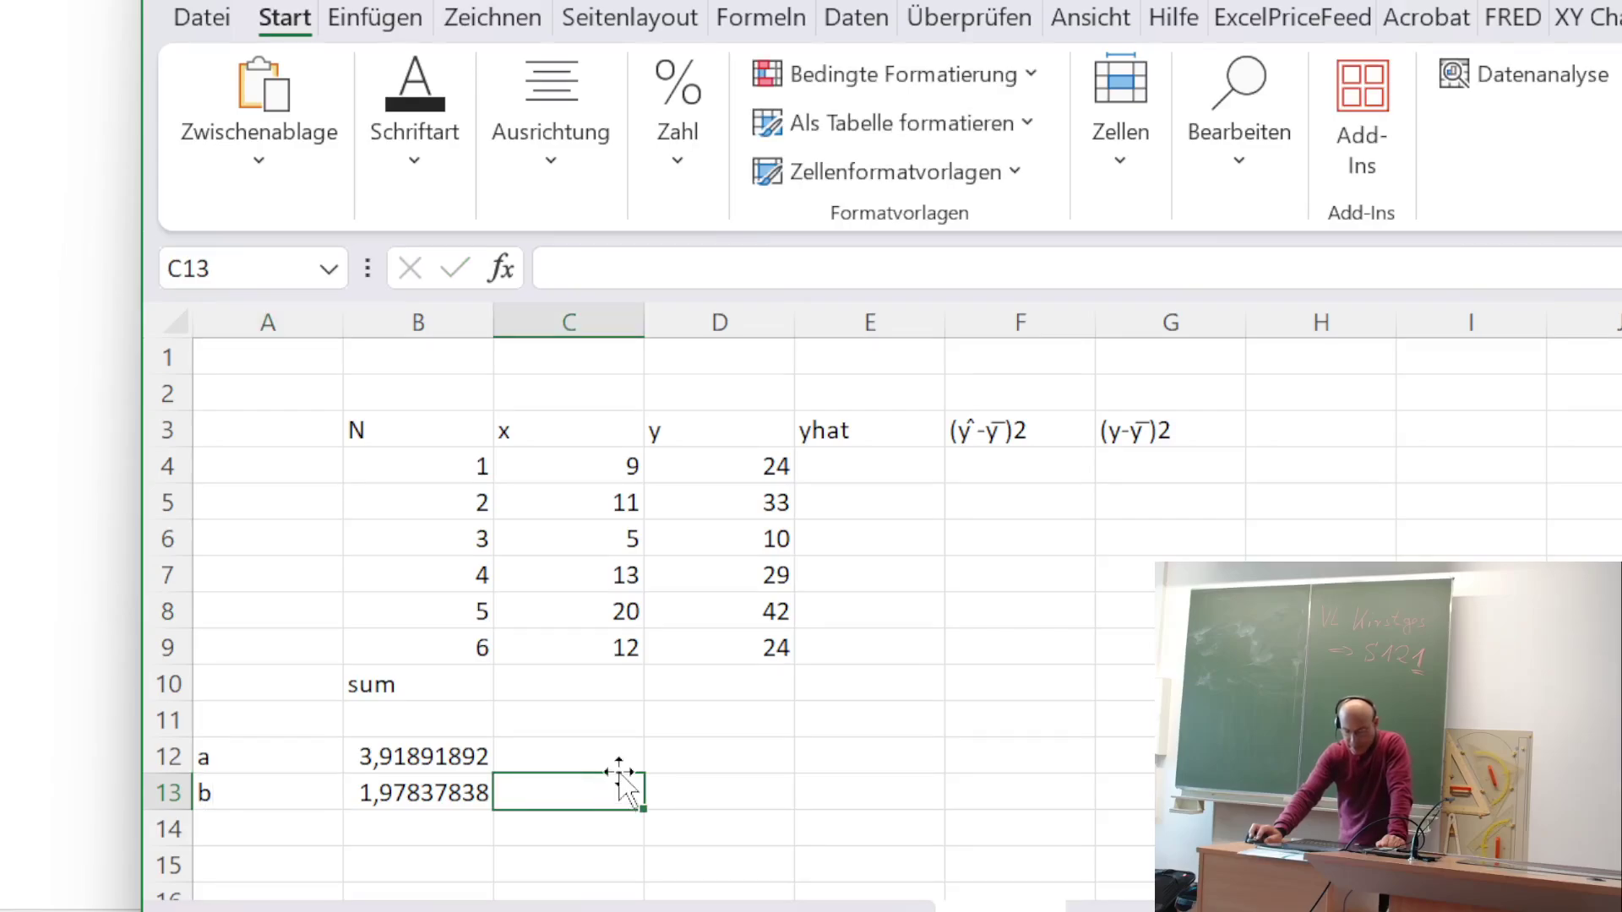
- Compute the first yhat value in E4 with the formula =B12+B13*C4
{"action": "left_click", "coordinate": [880, 432]}
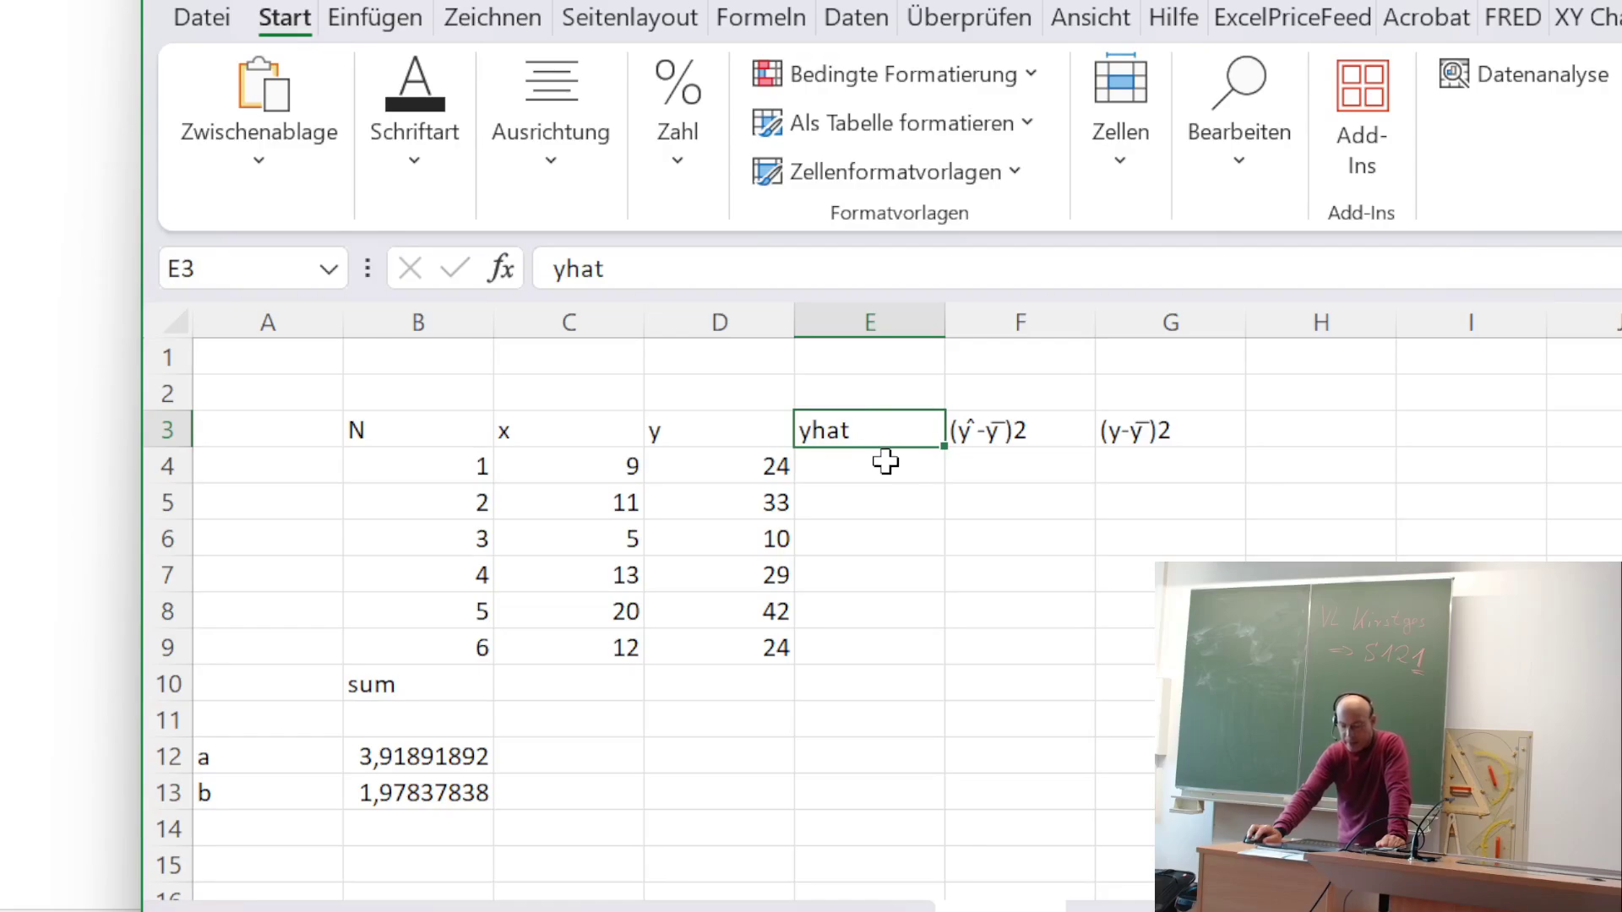
{"action": "left_click_drag", "start_coordinate": [743, 437], "coordinate": [734, 638]}
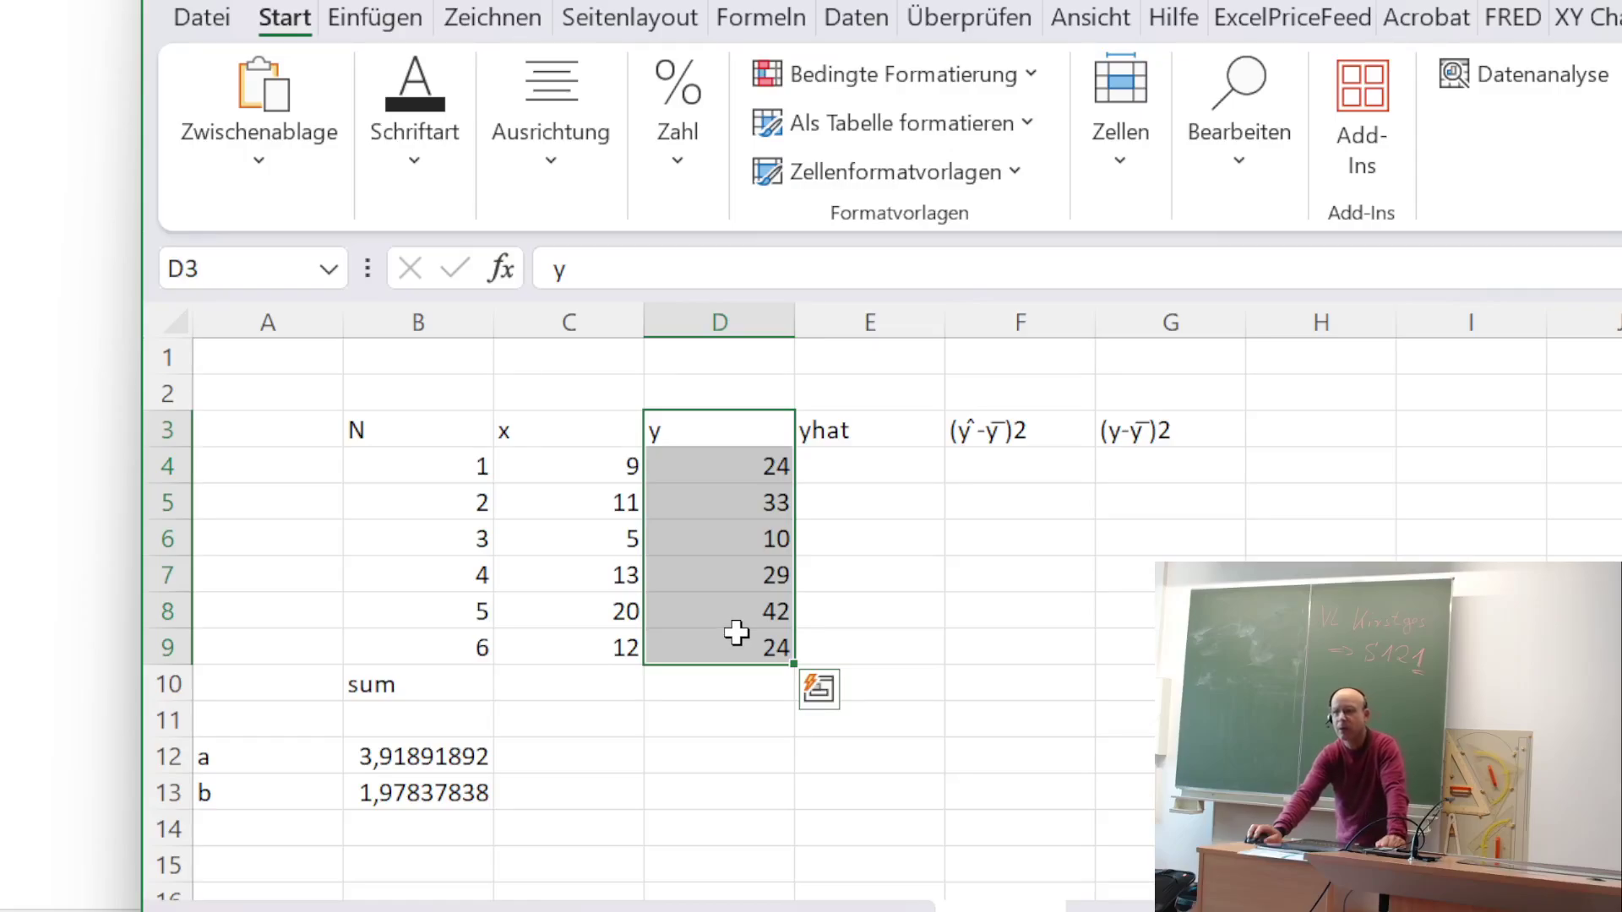
{"action": "left_click", "coordinate": [871, 470]}
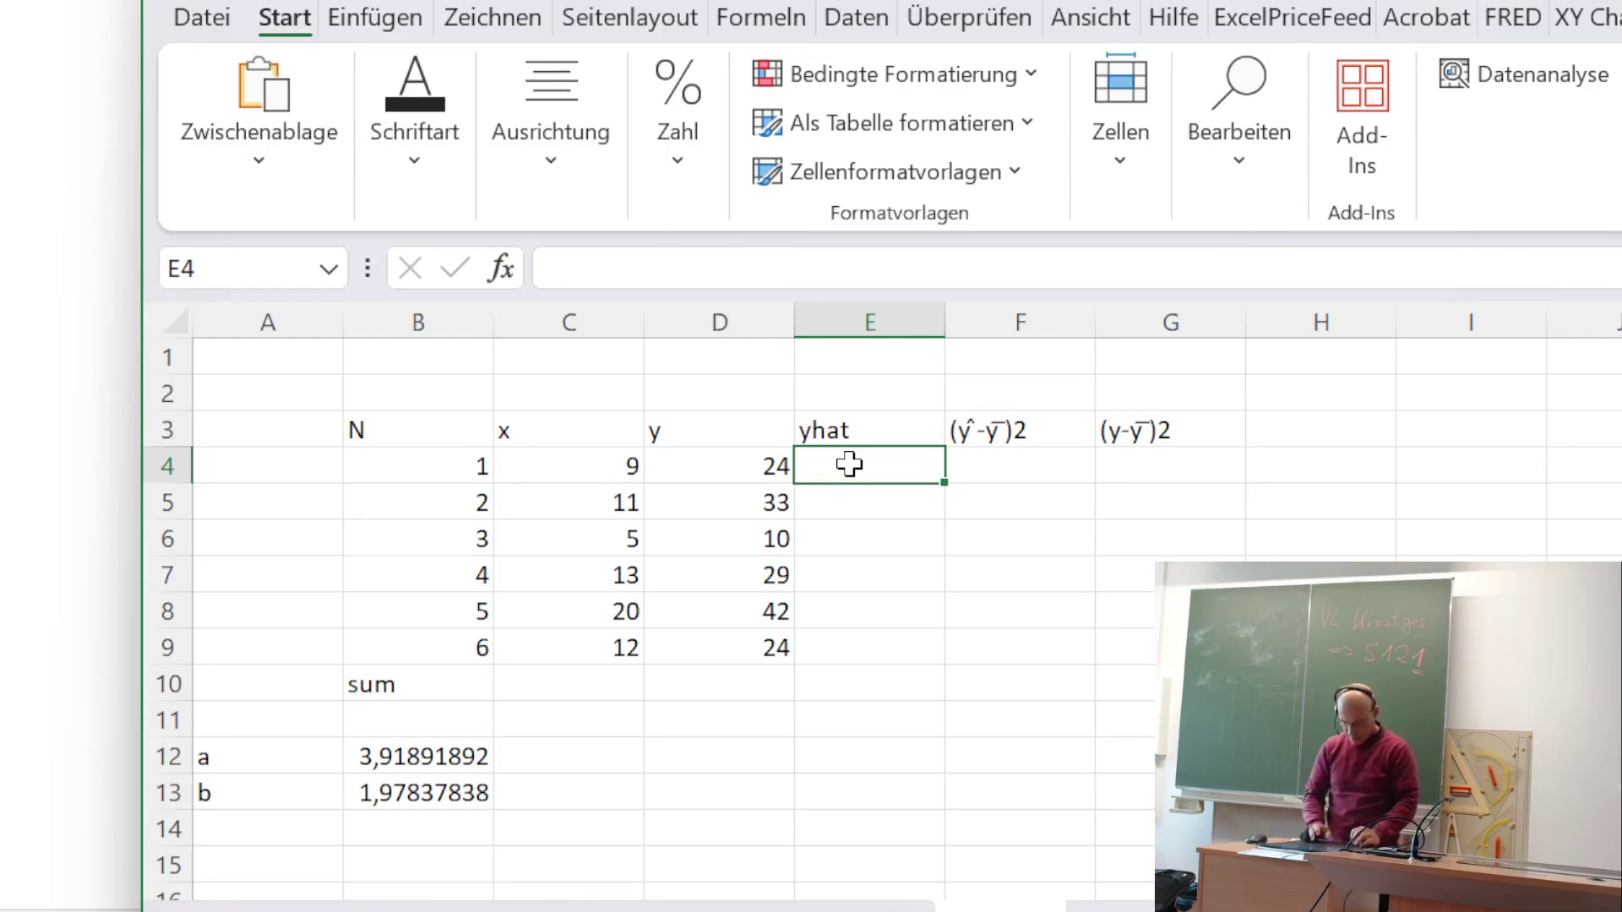
{"action": "type", "text": "="}
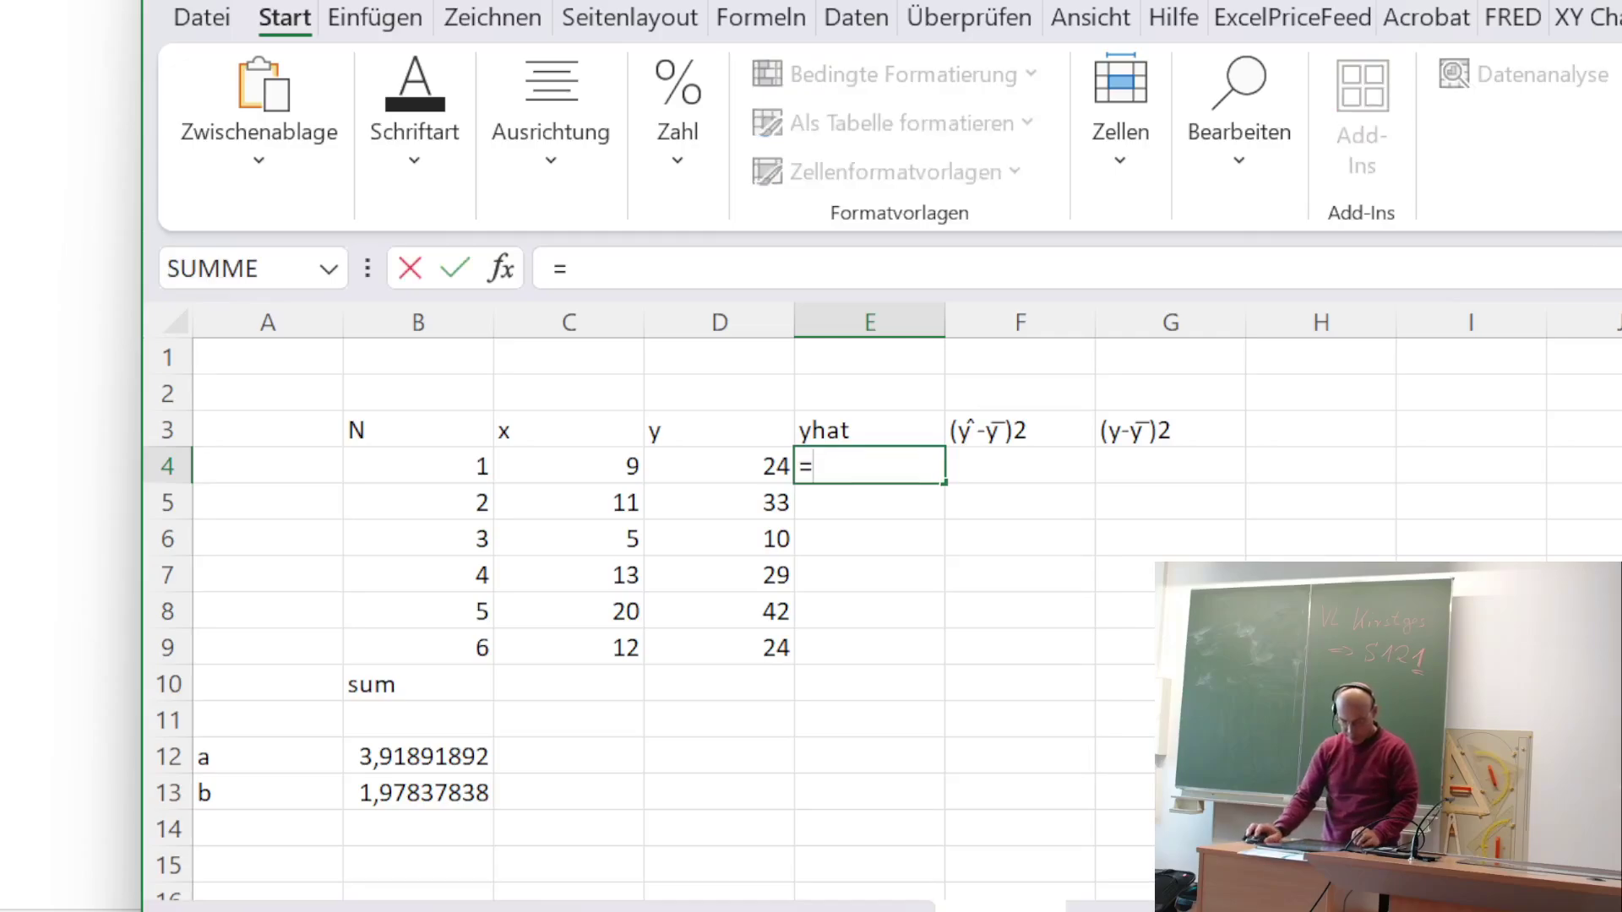
{"action": "left_click", "coordinate": [473, 755]}
{"action": "type", "text": "+"}
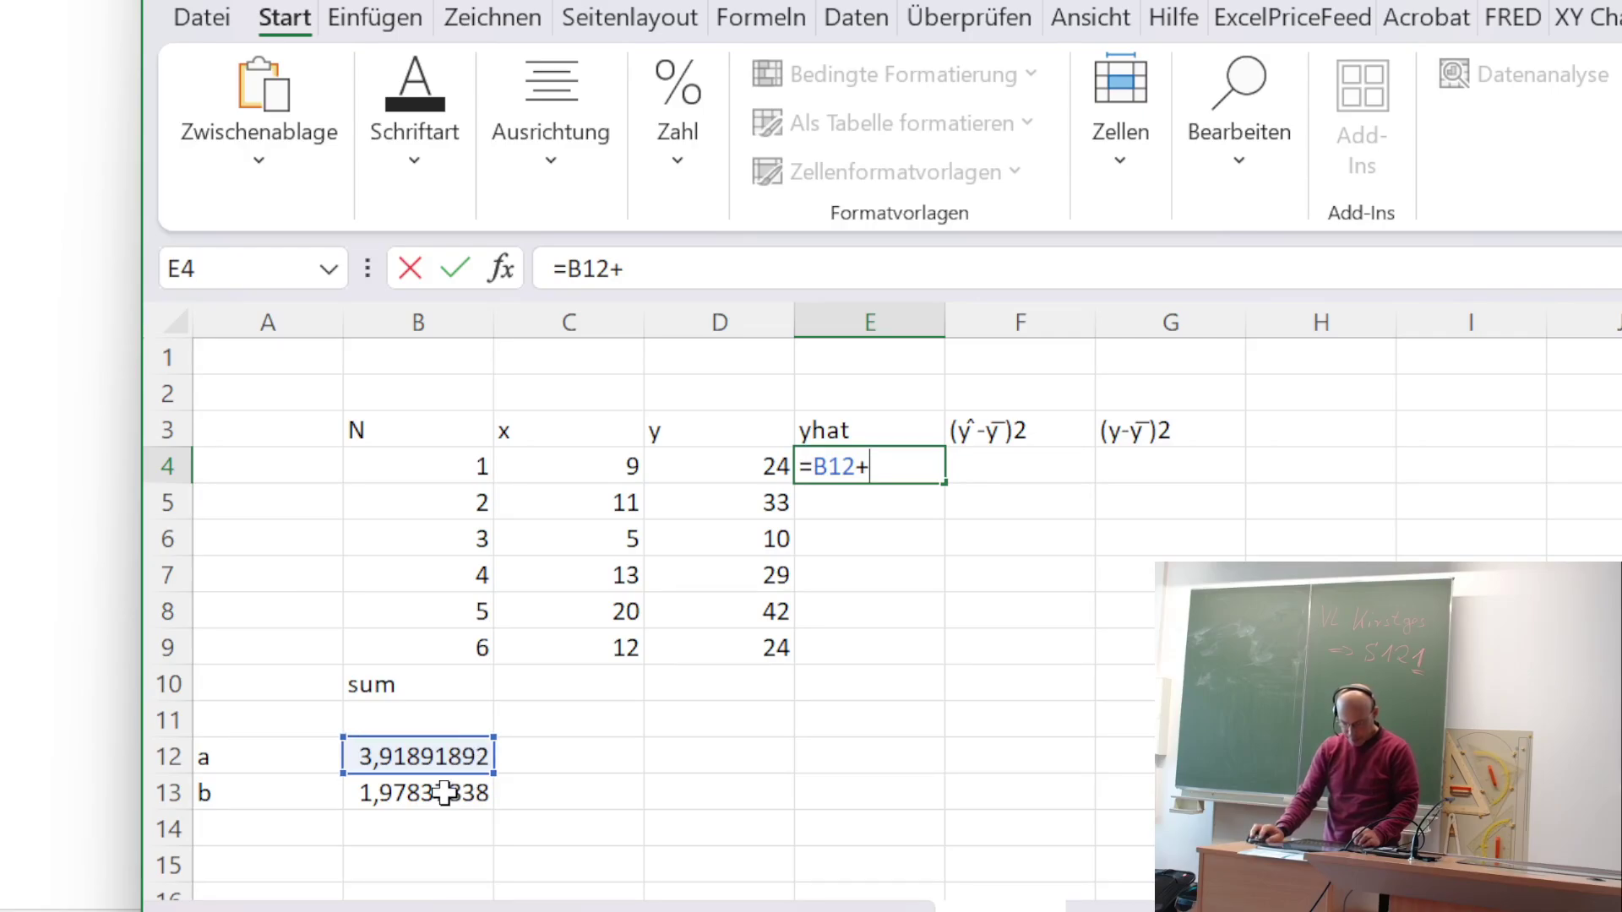
{"action": "left_click", "coordinate": [444, 792]}
{"action": "type", "text": "*"}
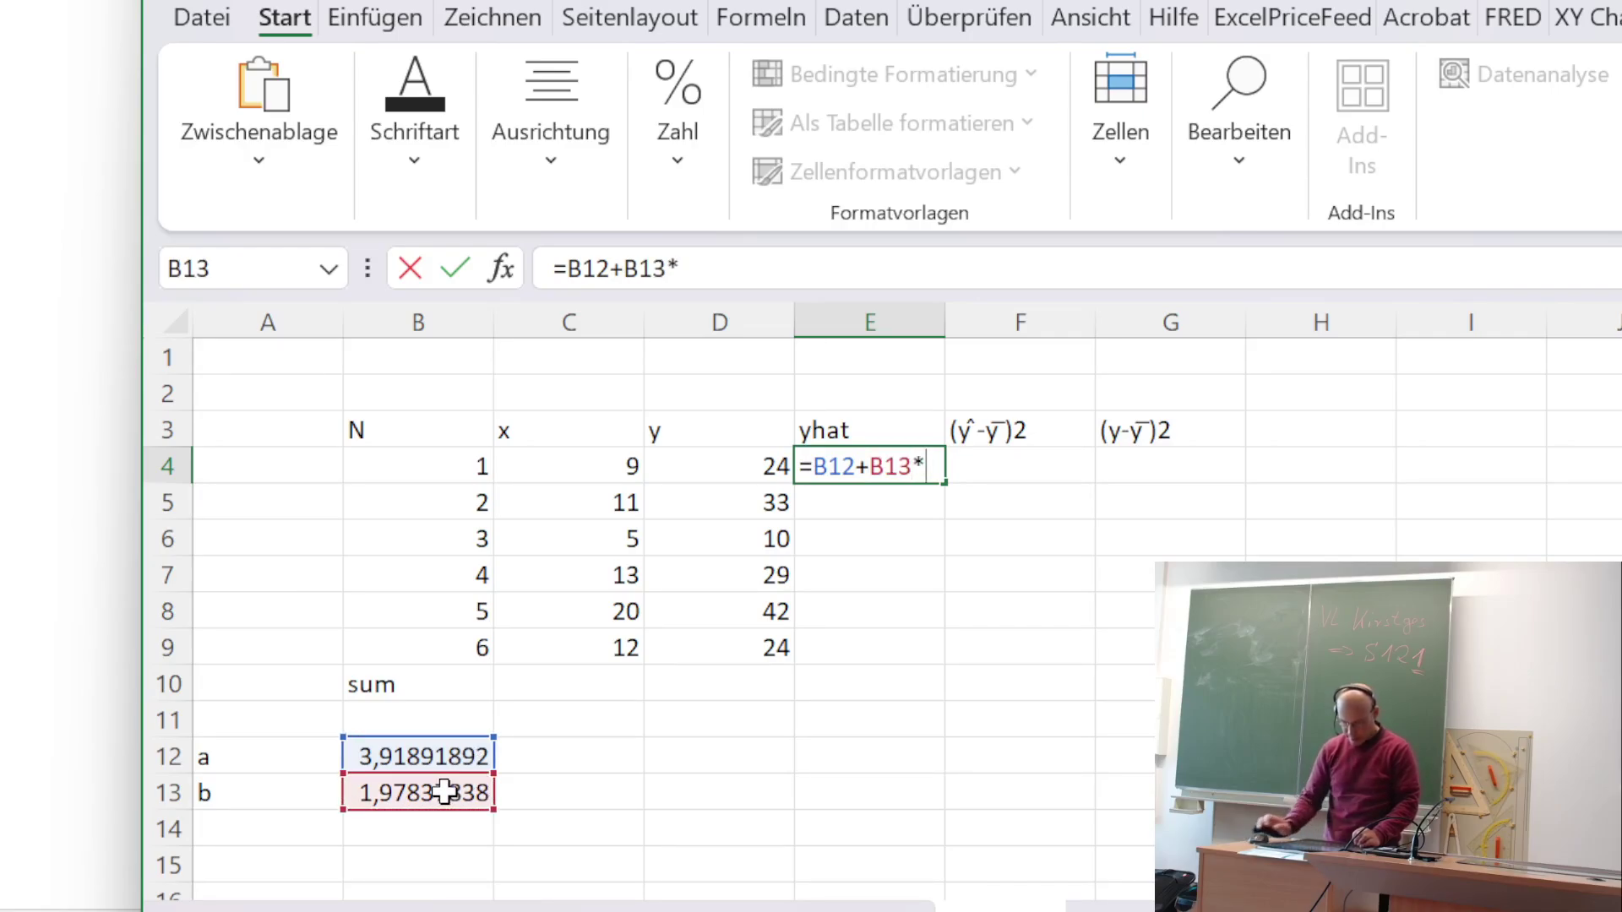
{"action": "left_click", "coordinate": [602, 463]}
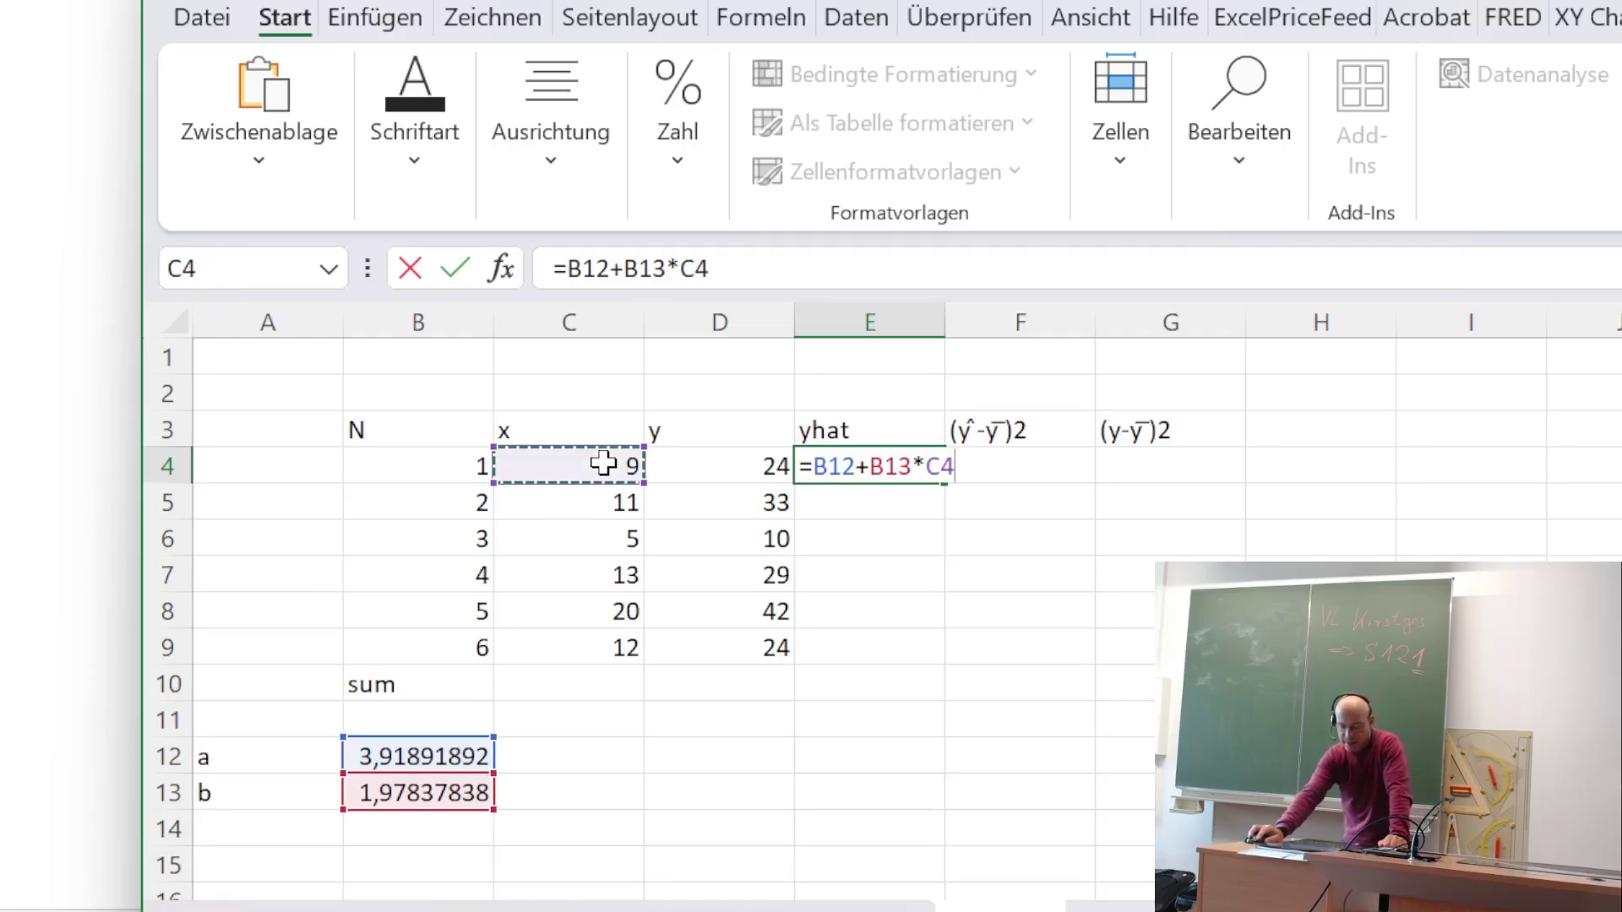
{"action": "key", "text": "Return"}
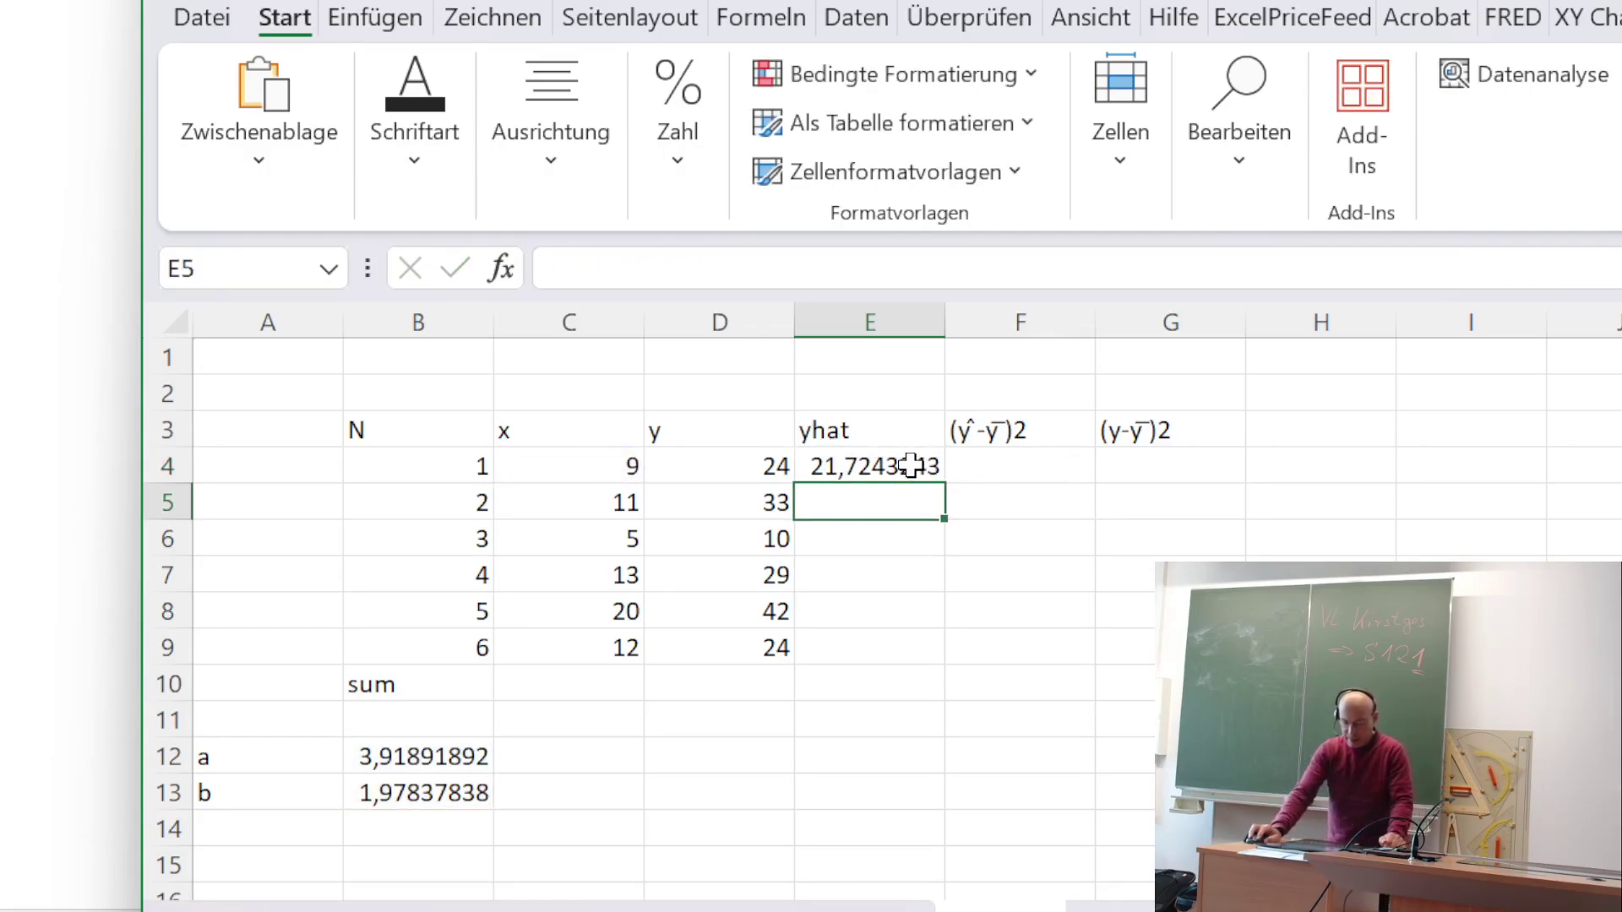
- Make the intercept and slope references in E4 absolute so the yhat formula is =$B$12+$B$13*C4
{"action": "left_click", "coordinate": [614, 467]}
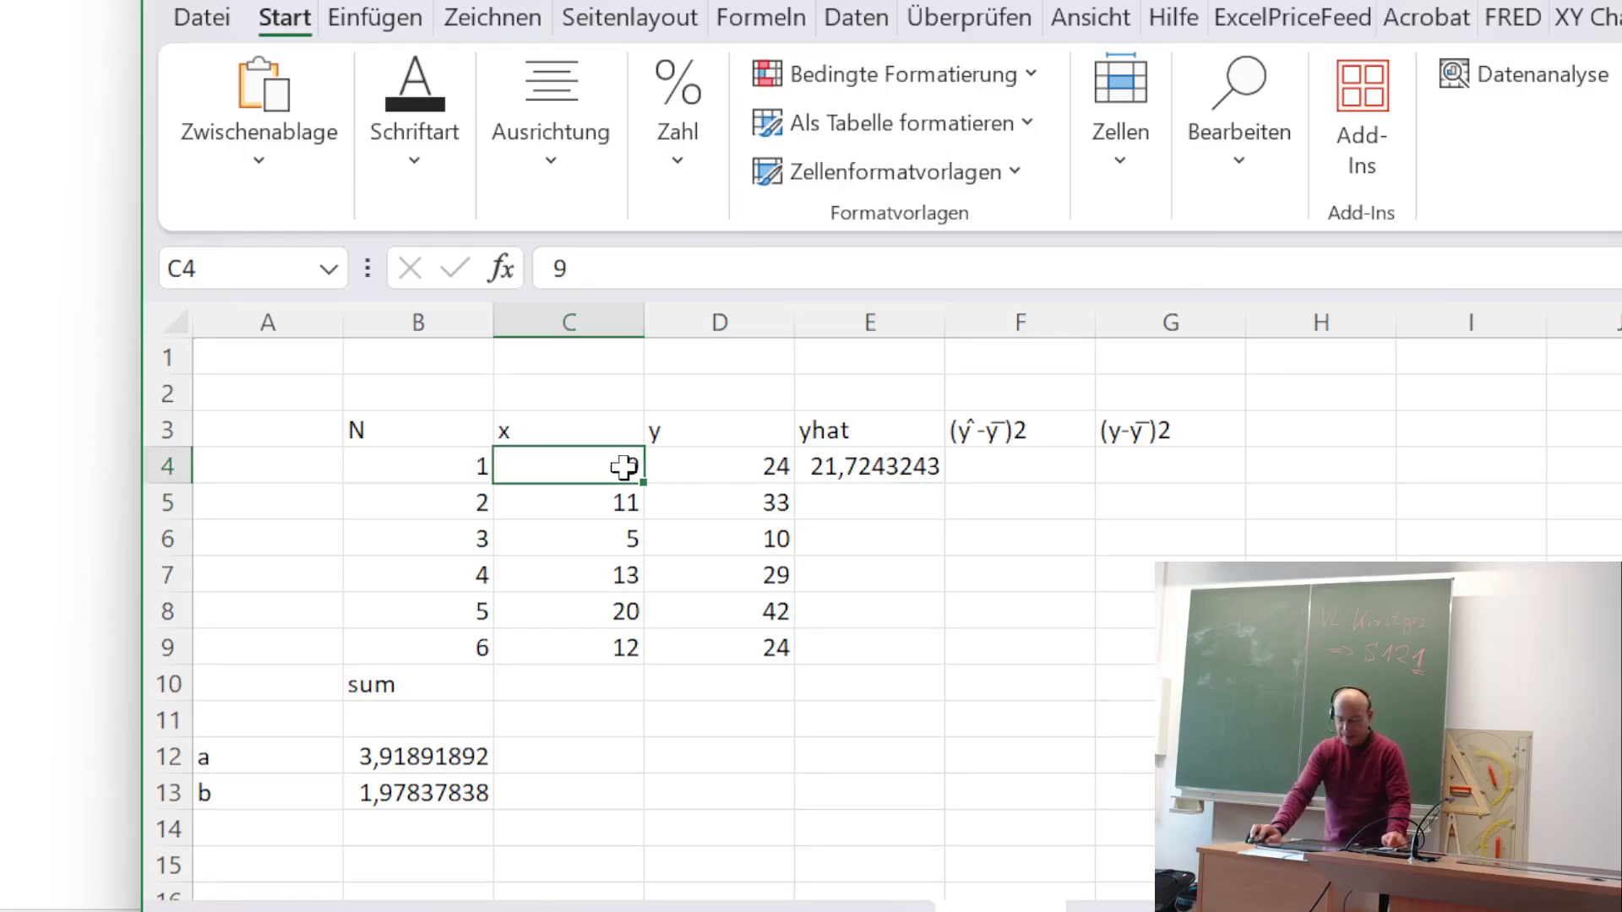
{"action": "left_click", "coordinate": [751, 463]}
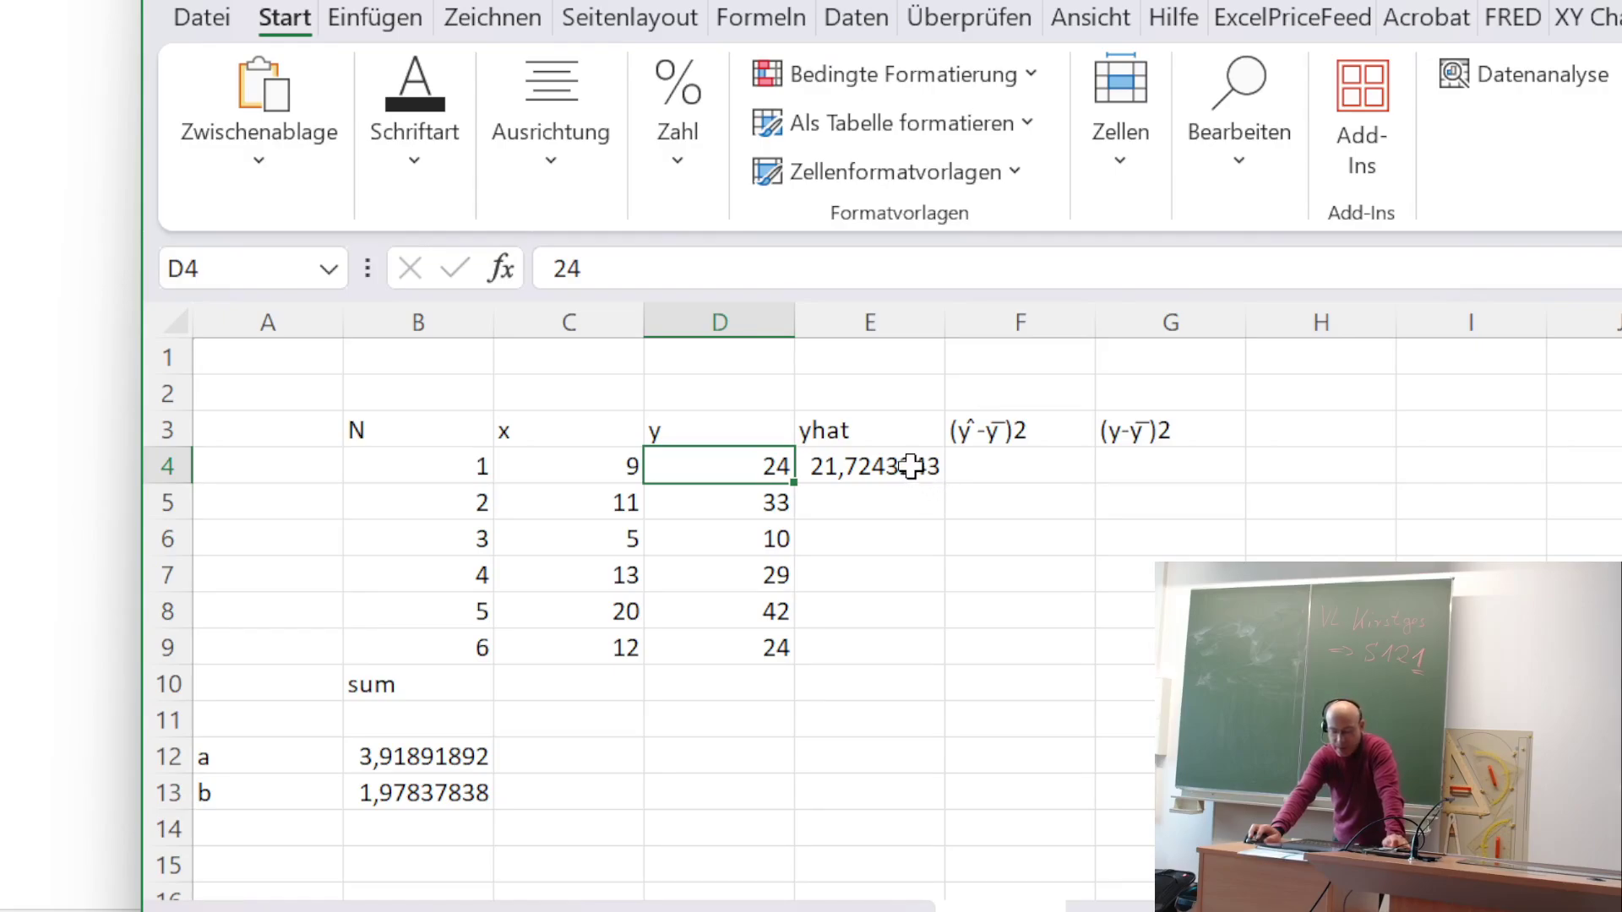
{"action": "left_click", "coordinate": [912, 465]}
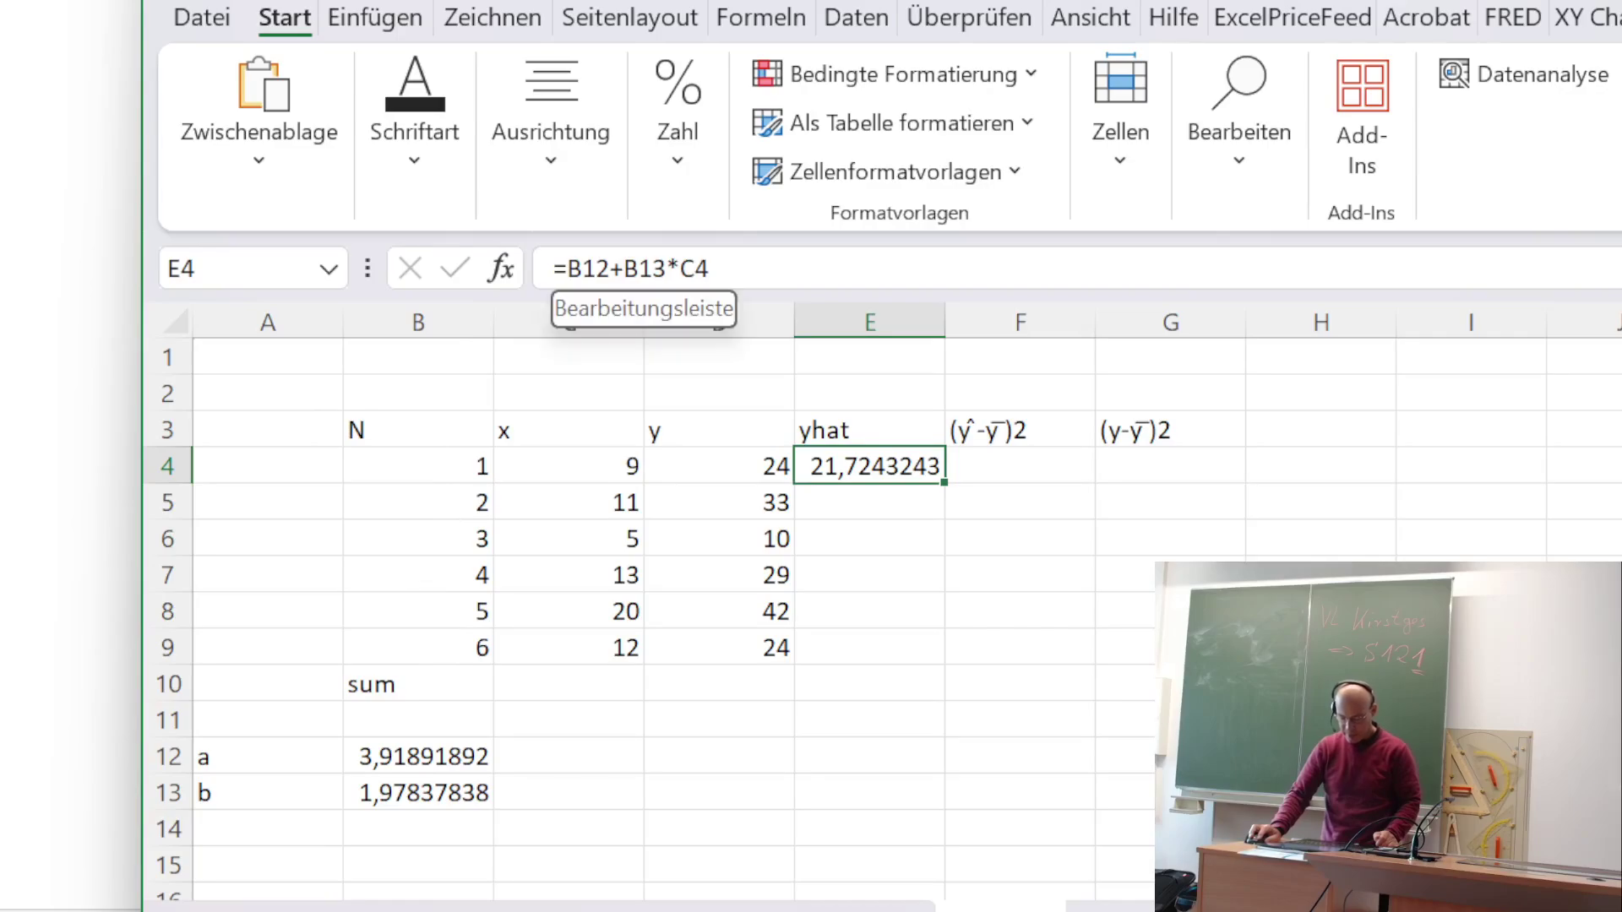
{"action": "left_click", "coordinate": [564, 268]}
{"action": "type", "text": "$B"}
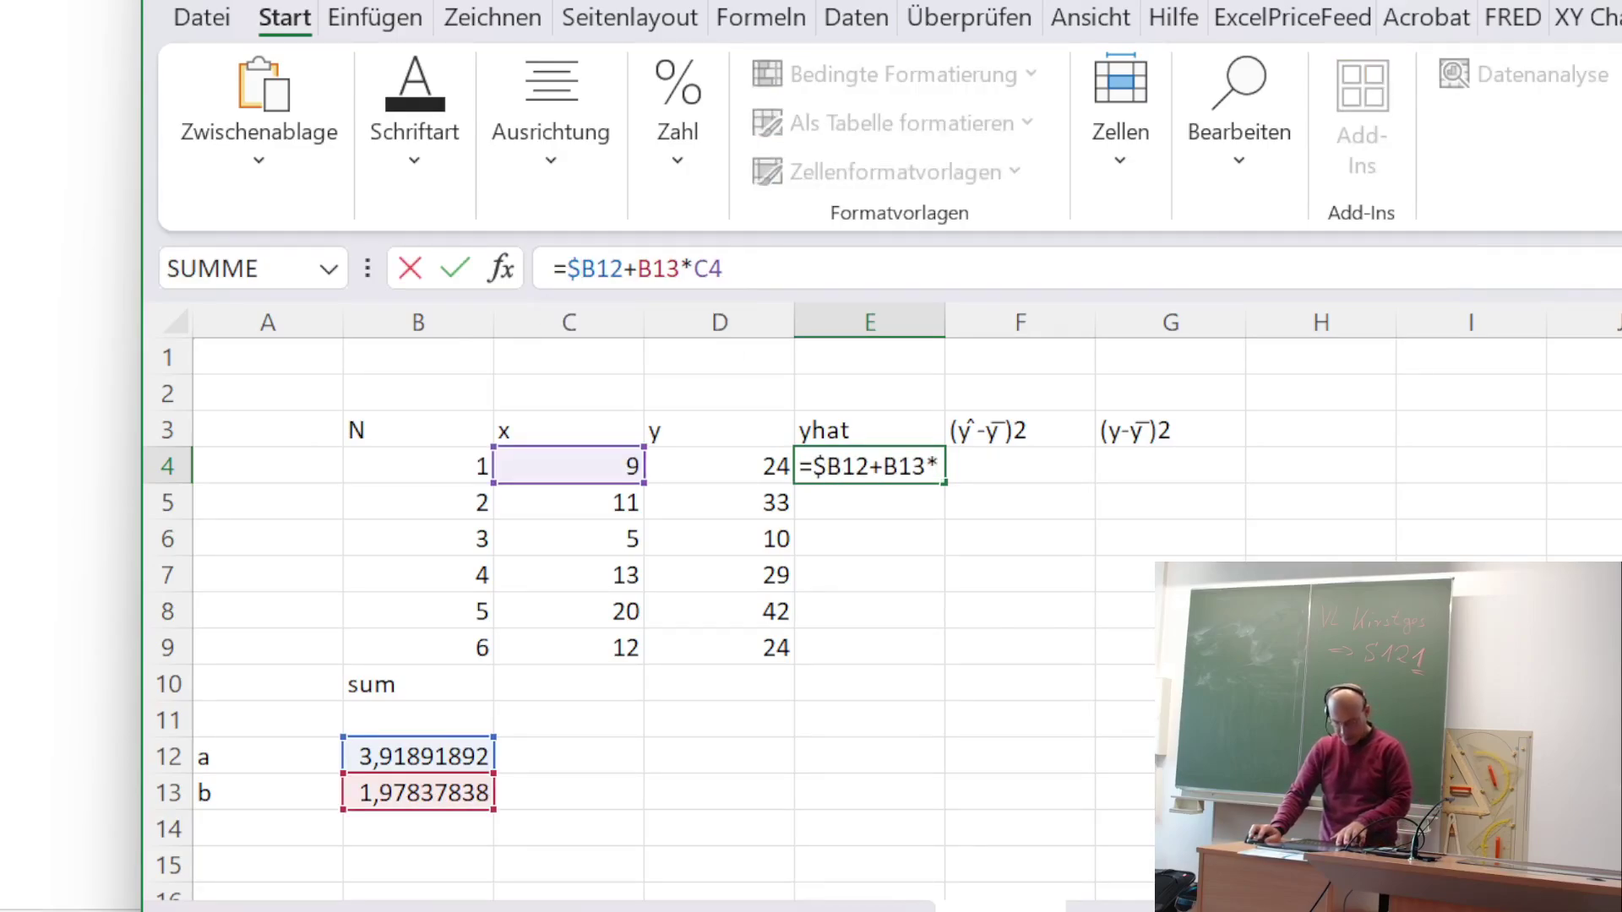
{"action": "type", "text": "$12+"}
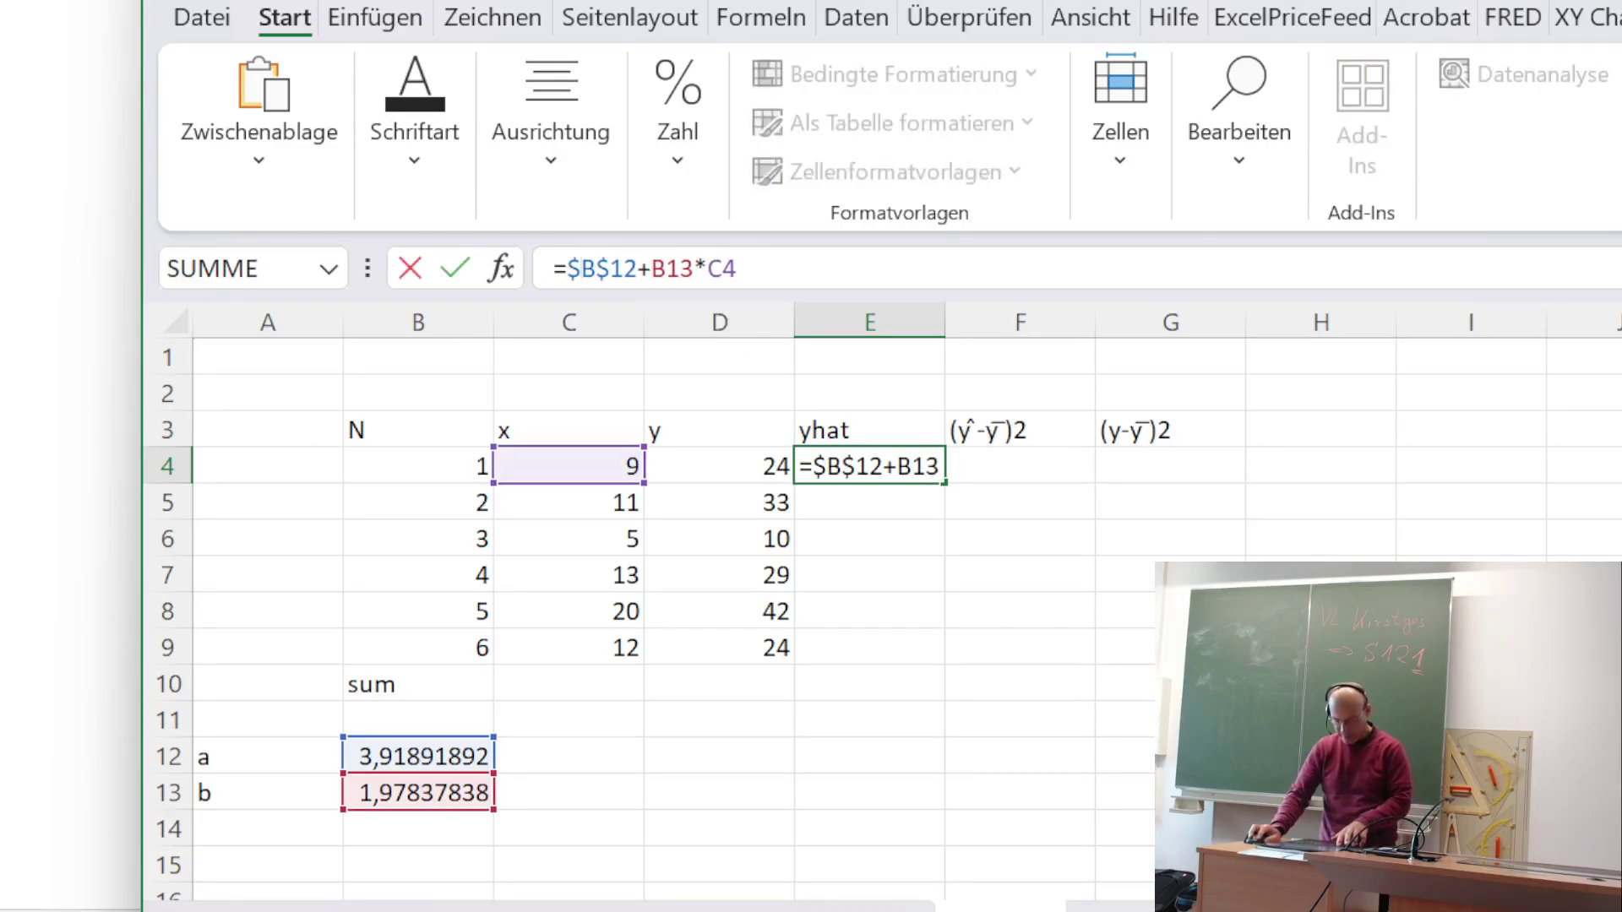
{"action": "type", "text": "$"}
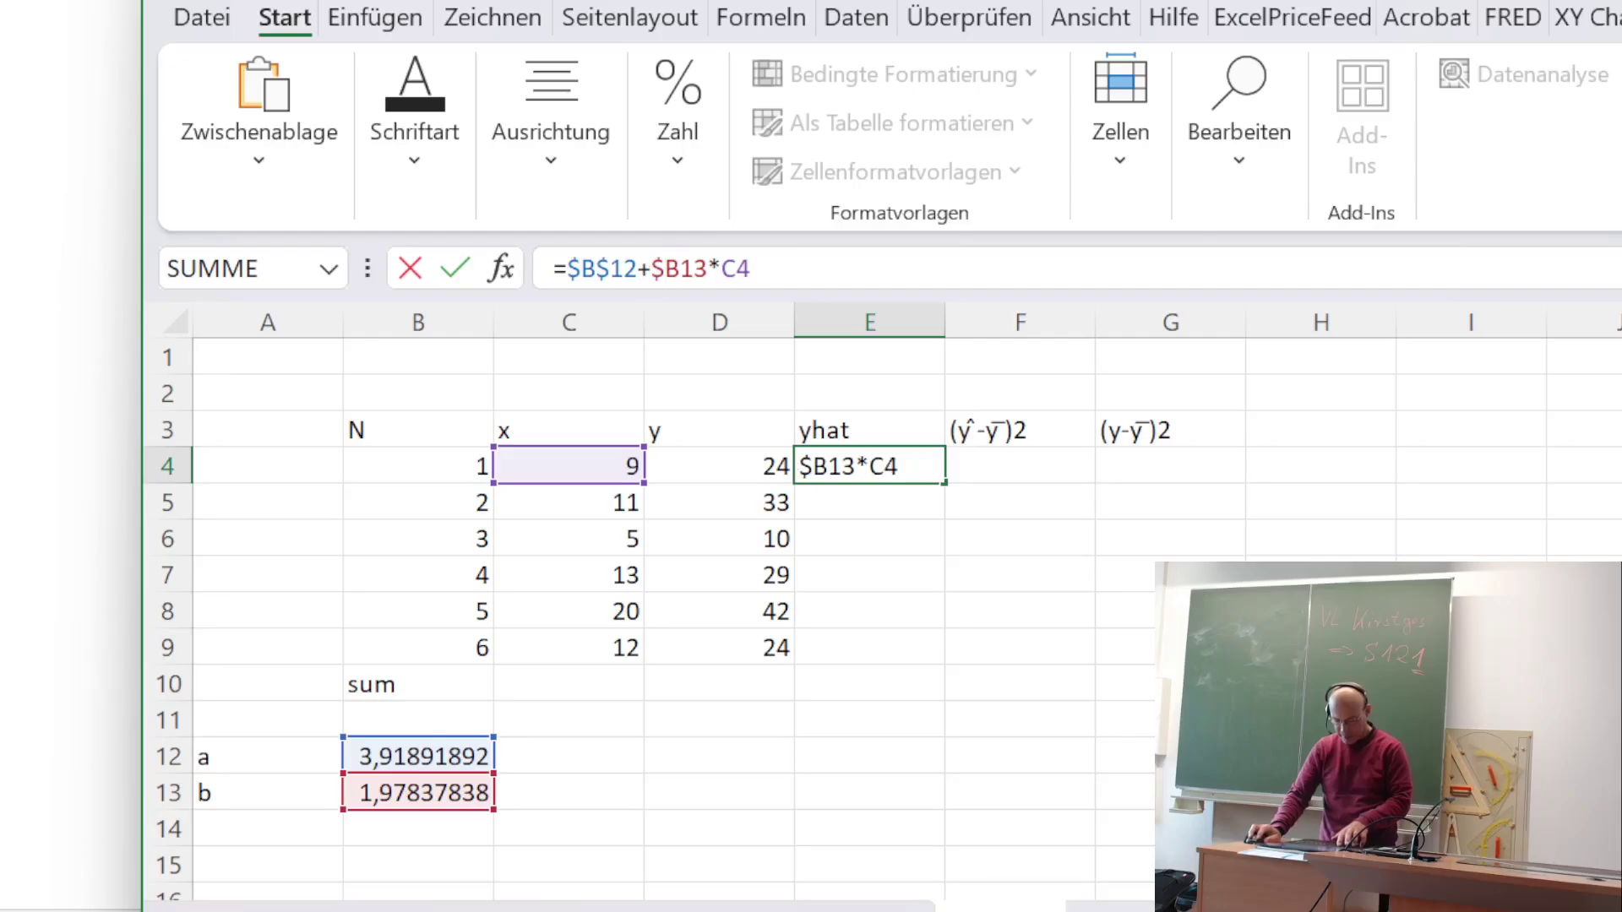
{"action": "key", "text": "Right"}
{"action": "type", "text": "$"}
{"action": "key", "text": "Return"}
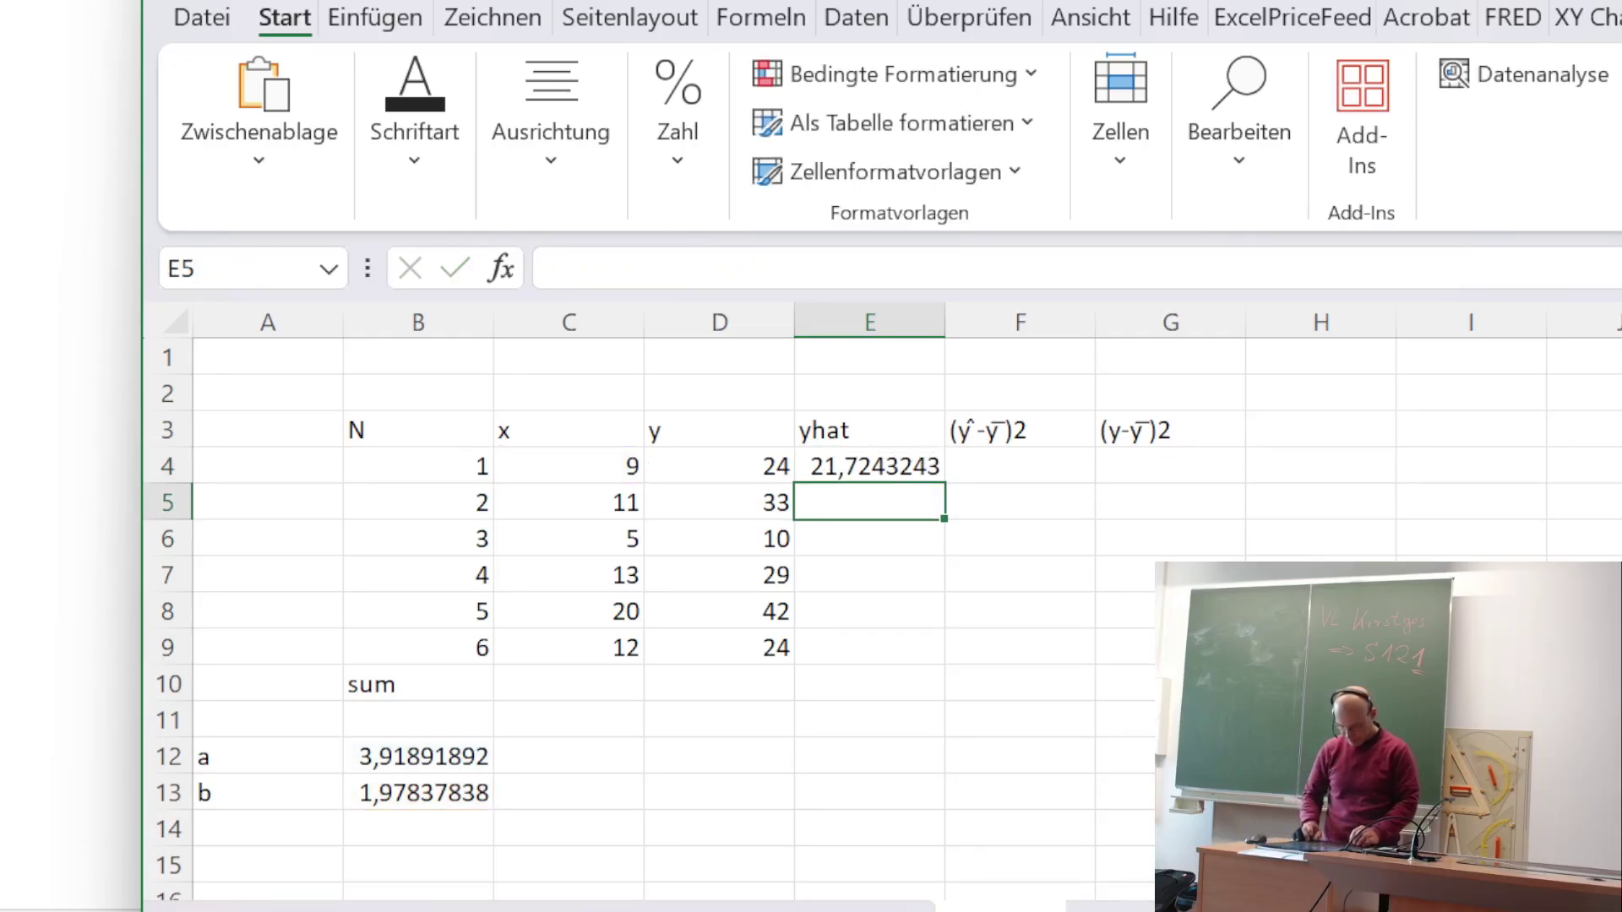
- Copy the yhat formula from E4 down through E9
{"action": "key", "text": "Up"}
{"action": "key", "text": "ctrl+c"}
{"action": "key", "text": "shift+Down"}
{"action": "key", "text": "shift+Down"}
{"action": "key", "text": "shift+Down"}
{"action": "key", "text": "shift+Down"}
{"action": "key", "text": "shift+Down"}
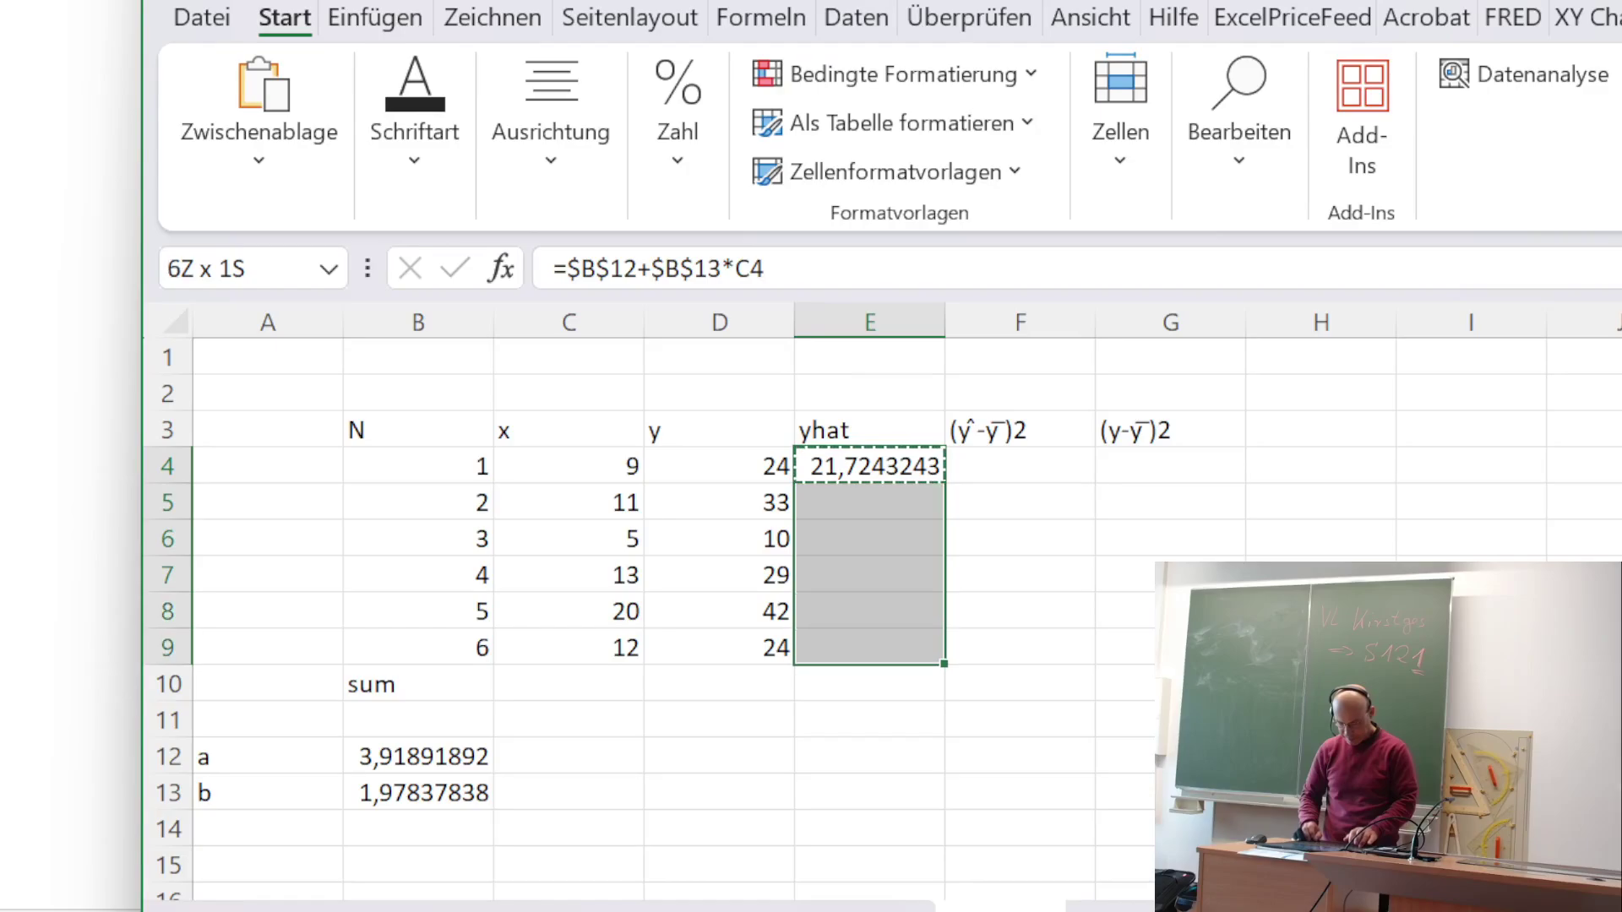
{"action": "key", "text": "ctrl+v"}
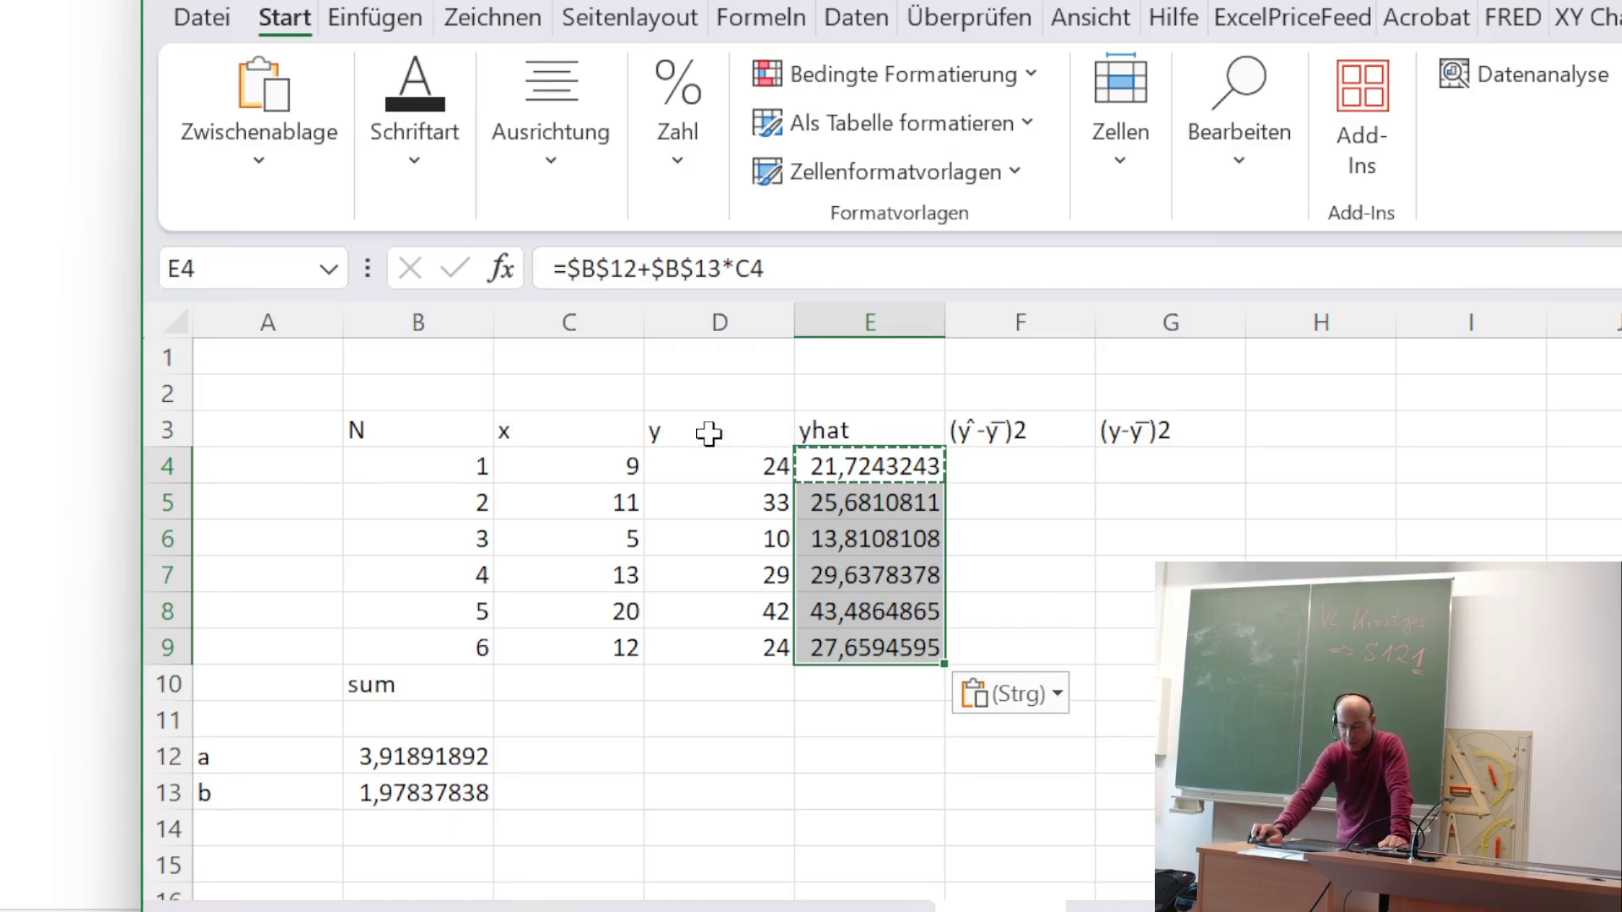
- Label A14 "ybar" and calculate the mean of y in B14 with =MITTELWERT(D4:D9)
{"action": "left_click", "coordinate": [319, 819]}
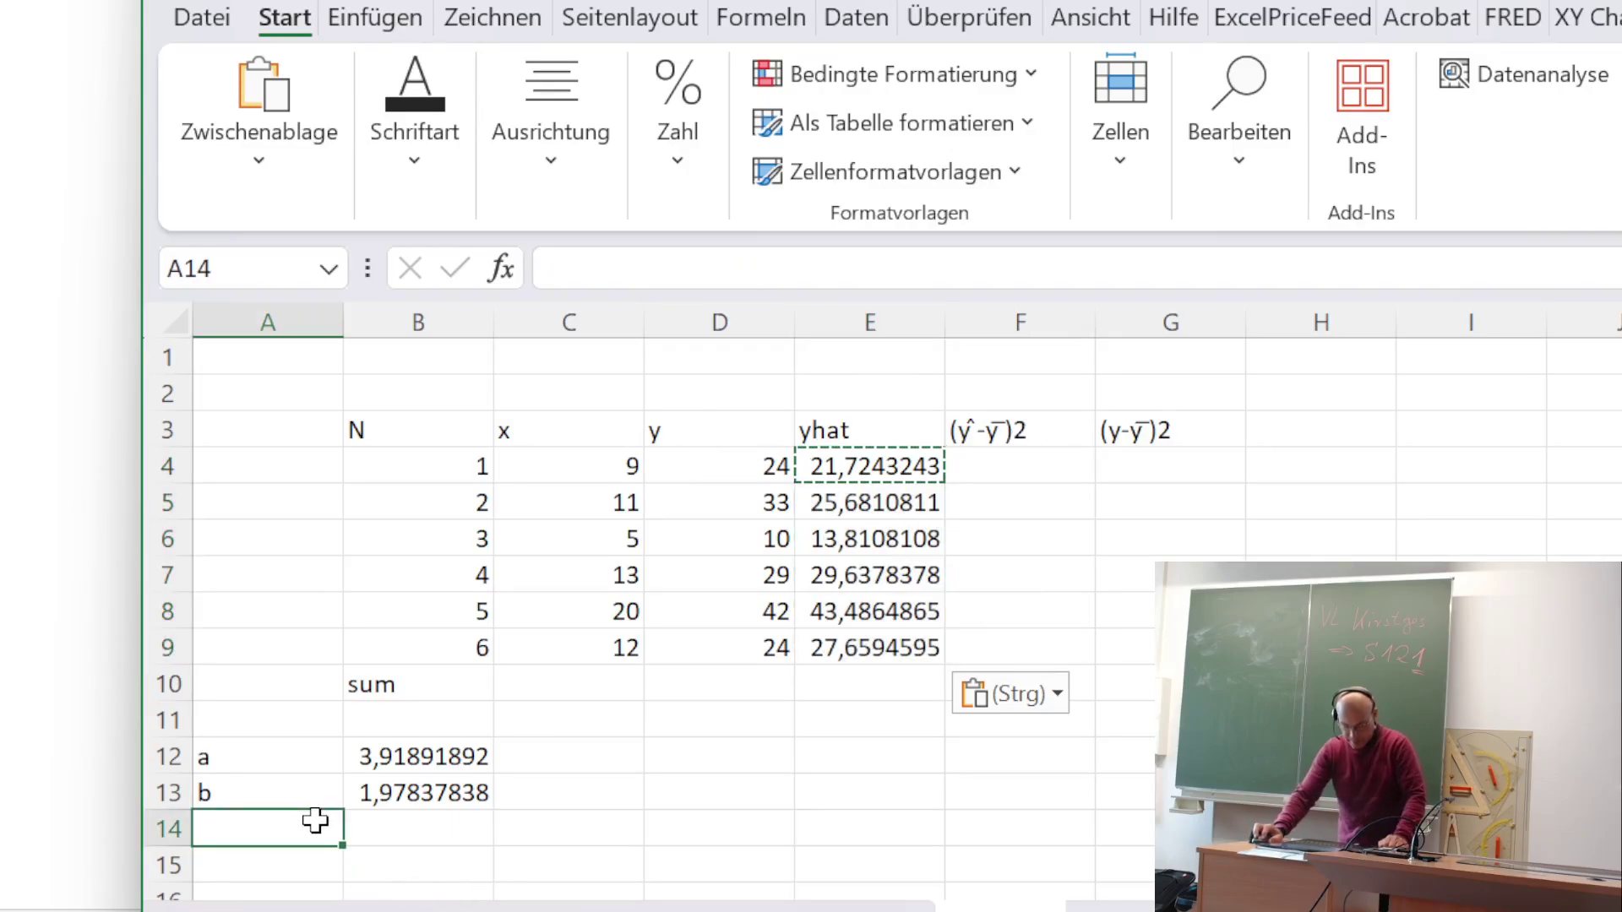
{"action": "type", "text": "ybar"}
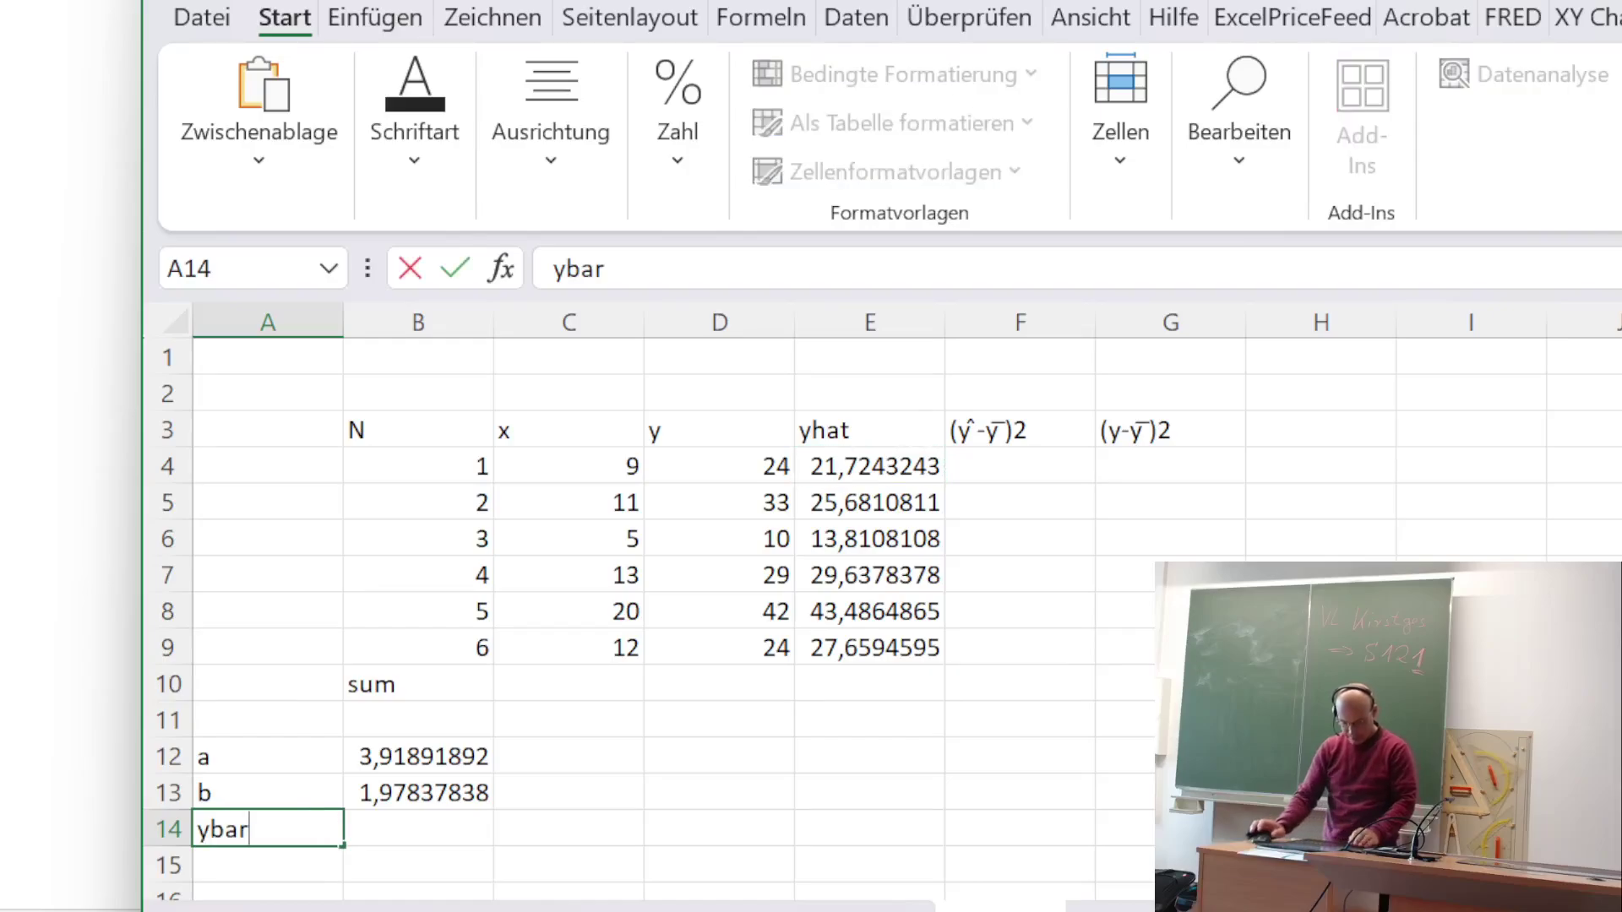
{"action": "left_click", "coordinate": [398, 838]}
{"action": "type", "text": "=mitt"}
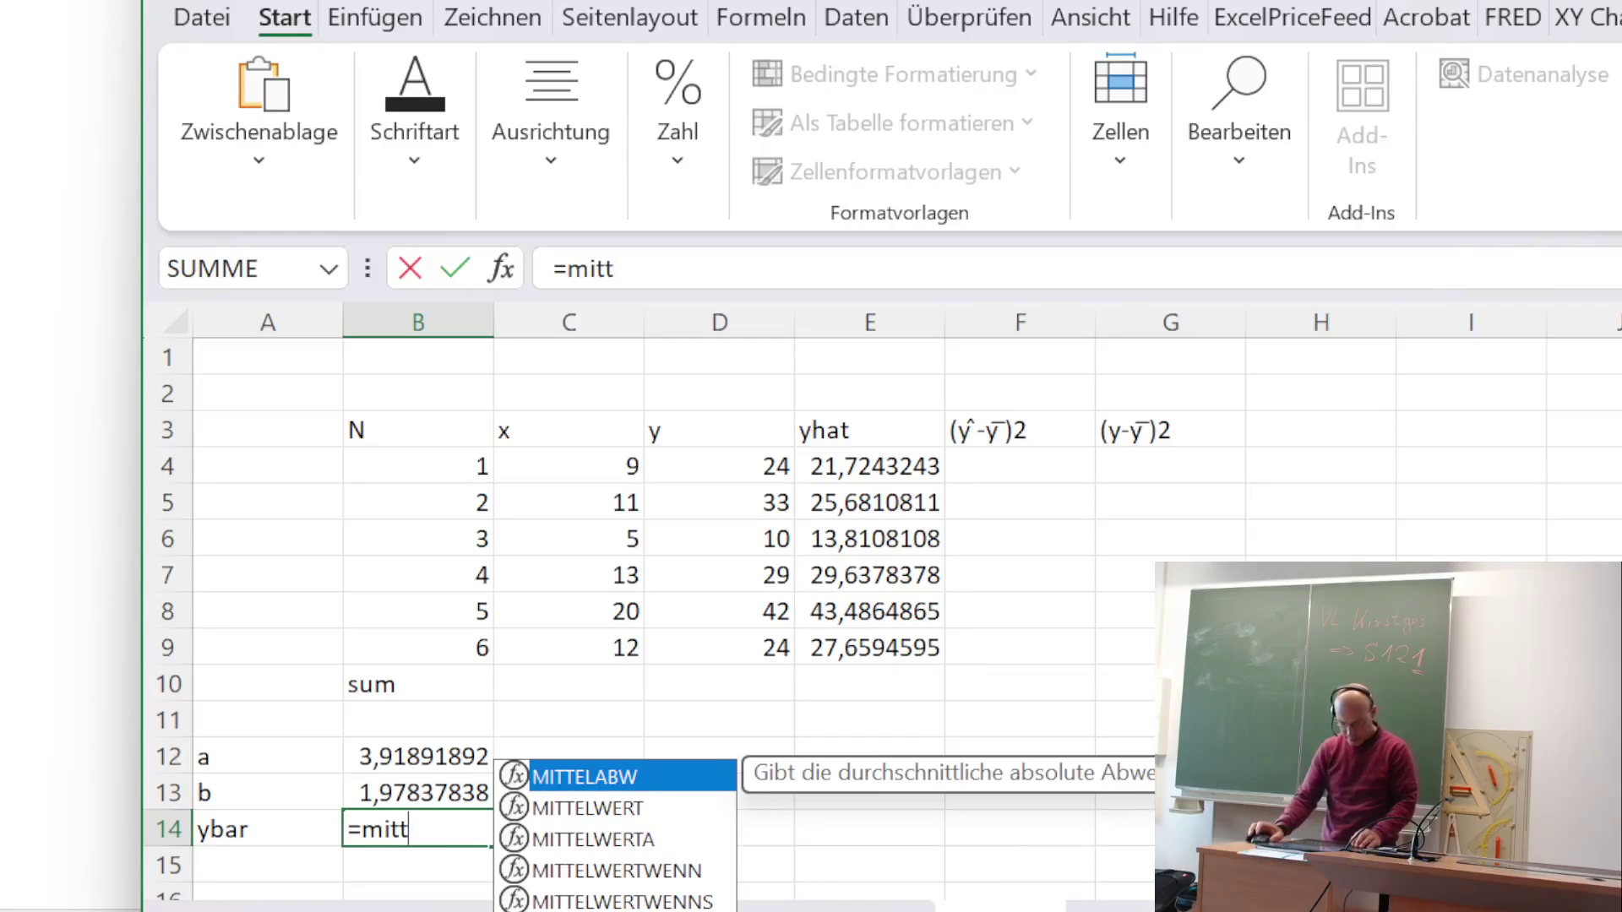
{"action": "left_click", "coordinate": [597, 809]}
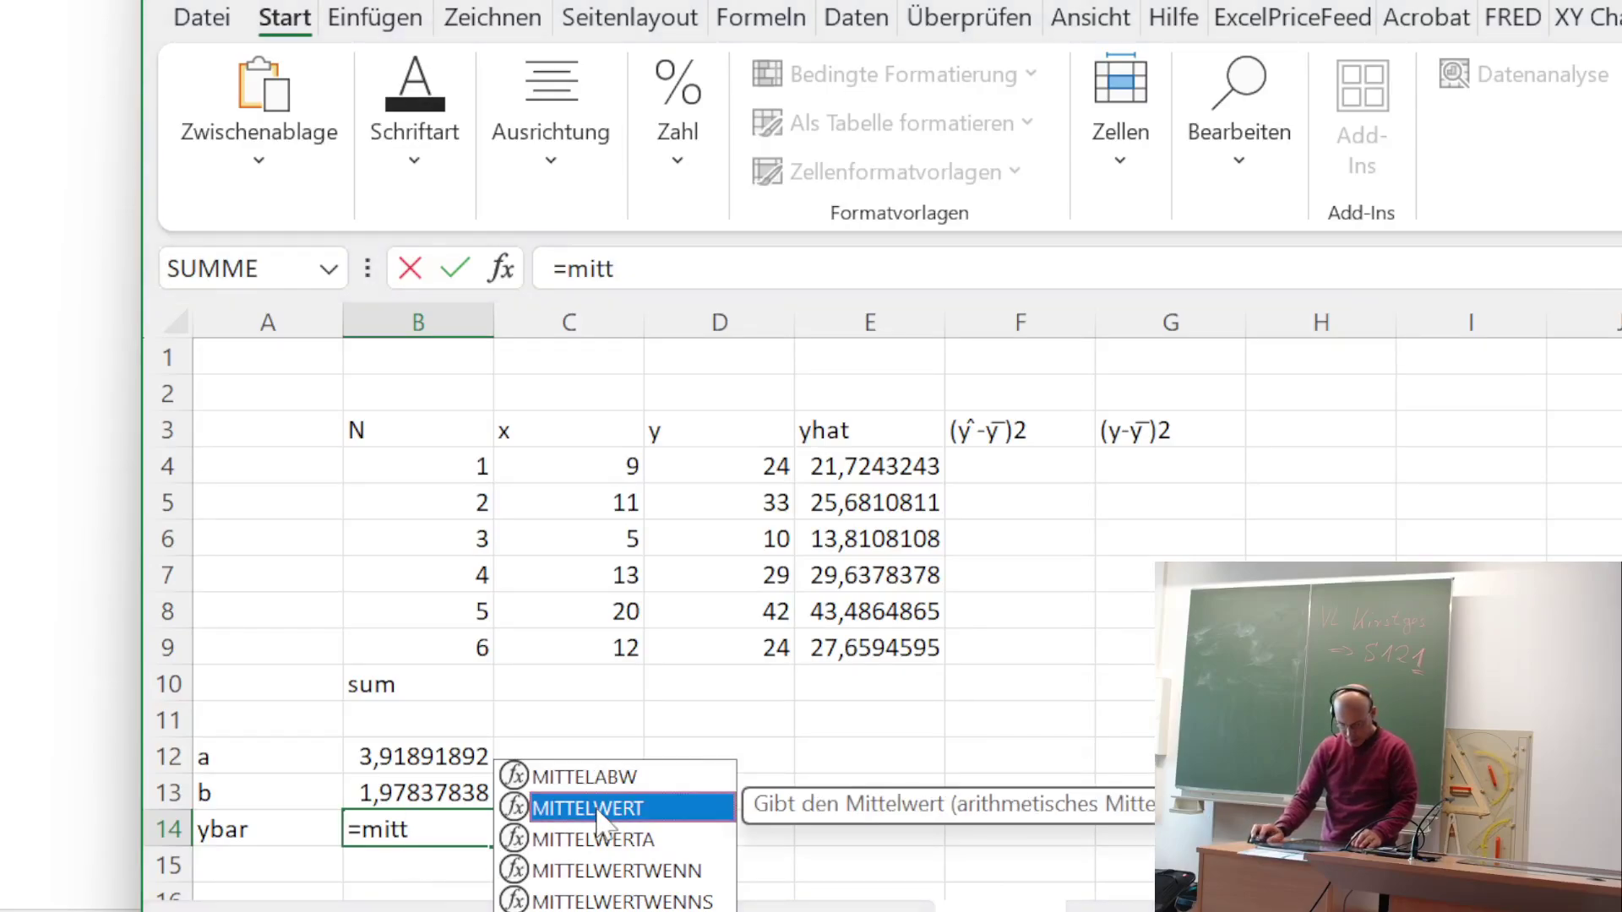
{"action": "double_click", "coordinate": [597, 809]}
{"action": "left_click", "coordinate": [714, 465]}
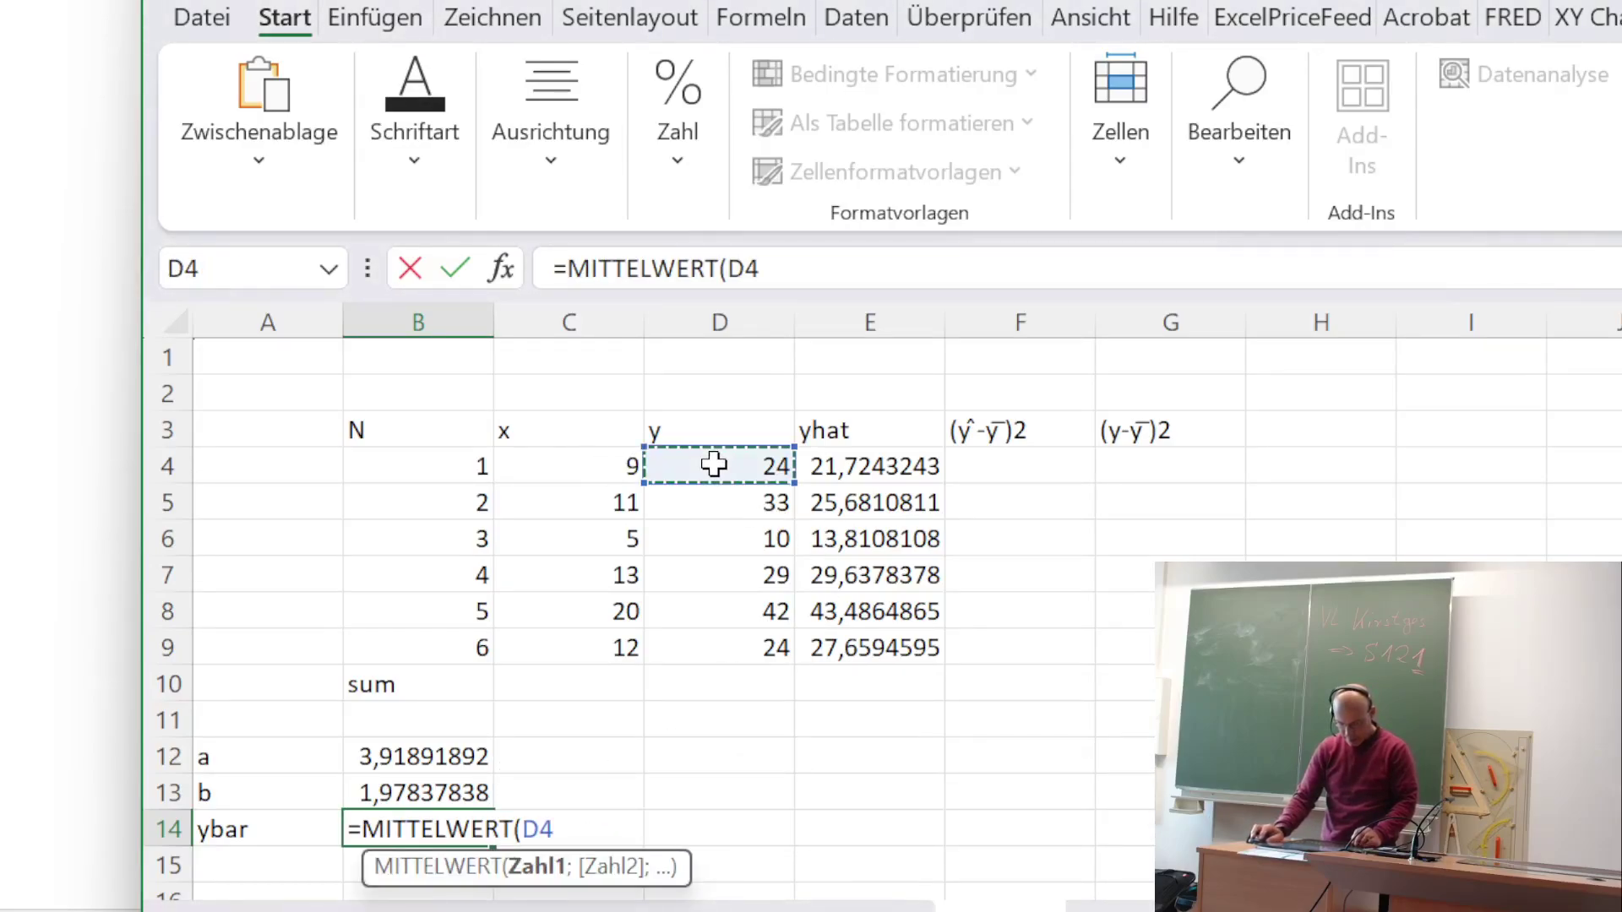
{"action": "left_click_drag", "start_coordinate": [714, 465], "coordinate": [724, 650]}
{"action": "type", "text": ")"}
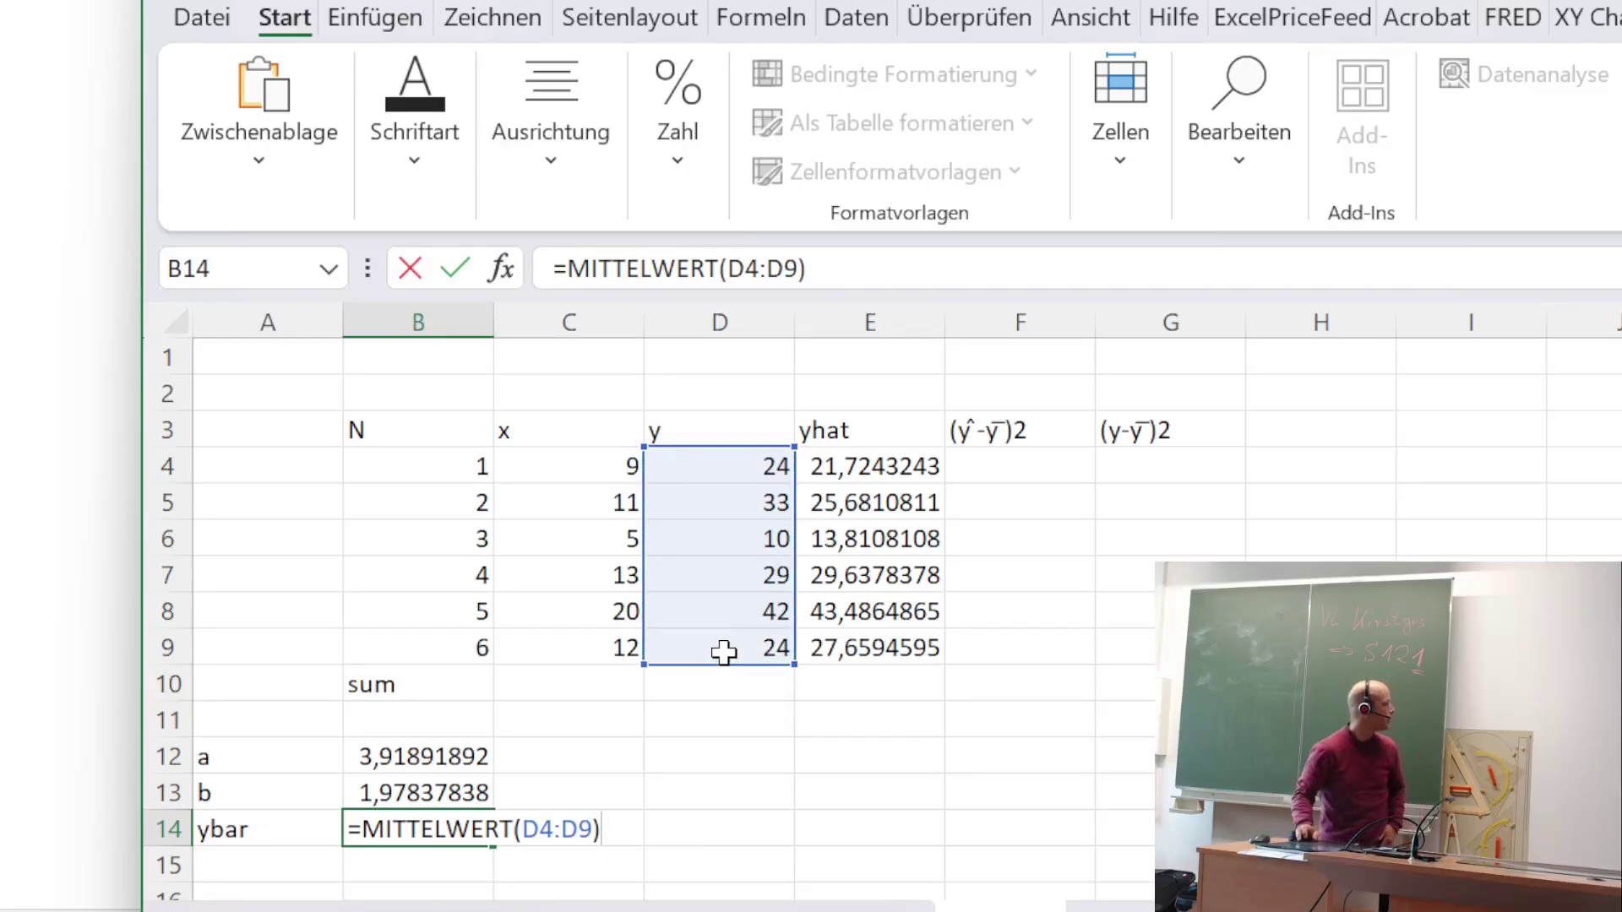
{"action": "key", "text": "Return"}
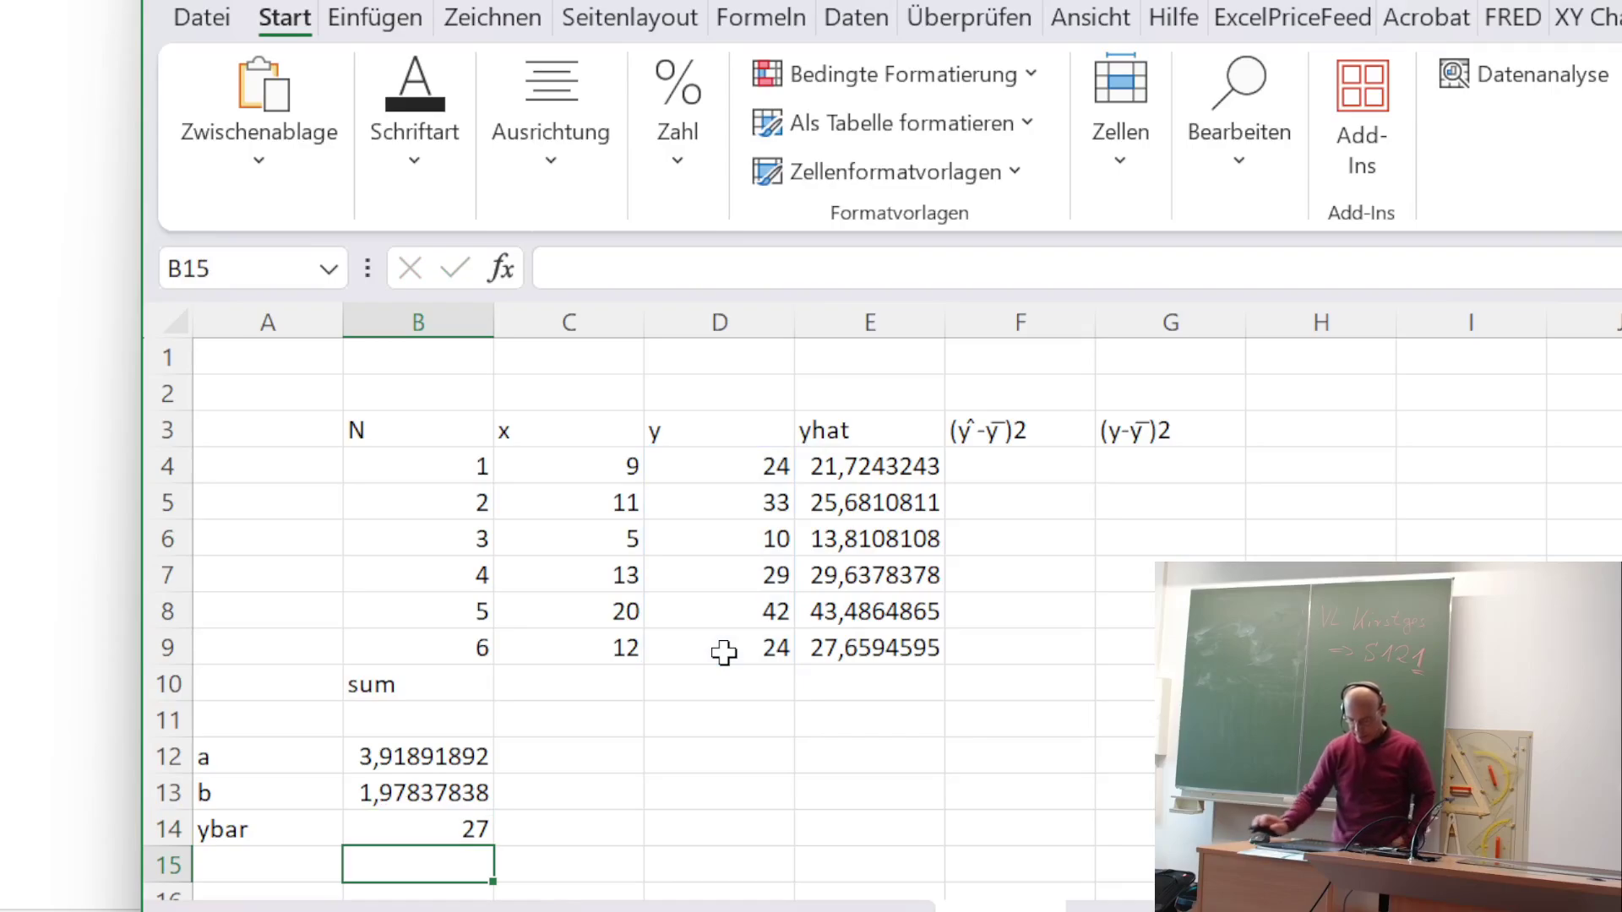
- Begin the squared deviation formula in F4 with =(E4-B14, subtracting ybar from the first yhat value
{"action": "left_click", "coordinate": [1039, 468]}
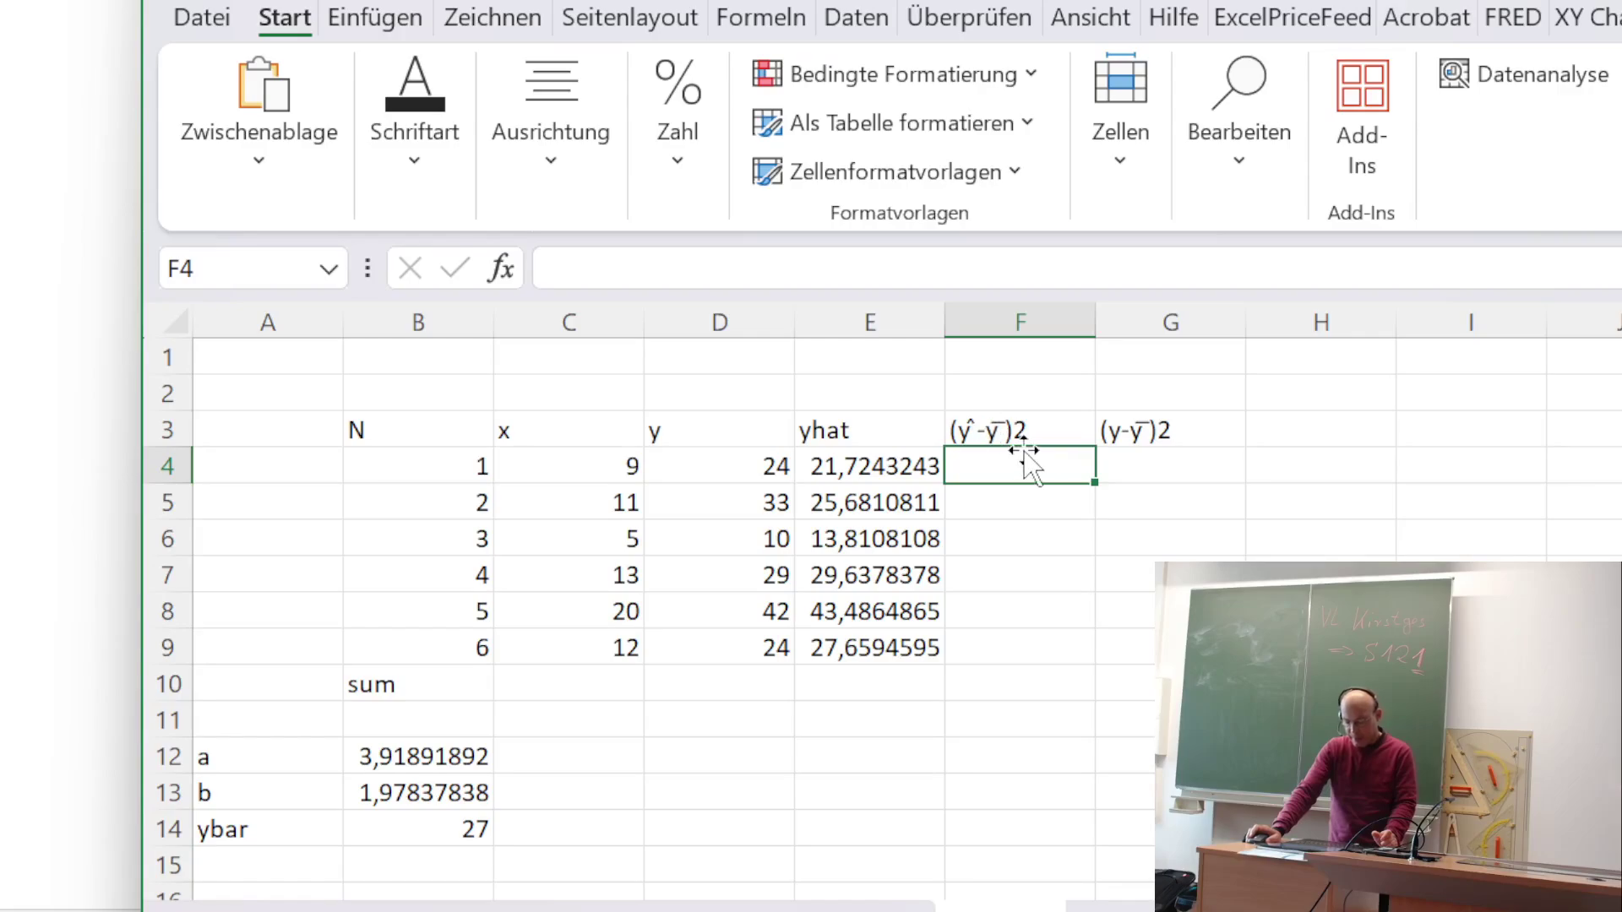
{"action": "left_click", "coordinate": [905, 460]}
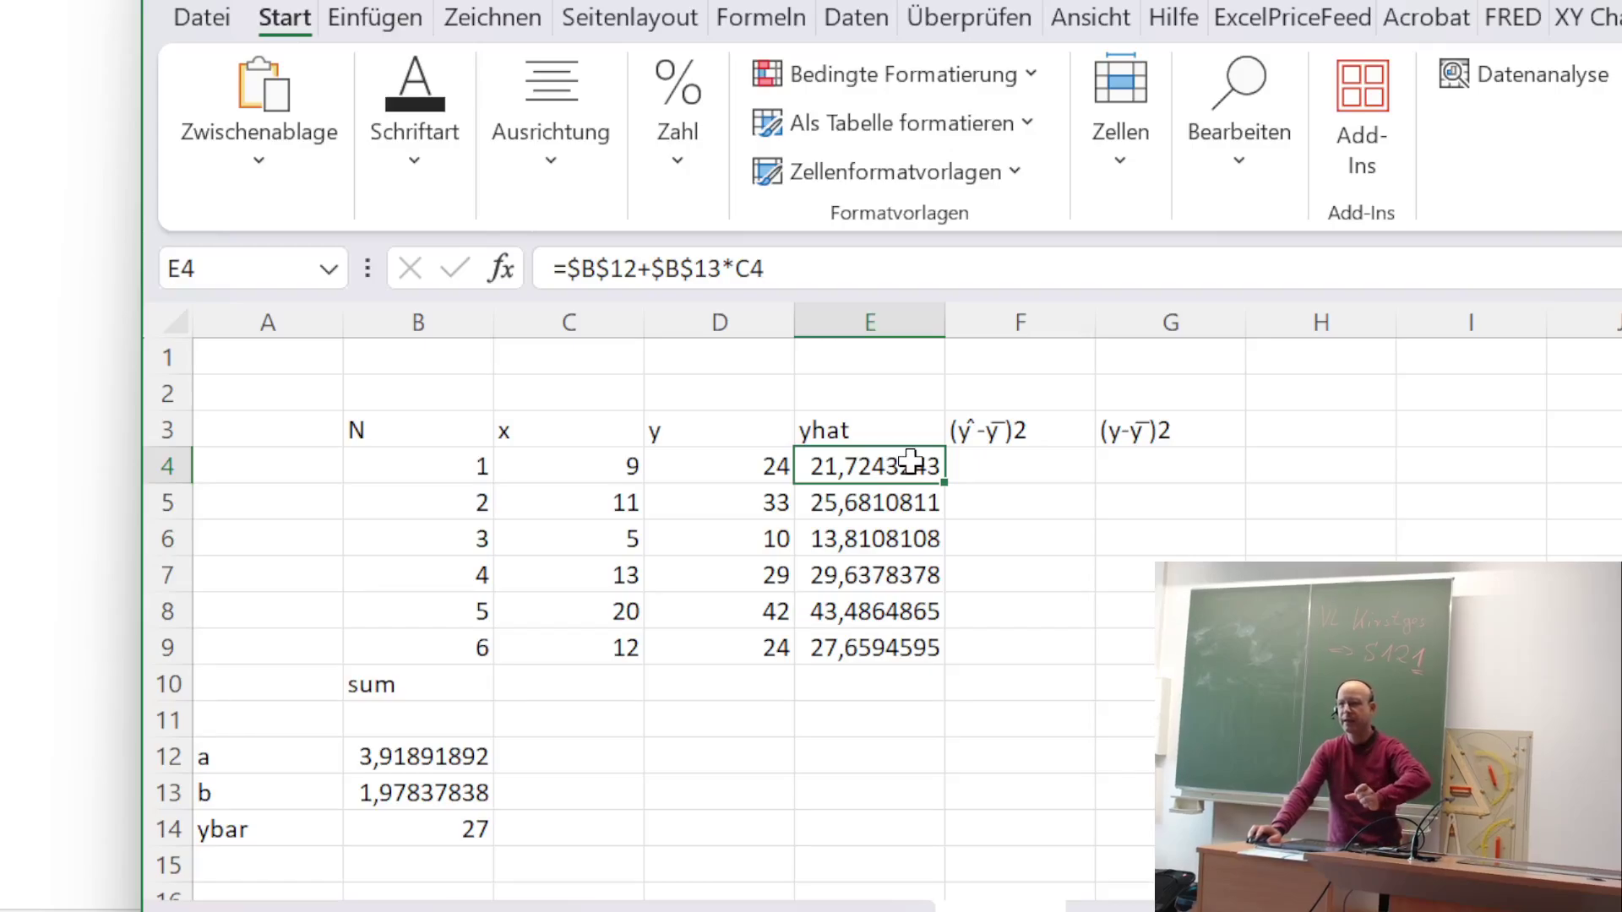
{"action": "left_click", "coordinate": [1042, 469]}
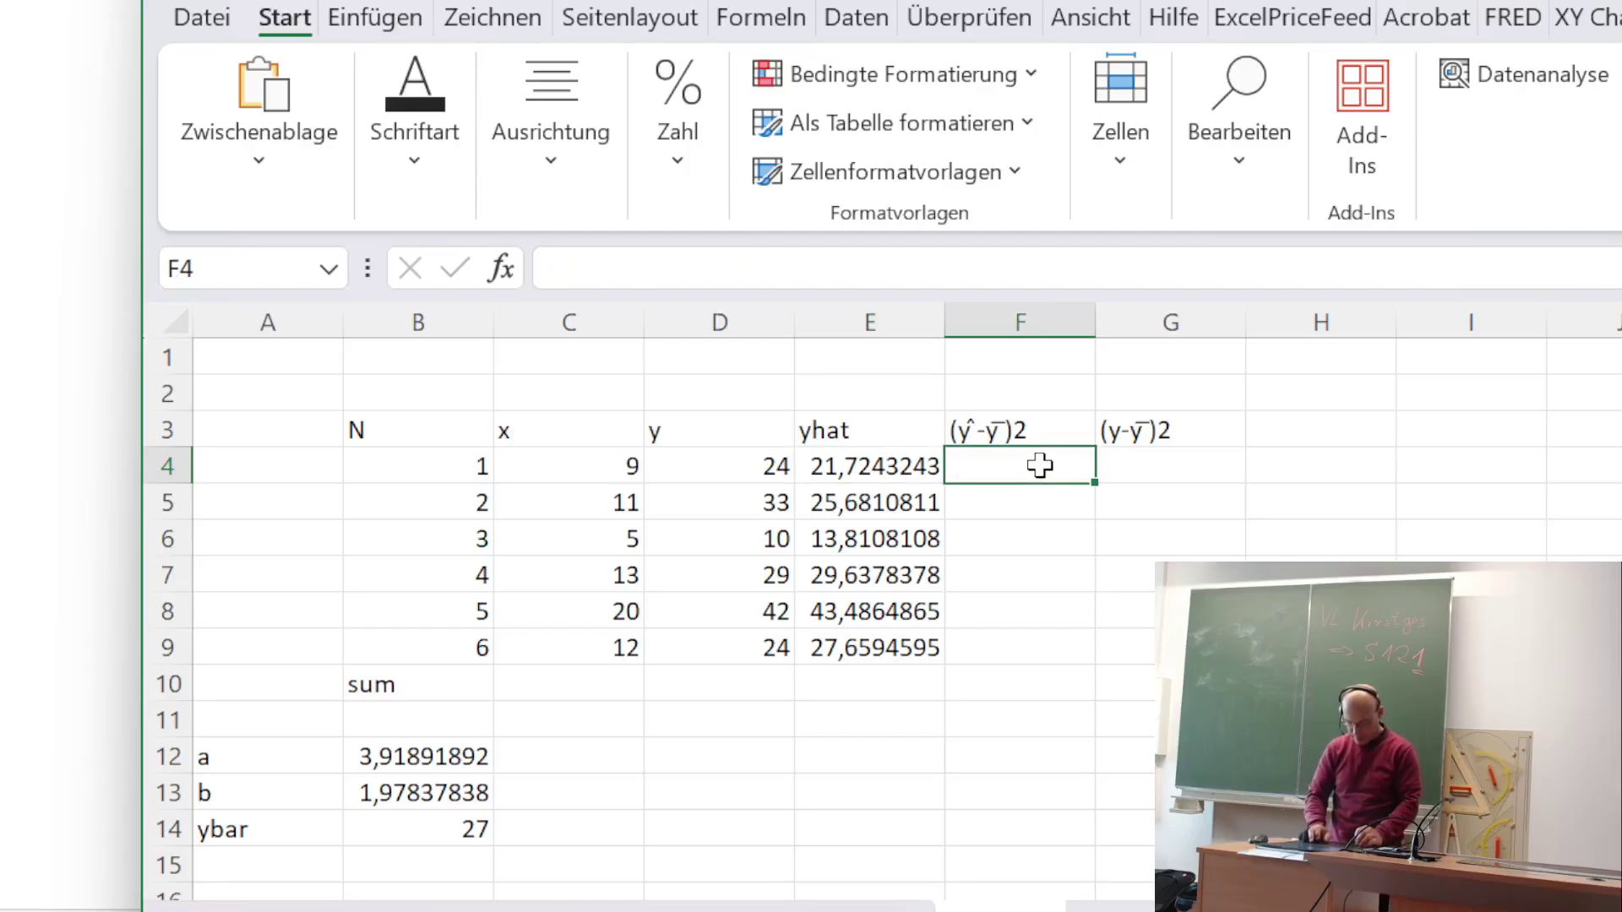
{"action": "type", "text": "=("}
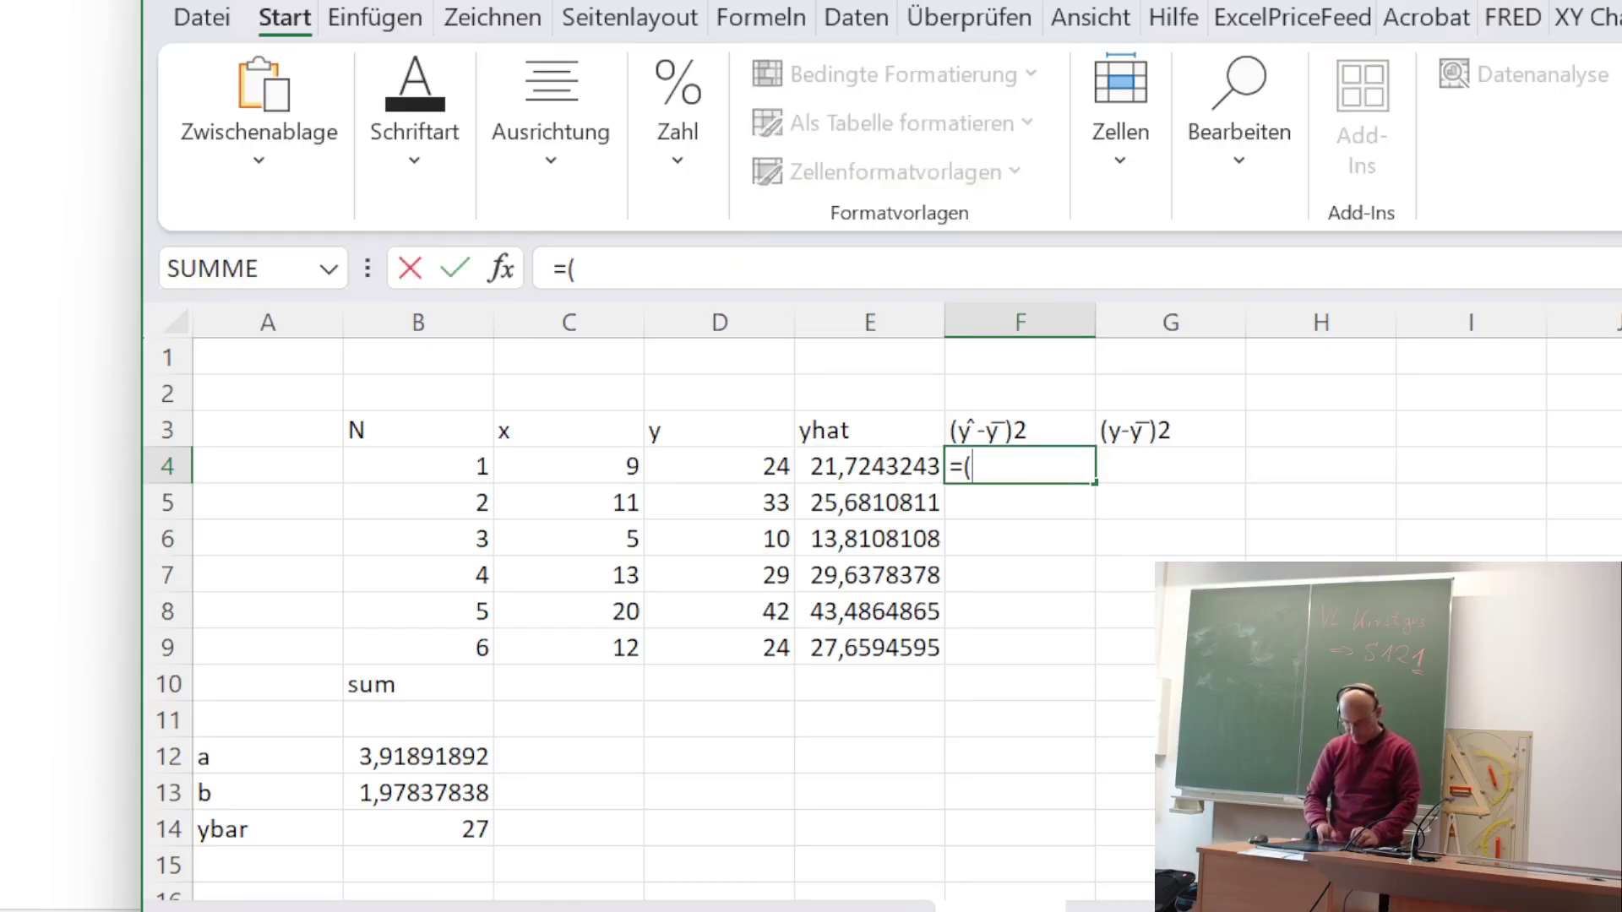
{"action": "left_click", "coordinate": [900, 465]}
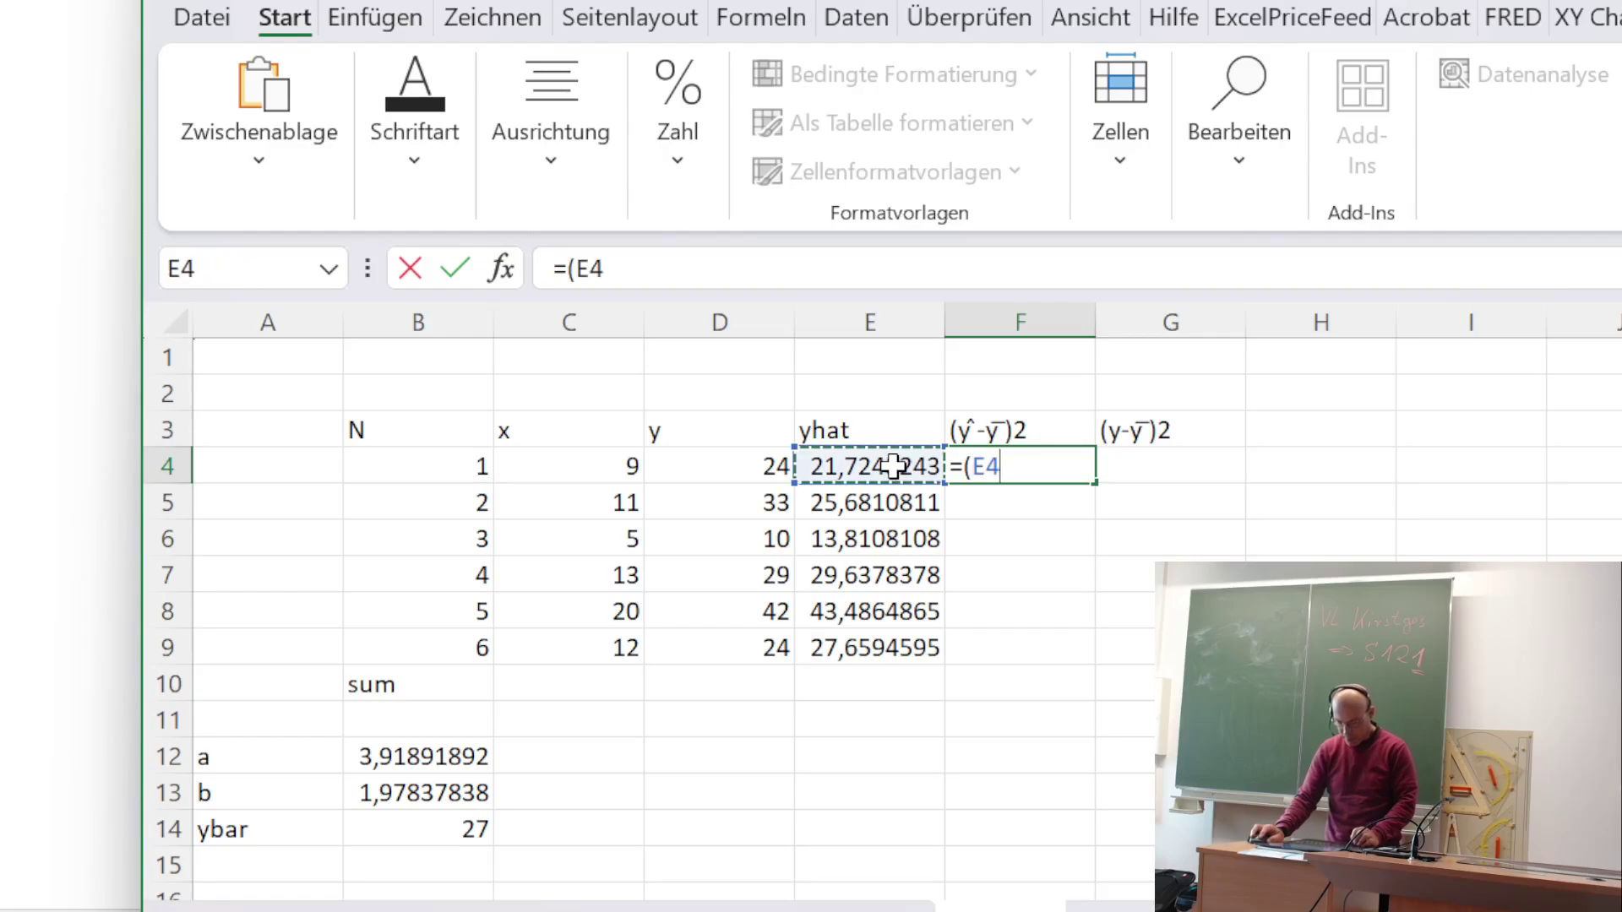
{"action": "type", "text": "-"}
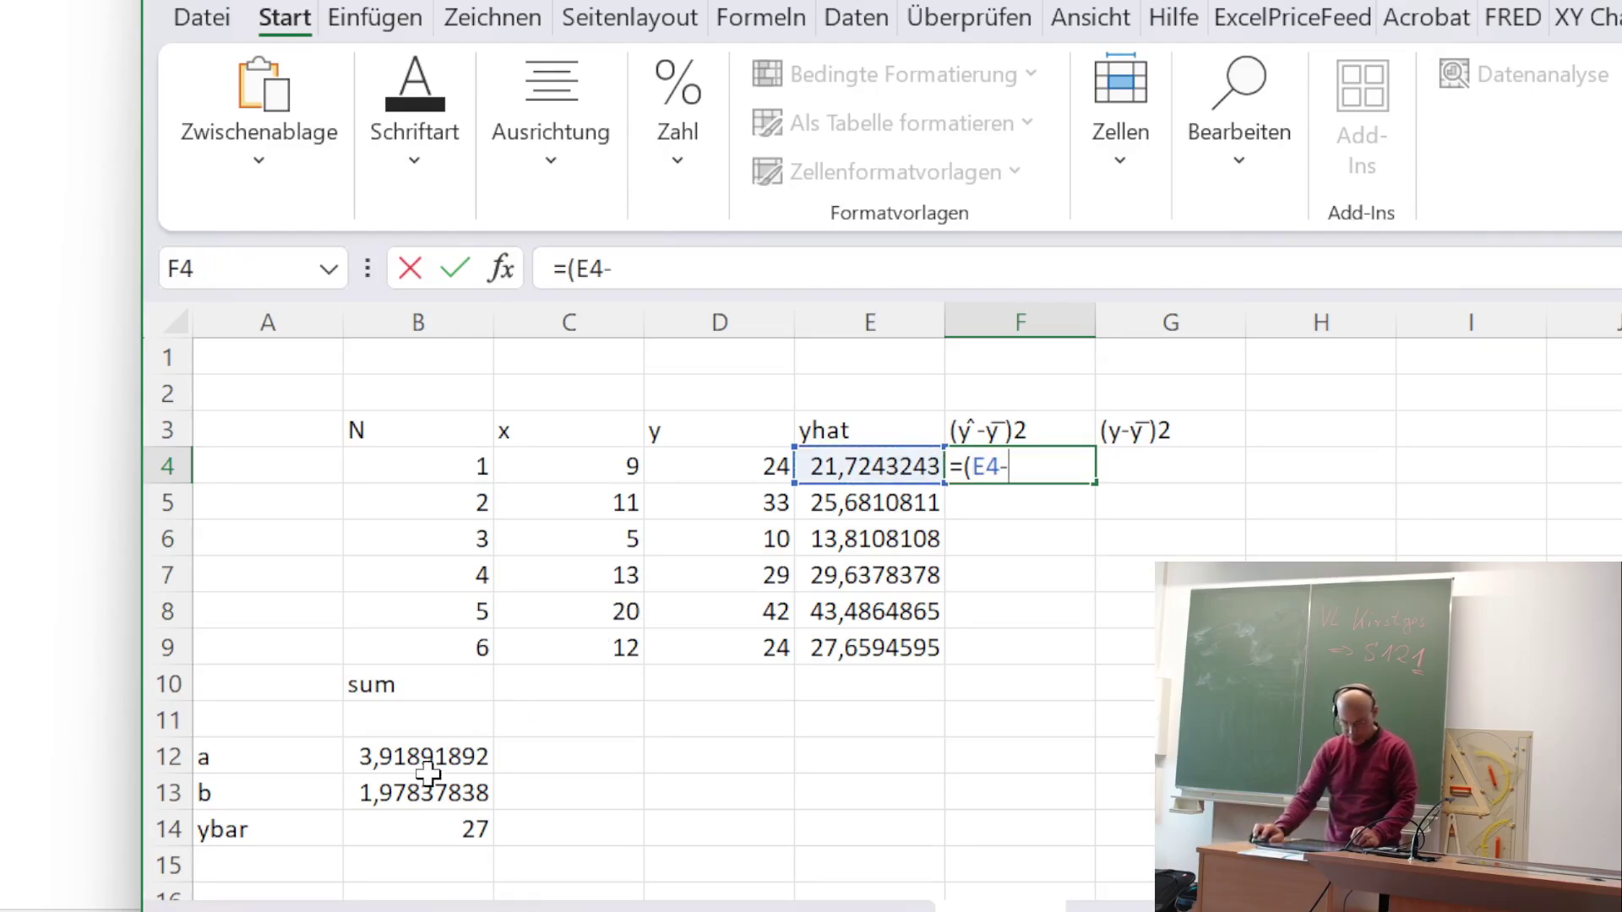
{"action": "left_click", "coordinate": [422, 823]}
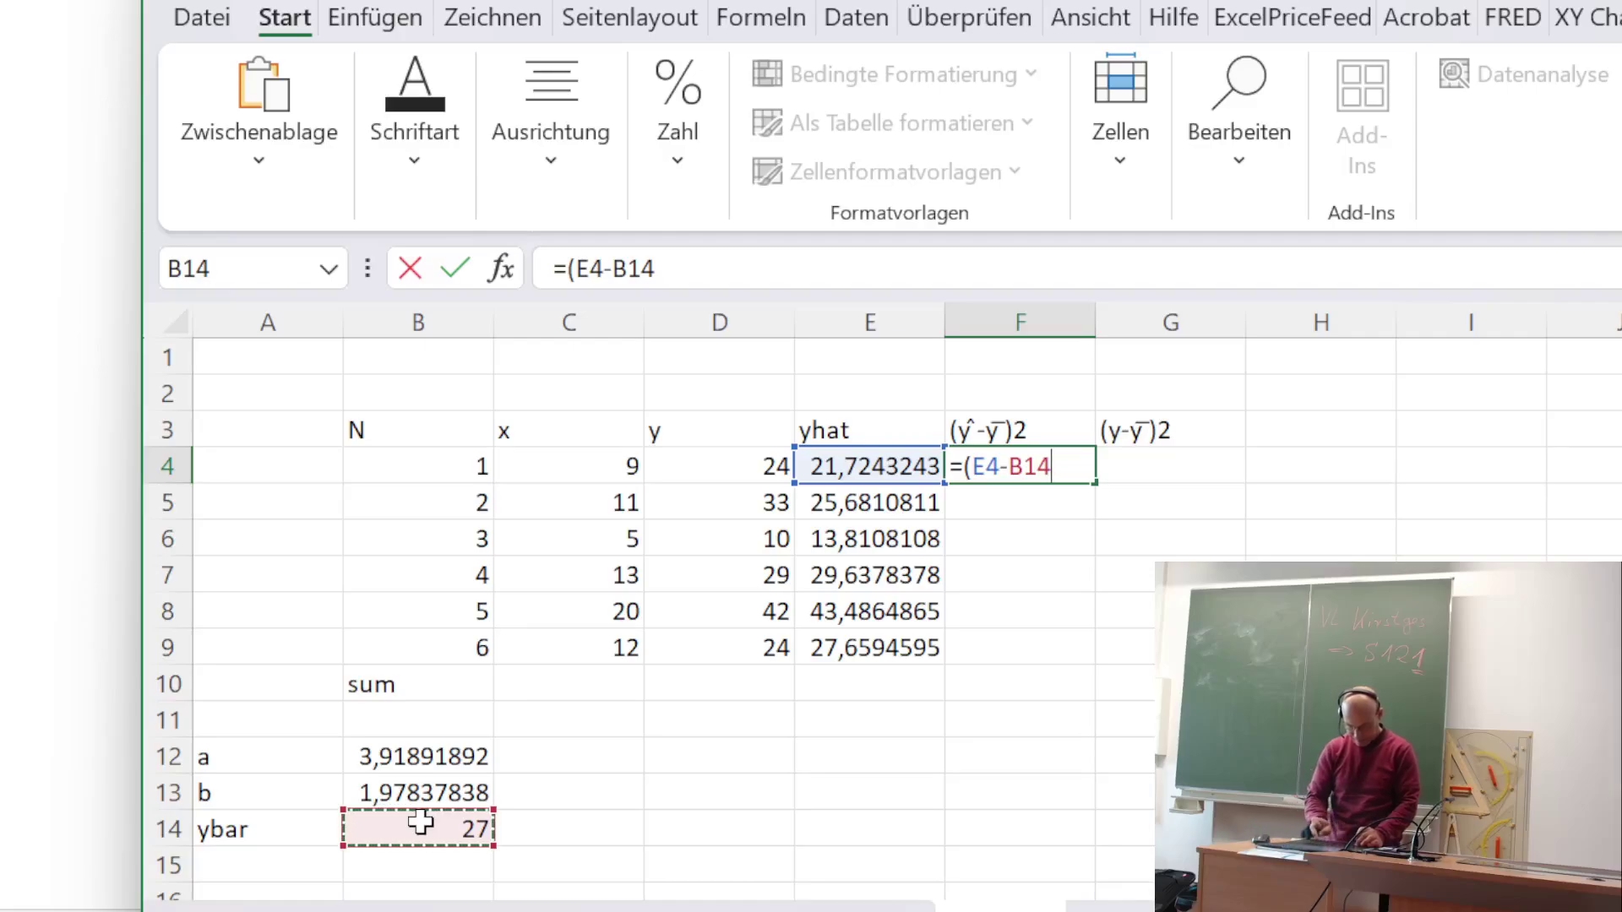
{"action": "key", "text": "F7"}
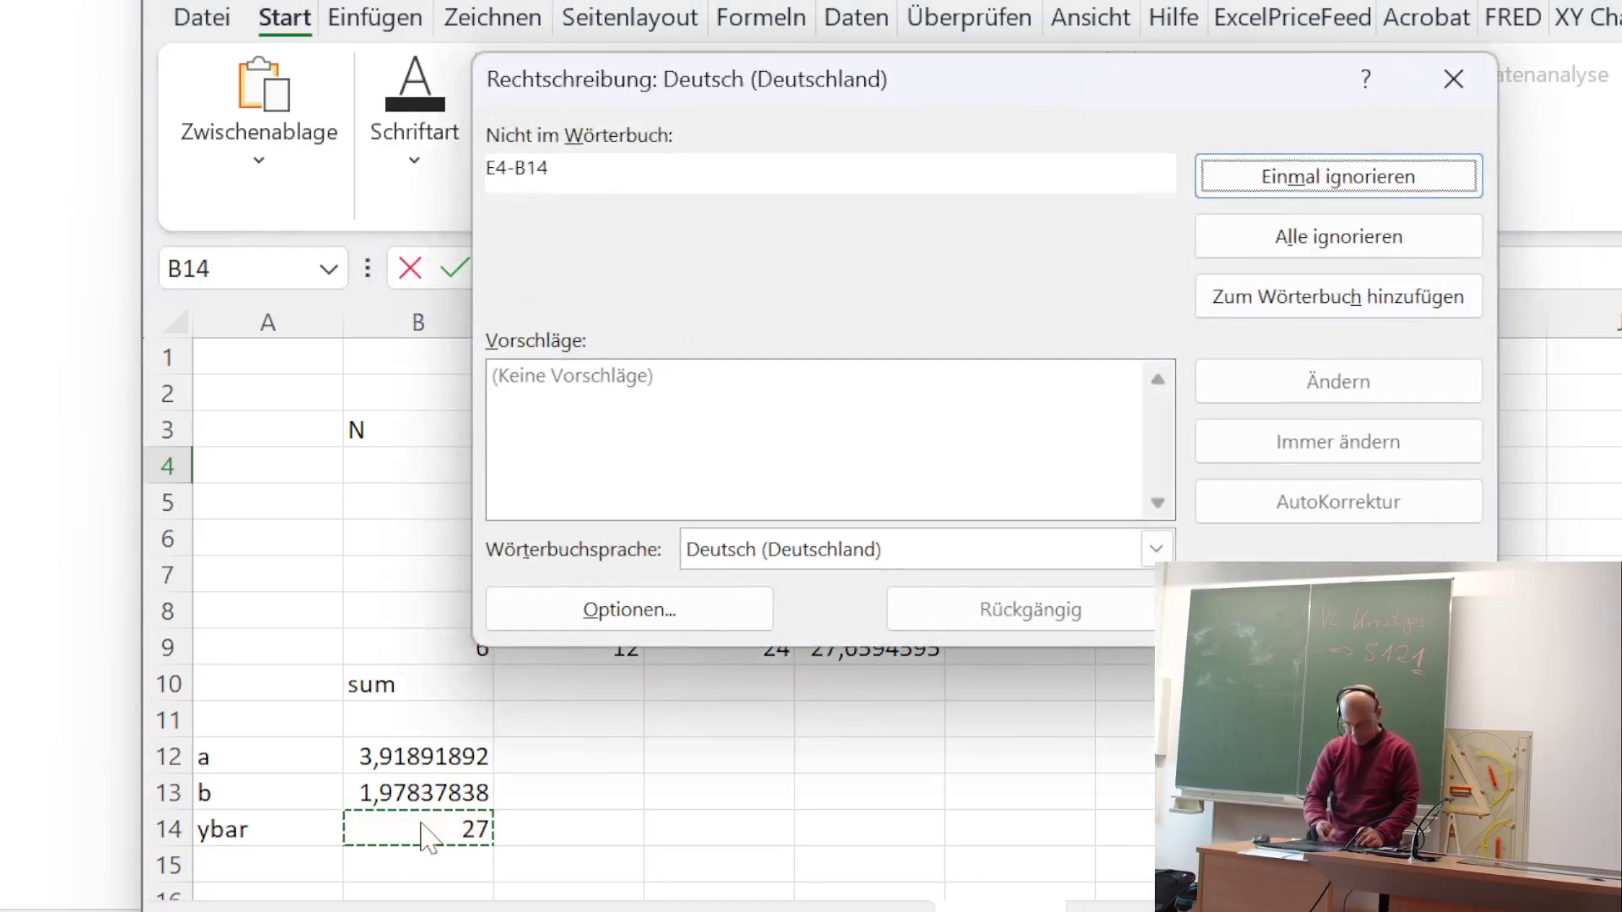
{"action": "left_click", "coordinate": [1453, 78]}
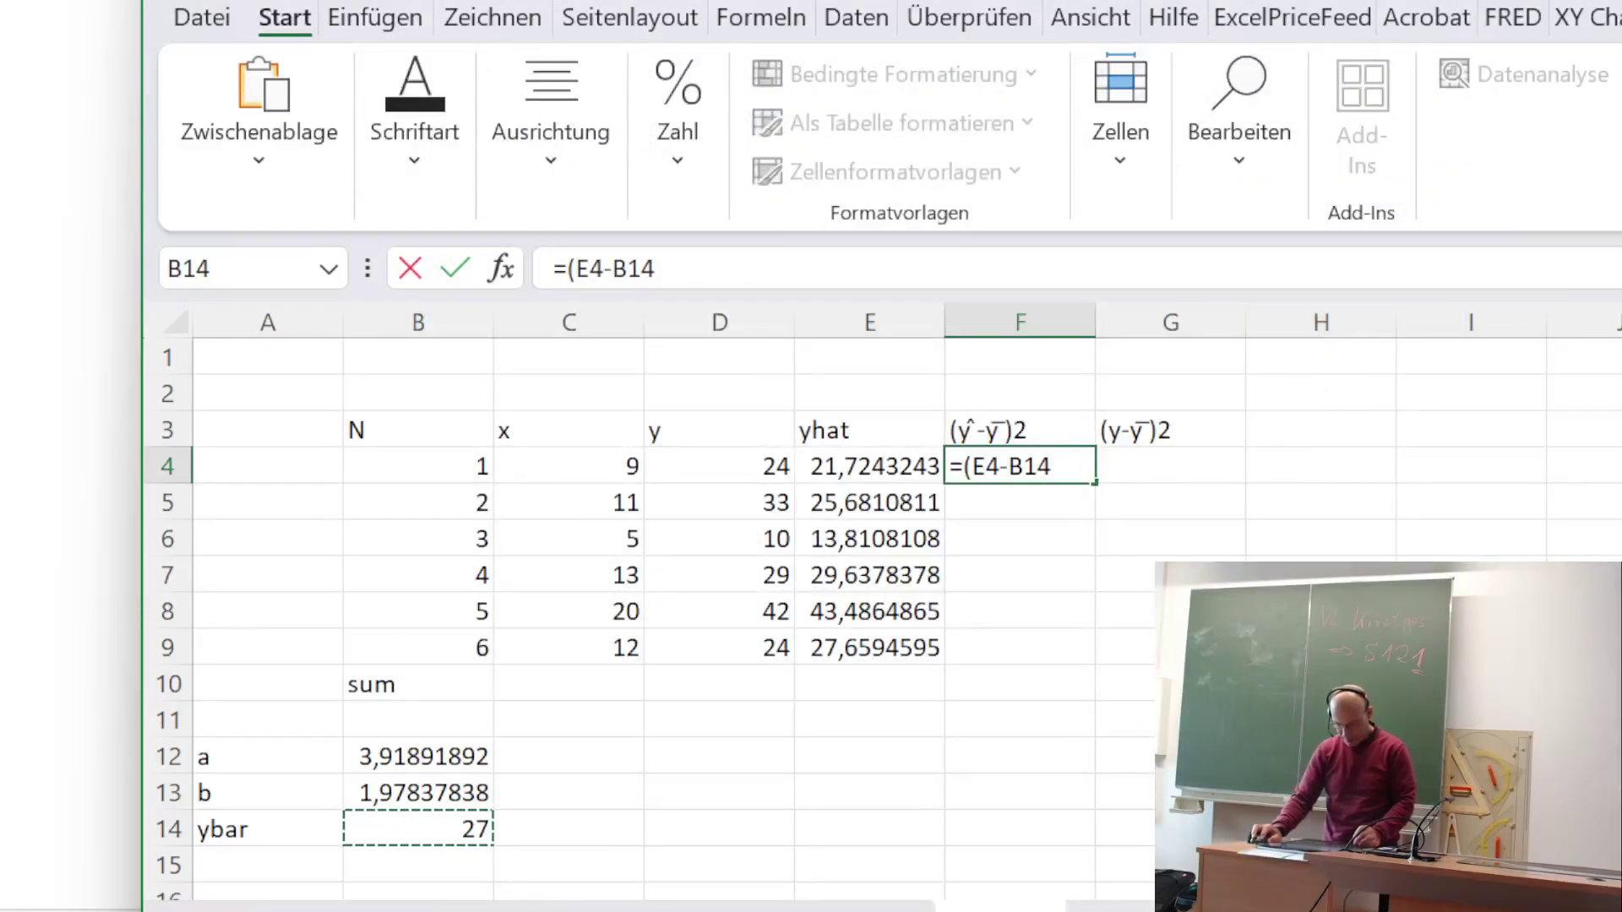
- Try to fix the ybar reference and square the difference in F4 with =(E4-$B1$4)^2
{"action": "key", "text": "Left"}
{"action": "key", "text": "Left"}
{"action": "key", "text": "Left"}
{"action": "type", "text": "$B1"}
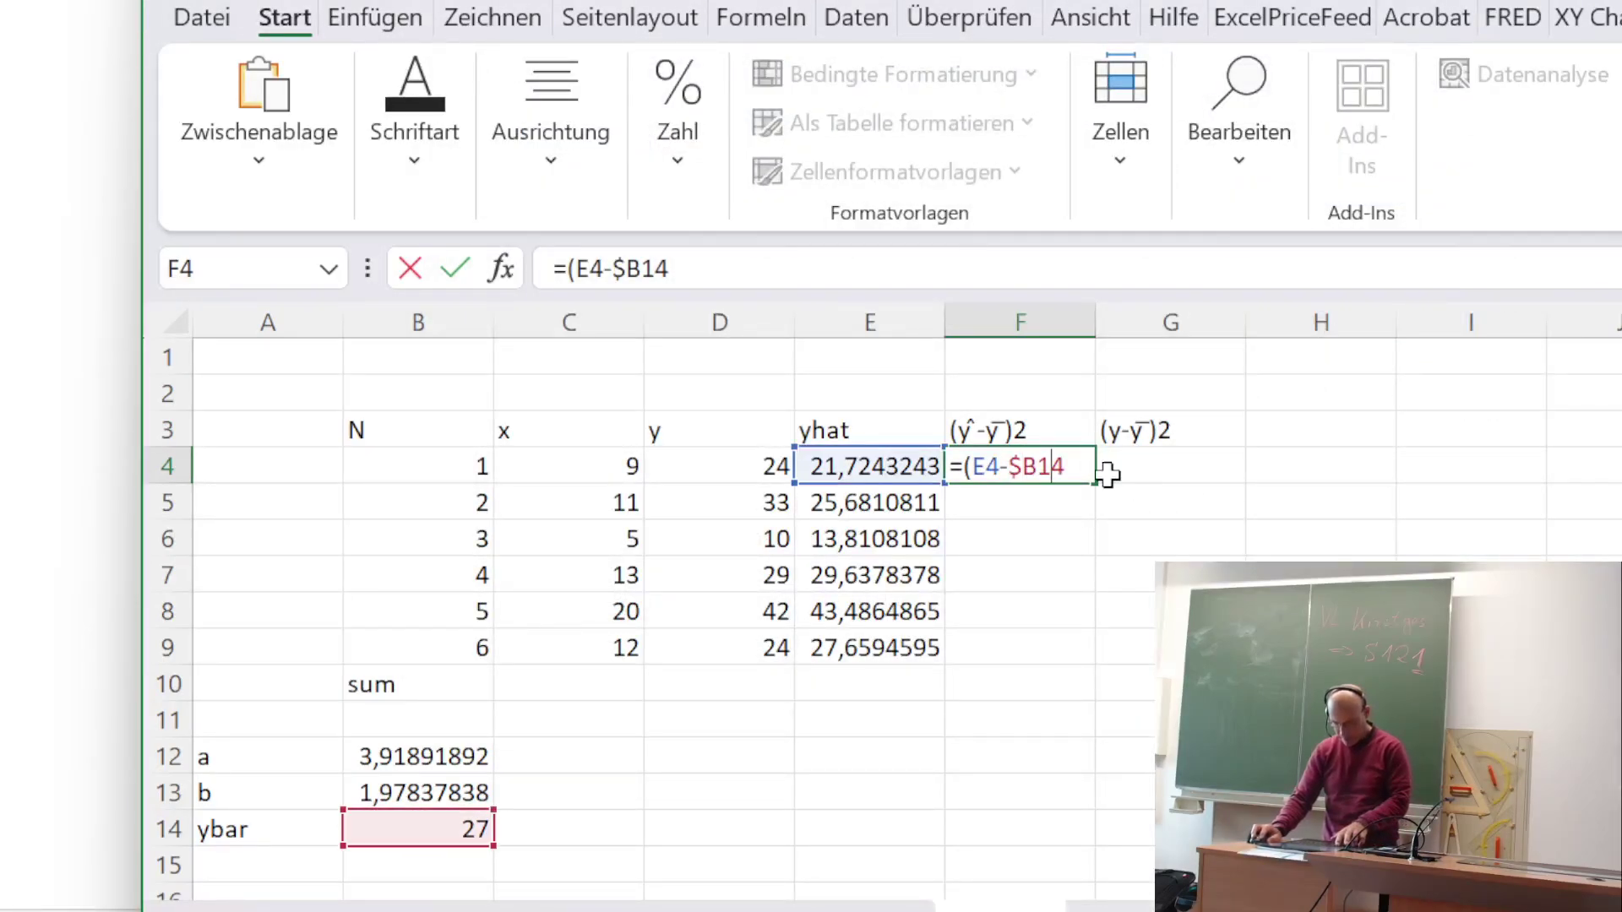
{"action": "type", "text": "$"}
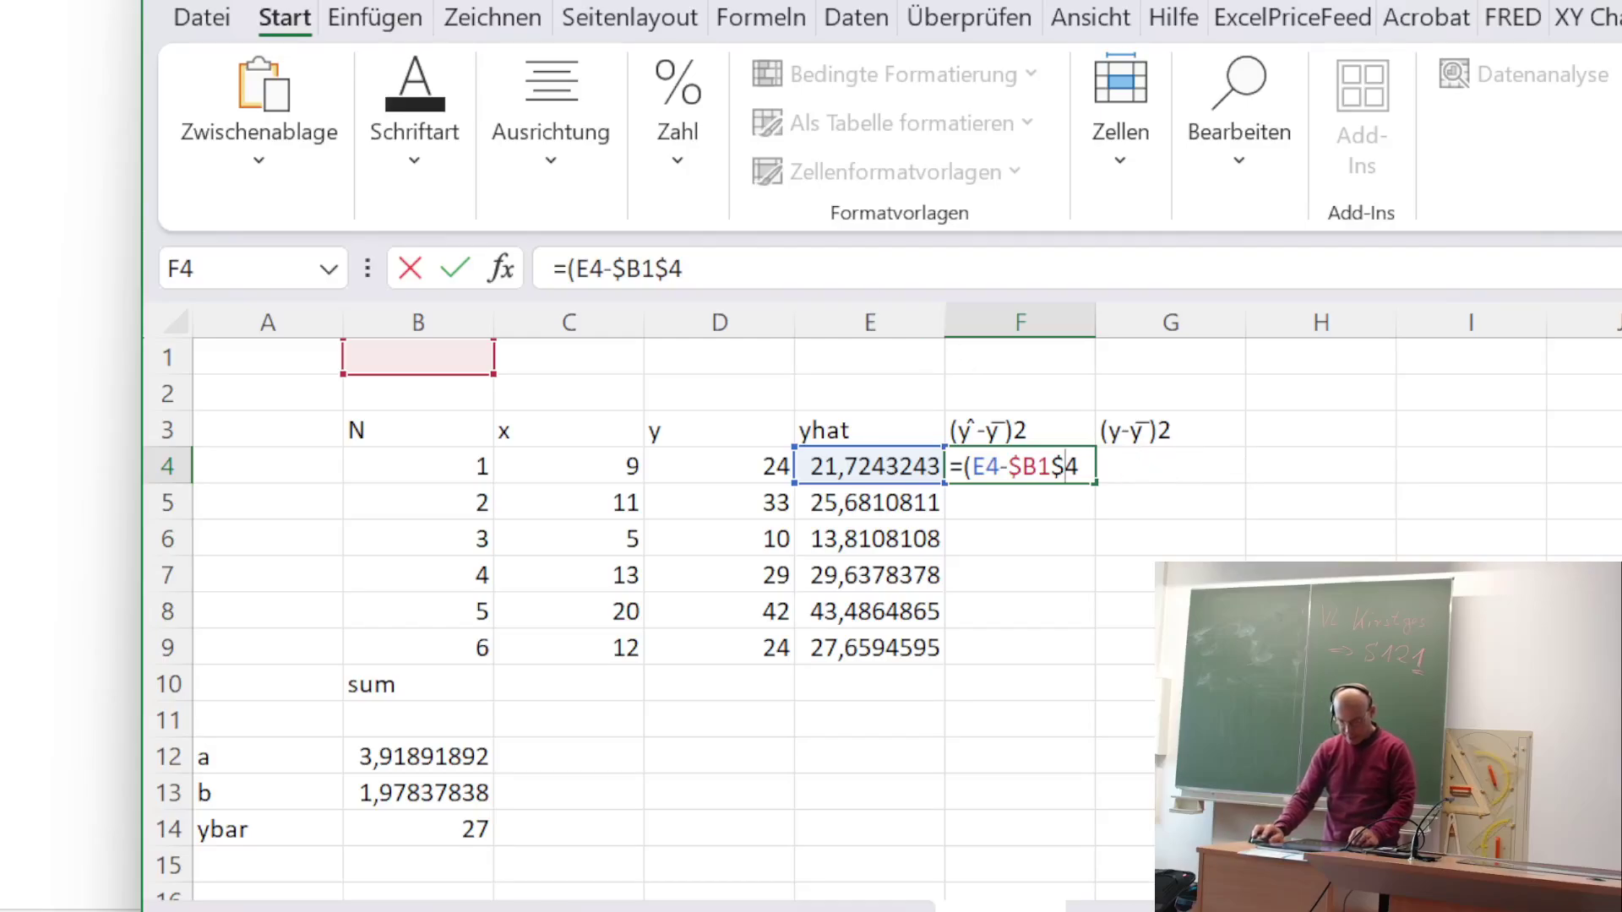
{"action": "left_click", "coordinate": [683, 268]}
{"action": "type", "text": ")^^2"}
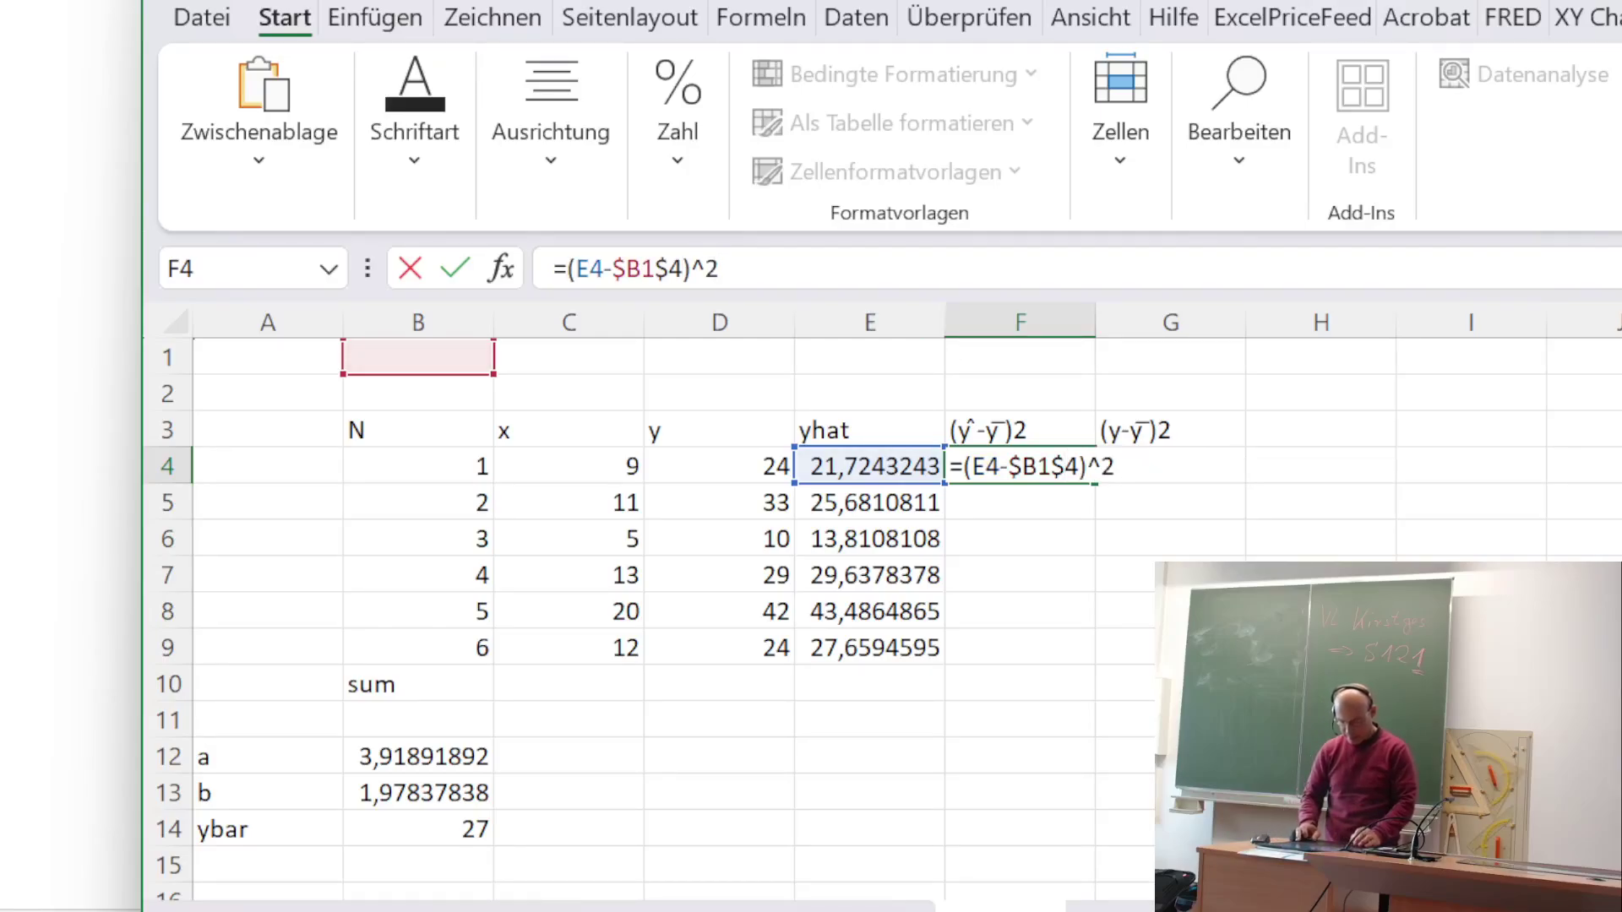
{"action": "key", "text": "Return"}
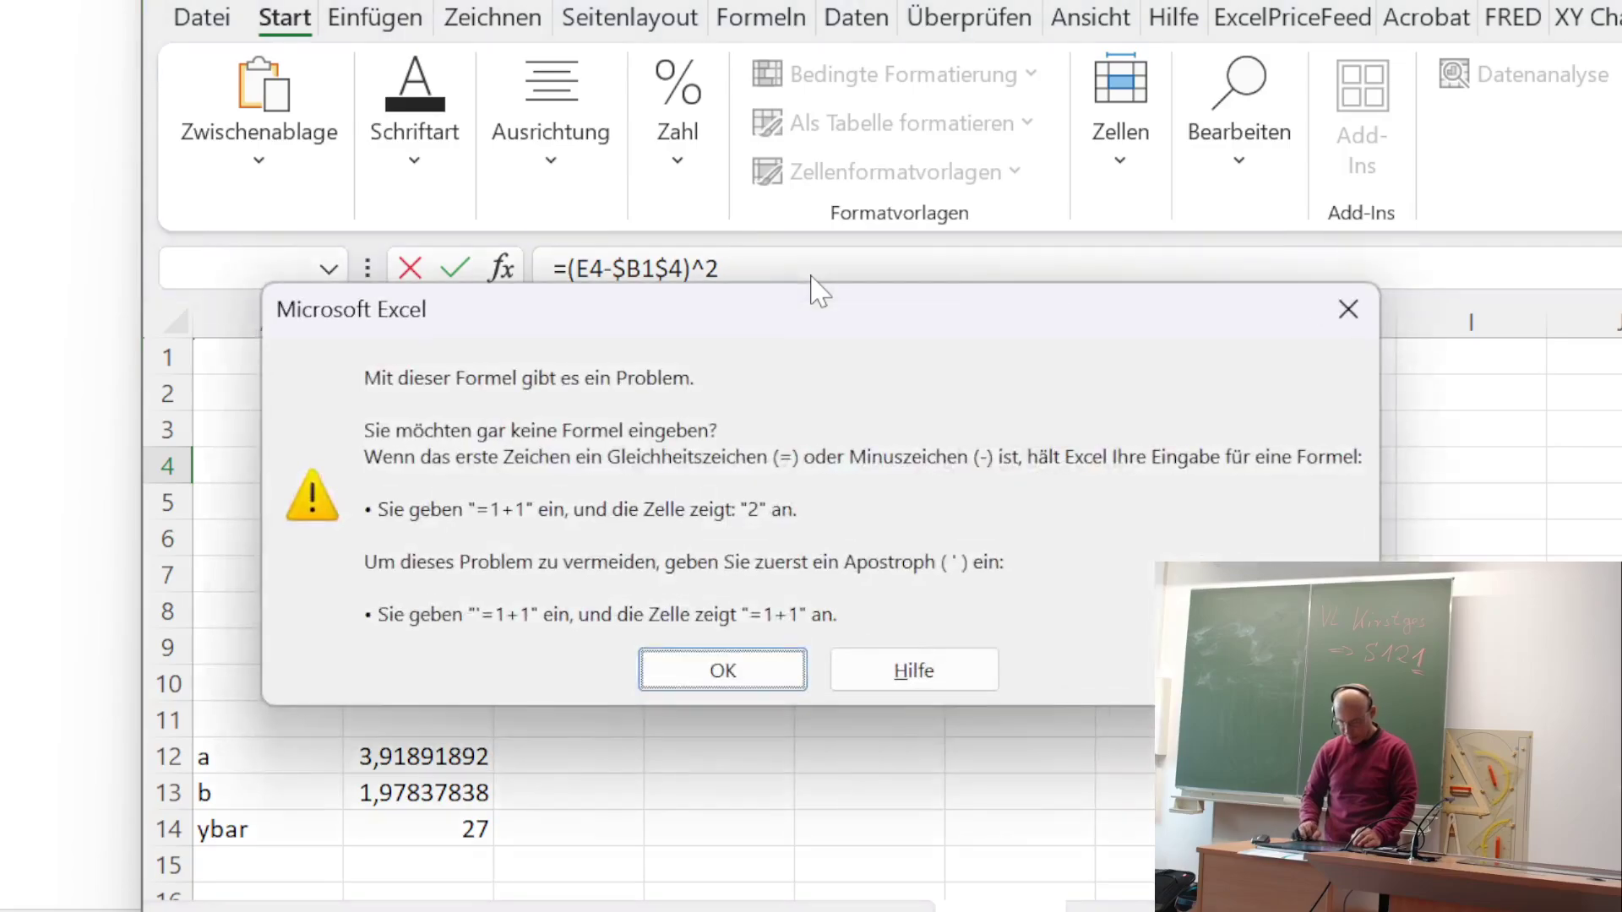
{"action": "left_click", "coordinate": [1349, 309]}
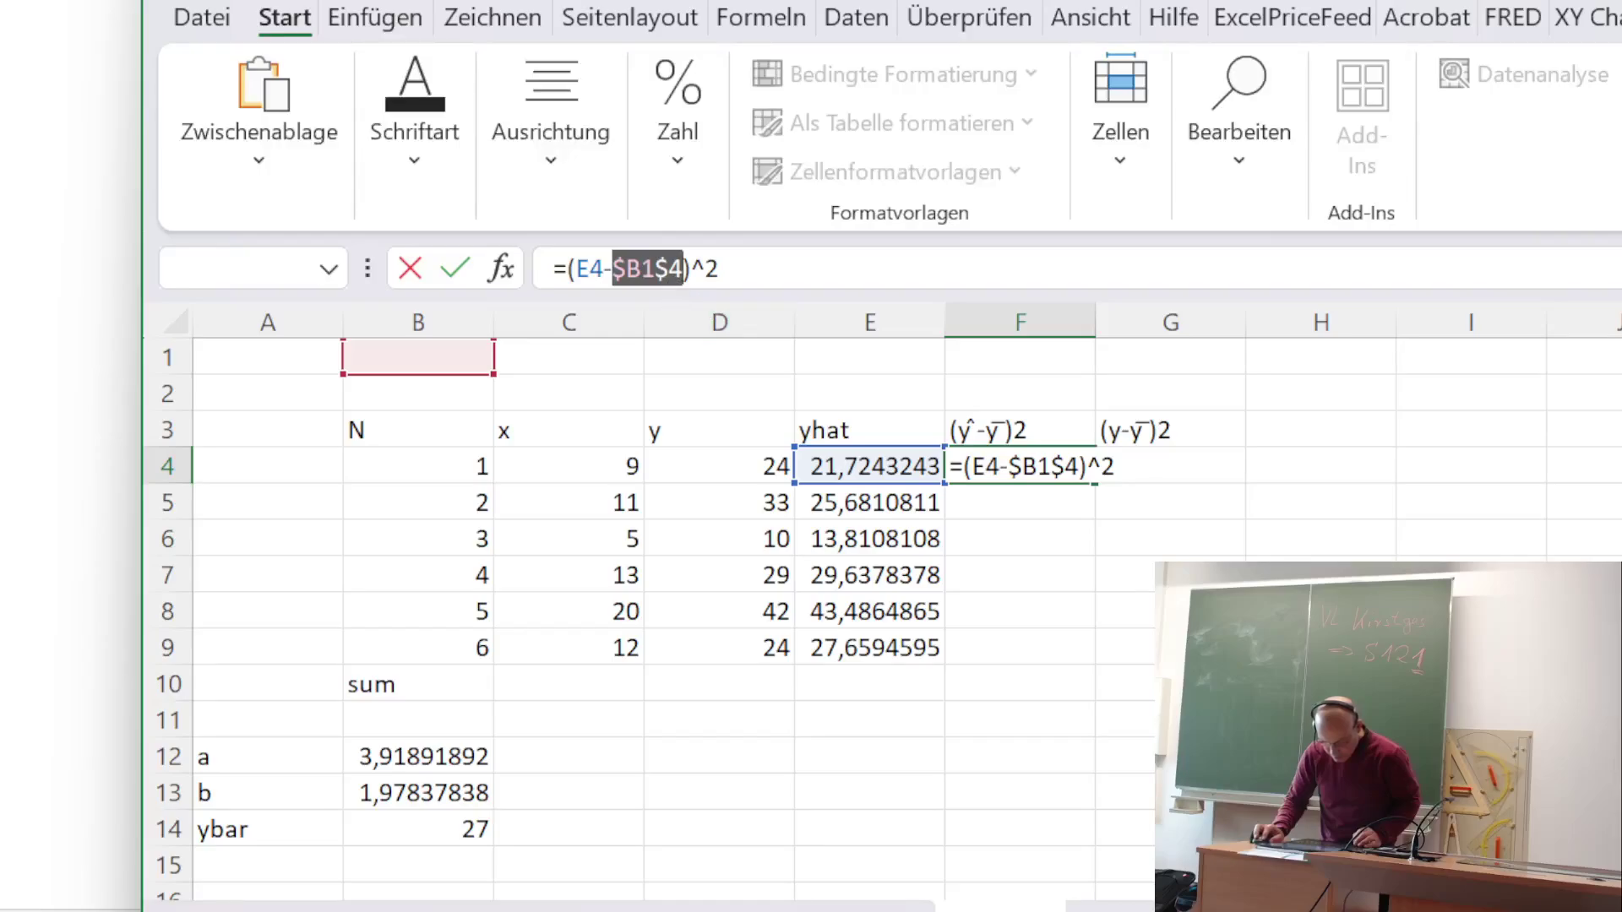
- Replace the faulty reference in F4 so the formula is =(E4-$B$27)^2, and enter it
{"action": "left_click", "coordinate": [656, 268]}
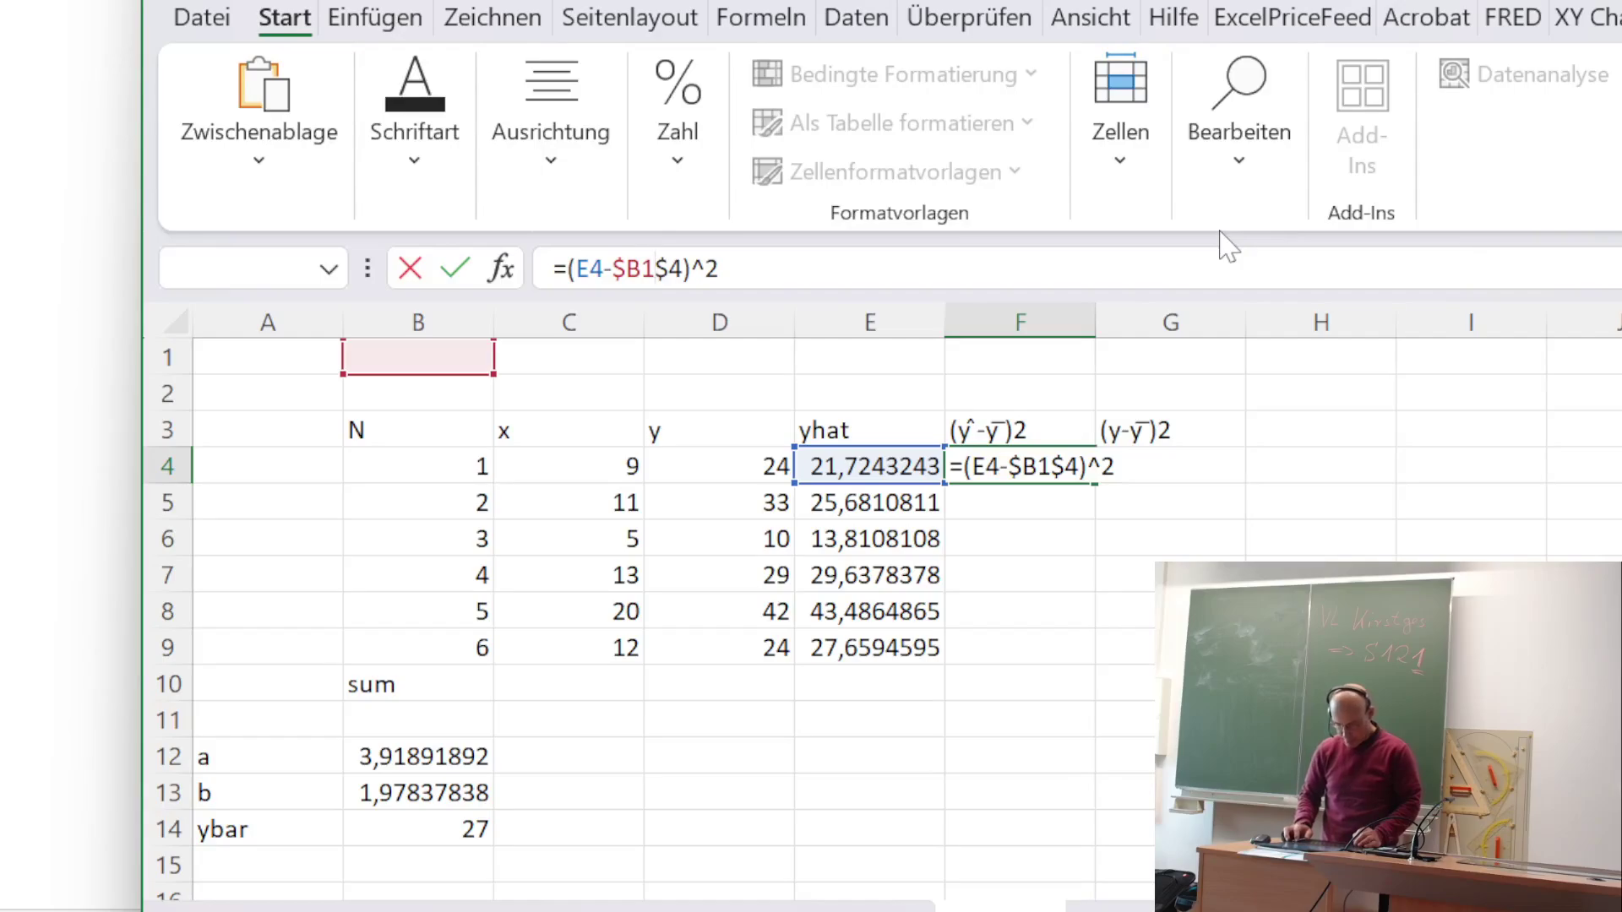
{"action": "key", "text": "BackSpace"}
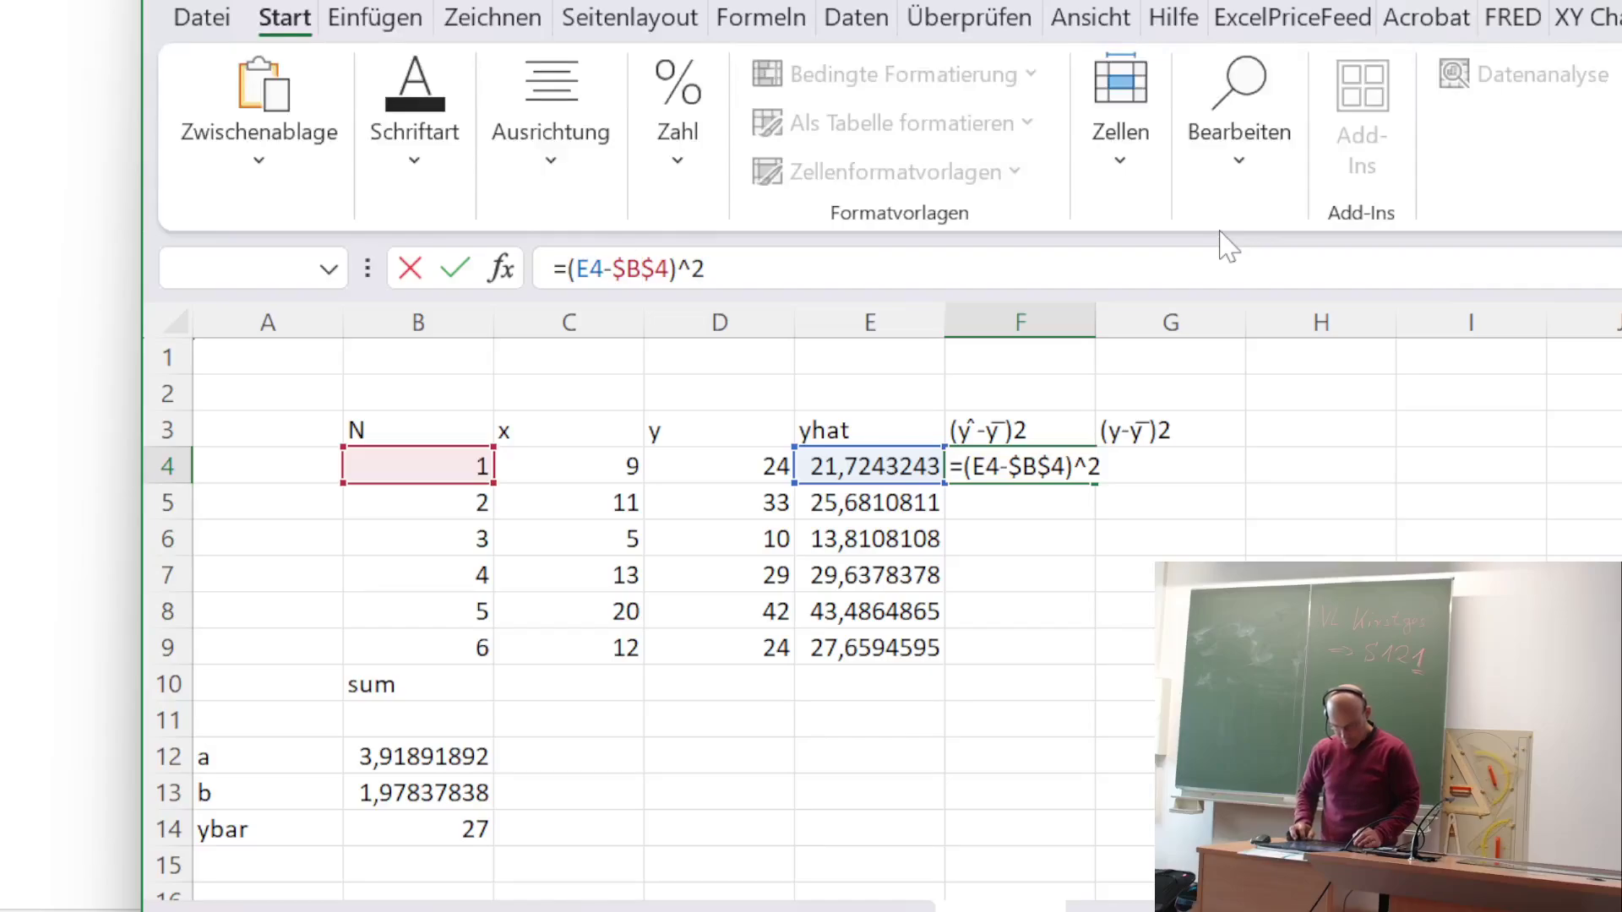
{"action": "key", "text": "BackSpace"}
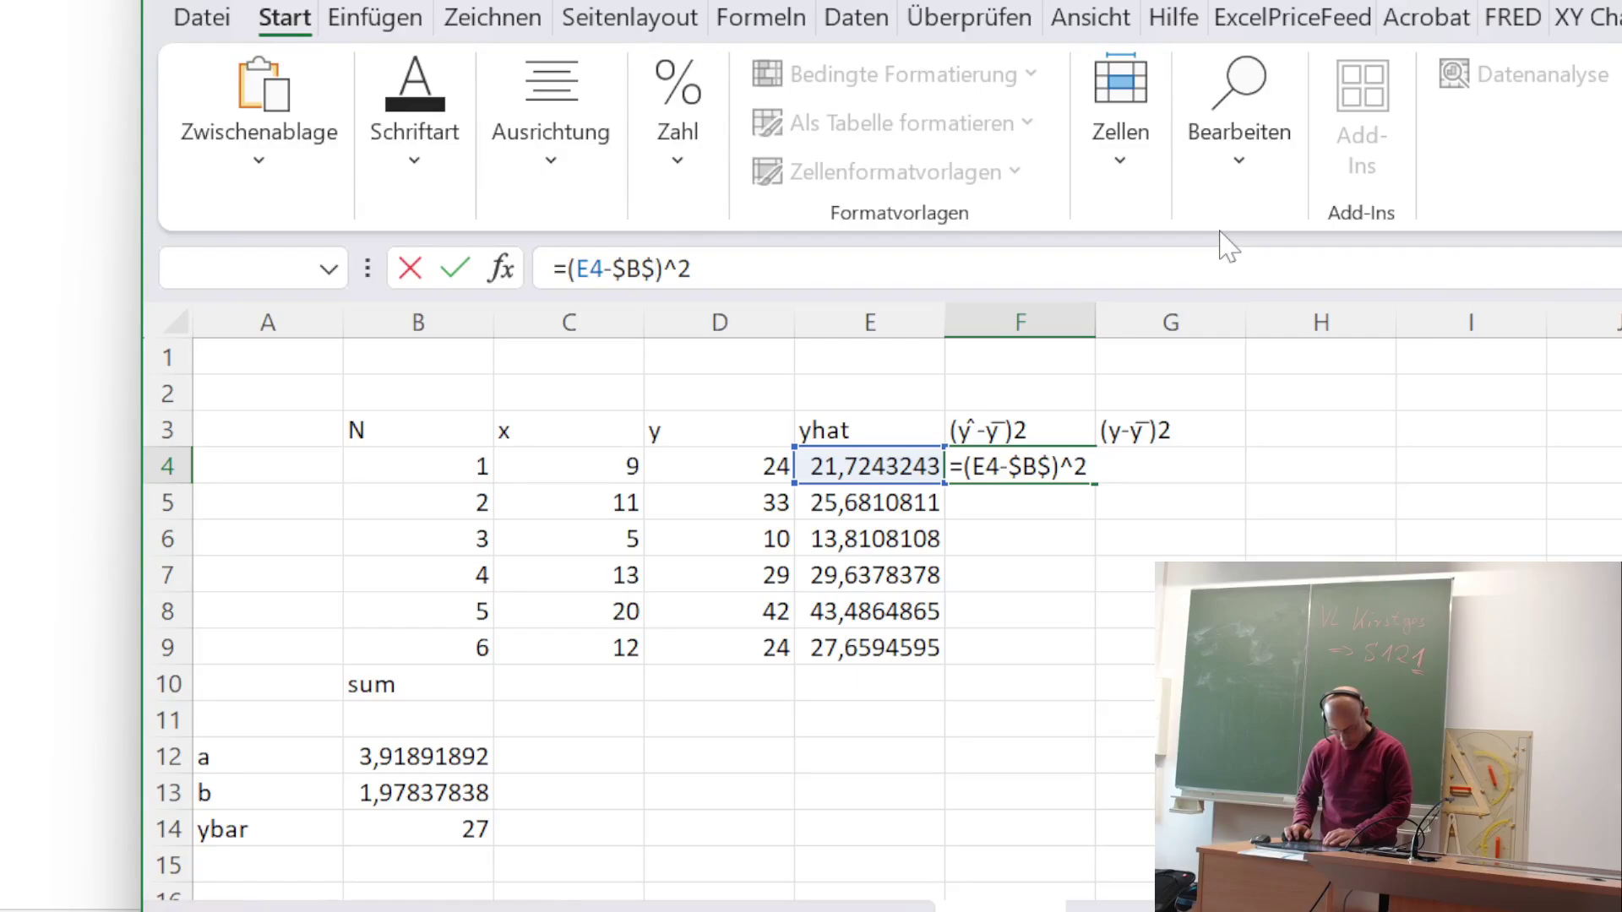
{"action": "type", "text": "27"}
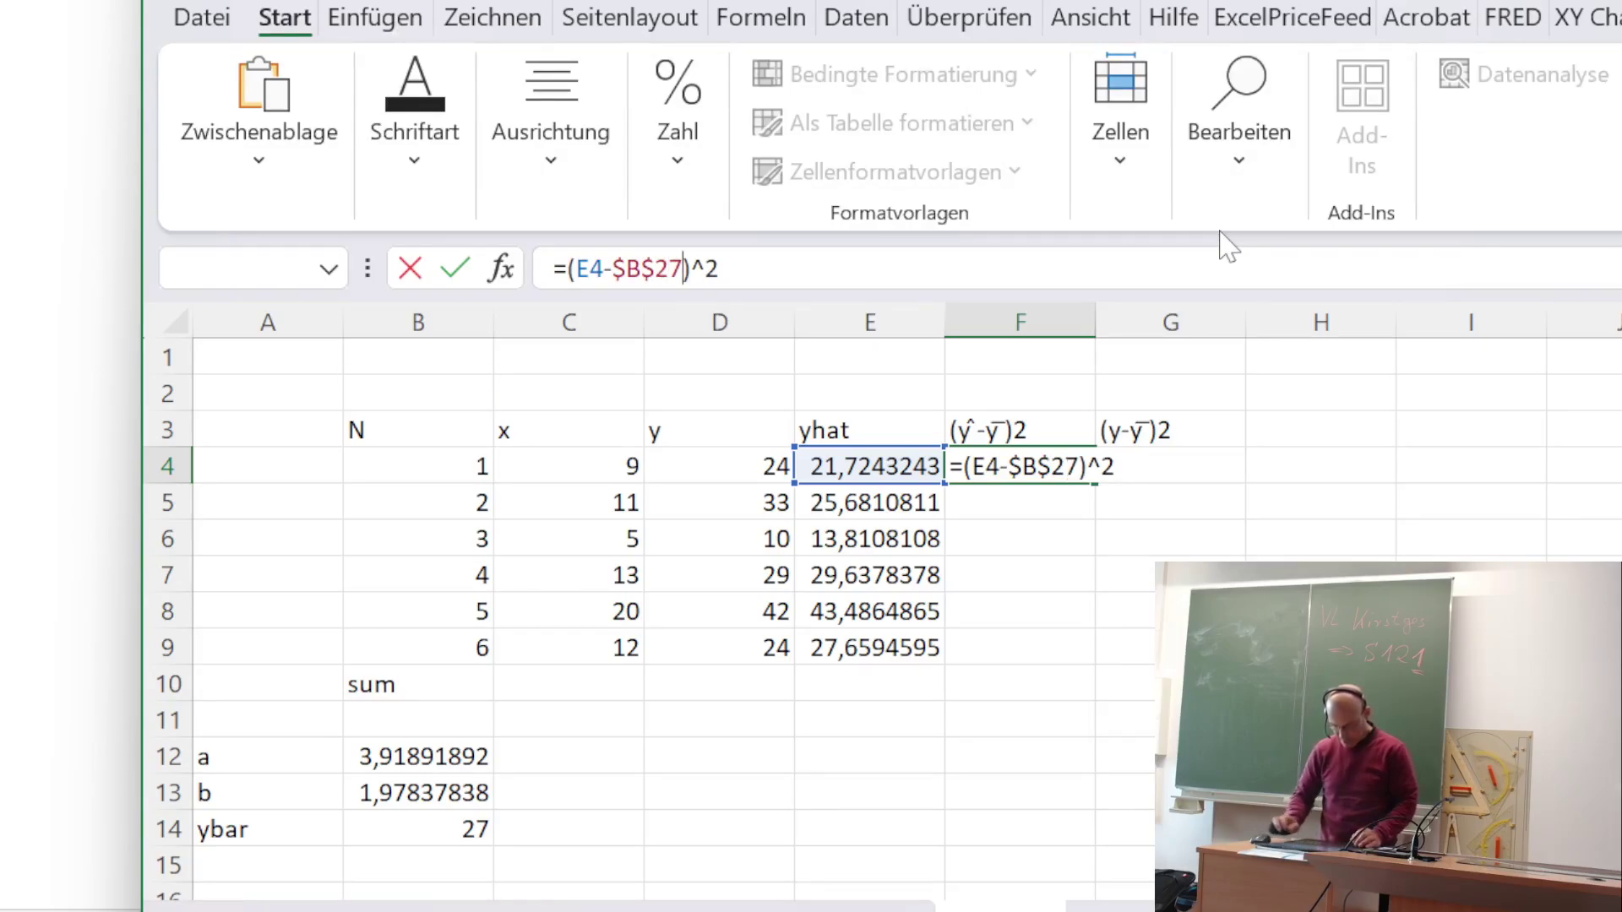
{"action": "key", "text": "Return"}
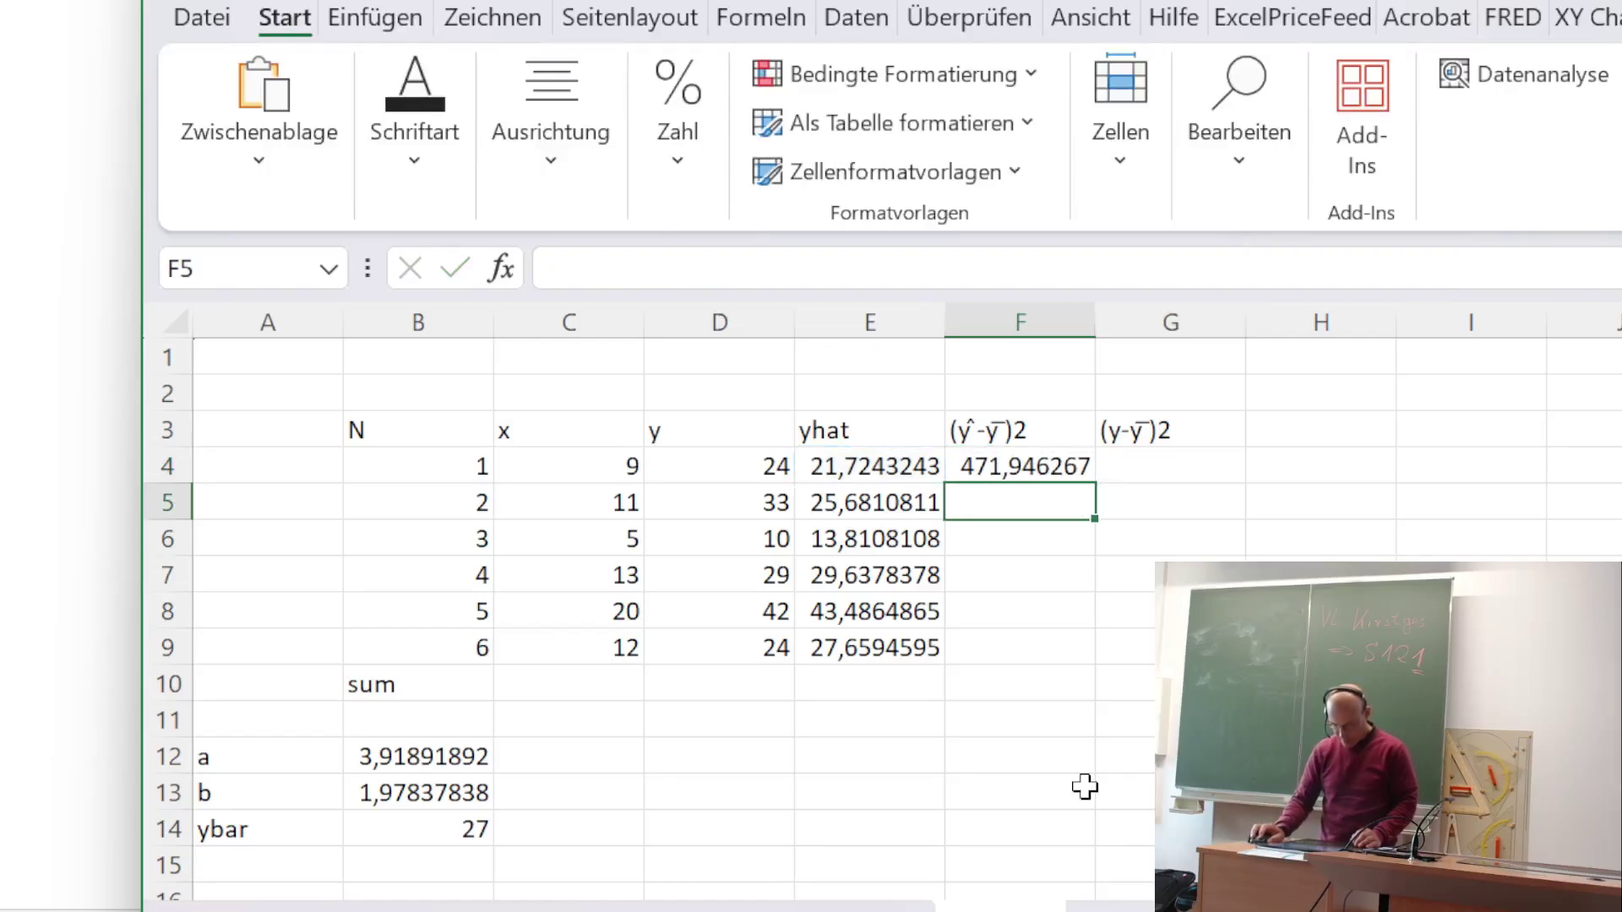
- Correct the ybar reference in F4 so the formula is =(E4-$B$14)^2, and enter it
{"action": "left_click", "coordinate": [1020, 463]}
{"action": "double_click", "coordinate": [1020, 463]}
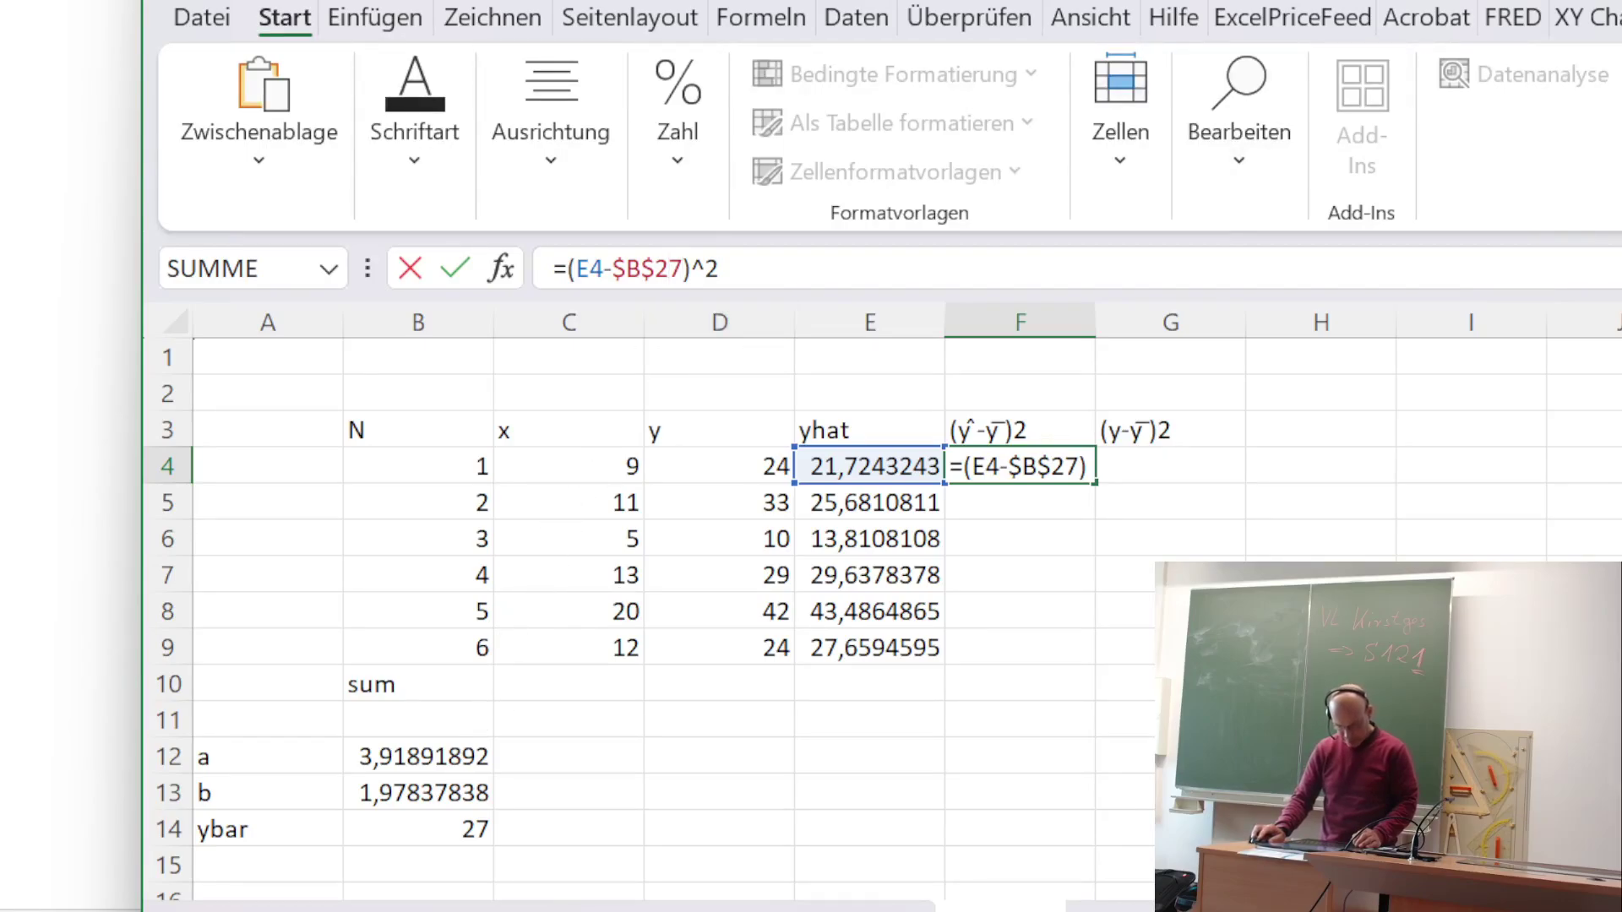
{"action": "key", "text": "BackSpace"}
{"action": "key", "text": "BackSpace"}
{"action": "type", "text": "14"}
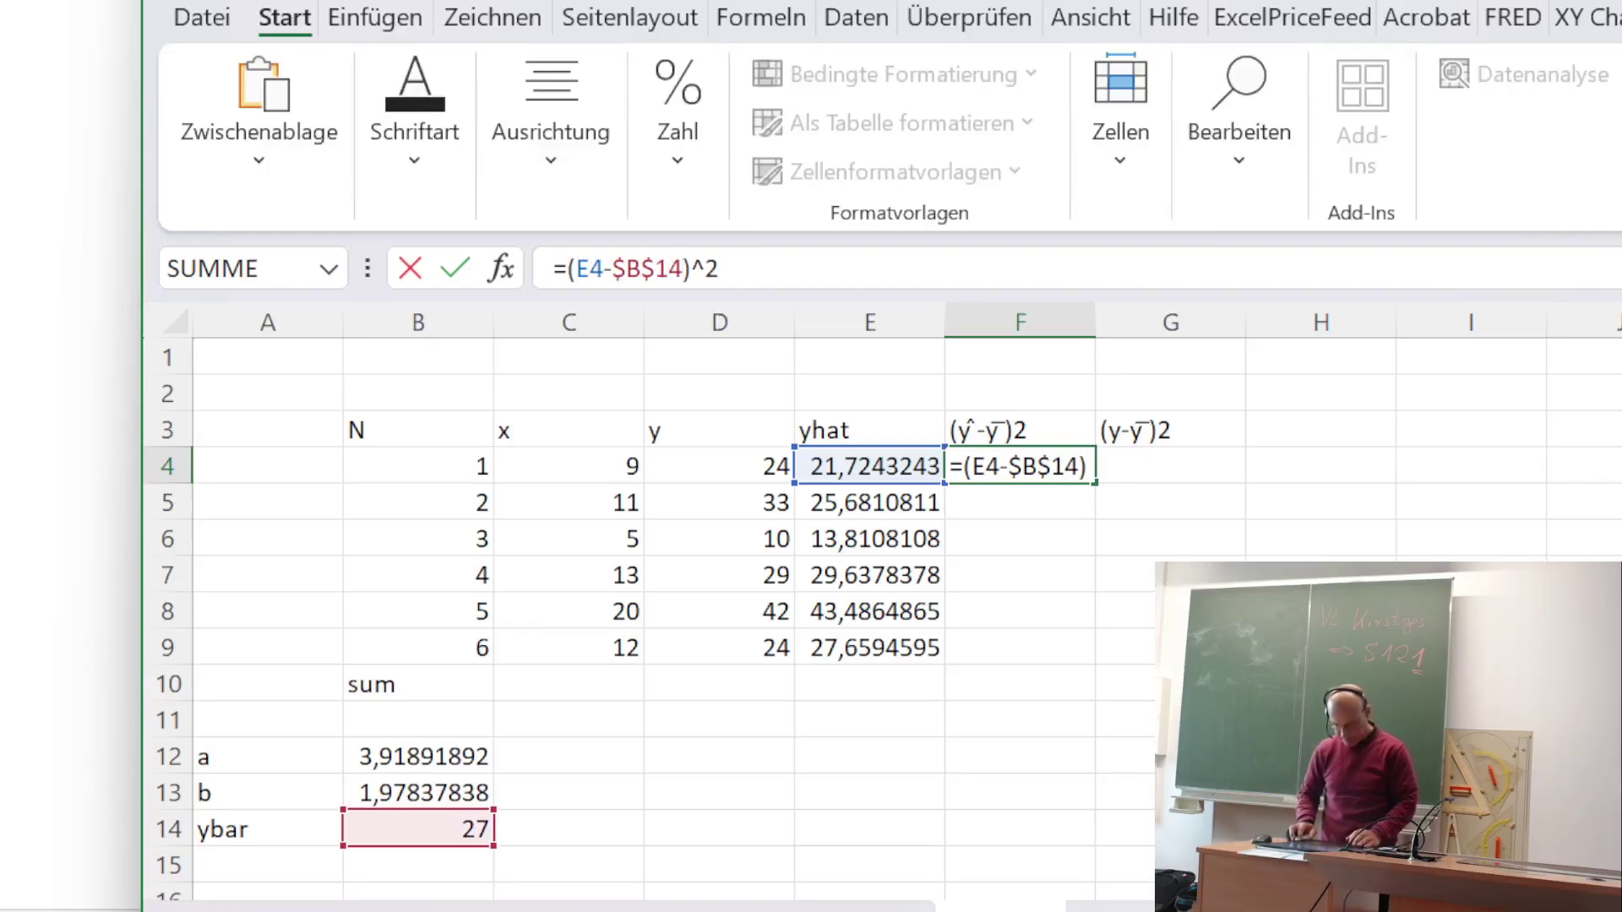
{"action": "key", "text": "Return"}
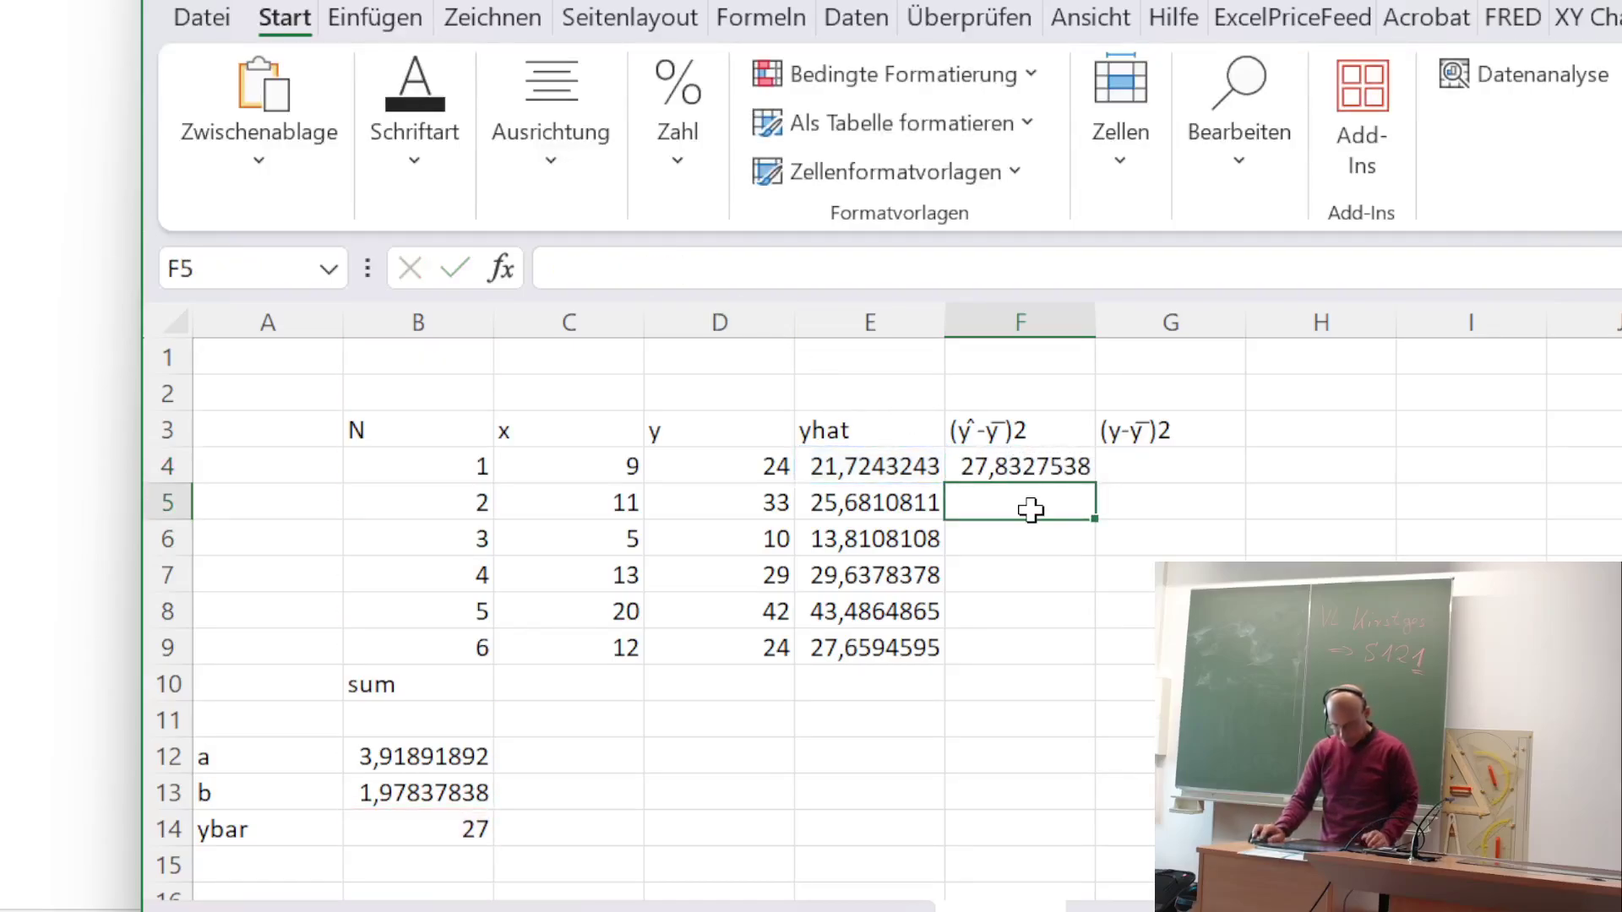
- Review the formula in F4 and copy it down through F9 for the remaining yhat values
{"action": "left_click", "coordinate": [1039, 471]}
{"action": "left_click", "coordinate": [669, 268]}
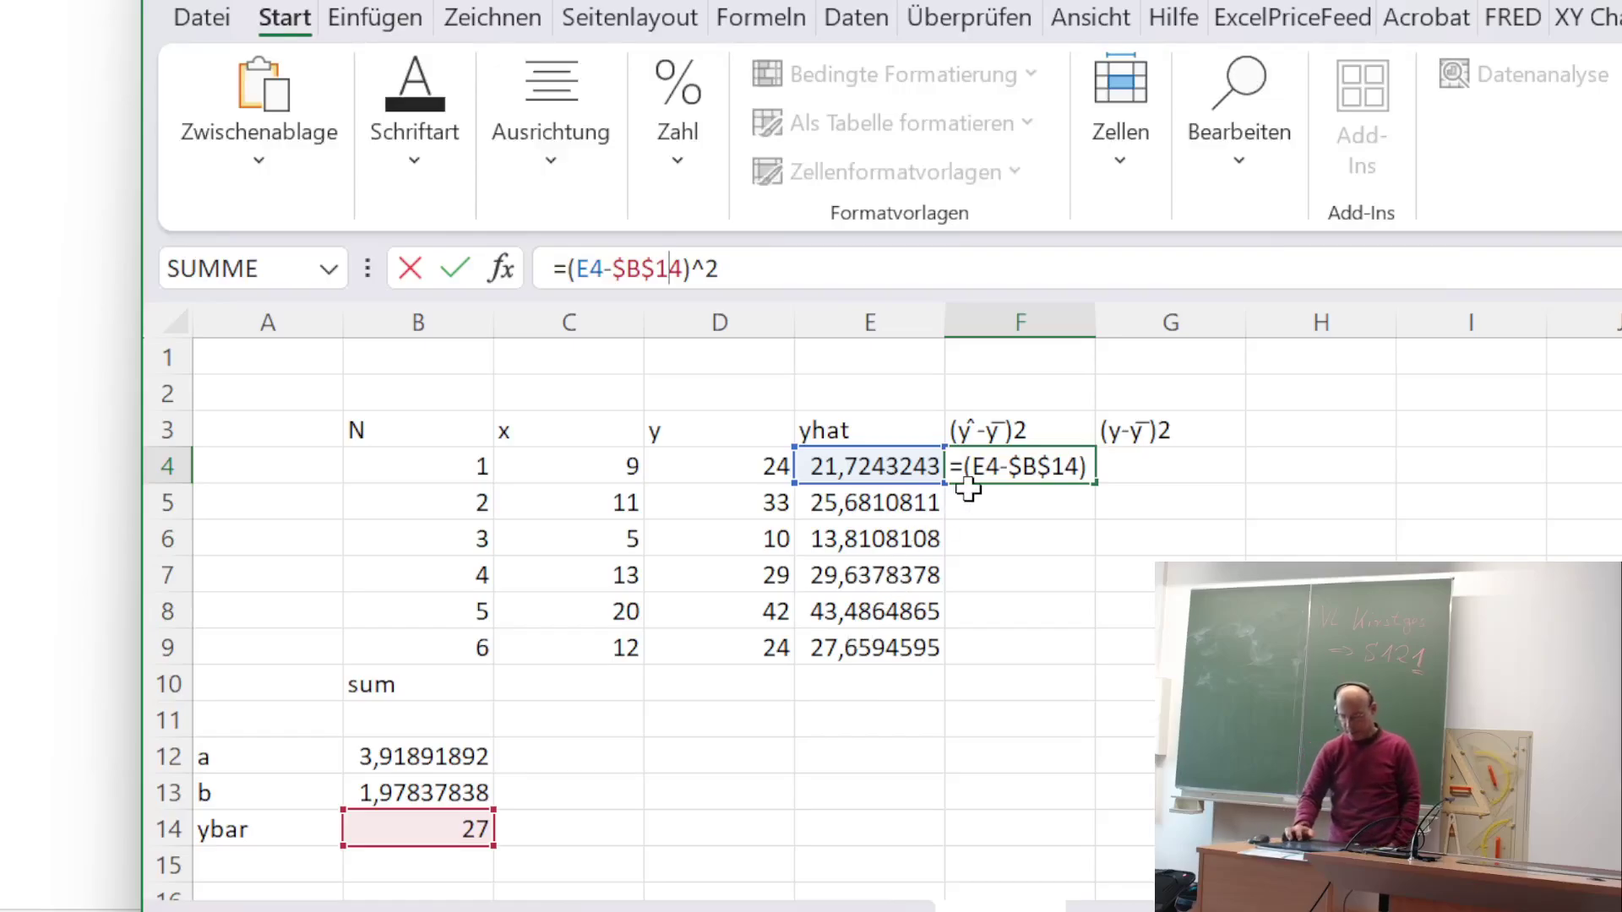
{"action": "key", "text": "Return"}
{"action": "key", "text": "Up"}
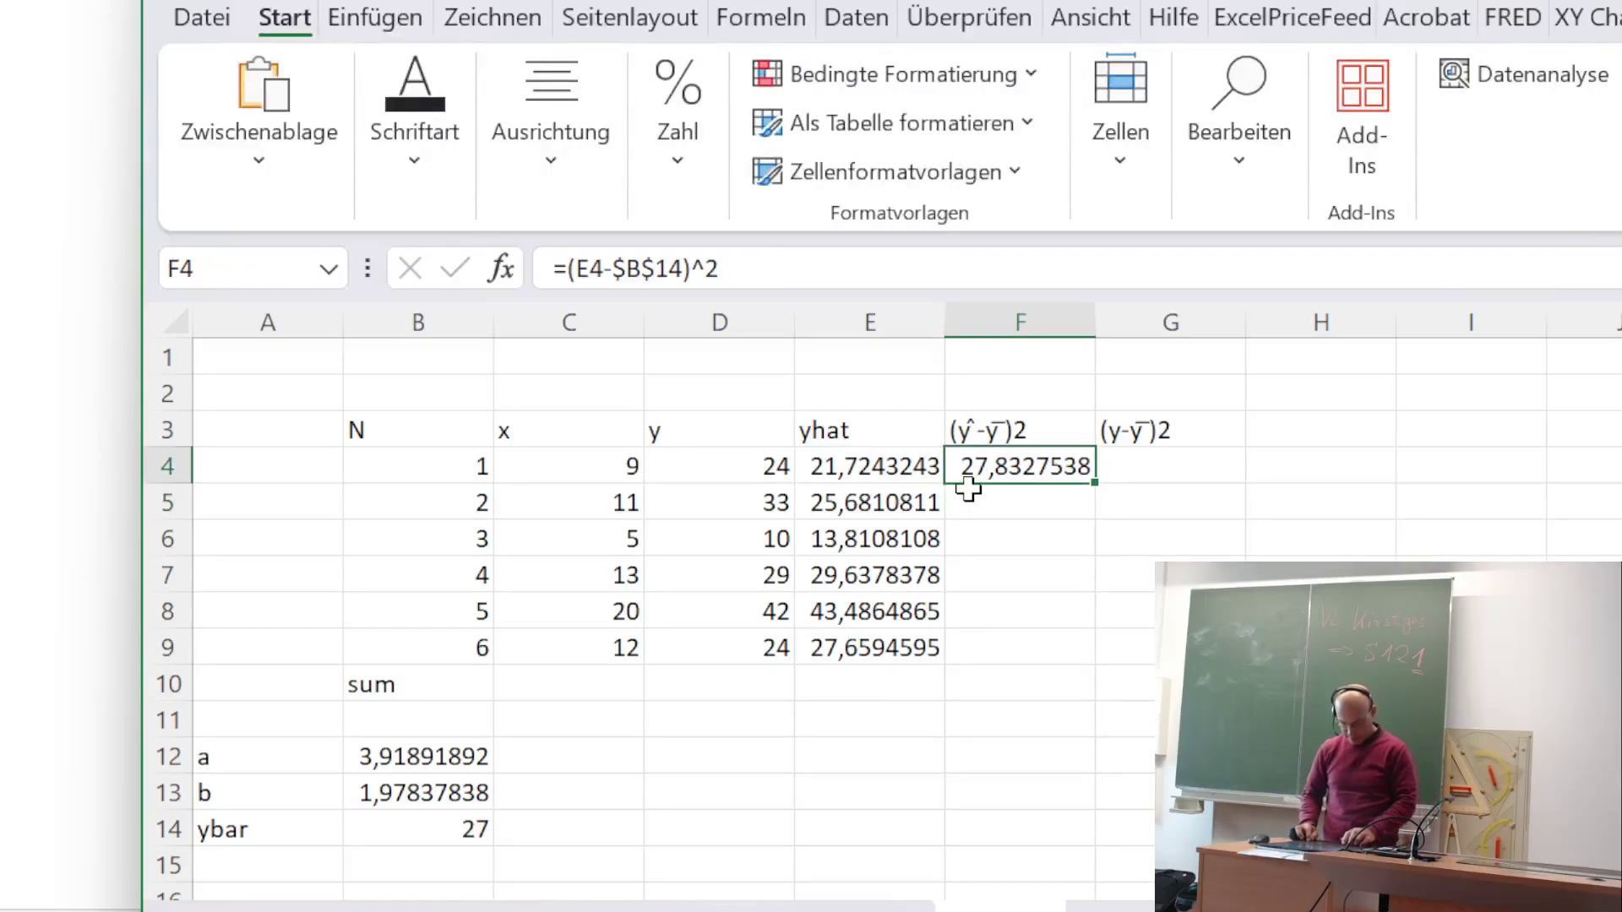
{"action": "key", "text": "shift+Down"}
{"action": "key", "text": "shift+Down"}
{"action": "key", "text": "shift+Down"}
{"action": "key", "text": "shift+Down"}
{"action": "key", "text": "shift+Down"}
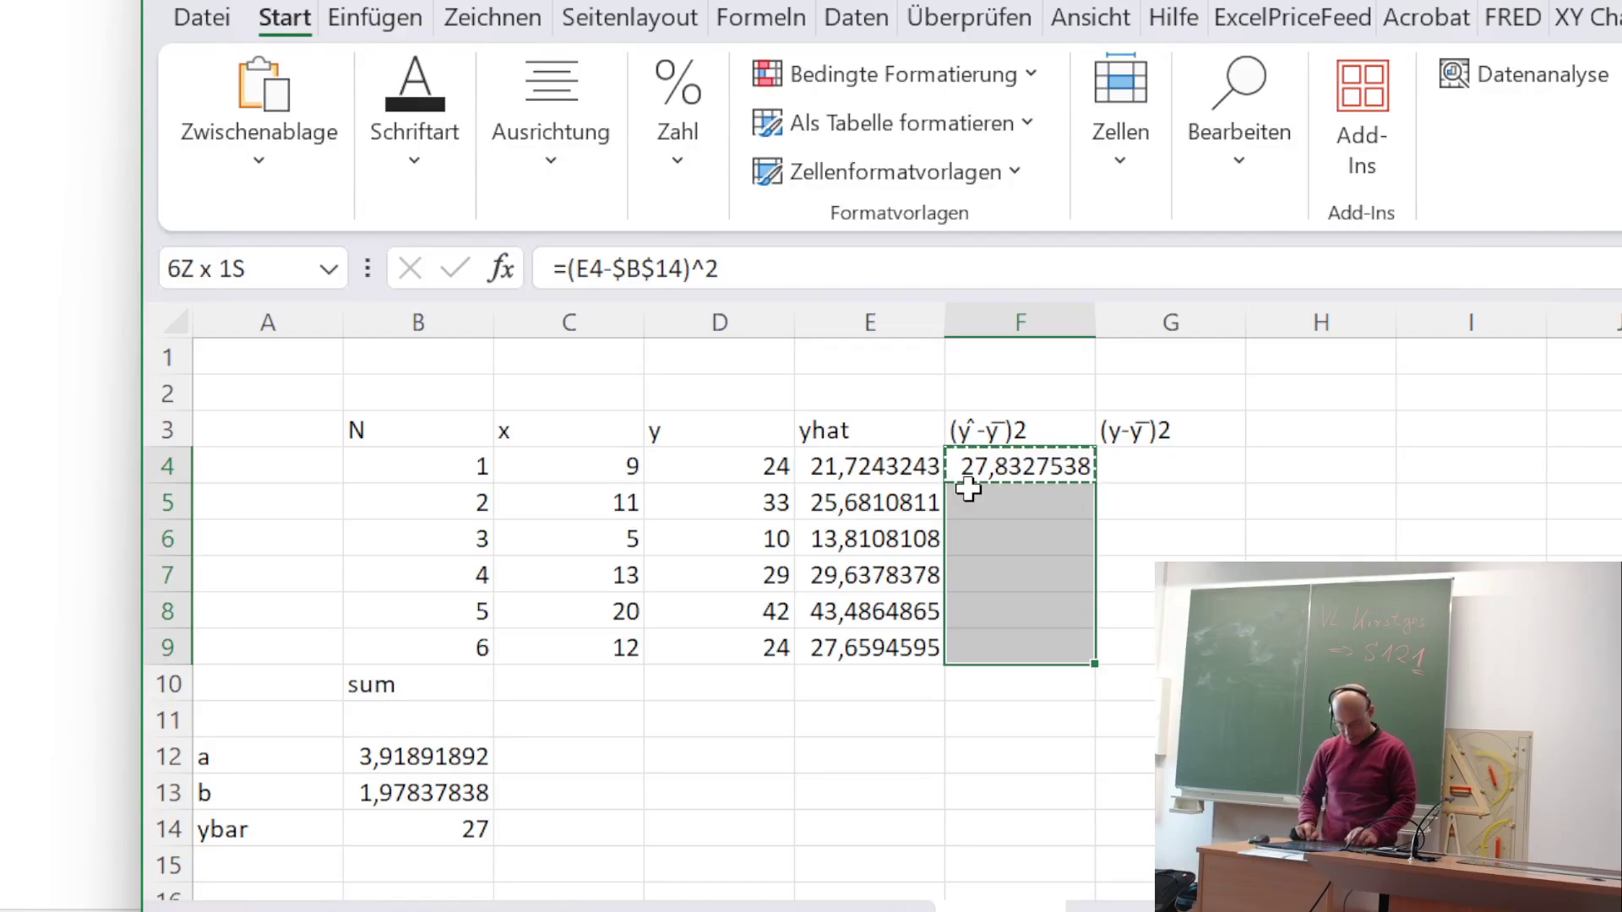
{"action": "key", "text": "ctrl+v"}
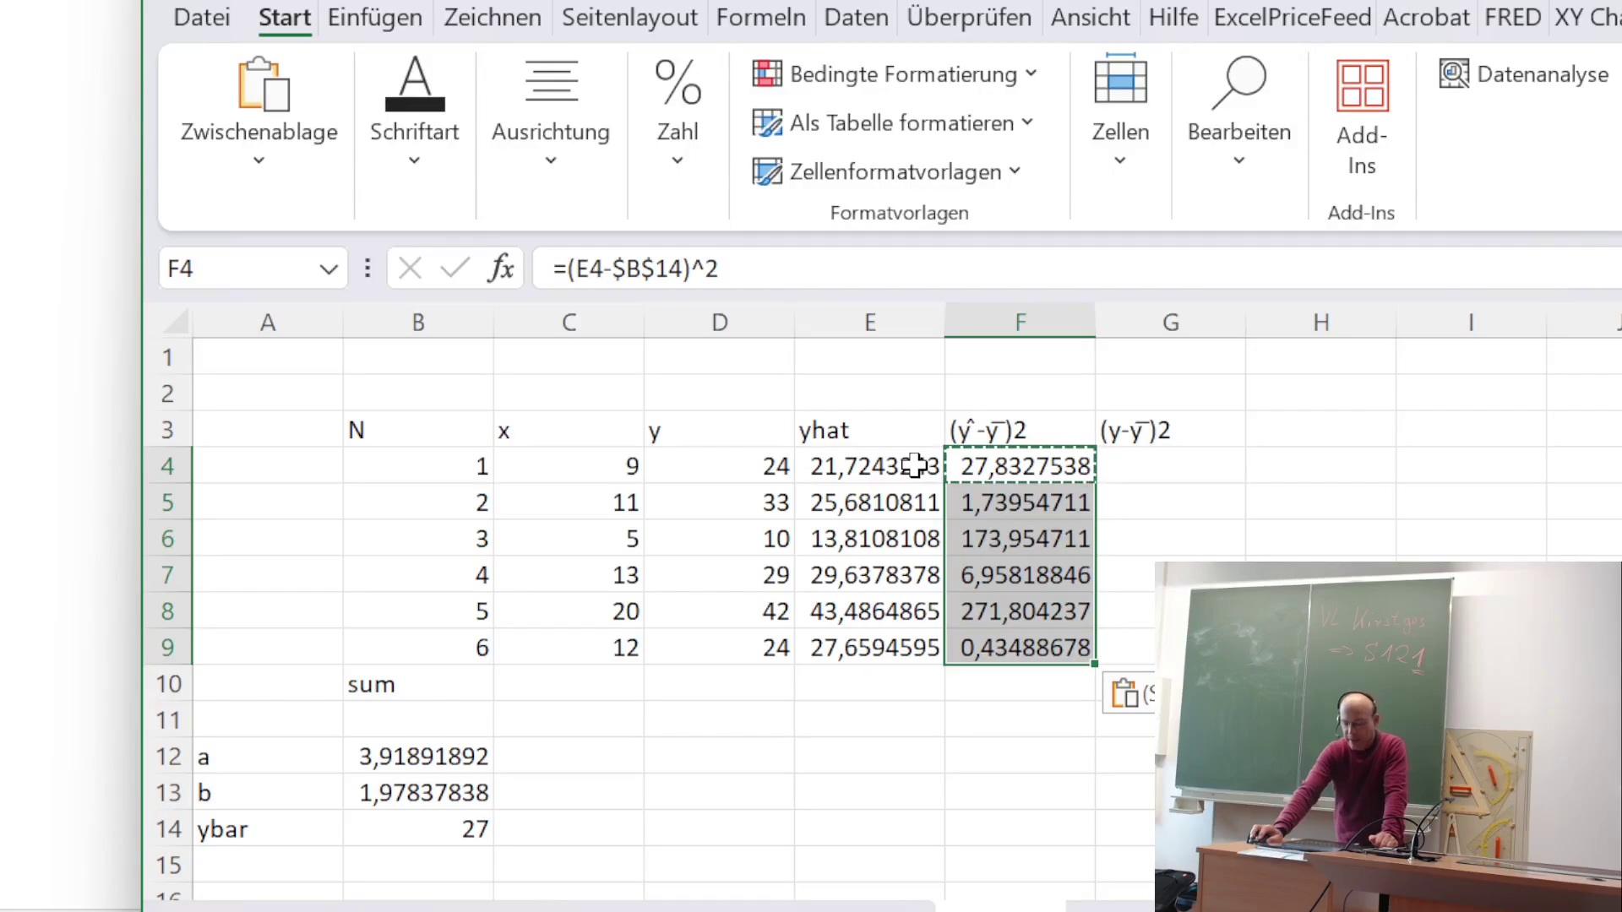
- Copy the formula text =(E4-$B$14)^2 from F4 and insert it unchanged into G4
{"action": "left_click", "coordinate": [1176, 474]}
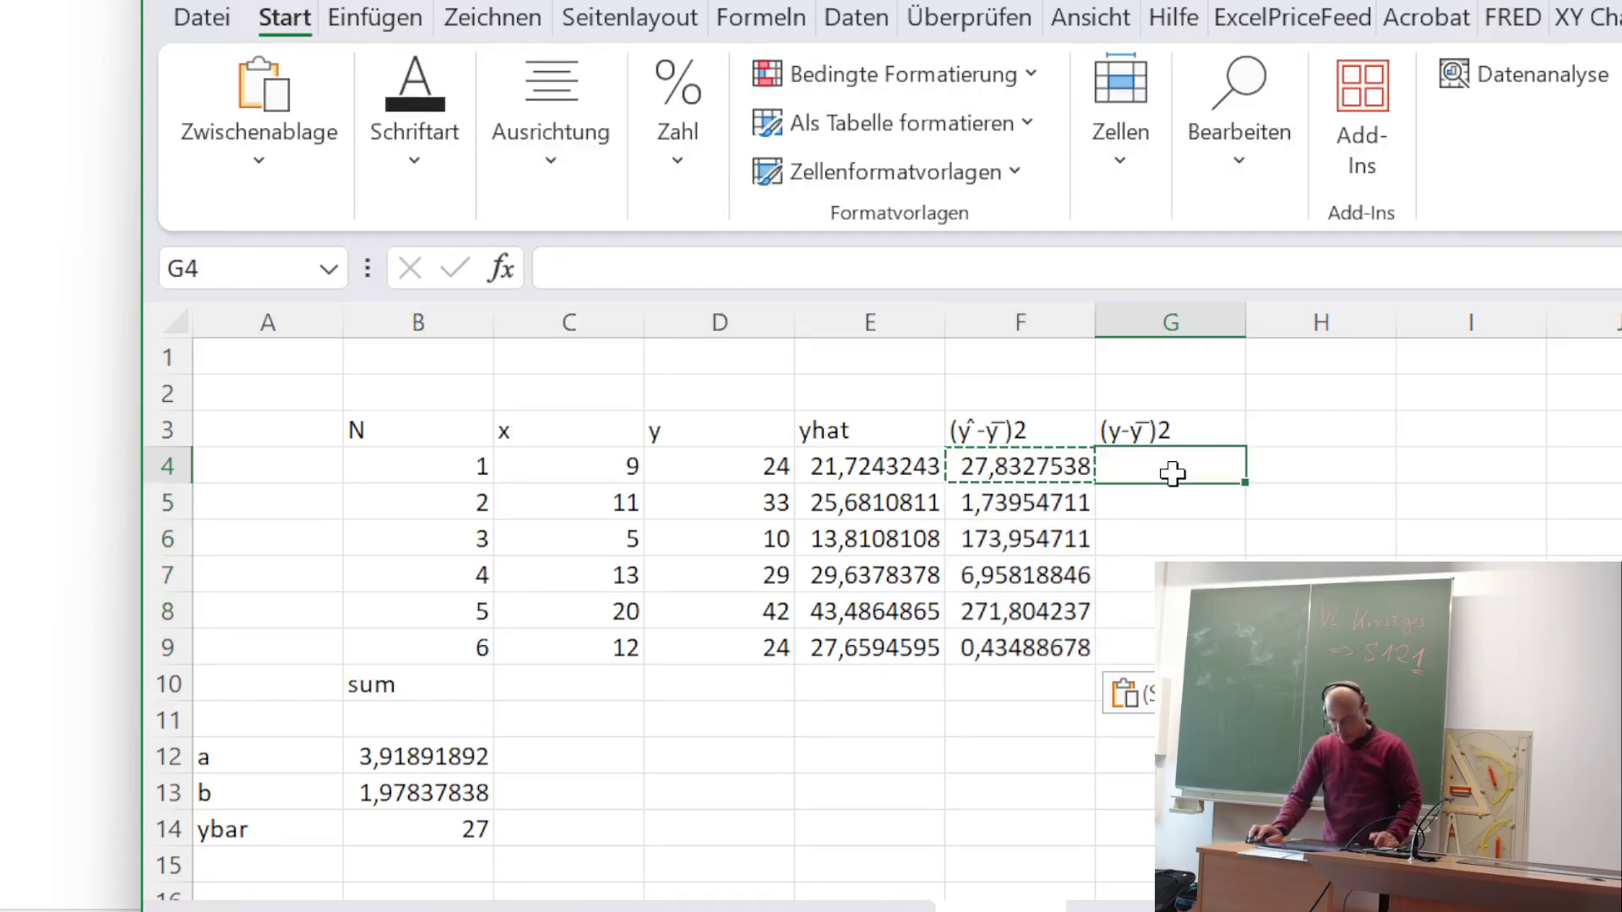
{"action": "left_click", "coordinate": [1349, 539]}
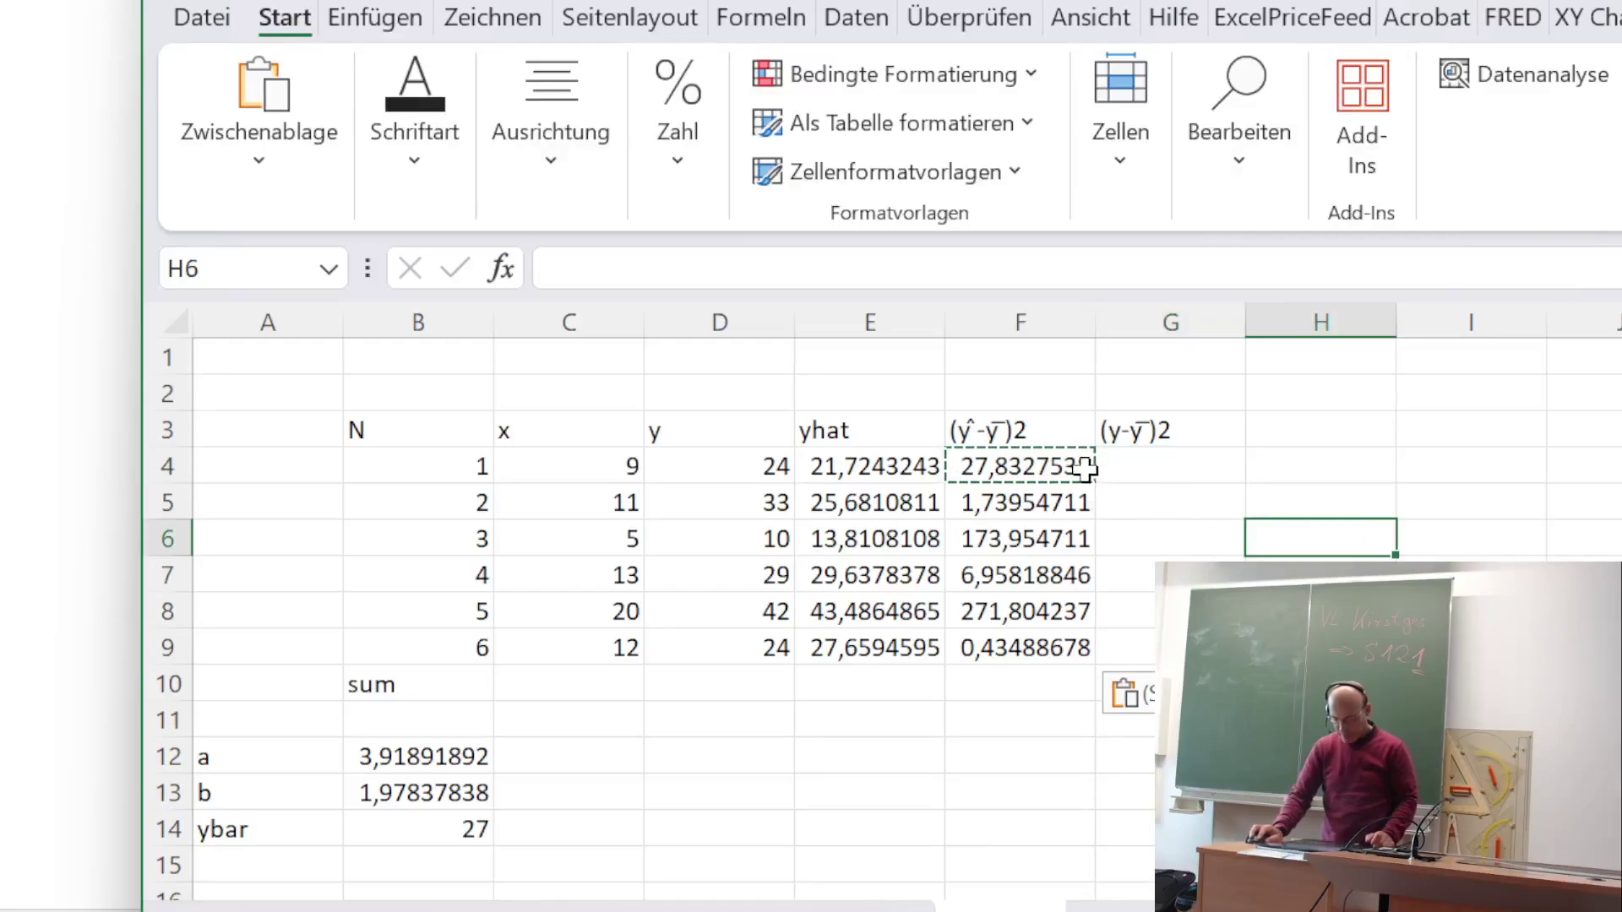
{"action": "left_click", "coordinate": [1052, 467]}
{"action": "left_click_drag", "start_coordinate": [719, 268], "coordinate": [549, 270]}
{"action": "key", "text": "ctrl+c"}
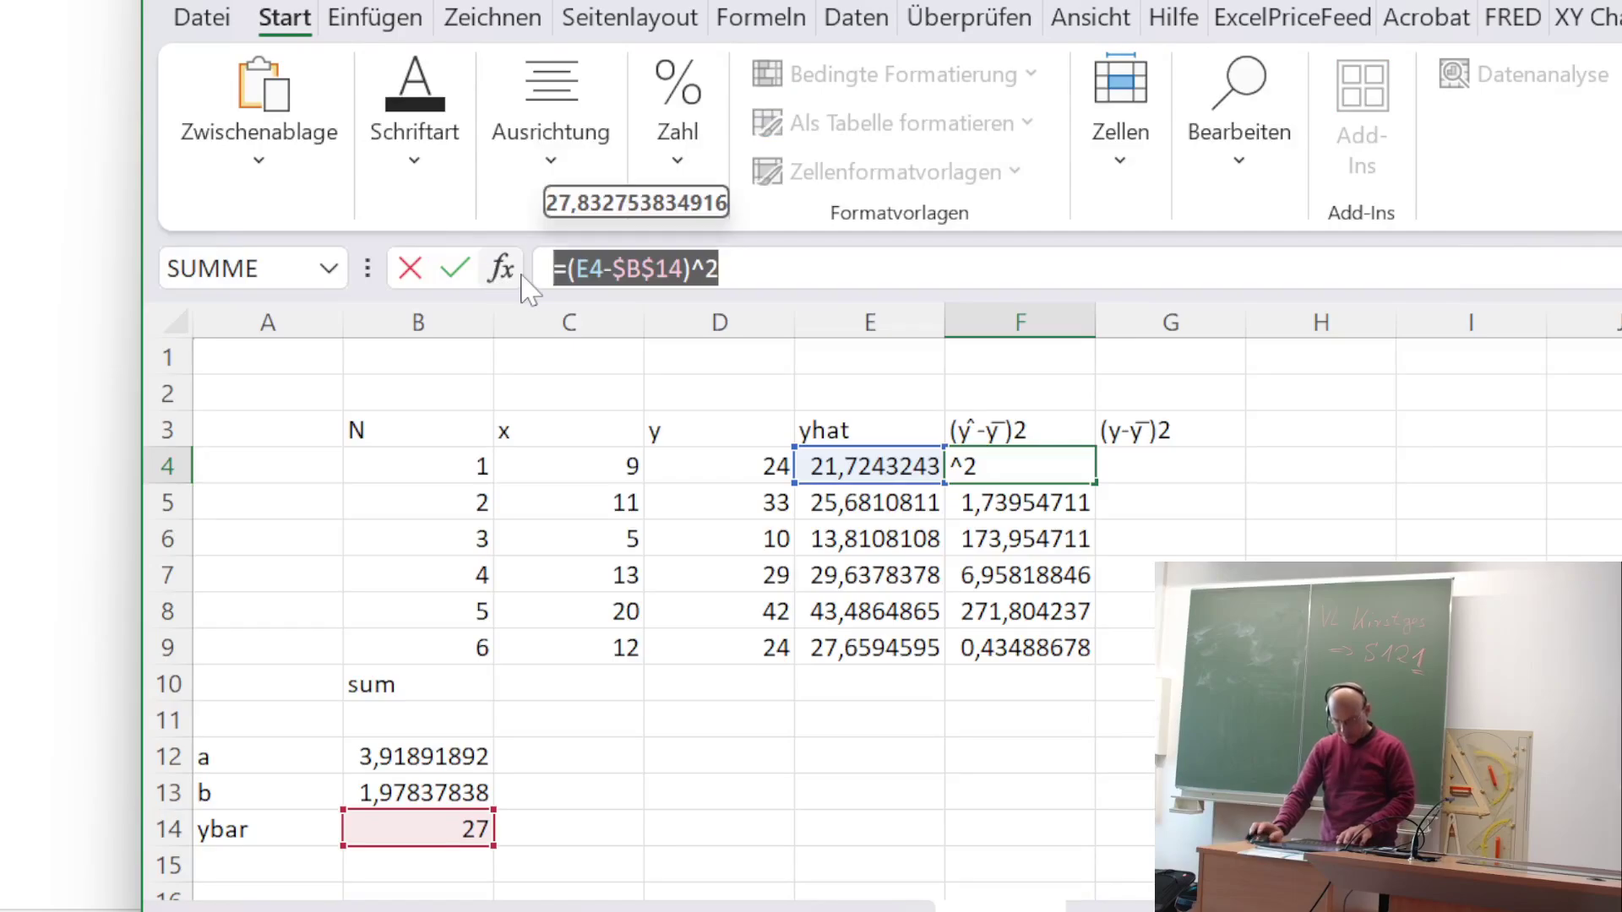
{"action": "key", "text": "Return"}
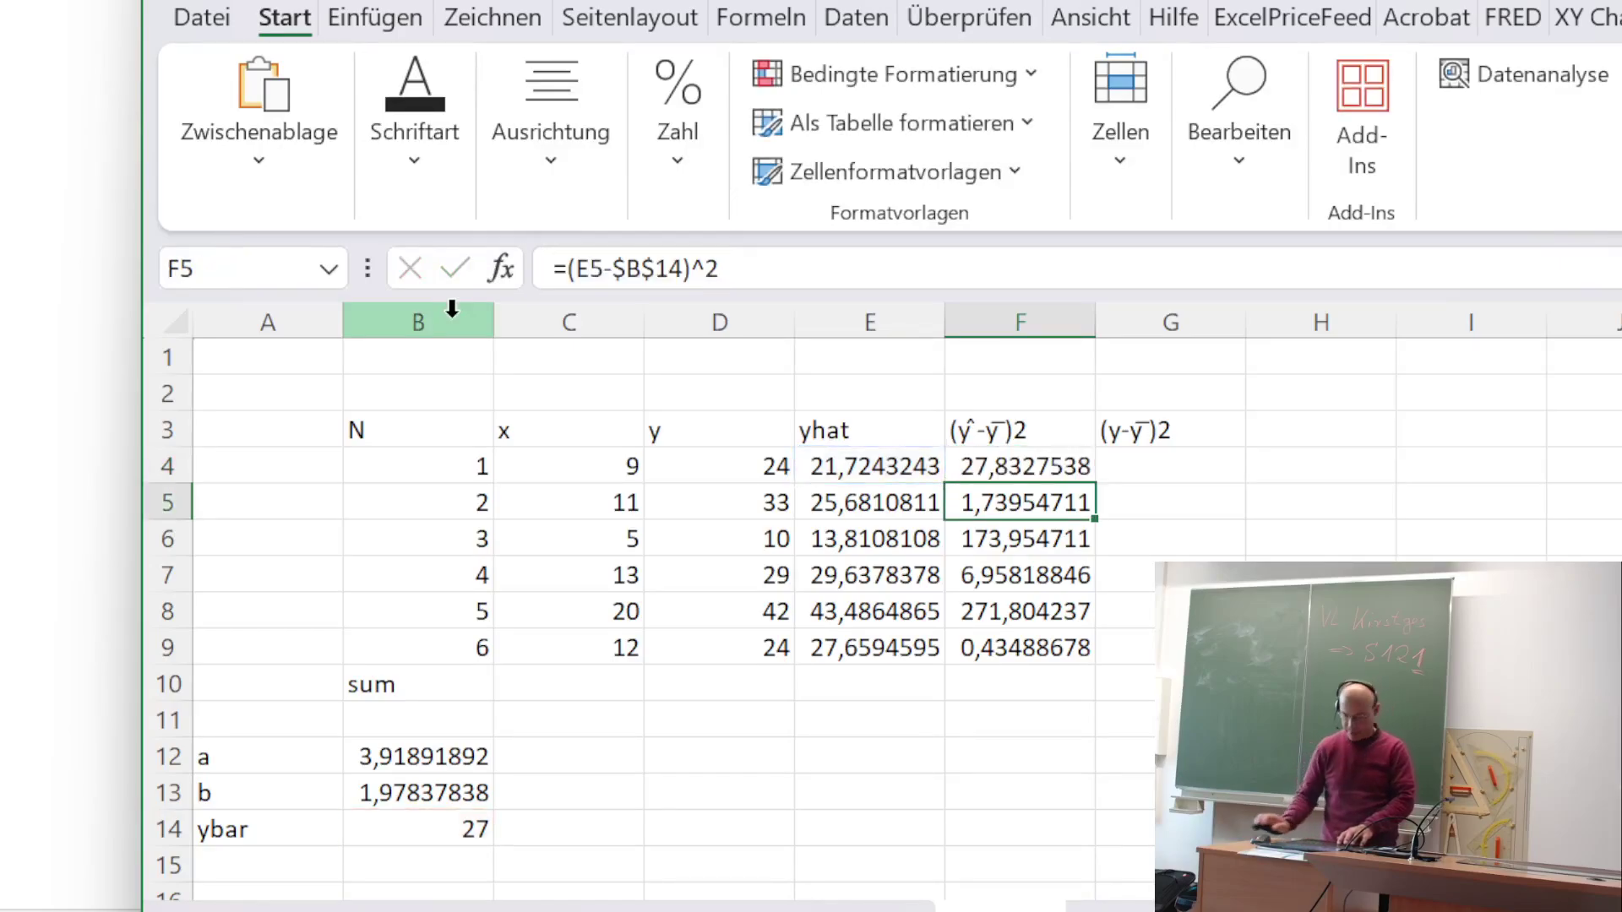
{"action": "left_click", "coordinate": [1163, 469]}
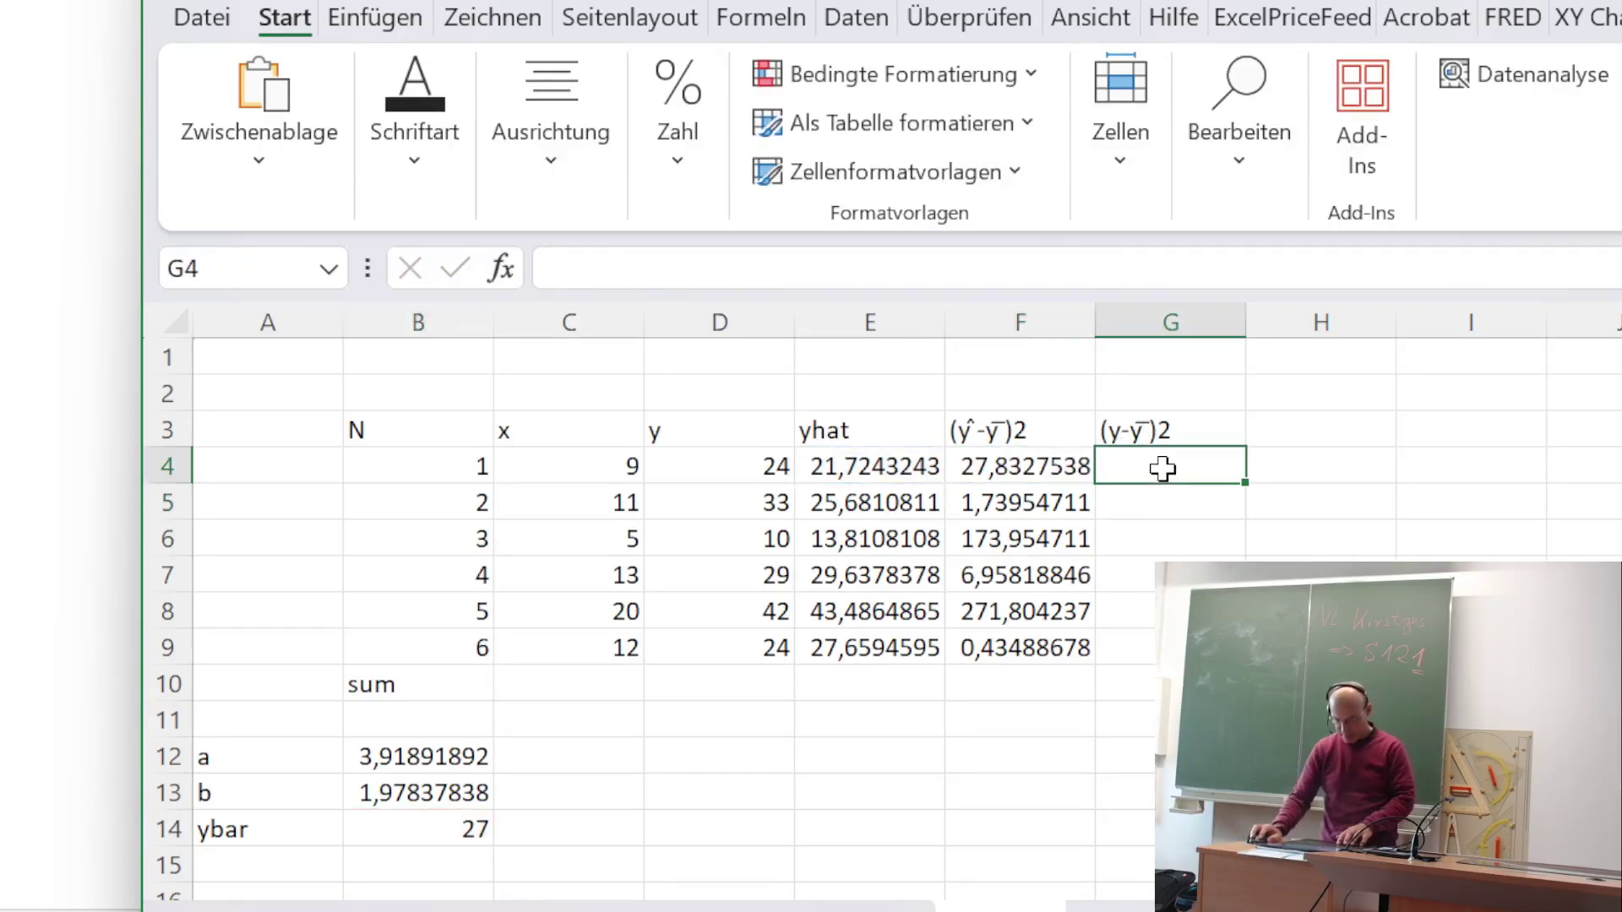
{"action": "key", "text": "F2"}
{"action": "key", "text": "ctrl+v"}
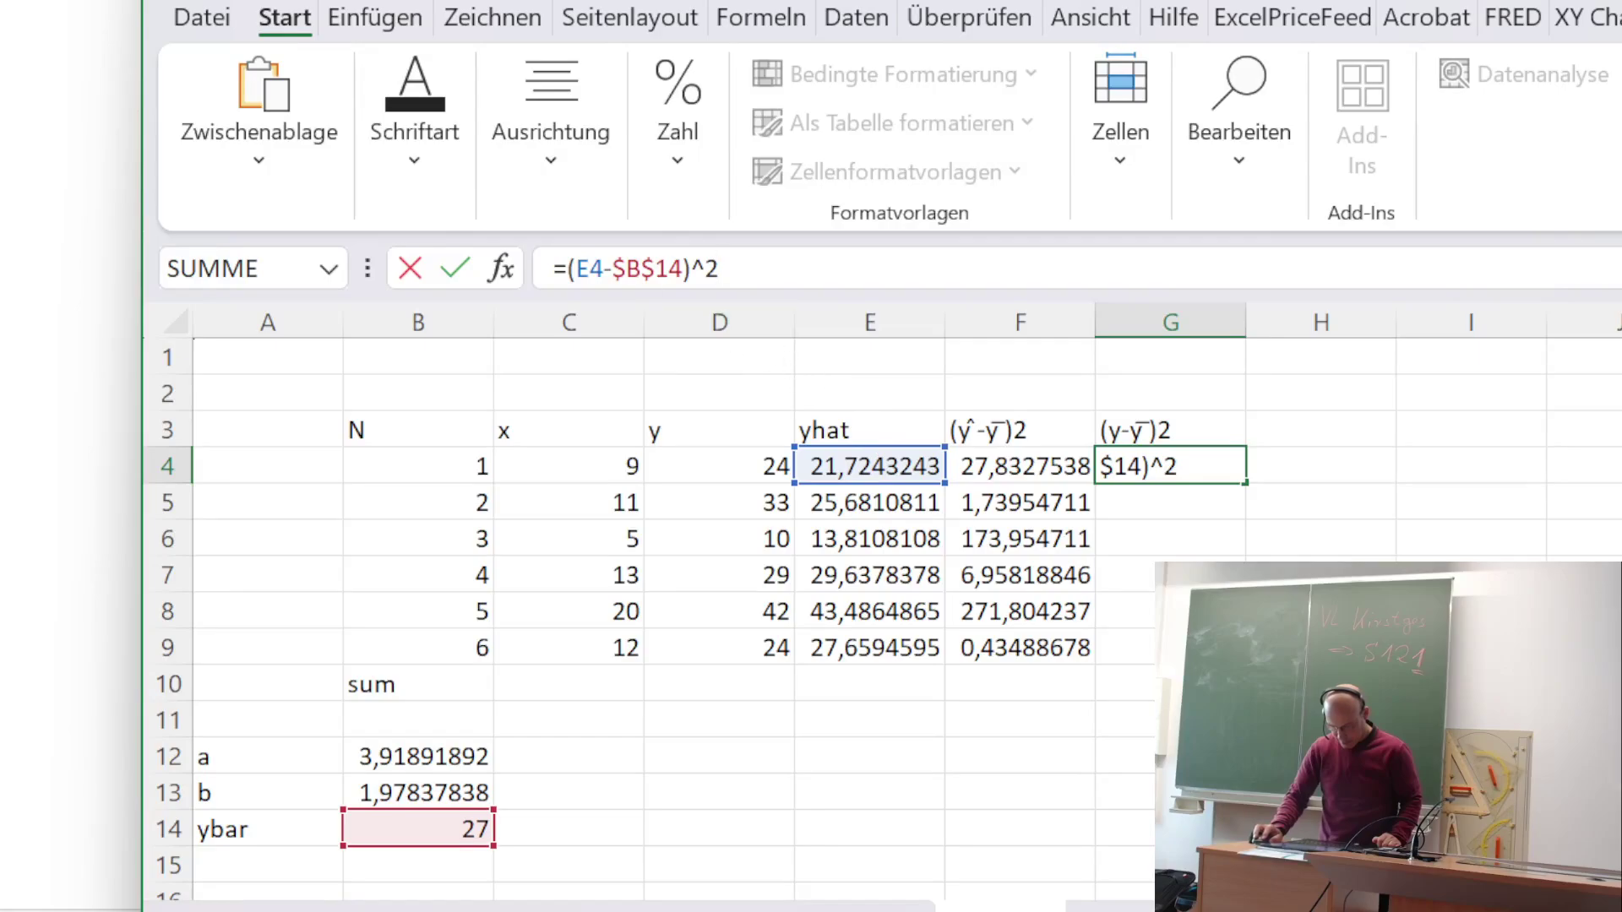
- Replace E4 with D4 in the G4 formula so it is =(D4-$B$14)^2, and enter it
{"action": "key", "text": "Home"}
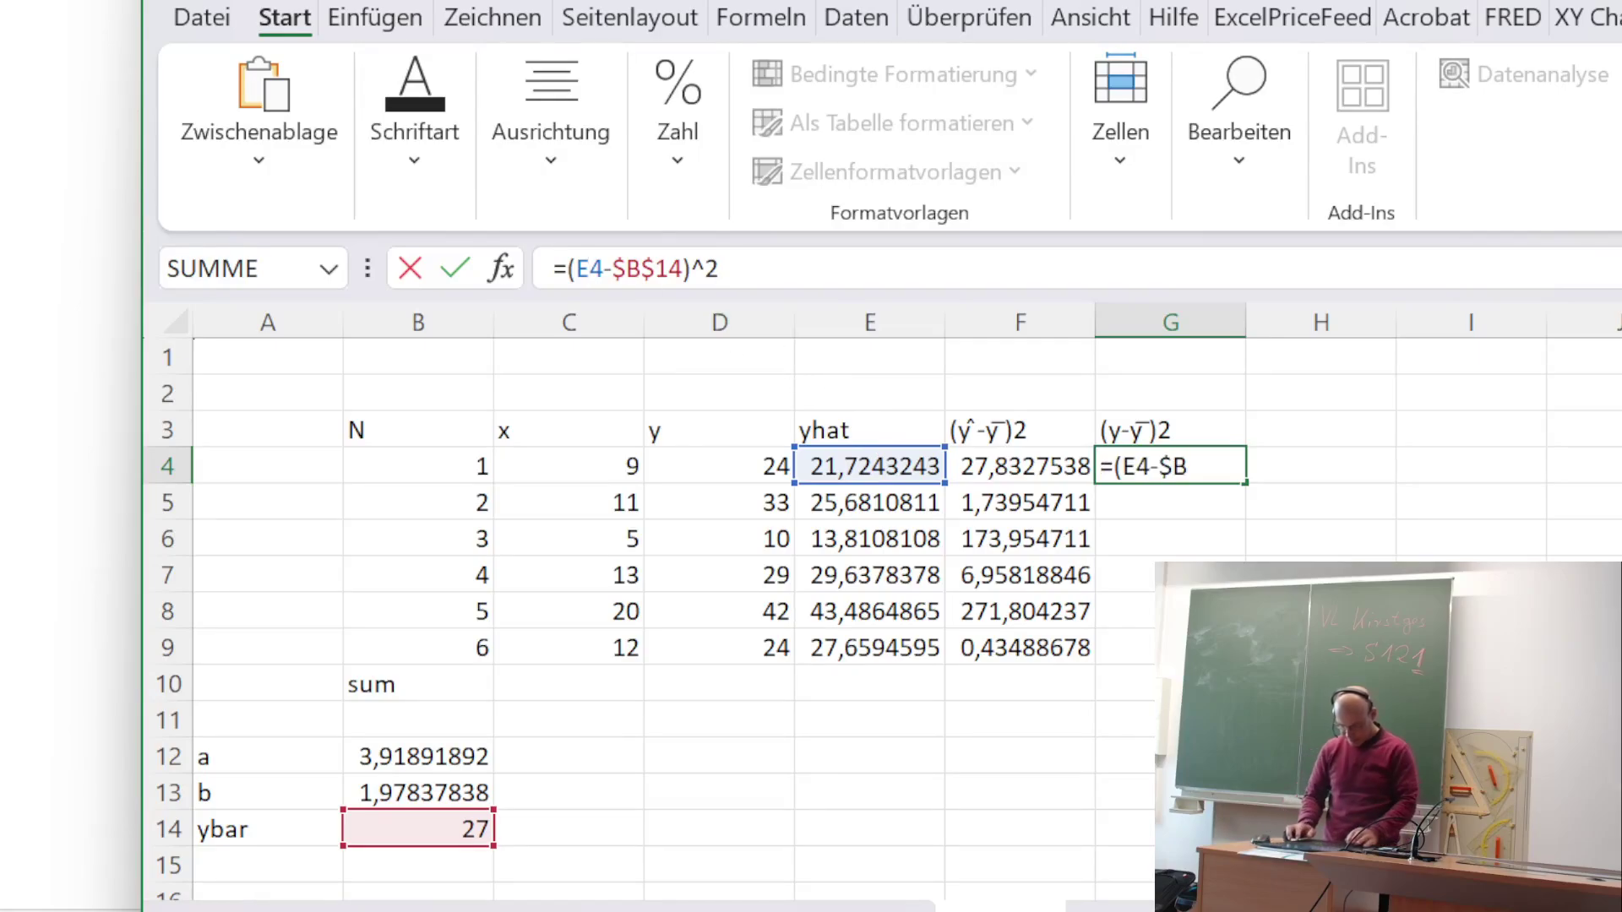
{"action": "key", "text": "Right"}
{"action": "key", "text": "Right"}
{"action": "key", "text": "Delete"}
{"action": "type", "text": "d"}
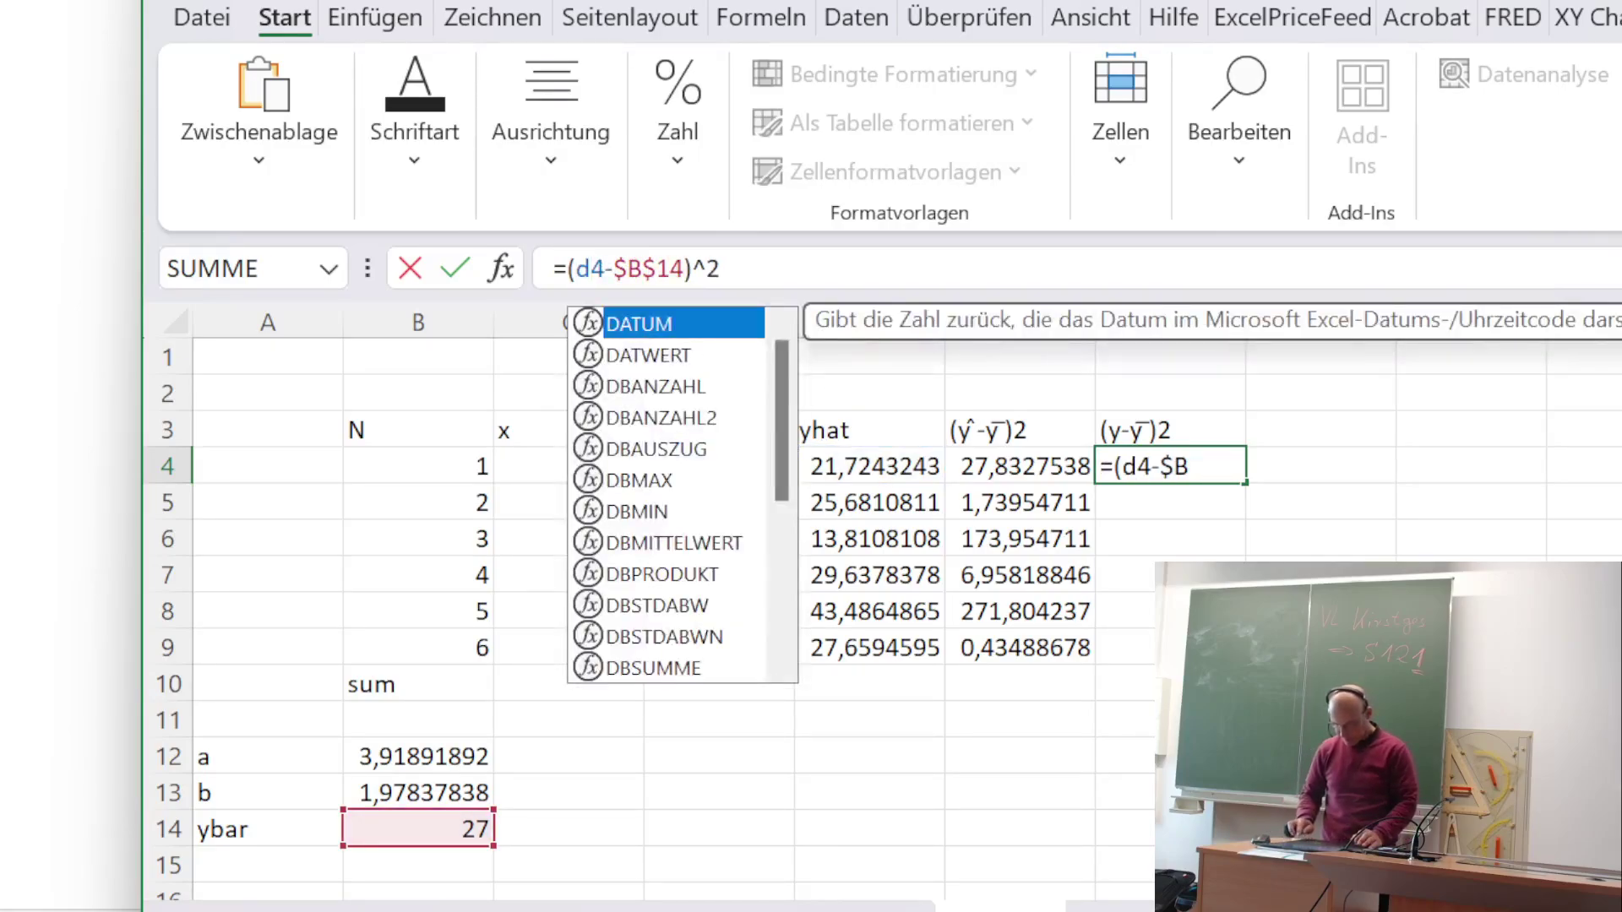
{"action": "key", "text": "Return"}
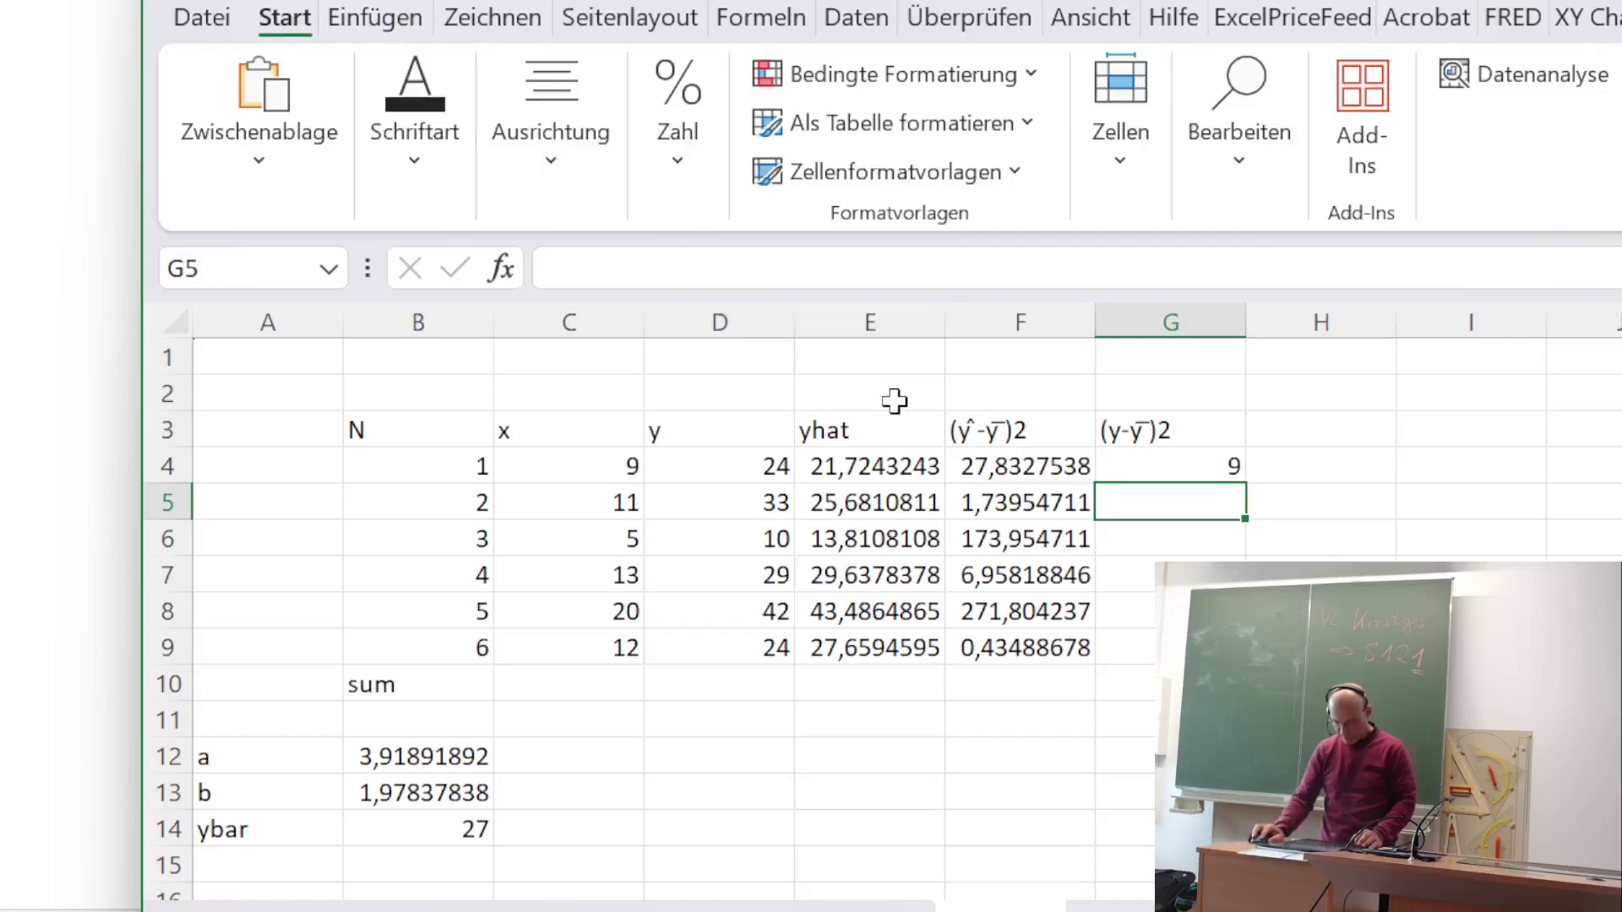
- Check the cell references in G4 and copy its formula down through G9
{"action": "left_click", "coordinate": [1176, 467]}
{"action": "key", "text": "F2"}
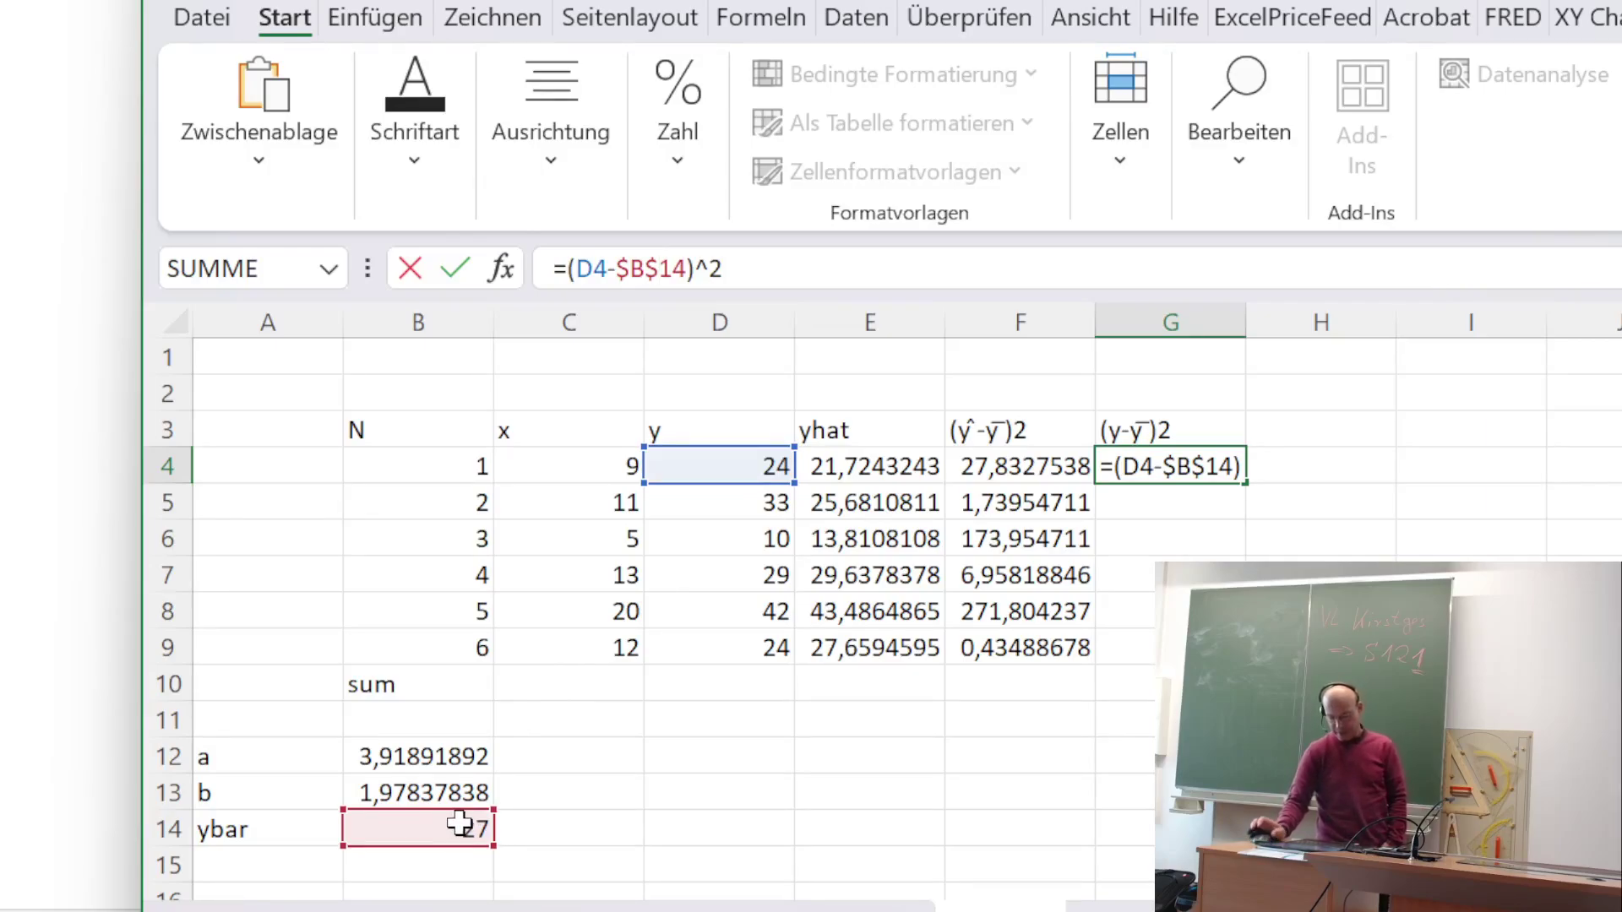
{"action": "key", "text": "Return"}
{"action": "key", "text": "Up"}
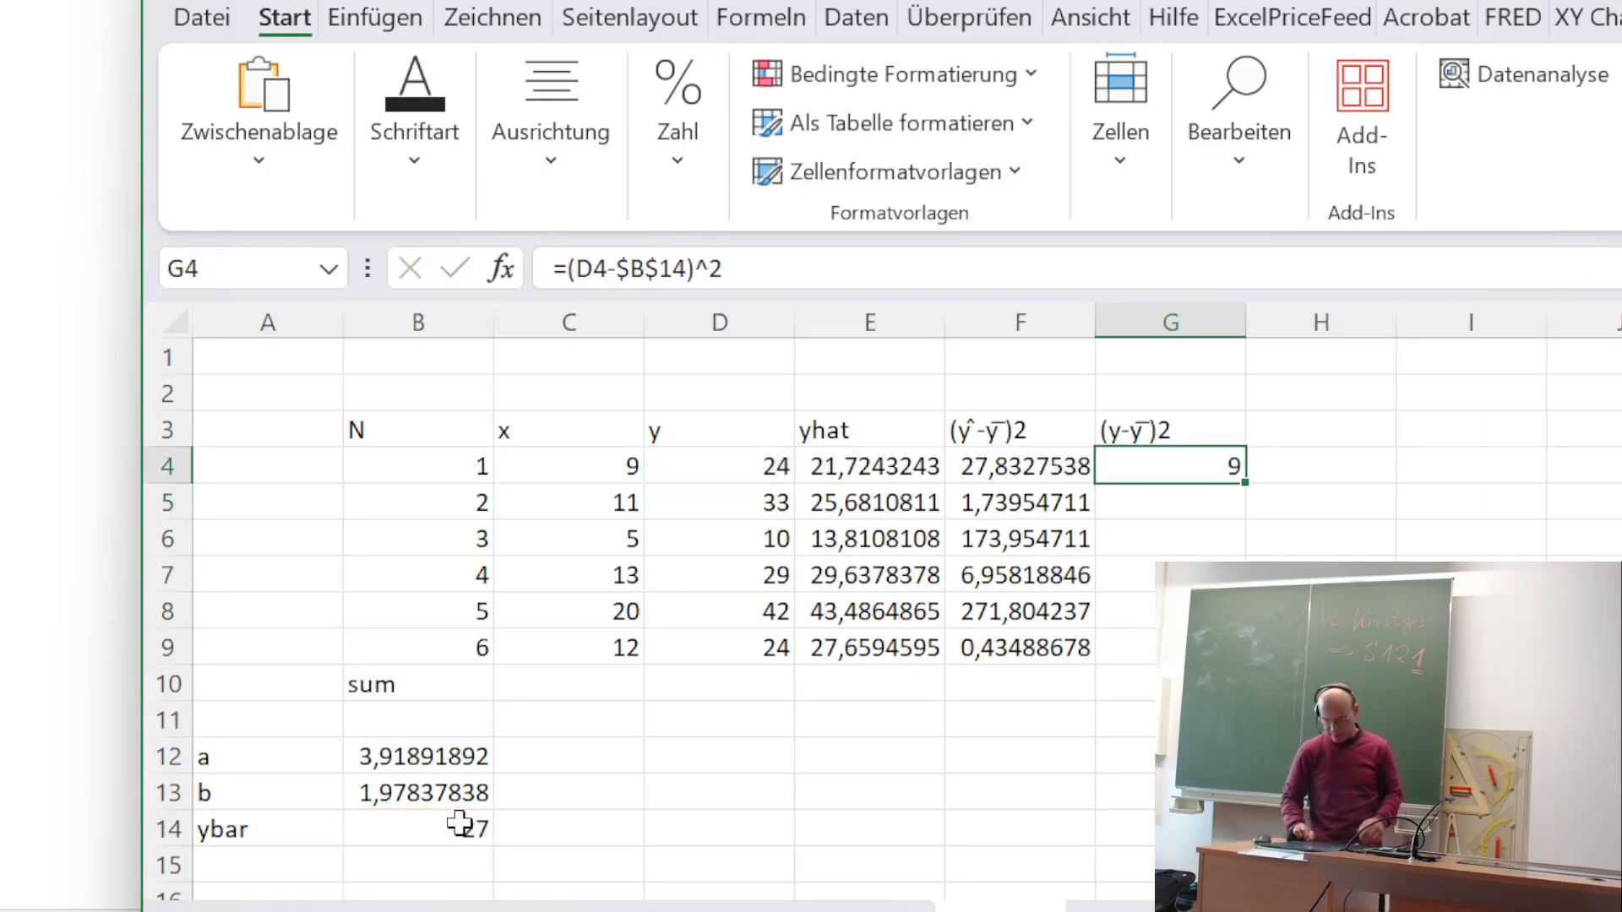
{"action": "key", "text": "ctrl+c"}
{"action": "key", "text": "shift+Down"}
{"action": "key", "text": "shift+Down"}
{"action": "key", "text": "shift+Down"}
{"action": "key", "text": "shift+Down"}
{"action": "key", "text": "shift+Down"}
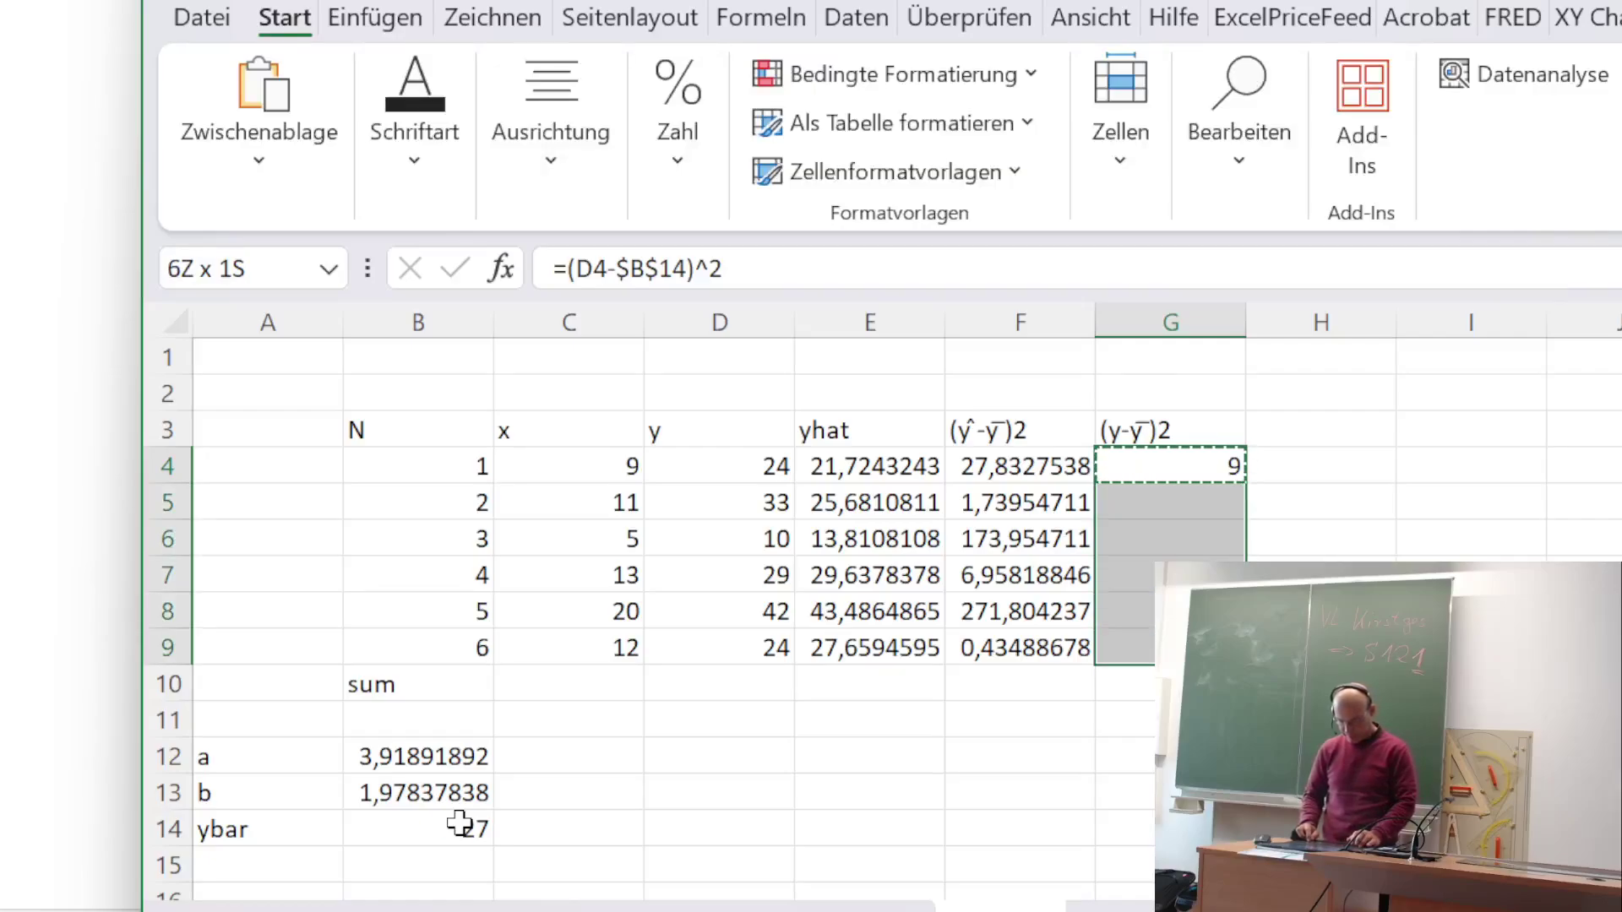
{"action": "key", "text": "ctrl+v"}
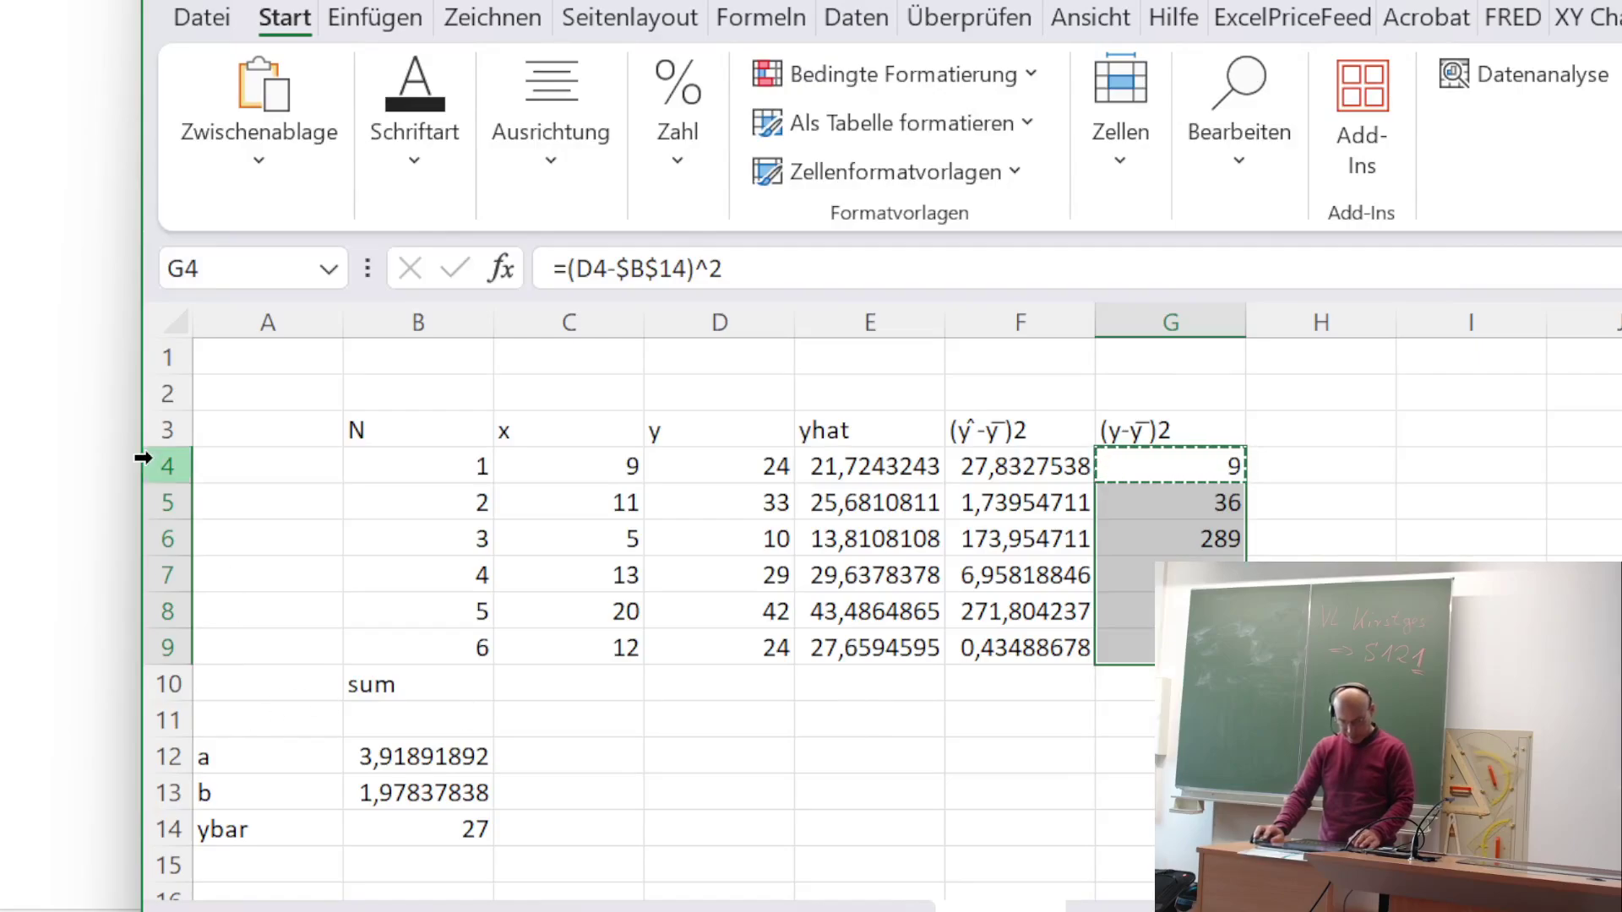
- Switch to the coefficient of determination slide to review the R² formula, and return to the Excel worksheet
{"action": "left_click", "coordinate": [106, 454]}
{"action": "scroll", "coordinate": [676, 579], "scroll_direction": "up", "scroll_amount": 5}
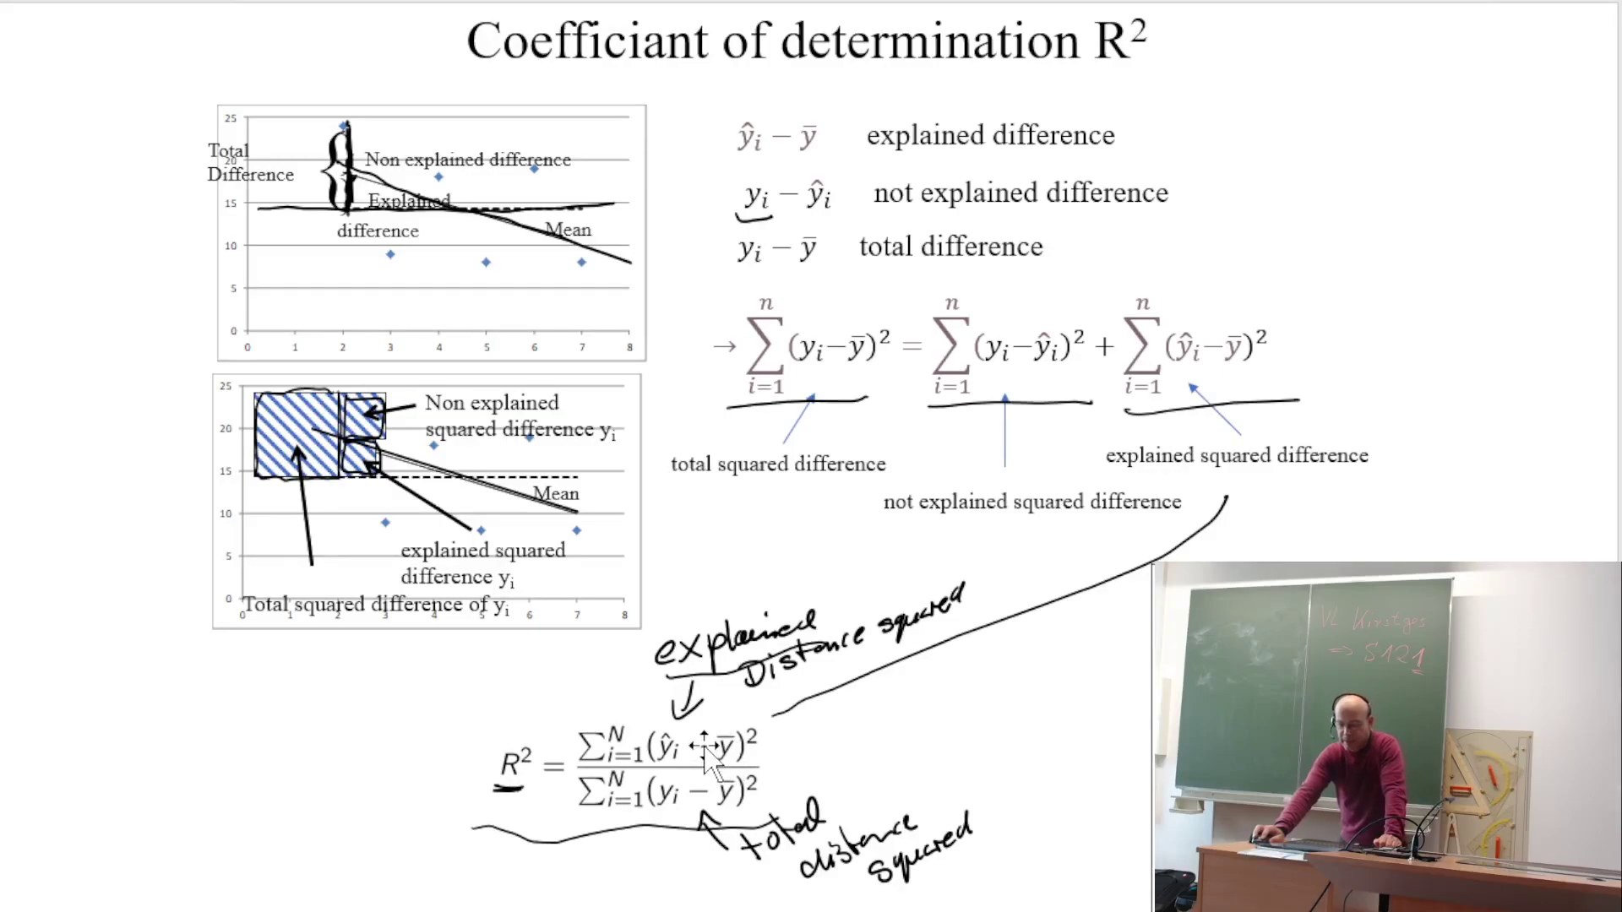
{"action": "key", "text": "alt+Tab"}
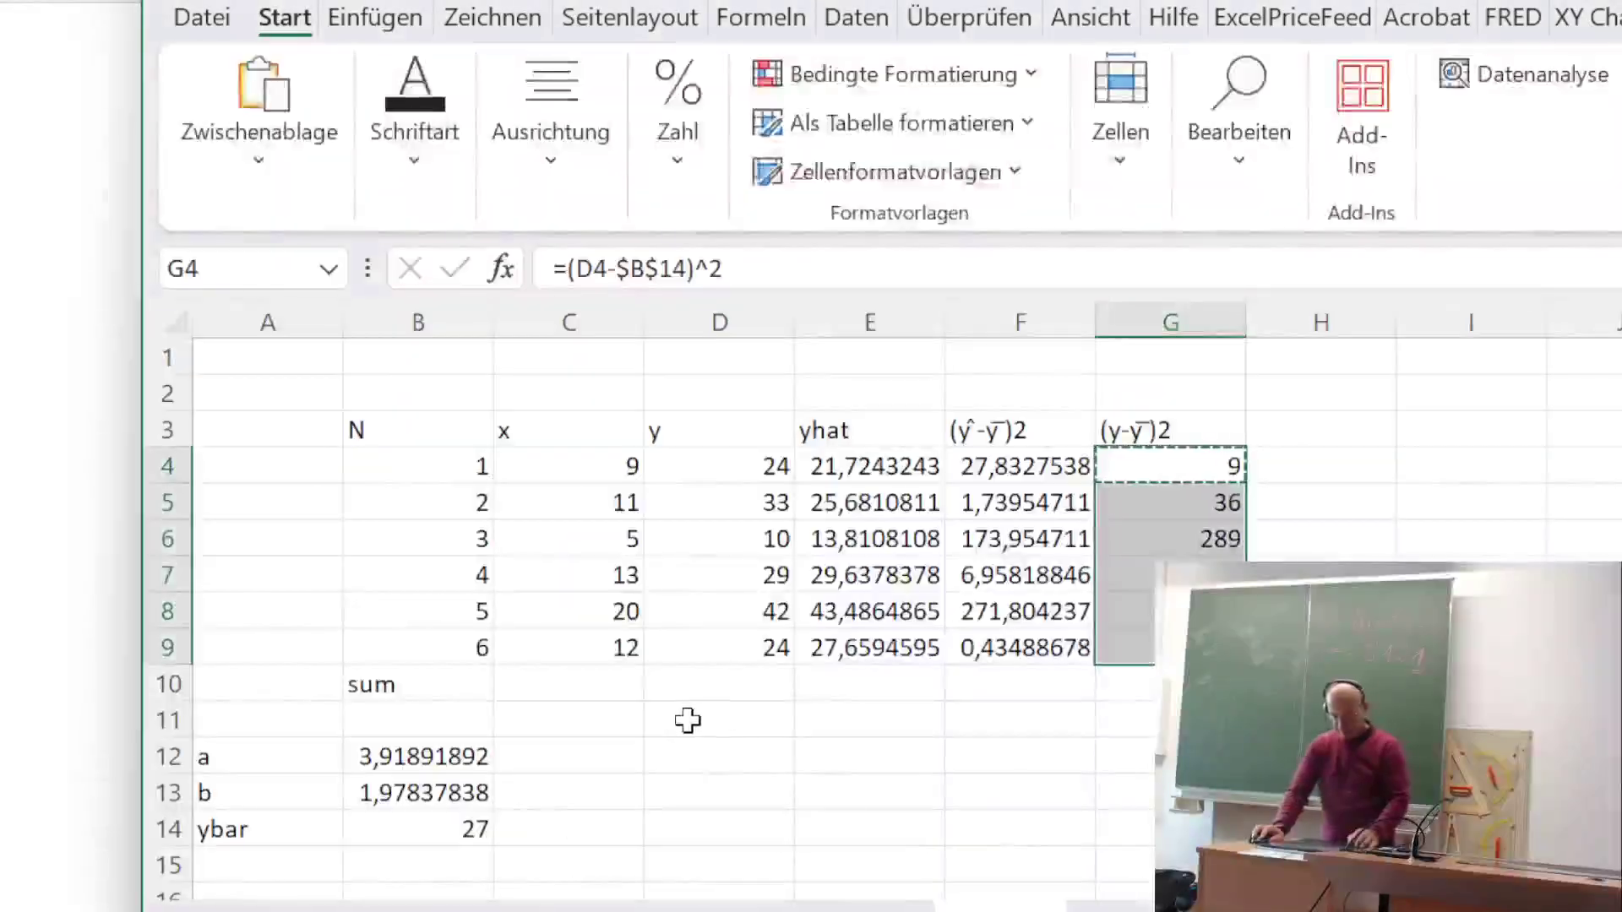
- Try to total the explained squared differences in F10 with =sum(F4:F9)
{"action": "left_click", "coordinate": [1035, 680]}
{"action": "type", "text": "="}
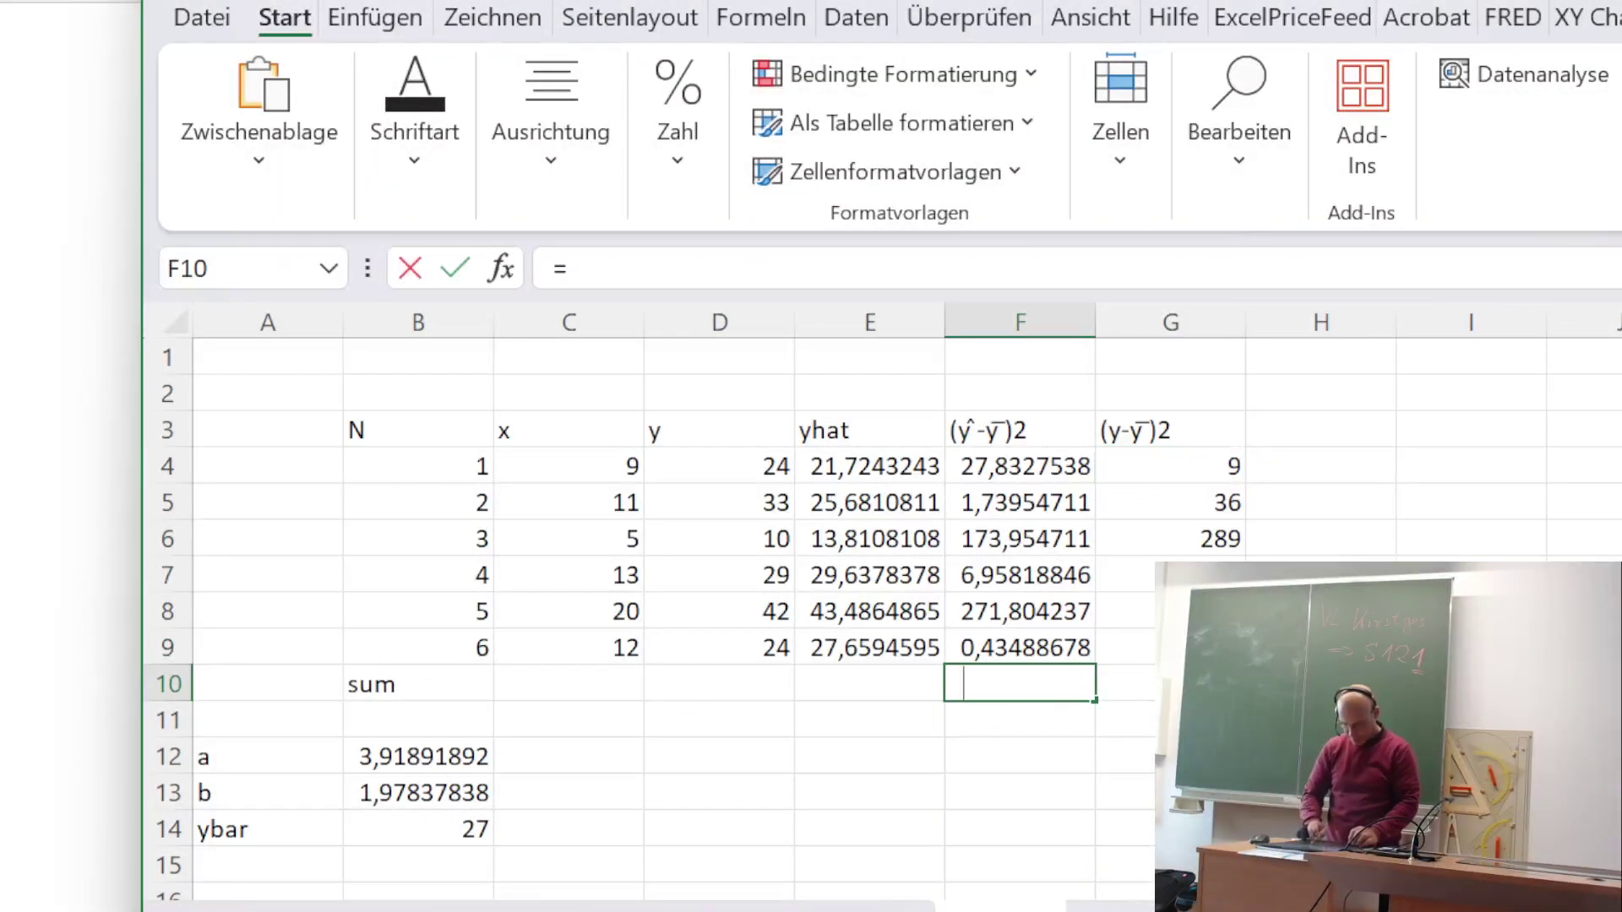
{"action": "type", "text": "sum("}
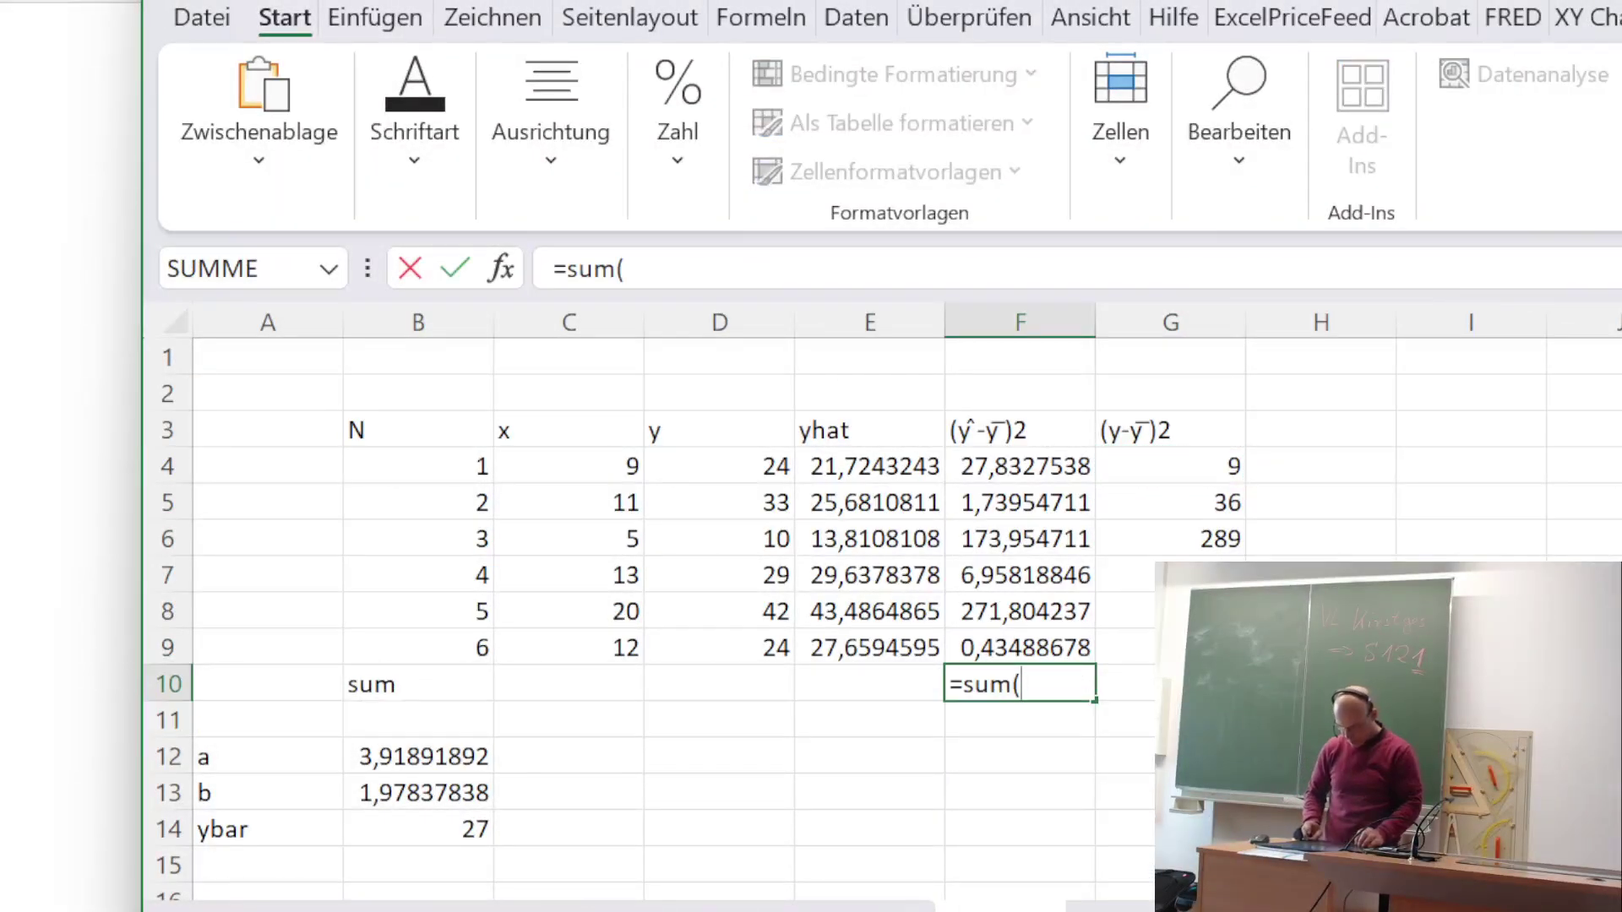
{"action": "left_click_drag", "start_coordinate": [1056, 647], "coordinate": [1056, 464]}
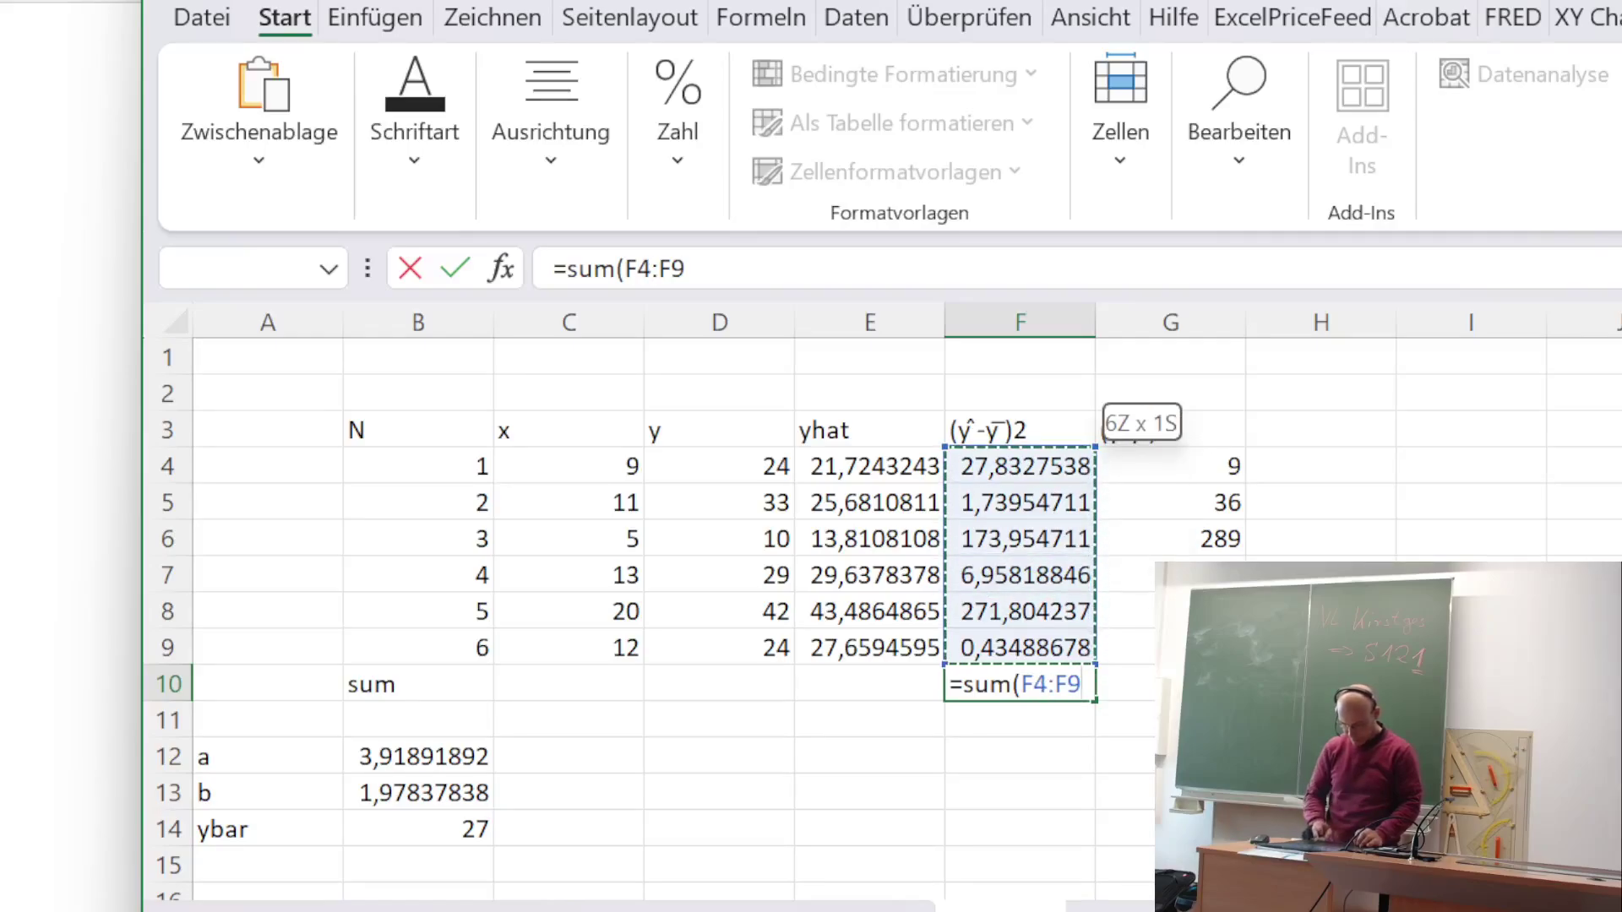
{"action": "type", "text": ")"}
{"action": "key", "text": "Return"}
{"action": "key", "text": "Down"}
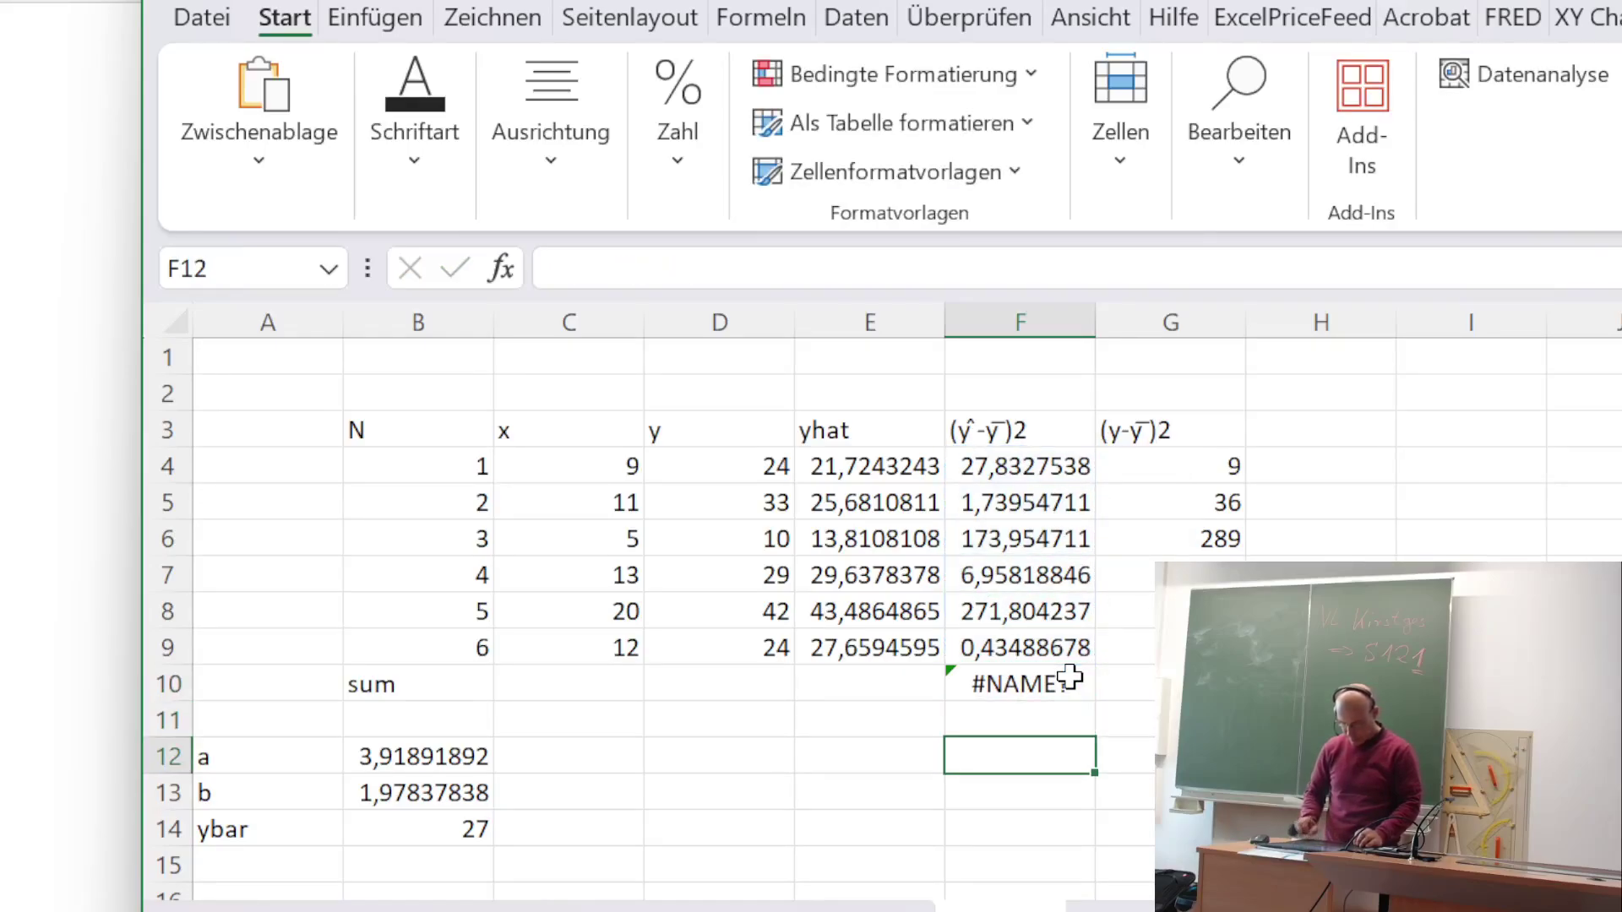
- Correct the function name in F10 so the formula is =SUMME(F4:F9), and enter it
{"action": "left_click", "coordinate": [1020, 686]}
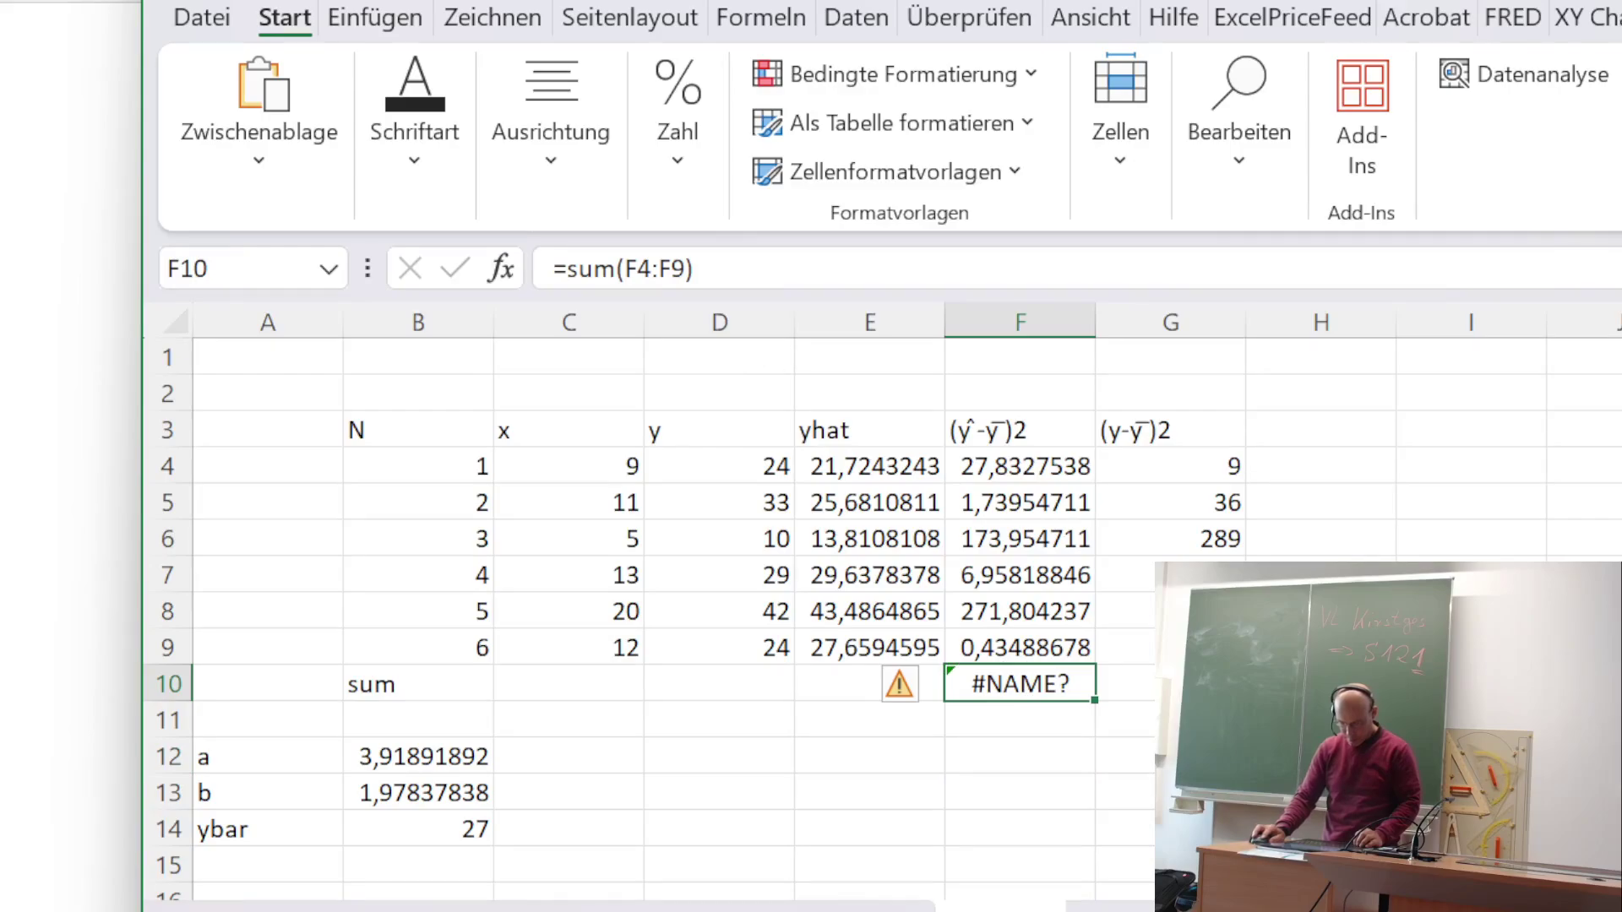
{"action": "left_click", "coordinate": [616, 269]}
{"action": "type", "text": "m"}
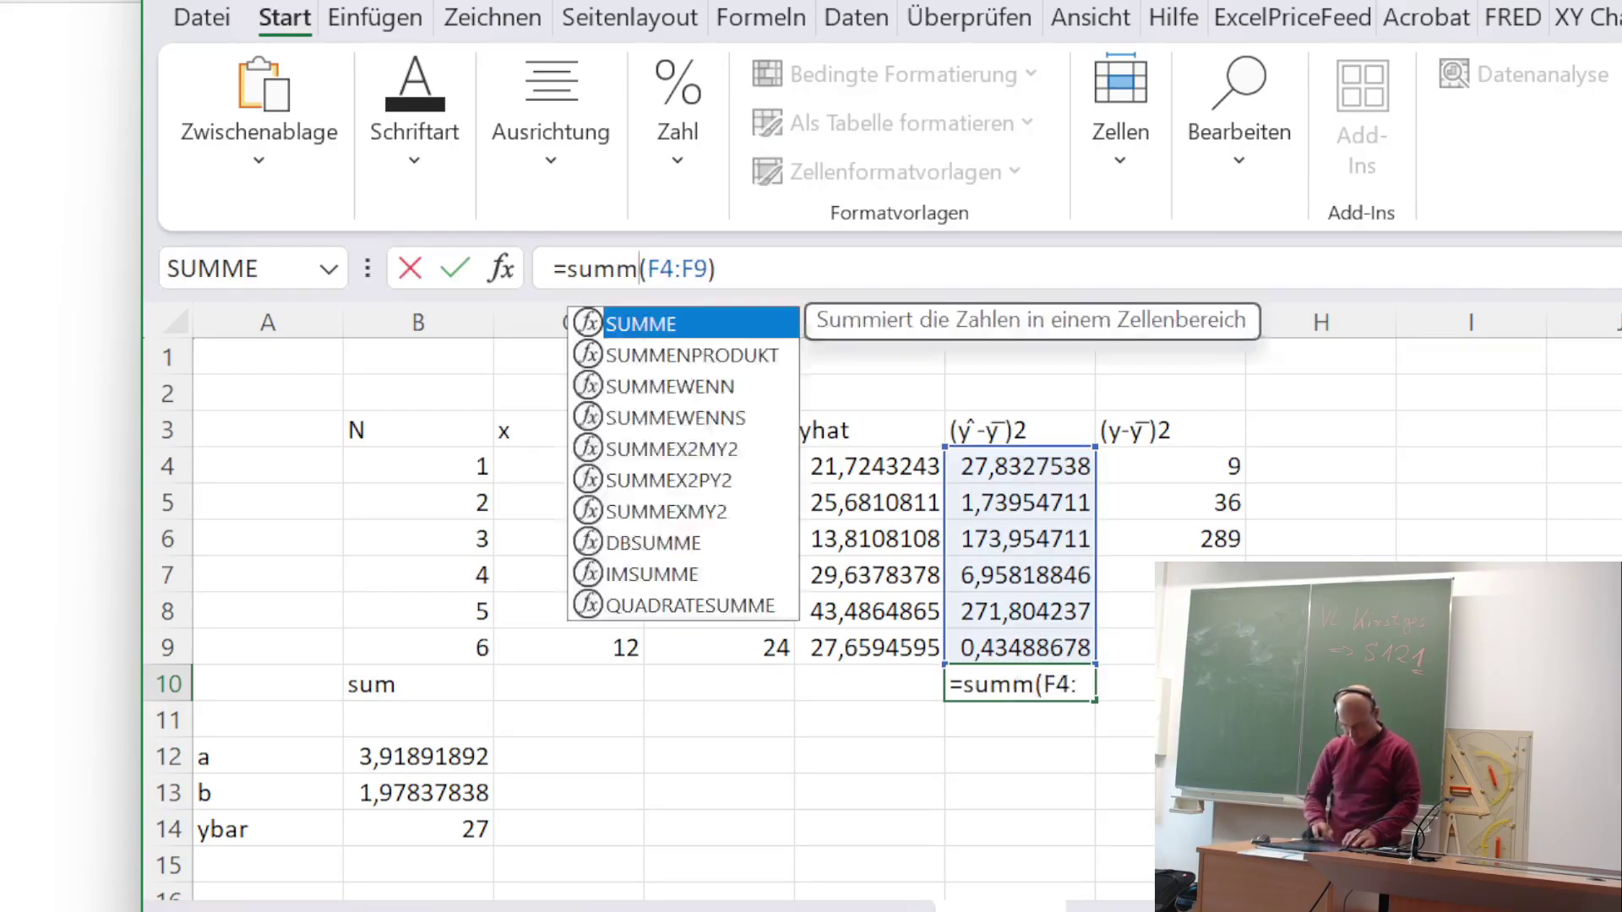
{"action": "type", "text": "e"}
{"action": "key", "text": "Return"}
- Copy the sum formula from F10 to G10 to total the (y-ȳ)2 column
{"action": "left_click", "coordinate": [1019, 684]}
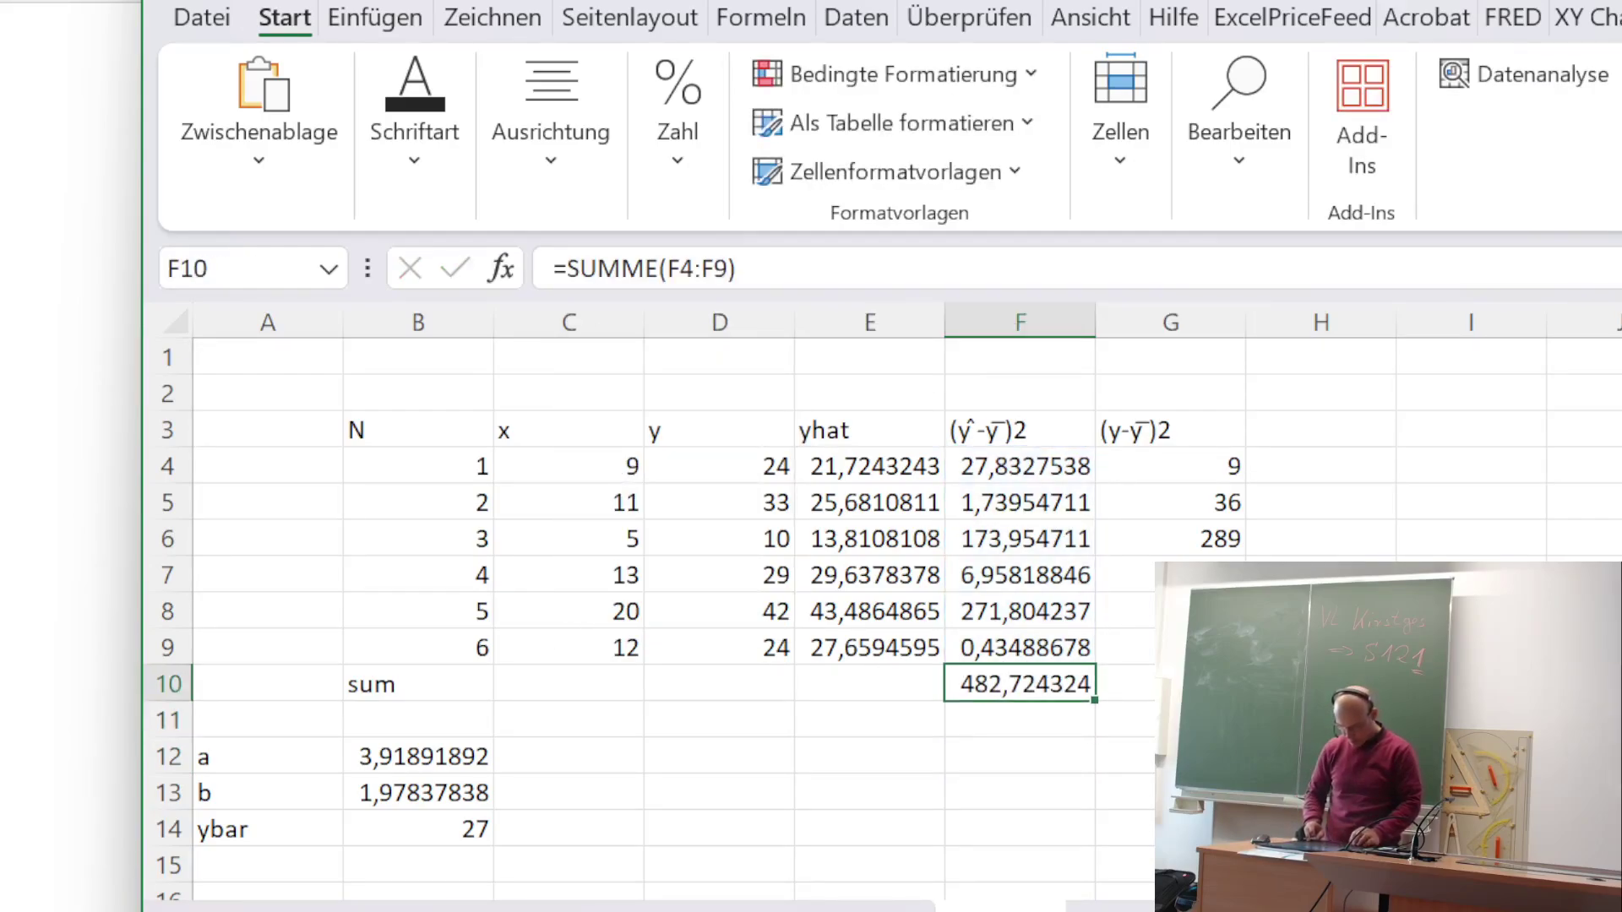
{"action": "key", "text": "ctrl+c"}
{"action": "left_click", "coordinate": [1169, 684]}
{"action": "key", "text": "ctrl+v"}
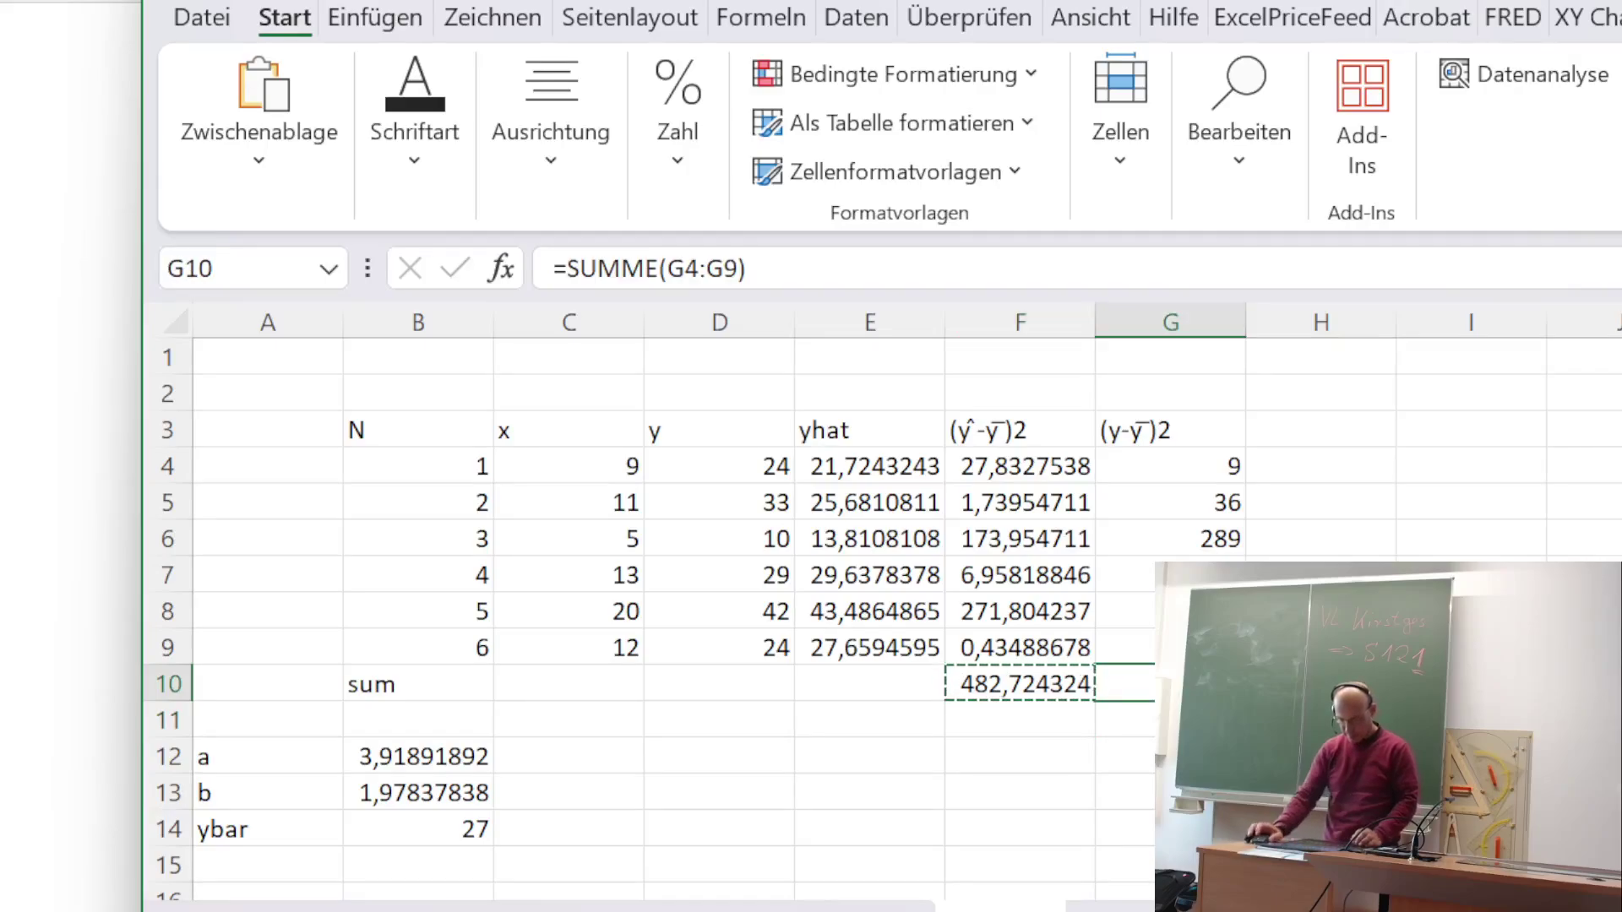
- Label A15 as R^2 and calculate the coefficient of determination in B15 with =F10/G10
{"action": "left_click", "coordinate": [321, 860]}
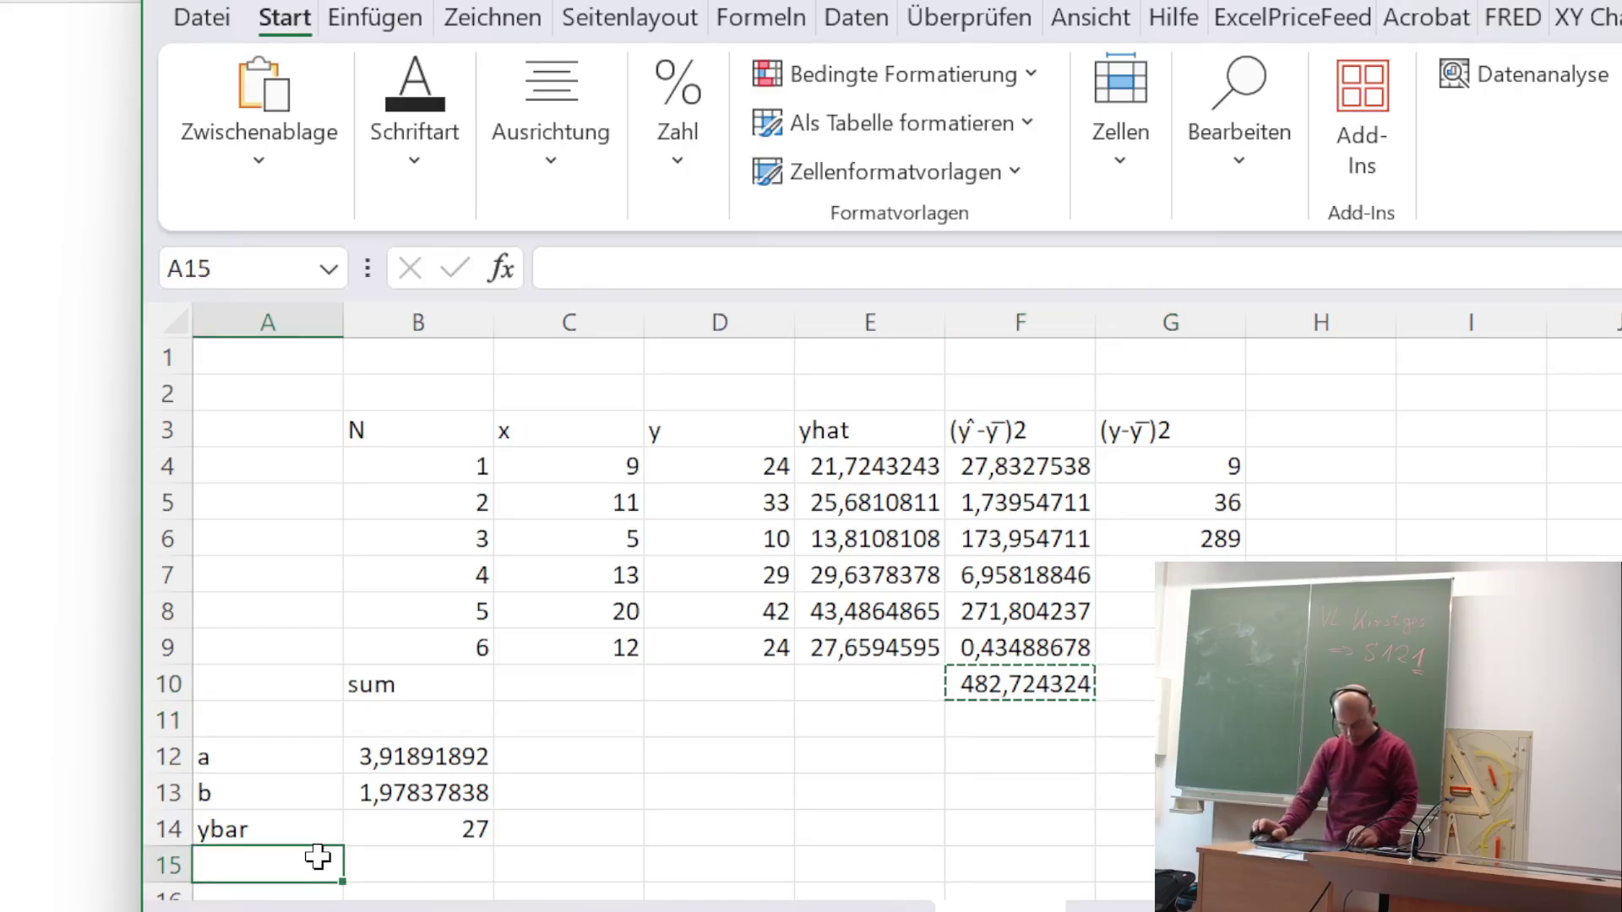
{"action": "type", "text": "R"}
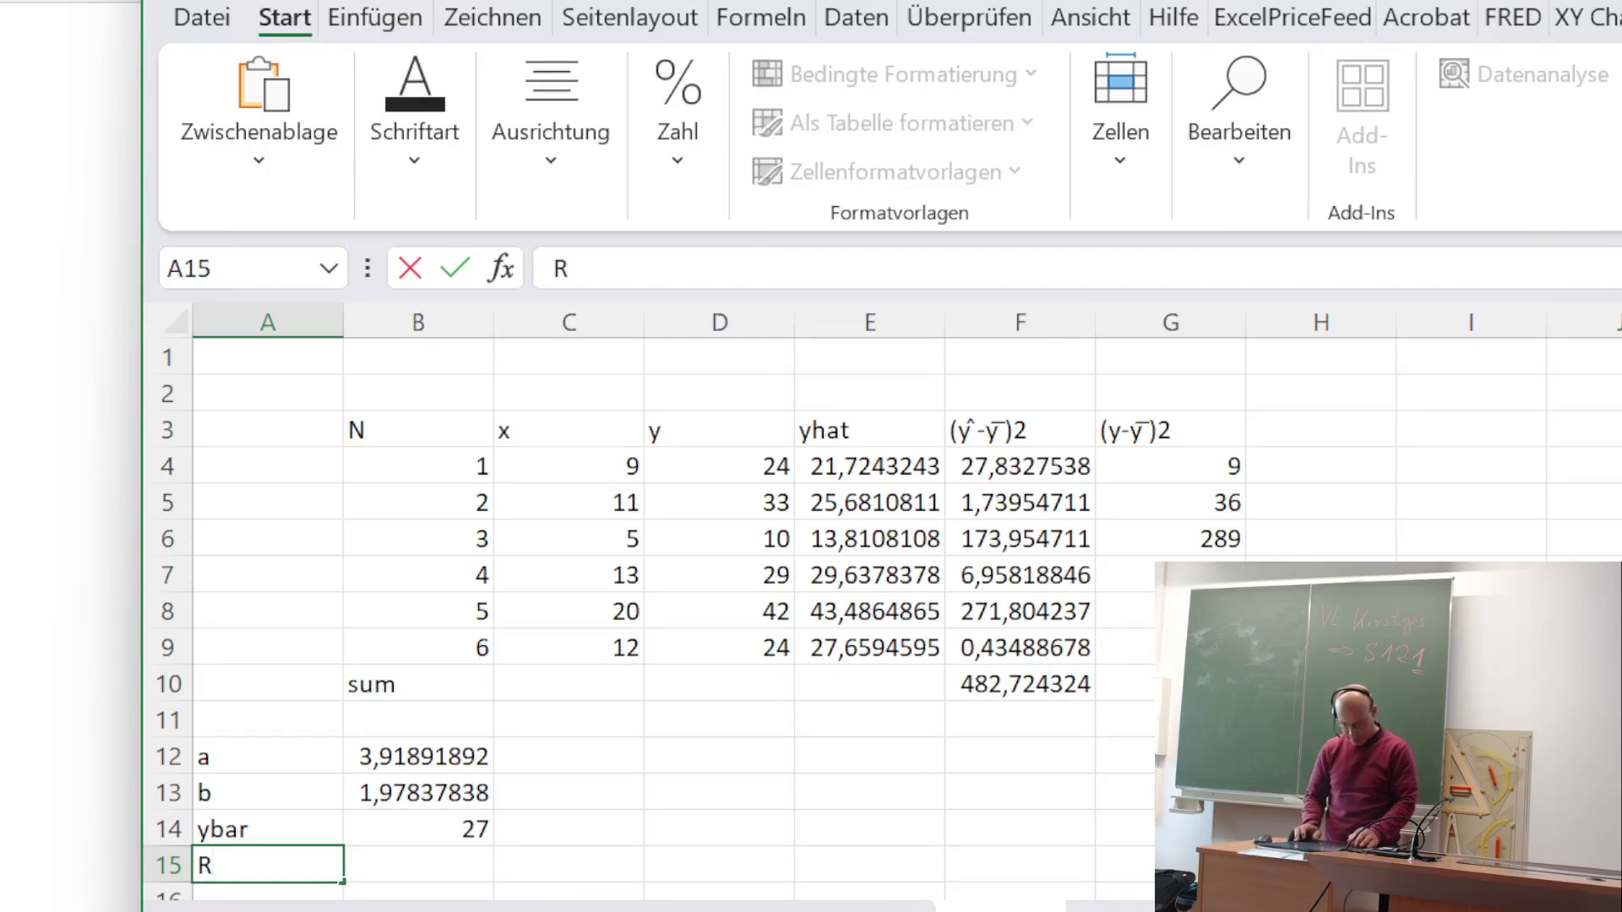
{"action": "type", "text": "^^"}
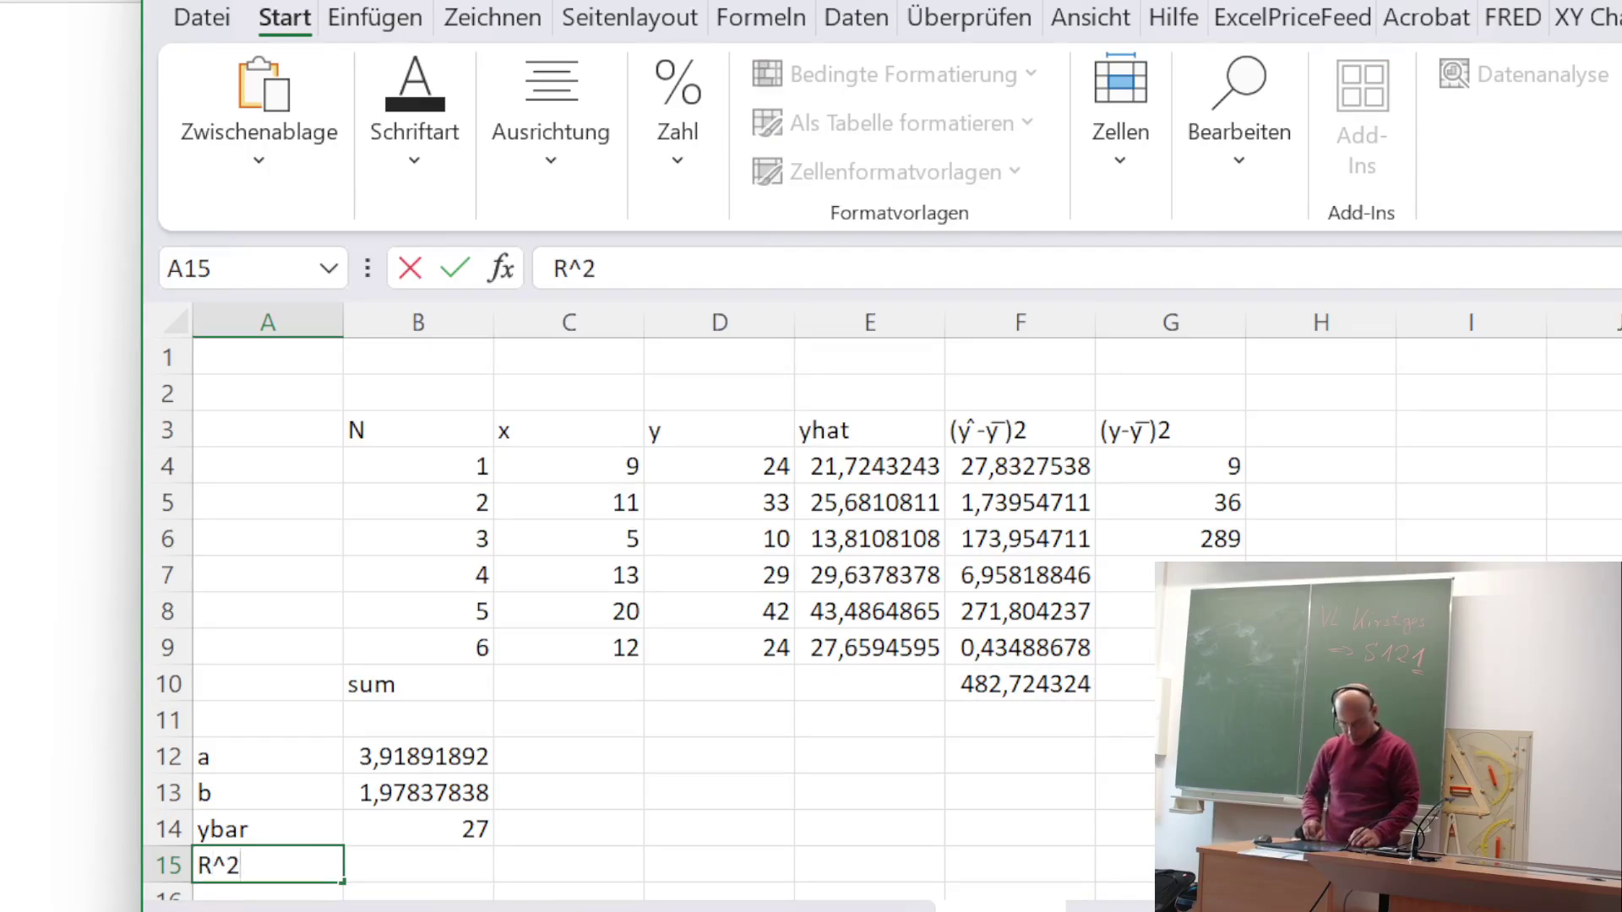
{"action": "key", "text": "Tab"}
{"action": "type", "text": "="}
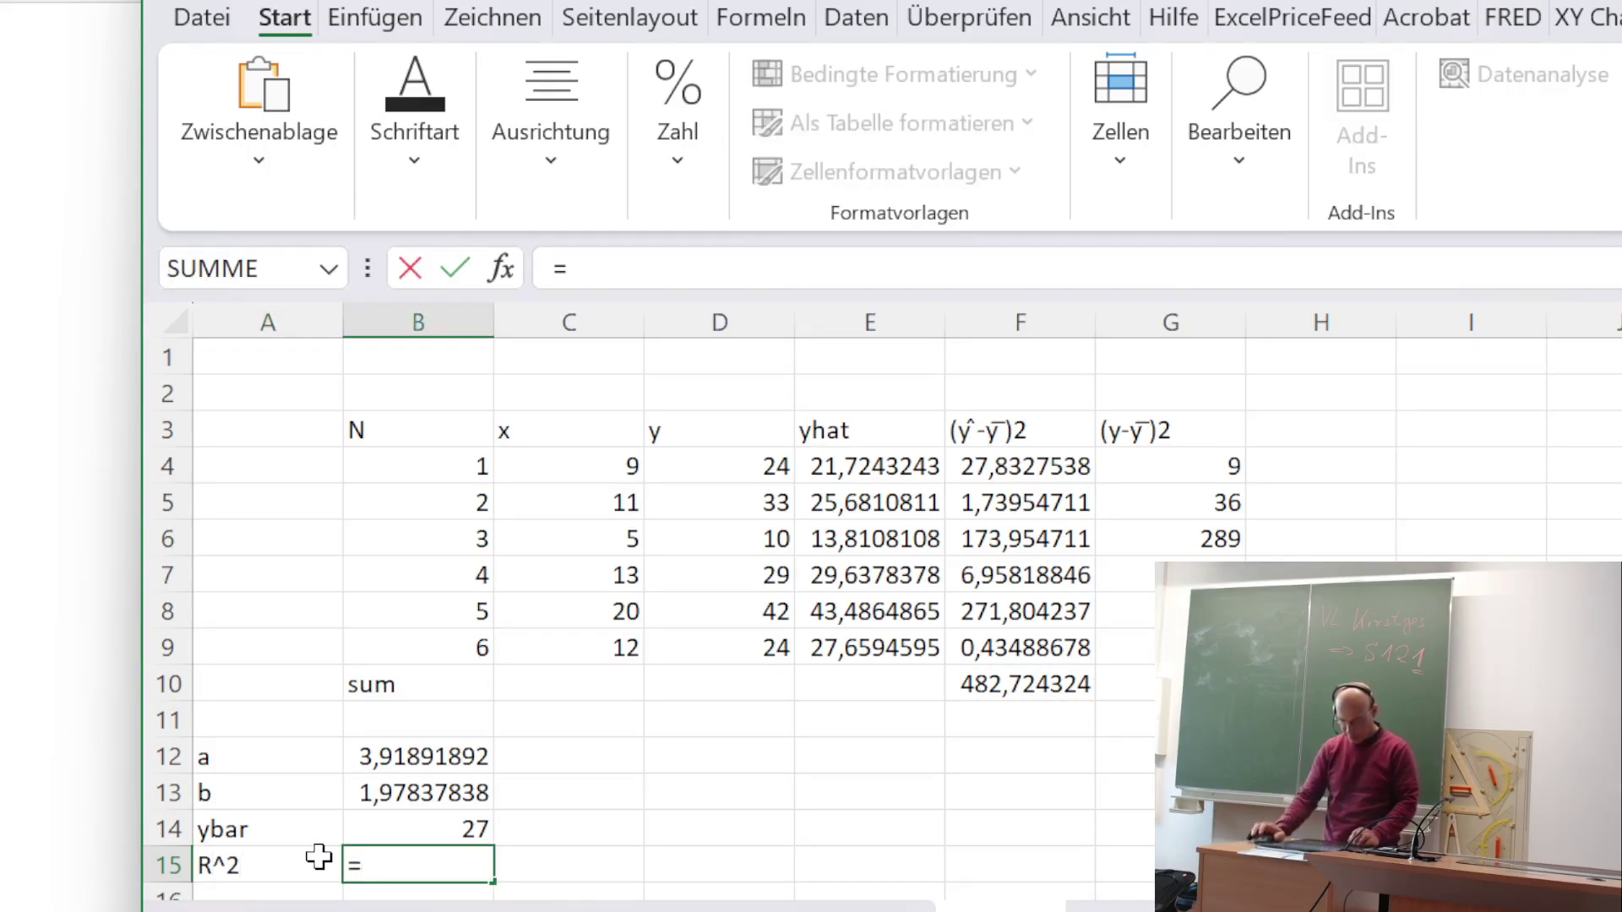
{"action": "left_click", "coordinate": [1022, 680]}
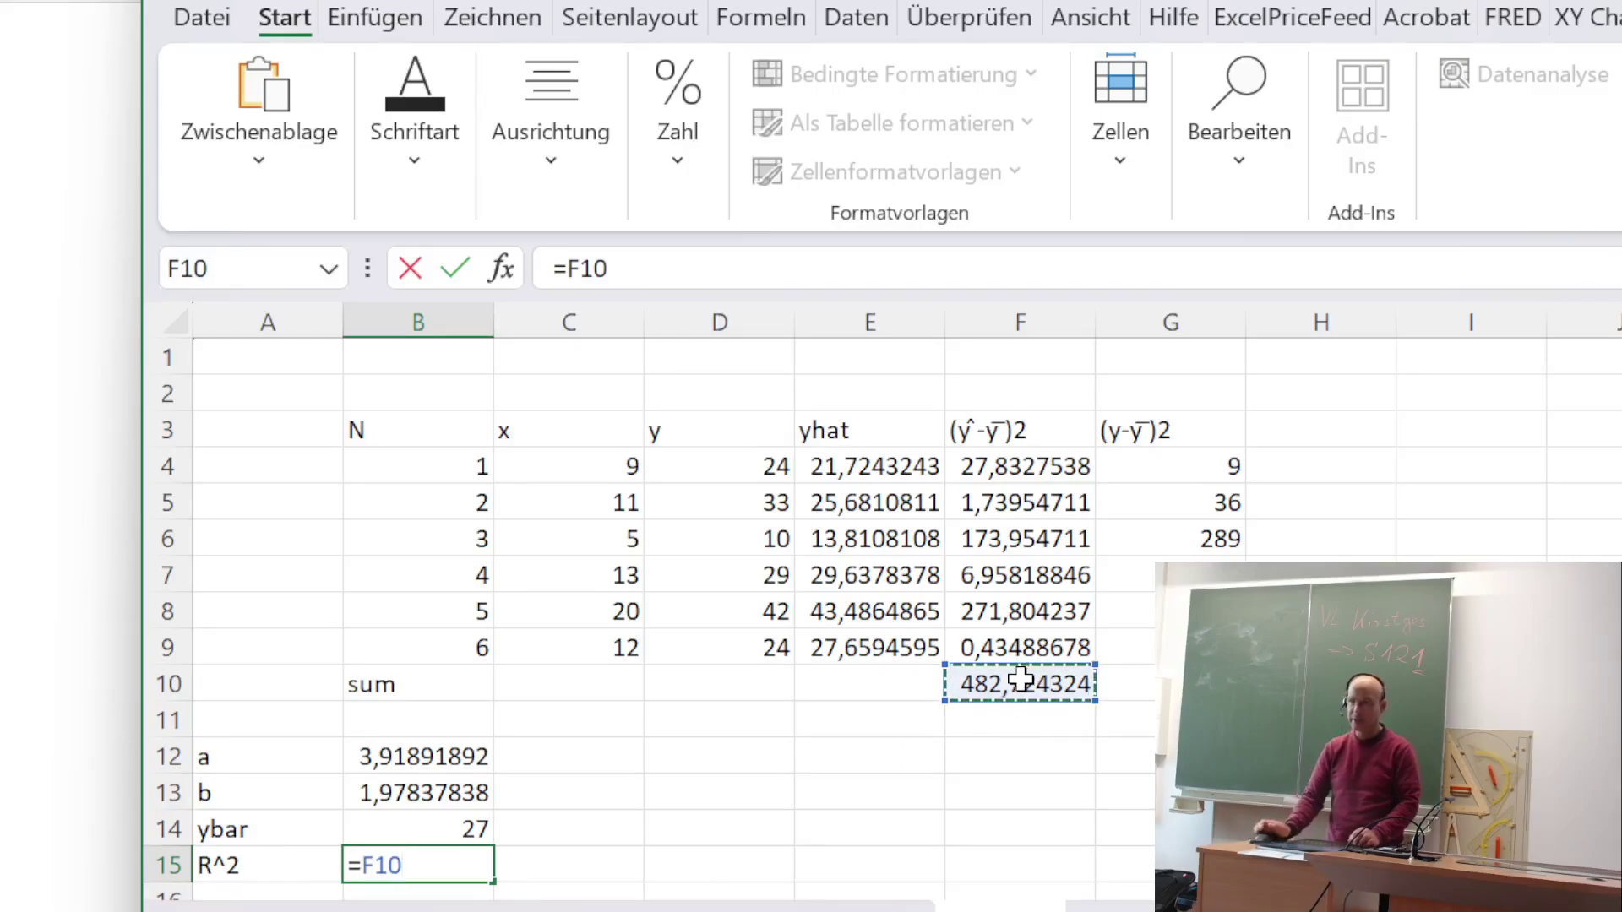
{"action": "type", "text": "/"}
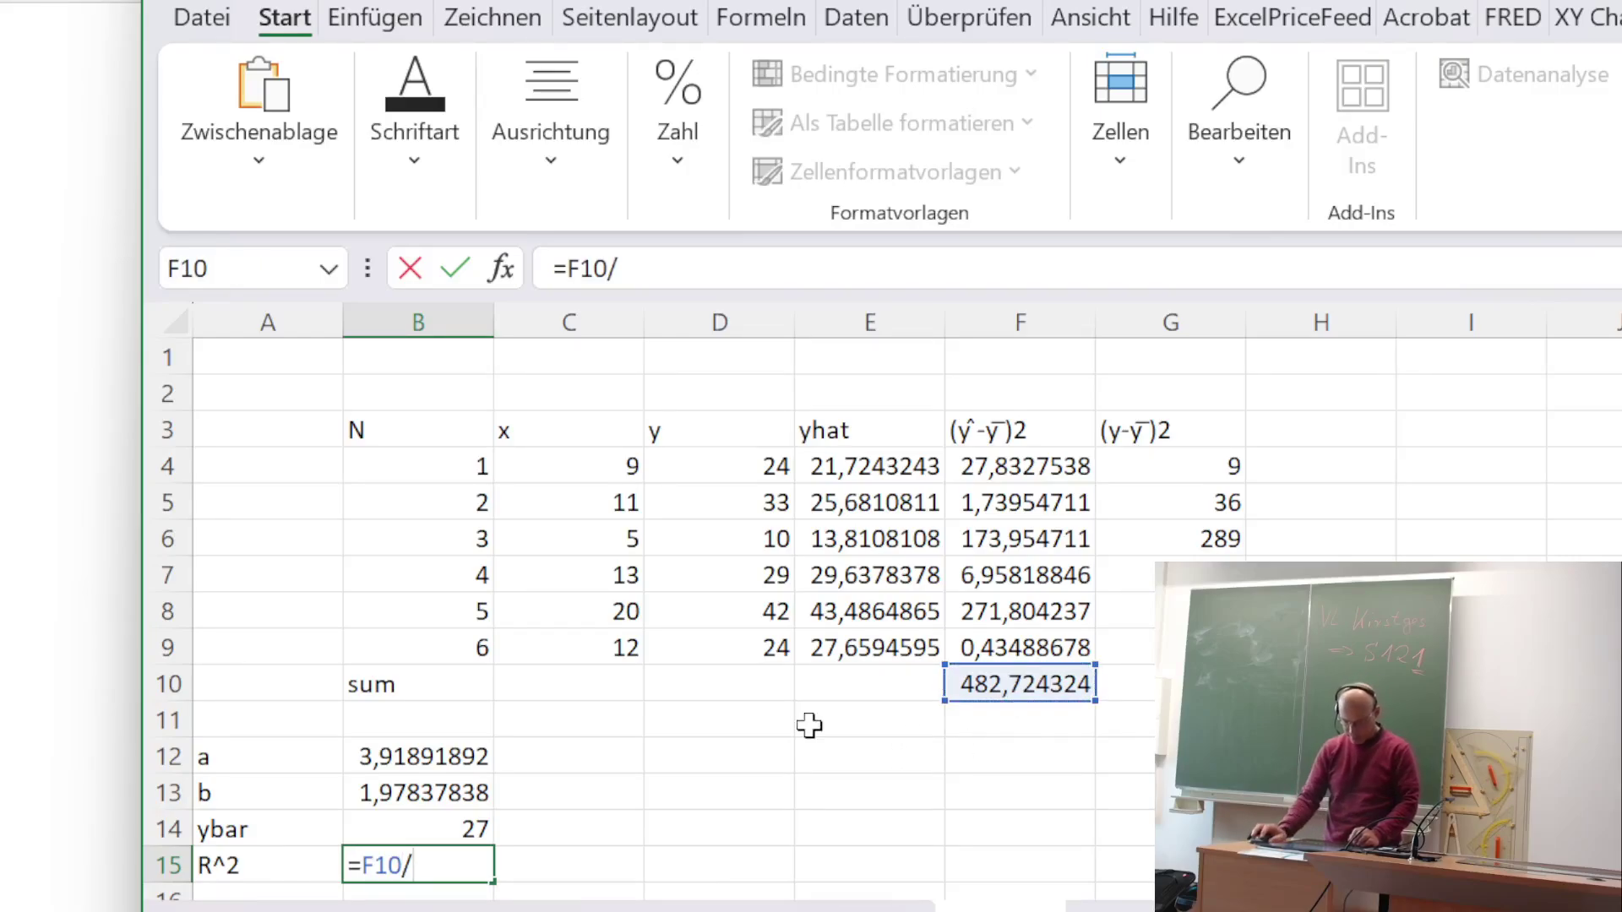
{"action": "left_click", "coordinate": [1124, 684]}
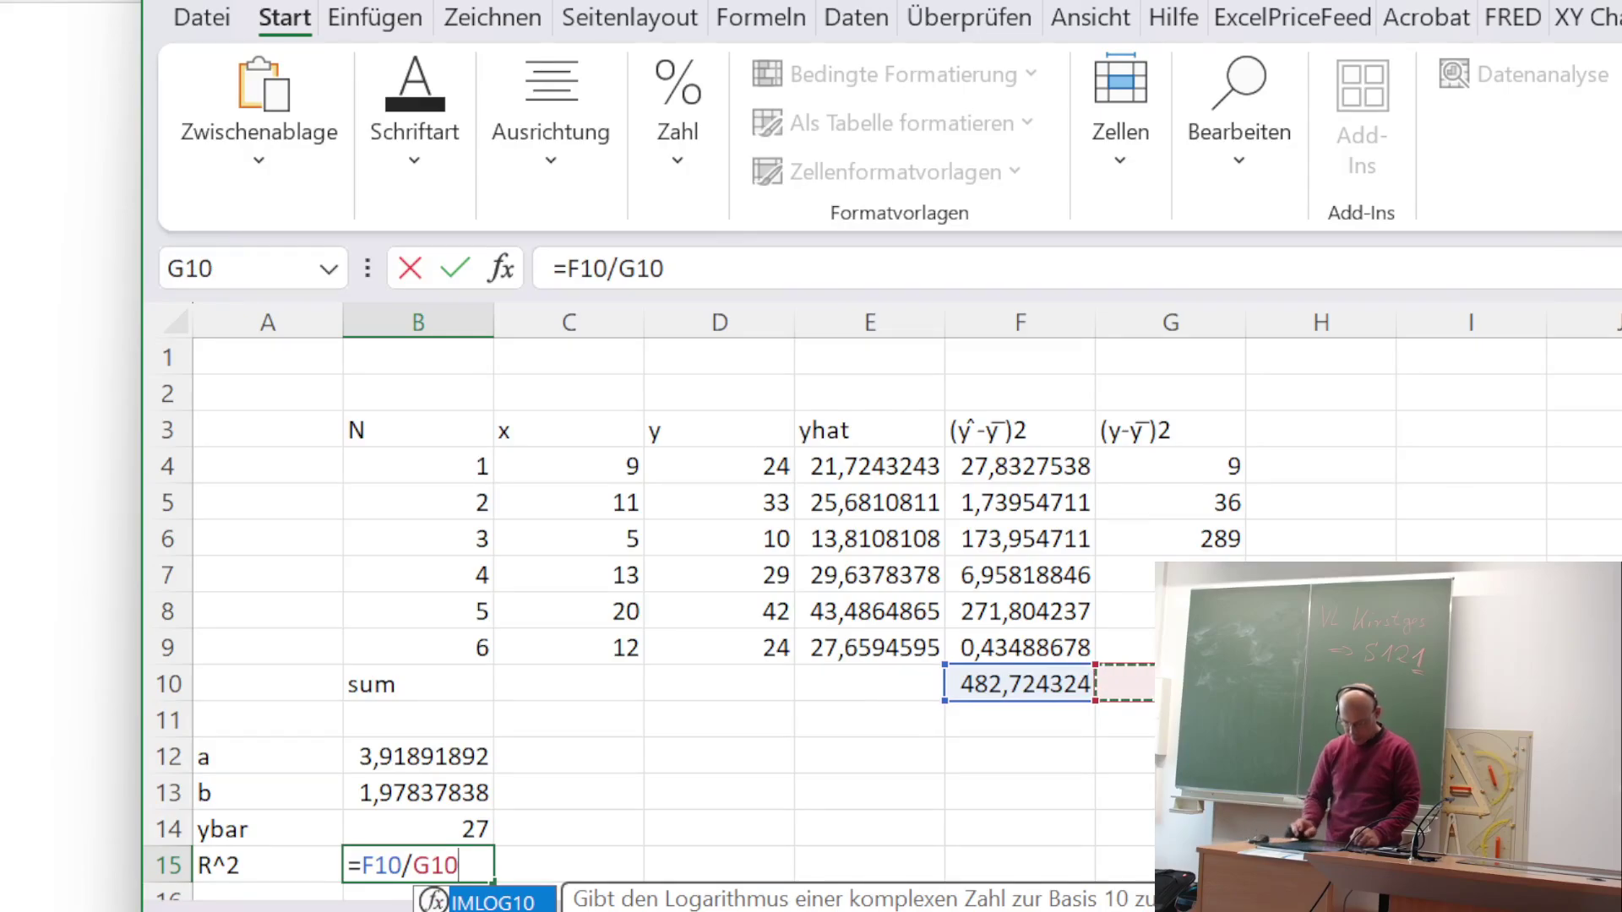
{"action": "key", "text": "Return"}
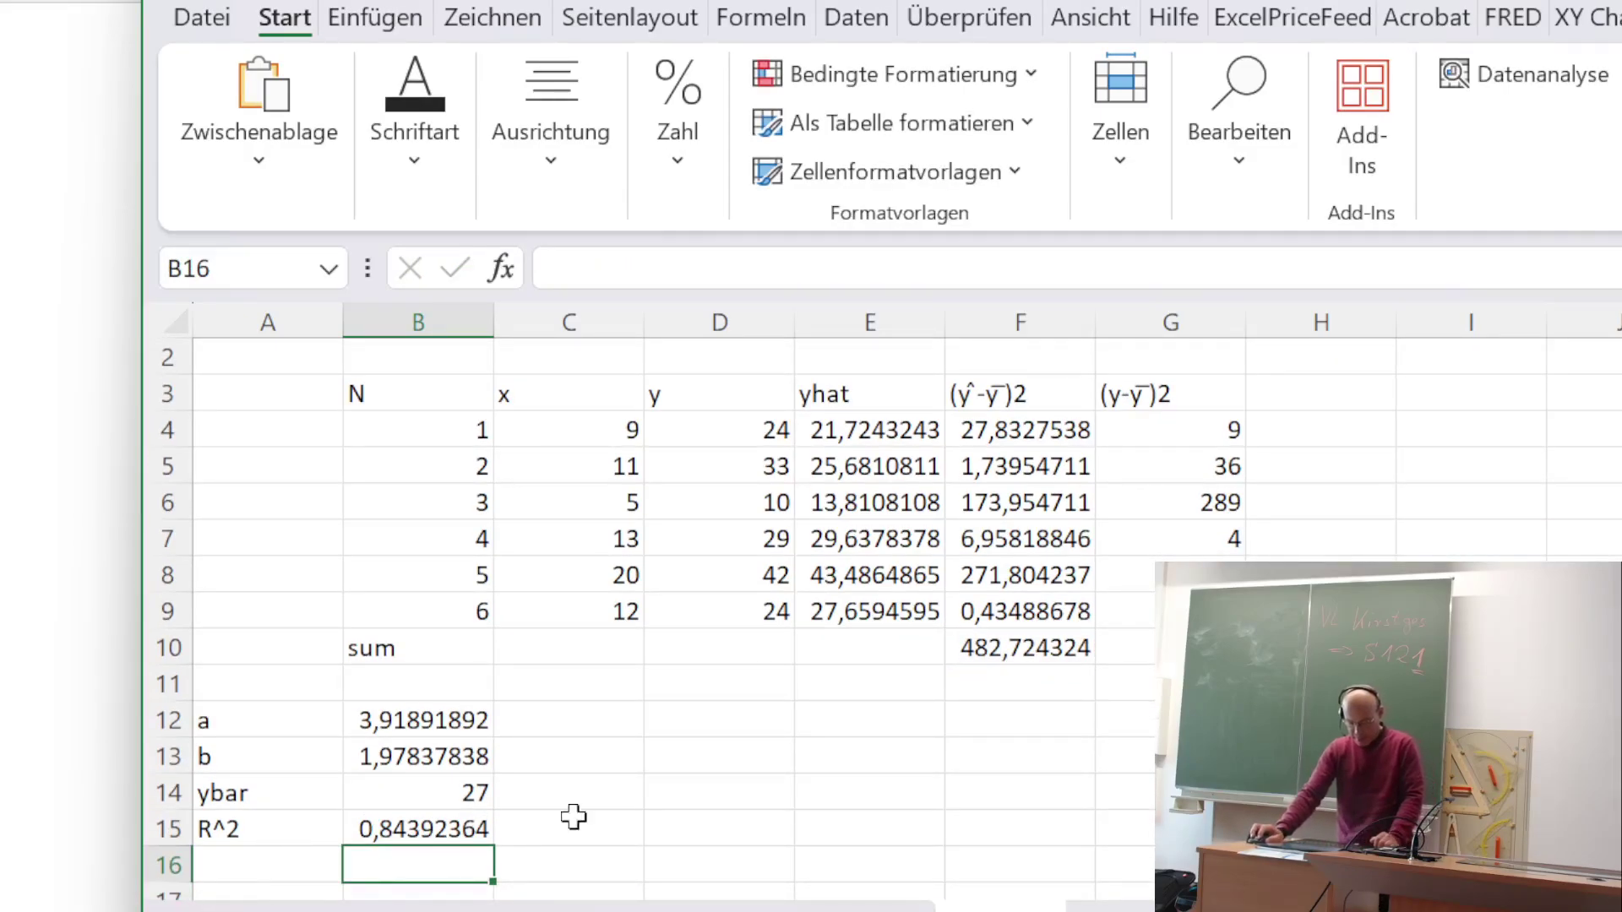
- Cross-check R² in C15 with the built-in function, entering =BESTIMMTHEITSMASS(D4:D9;C4:C9)
{"action": "left_click", "coordinate": [607, 828]}
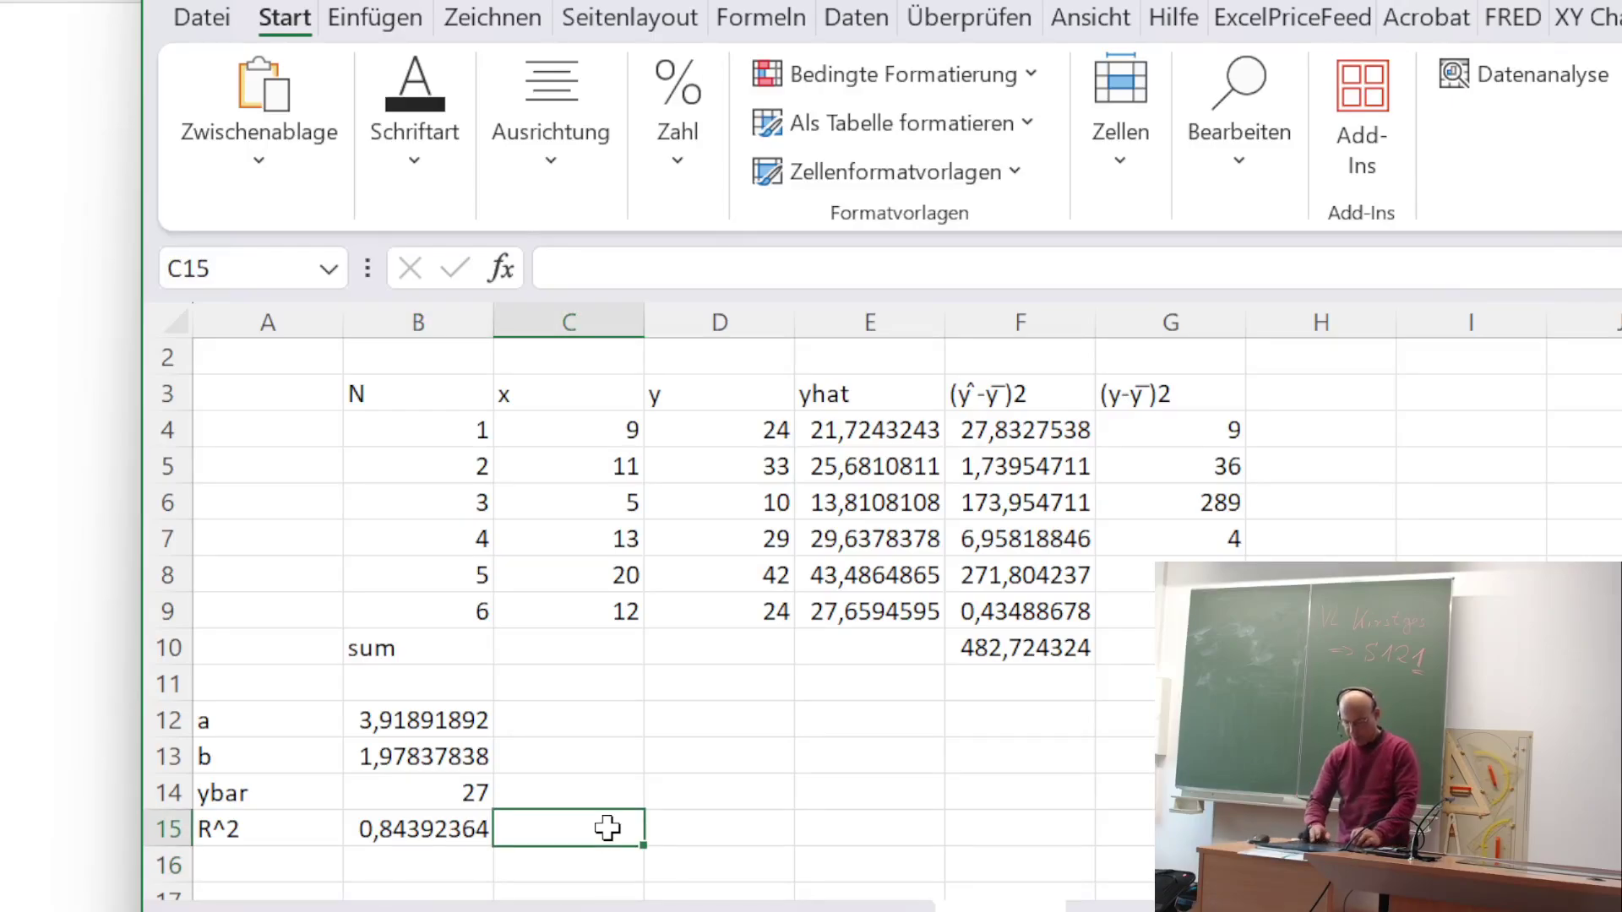
{"action": "type", "text": "="}
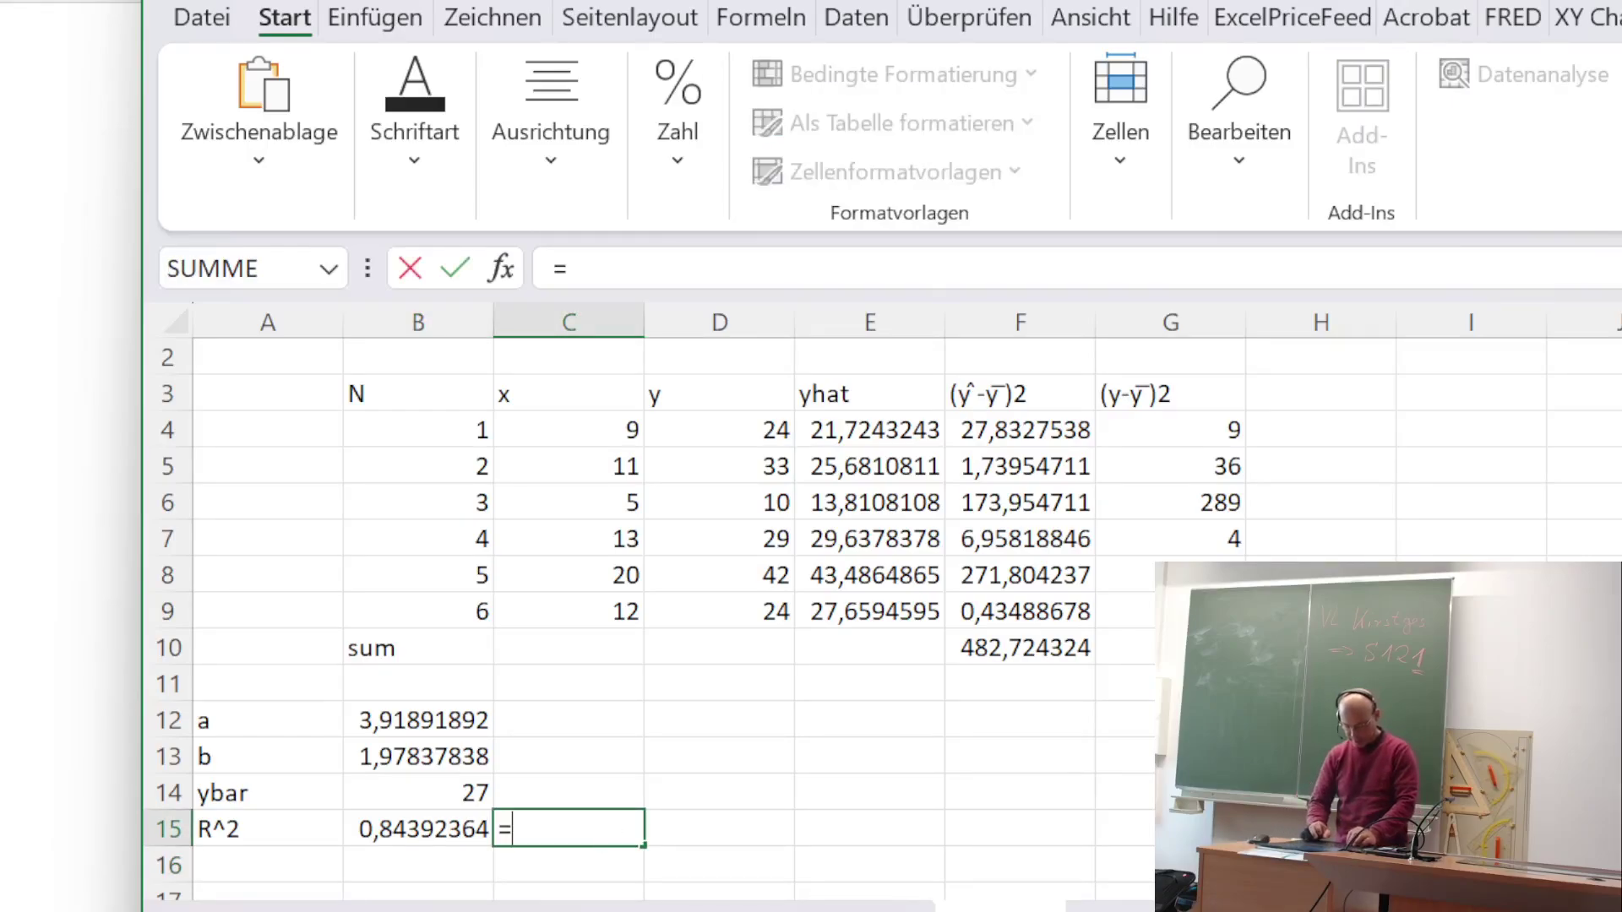
{"action": "type", "text": "K"}
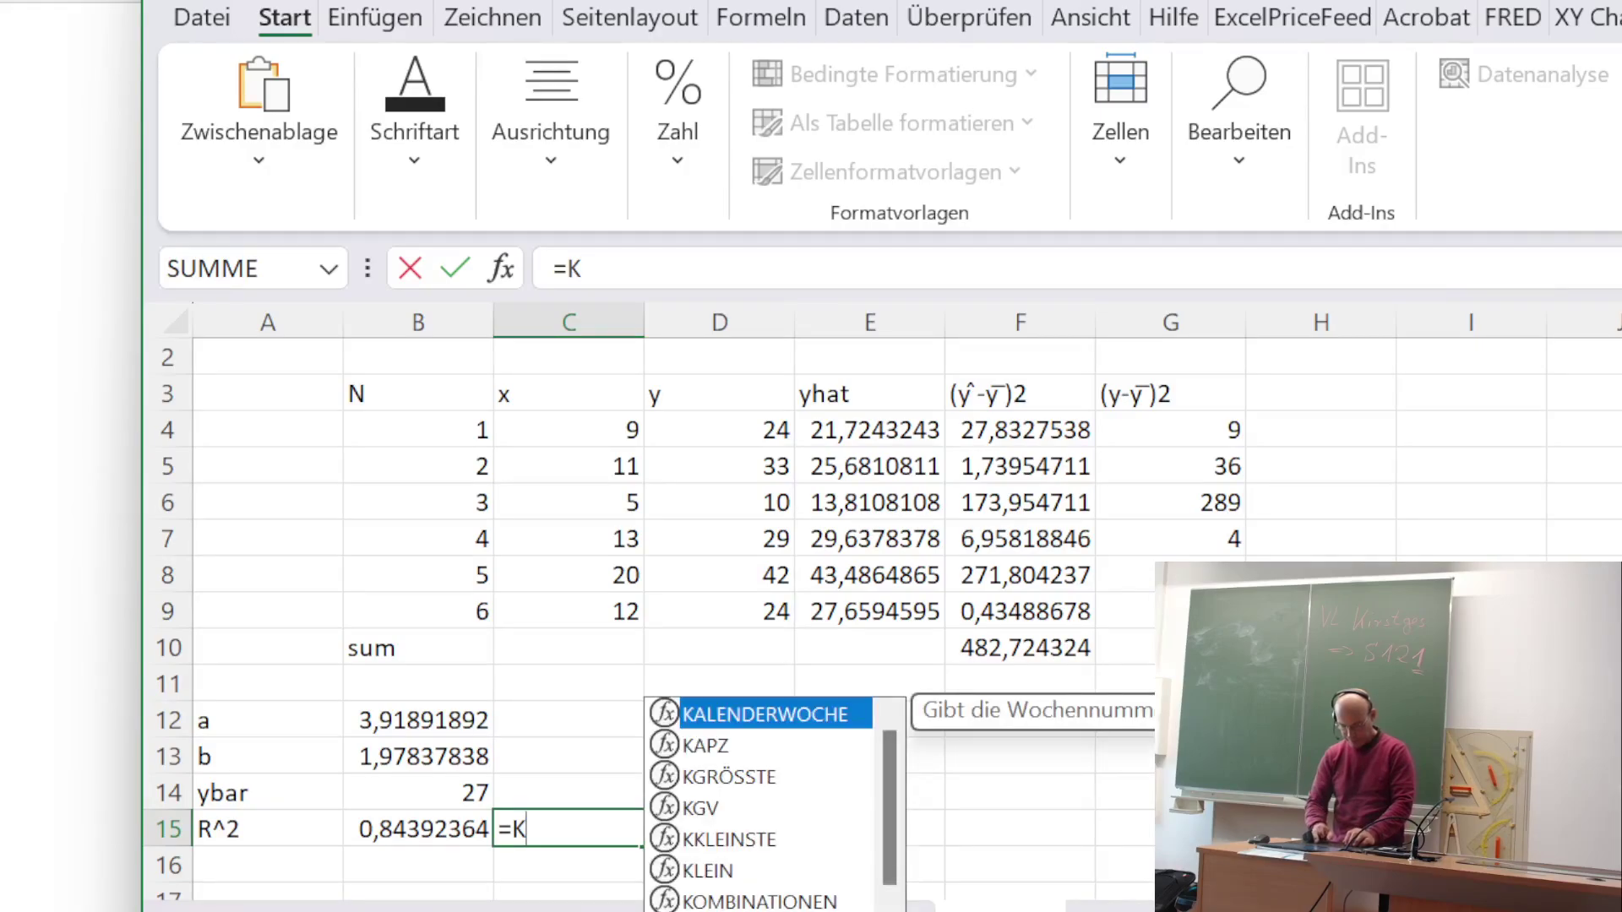
{"action": "key", "text": "BackSpace"}
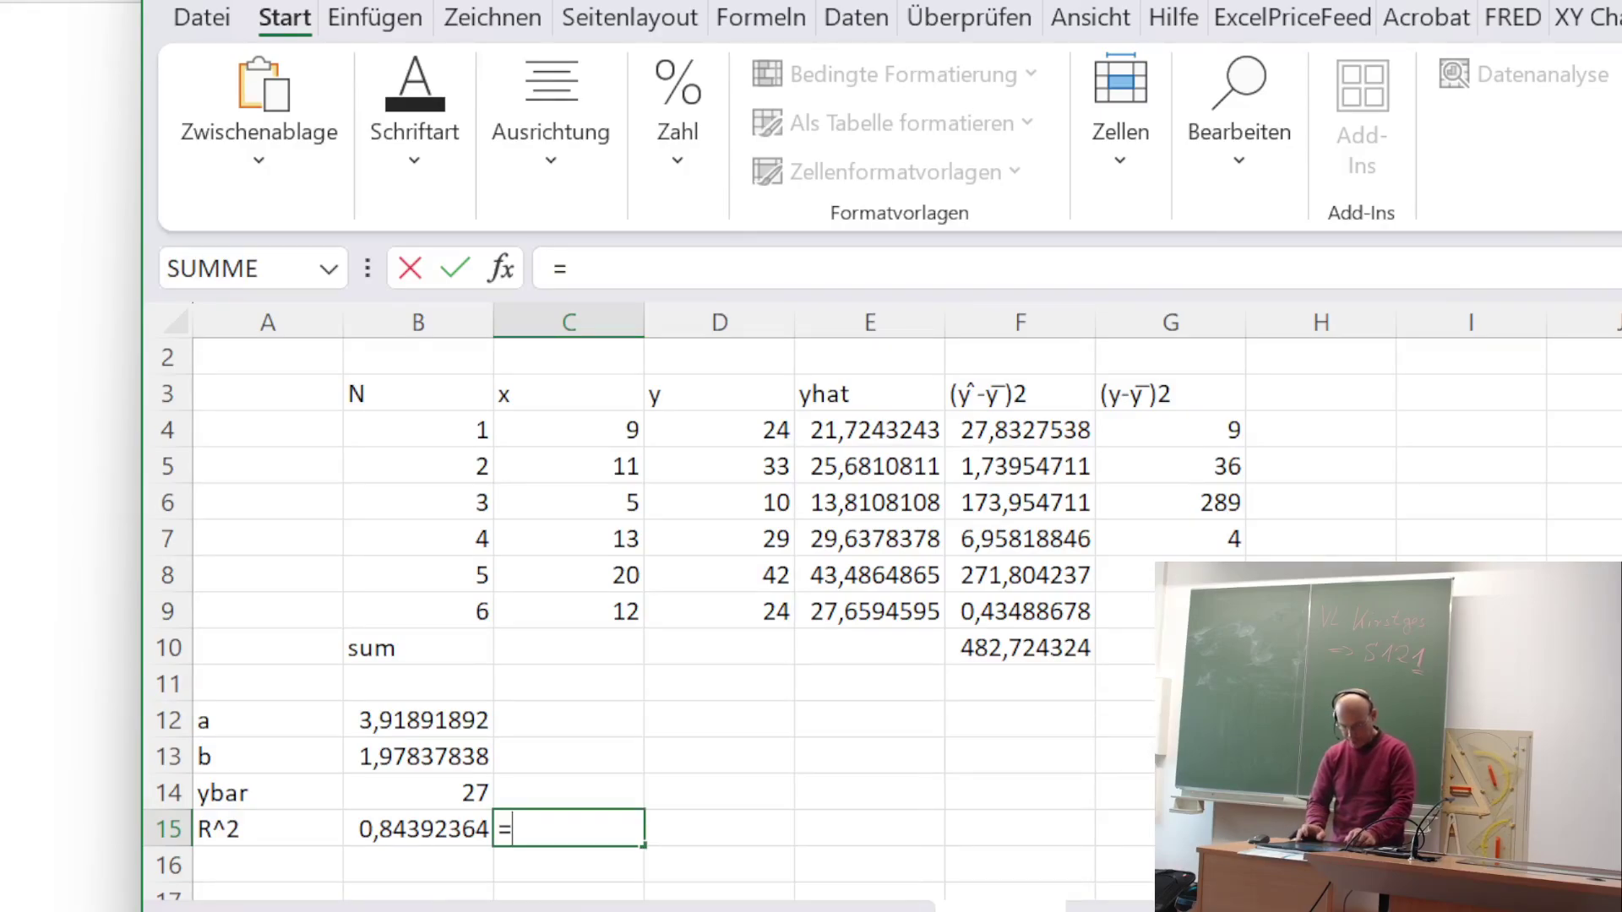
{"action": "type", "text": "Best"}
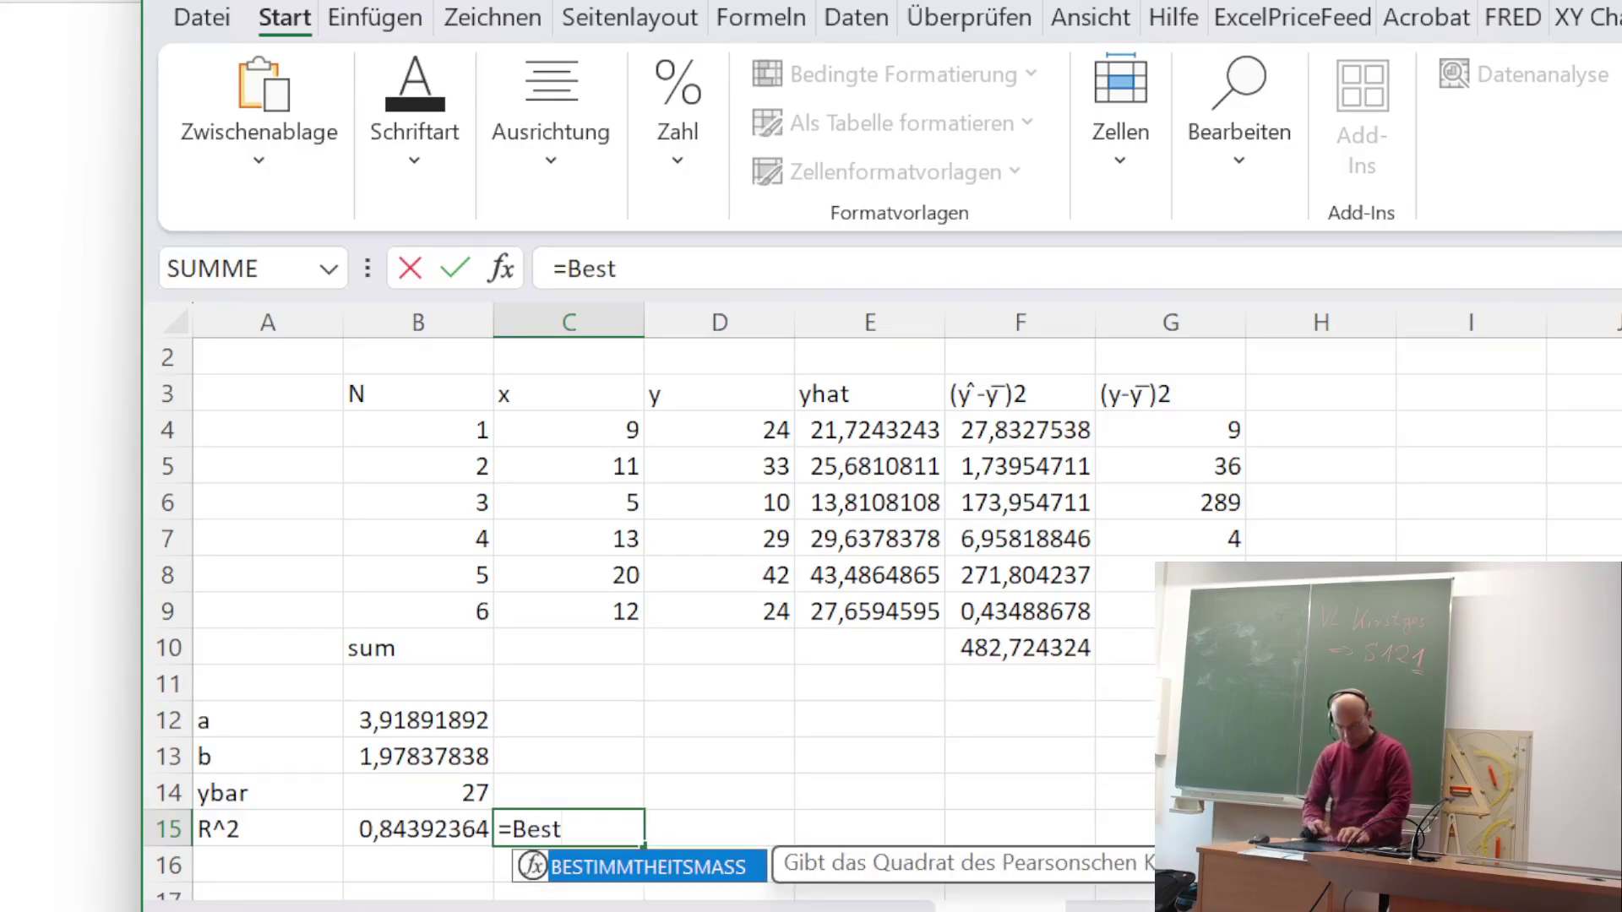
{"action": "key", "text": "Tab"}
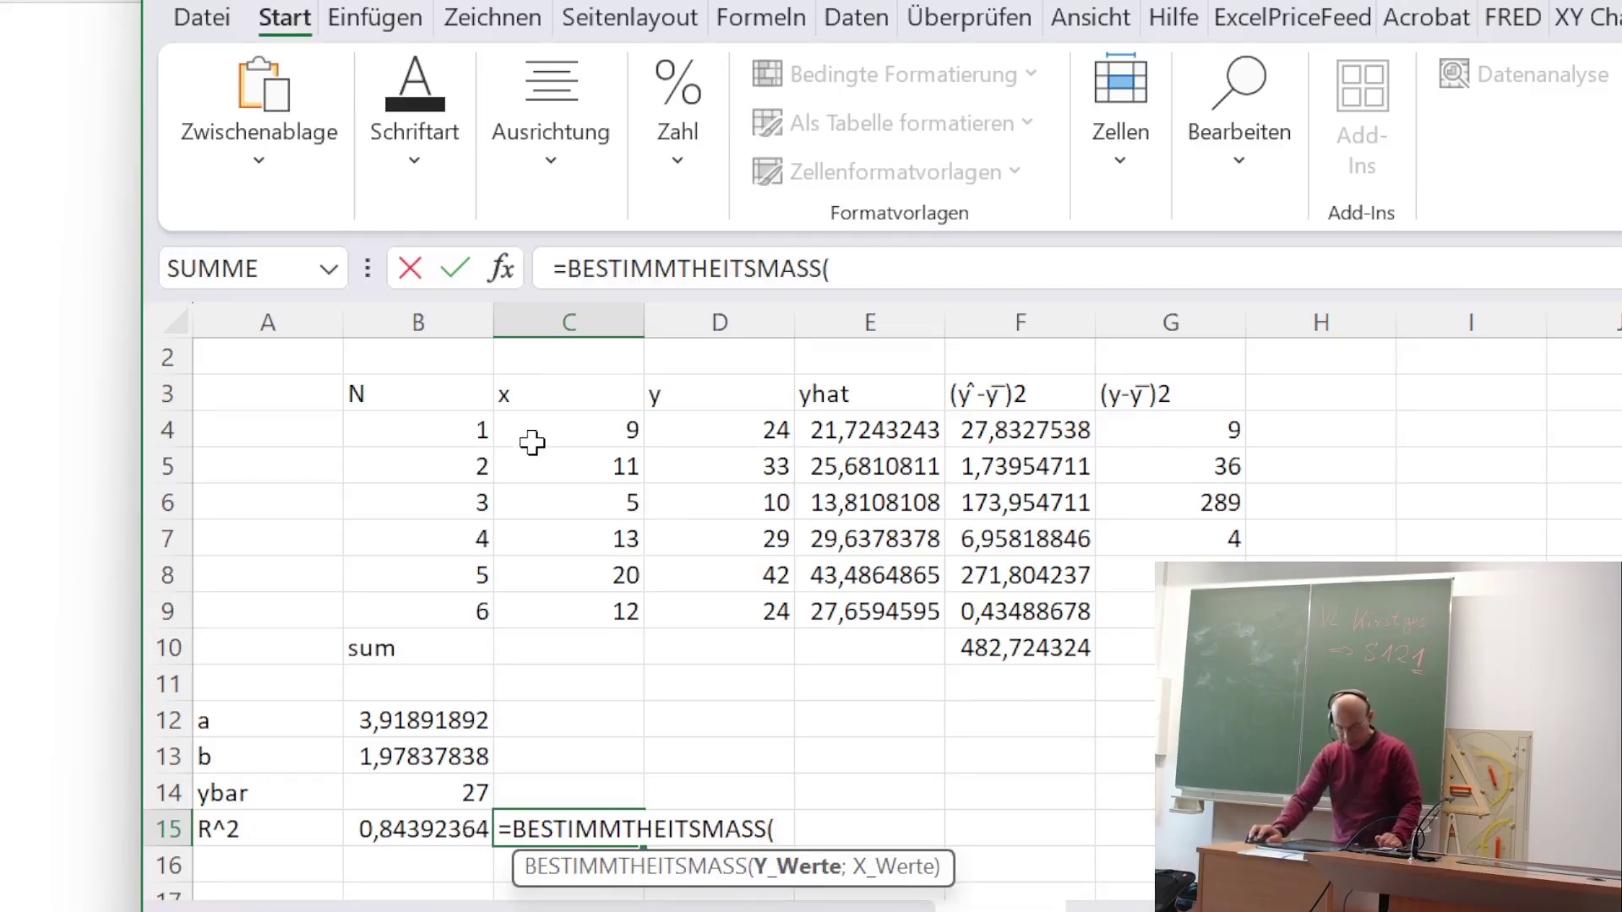
{"action": "left_click_drag", "start_coordinate": [688, 435], "coordinate": [720, 587]}
{"action": "type", "text": ";"}
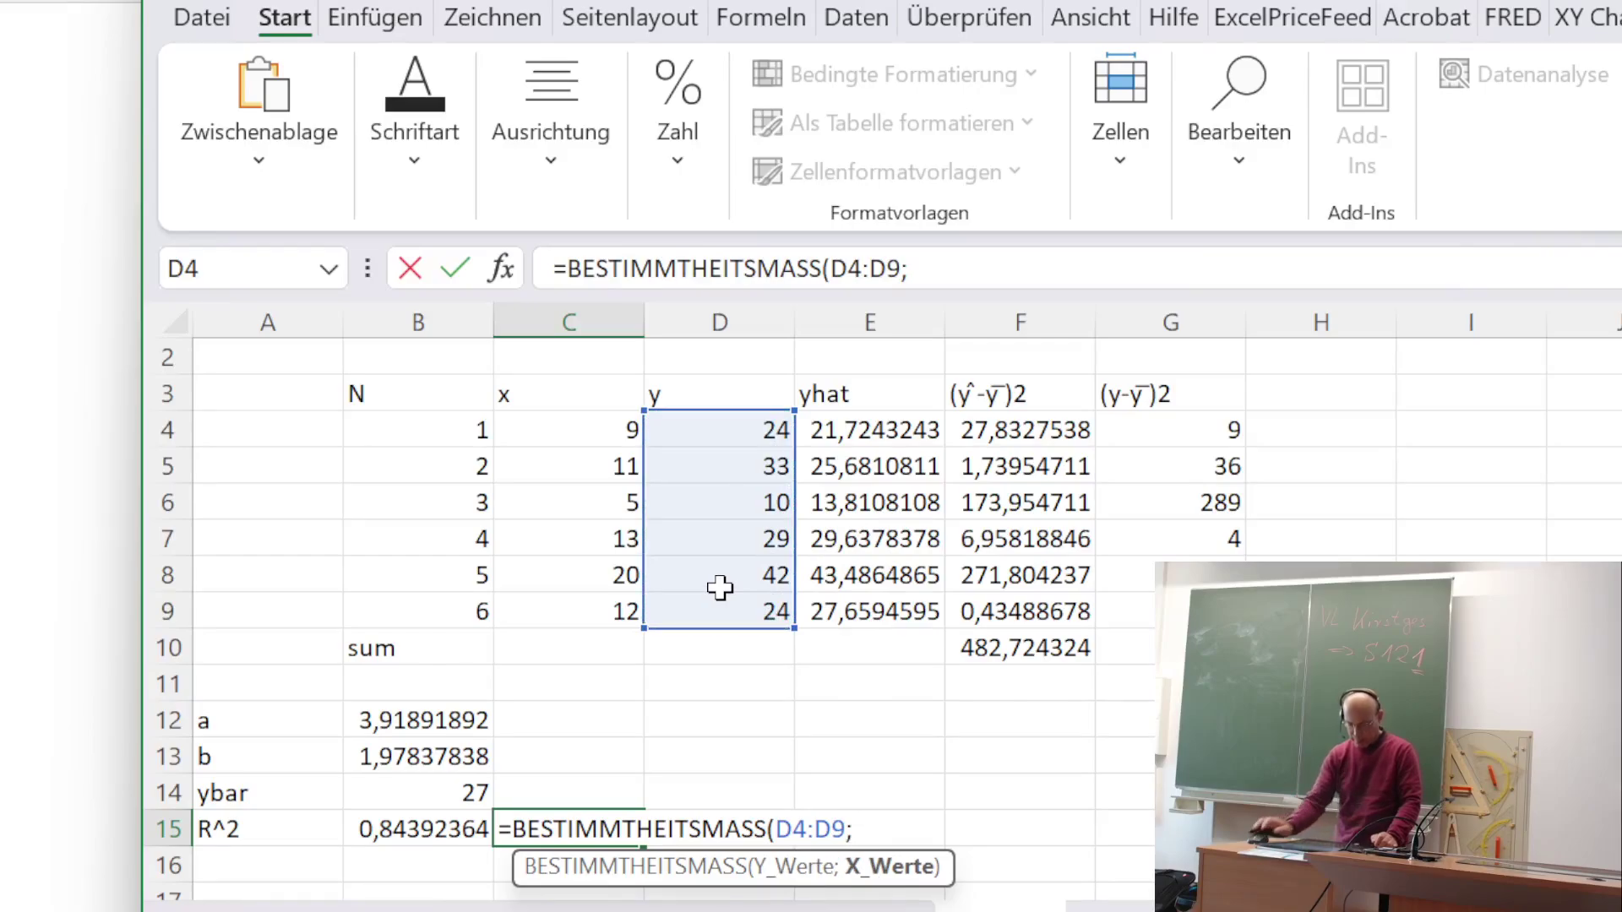
{"action": "left_click_drag", "start_coordinate": [596, 426], "coordinate": [586, 608]}
{"action": "type", "text": ")"}
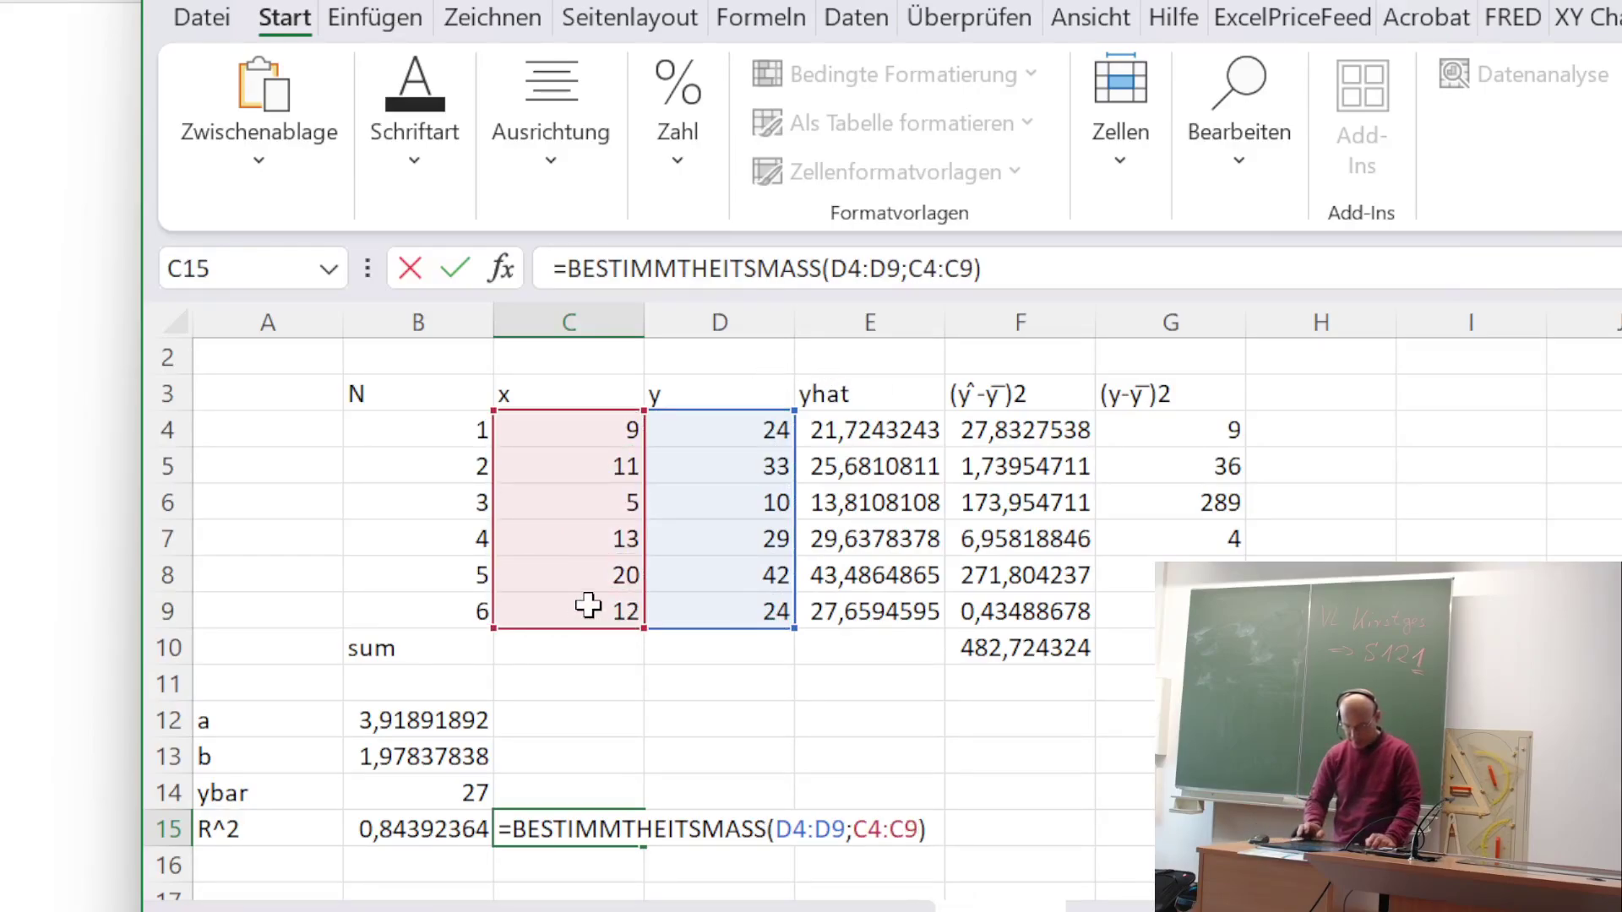
{"action": "key", "text": "Return"}
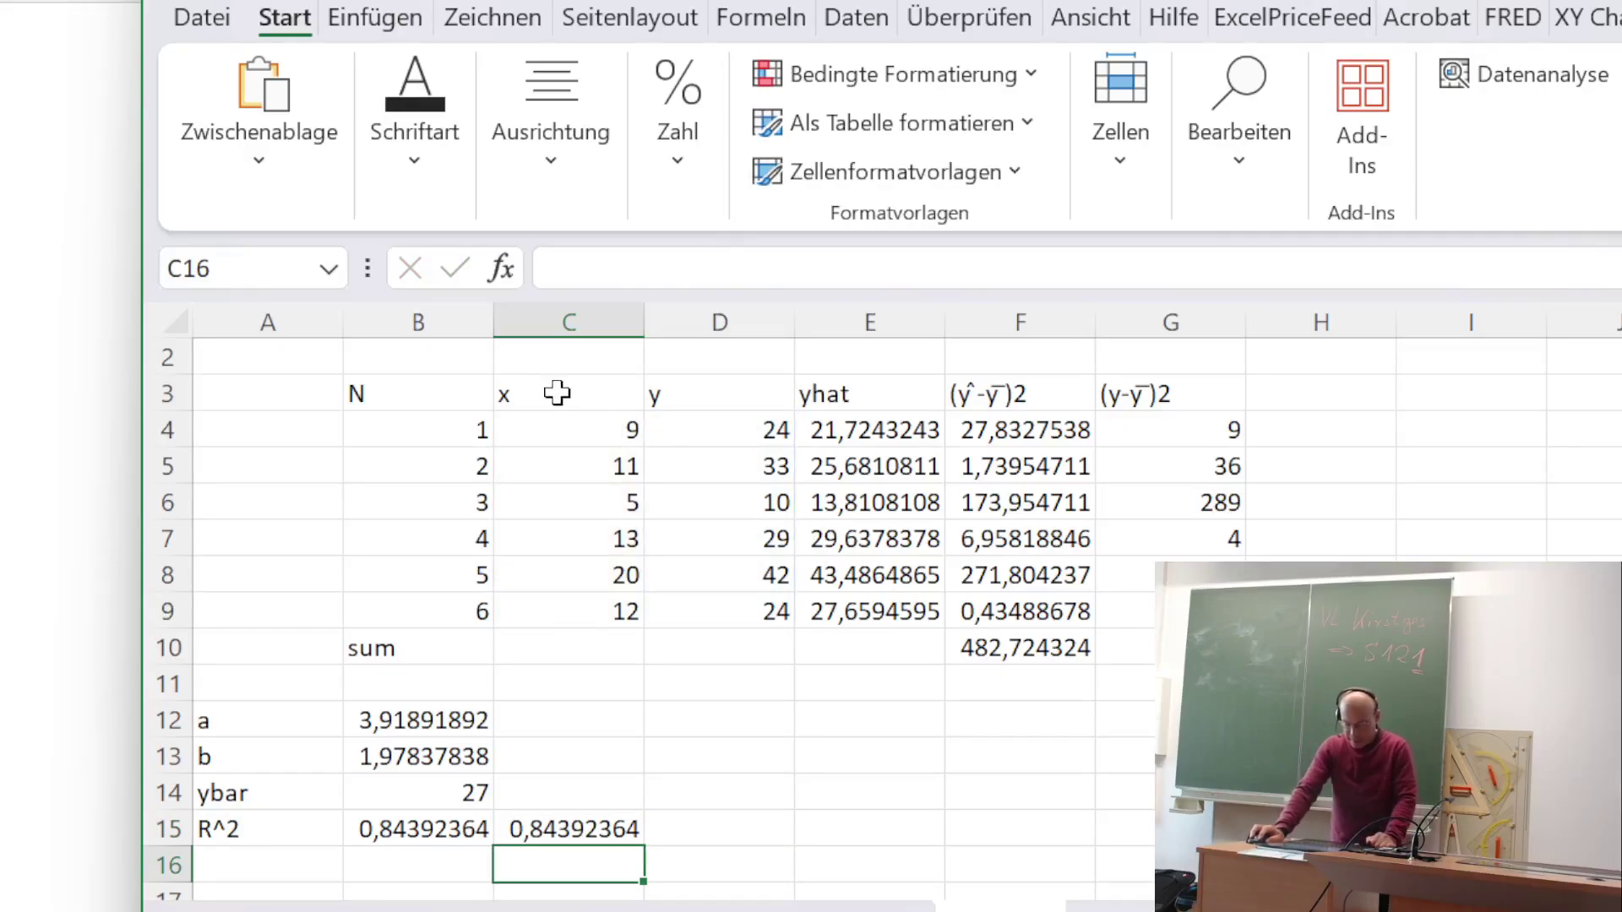
- Insert an XY scatter chart of the x and y data in C3:D9 and move it over columns A to F
{"action": "left_click_drag", "start_coordinate": [556, 392], "coordinate": [686, 603]}
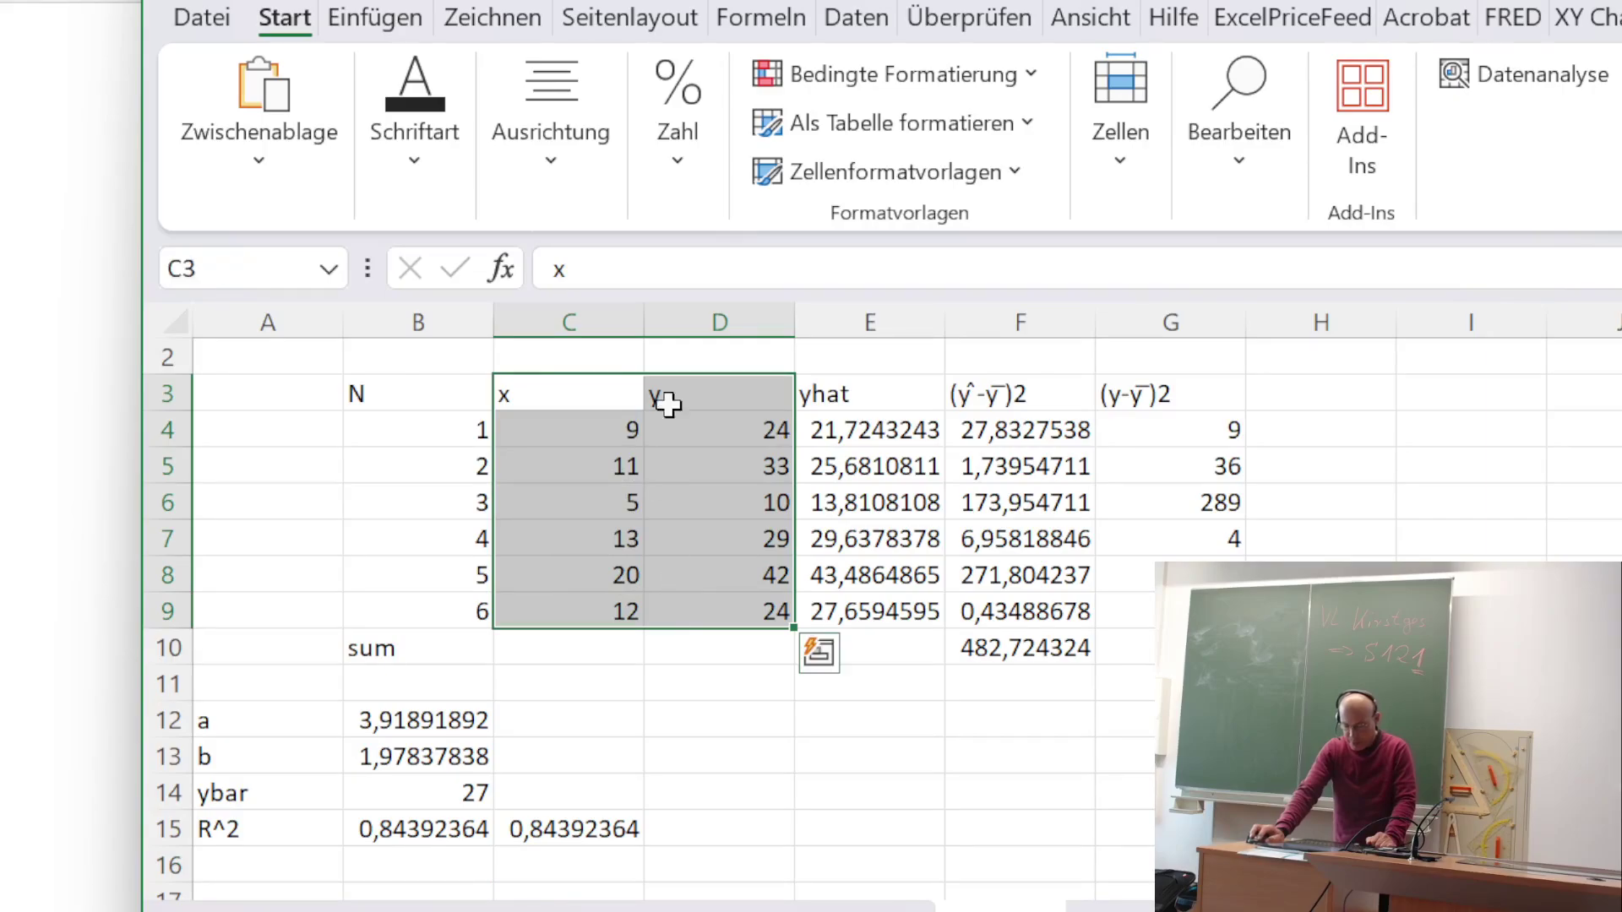
{"action": "left_click", "coordinate": [403, 23]}
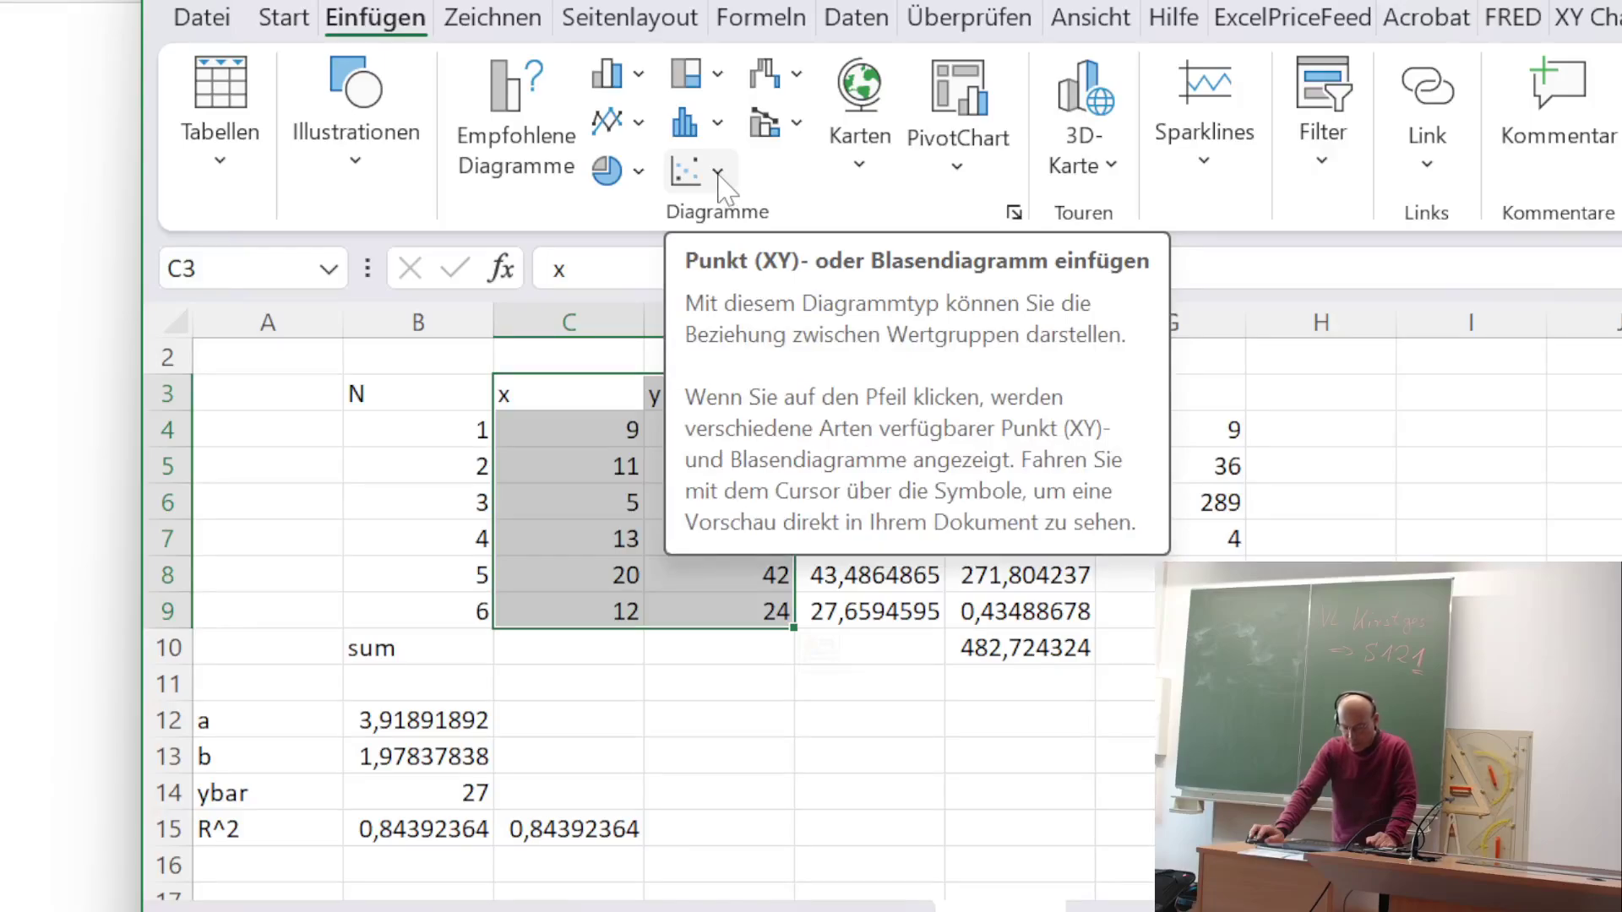
{"action": "left_click", "coordinate": [719, 175]}
{"action": "left_click", "coordinate": [742, 299]}
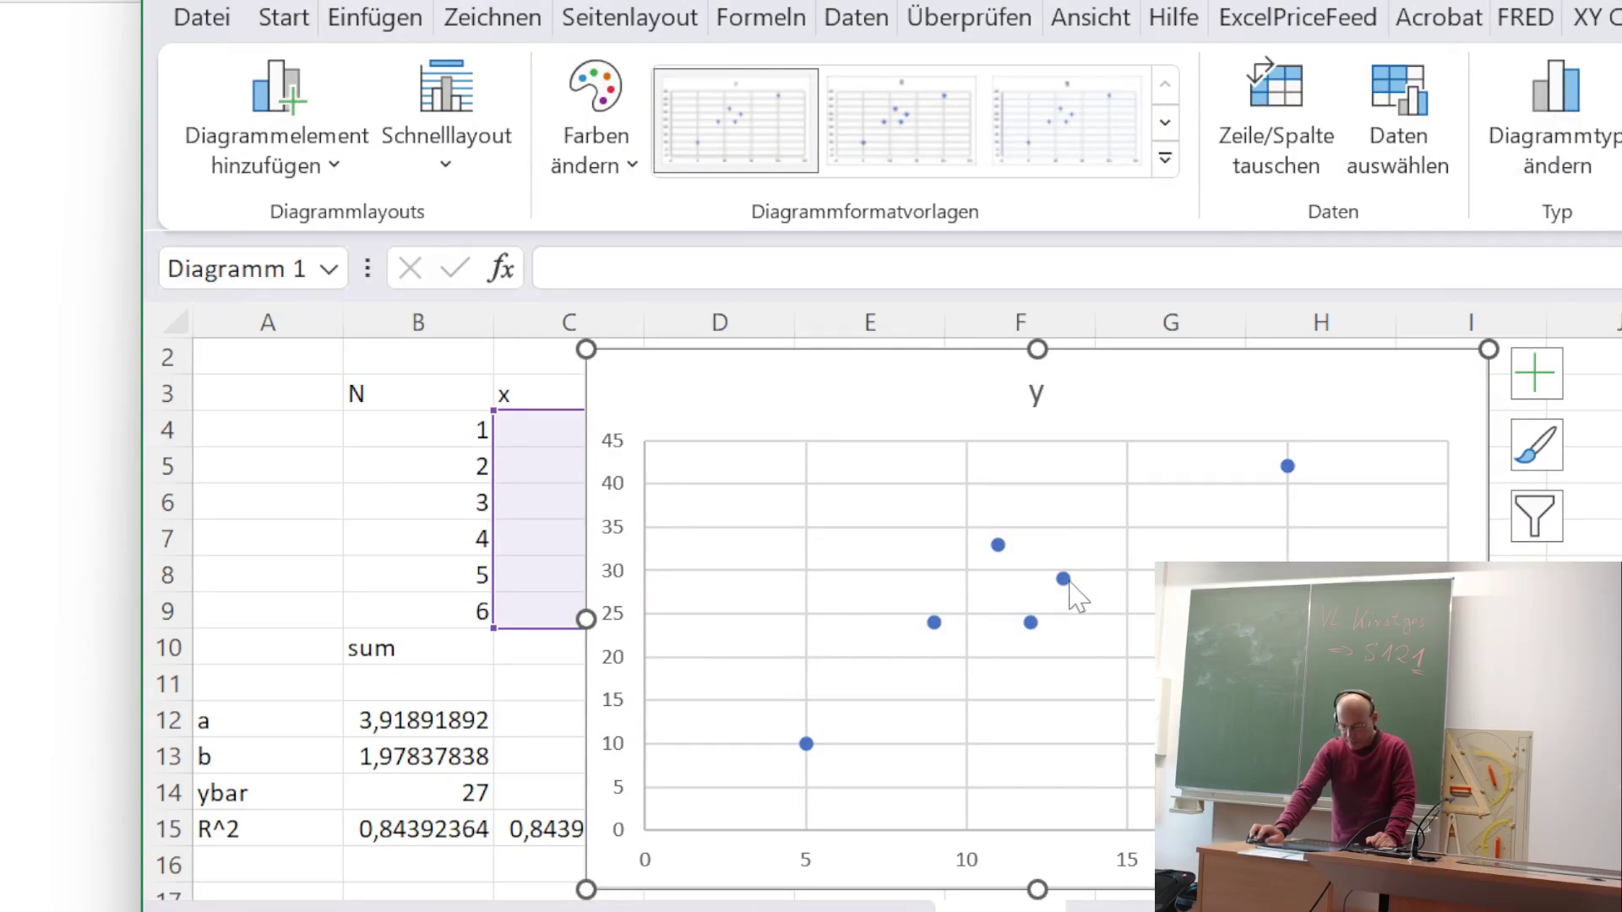
{"action": "left_click", "coordinate": [1064, 579]}
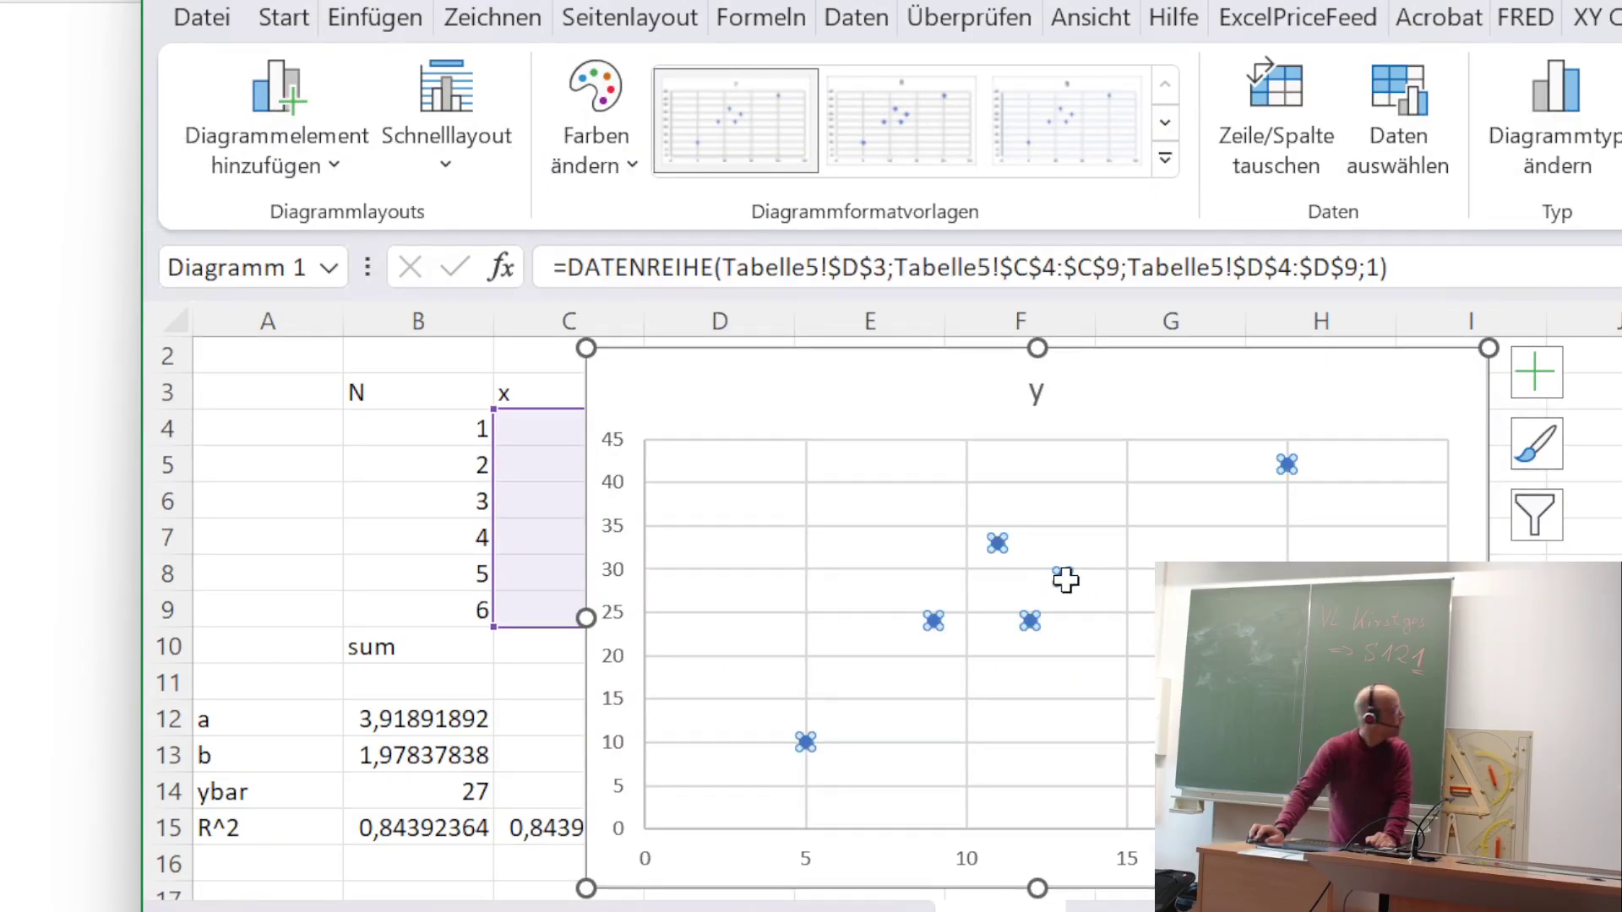
{"action": "left_click_drag", "start_coordinate": [938, 396], "coordinate": [533, 384]}
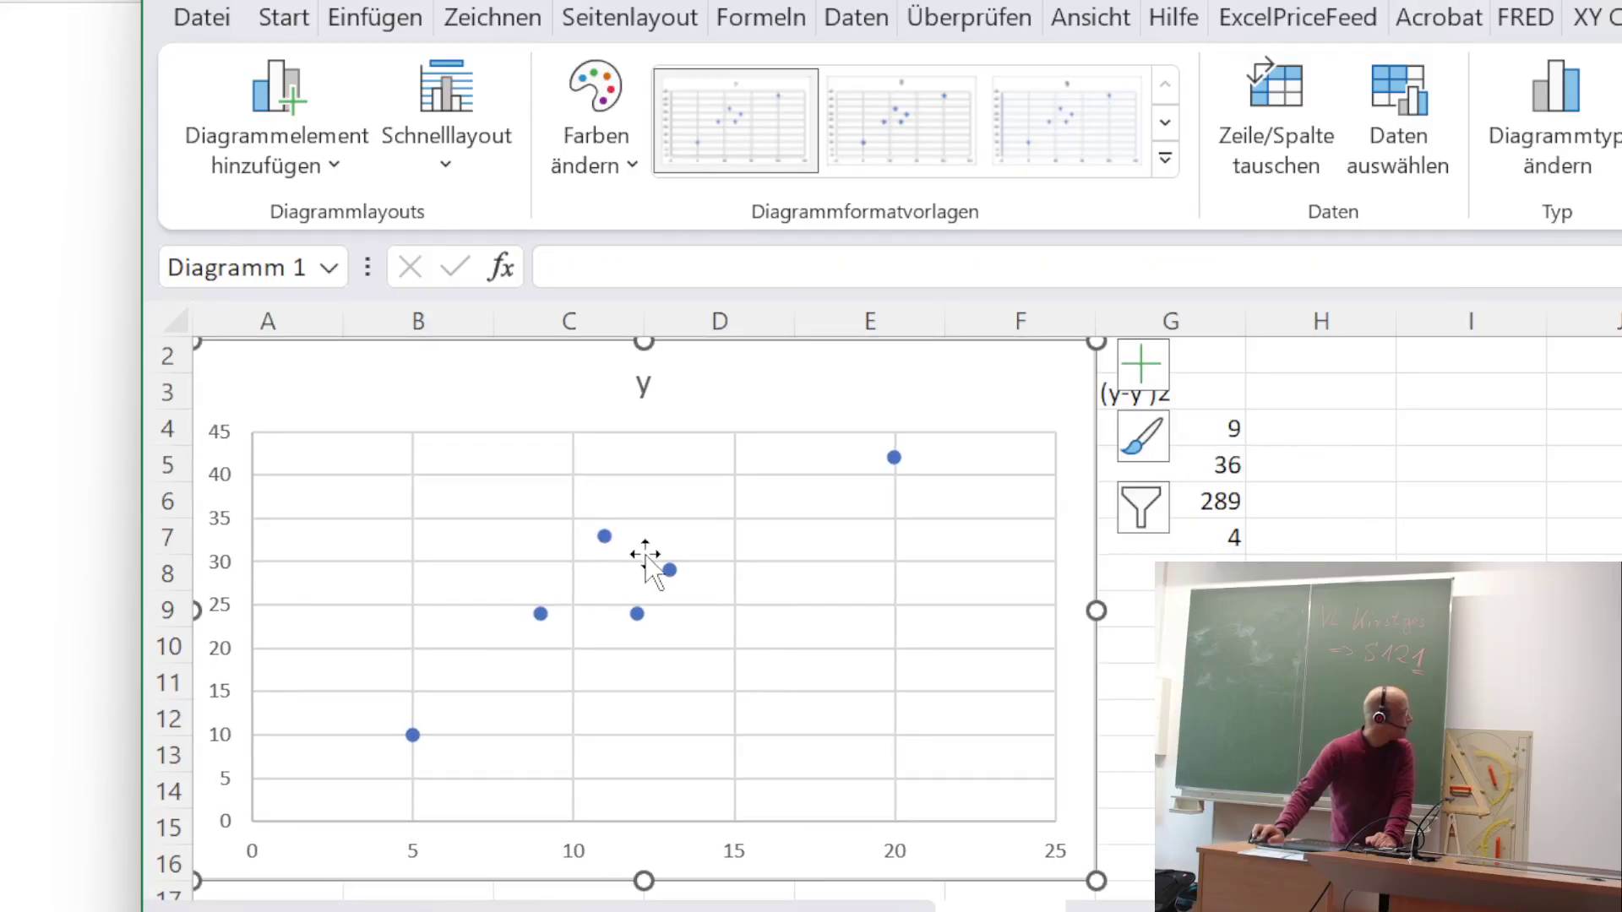
- Select the y data series in the chart and reposition the Excel window over the slide to make room for the series options
{"action": "left_click", "coordinate": [669, 571]}
{"action": "right_click", "coordinate": [669, 571]}
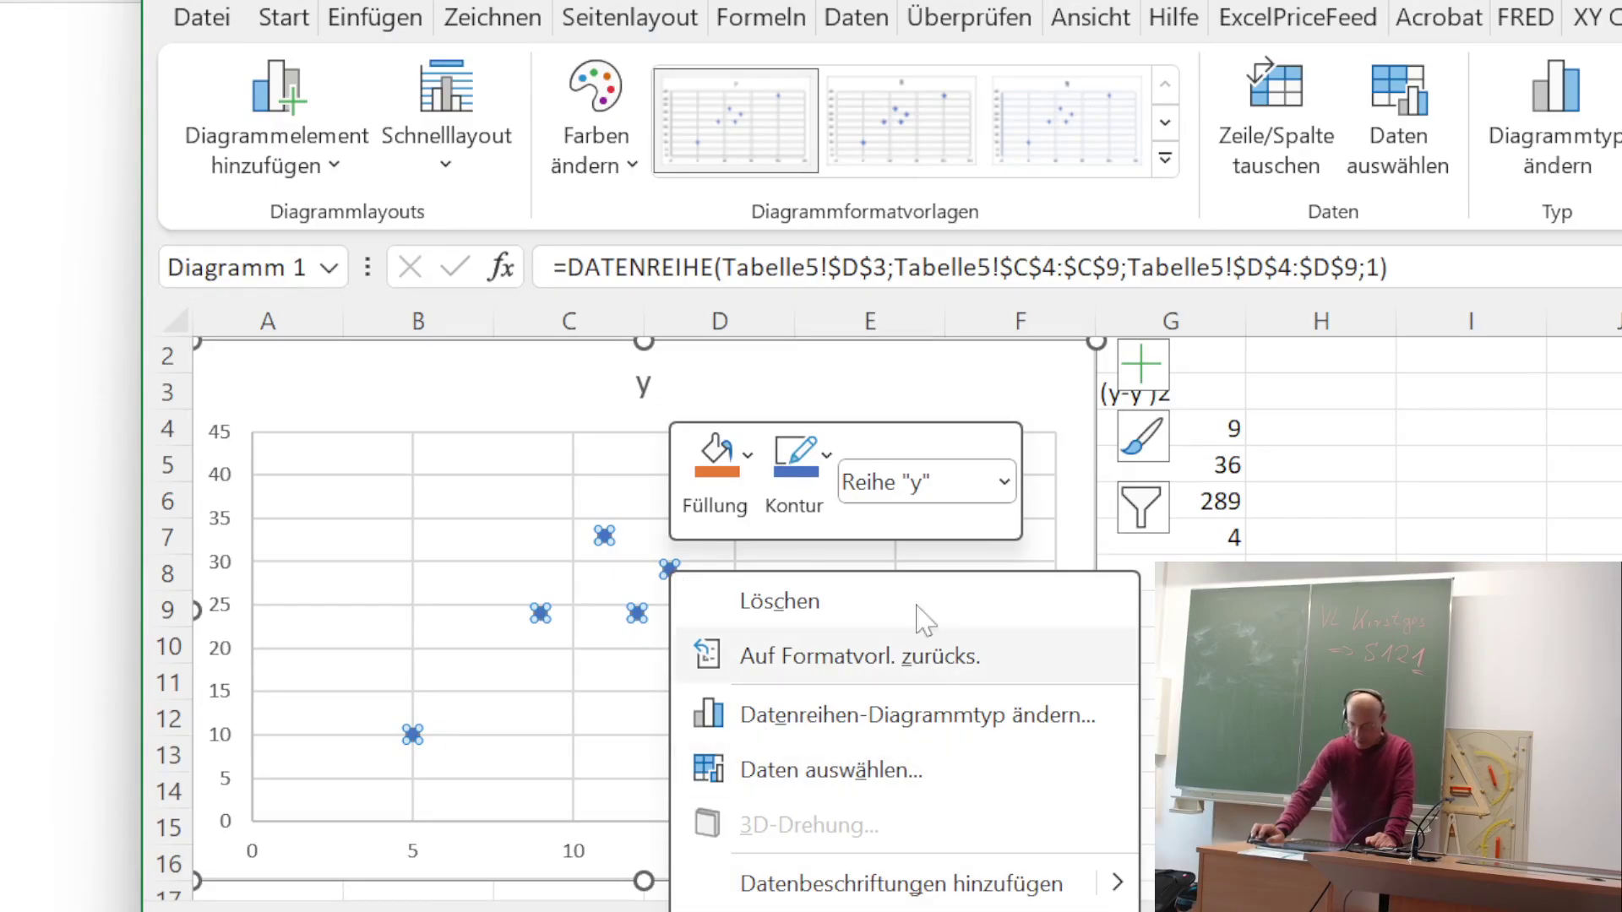
{"action": "key", "text": "Escape"}
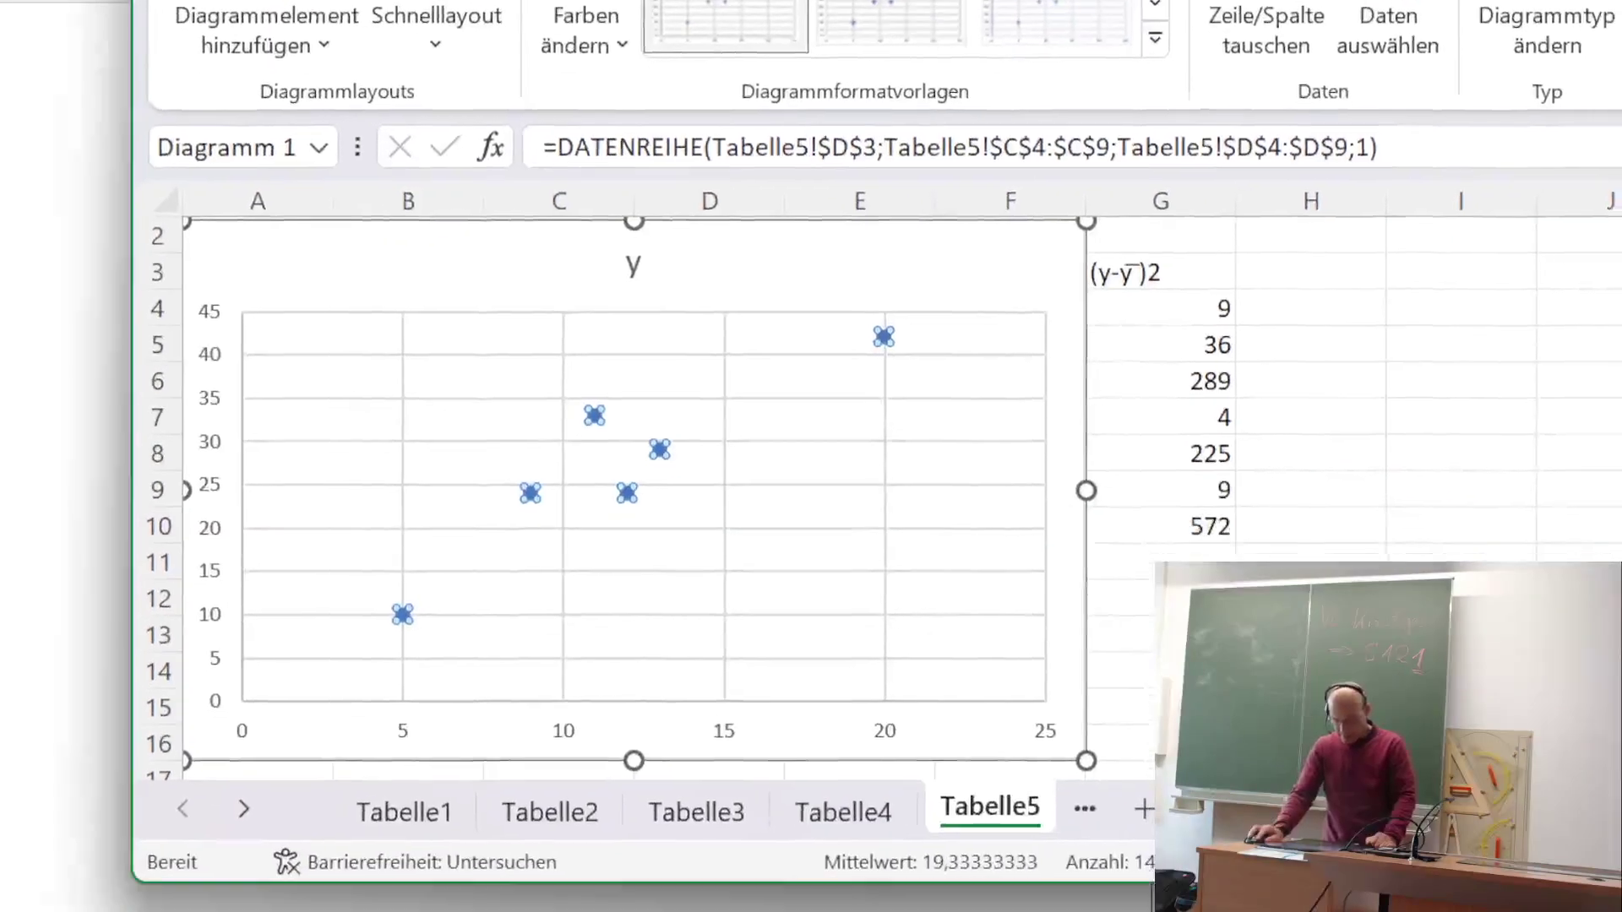
{"action": "key", "text": "alt+Tab"}
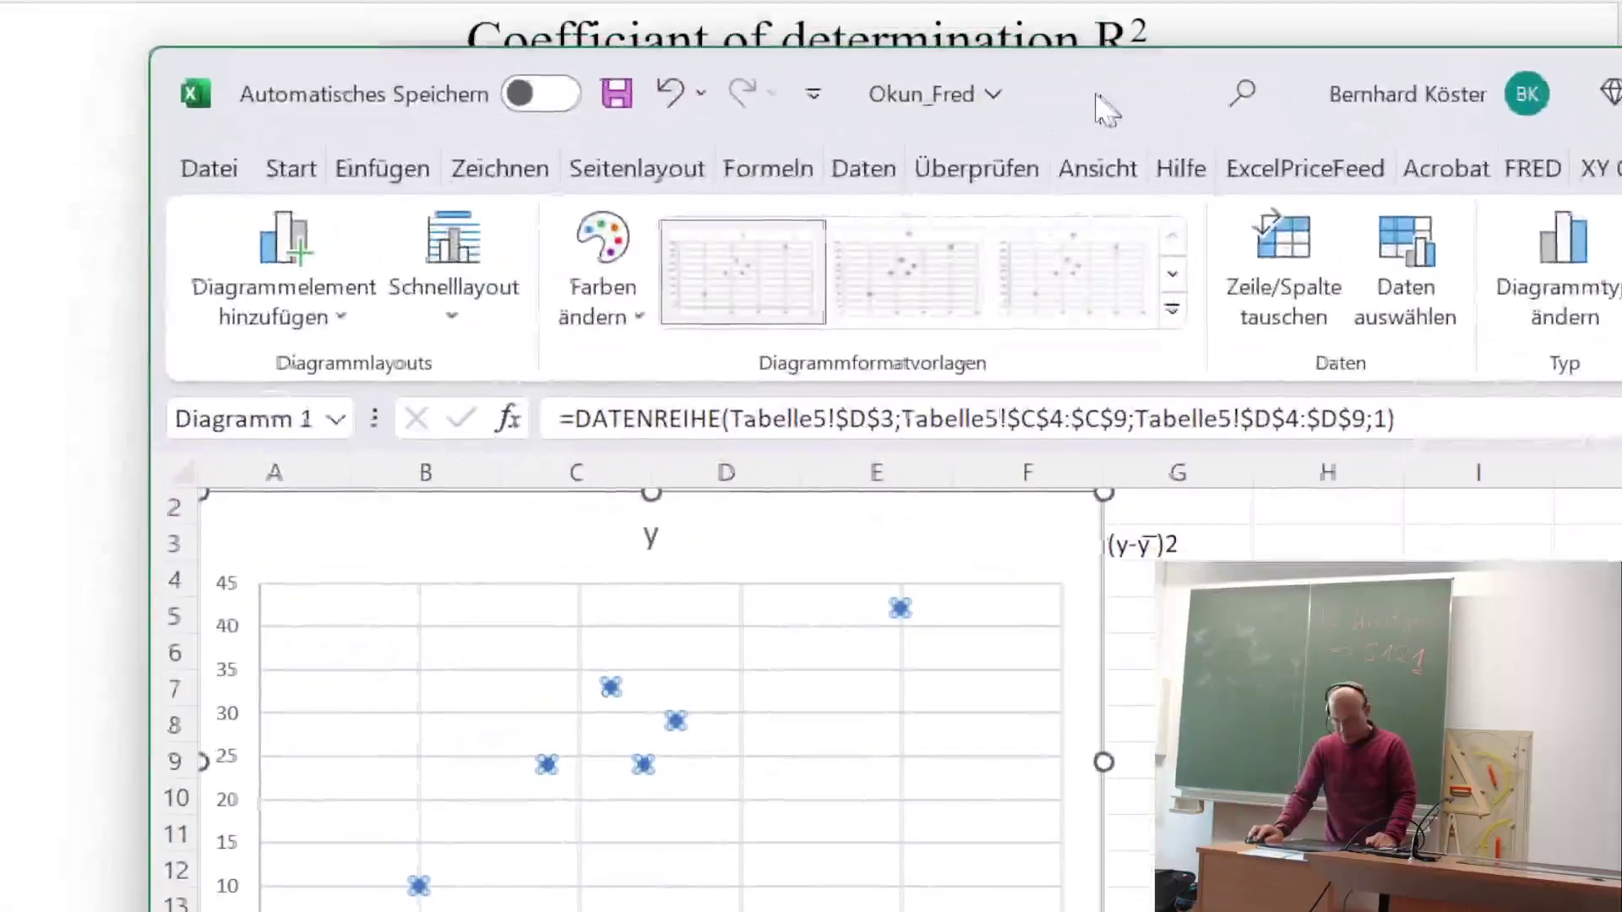
{"action": "key", "text": "alt+Tab"}
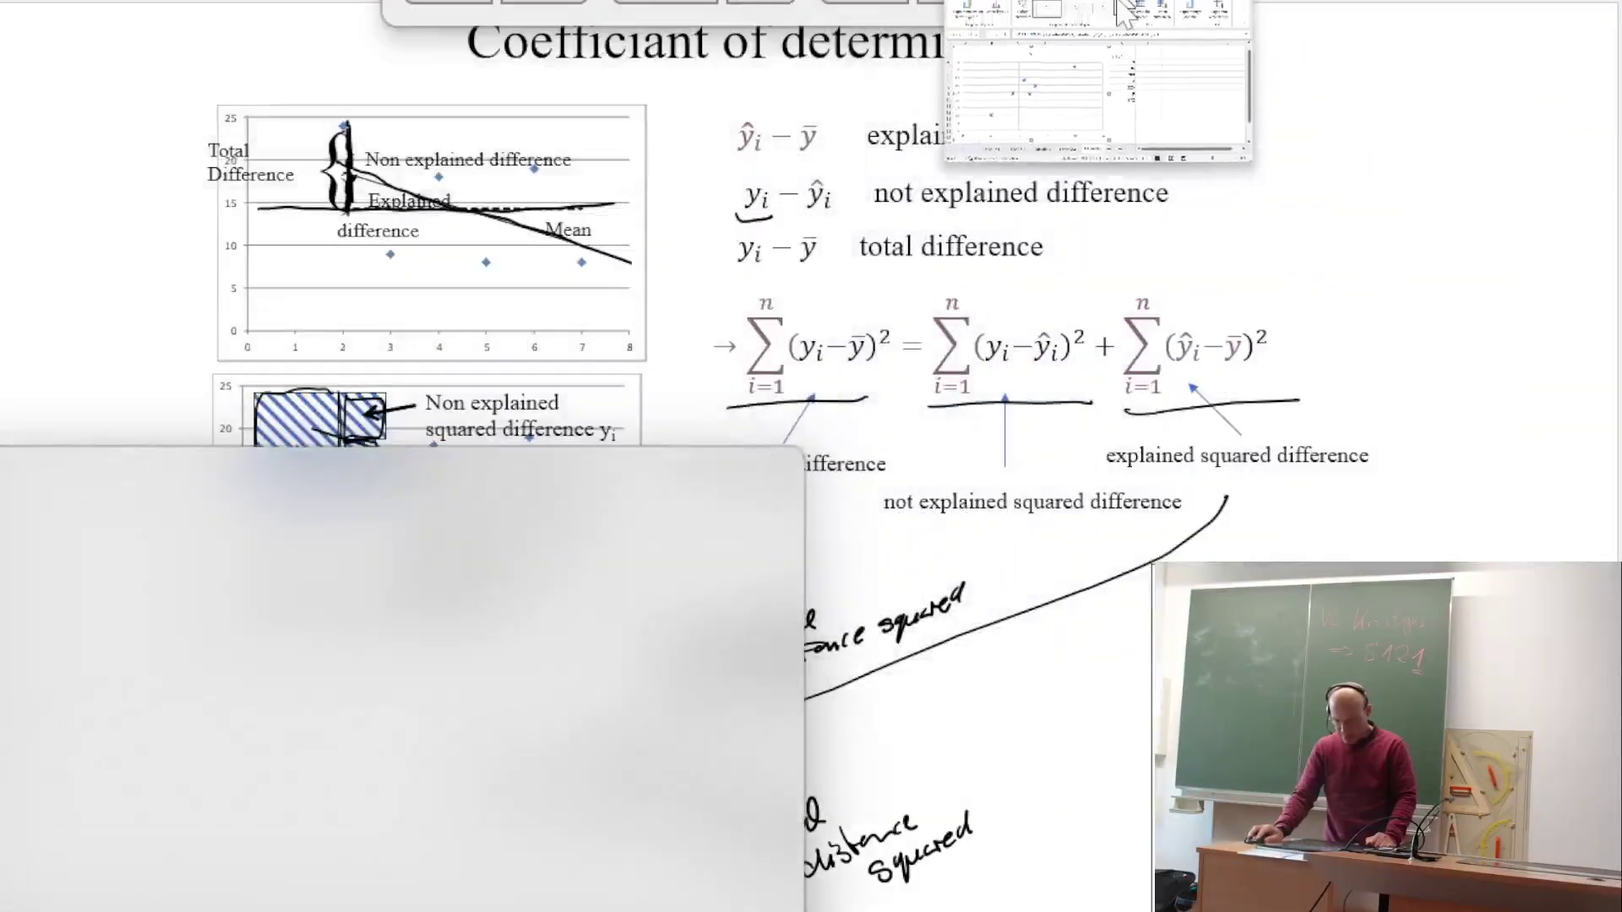
{"action": "key", "text": "alt+Tab"}
{"action": "key", "text": "alt+Tab"}
{"action": "key", "text": "alt+Tab"}
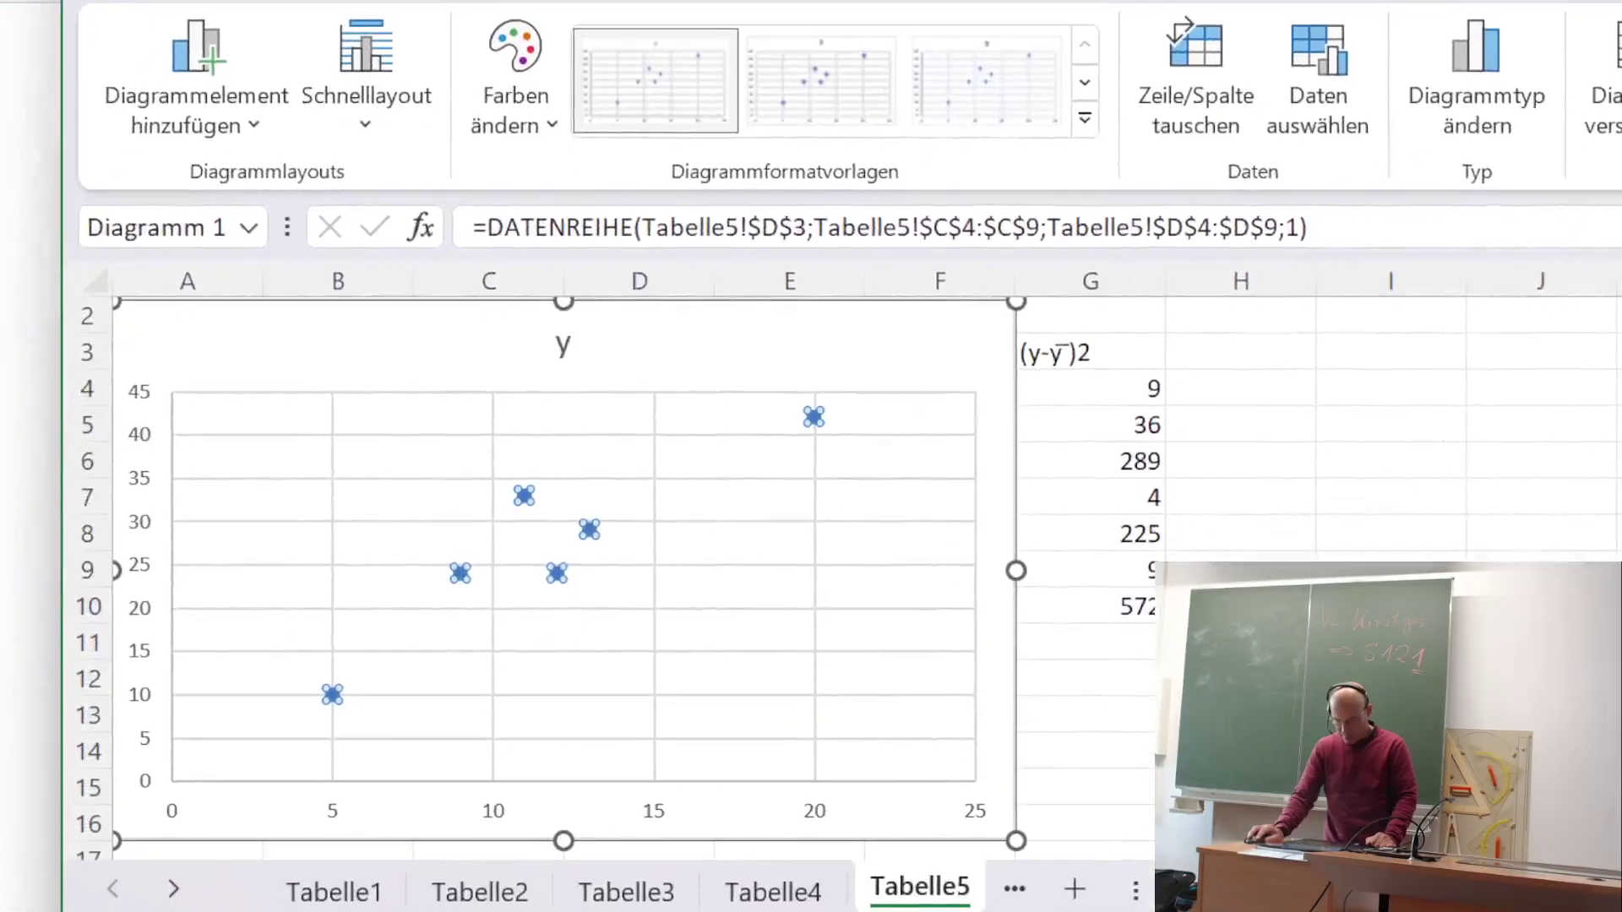
- Add a linear trendline to the y series and display its equation and R² on the chart
{"action": "right_click", "coordinate": [591, 528]}
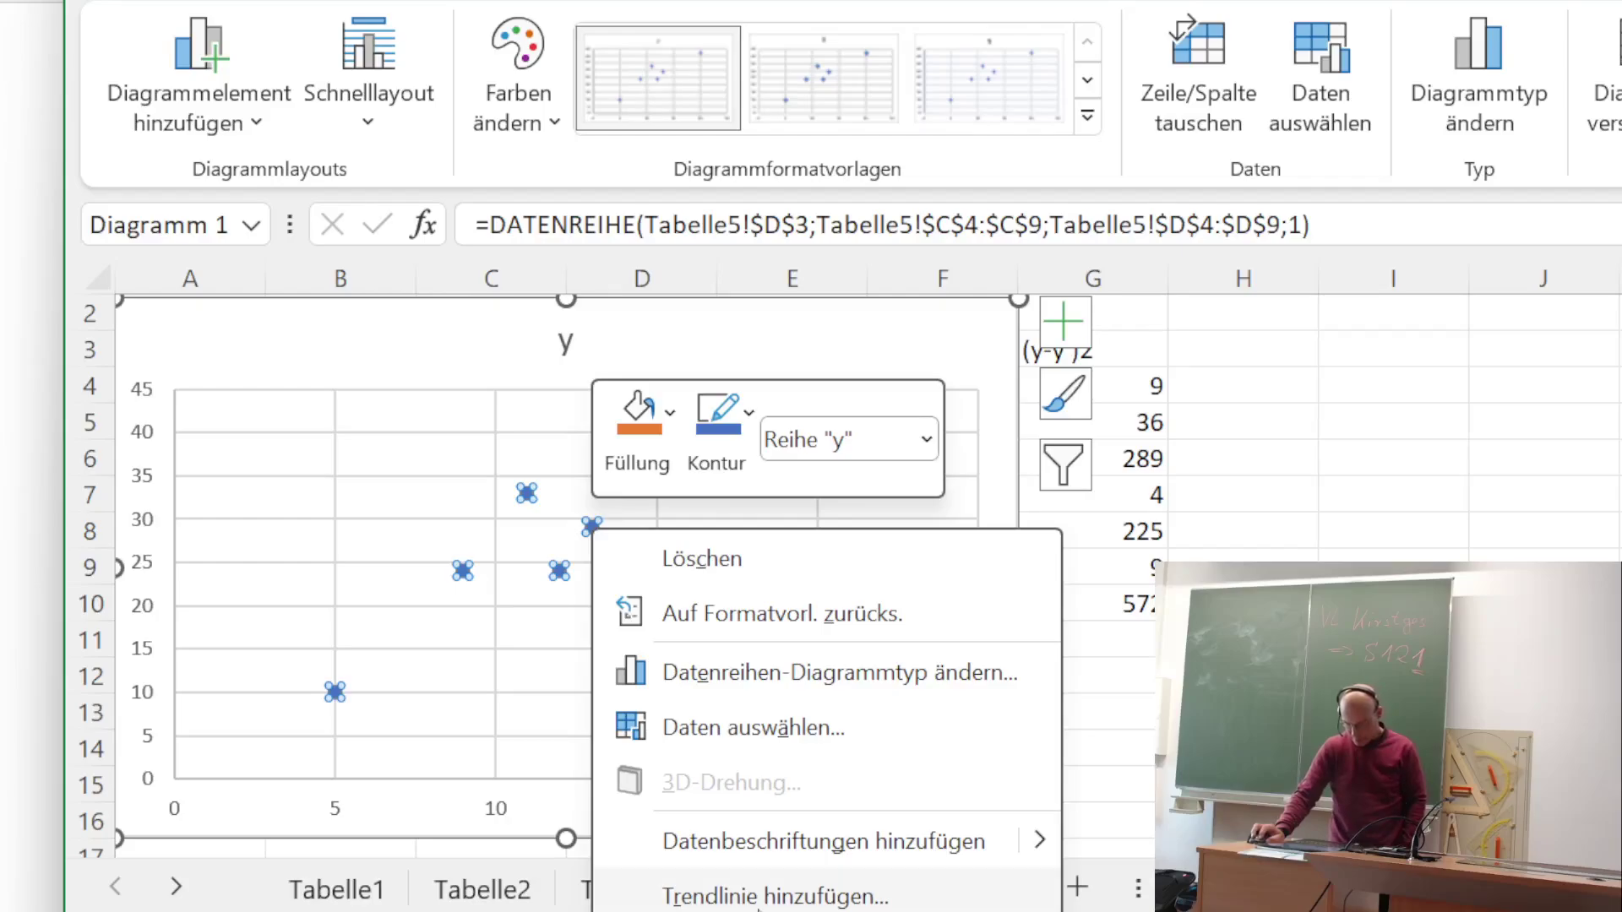
{"action": "left_click", "coordinate": [767, 897]}
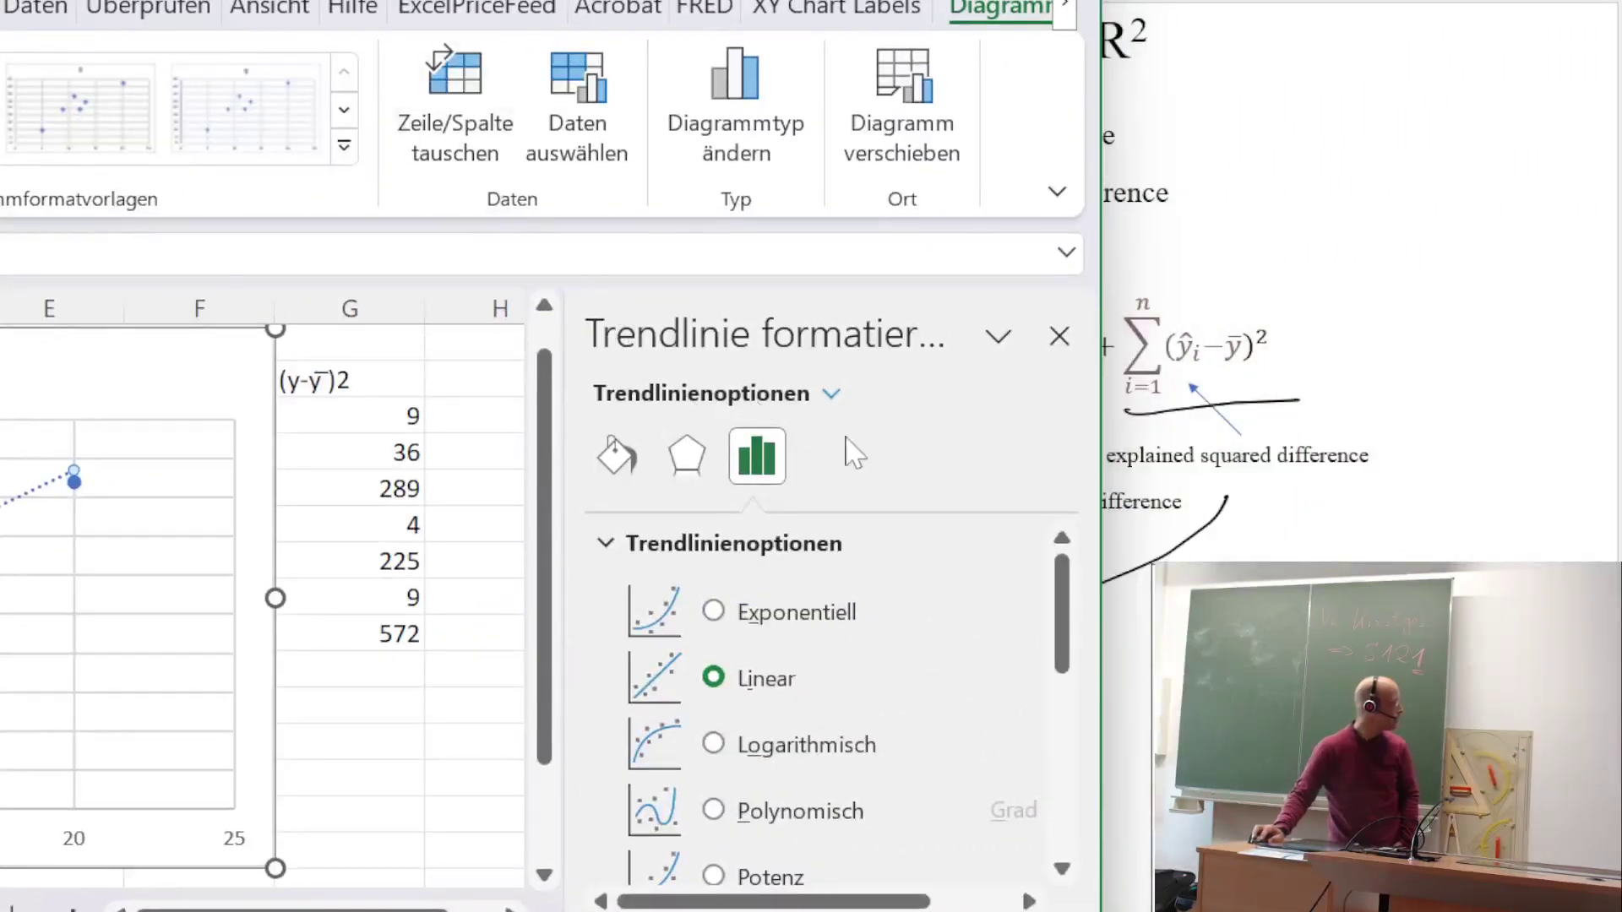
{"action": "left_click_drag", "start_coordinate": [1073, 619], "coordinate": [980, 870]}
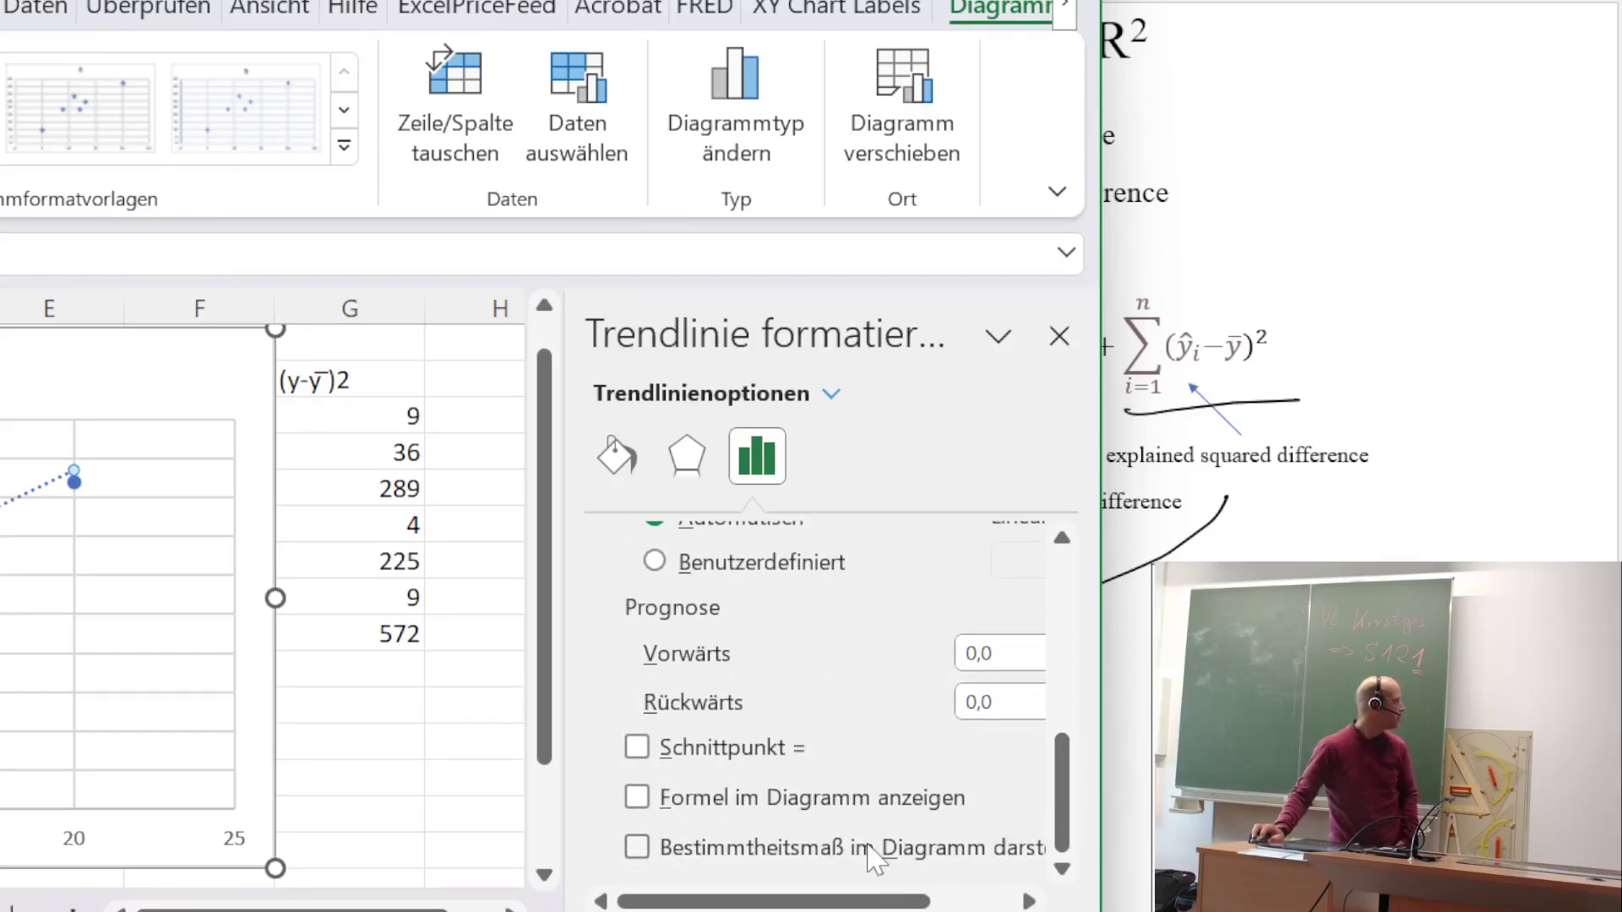
{"action": "left_click", "coordinate": [639, 799]}
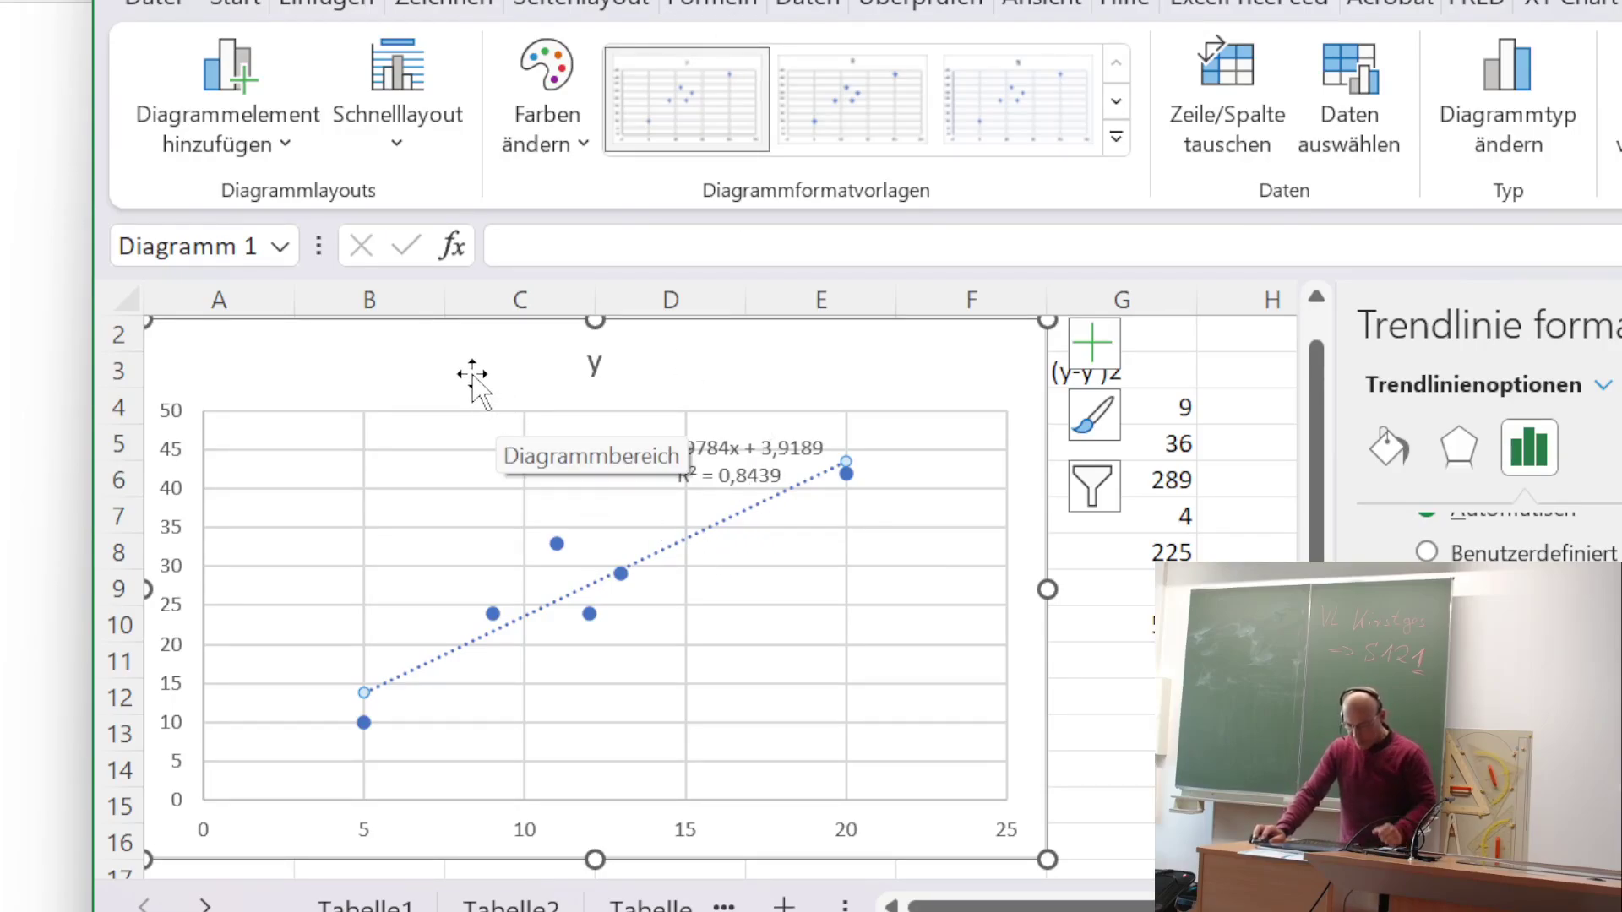
- Move the chart over columns D to I to uncover the calculated results, and select A12:C15 for comparison with the trendline
{"action": "left_click_drag", "start_coordinate": [472, 375], "coordinate": [960, 351]}
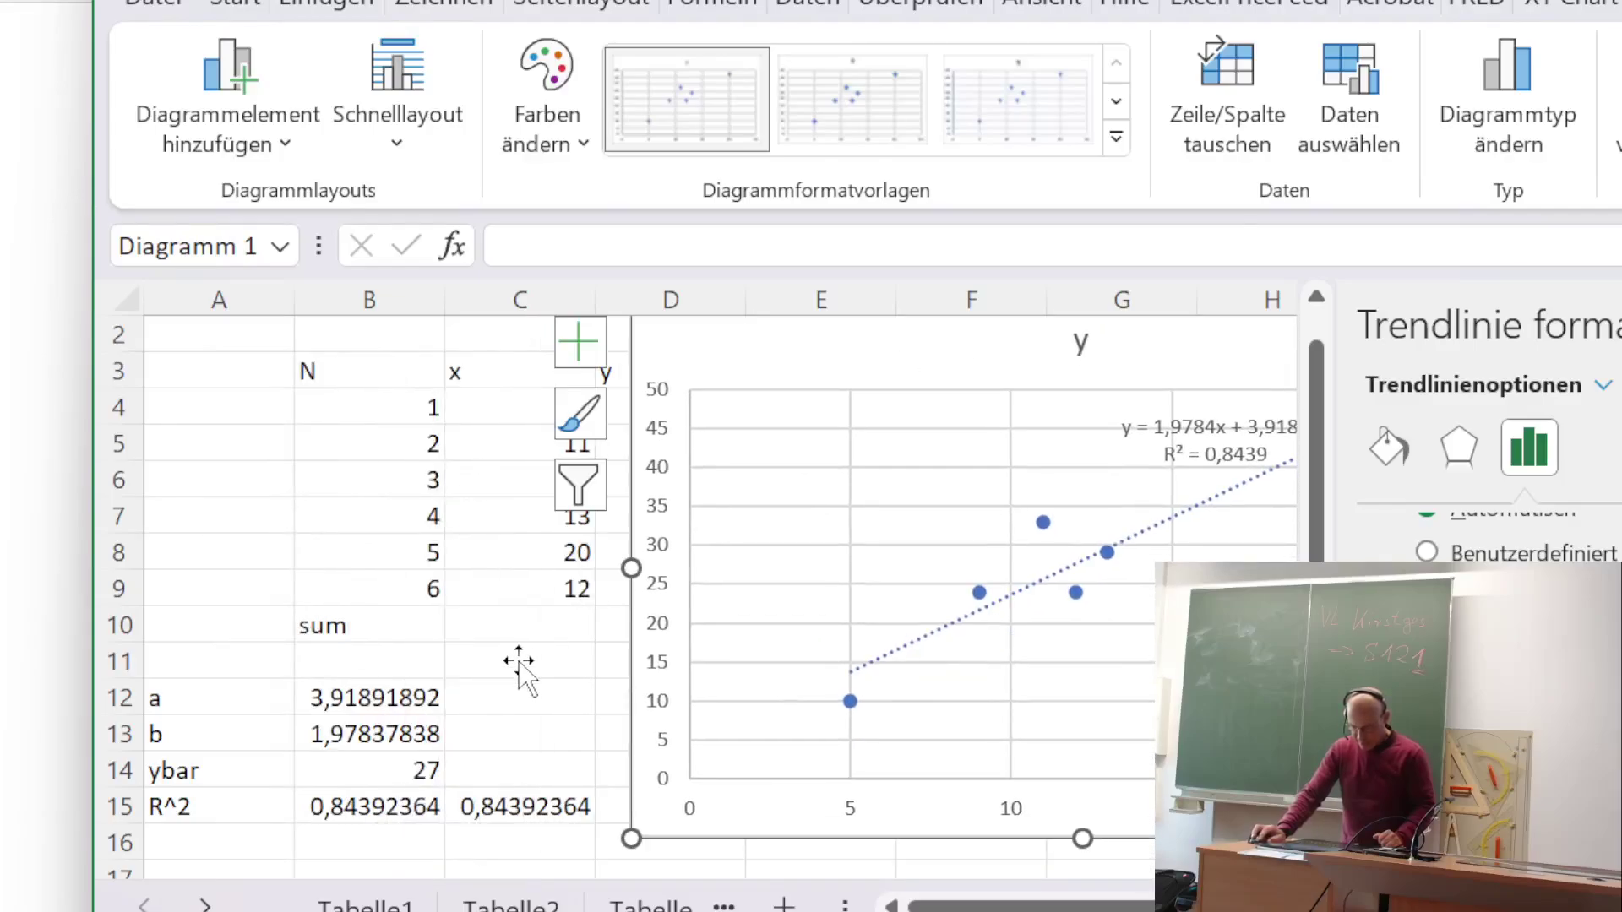
{"action": "left_click_drag", "start_coordinate": [228, 698], "coordinate": [507, 808]}
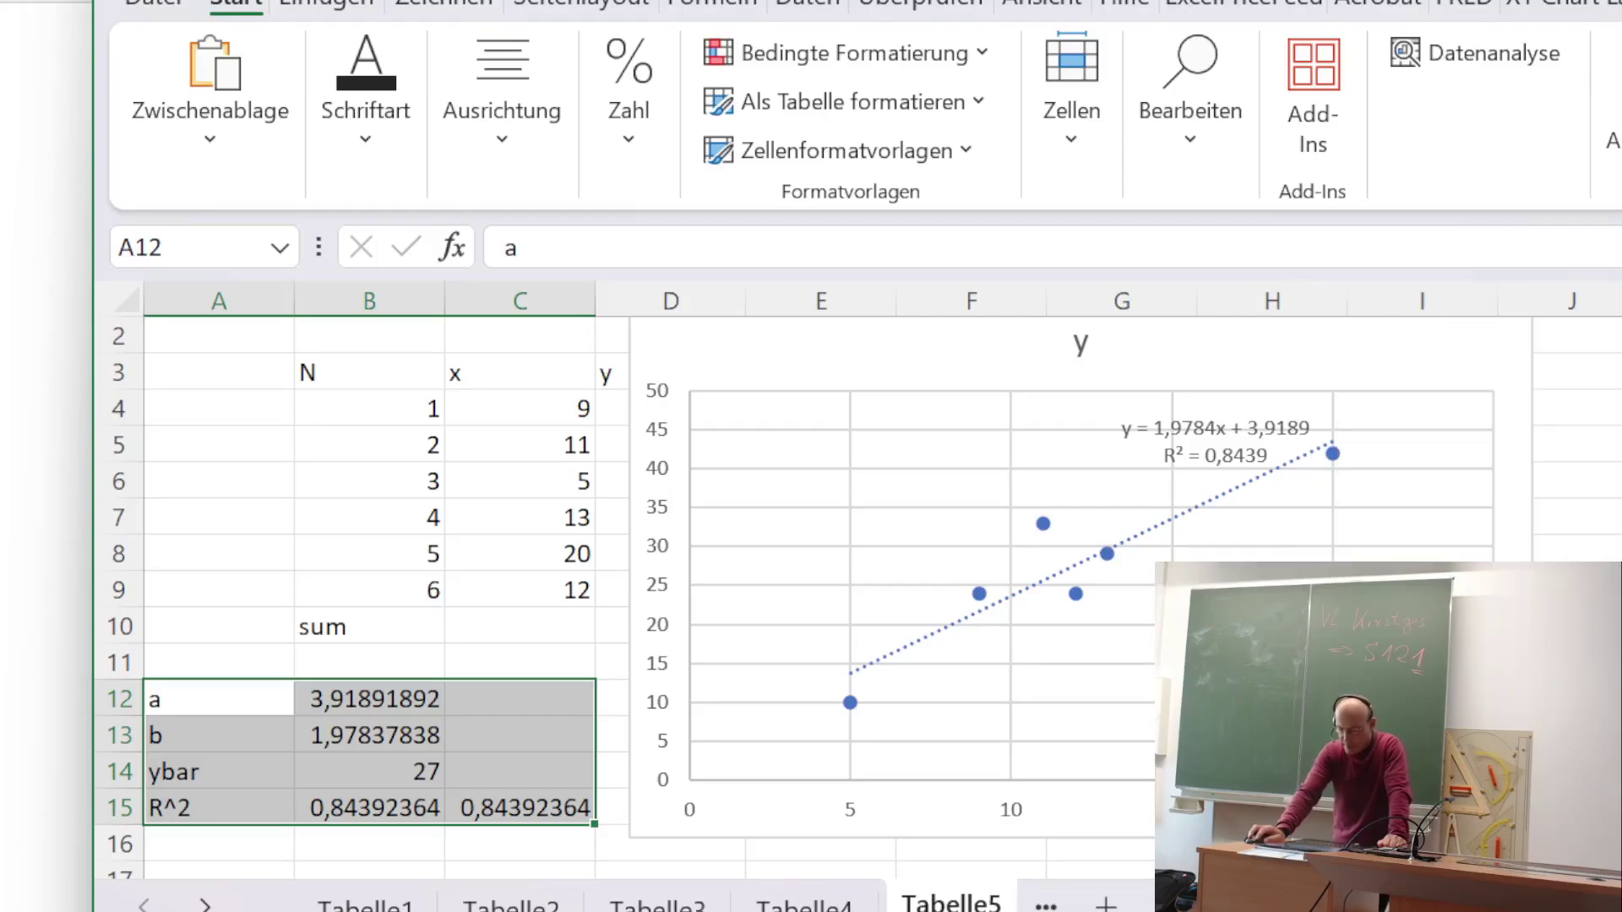
- Switch to the presentation and advance to the slide on the interpretation of R²
{"action": "key", "text": "alt+Tab"}
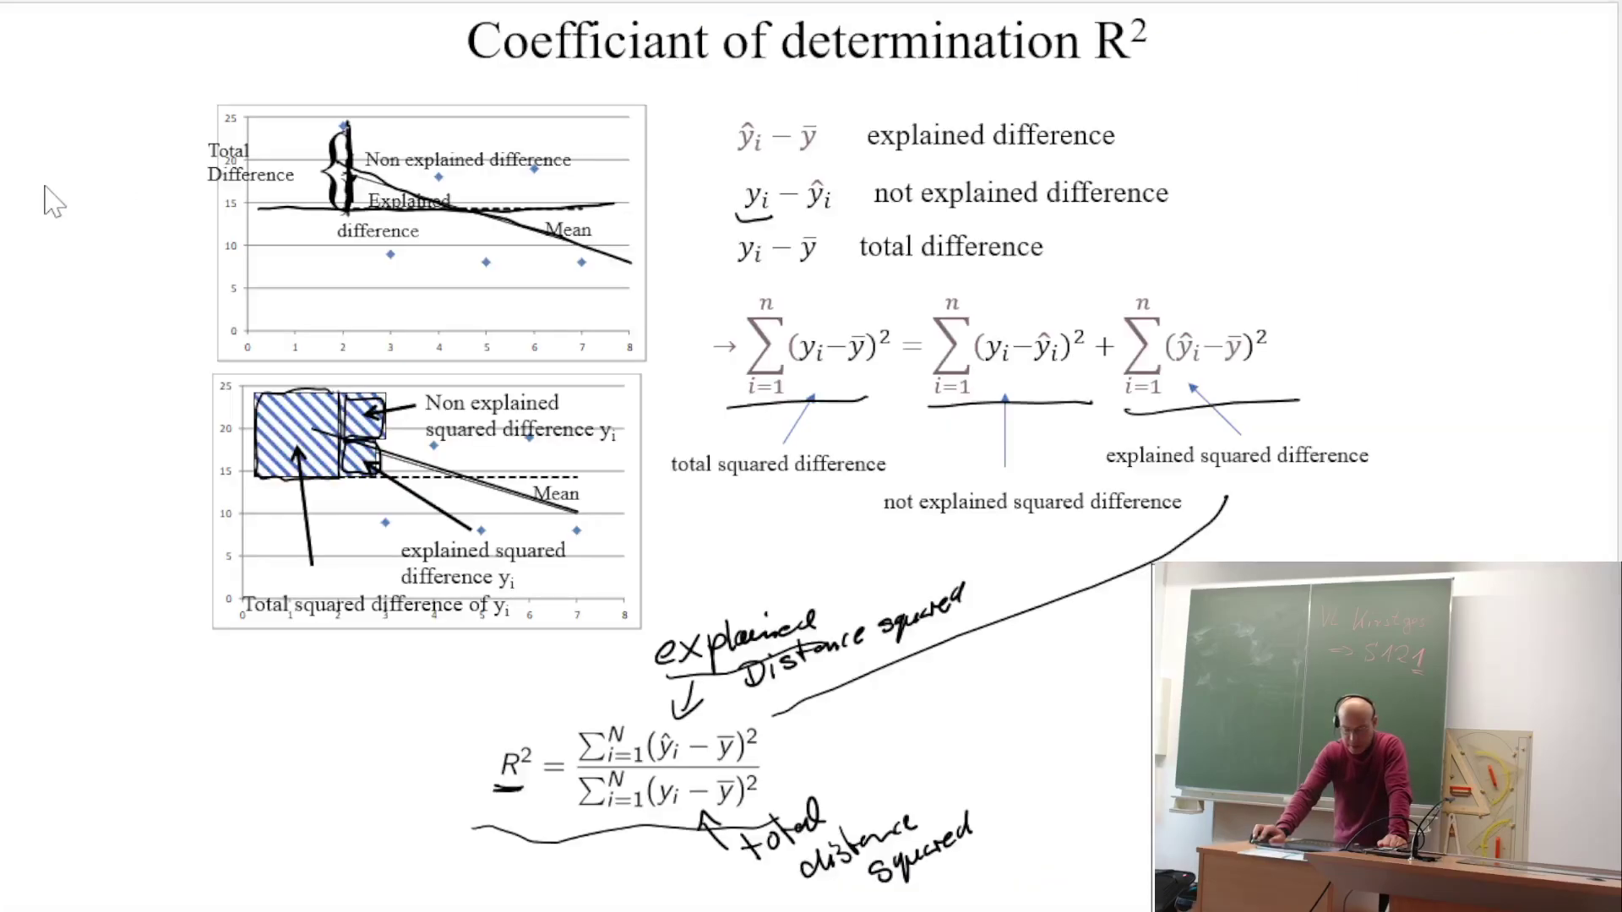
{"action": "key", "text": "Page_Down"}
{"action": "key", "text": "Page_Down"}
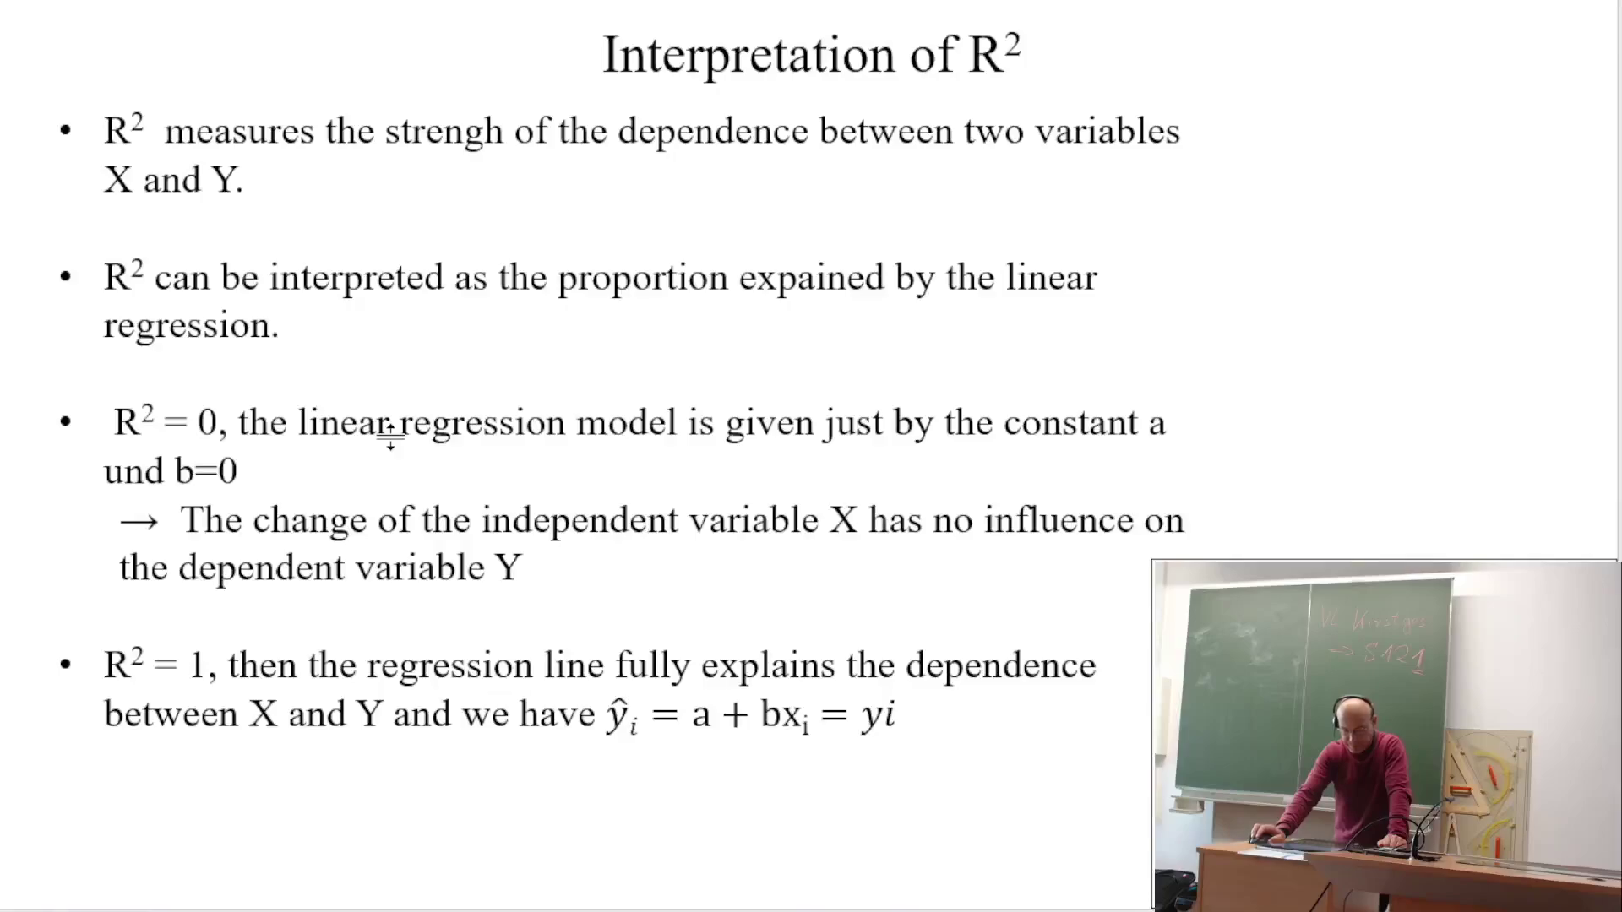
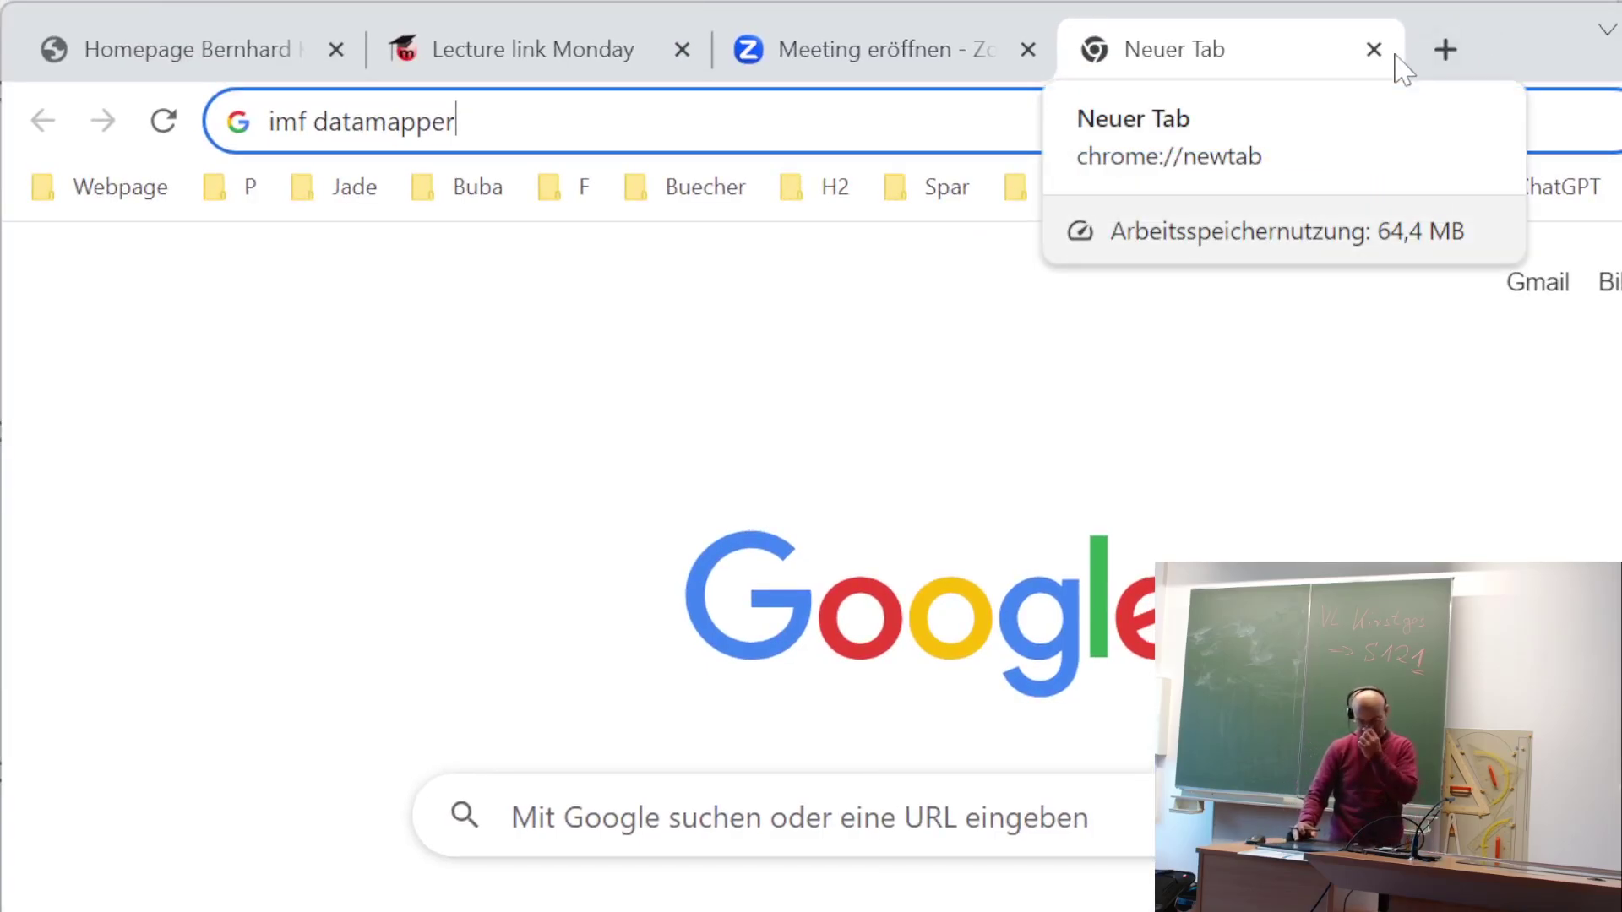
- Search the web for imf datamapper, open the World Economic Outlook real GDP growth page and compare it with the slide's data source link
{"action": "key", "text": "Return"}
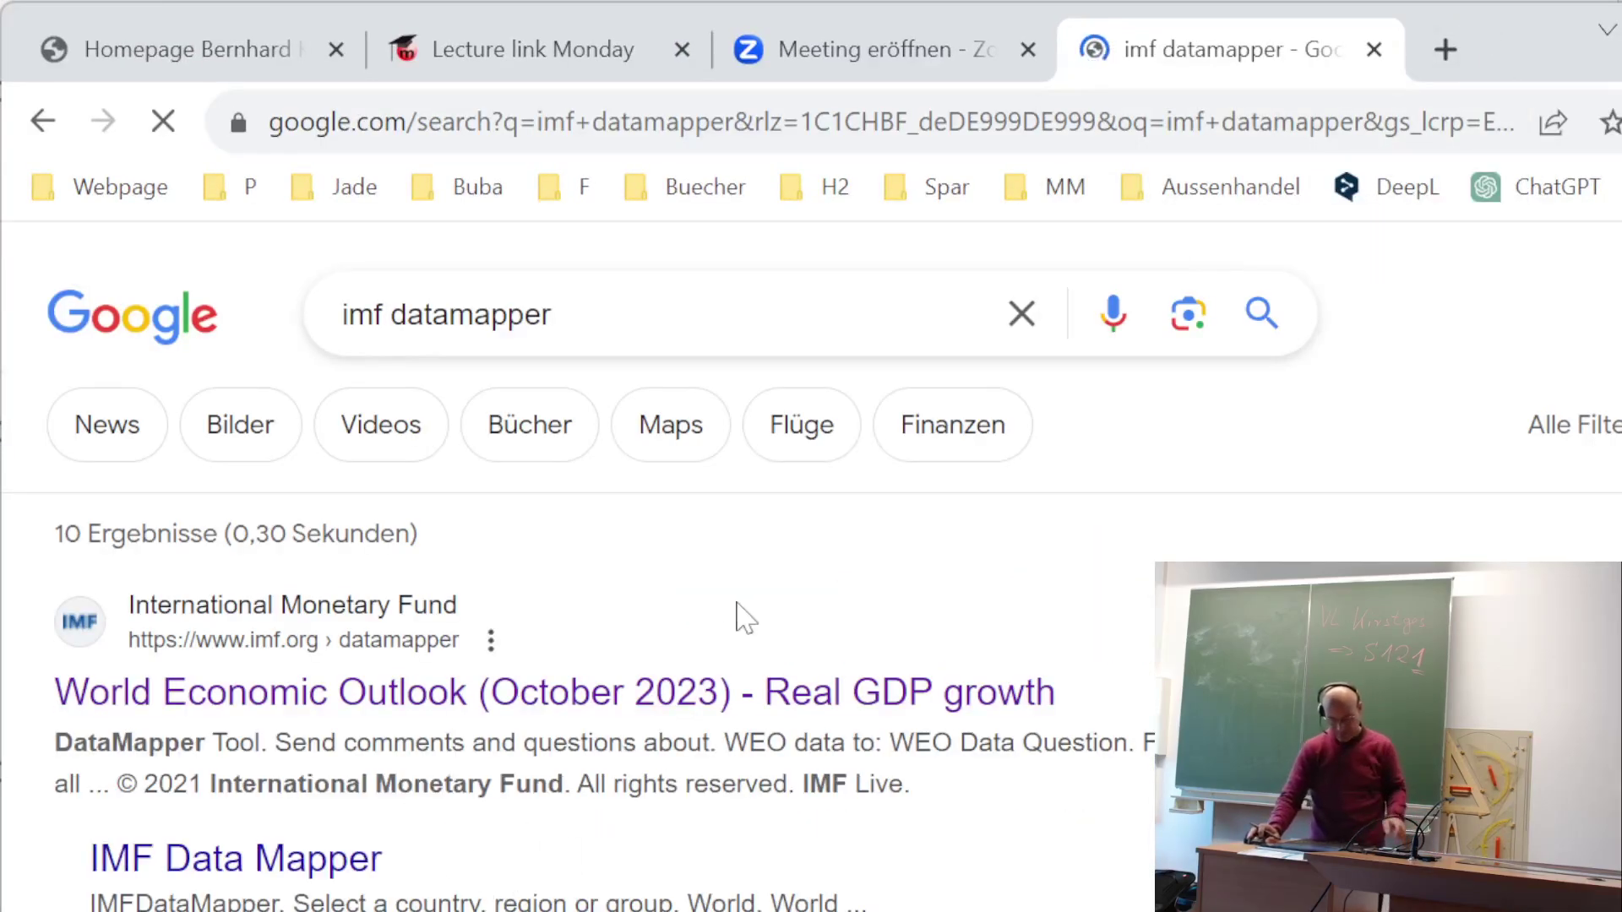
{"action": "left_click", "coordinate": [614, 691]}
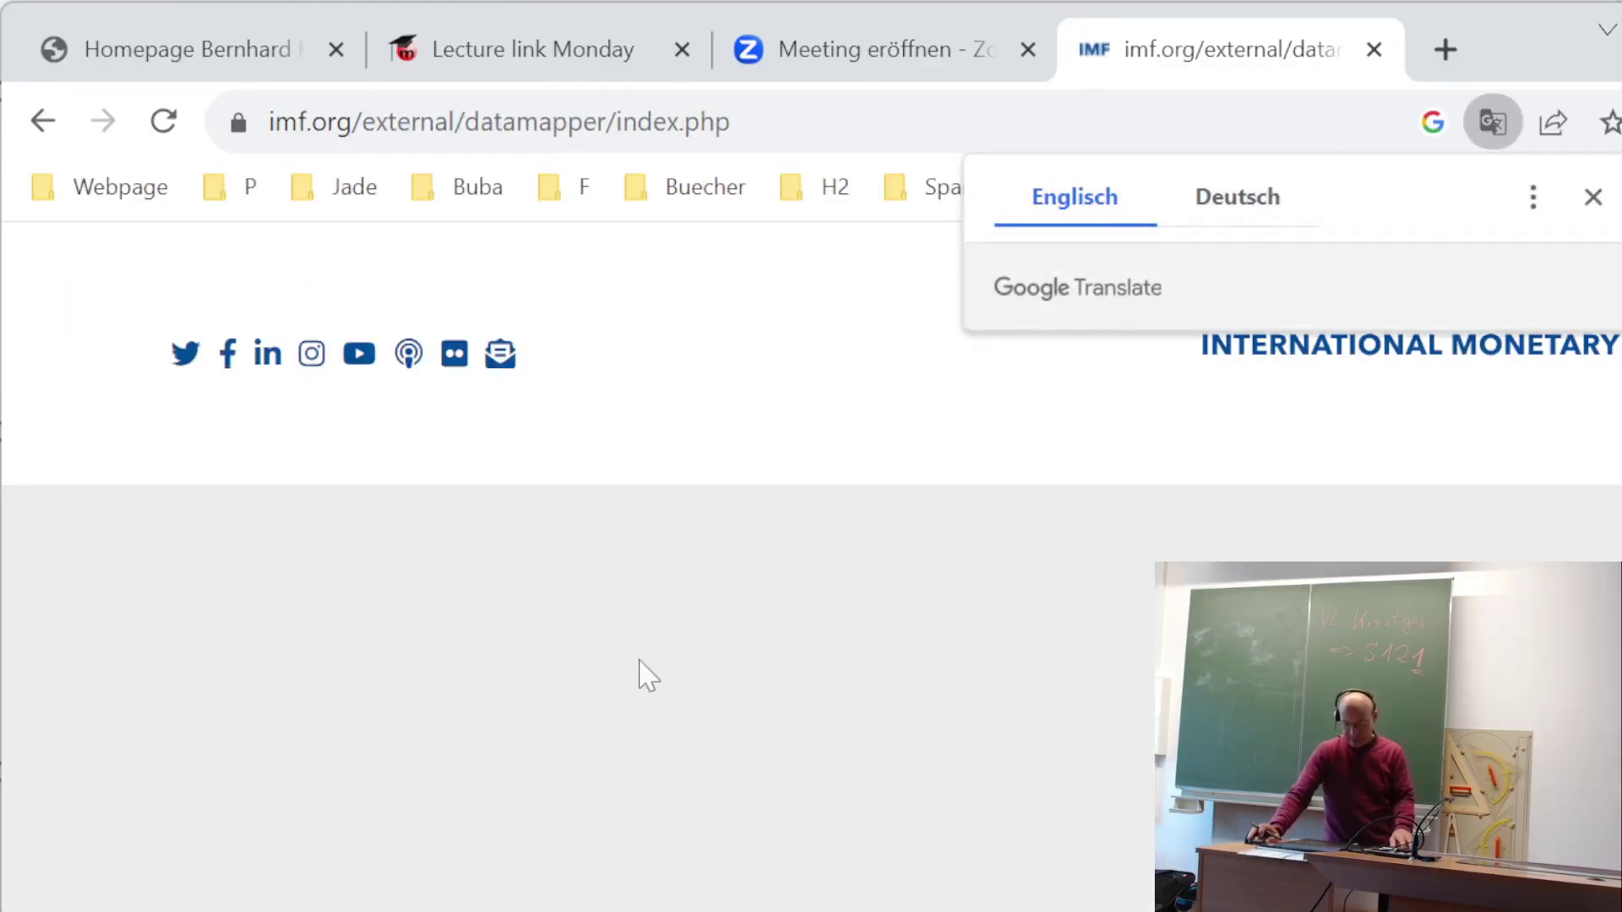
{"action": "key", "text": "alt+Tab"}
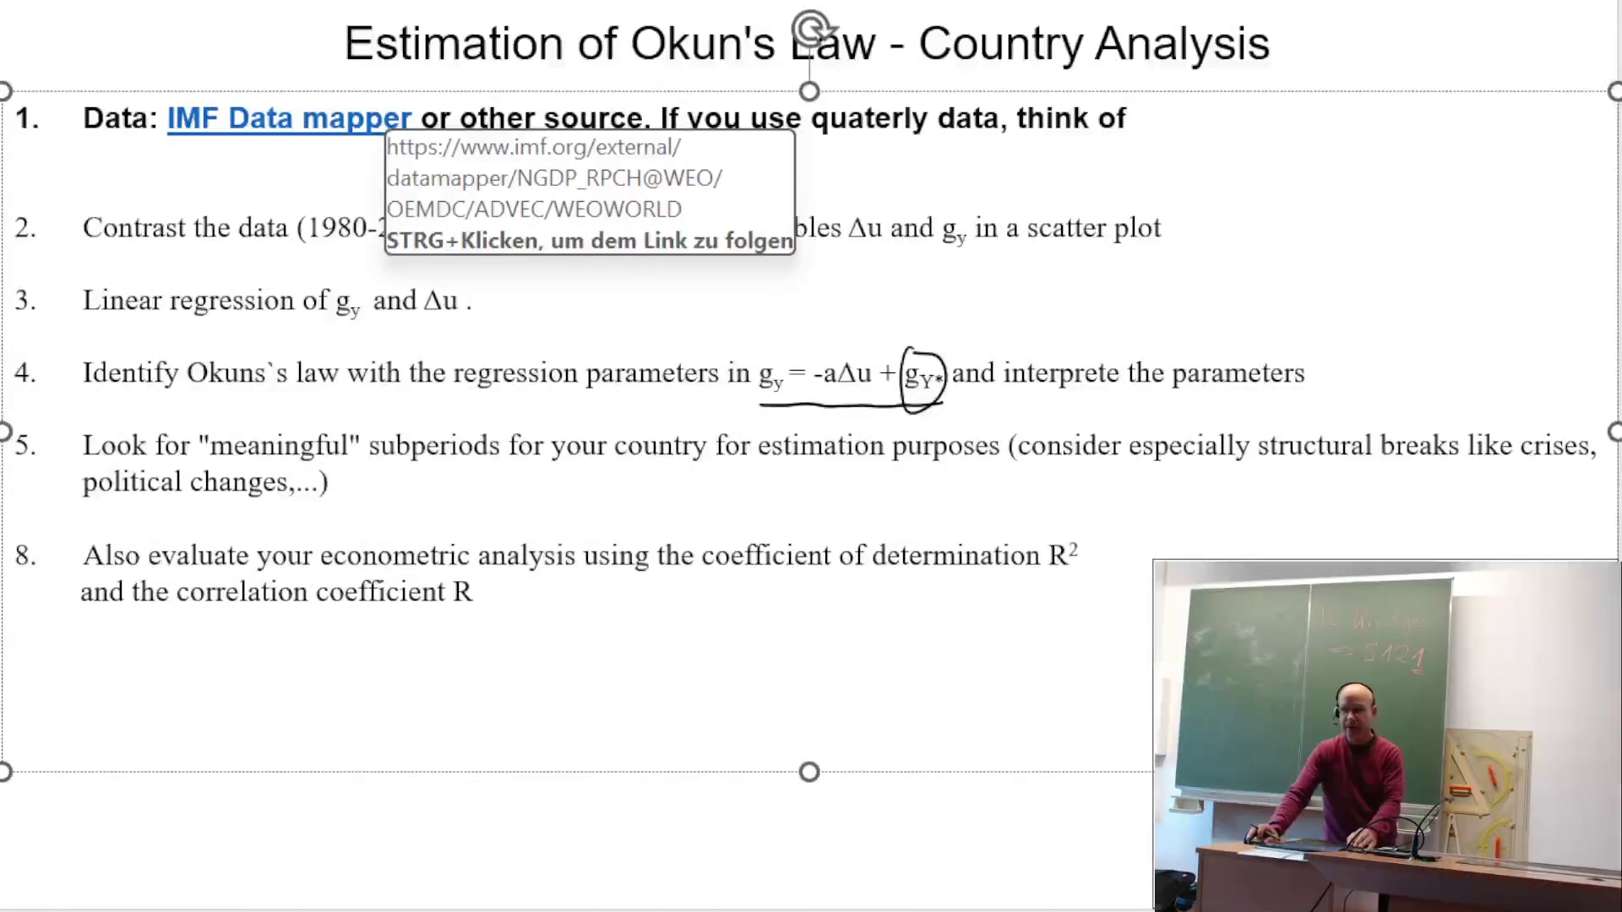
{"action": "key", "text": "alt+Tab"}
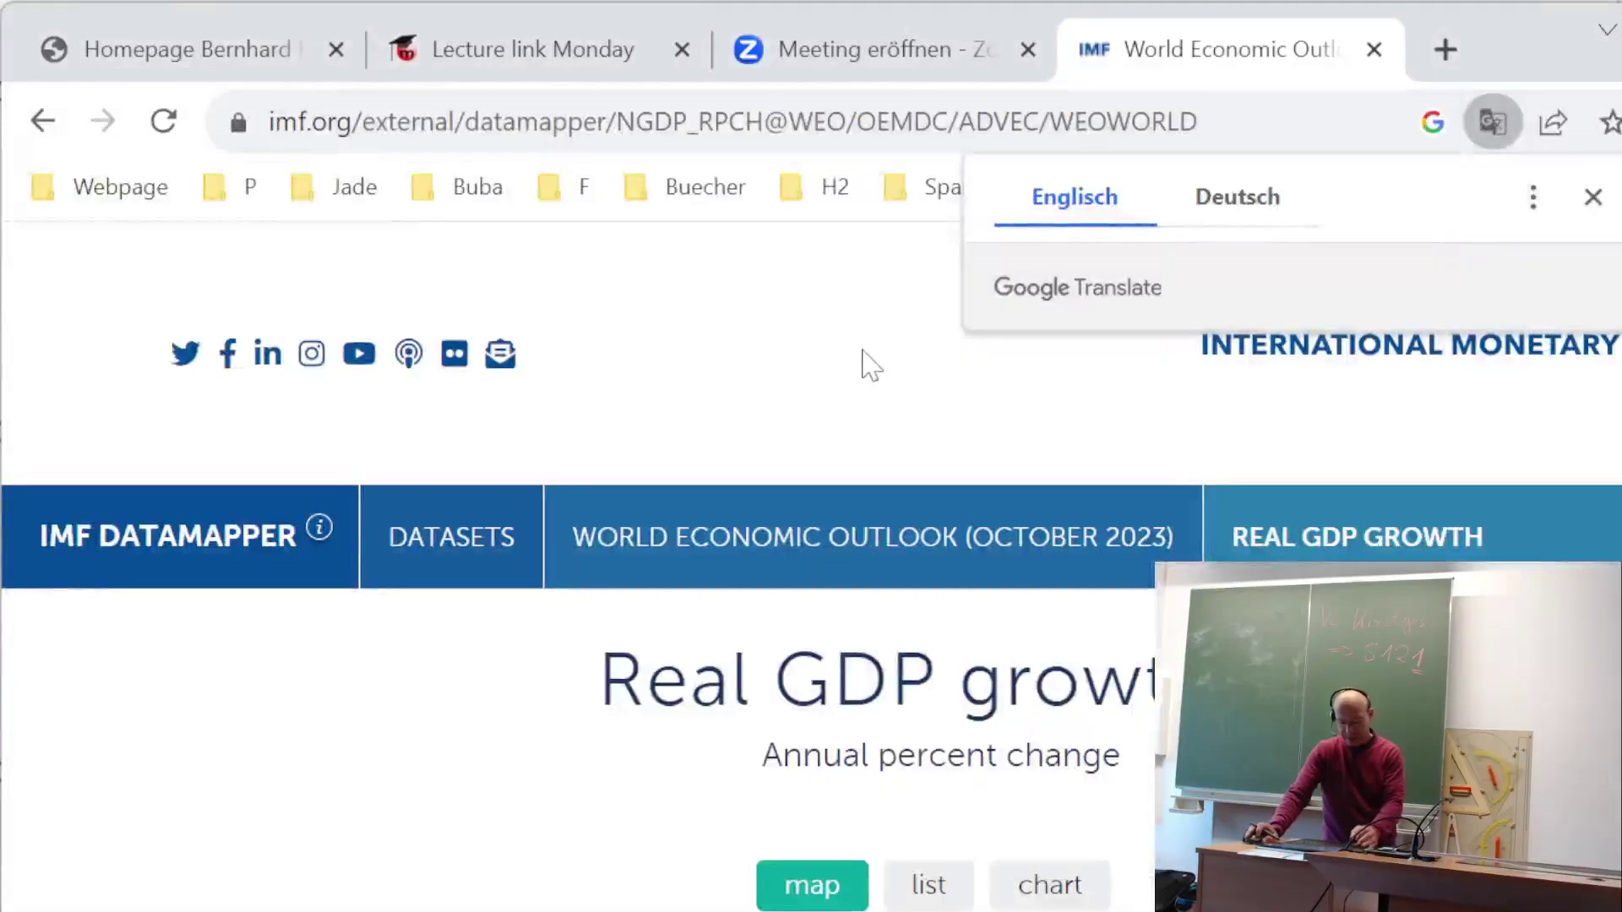
- Examine the Real GDP growth map, highlight the indicator's title and unit, and fit the browser window to the screen
{"action": "scroll", "coordinate": [575, 591], "scroll_direction": "down", "scroll_amount": 2}
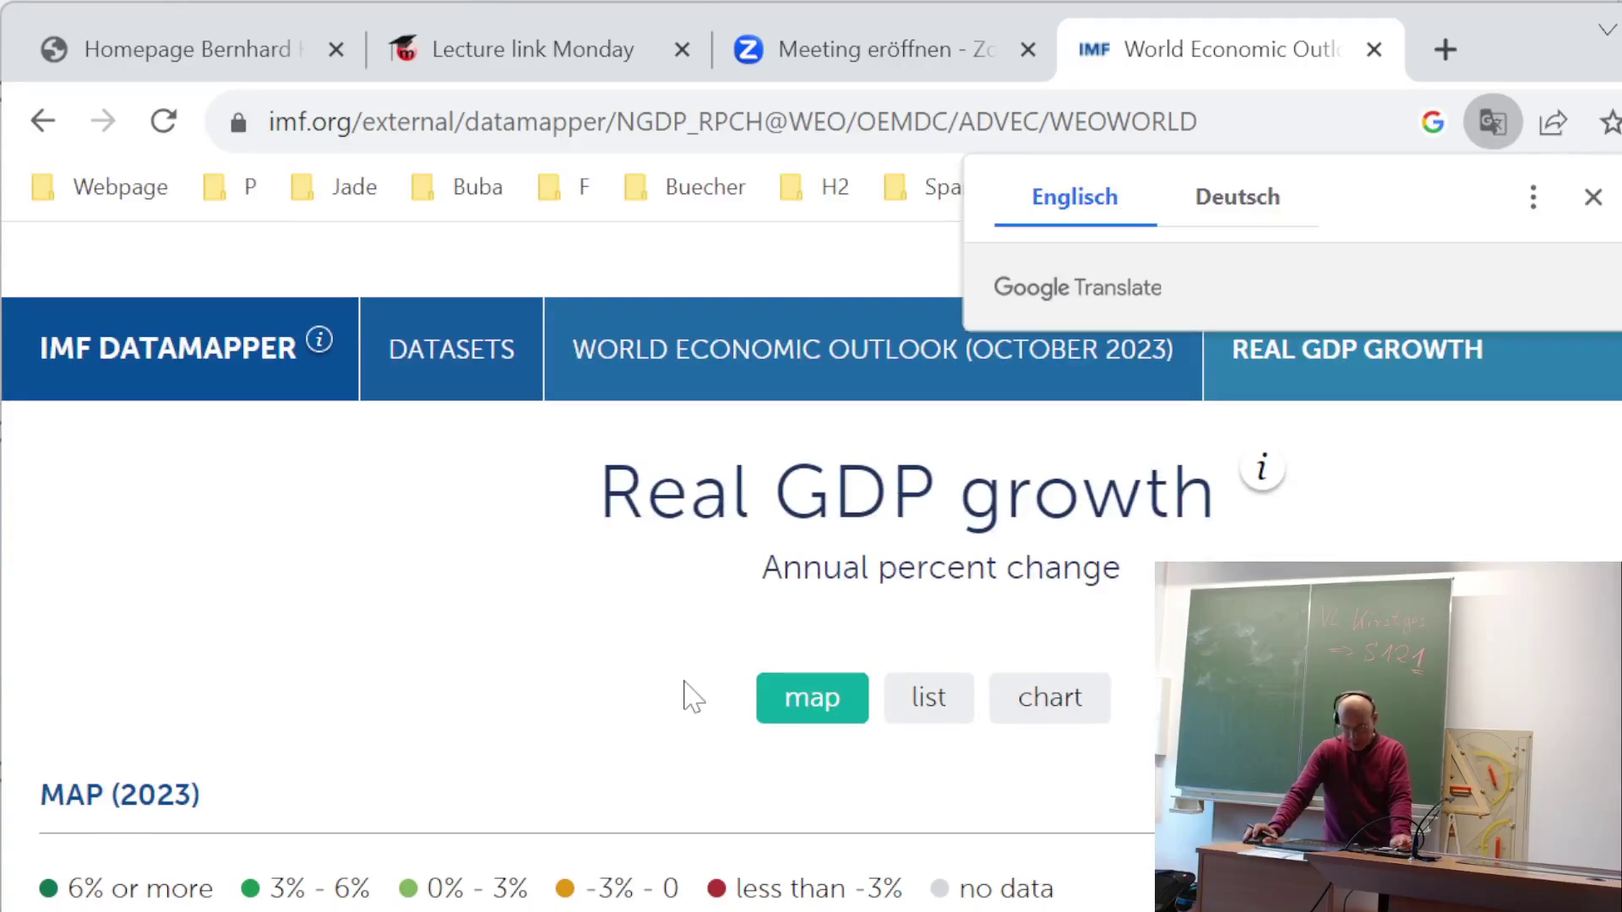
{"action": "scroll", "coordinate": [693, 697], "scroll_direction": "down", "scroll_amount": 6}
{"action": "right_click", "coordinate": [682, 681]}
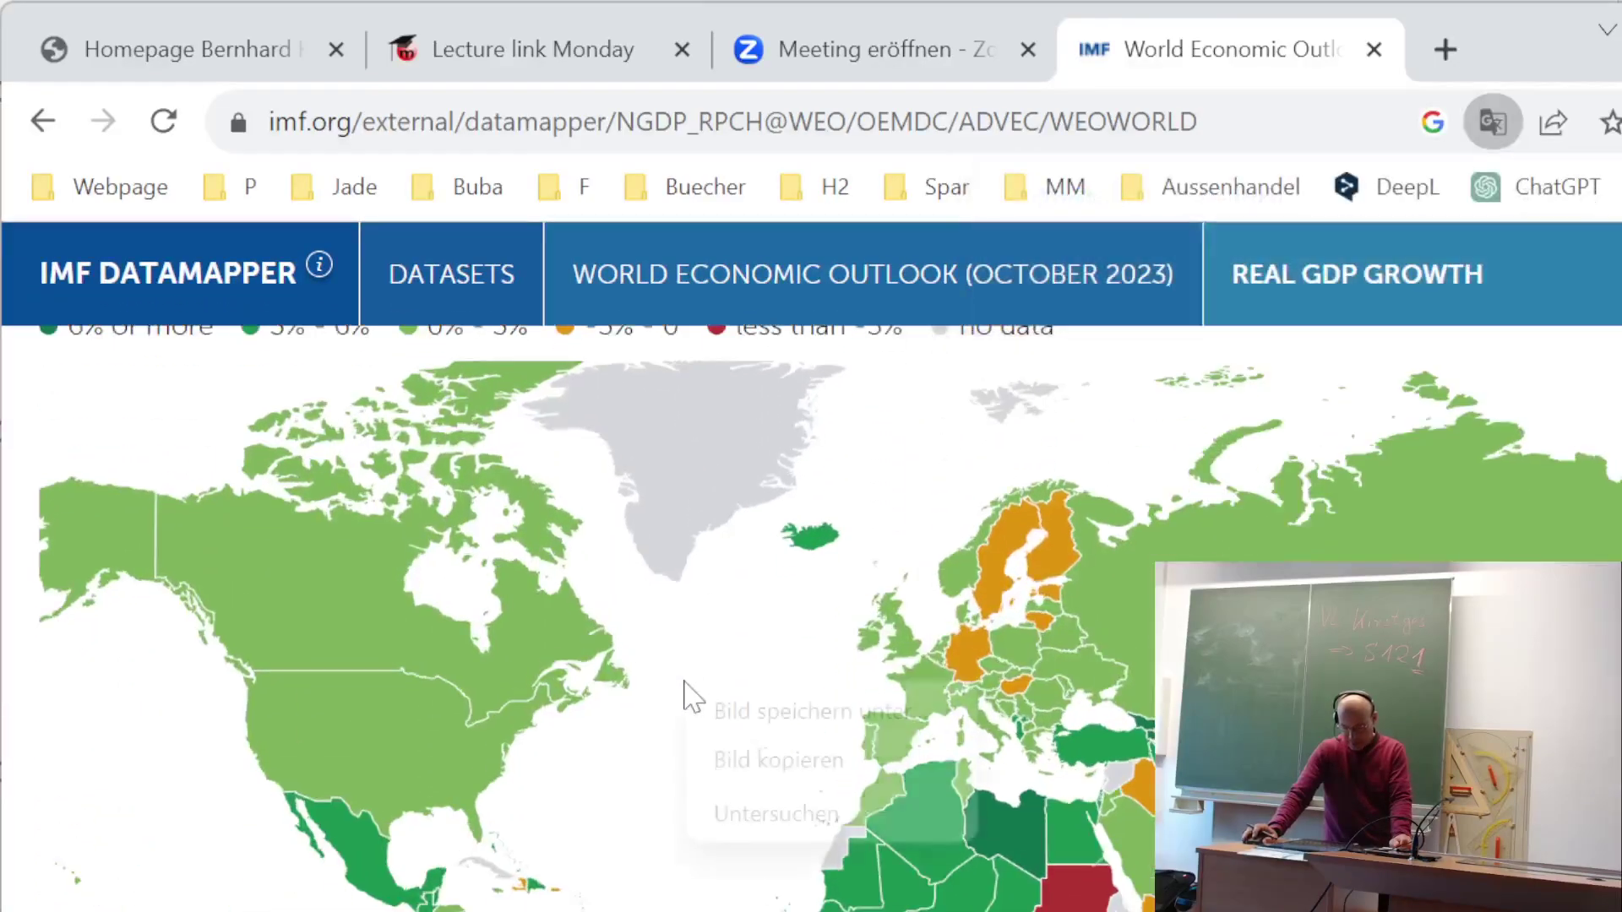
{"action": "scroll", "coordinate": [655, 657], "scroll_direction": "up", "scroll_amount": 2}
{"action": "scroll", "coordinate": [664, 659], "scroll_direction": "down", "scroll_amount": 1}
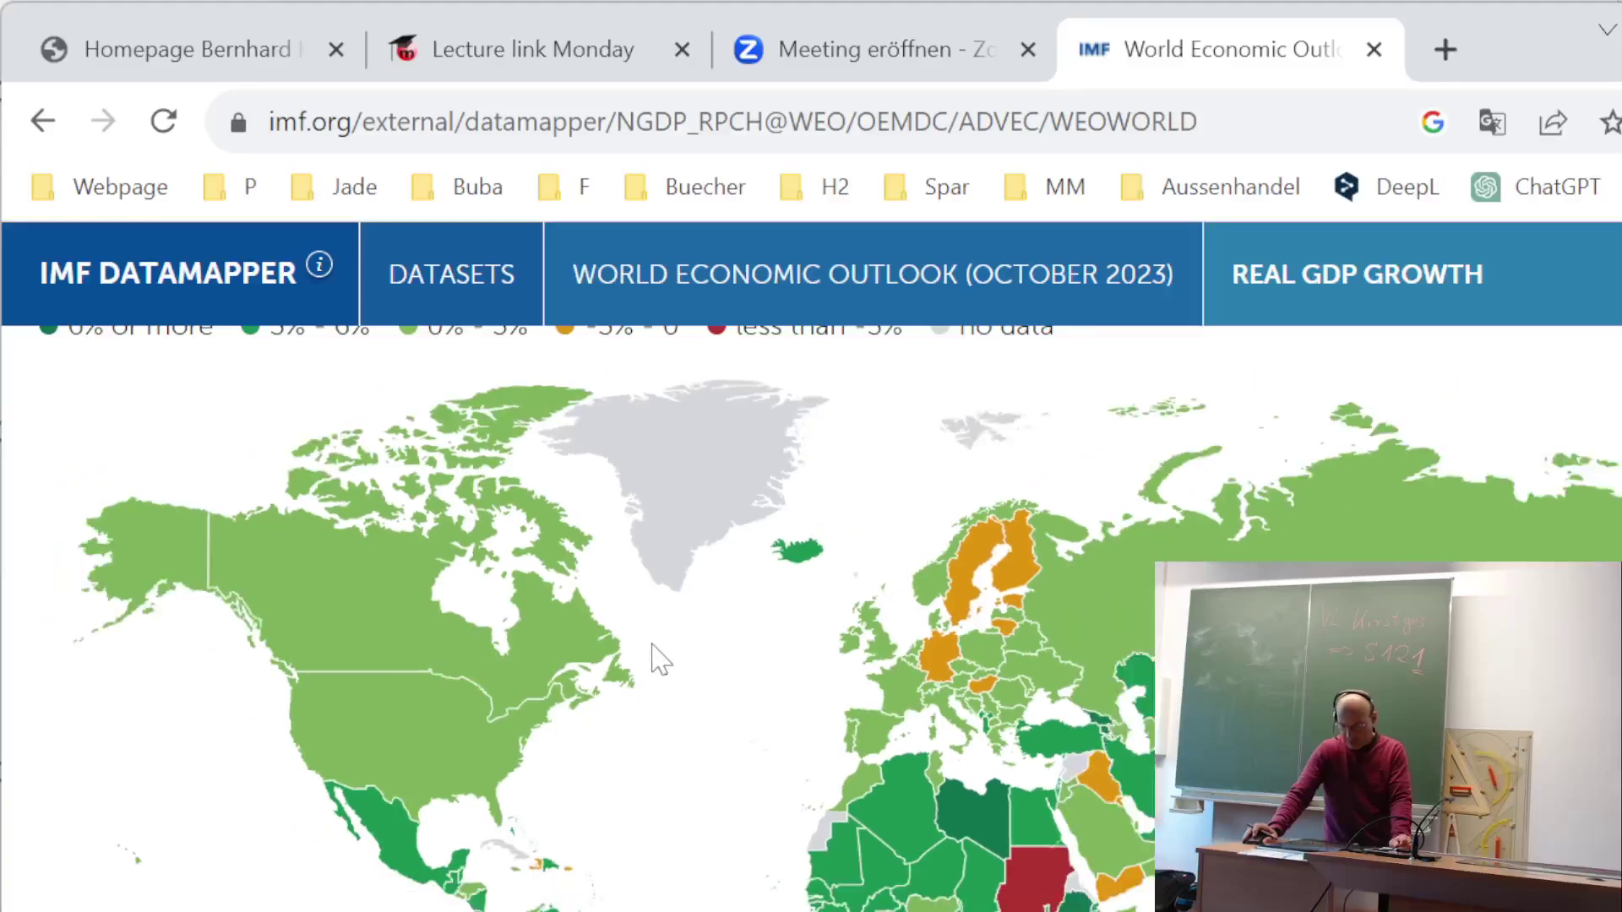
{"action": "scroll", "coordinate": [1542, 394], "scroll_direction": "up", "scroll_amount": 5}
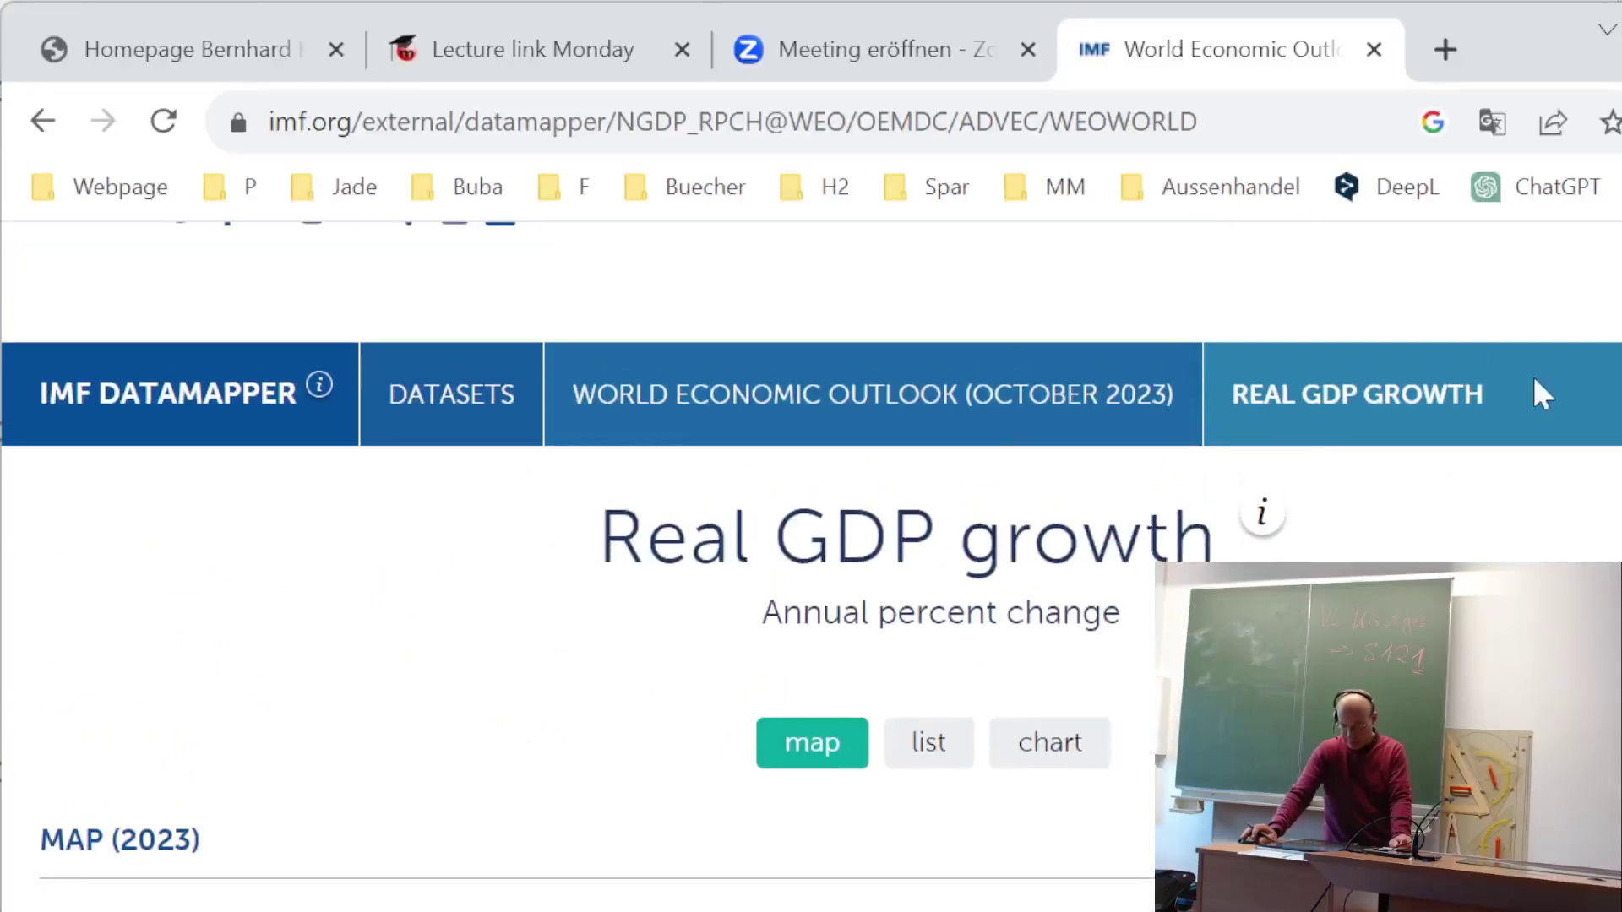
{"action": "left_click_drag", "start_coordinate": [598, 536], "coordinate": [1121, 613]}
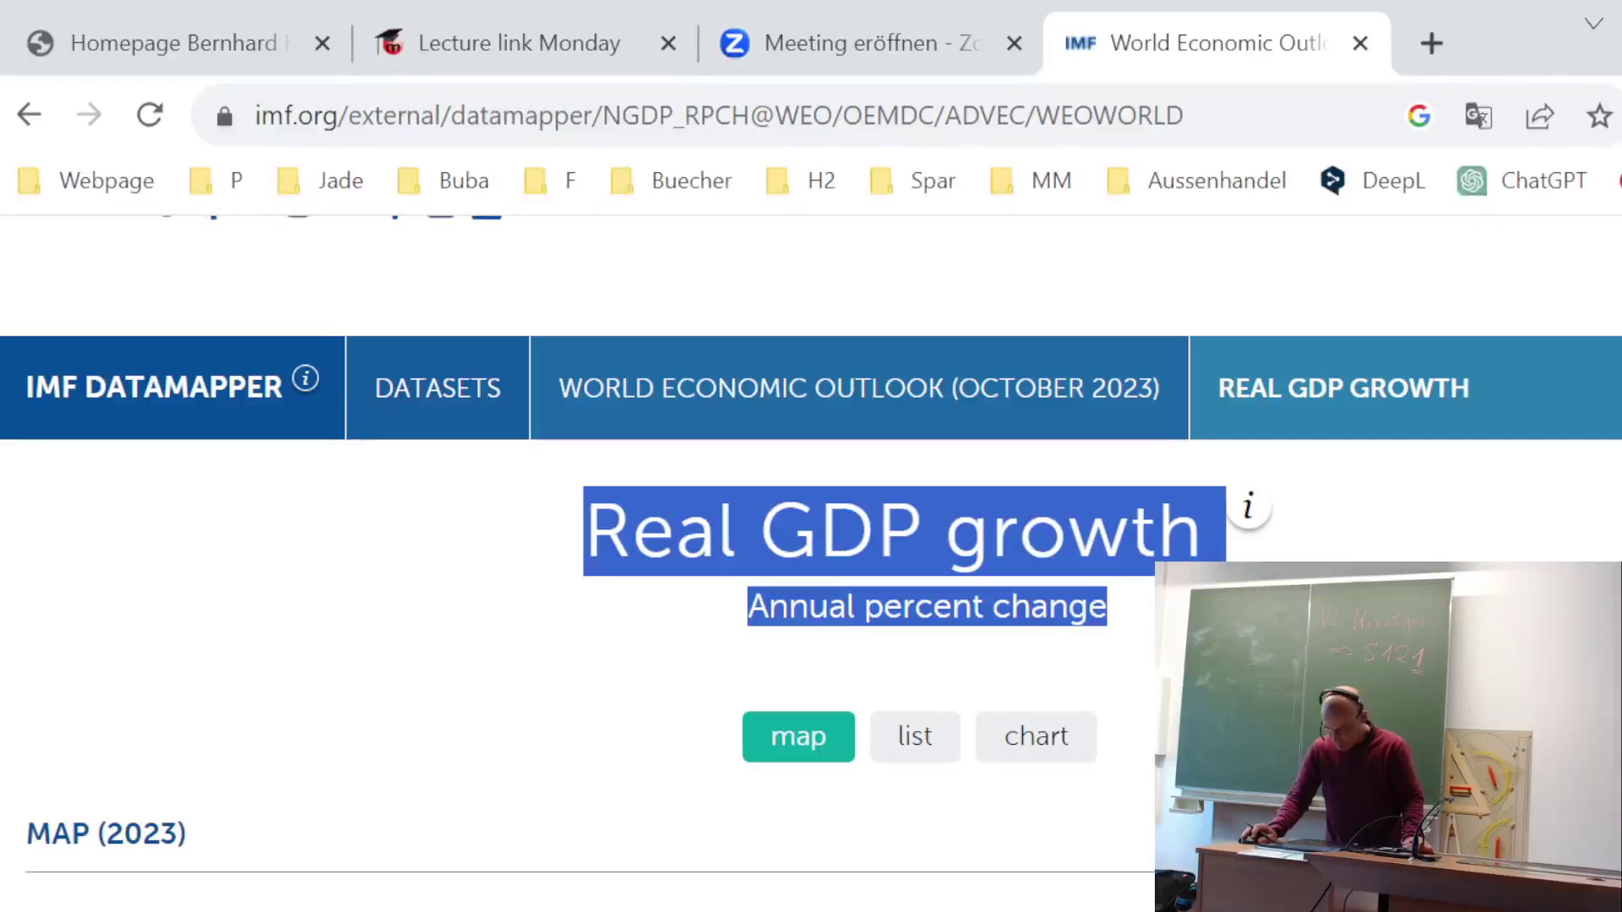
{"action": "key", "text": "super+Up"}
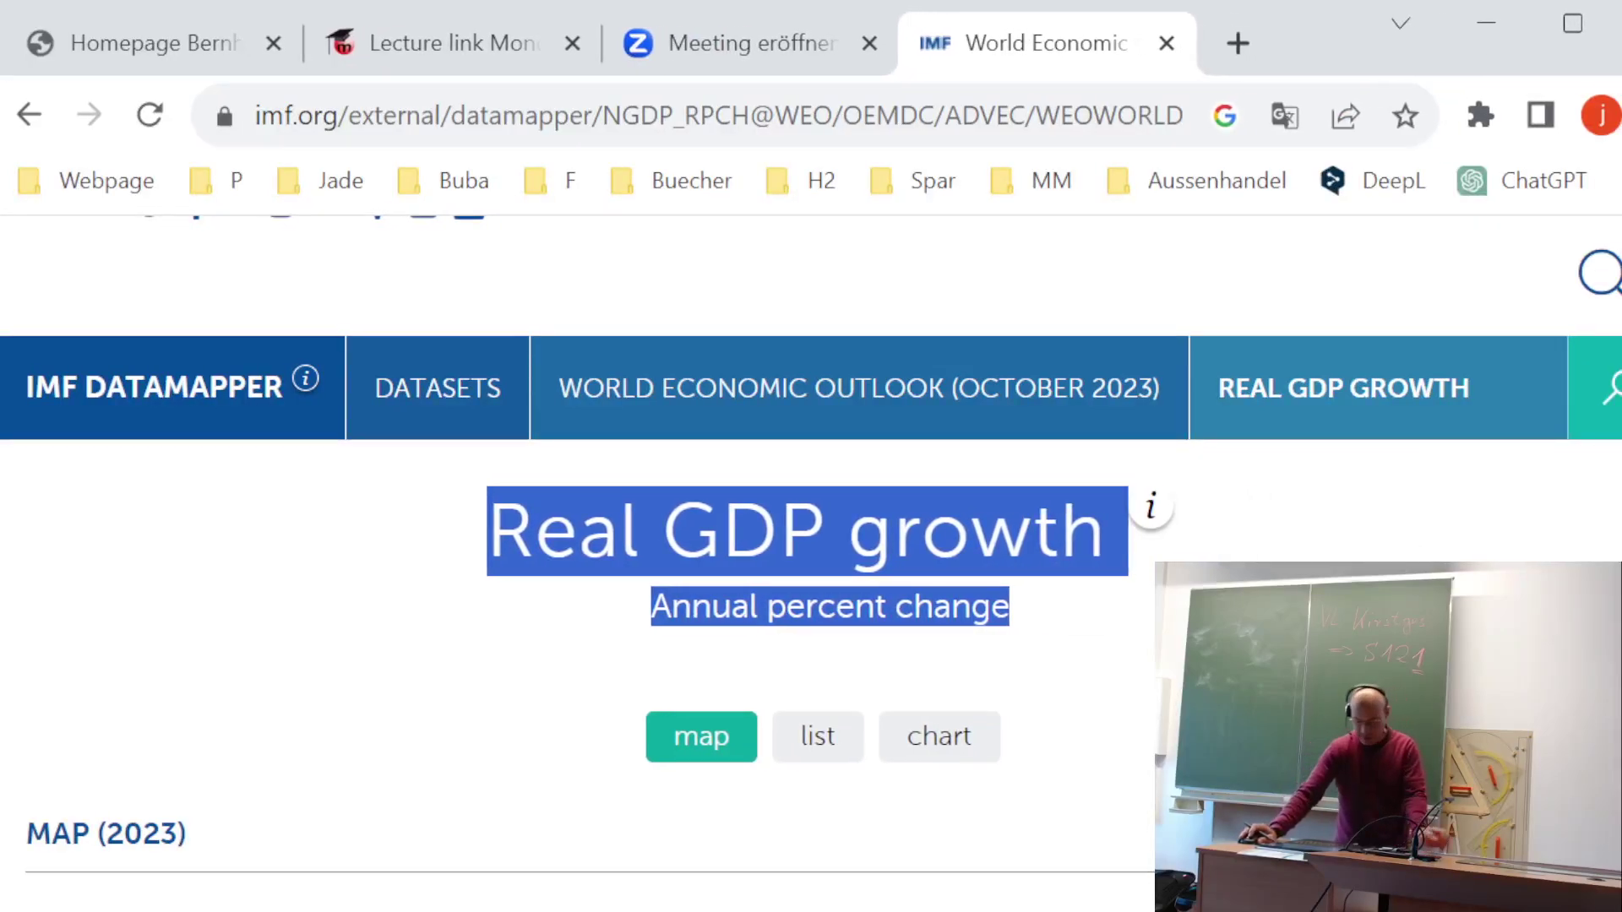
- Download the real GDP growth data for all countries as imf-dm-export-20231016_GDP into the GlobalEconomics lecture subfolder that holds WB_GDP
{"action": "scroll", "coordinate": [496, 561], "scroll_direction": "down", "scroll_amount": 10}
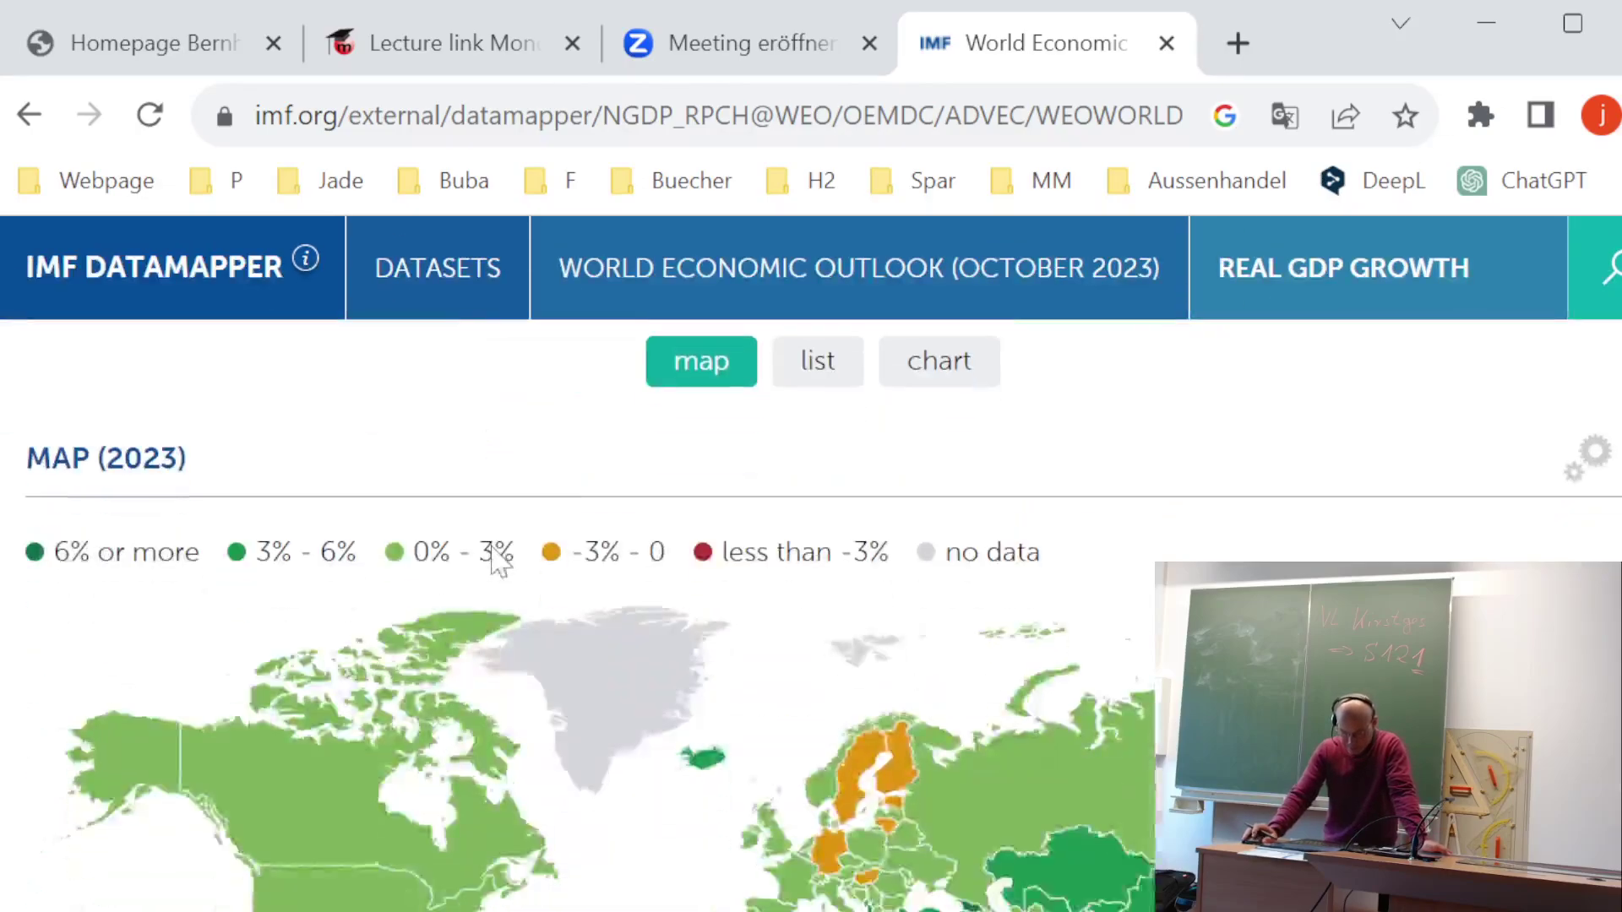
{"action": "scroll", "coordinate": [497, 561], "scroll_direction": "down", "scroll_amount": 10}
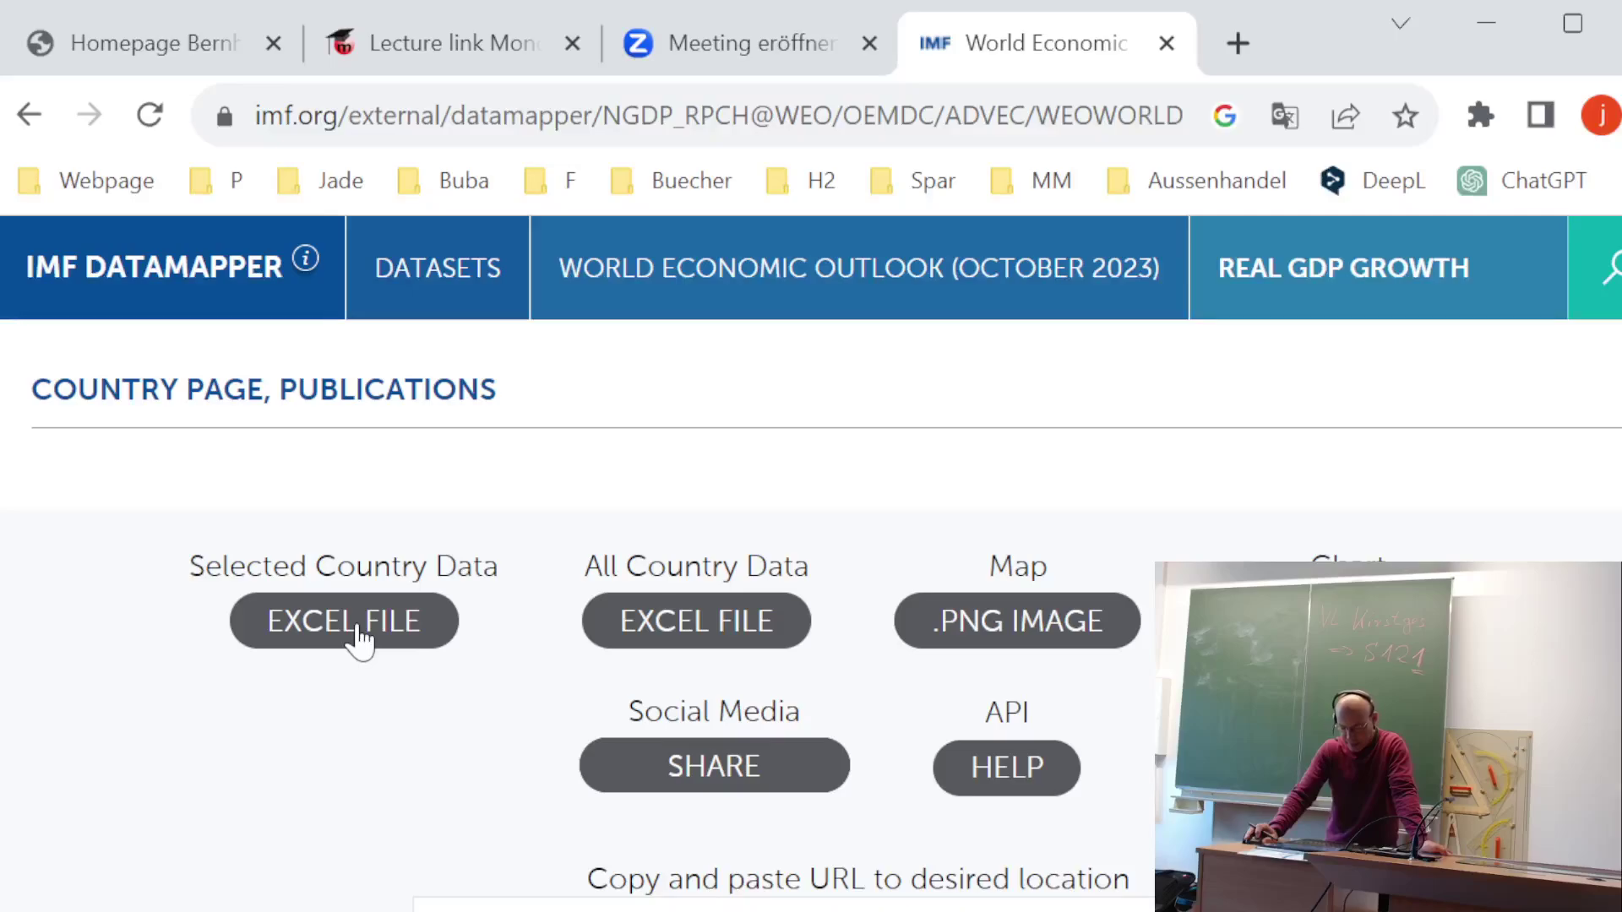
{"action": "left_click", "coordinate": [735, 633]}
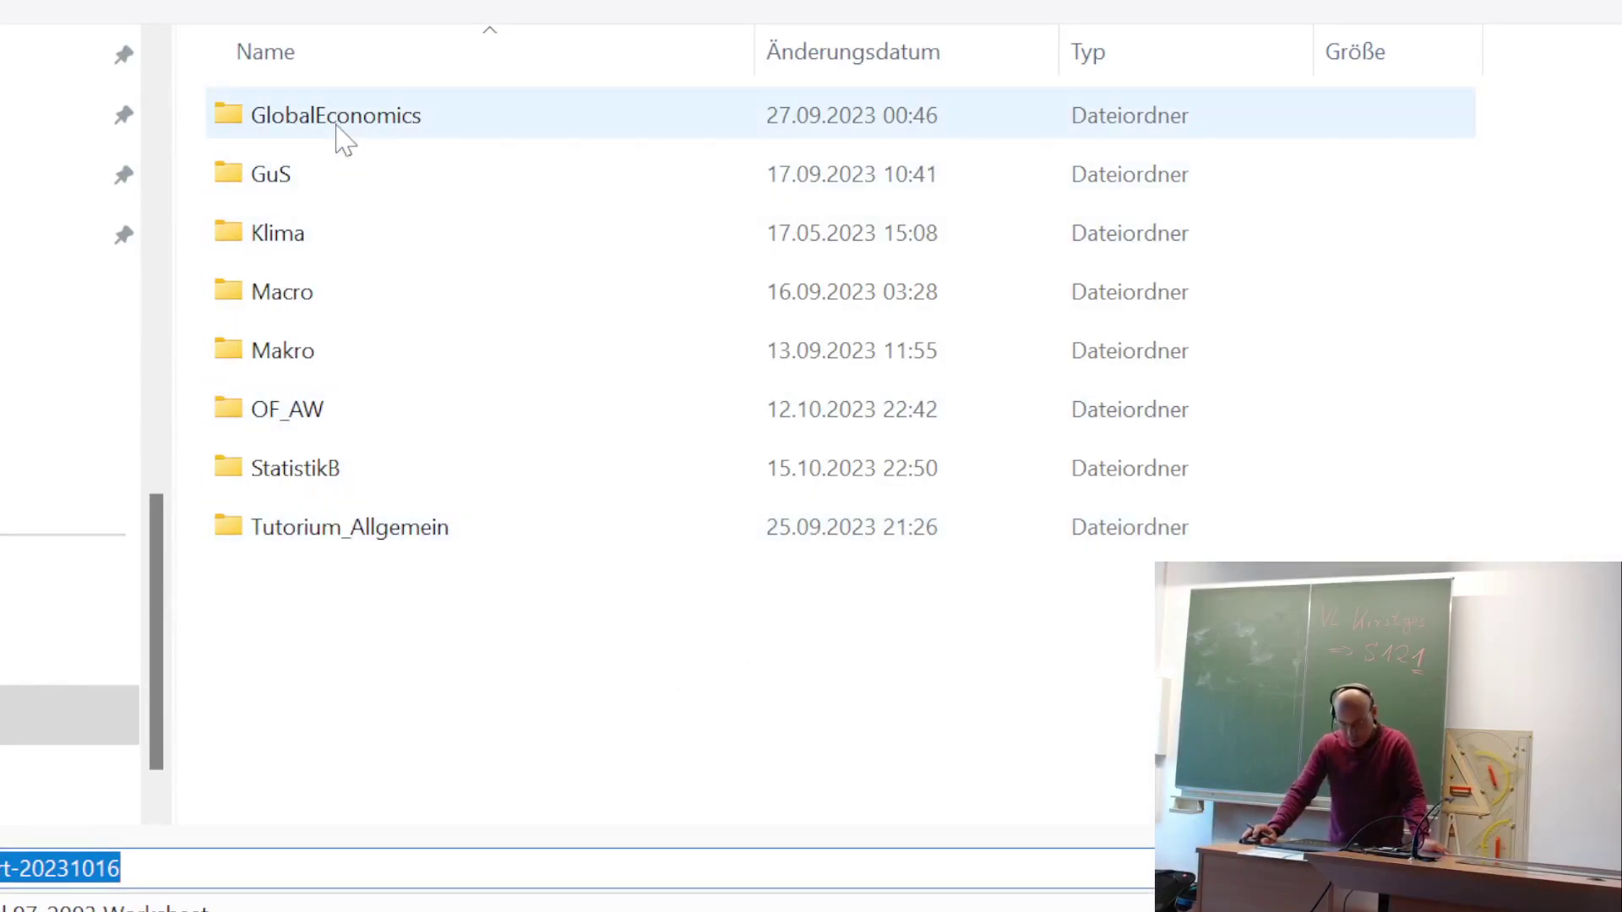
{"action": "double_click", "coordinate": [336, 118]}
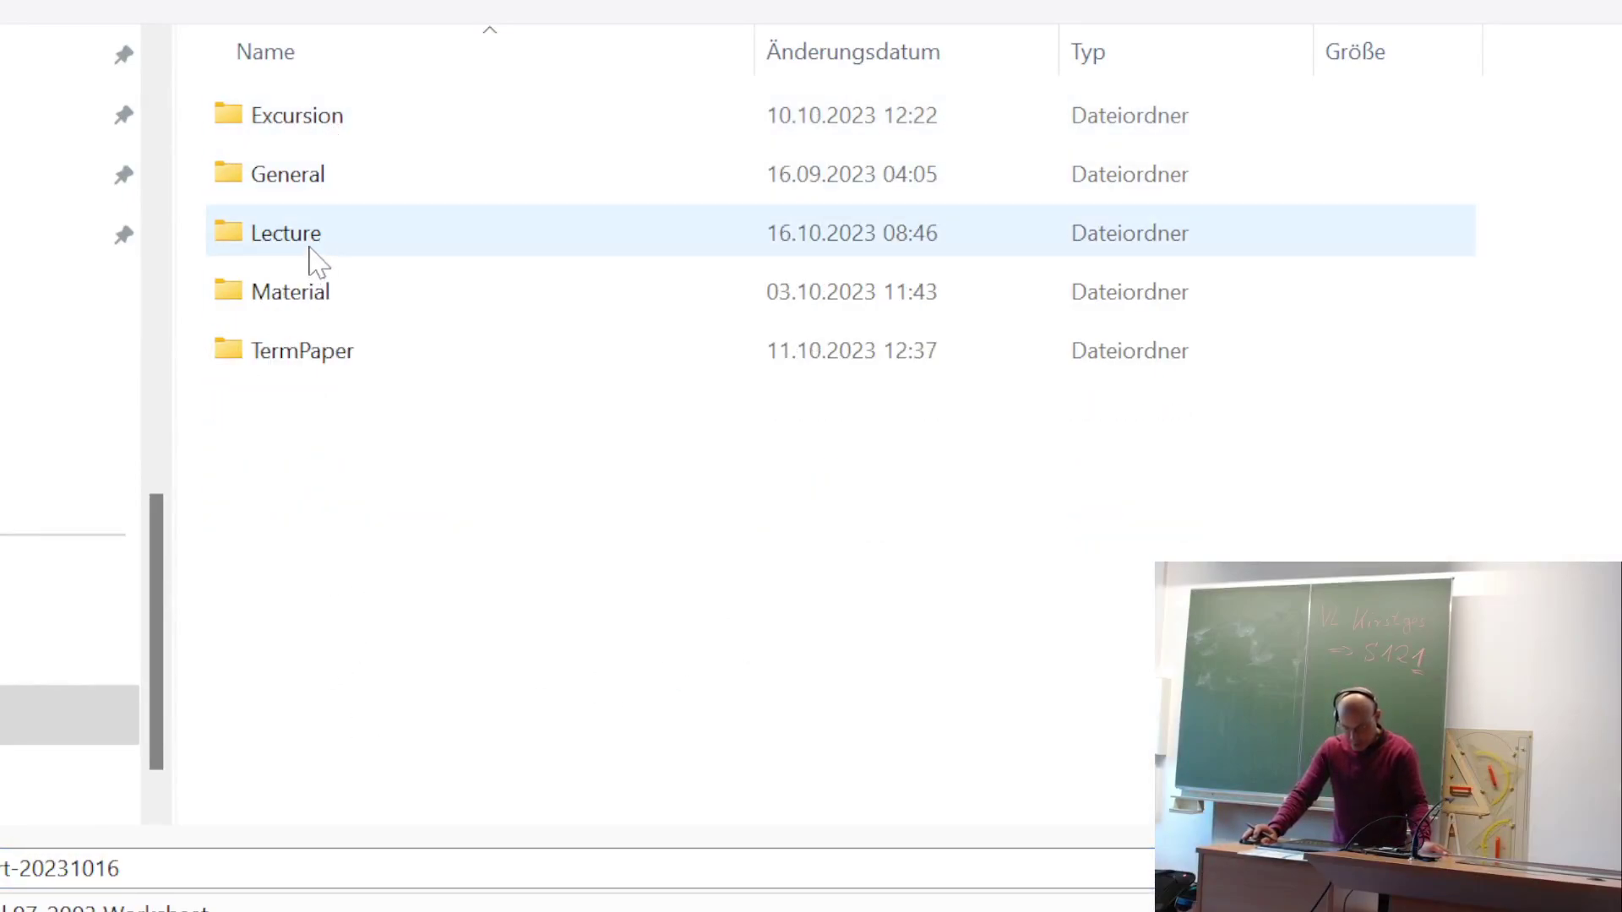
{"action": "double_click", "coordinate": [312, 245]}
{"action": "double_click", "coordinate": [315, 122]}
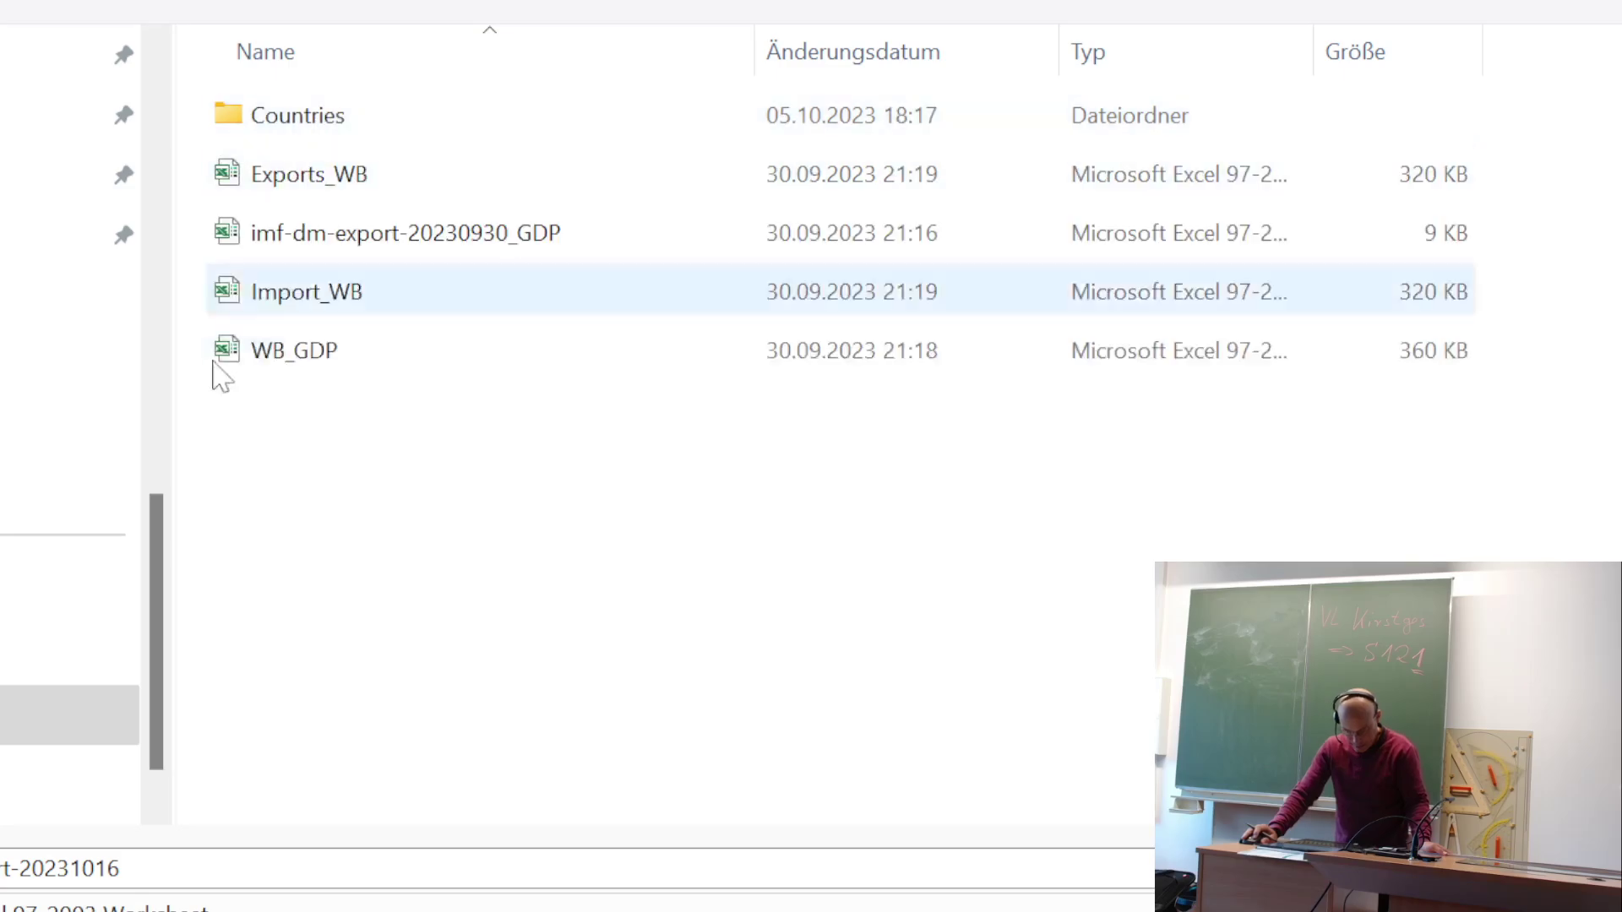
{"action": "key", "text": "End"}
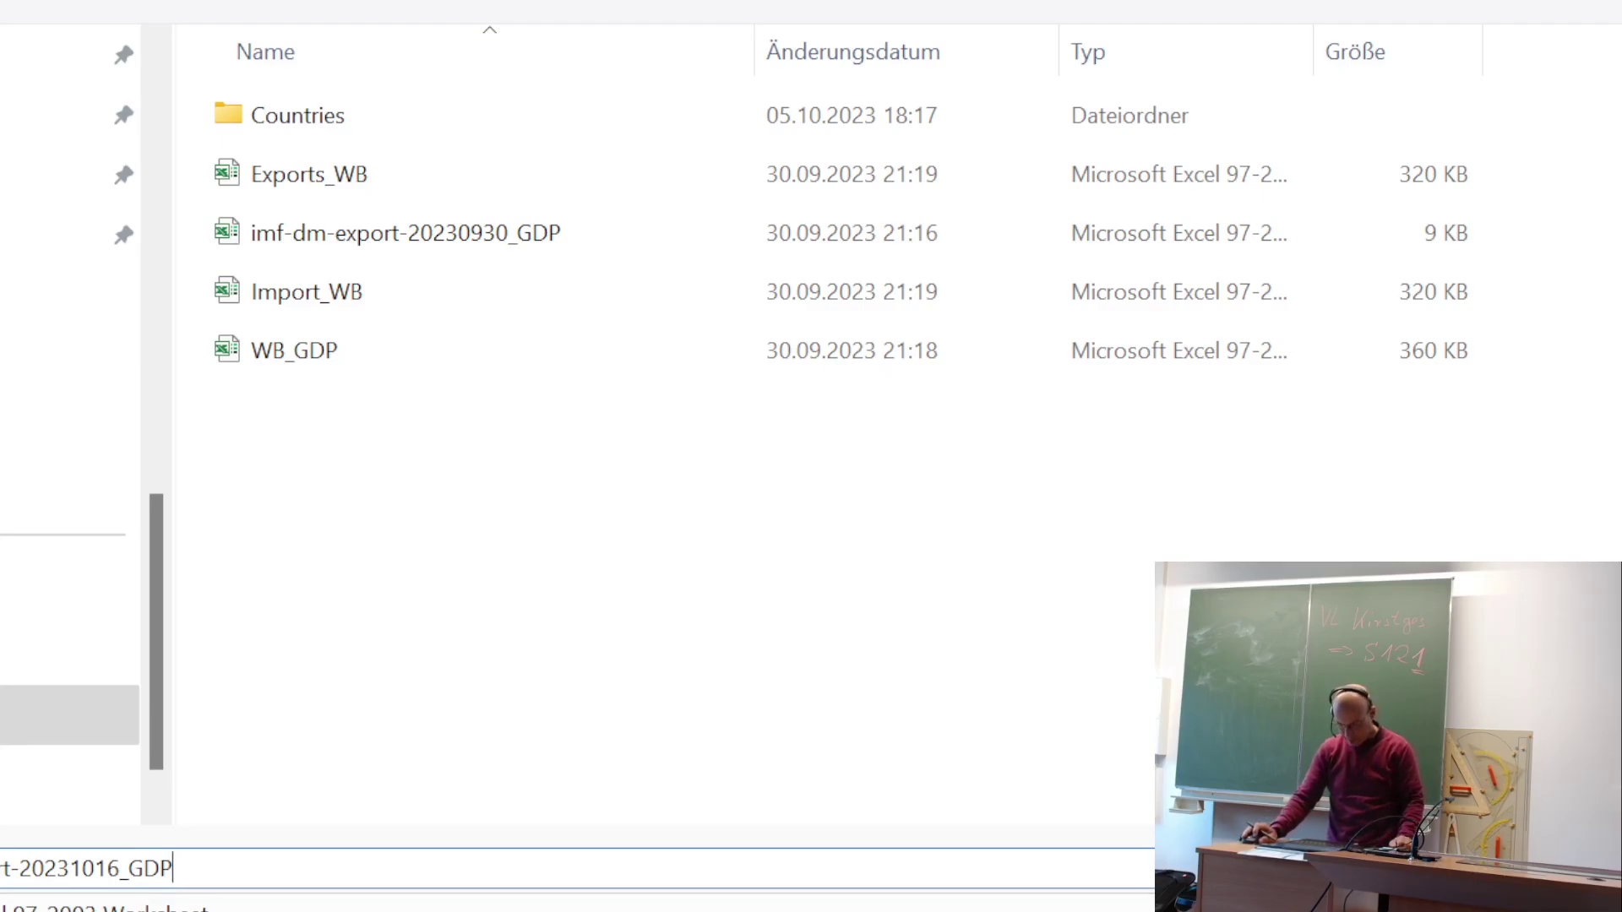
{"action": "key", "text": "Return"}
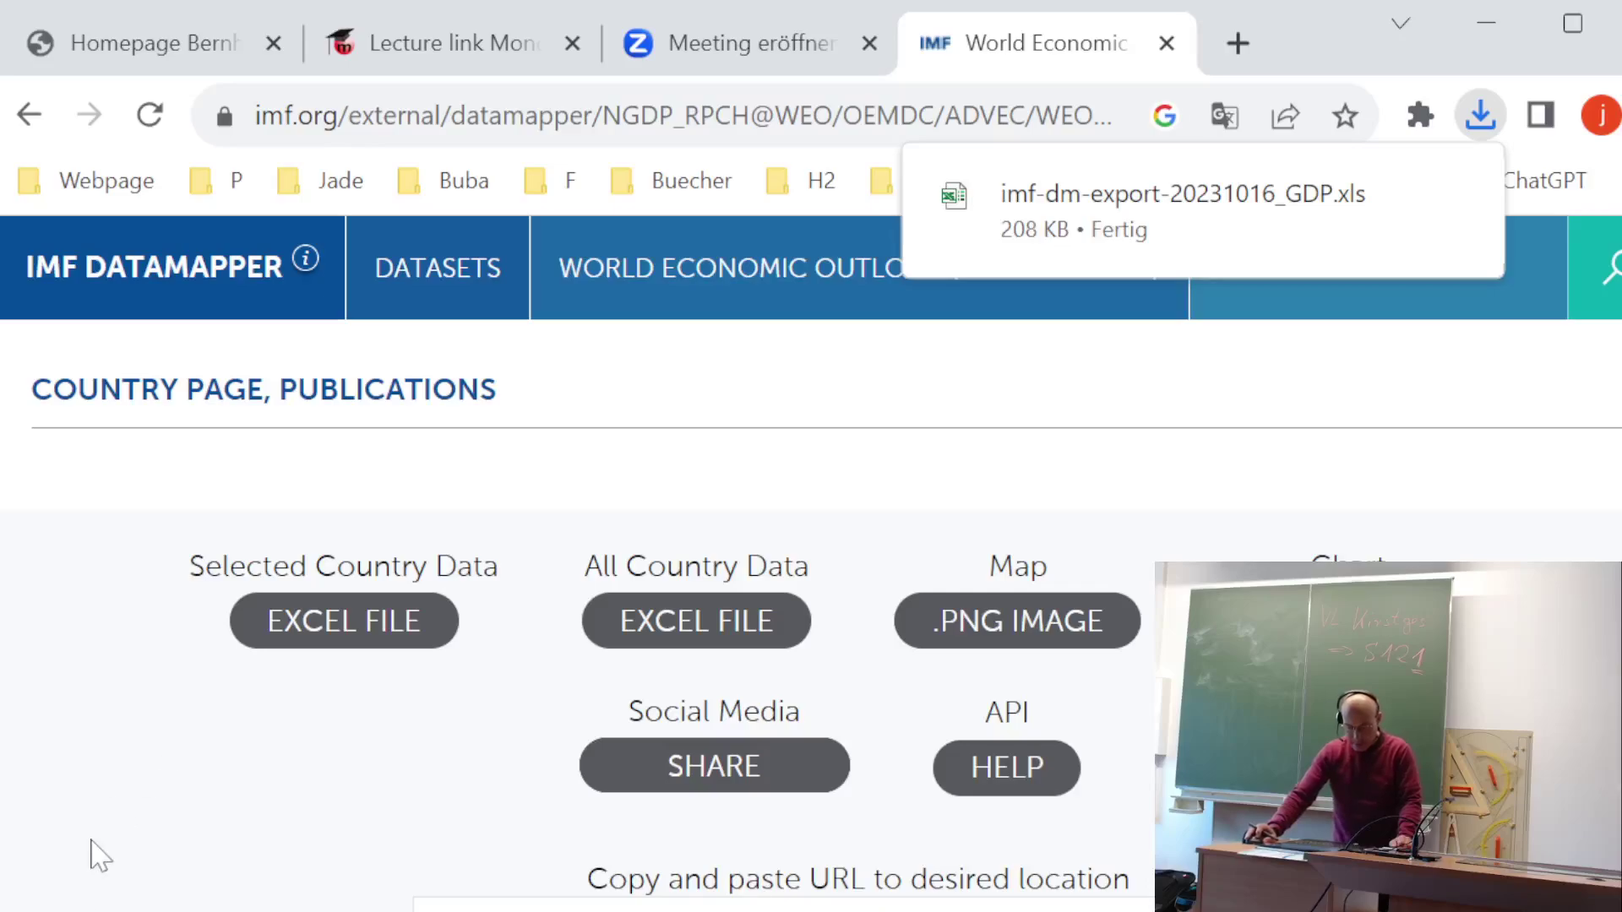
- Open the World Economic Outlook (October 2023) dataset from the DataMapper's list of datasets
{"action": "left_click", "coordinate": [218, 285]}
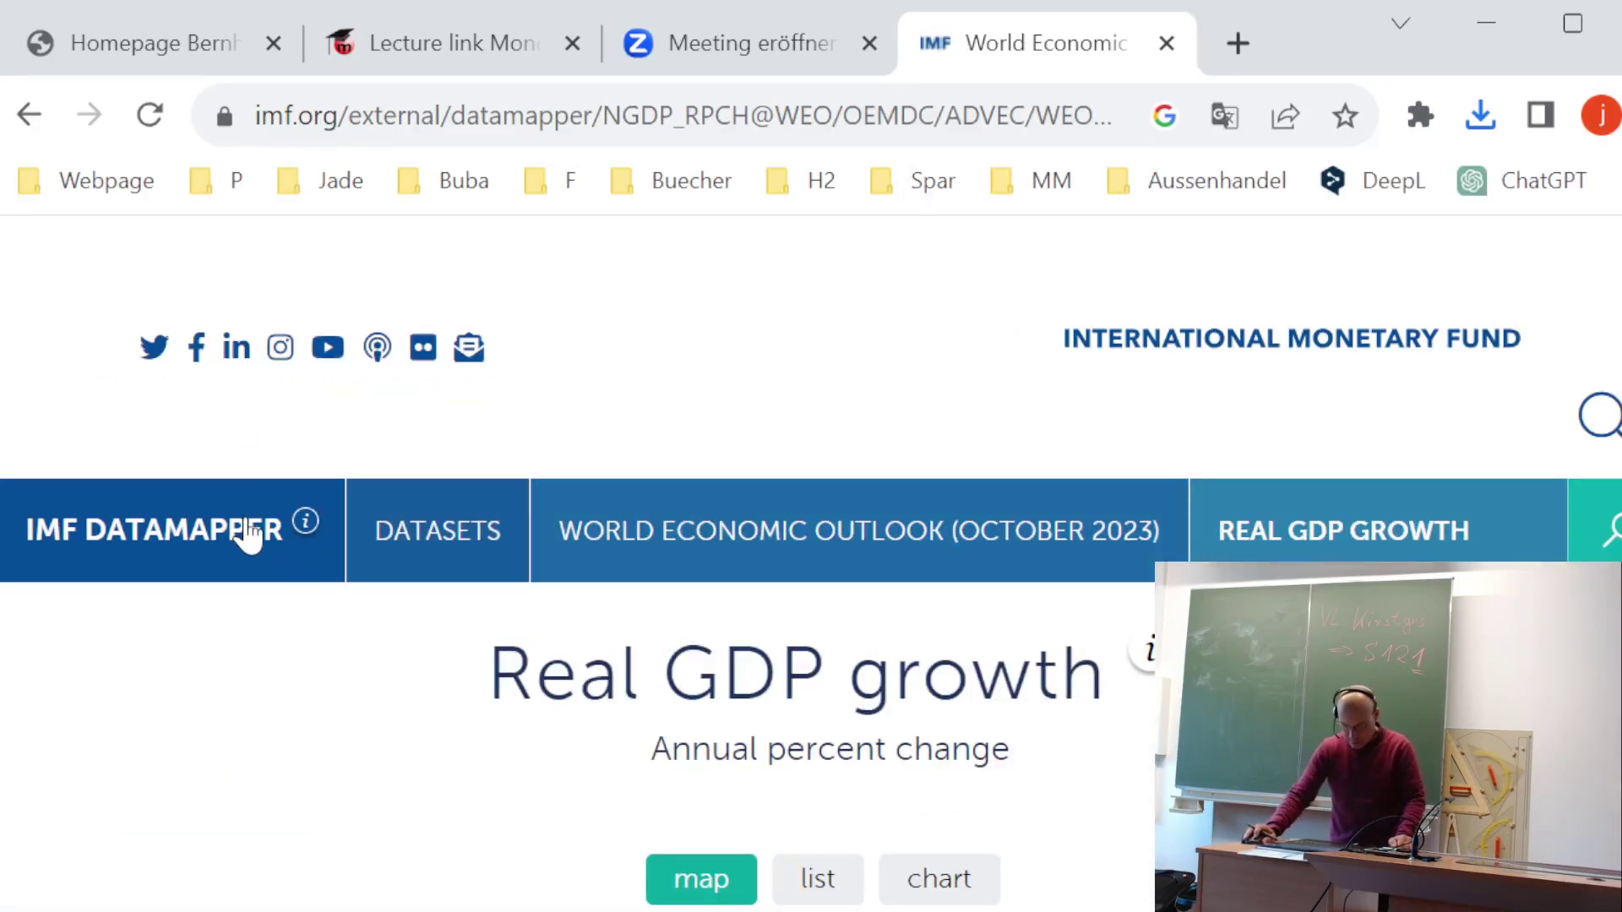
{"action": "left_click", "coordinate": [489, 550]}
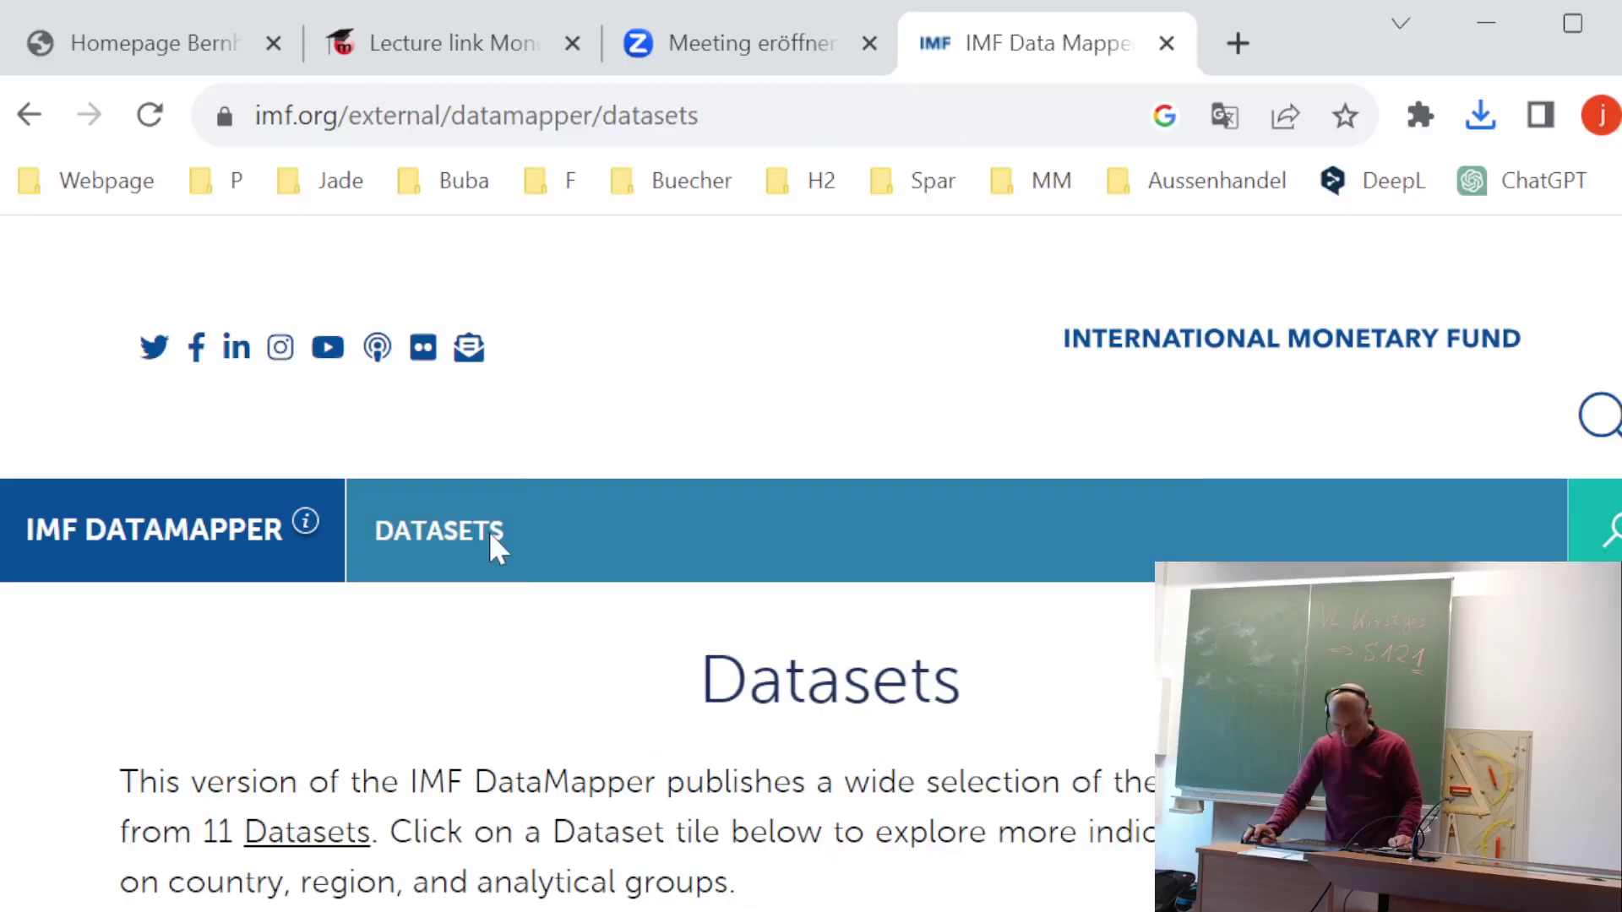
{"action": "scroll", "coordinate": [518, 605], "scroll_direction": "down", "scroll_amount": 5}
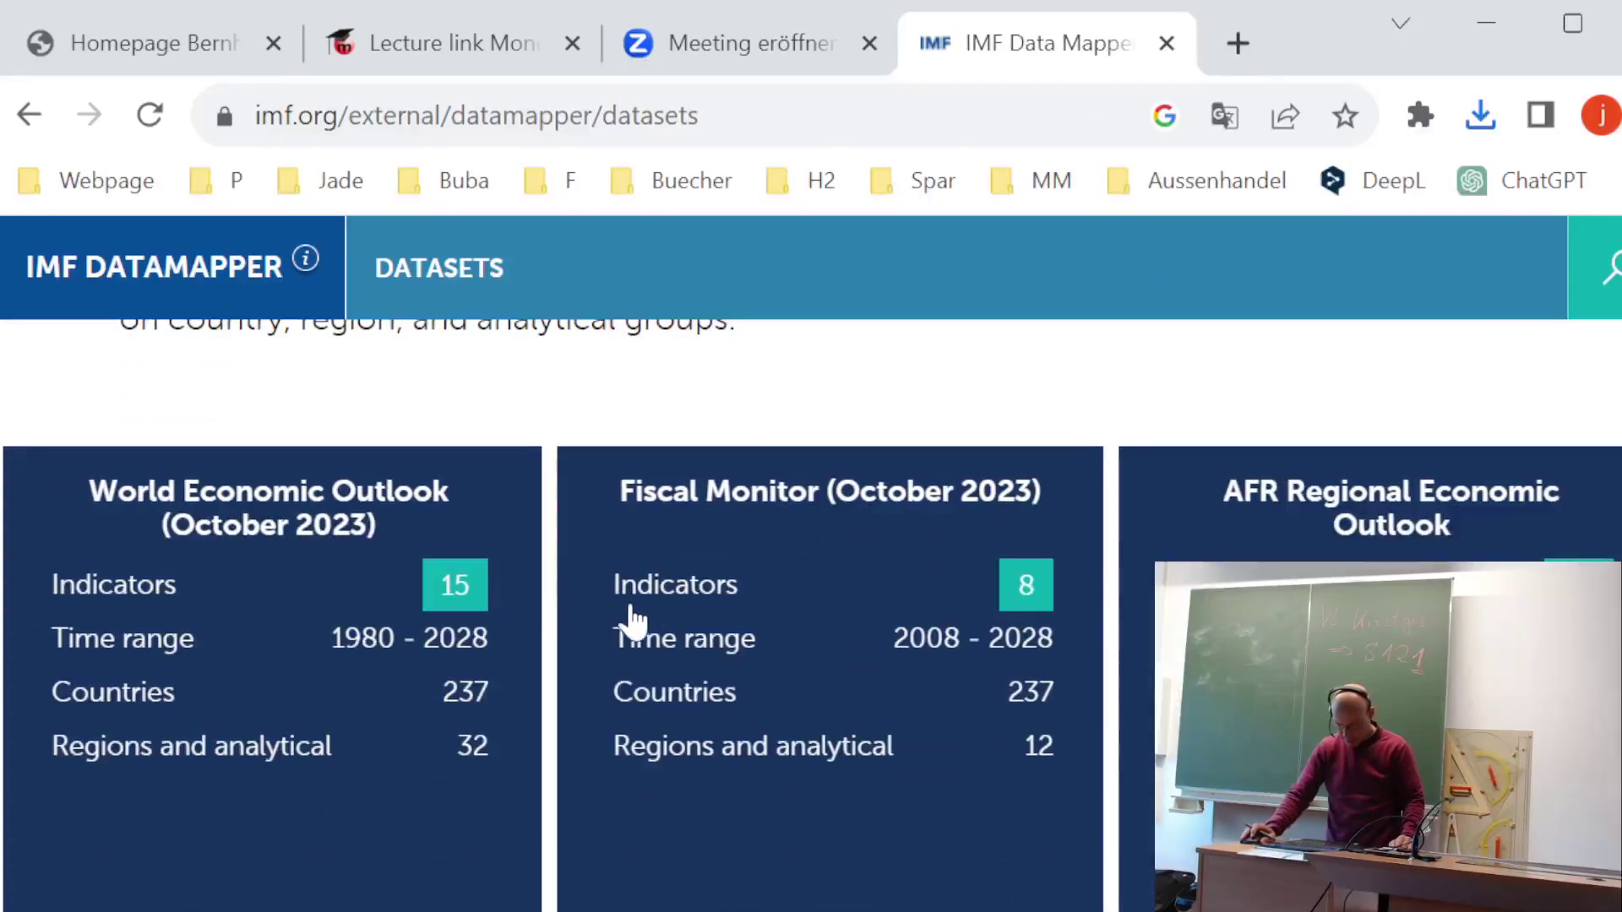
{"action": "left_click", "coordinate": [287, 532]}
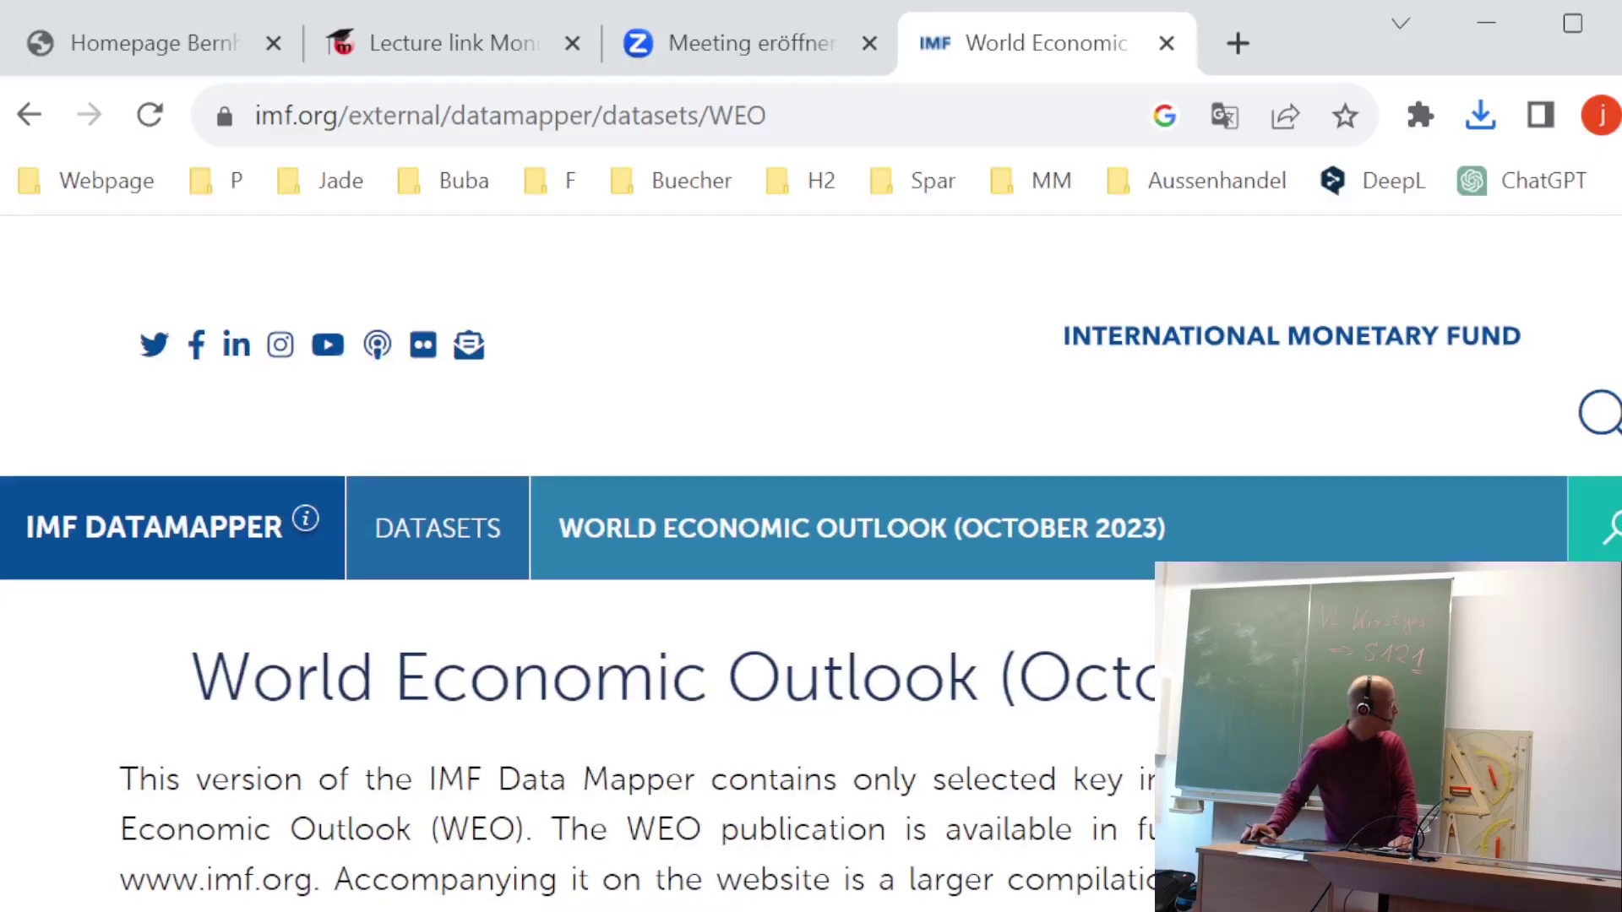
- Open the Unemployment rate indicator from the People group of the dataset and highlight its title
{"action": "scroll", "coordinate": [287, 532], "scroll_direction": "down", "scroll_amount": 4}
{"action": "scroll", "coordinate": [751, 714], "scroll_direction": "down", "scroll_amount": 10}
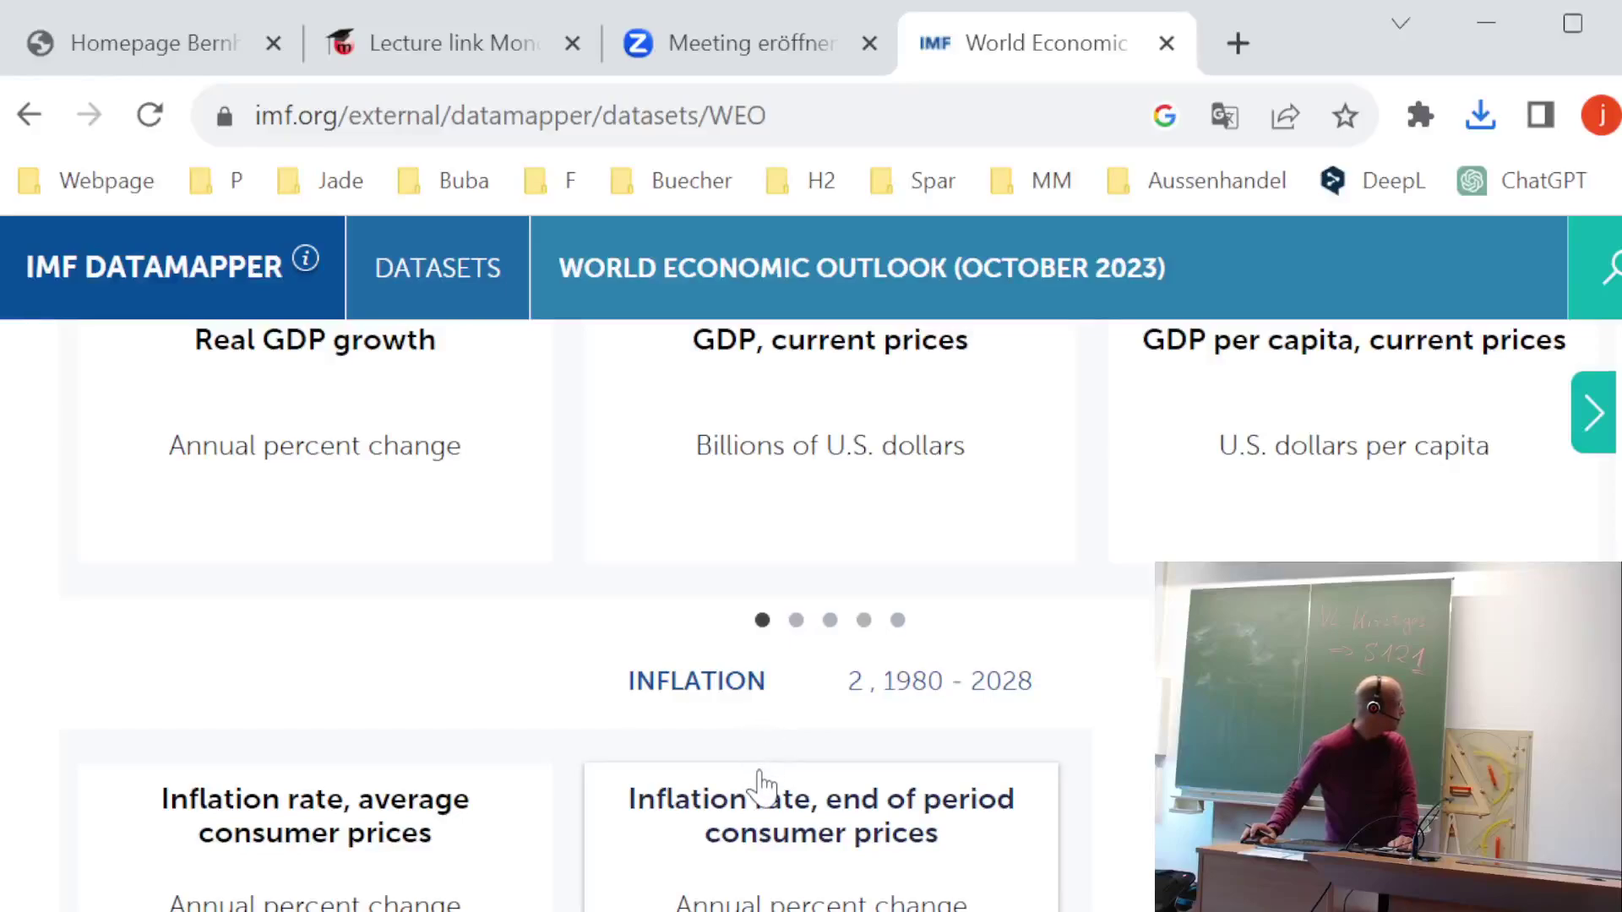
{"action": "scroll", "coordinate": [902, 583], "scroll_direction": "down", "scroll_amount": 4}
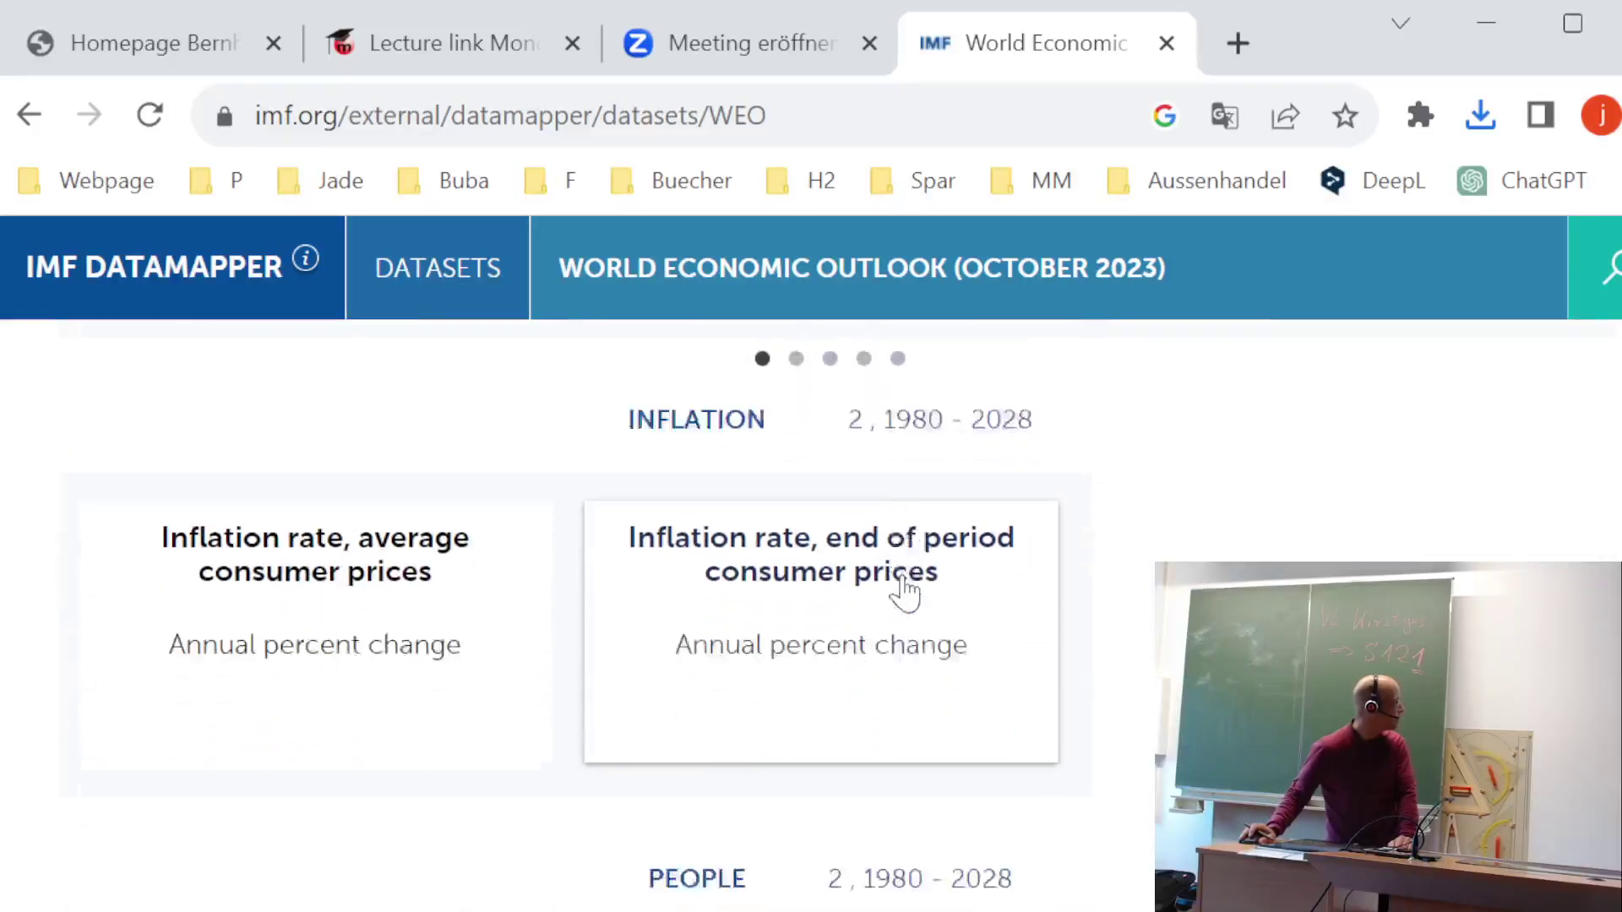
{"action": "scroll", "coordinate": [902, 598], "scroll_direction": "down", "scroll_amount": 2}
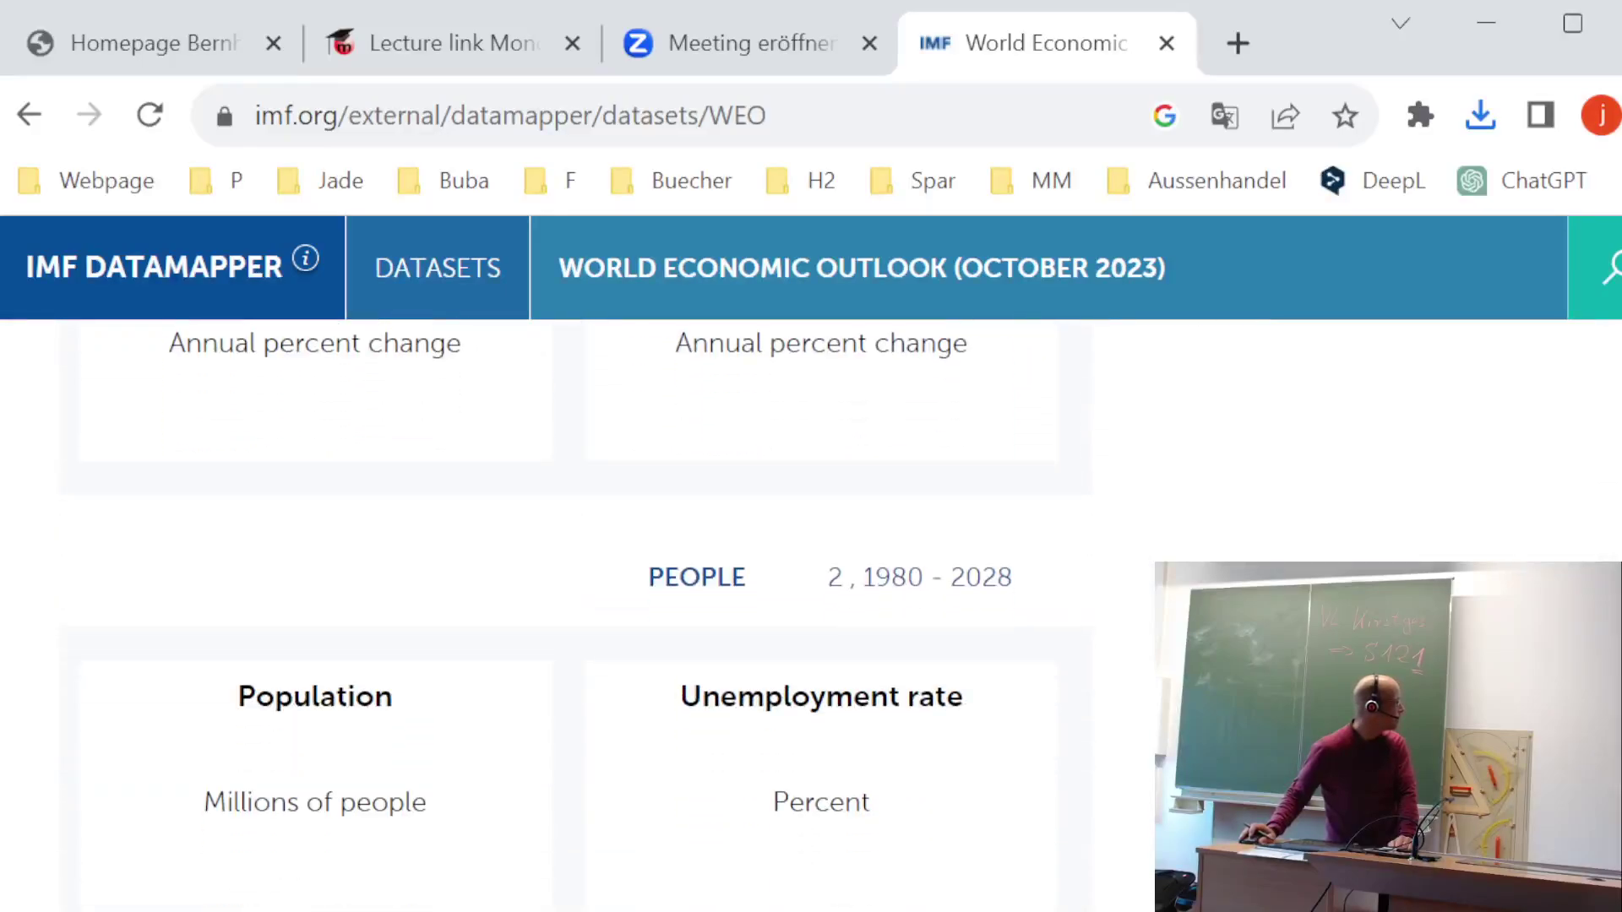
{"action": "left_click", "coordinate": [879, 722]}
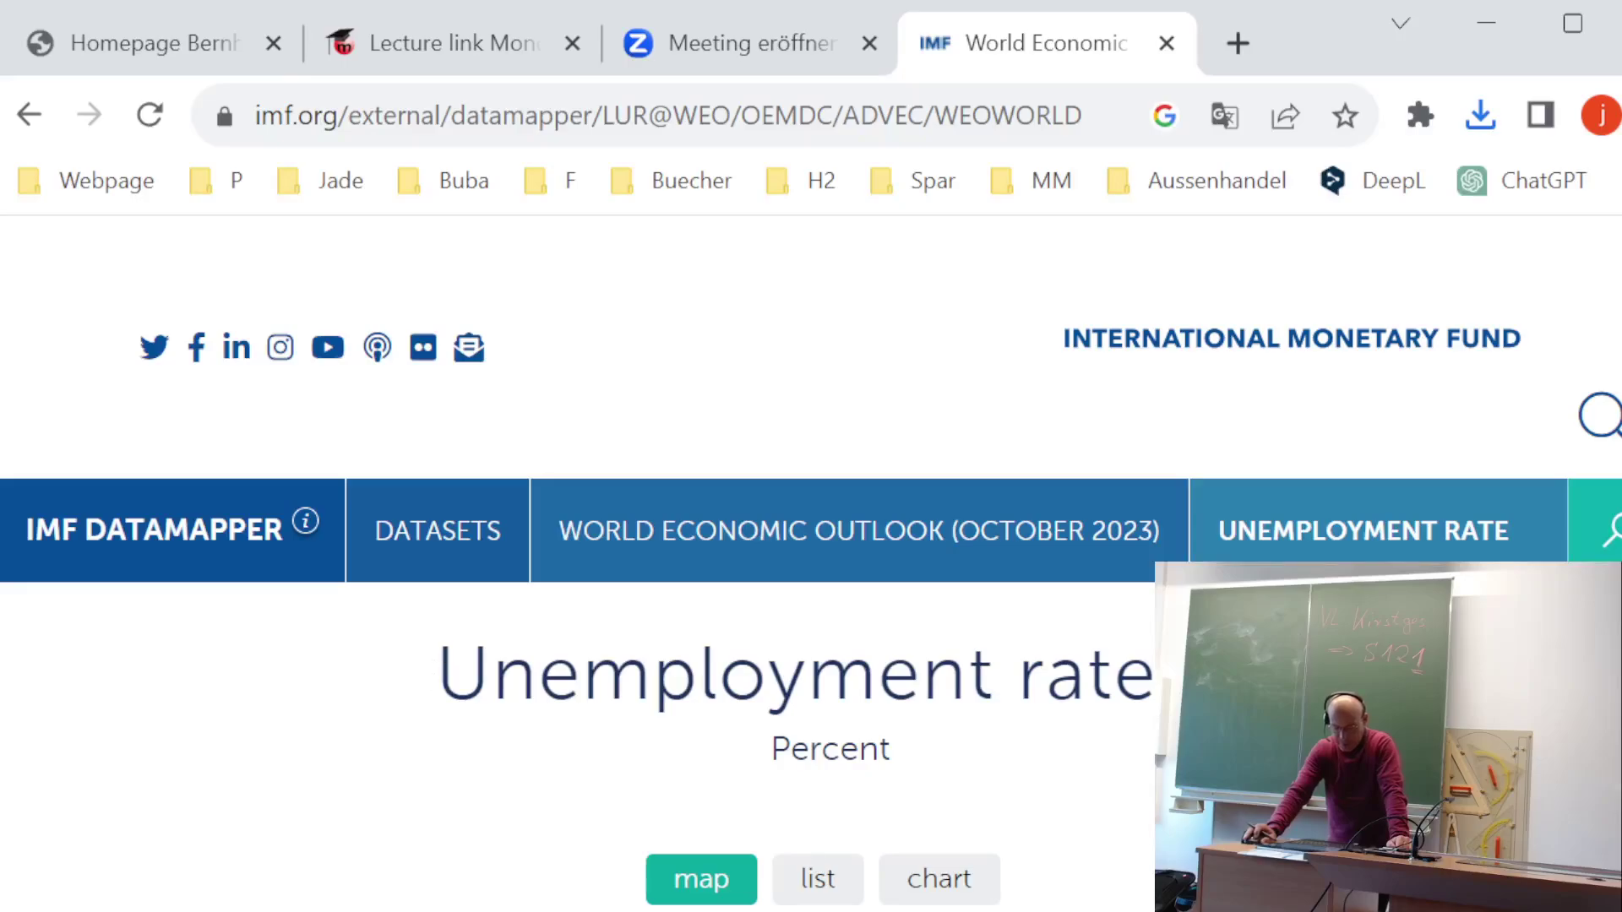
{"action": "left_click_drag", "start_coordinate": [436, 673], "coordinate": [1150, 680]}
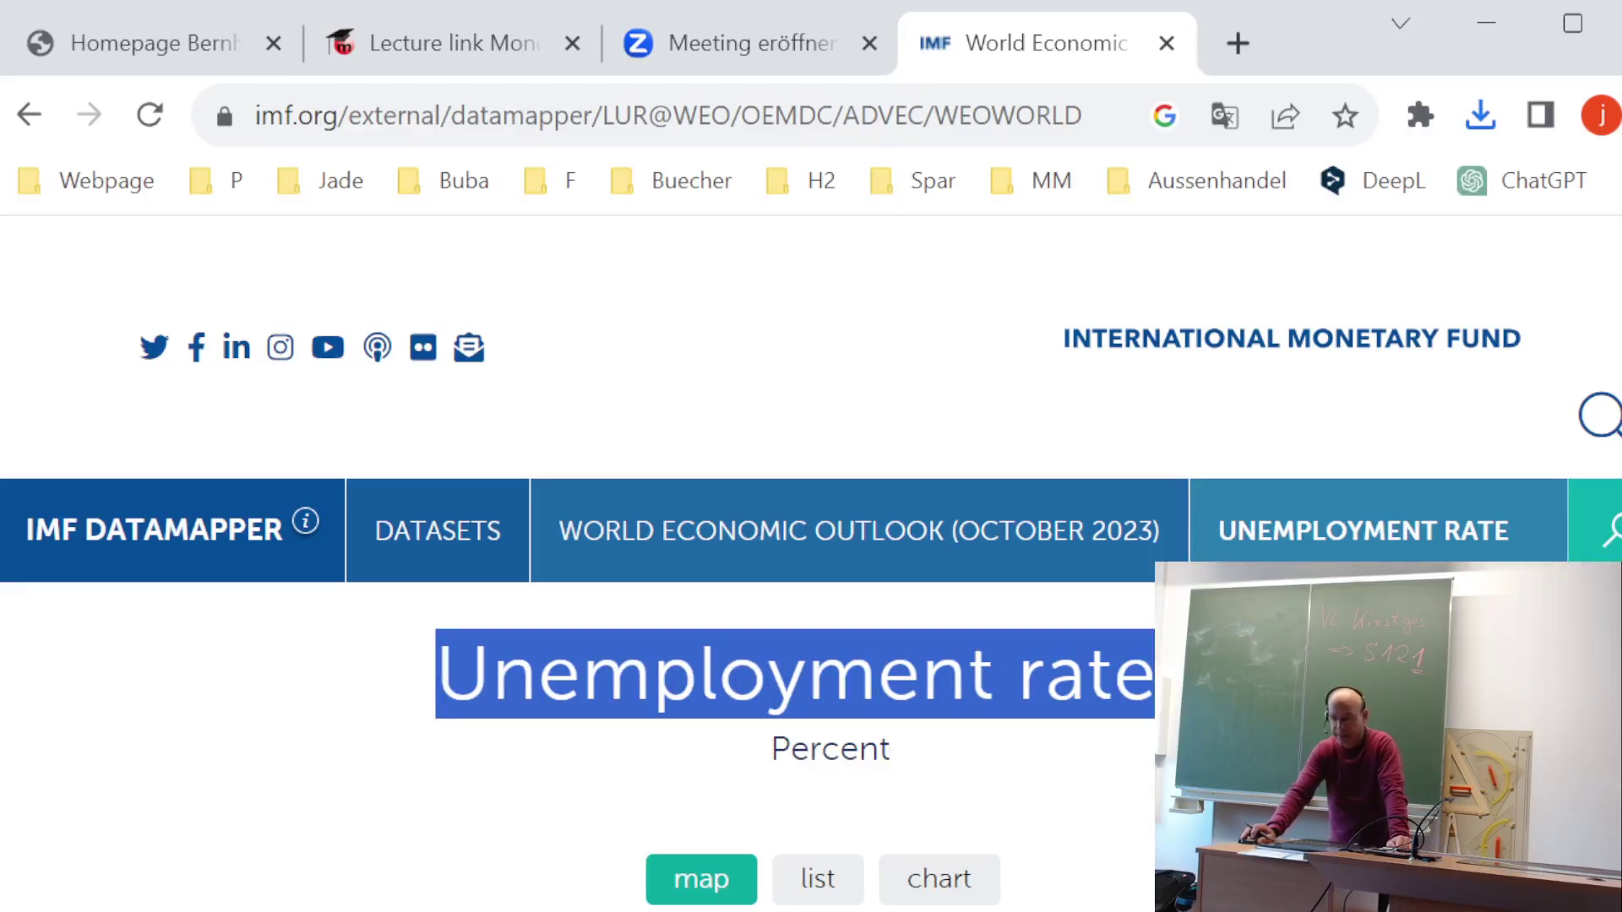
- Download the unemployment data for all countries as imf-dm-export-20231016_UE in the same folder, and return to the Okun's Law slide
{"action": "scroll", "coordinate": [1056, 773], "scroll_direction": "down", "scroll_amount": 8}
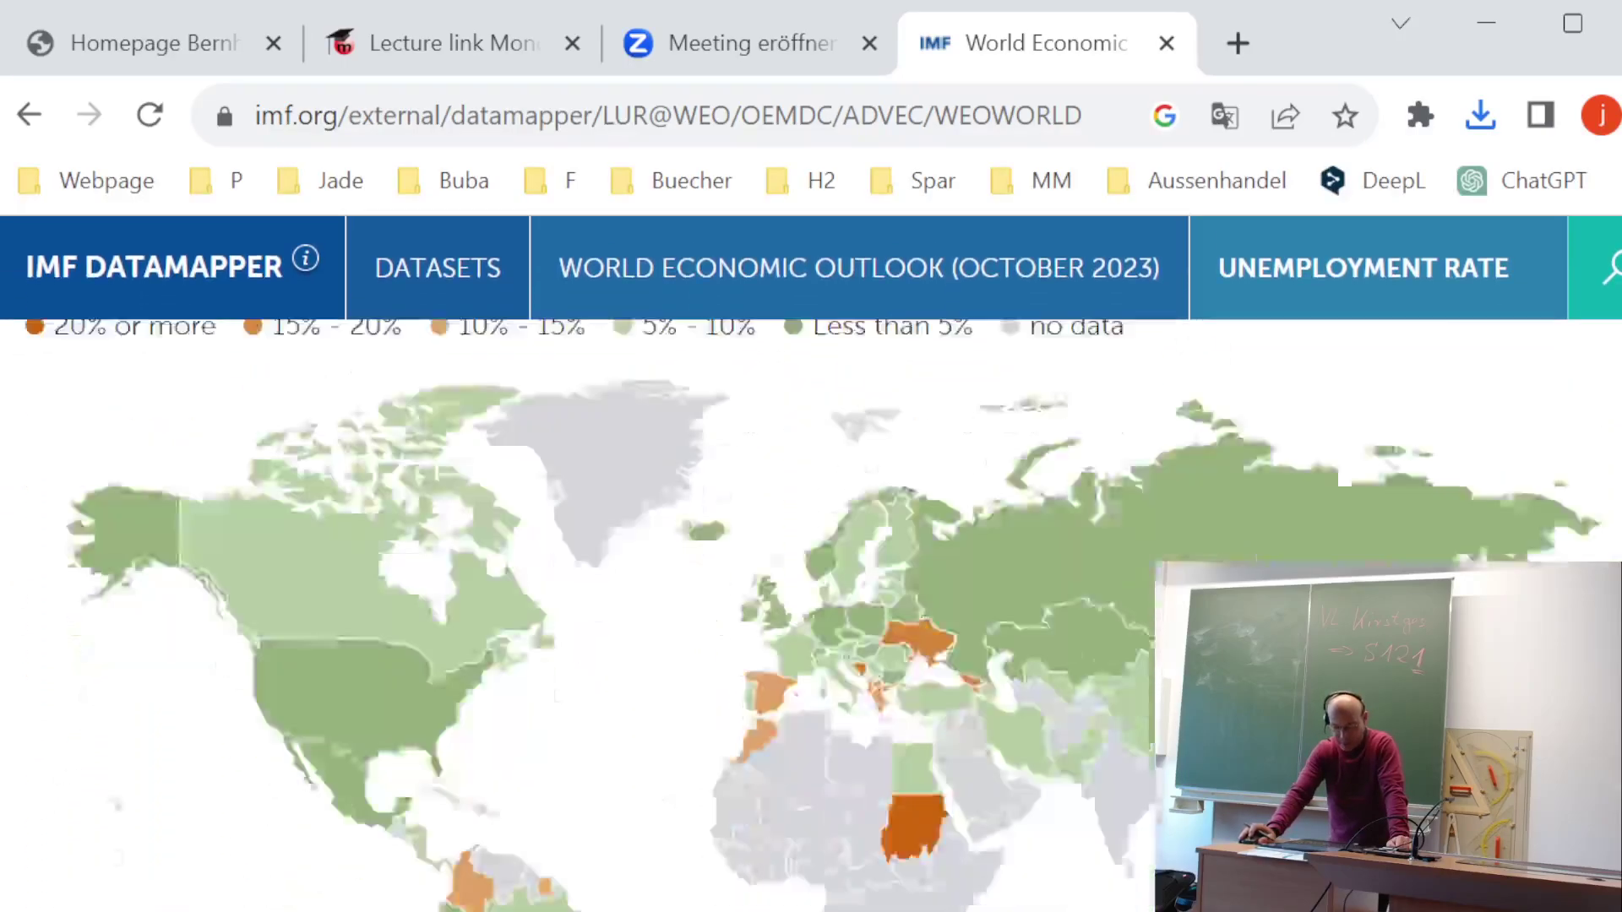
{"action": "scroll", "coordinate": [286, 730], "scroll_direction": "down", "scroll_amount": 10}
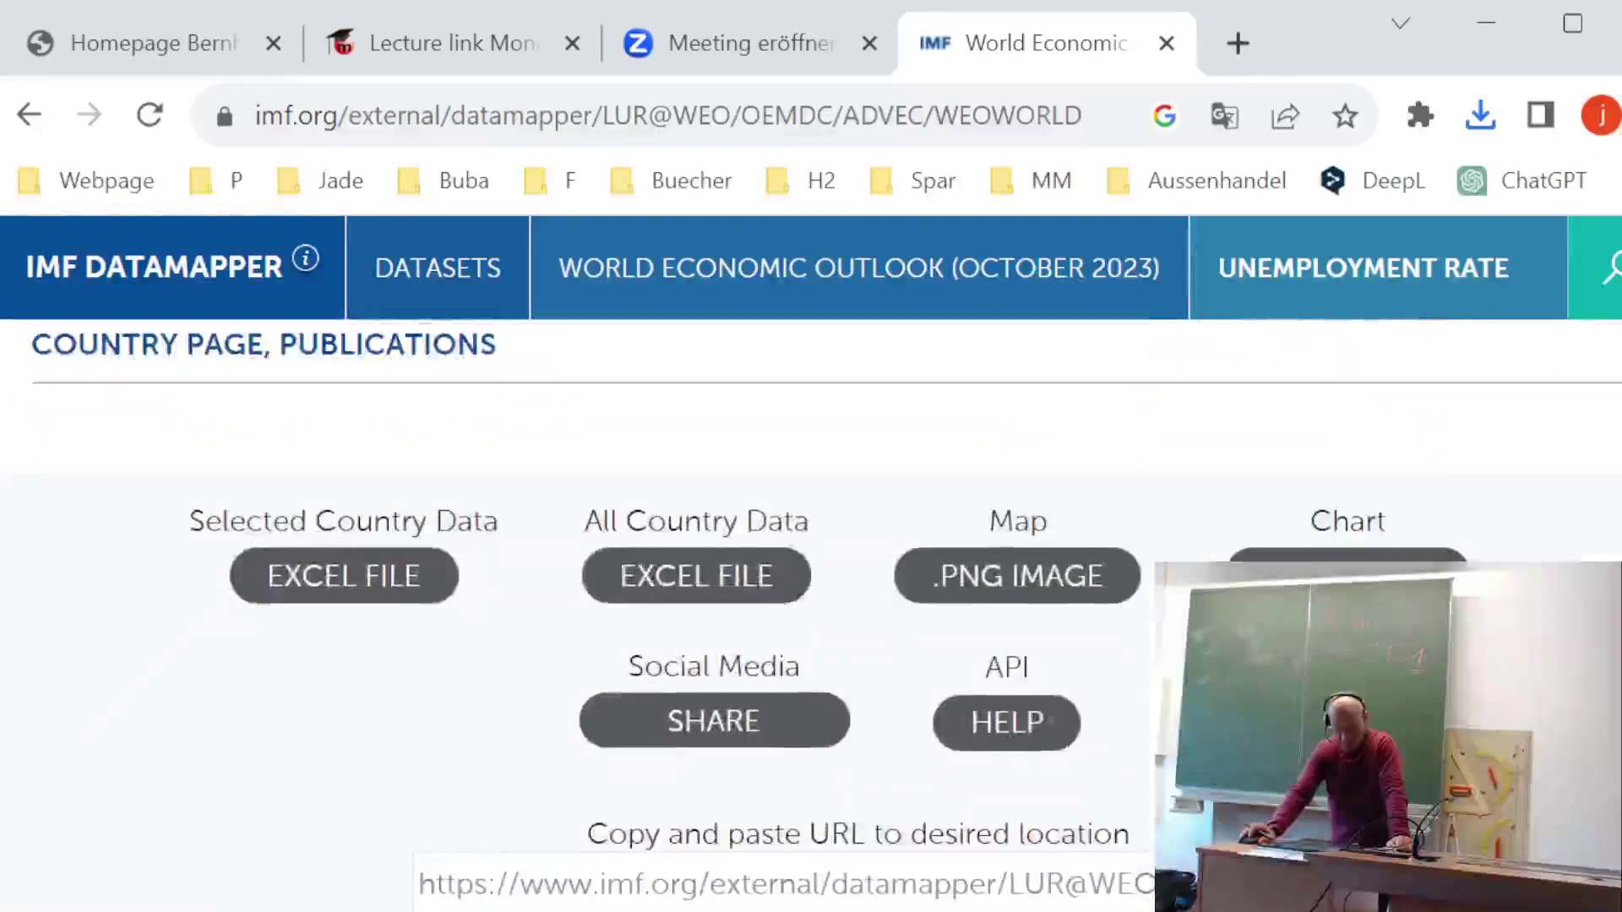
{"action": "left_click", "coordinate": [688, 591]}
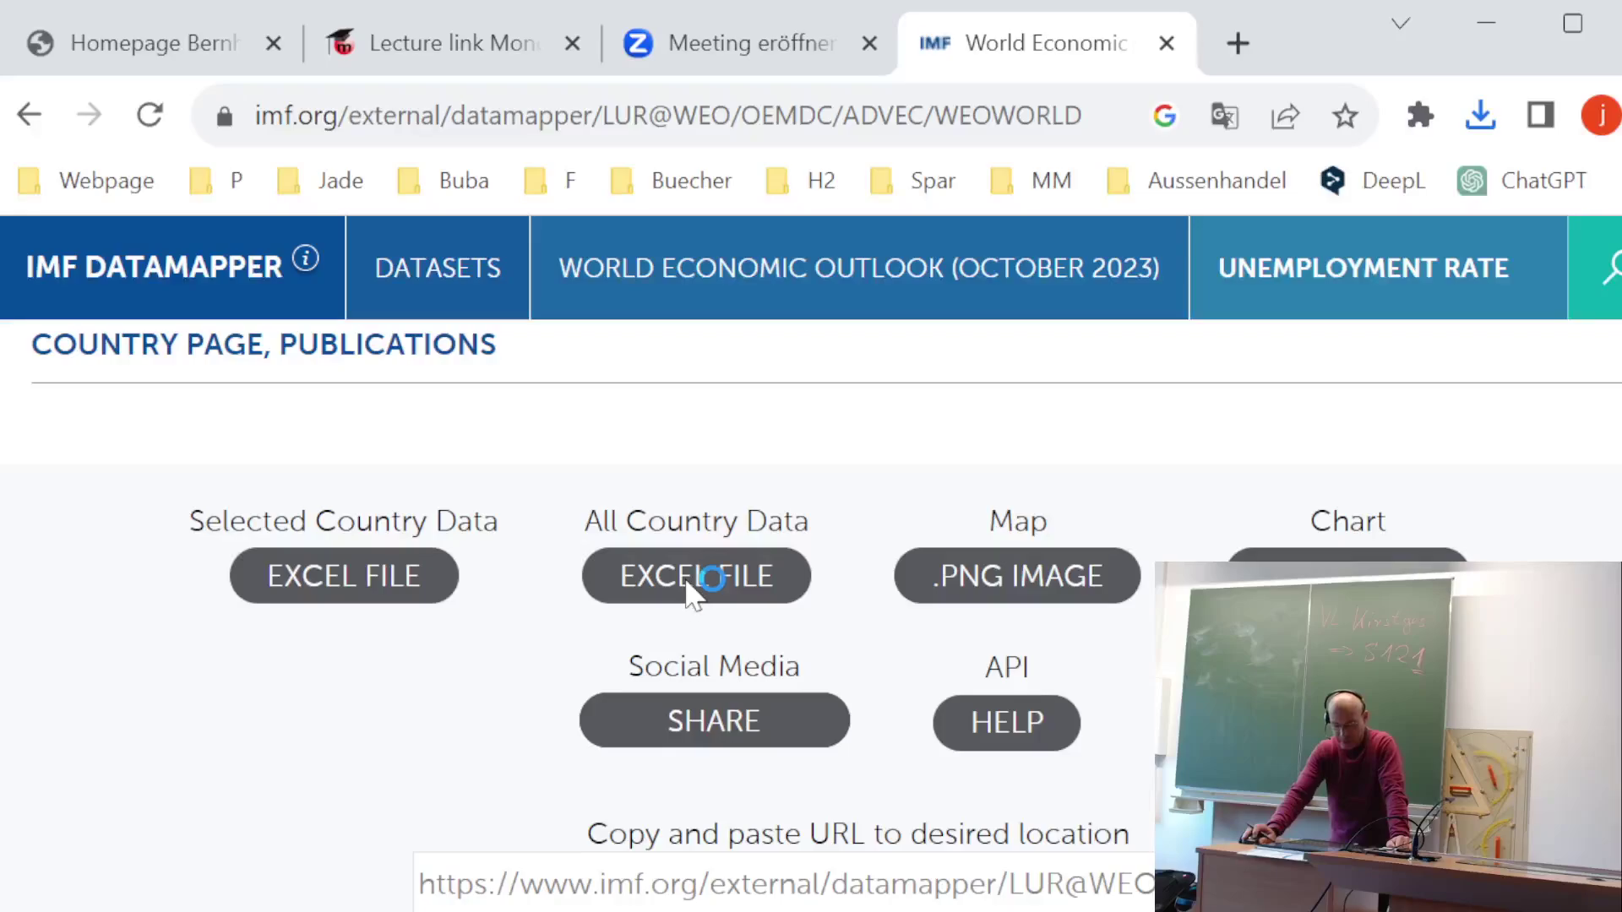
{"action": "key", "text": "End"}
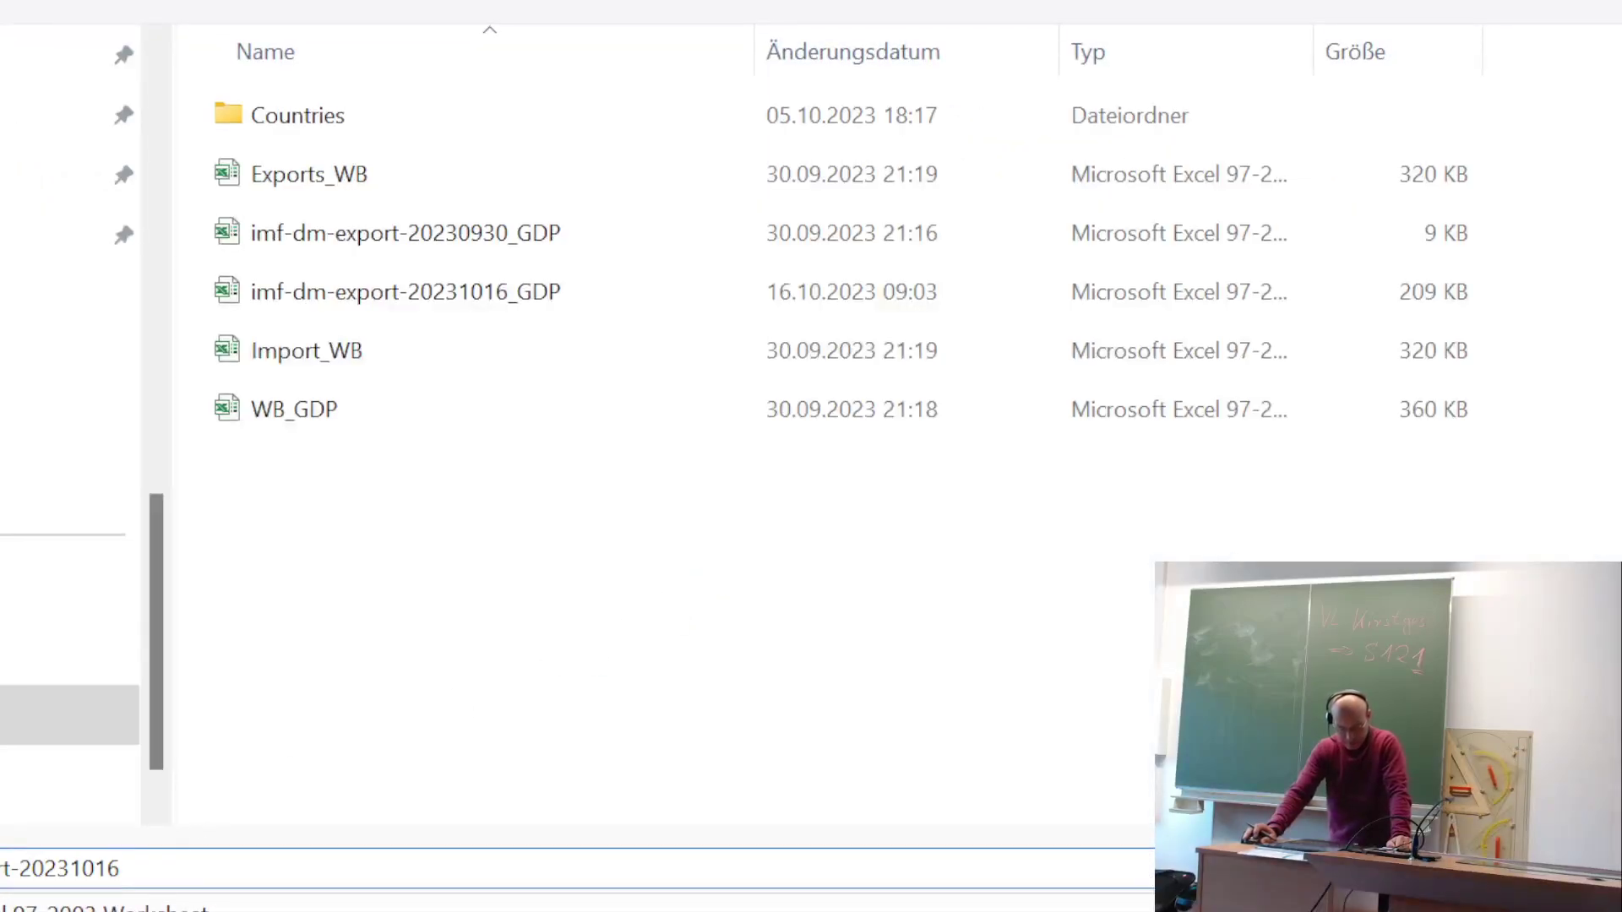
{"action": "type", "text": "_"}
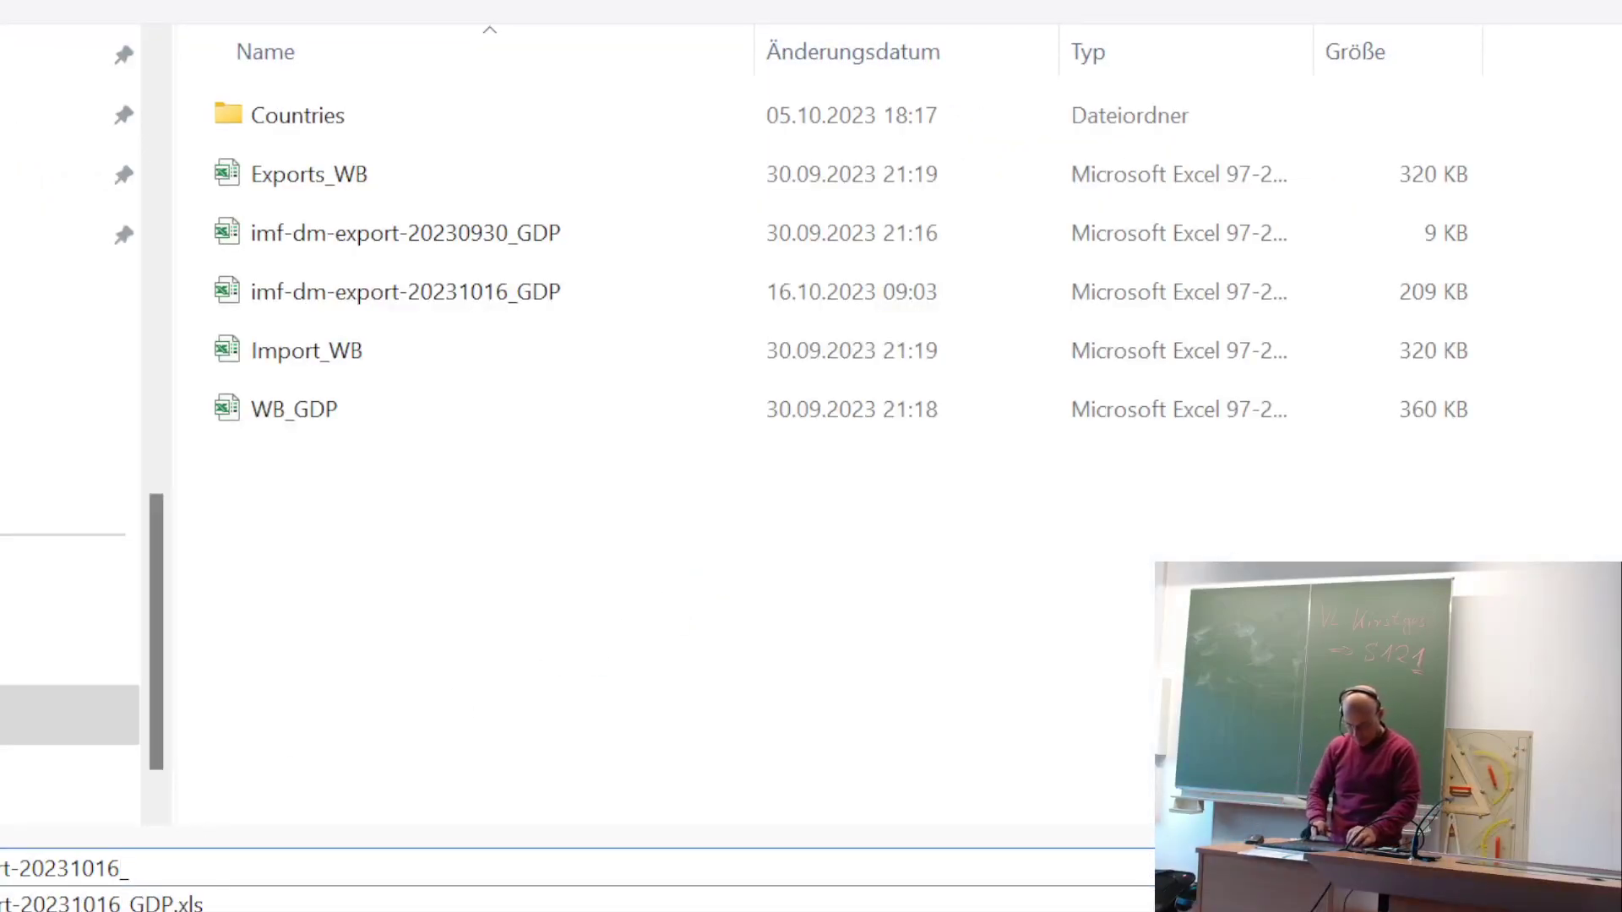
{"action": "type", "text": "UE"}
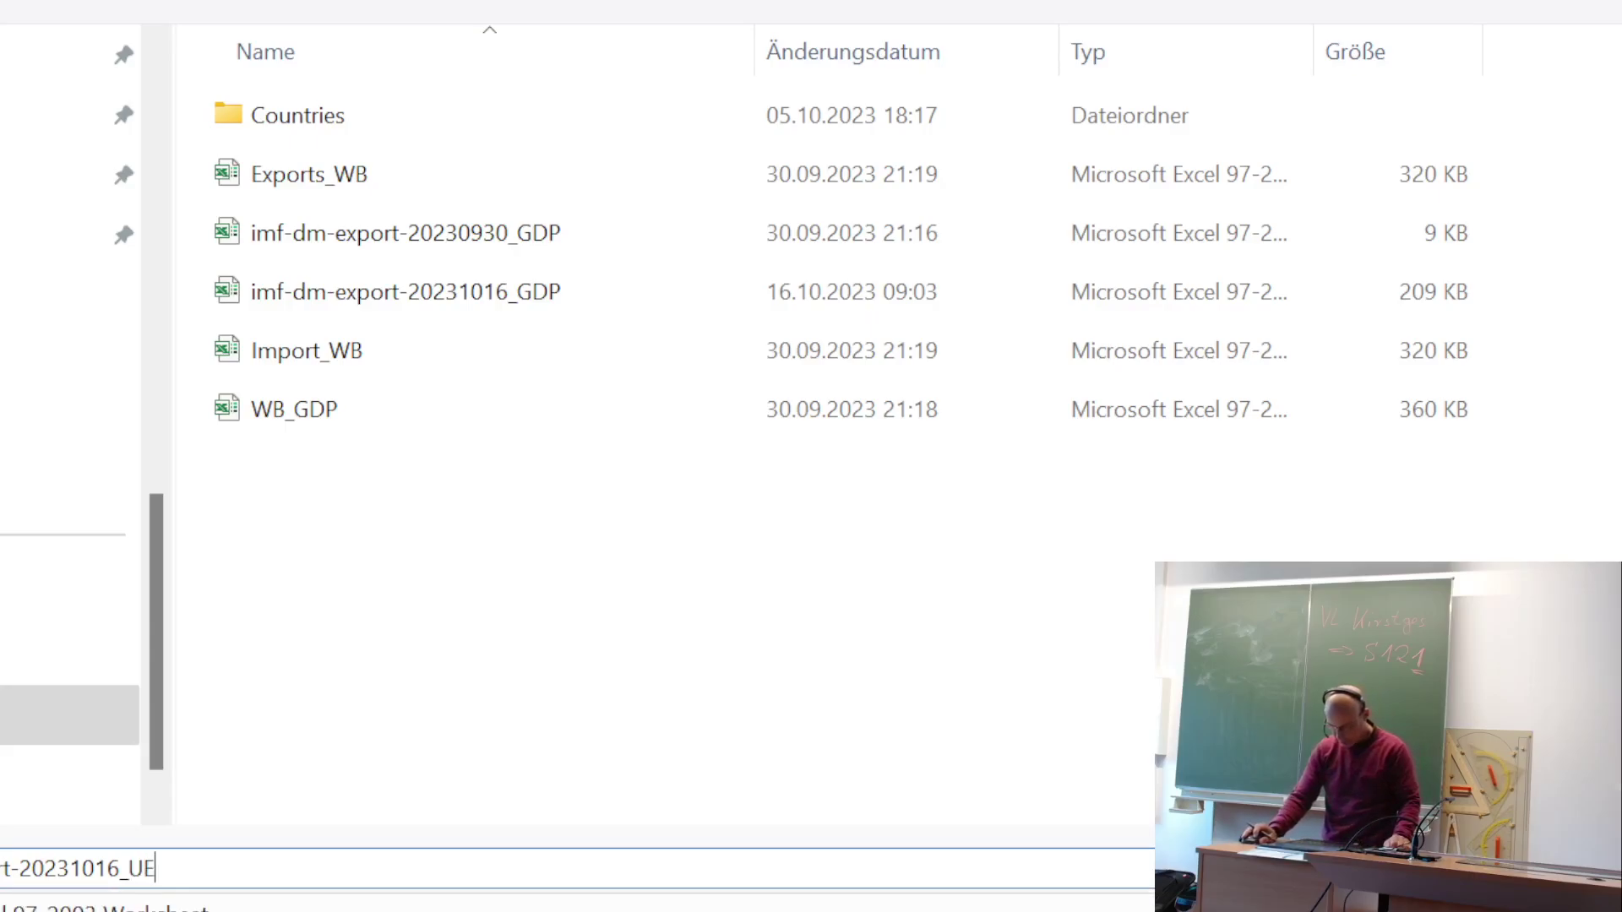
{"action": "key", "text": "Return"}
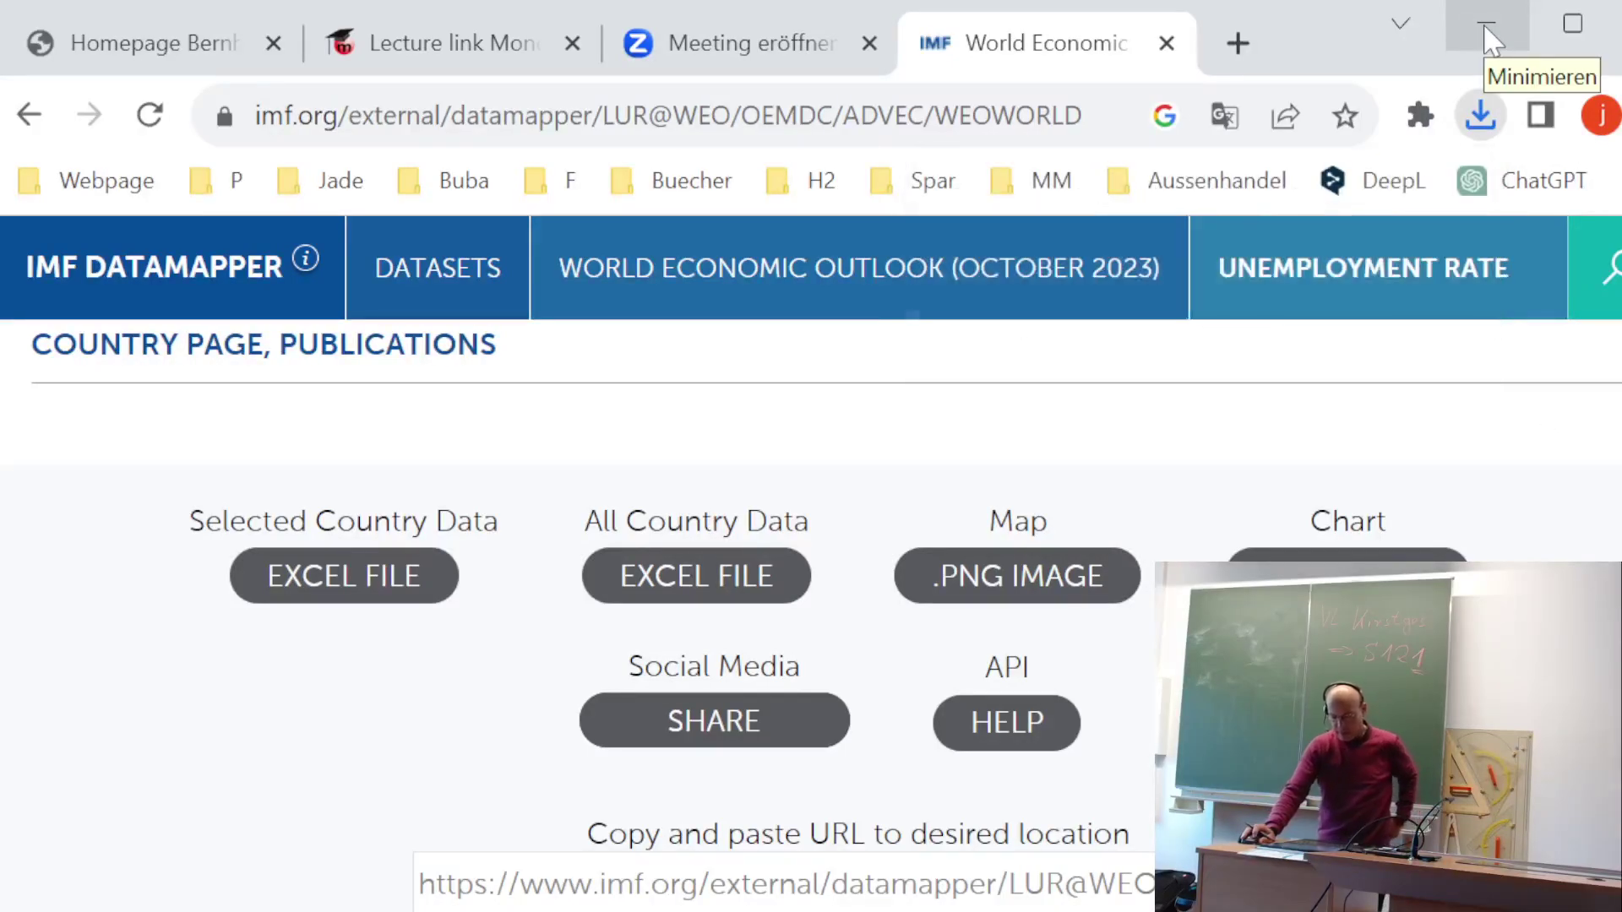
{"action": "left_click", "coordinate": [1485, 27]}
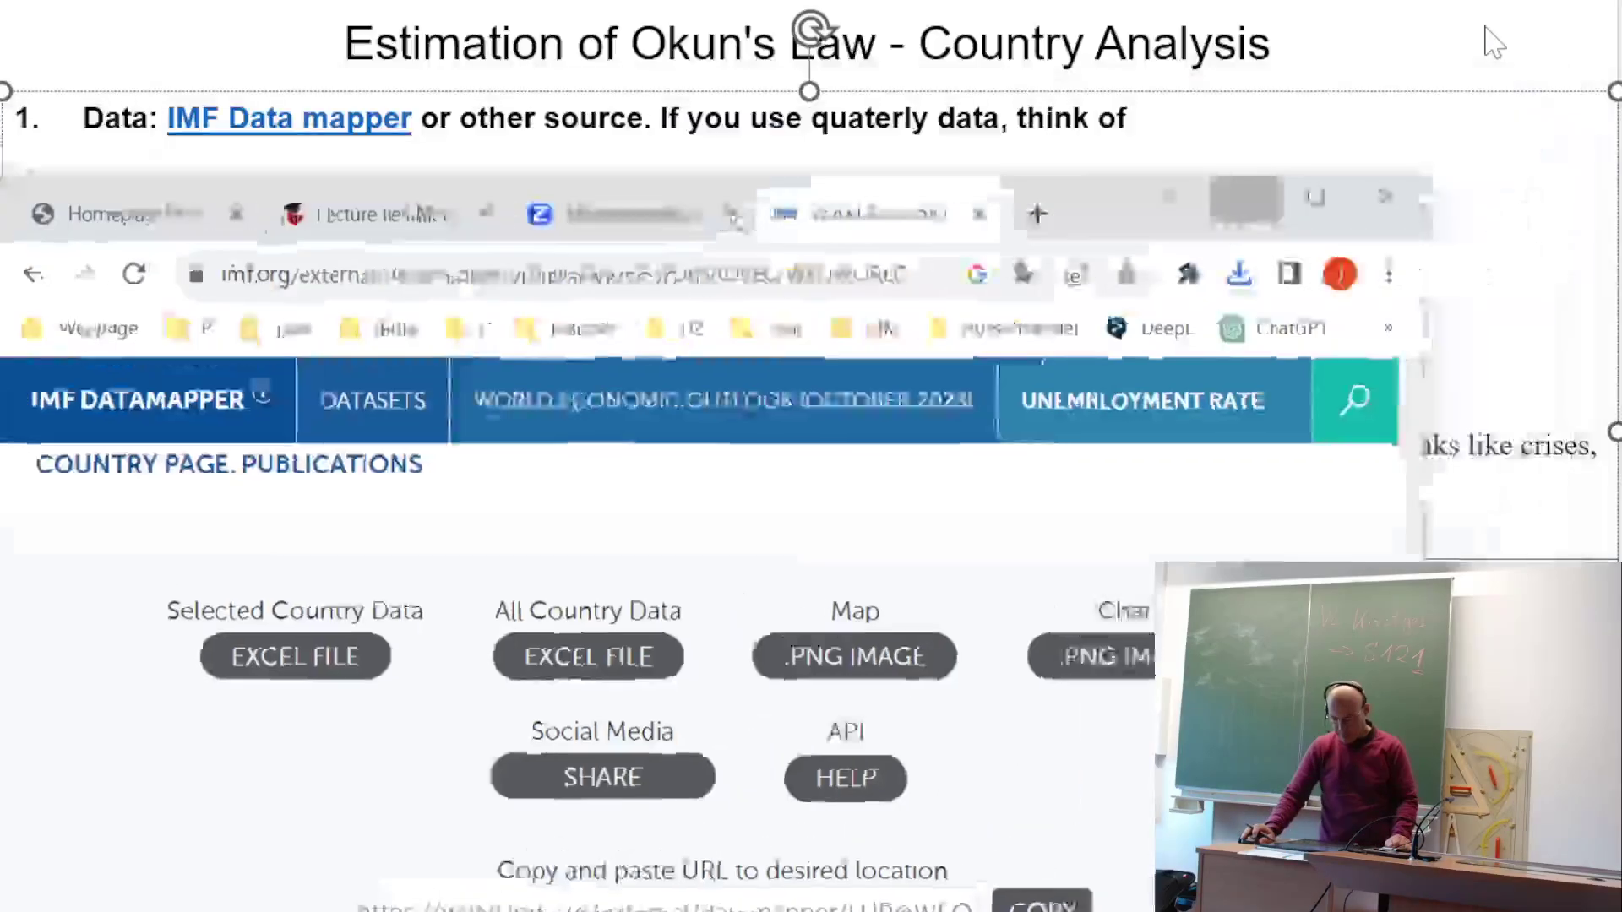
- Open imf-dm-export-20231016_GDP from the Data subfolder of the GlobalEconomics Lecture folder and enable editing
{"action": "key", "text": "alt+Tab"}
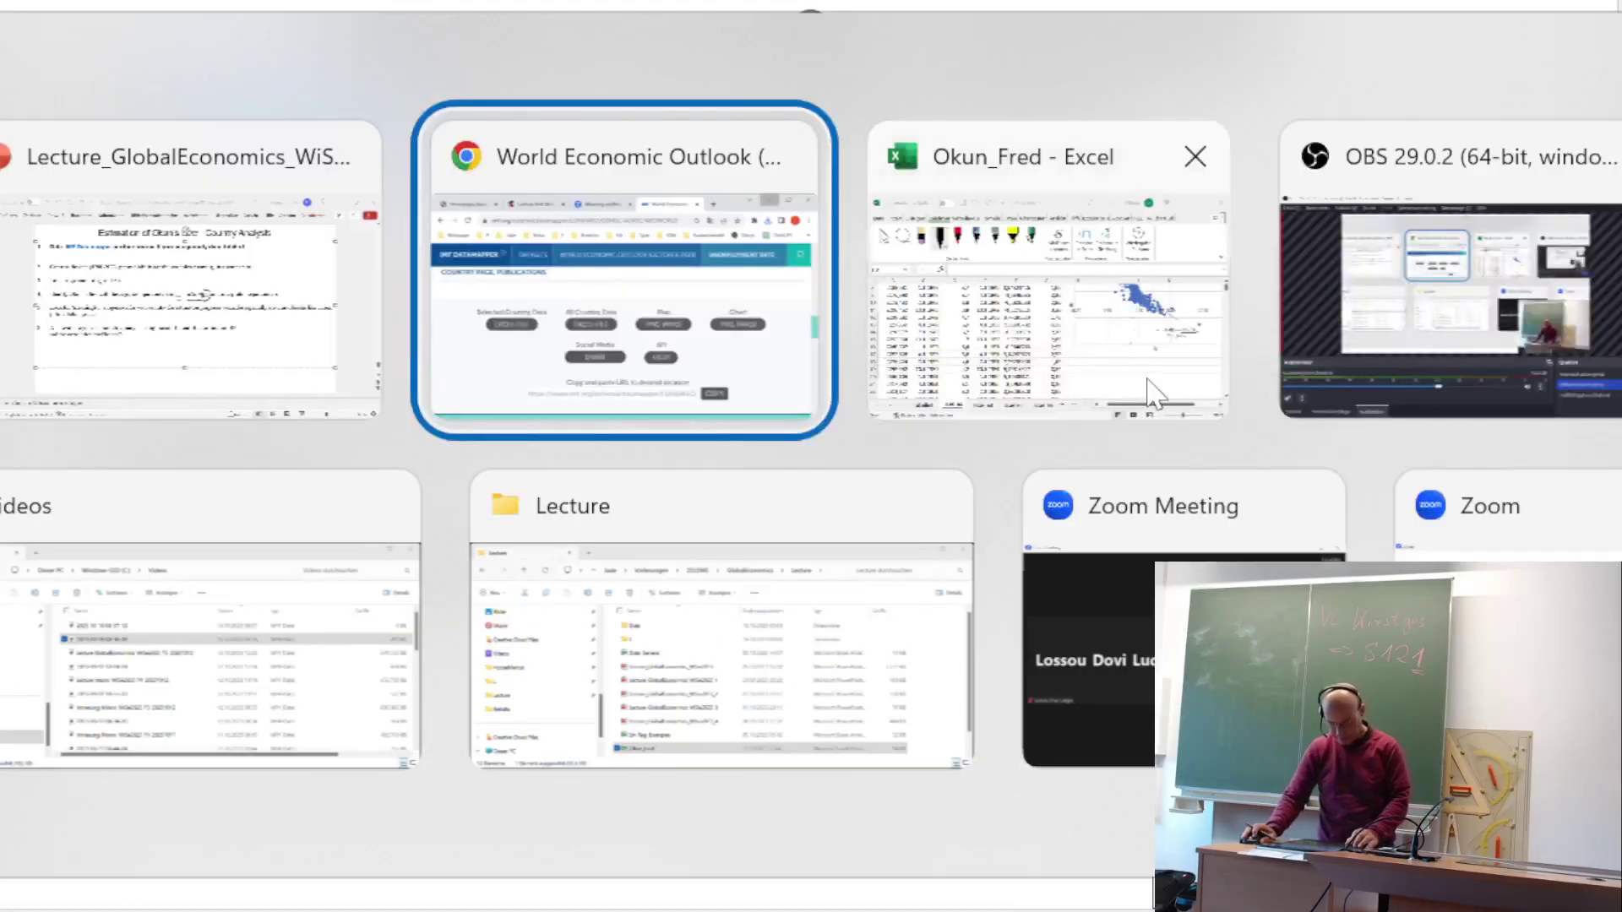
{"action": "left_click", "coordinate": [760, 473]}
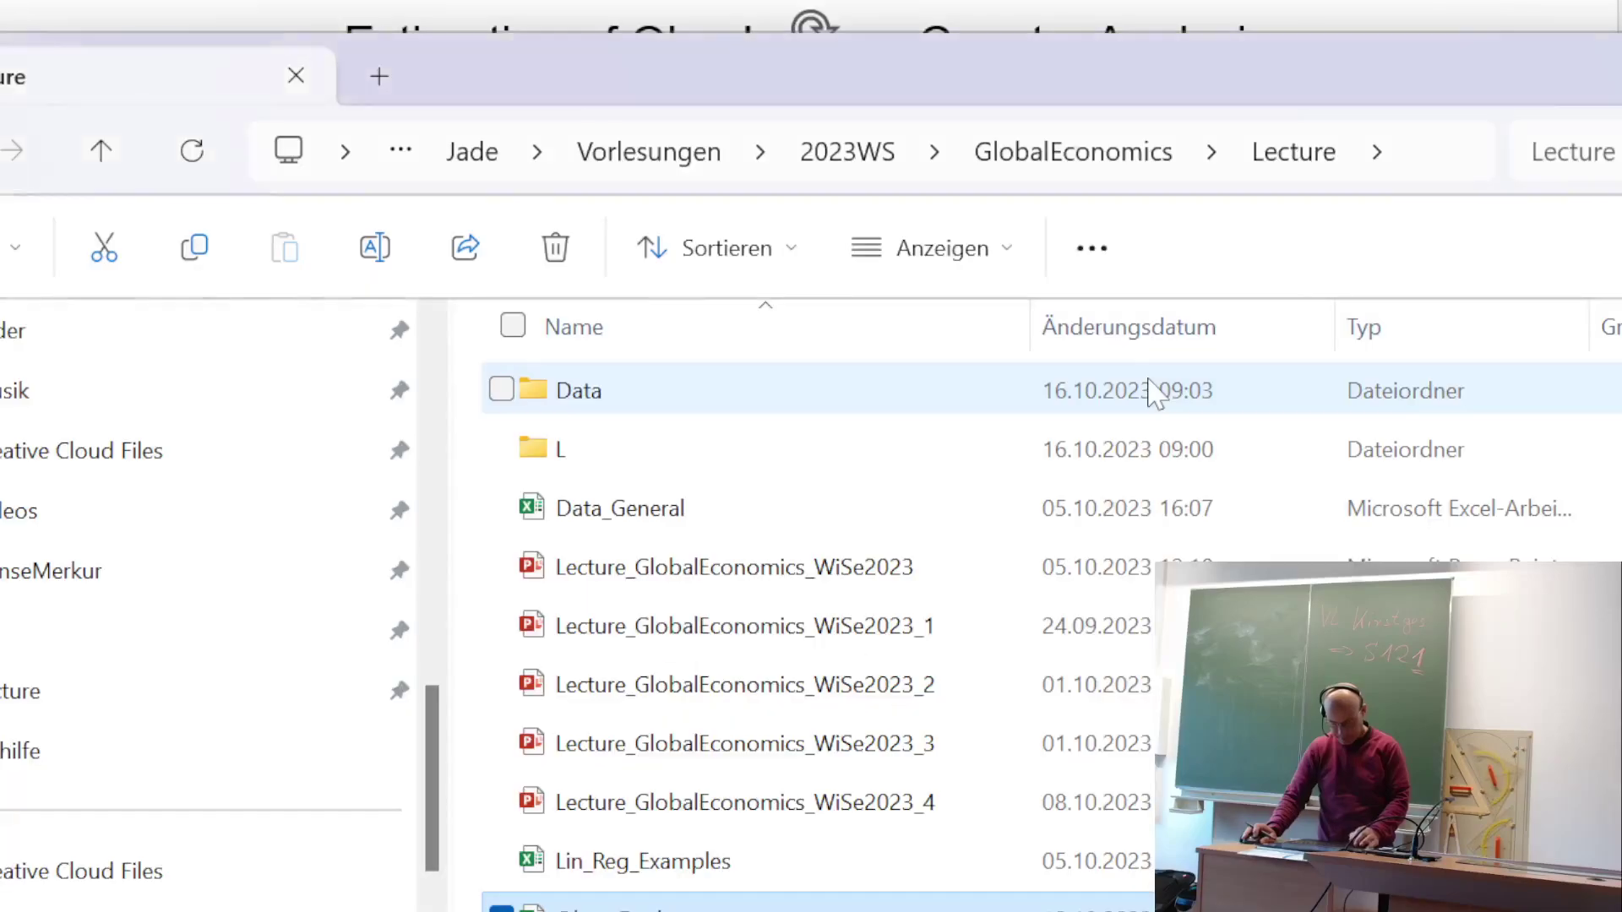
{"action": "double_click", "coordinate": [688, 395]}
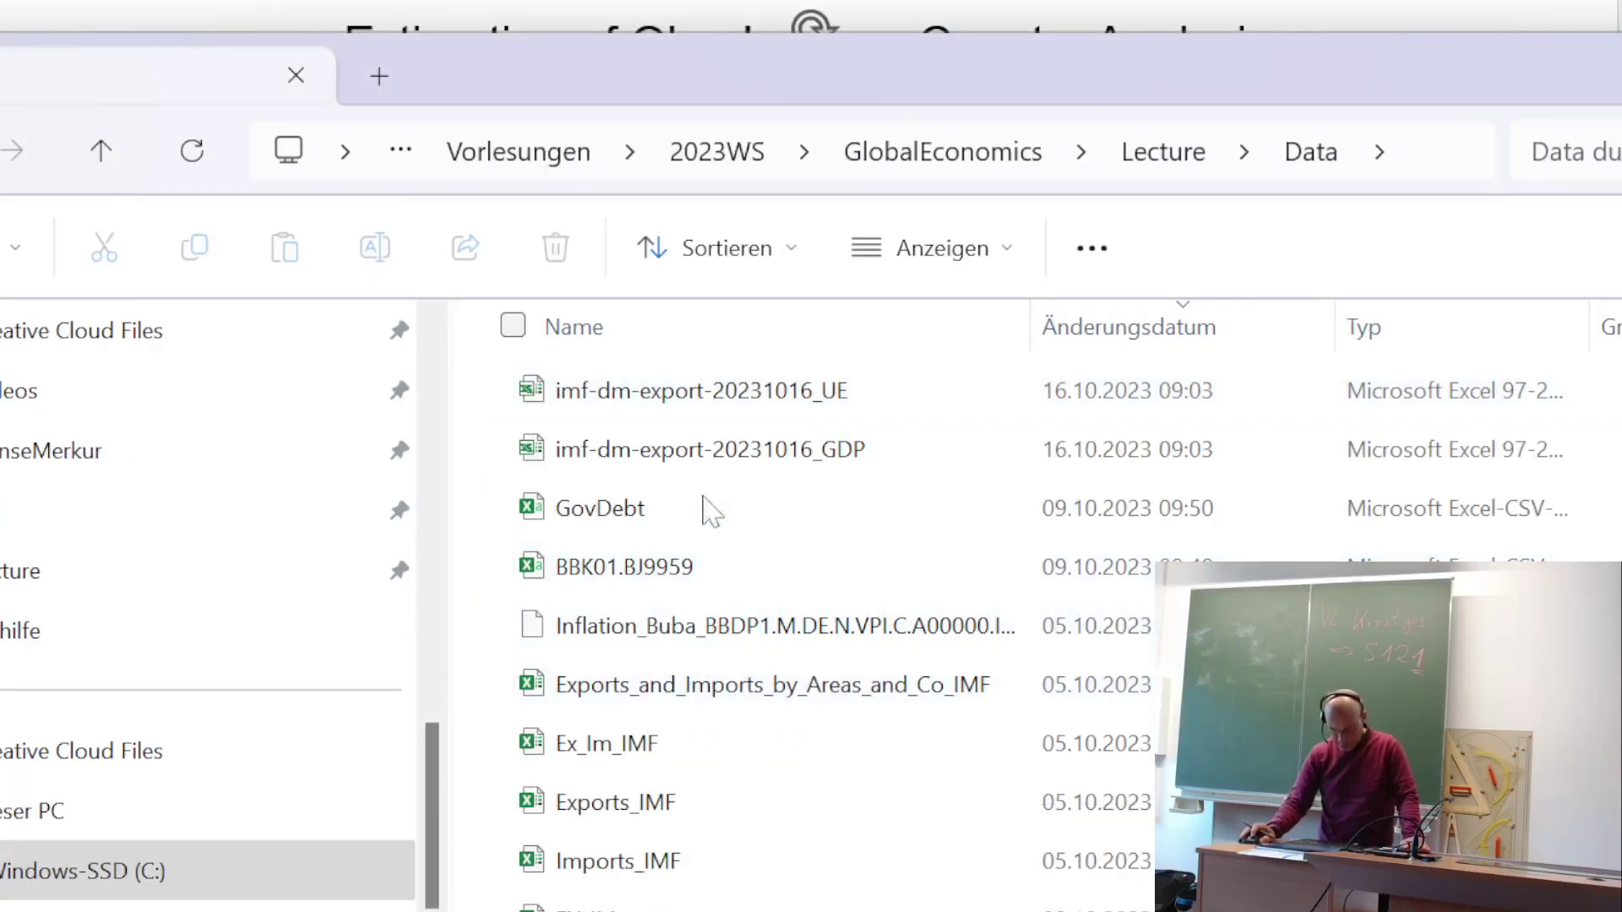
{"action": "left_click", "coordinate": [791, 451]}
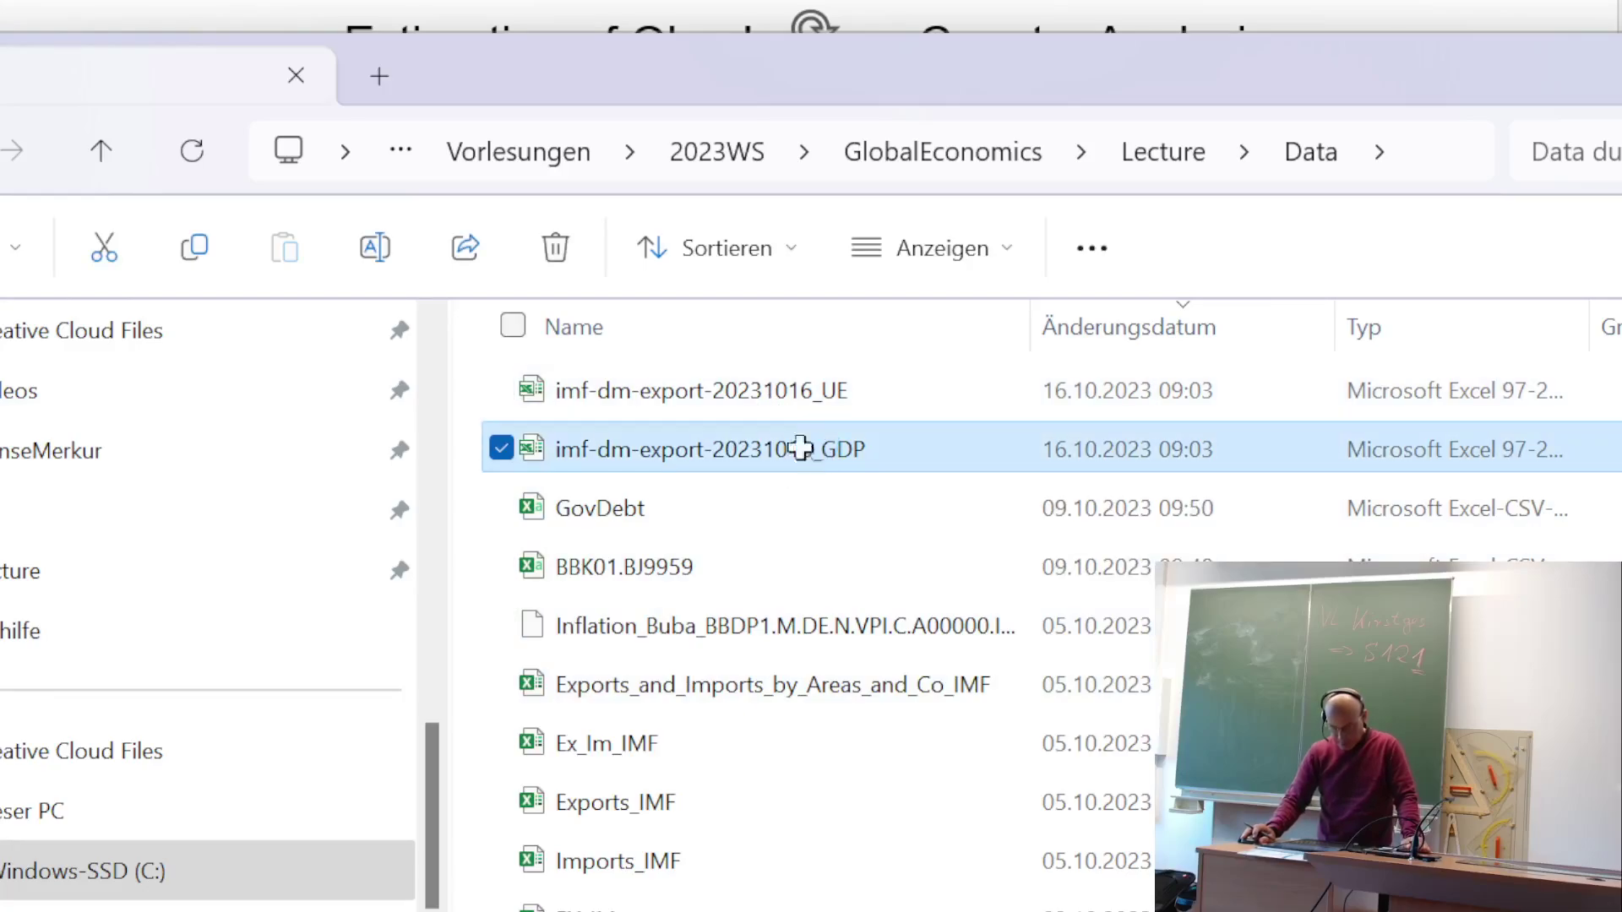
{"action": "key", "text": "alt+Tab"}
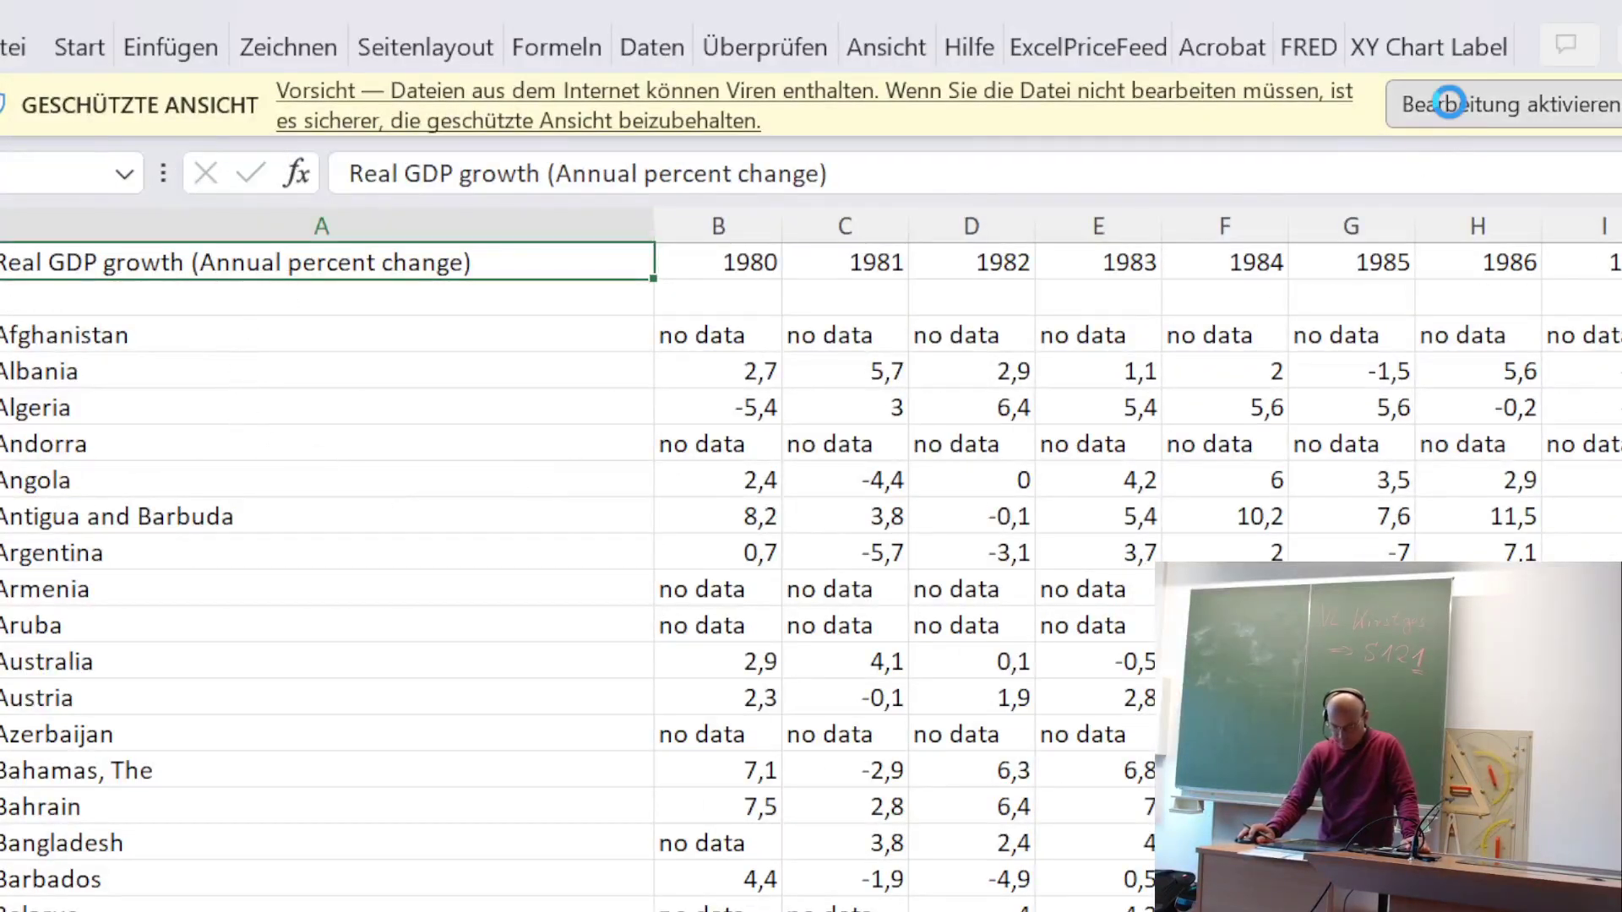
{"action": "left_click", "coordinate": [1440, 105]}
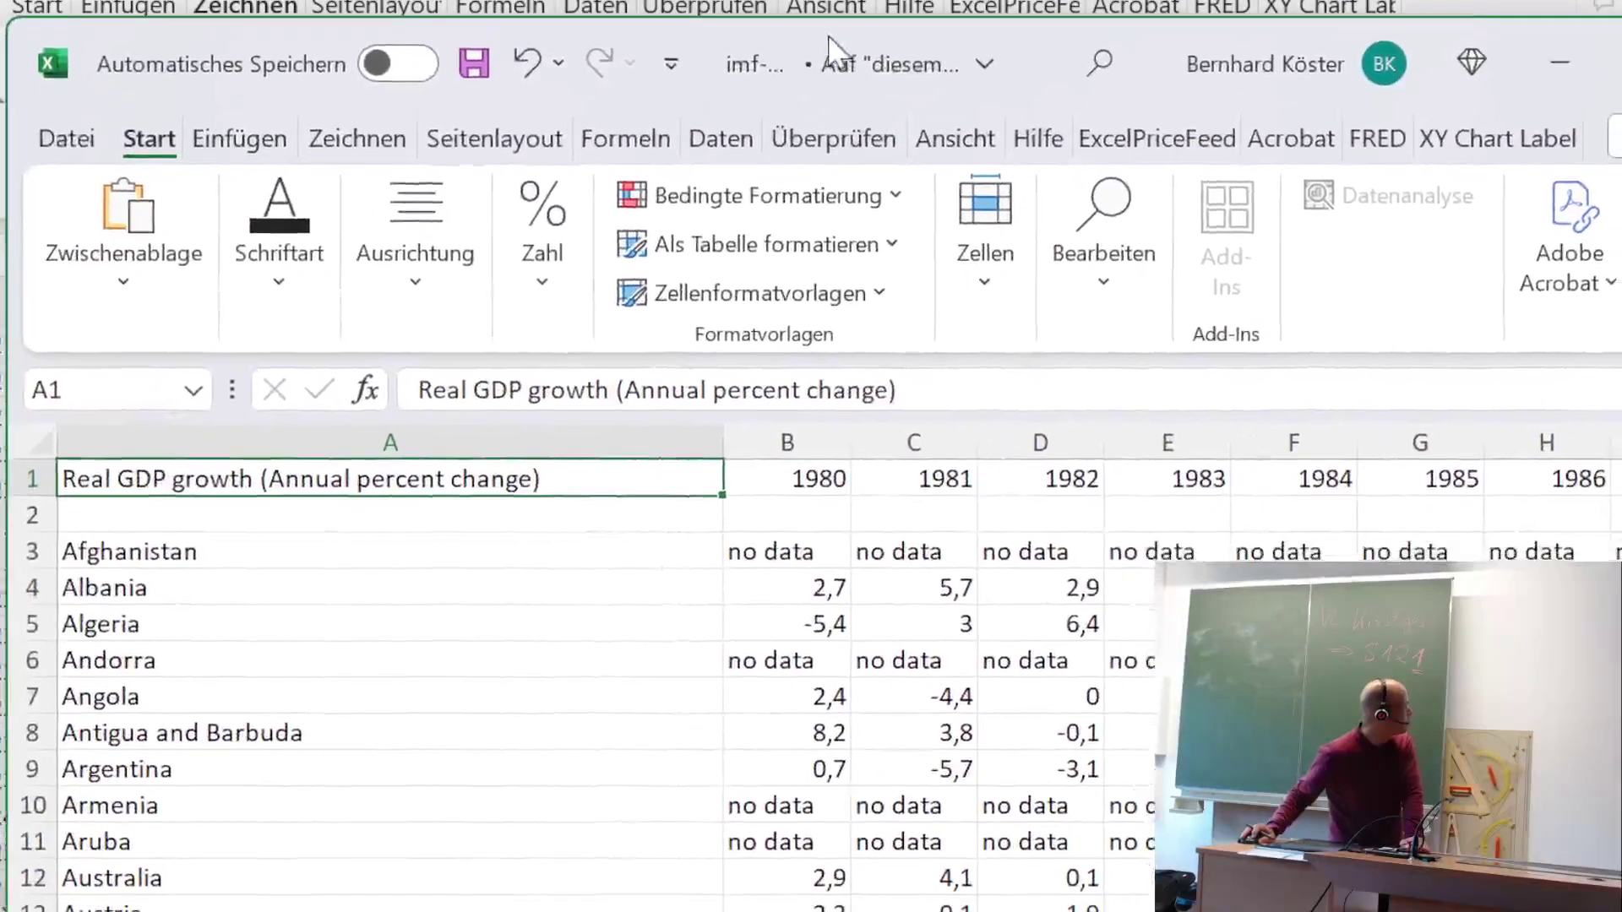
- Find "germany" in the real GDP growth sheet and copy Germany's entire data row, including the country name
{"action": "left_click", "coordinate": [410, 540]}
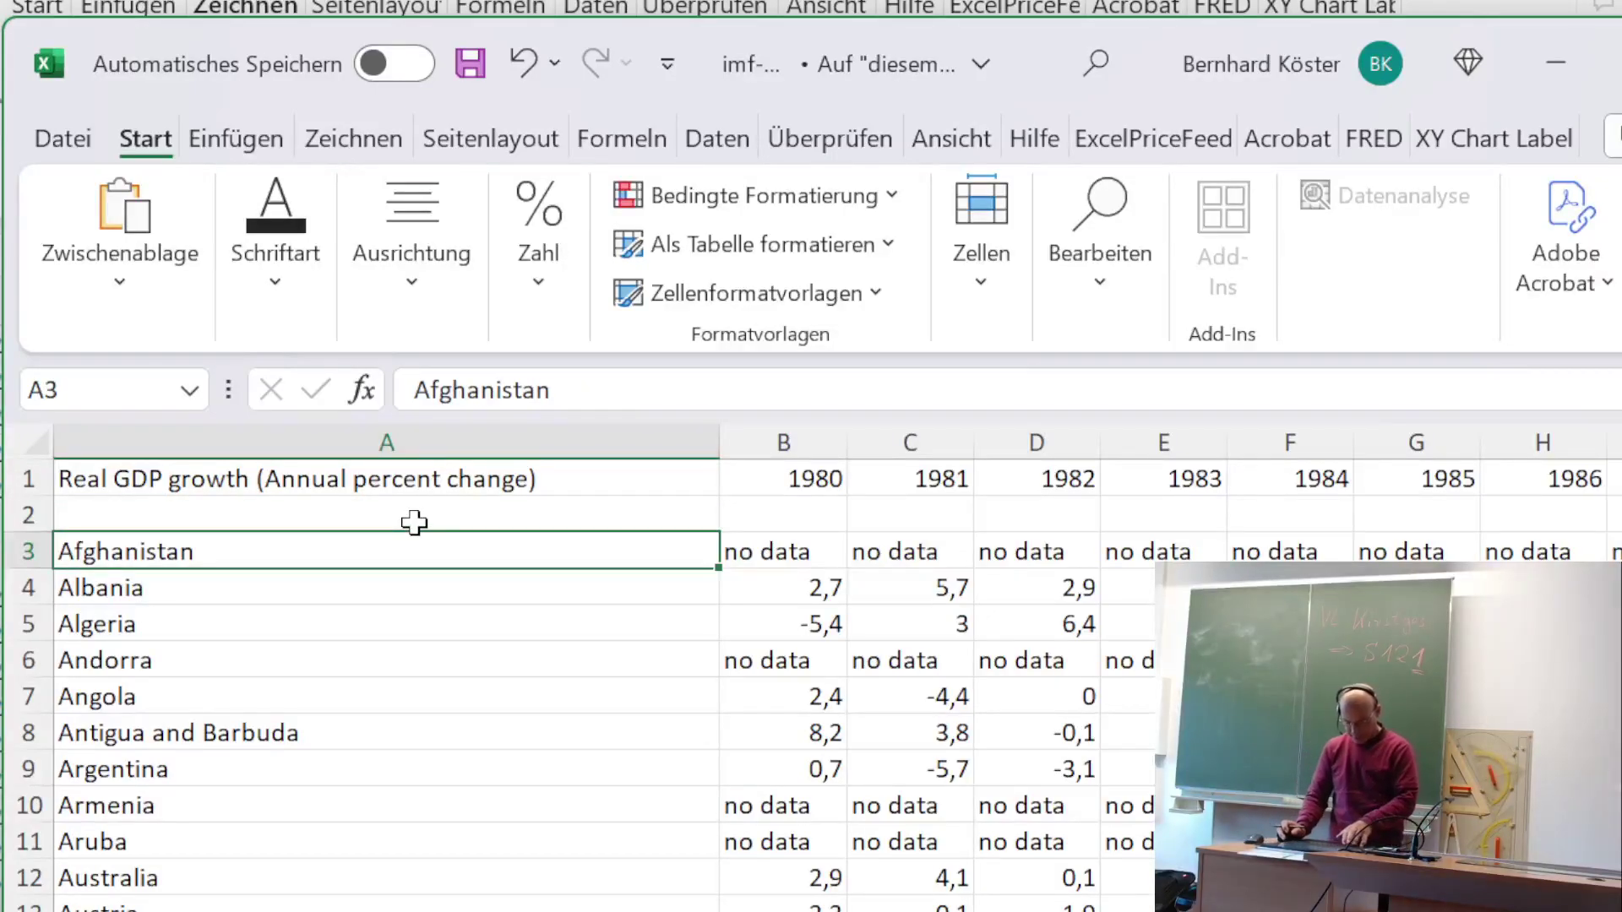
{"action": "key", "text": "ctrl+f"}
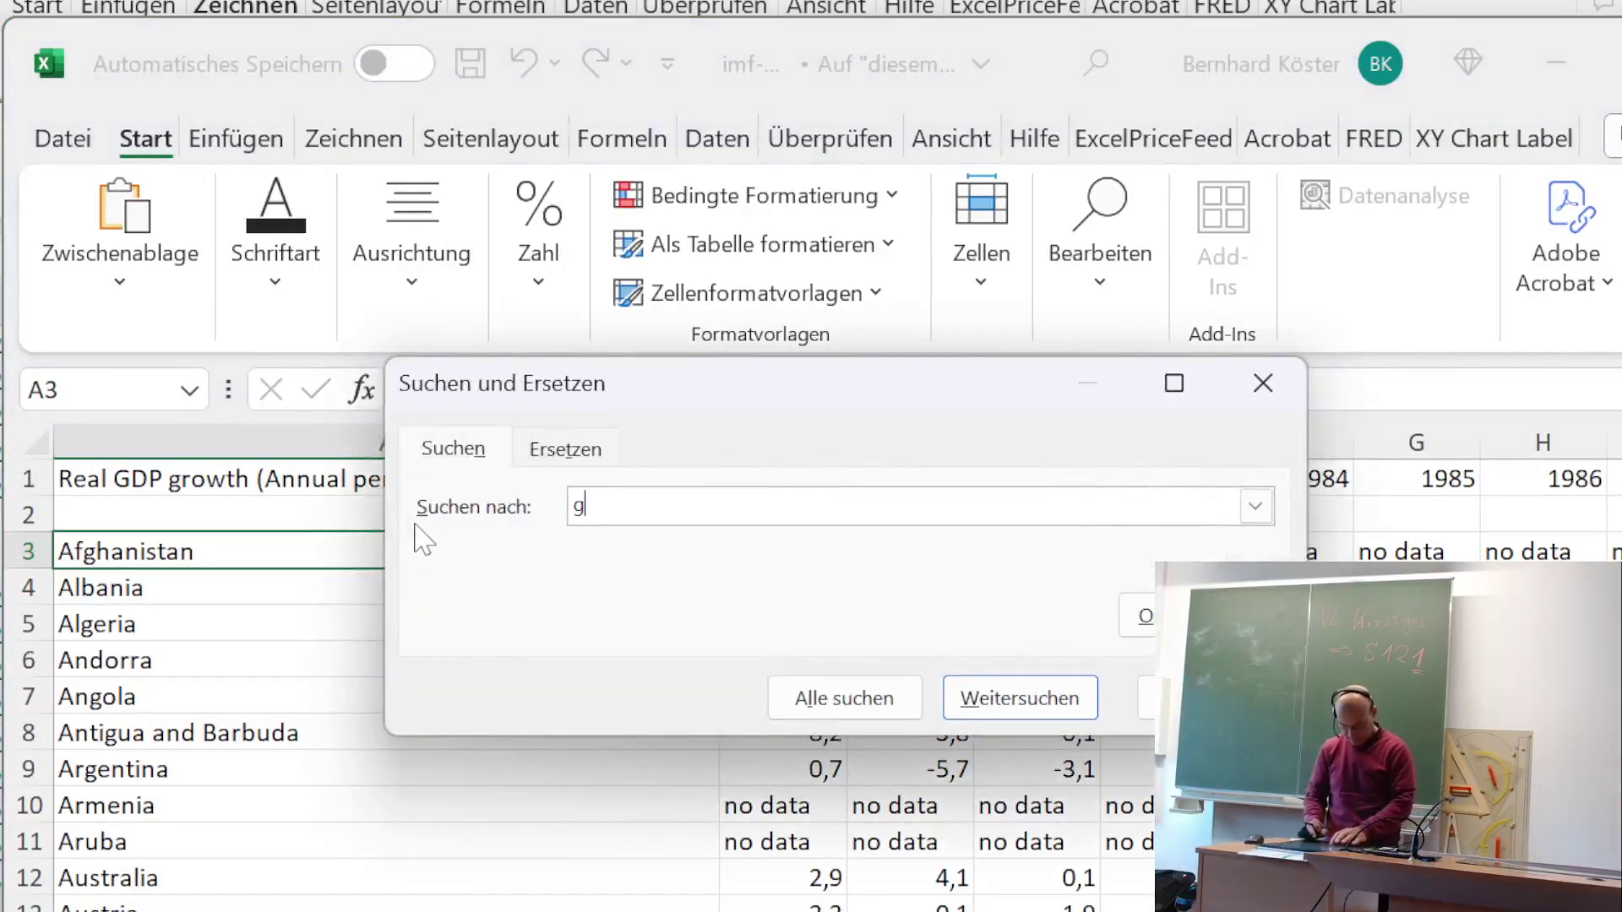
{"action": "key", "text": "Return"}
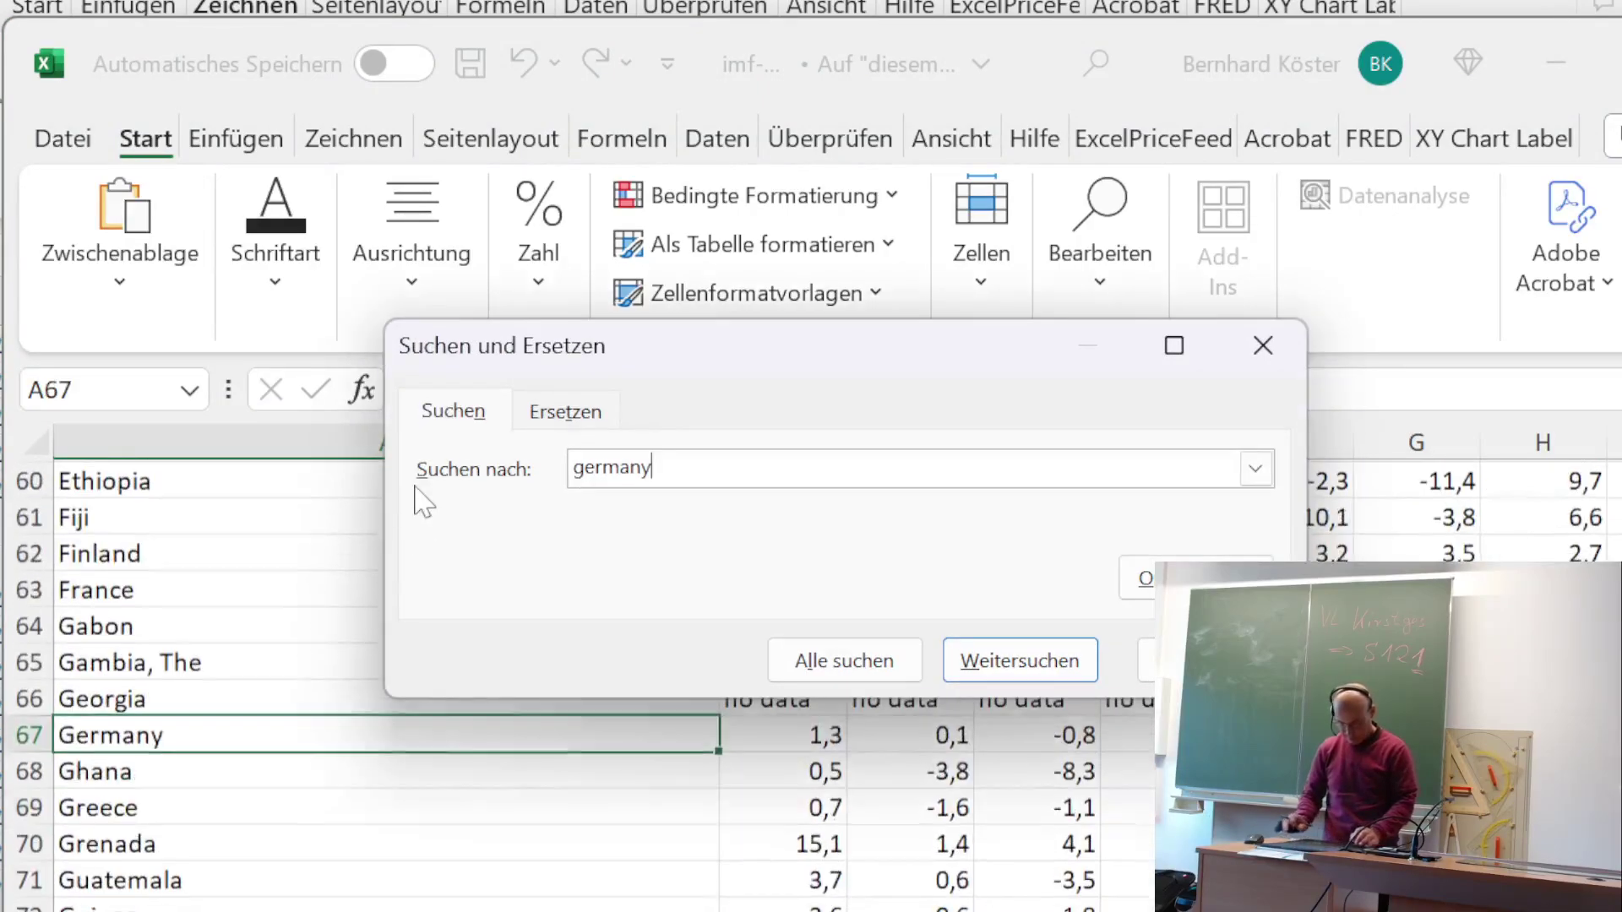
{"action": "left_click", "coordinate": [1272, 346]}
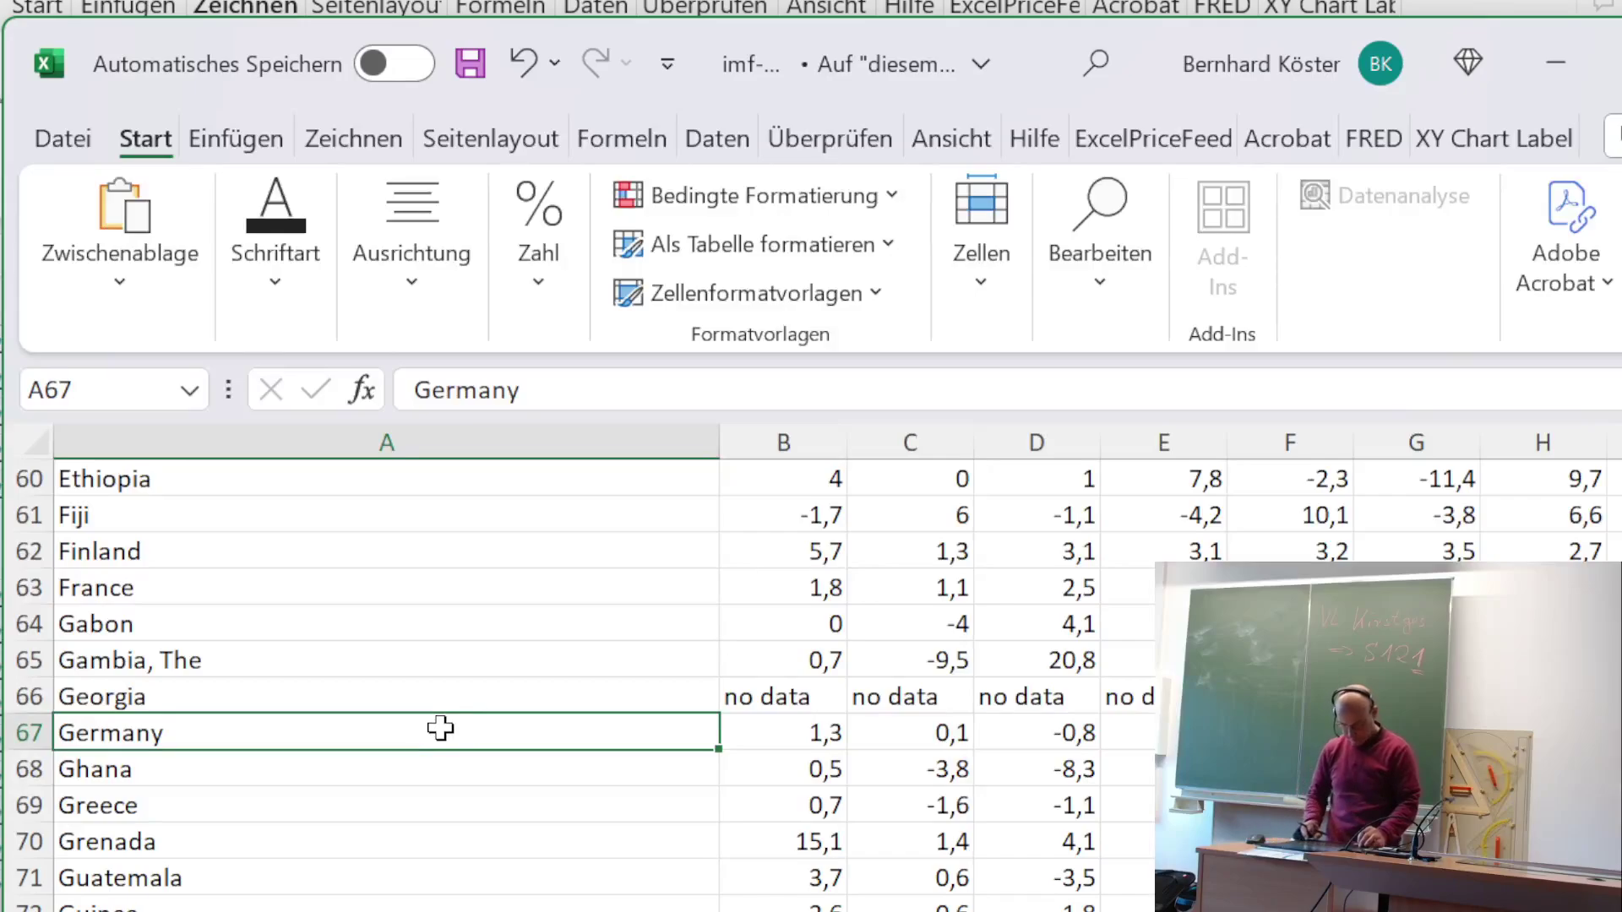
{"action": "key", "text": "ctrl+shift+Right"}
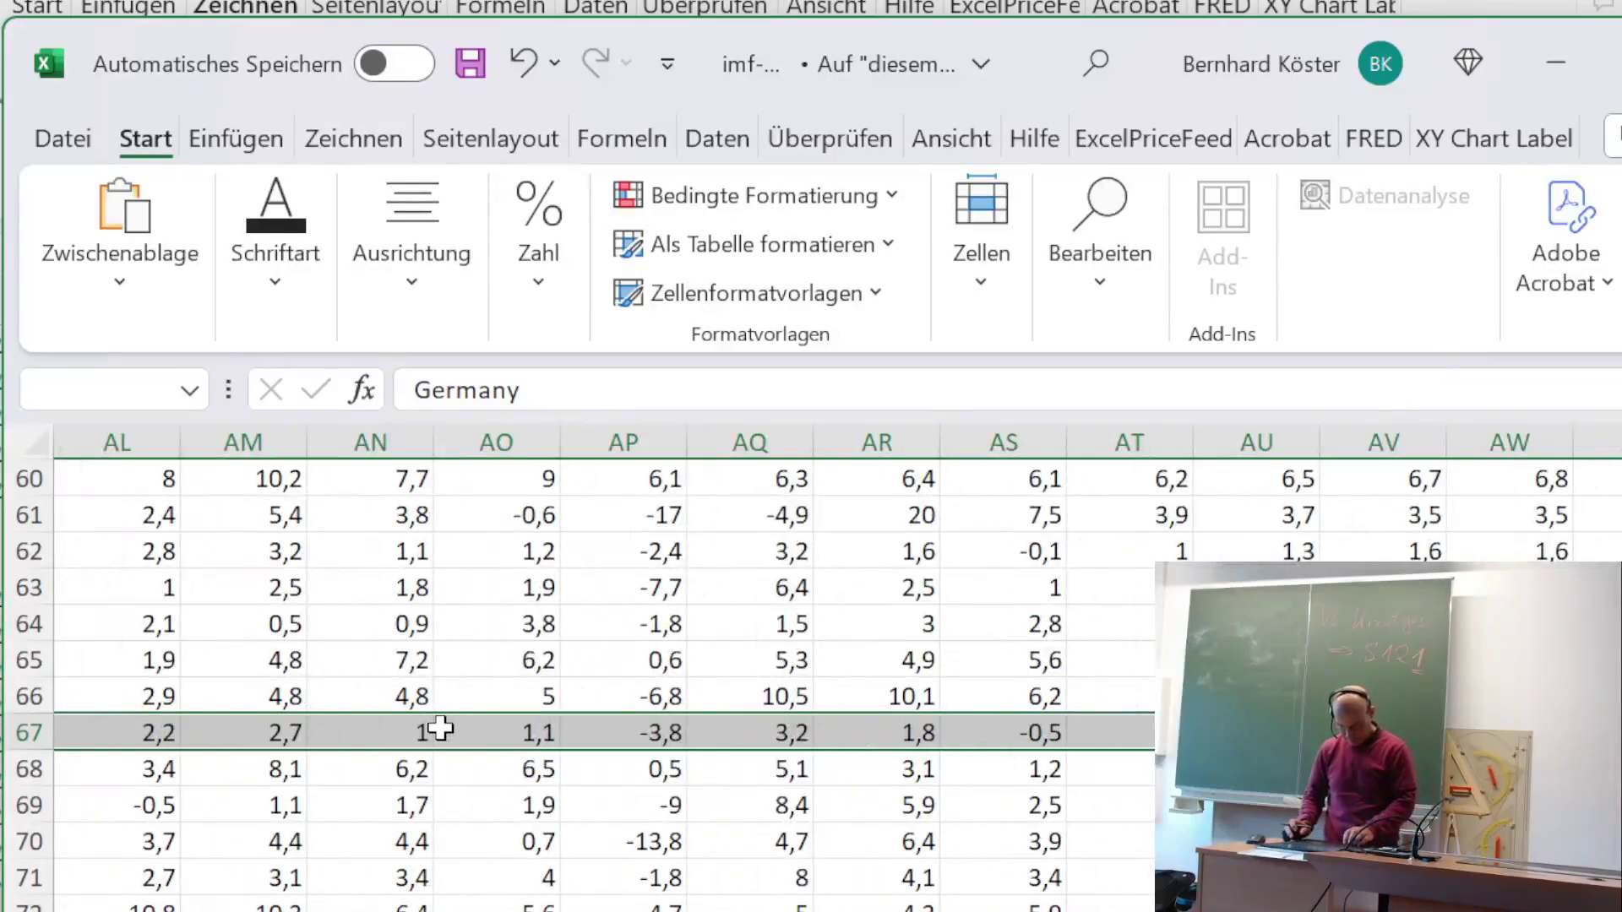
{"action": "key", "text": "ctrl+c"}
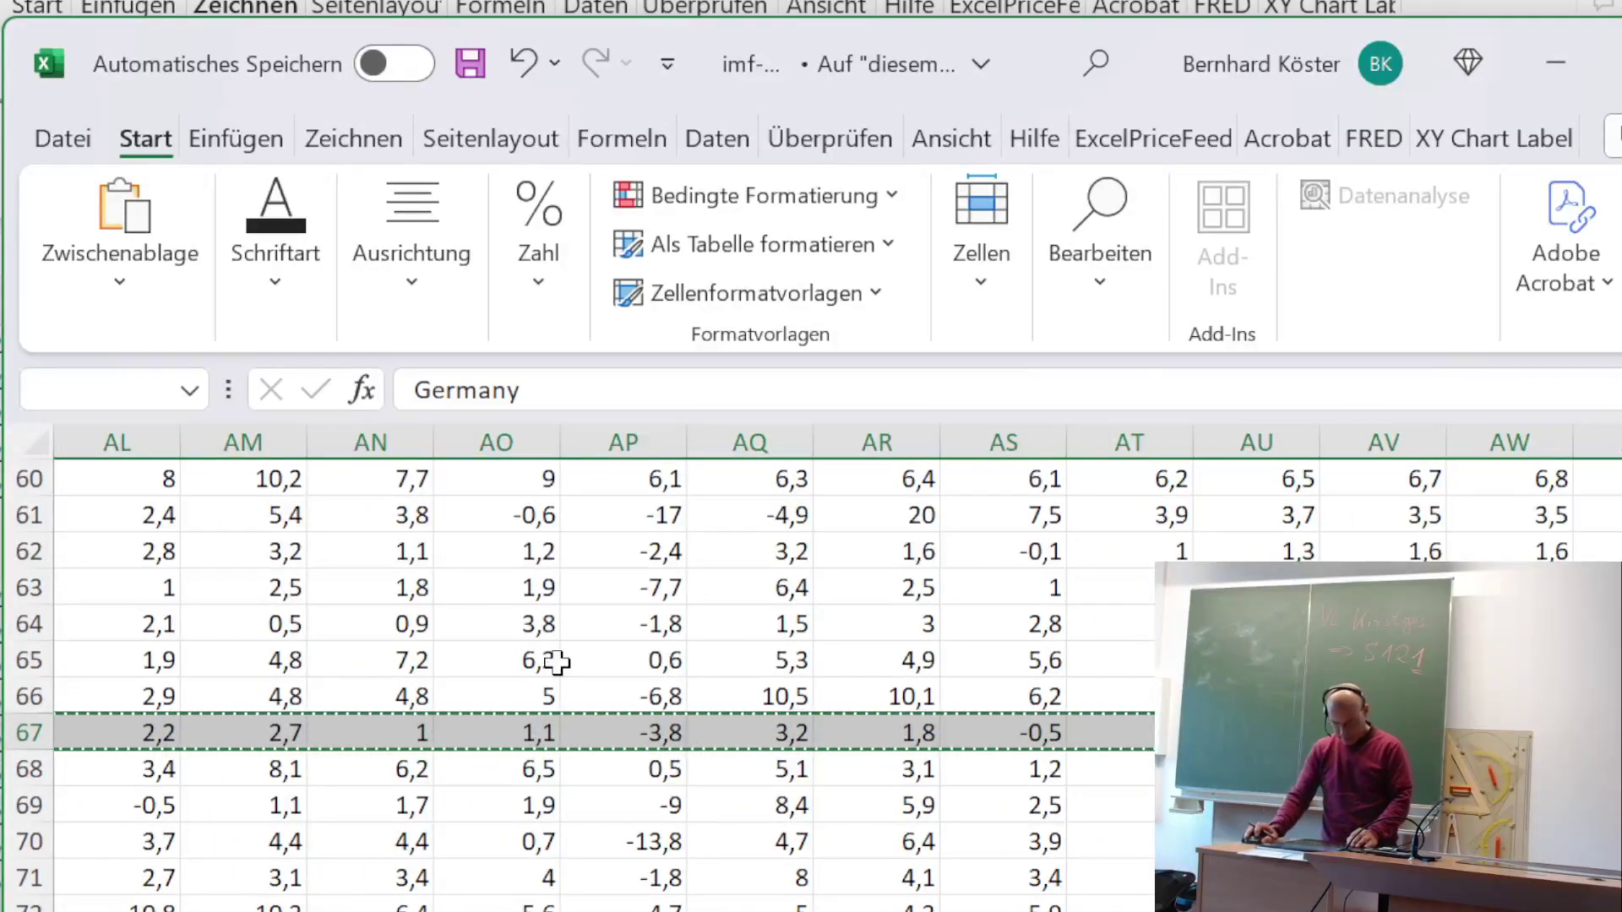
- Switch to the Okun_Fred workbook and rename the empty sheet Tabelle6 as Germany
{"action": "key", "text": "alt+Tab"}
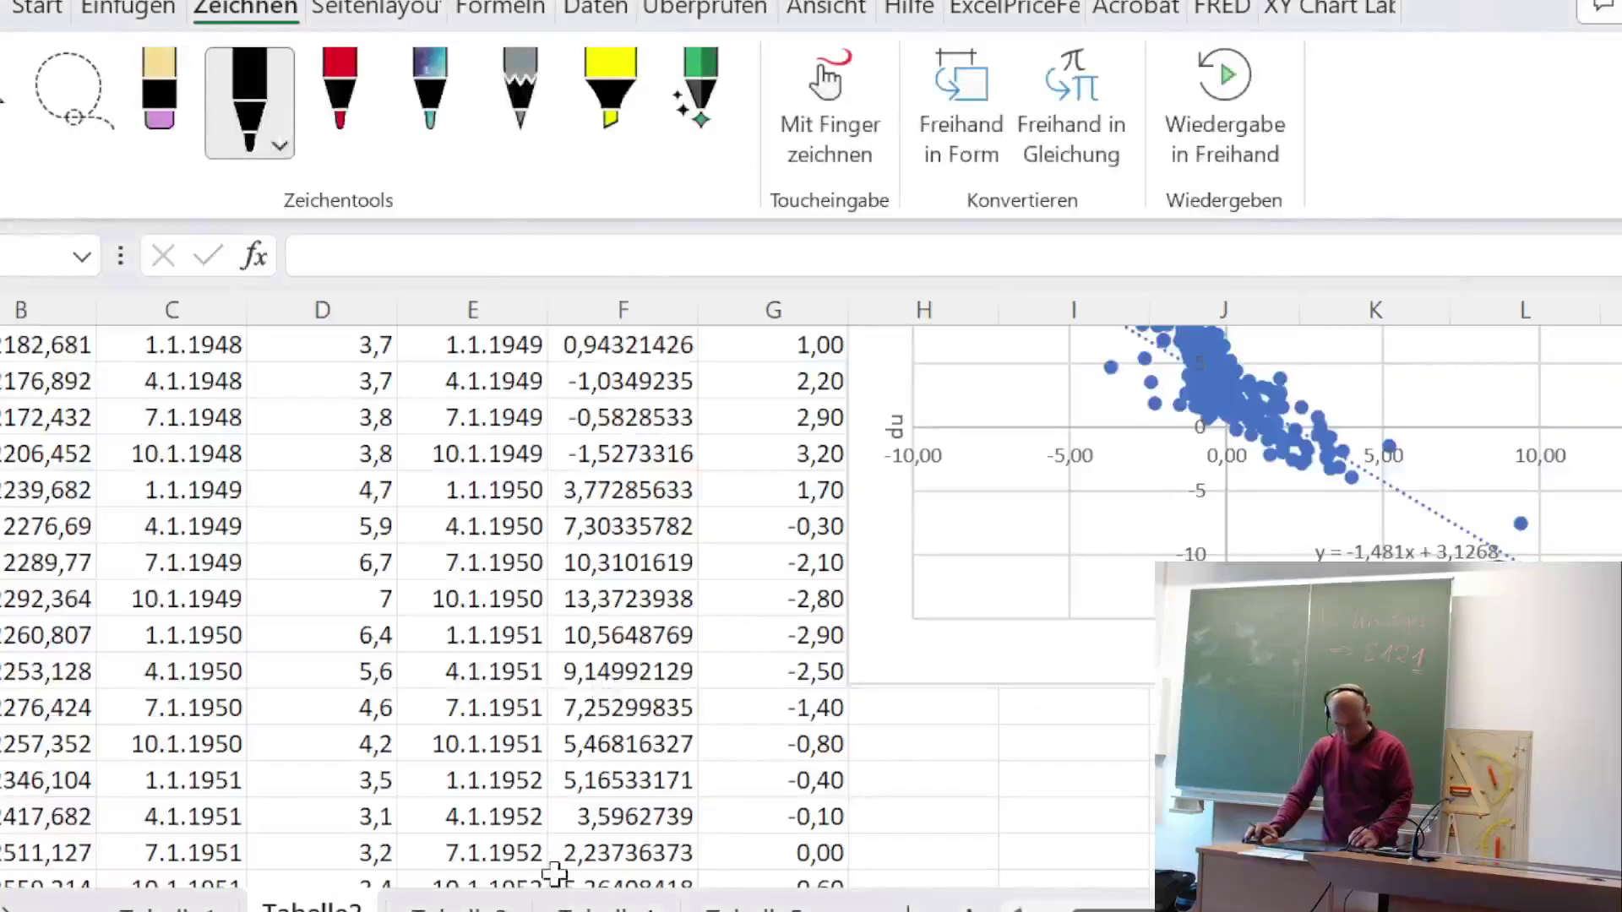
{"action": "key", "text": "ctrl+Page_Down"}
{"action": "key", "text": "ctrl+Page_Down"}
{"action": "key", "text": "ctrl+Page_Down"}
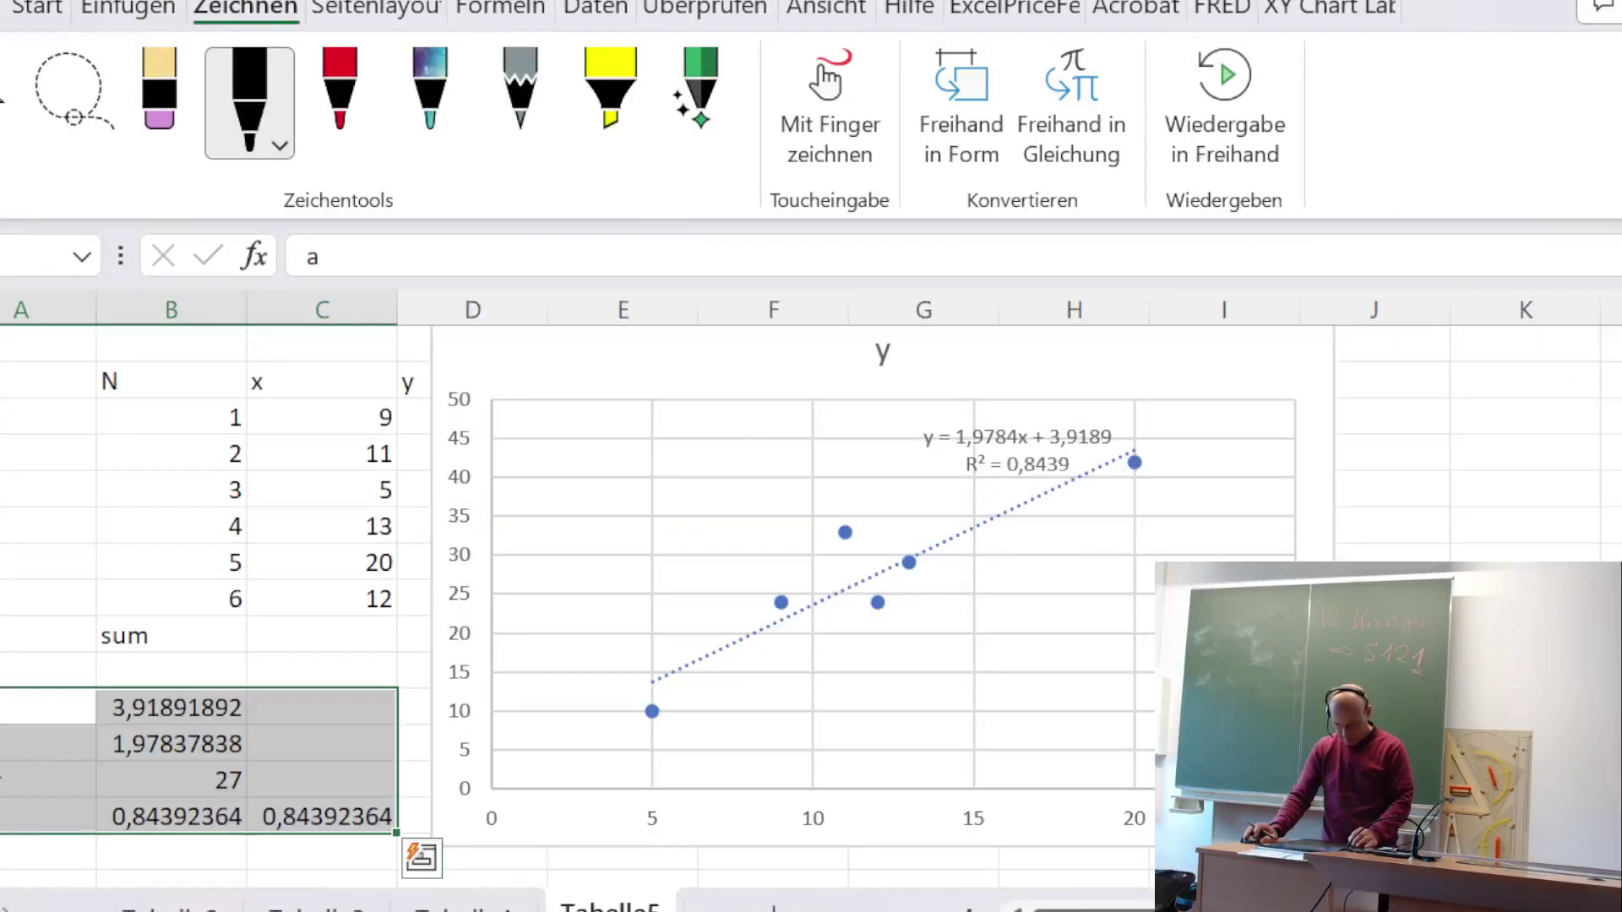
{"action": "key", "text": "ctrl+Page_Down"}
{"action": "key", "text": "ctrl+Page_Down"}
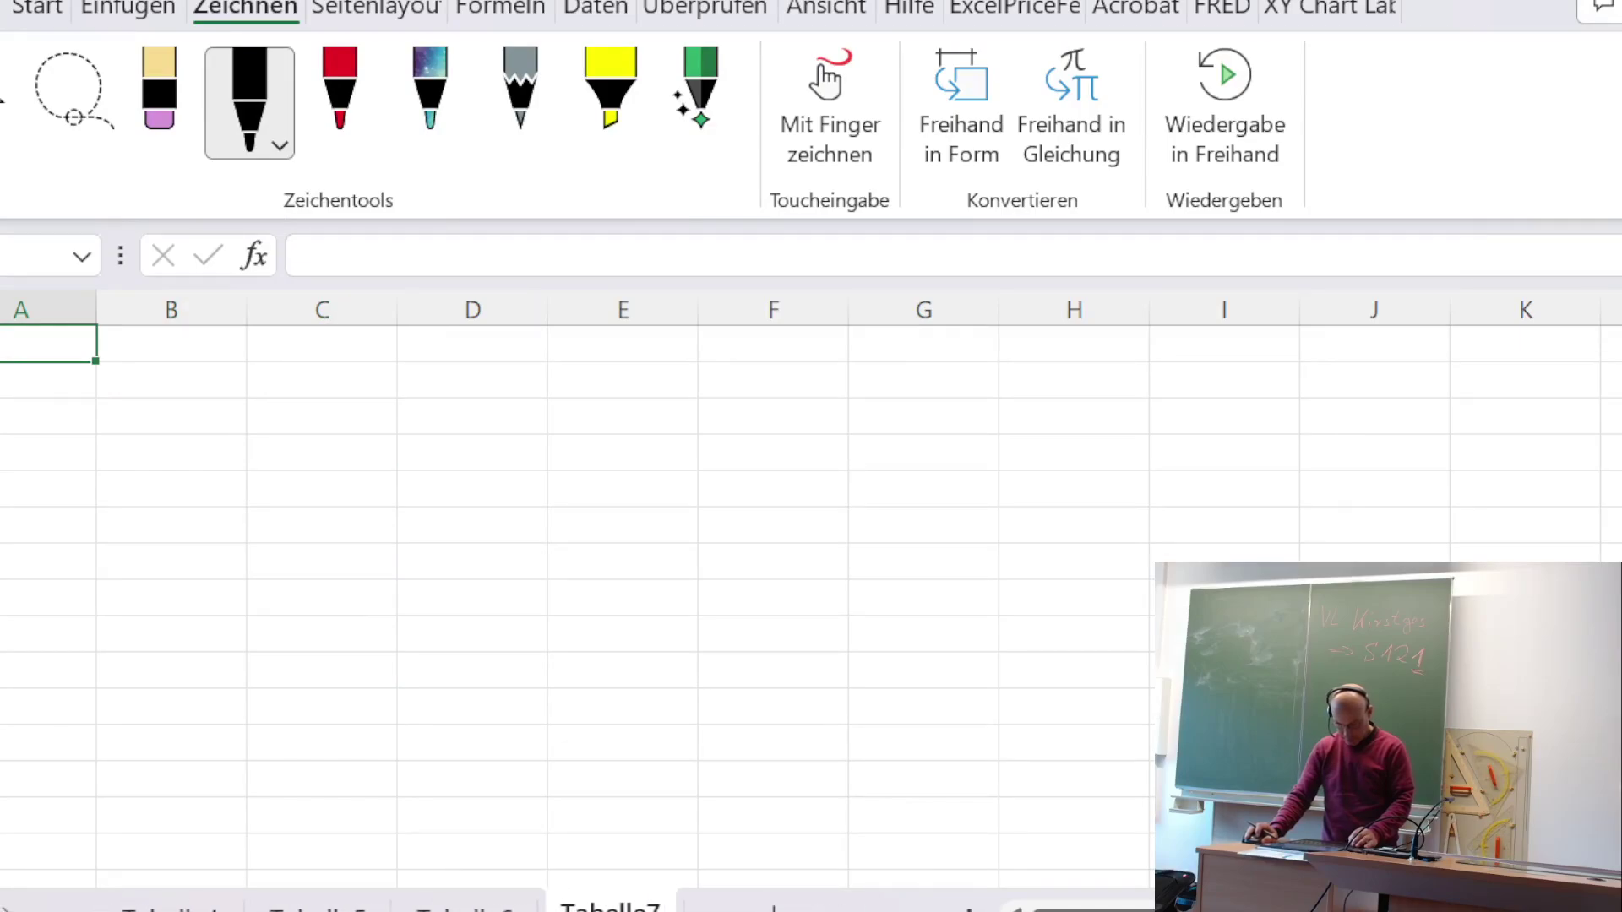
{"action": "key", "text": "ctrl+Page_Up"}
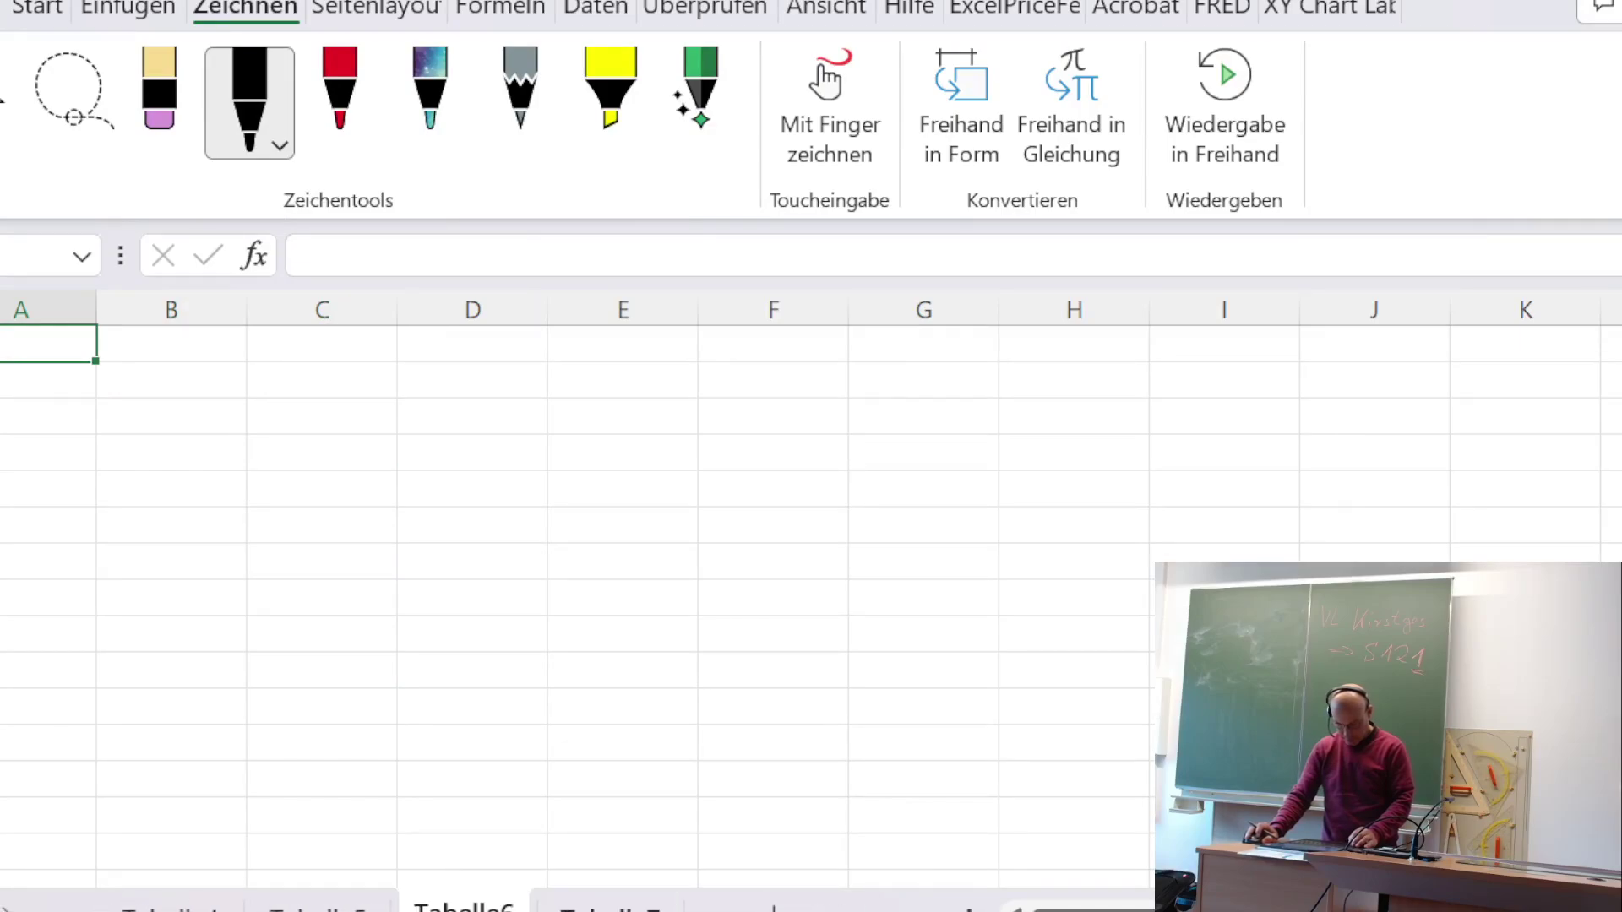
{"action": "double_click", "coordinate": [488, 906]}
{"action": "type", "text": "G"}
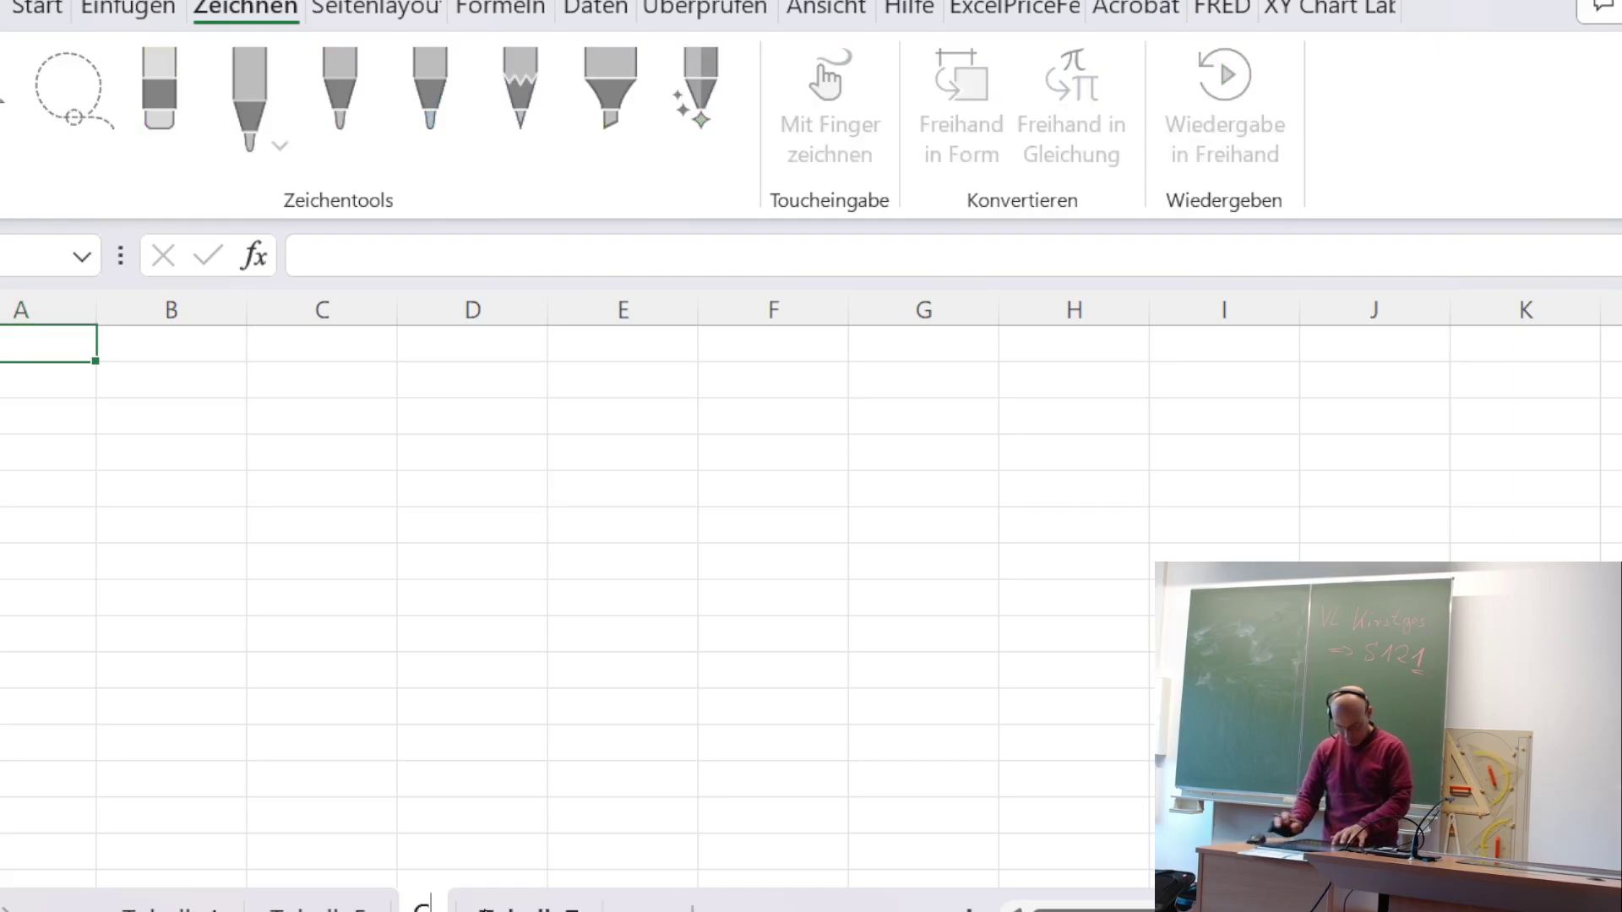
{"action": "type", "text": "ermany"}
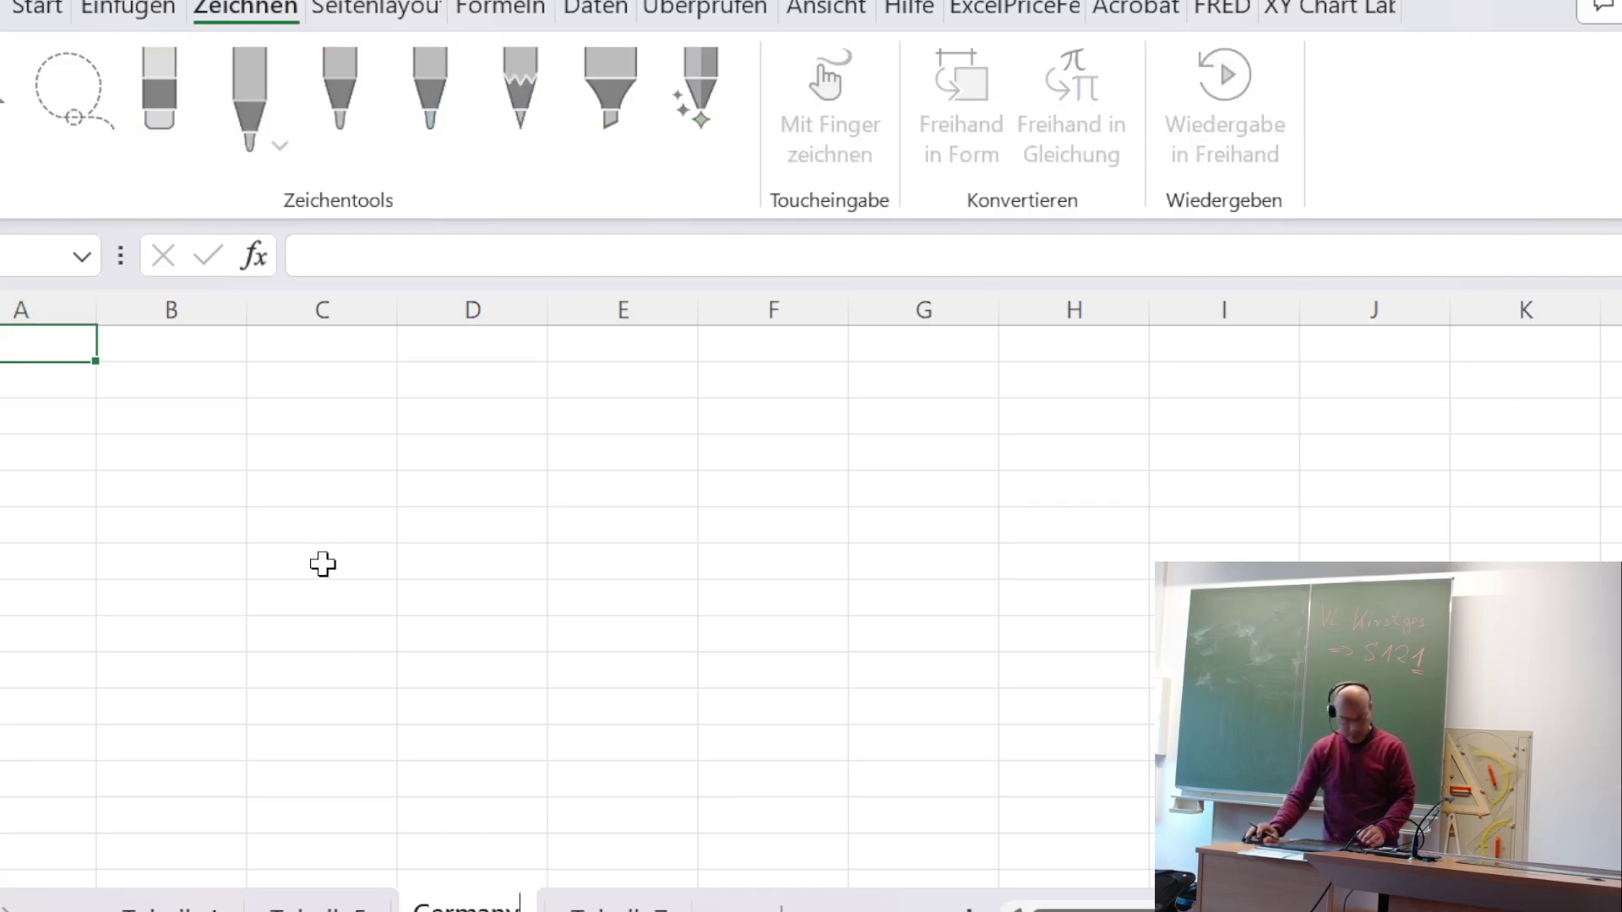
- Paste the copied Germany row transposed into a column starting at cell B3
{"action": "left_click", "coordinate": [178, 384]}
{"action": "left_click", "coordinate": [192, 416]}
{"action": "right_click", "coordinate": [194, 417]}
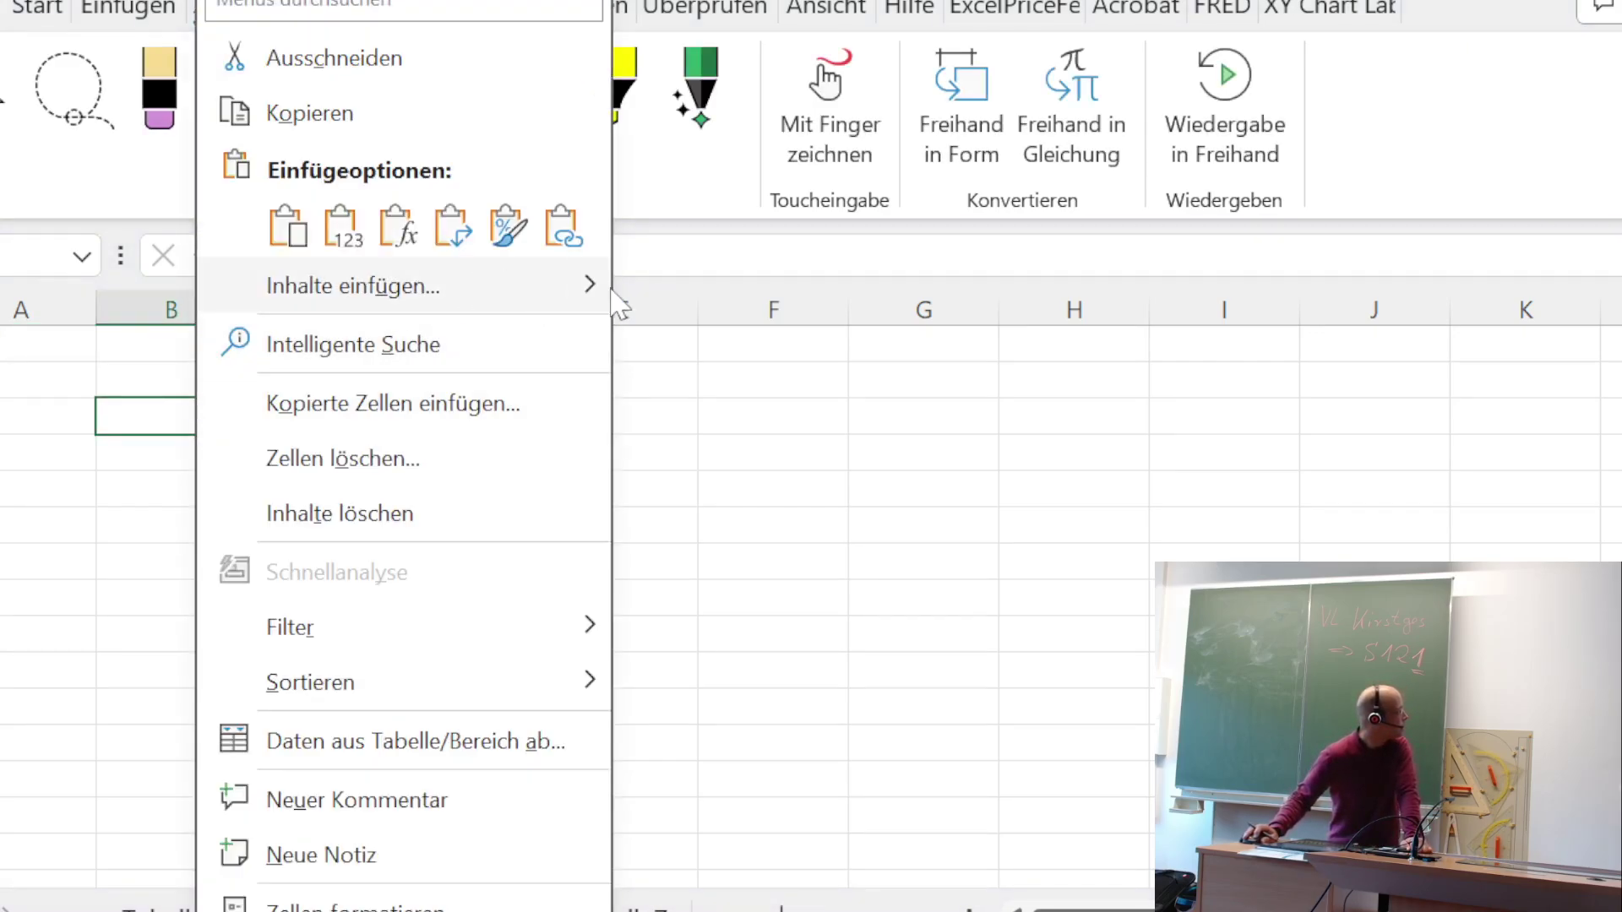
{"action": "mouse_move", "coordinate": [601, 288]}
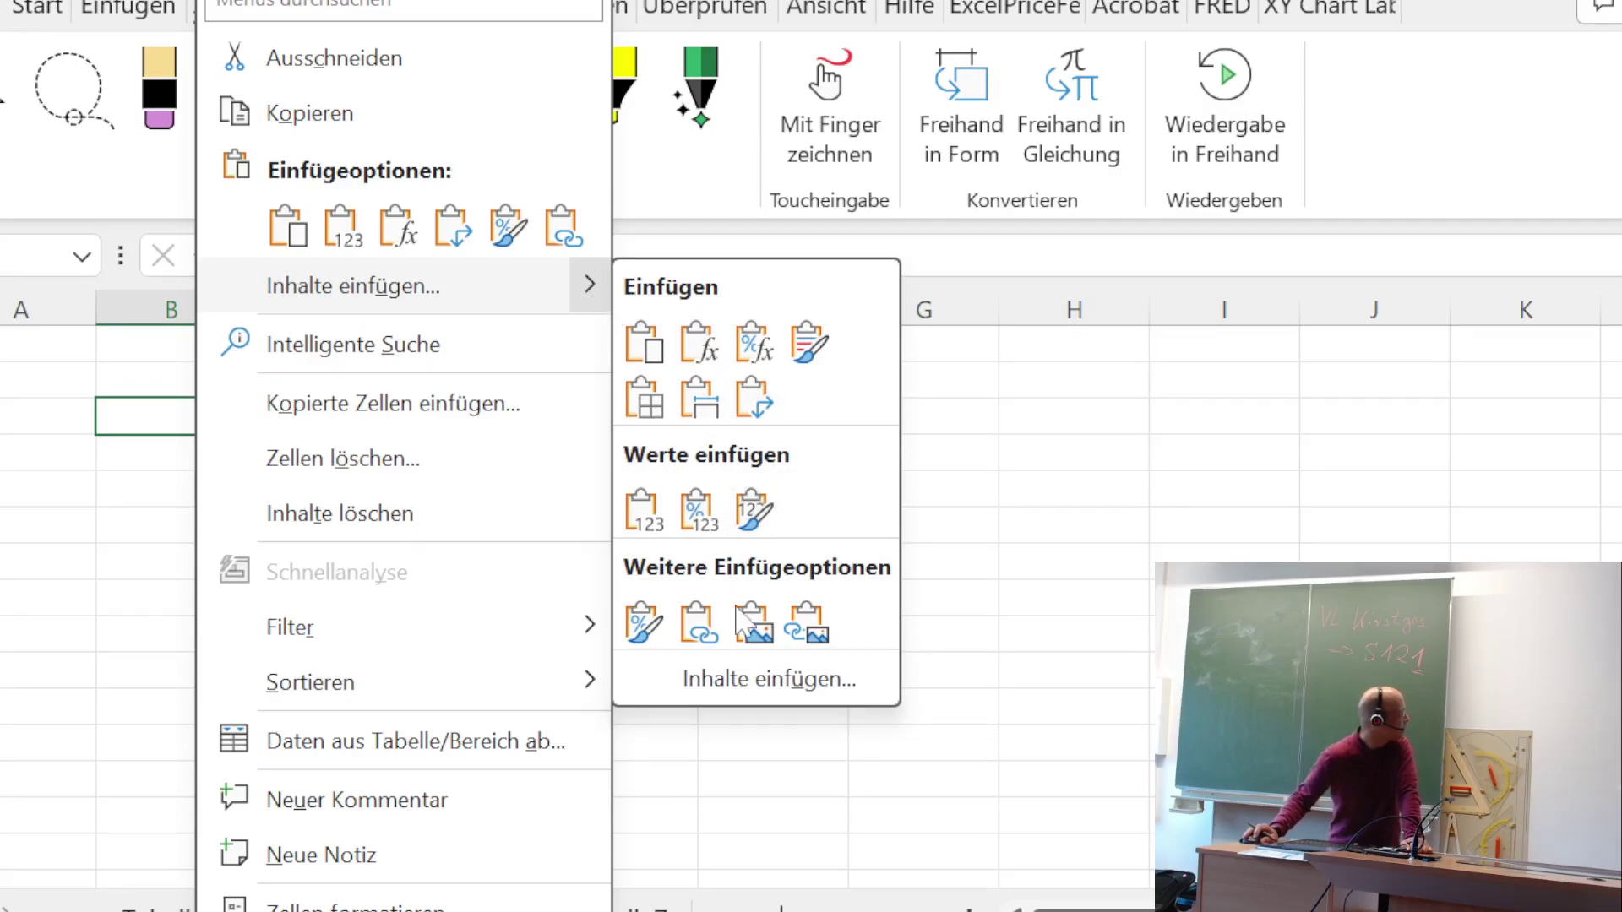
{"action": "left_click", "coordinate": [731, 681]}
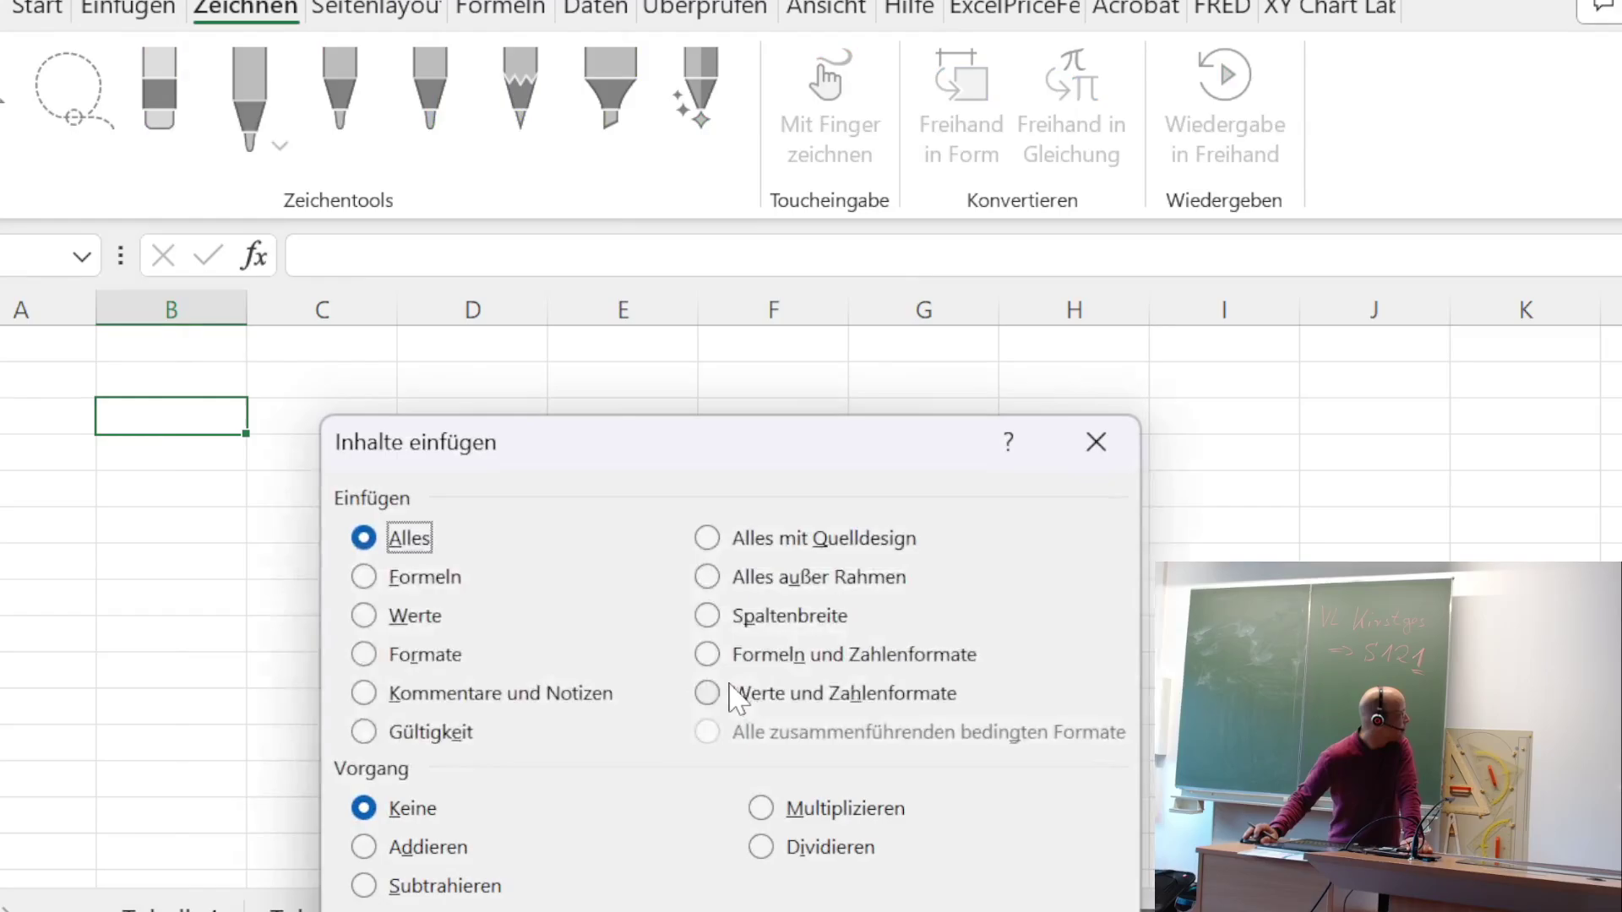
{"action": "left_click_drag", "start_coordinate": [807, 456], "coordinate": [760, 240]}
{"action": "left_click", "coordinate": [709, 732]}
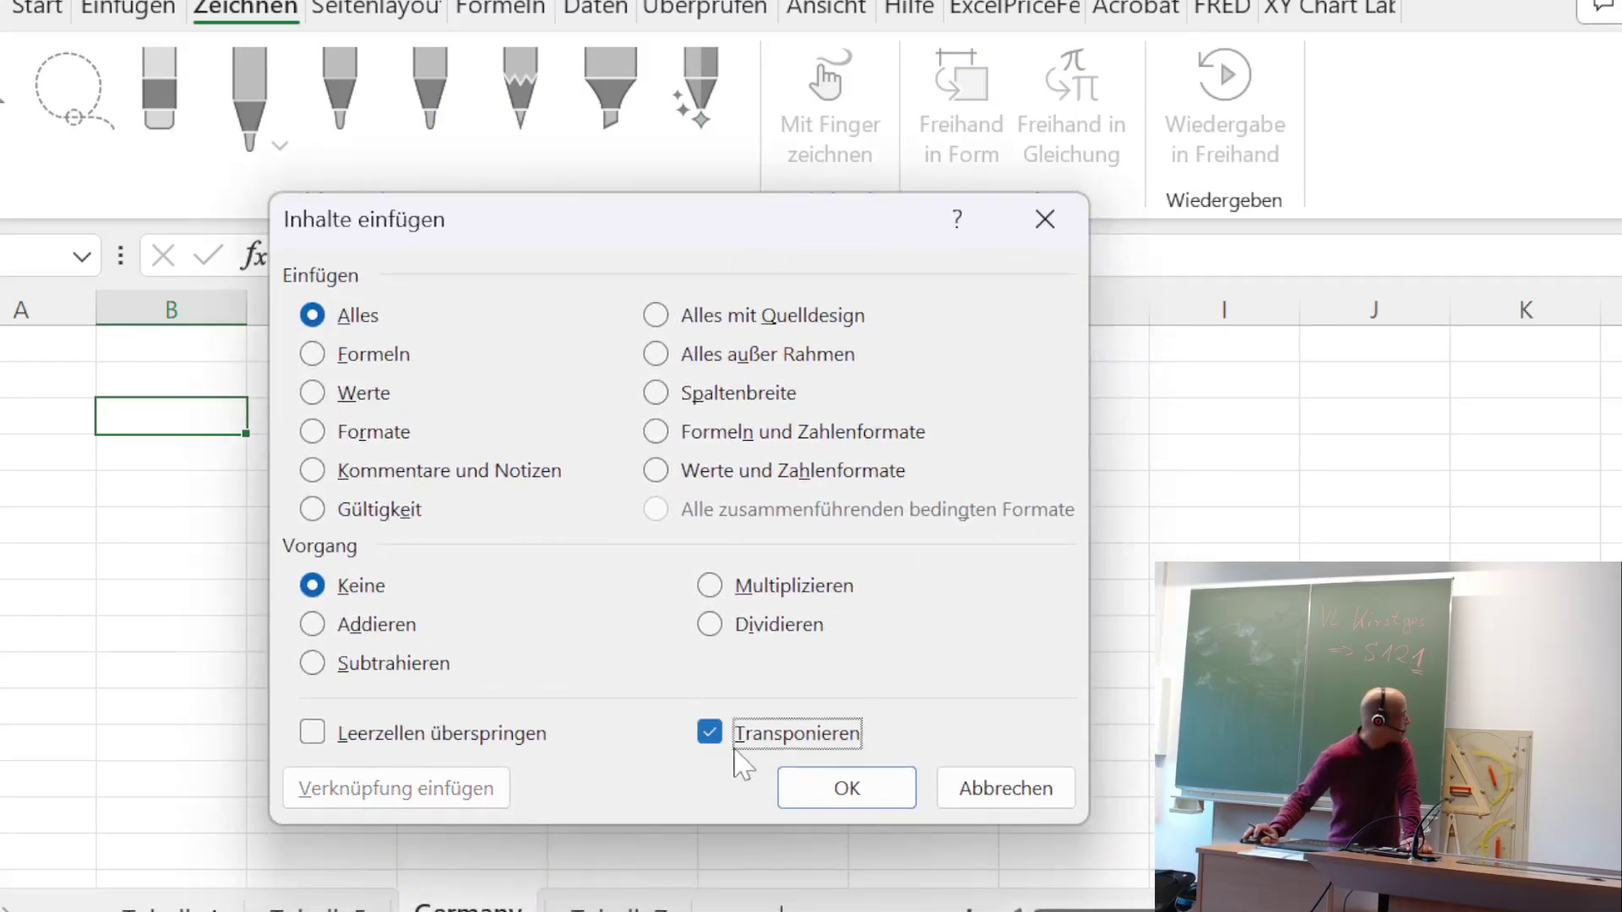
{"action": "left_click", "coordinate": [847, 788]}
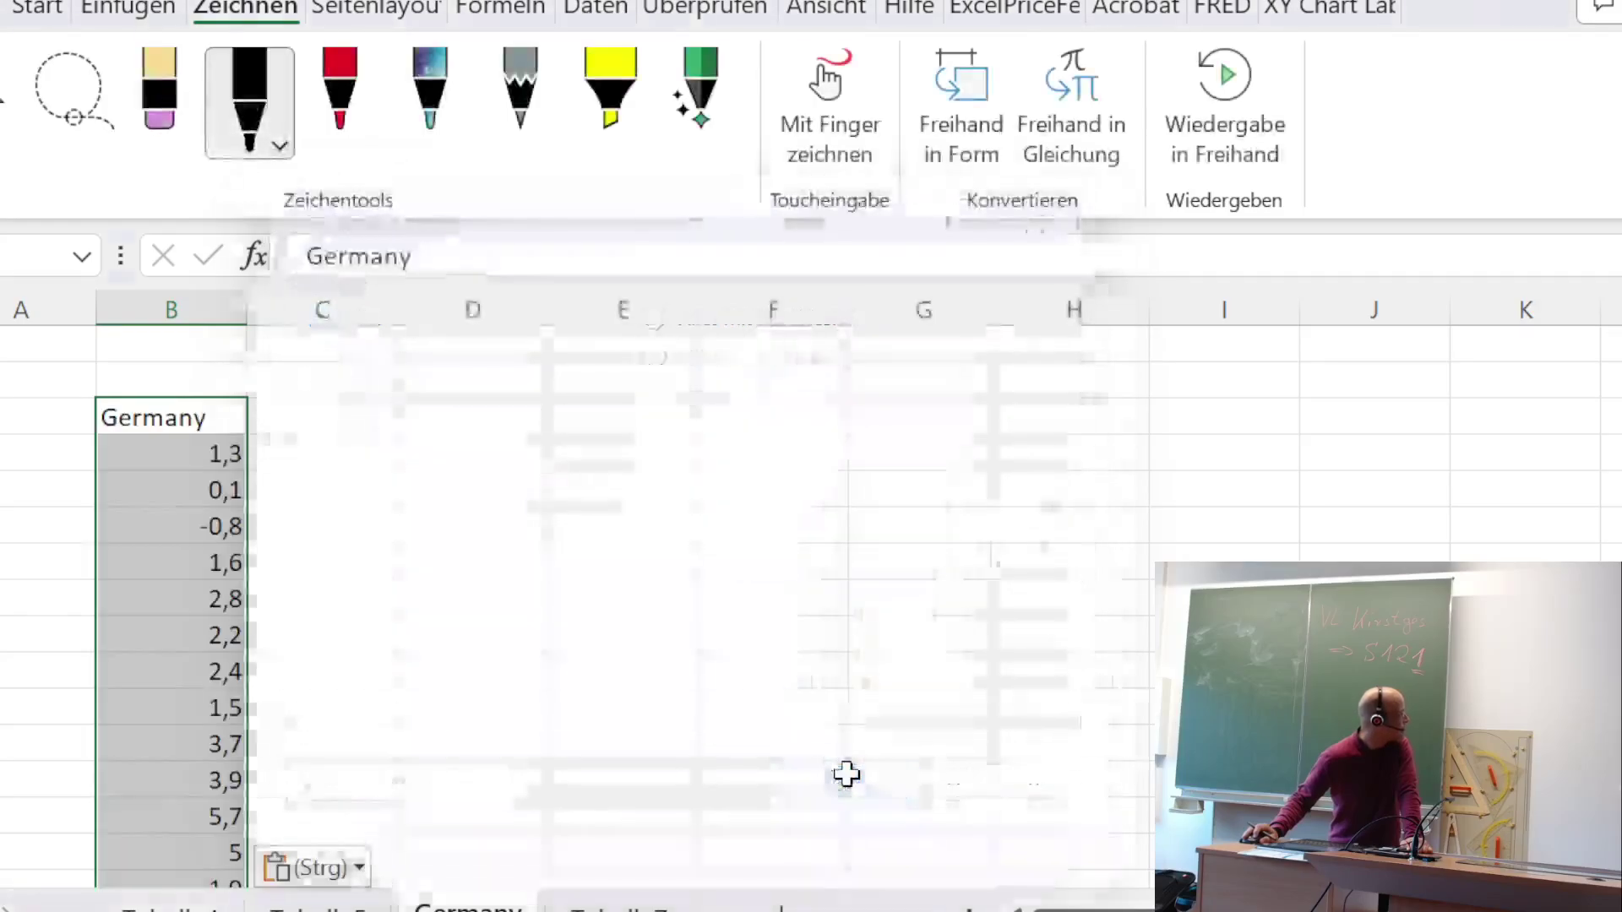
- Move the "Germany" label from cell B3 to cell A2
{"action": "left_click", "coordinate": [199, 418]}
{"action": "key", "text": "ctrl+x"}
{"action": "key", "text": "Left"}
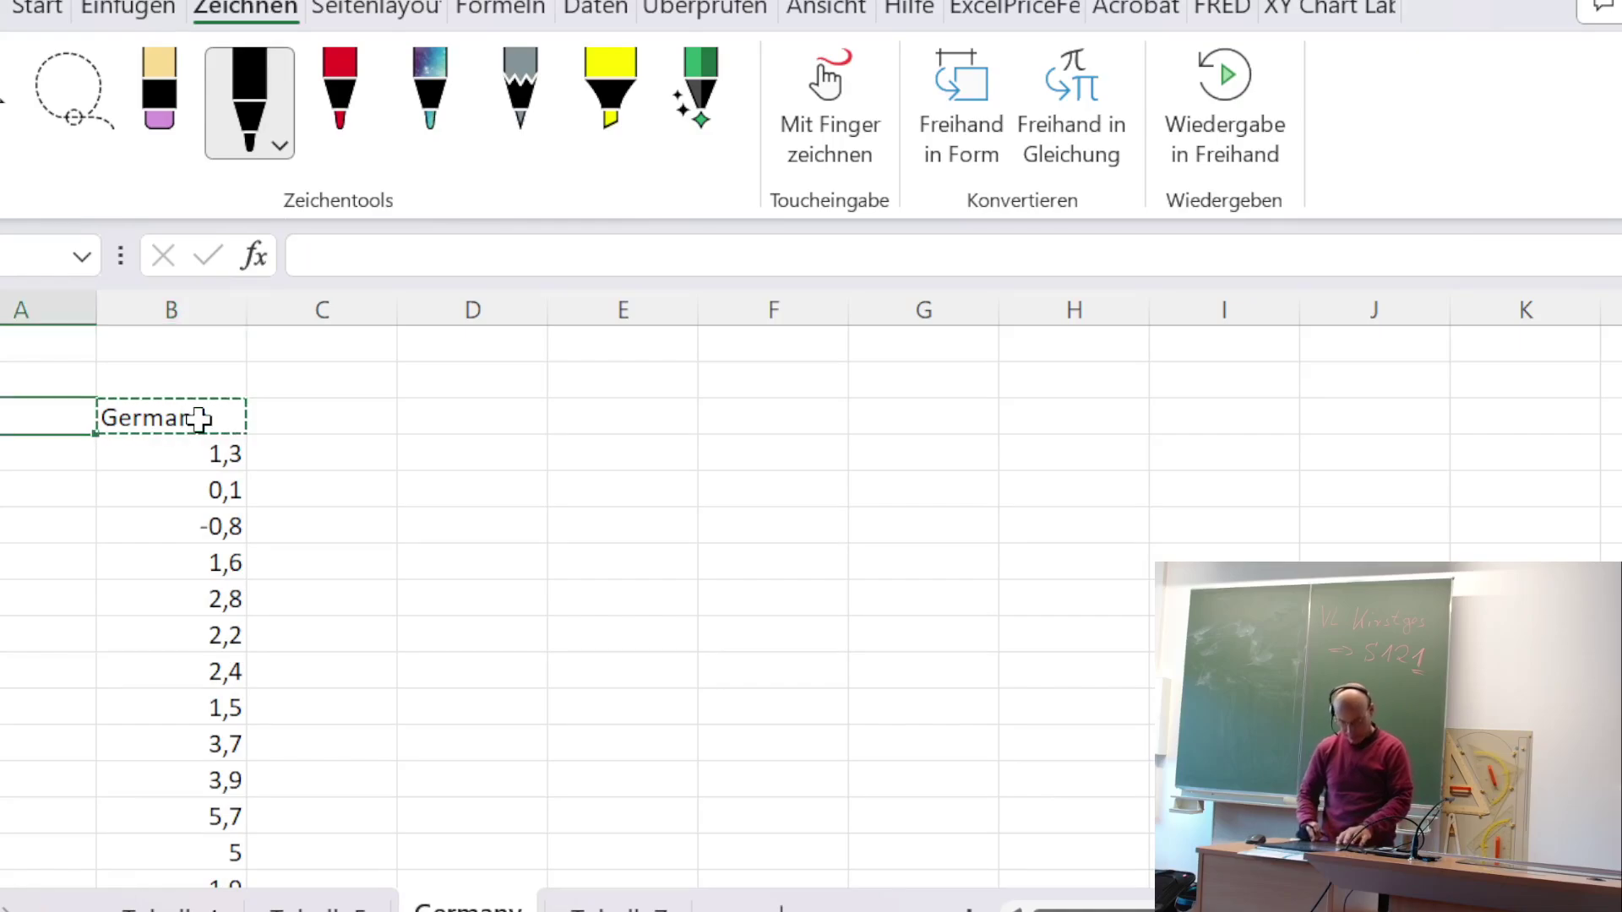
{"action": "key", "text": "Up"}
{"action": "key", "text": "ctrl+v"}
- Enter the column headers "Real GDP Growth" in B3 and "Unemployment" in C3
{"action": "left_click", "coordinate": [199, 420]}
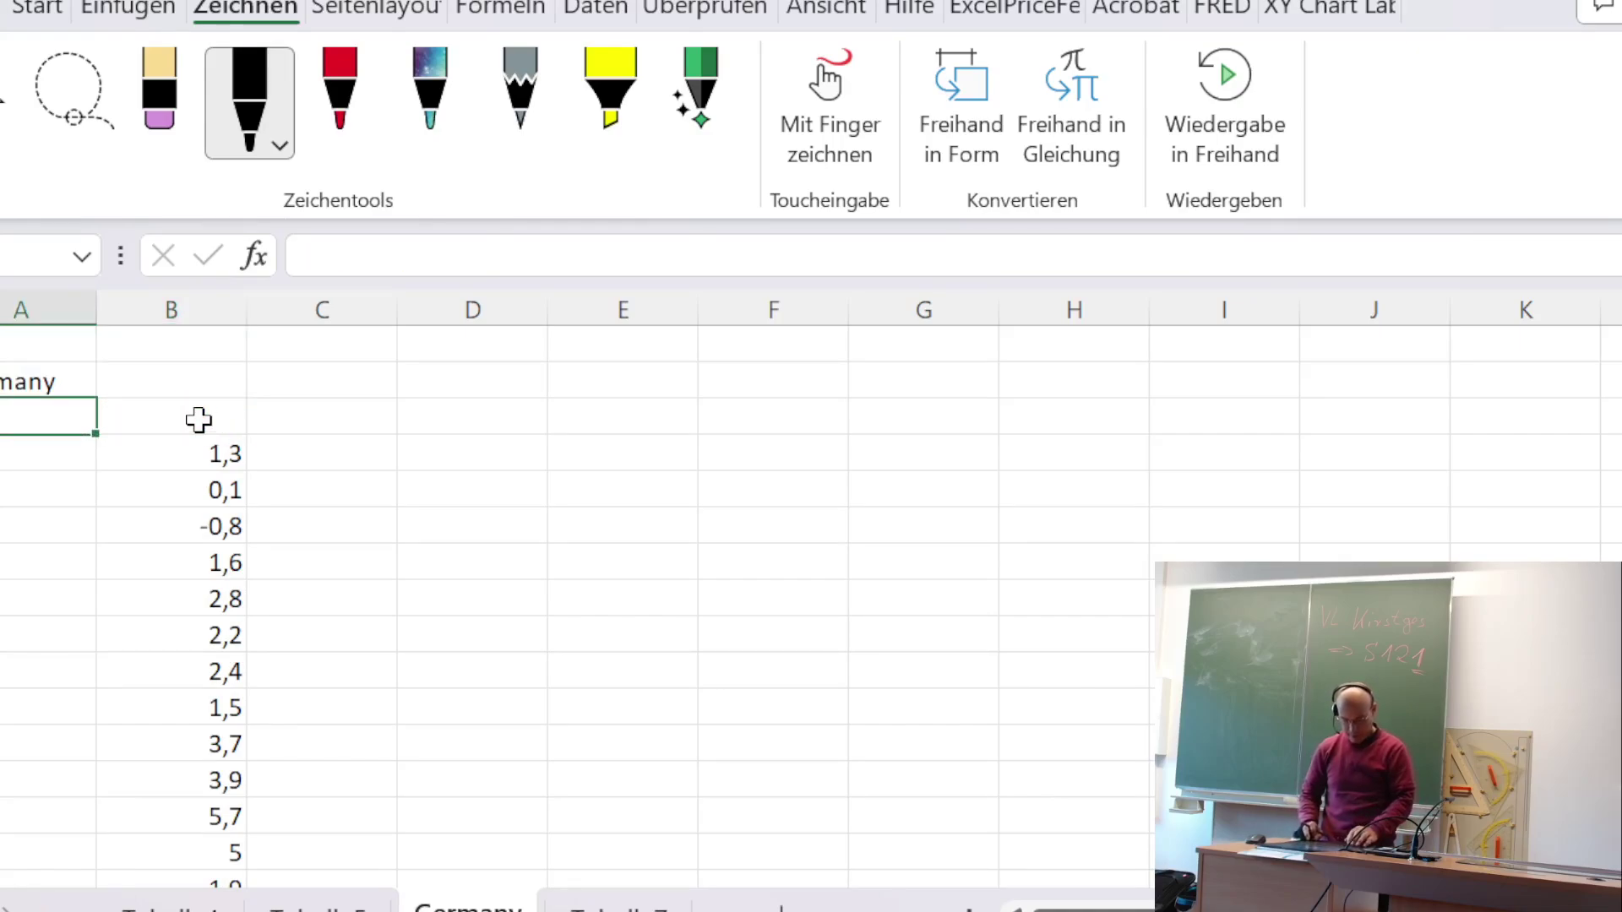
{"action": "type", "text": "Real GDP Growth"}
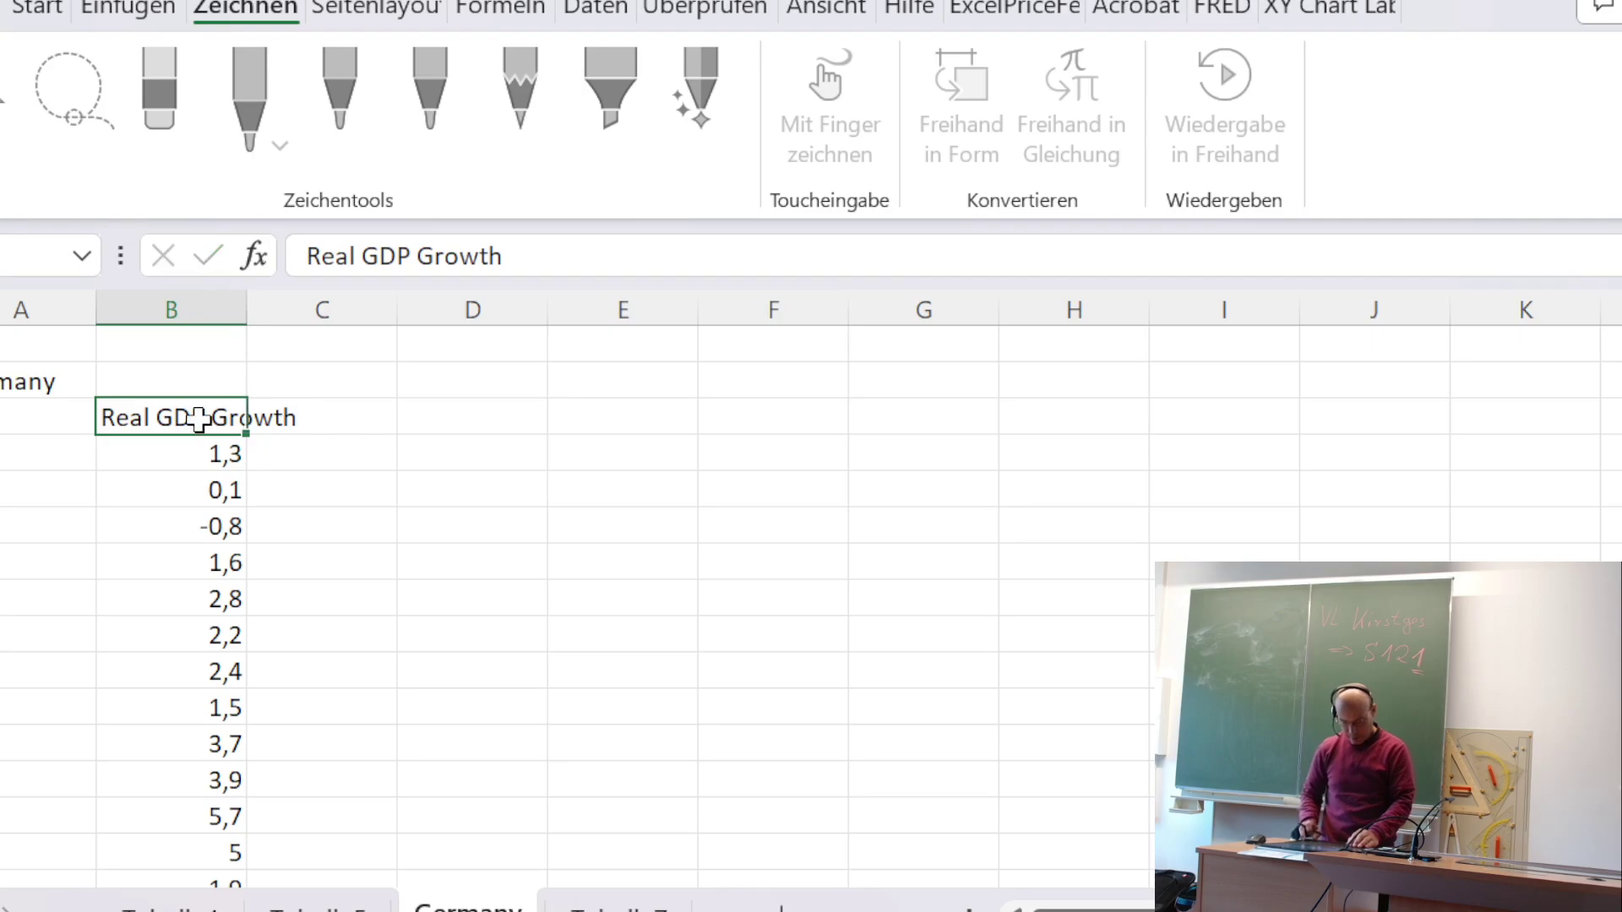
{"action": "key", "text": "Tab"}
{"action": "type", "text": "U"}
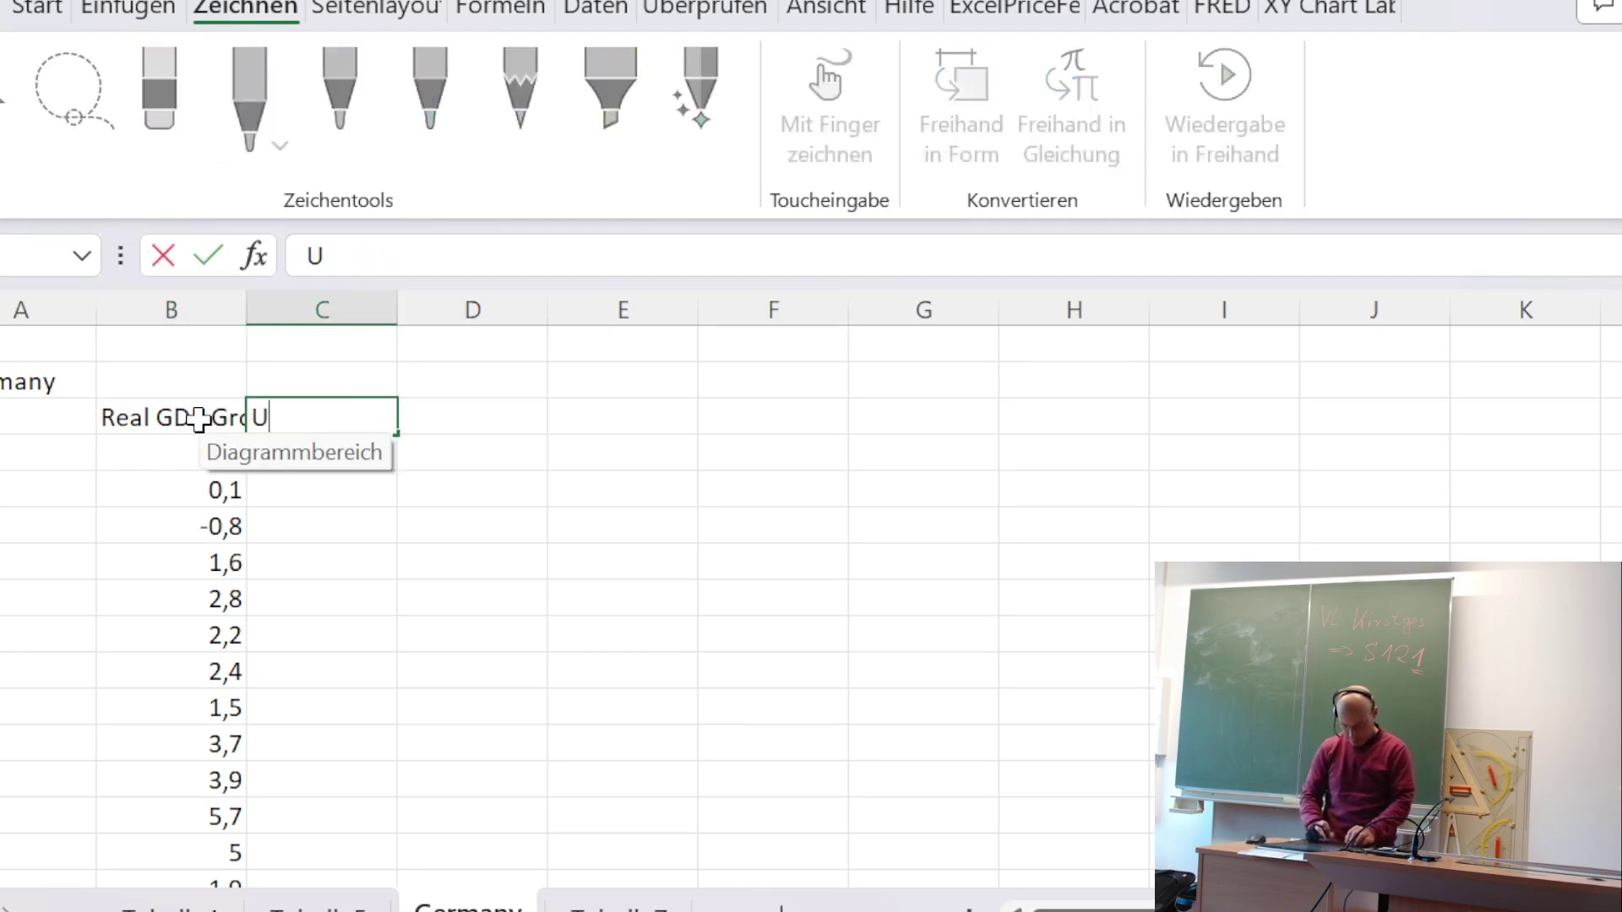
{"action": "type", "text": "nemployment"}
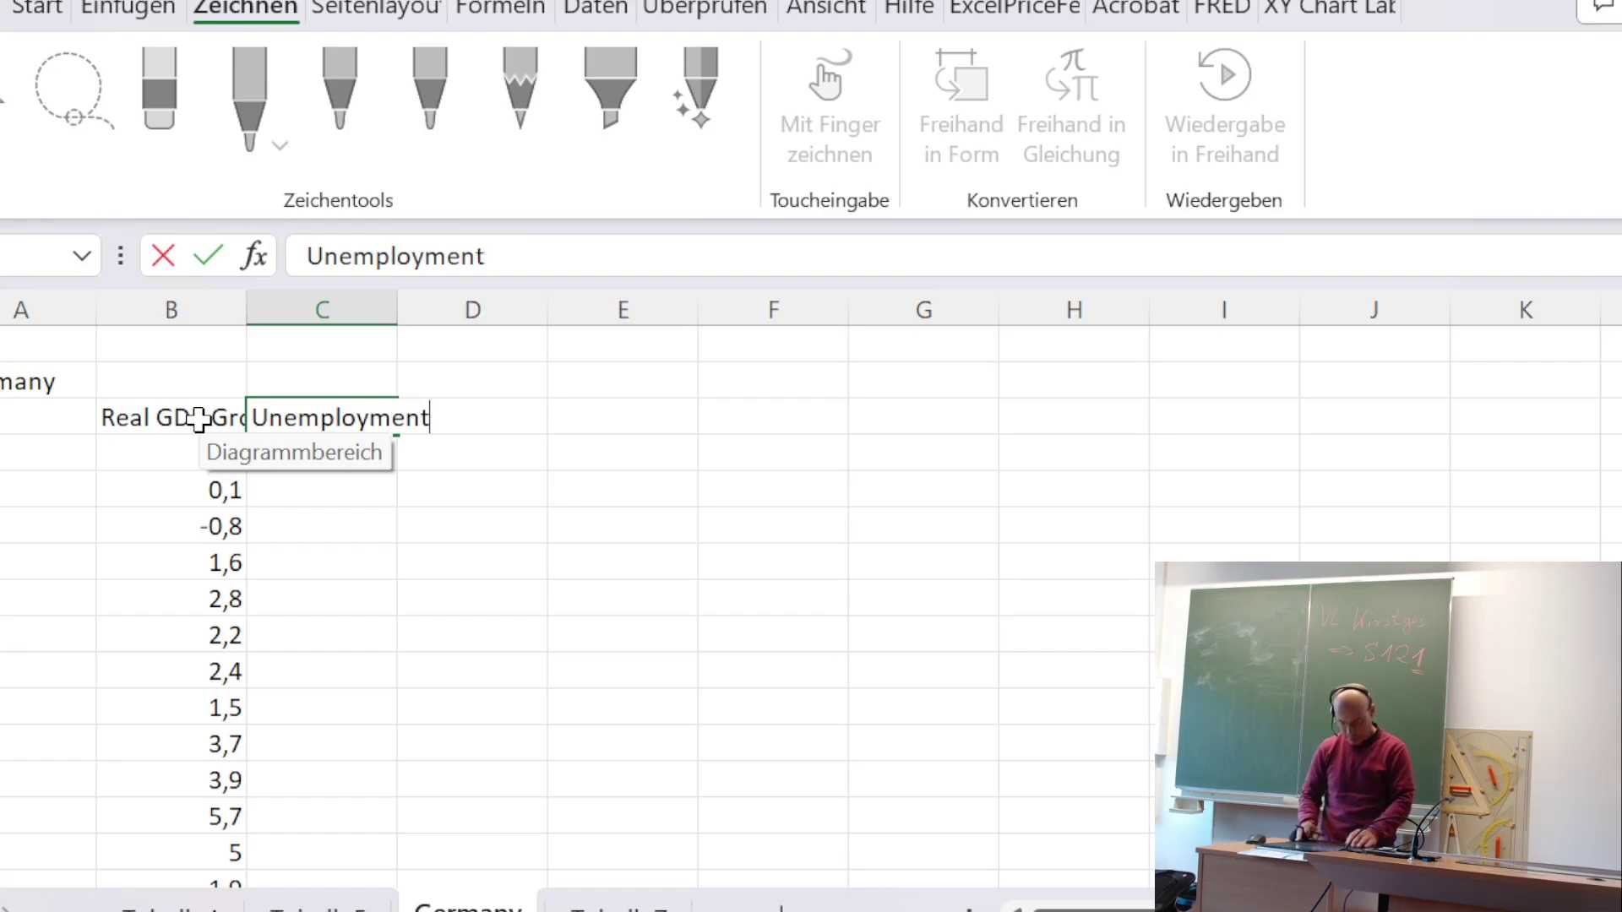
{"action": "key", "text": "Return"}
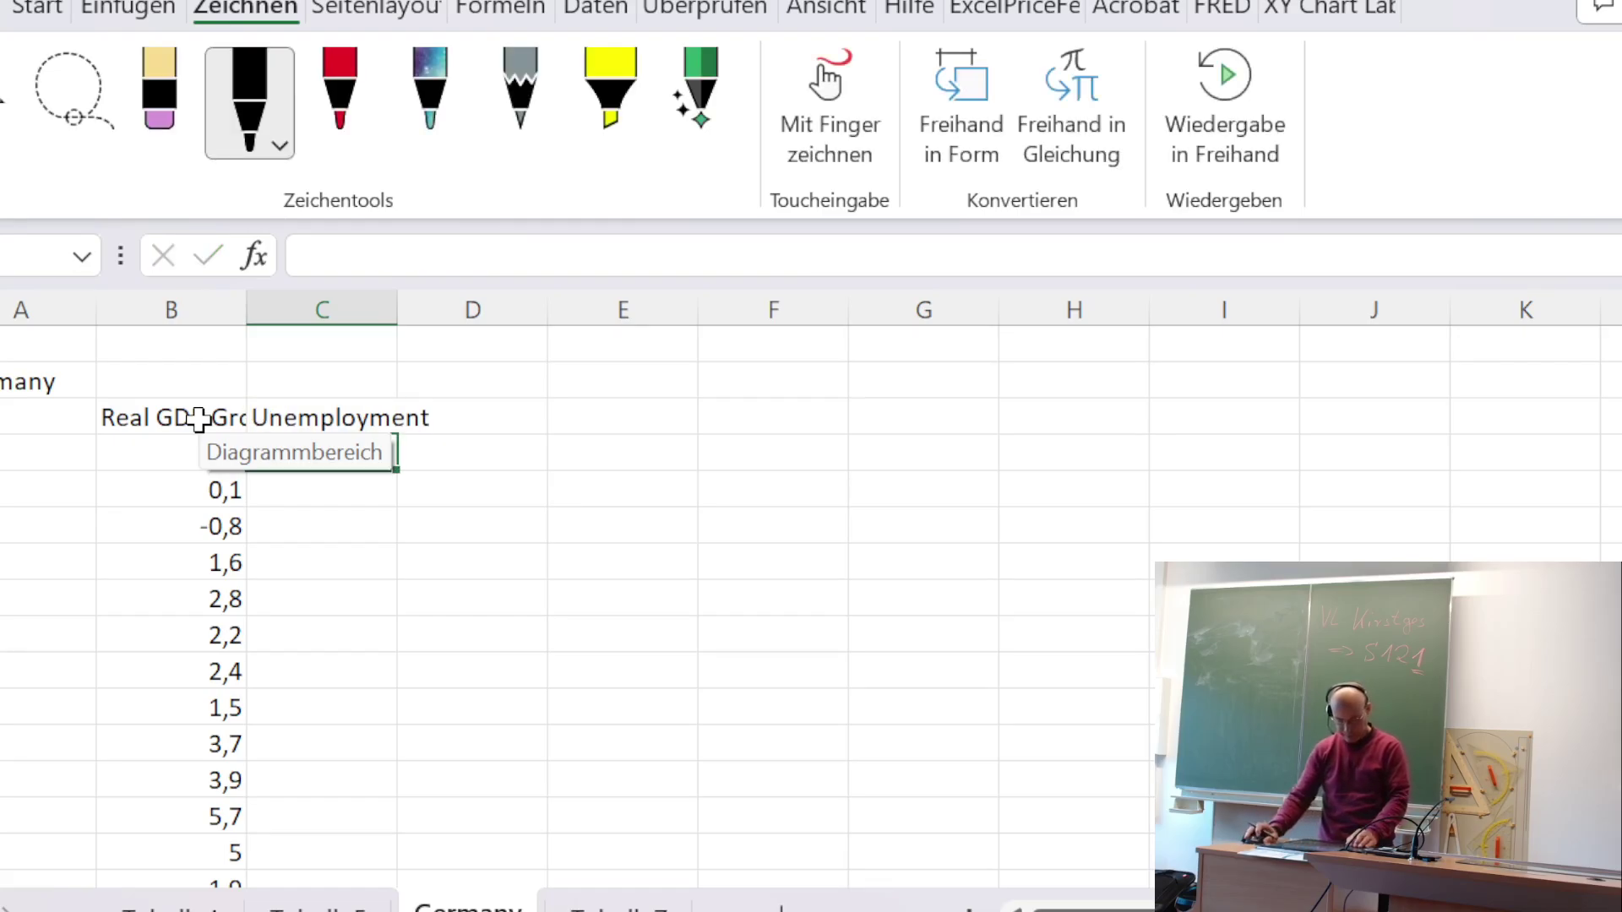
- Switch to the IMF GDP export workbook and copy the header years 1980 to 2028 from row 1
{"action": "key", "text": "alt+Tab"}
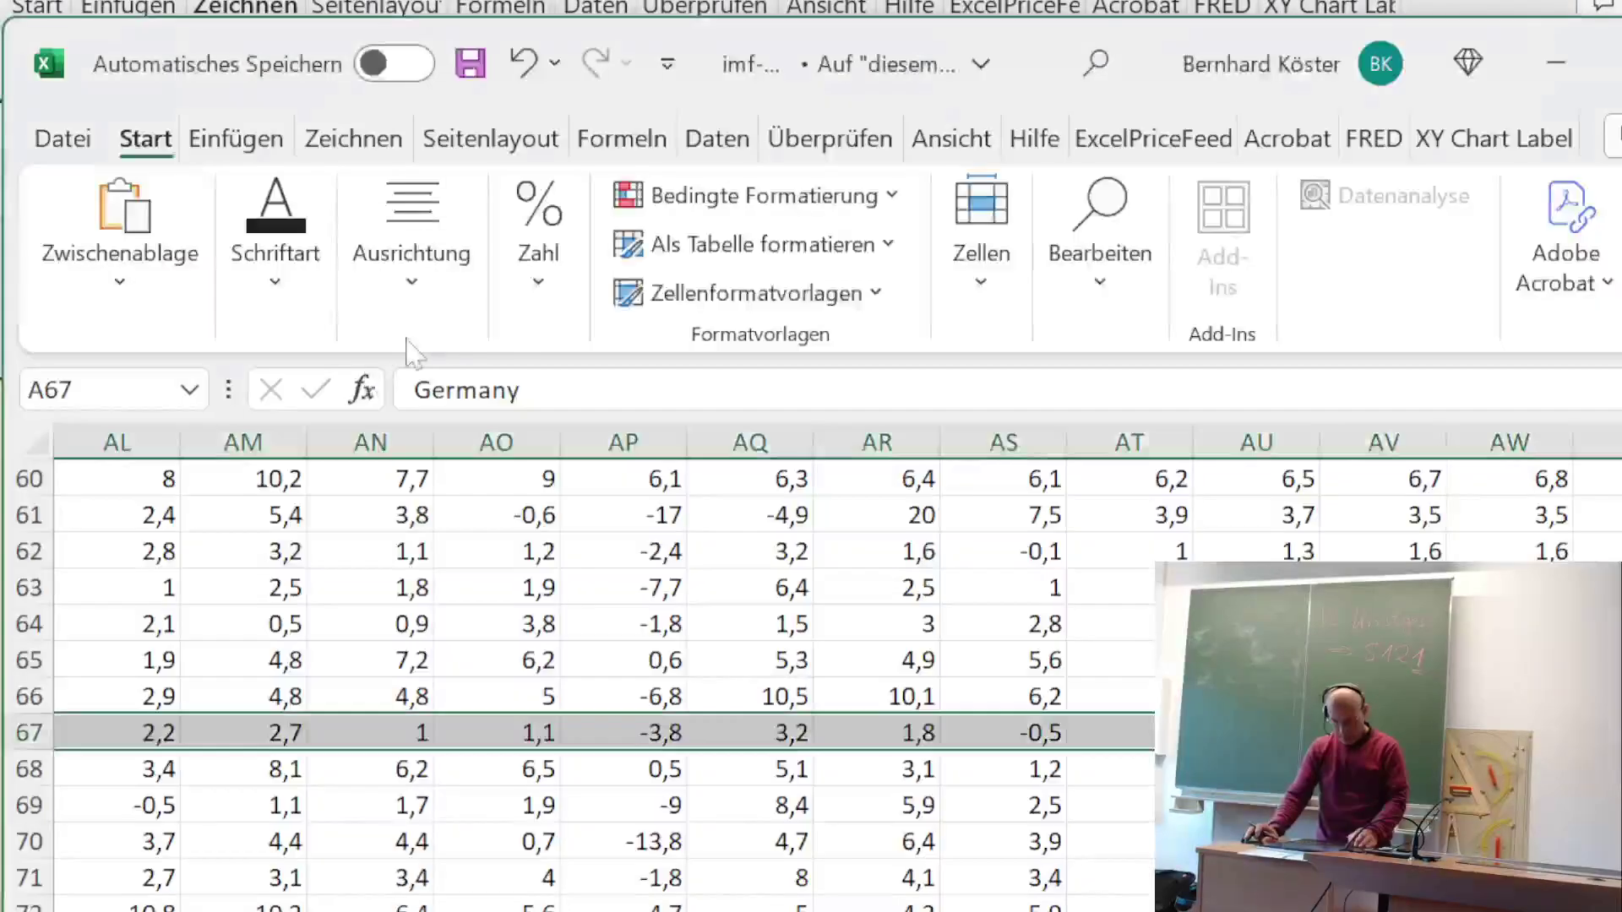
{"action": "scroll", "coordinate": [591, 675], "scroll_direction": "up", "scroll_amount": 20}
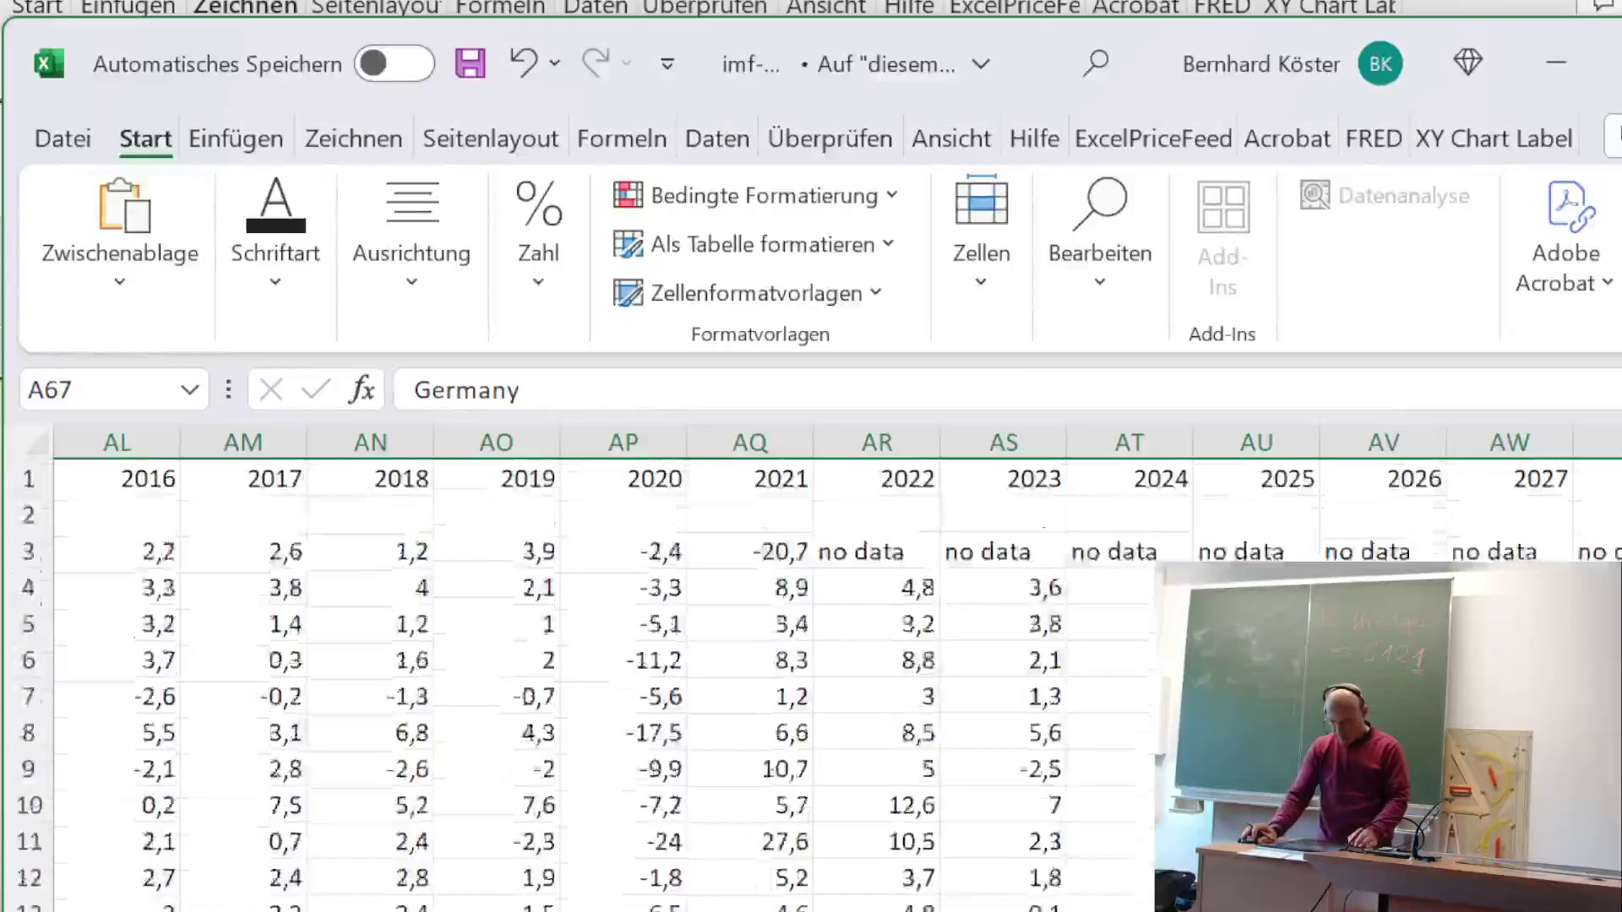
{"action": "left_click", "coordinate": [1596, 479]}
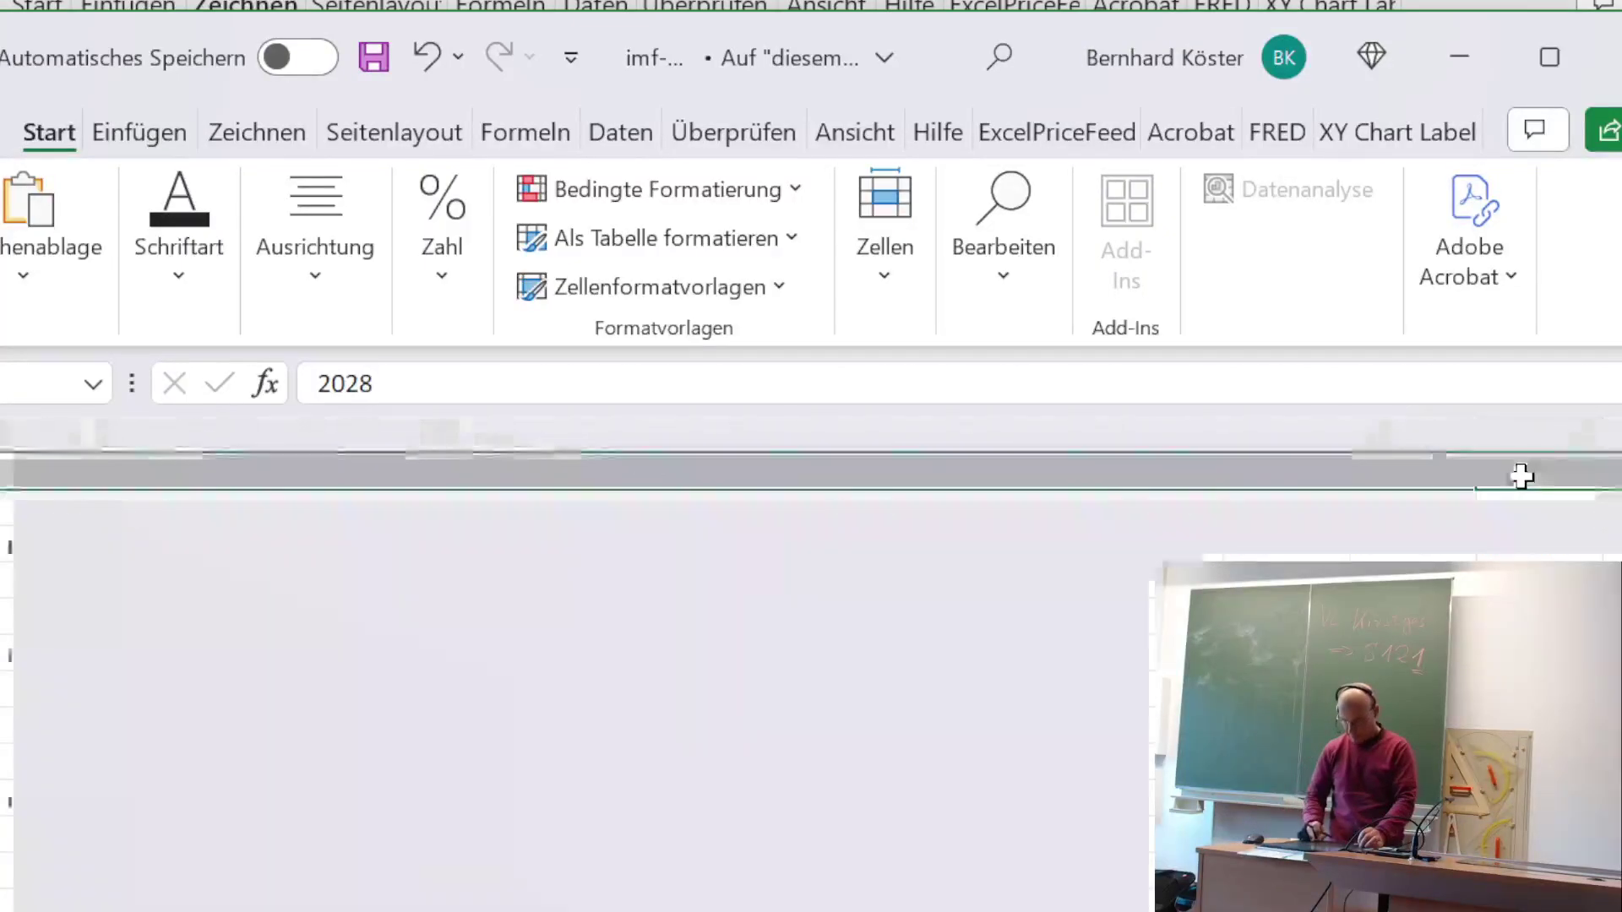
{"action": "left_click_drag", "start_coordinate": [1521, 476], "coordinate": [687, 476]}
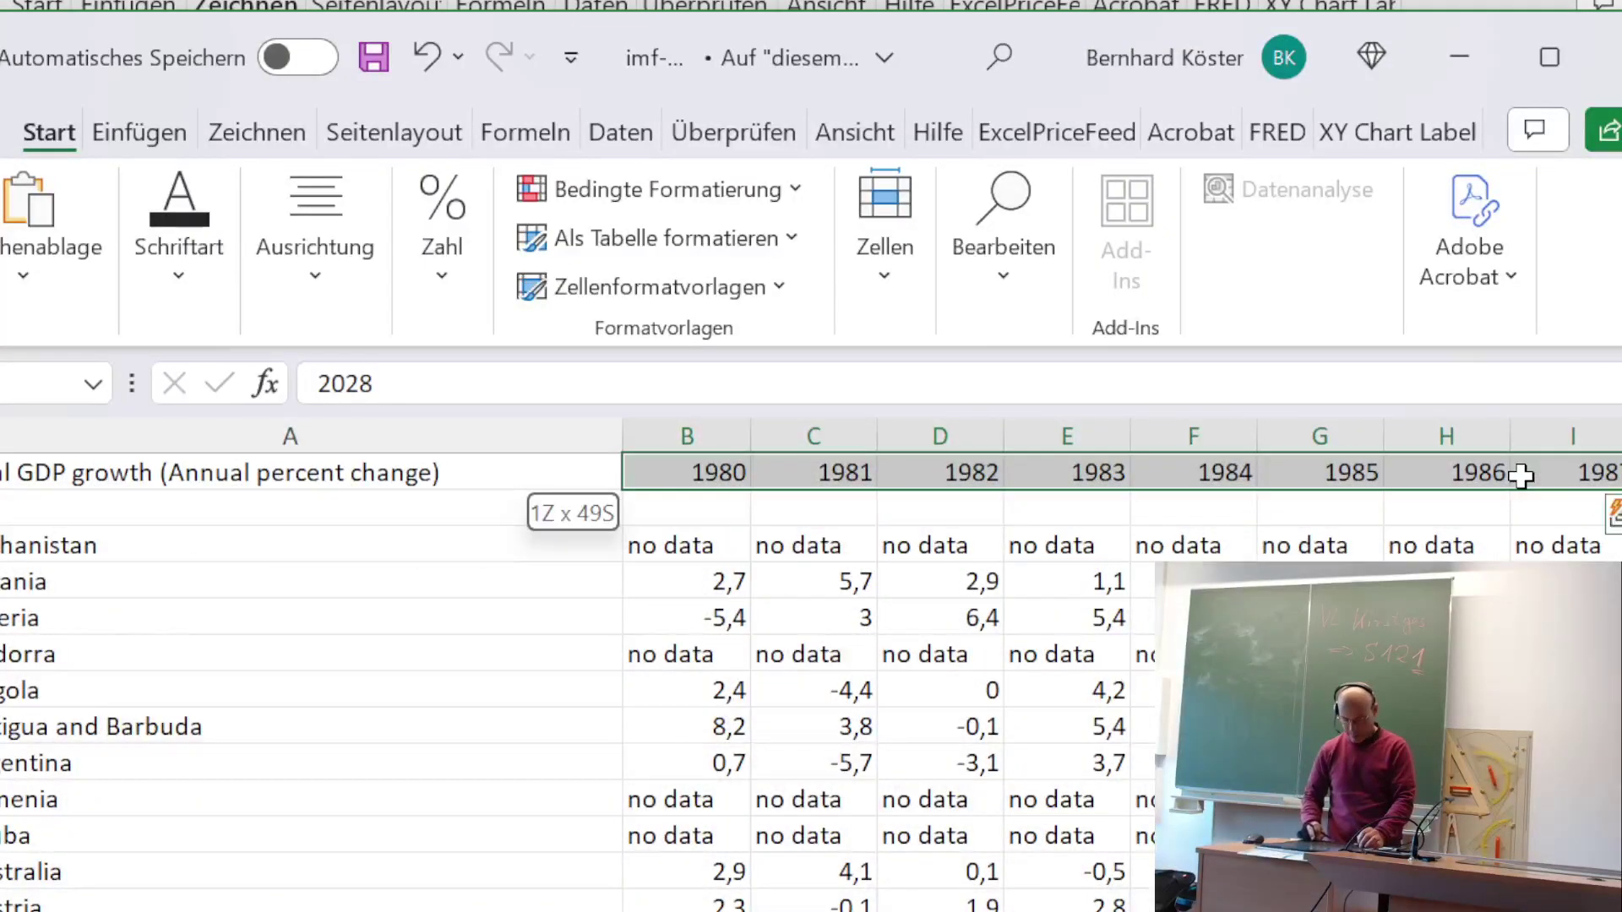
- Paste the copied years transposed into the Germany sheet of Okun_Fred, starting at cell C4
{"action": "key", "text": "alt+Tab"}
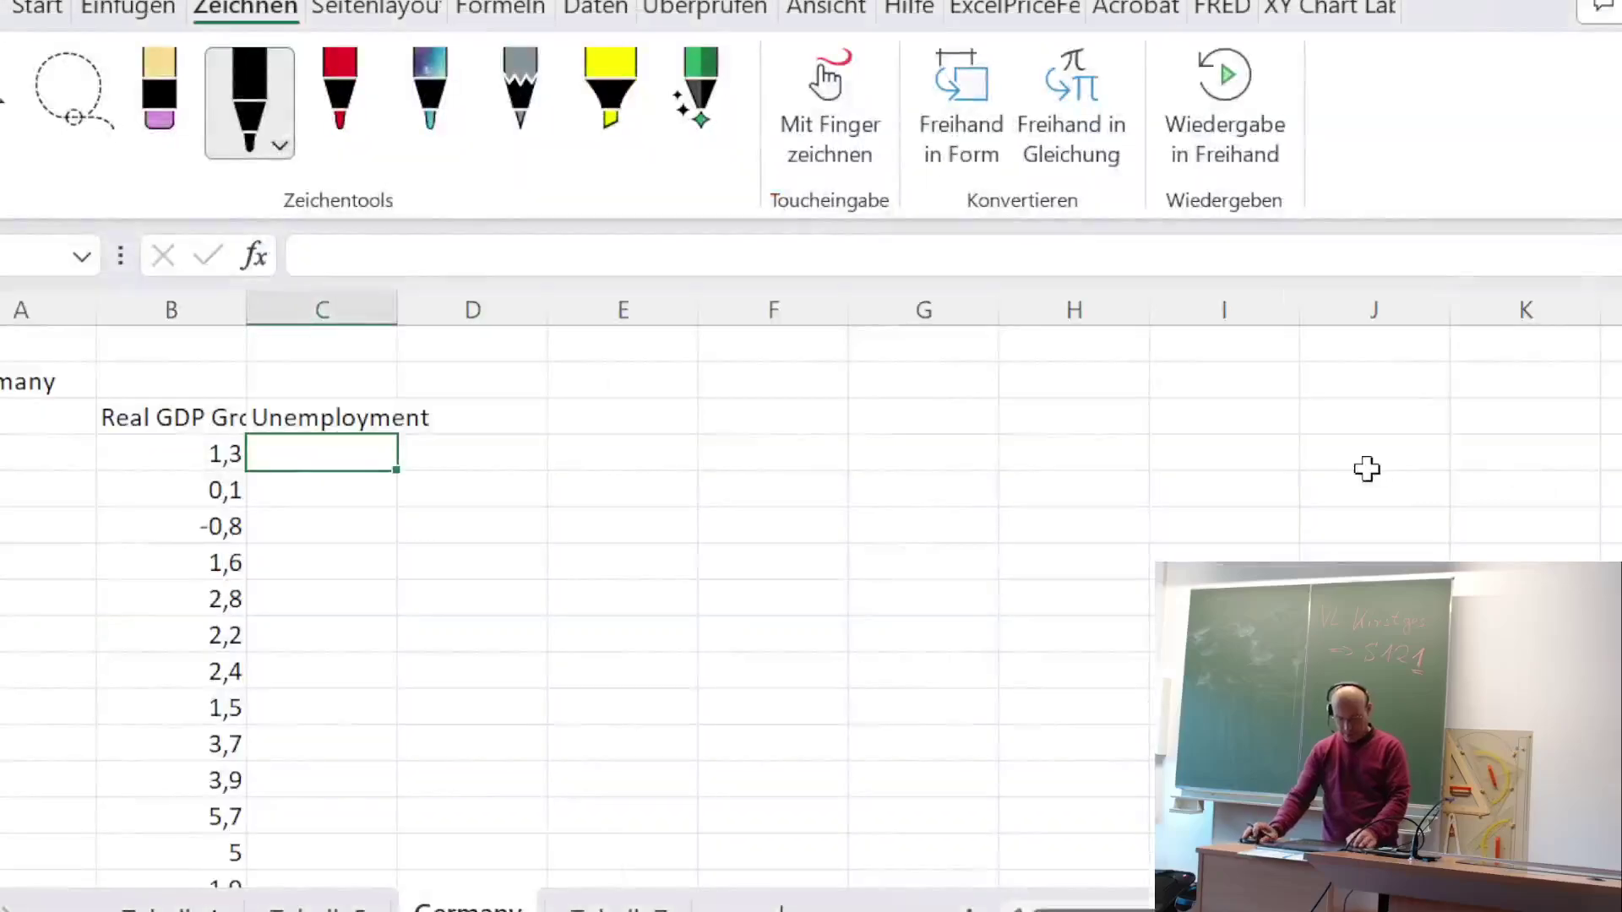
{"action": "right_click", "coordinate": [303, 455]}
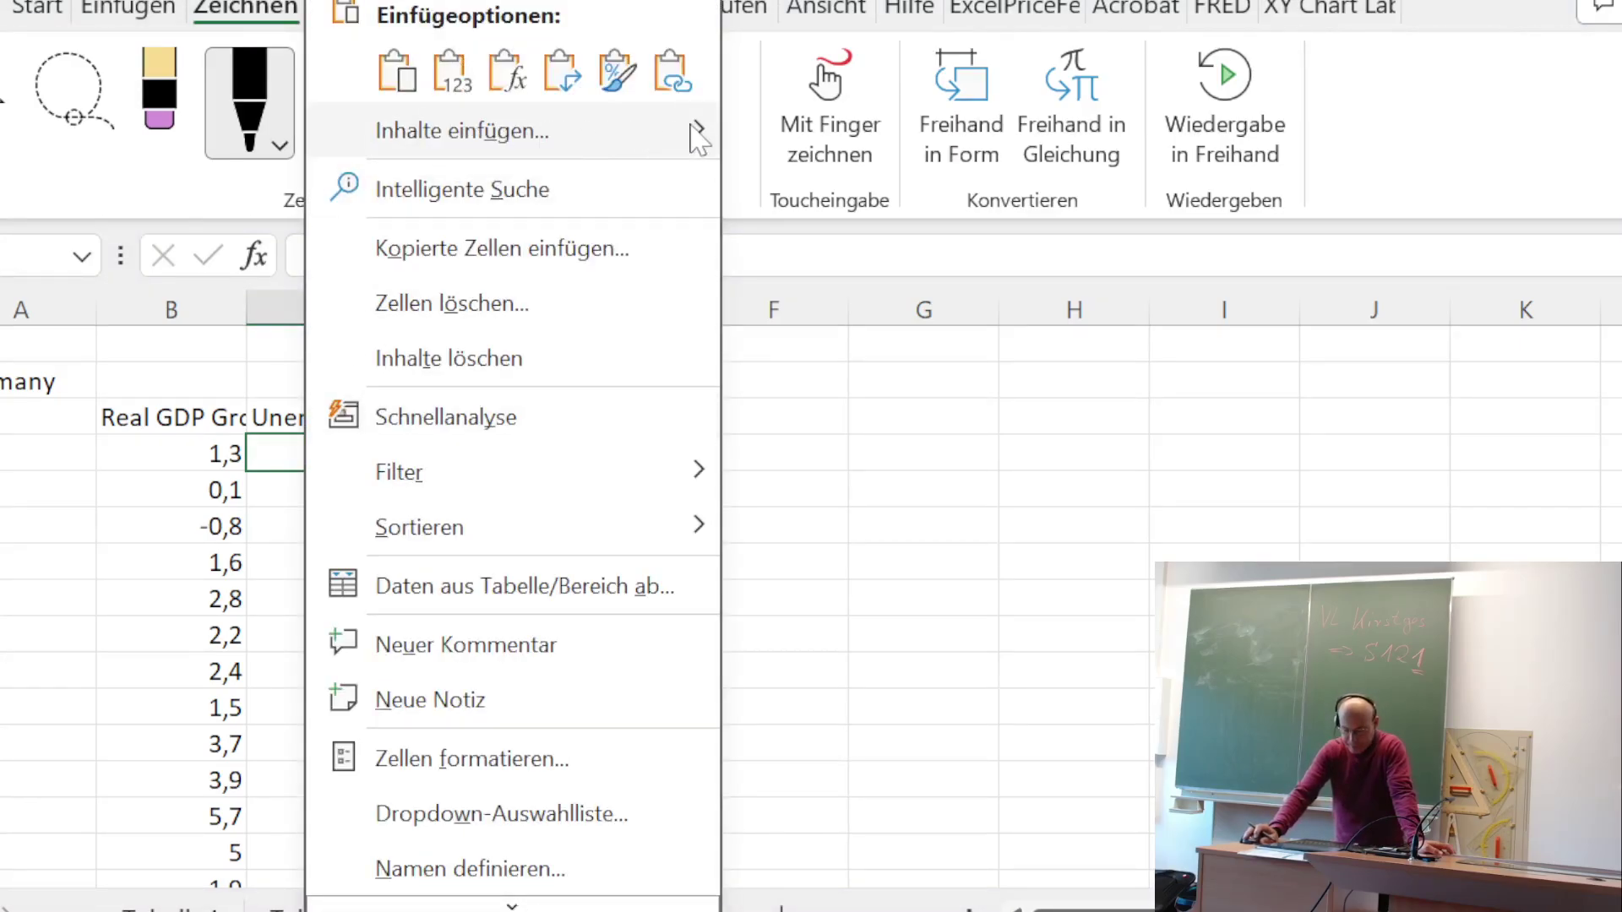
{"action": "mouse_move", "coordinate": [687, 134]}
{"action": "left_click", "coordinate": [875, 524]}
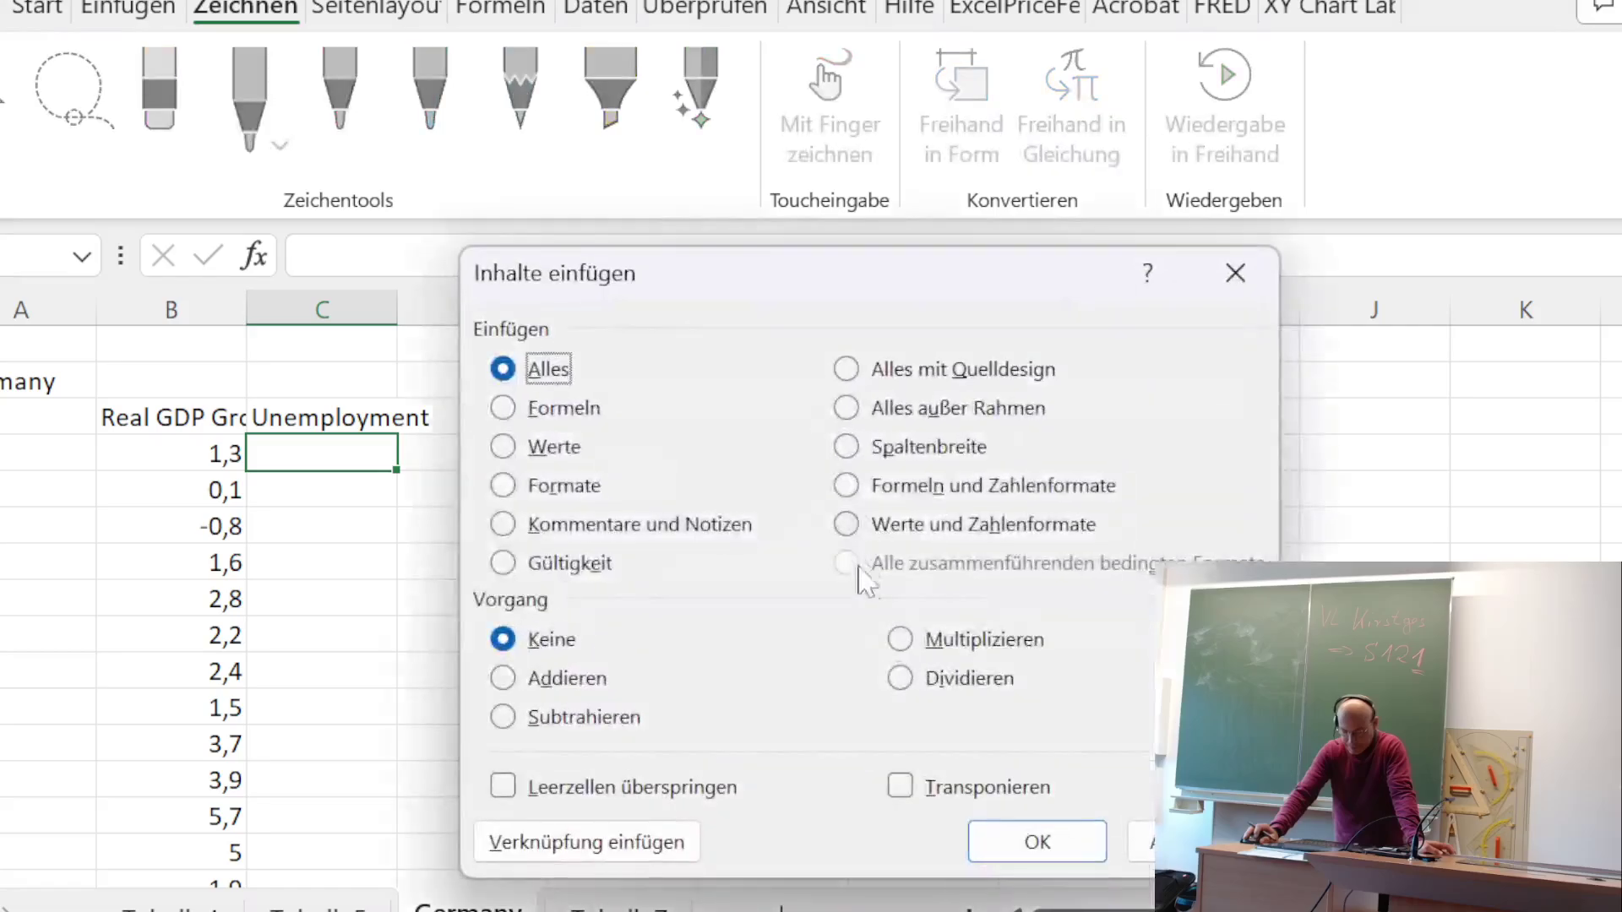
{"action": "left_click", "coordinate": [901, 785]}
{"action": "left_click", "coordinate": [1038, 842]}
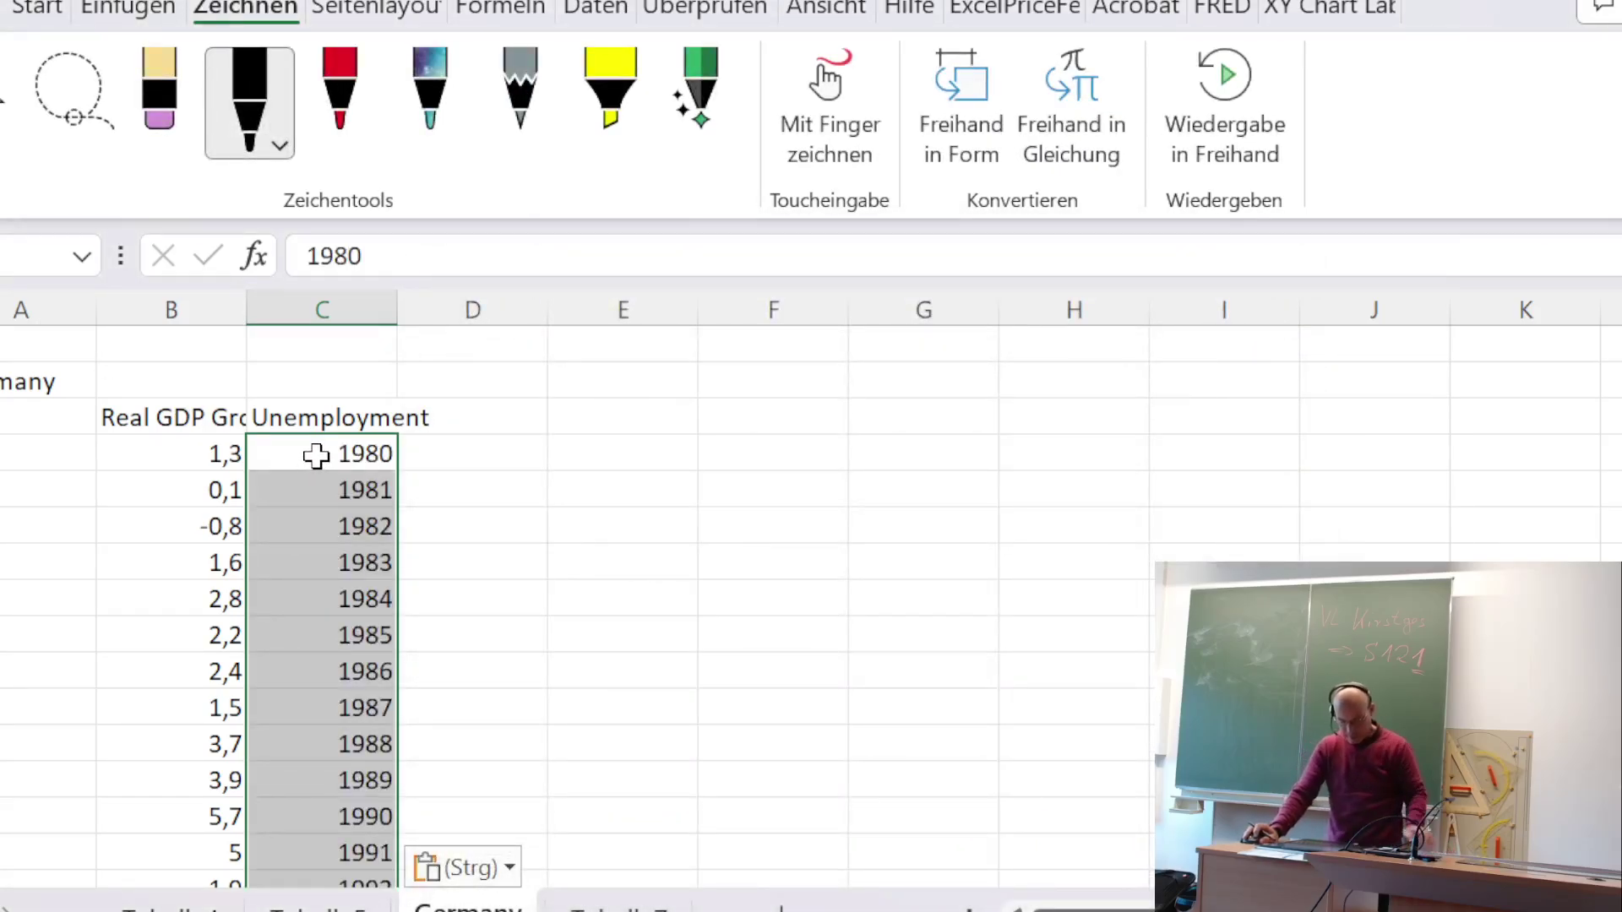
- Move the column of years from C4 downward to column A, starting at cell A4
{"action": "key", "text": "ctrl+shift+Down"}
{"action": "key", "text": "shift+Left"}
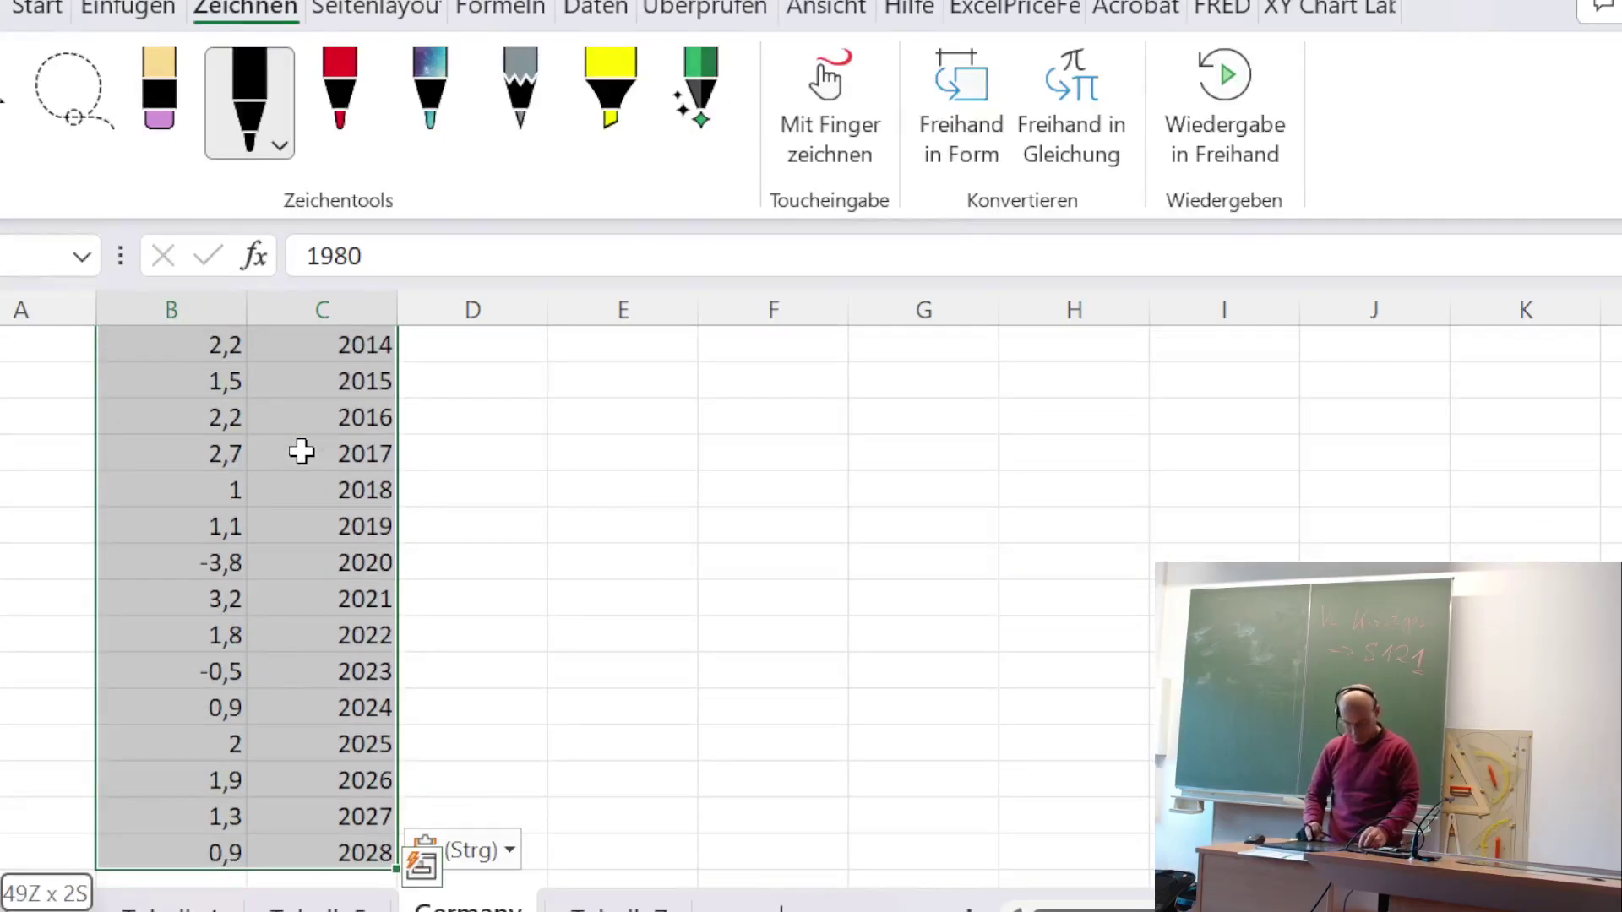
{"action": "key", "text": "shift+Right"}
{"action": "key", "text": "ctrl+c"}
{"action": "key", "text": "ctrl+BackSpace"}
{"action": "key", "text": "Left"}
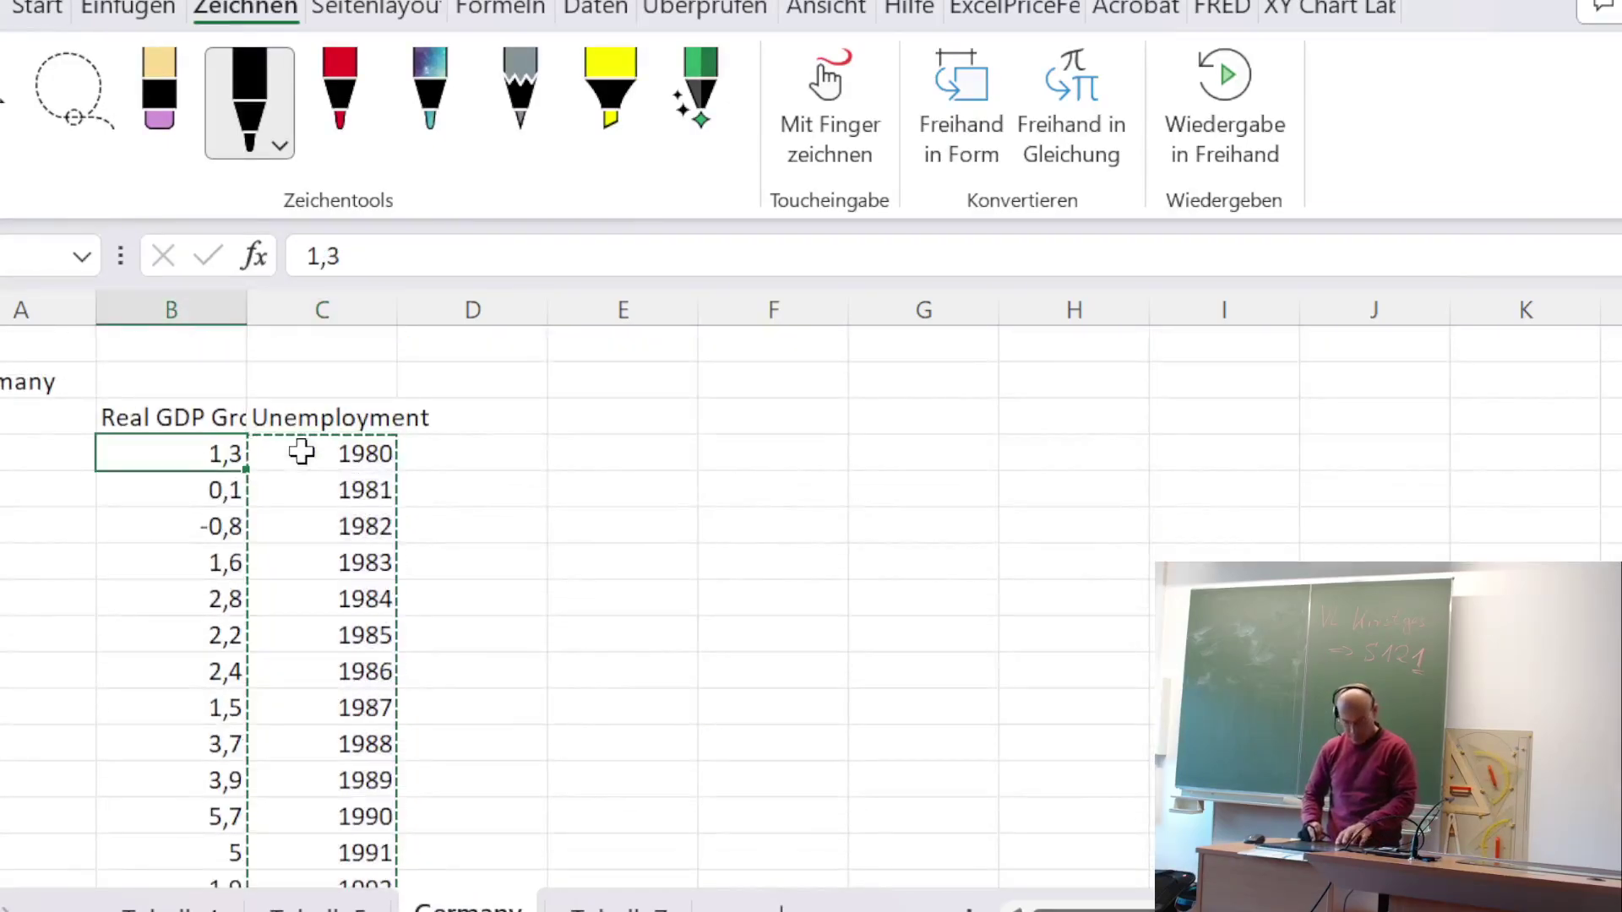
{"action": "key", "text": "Left"}
{"action": "key", "text": "ctrl+v"}
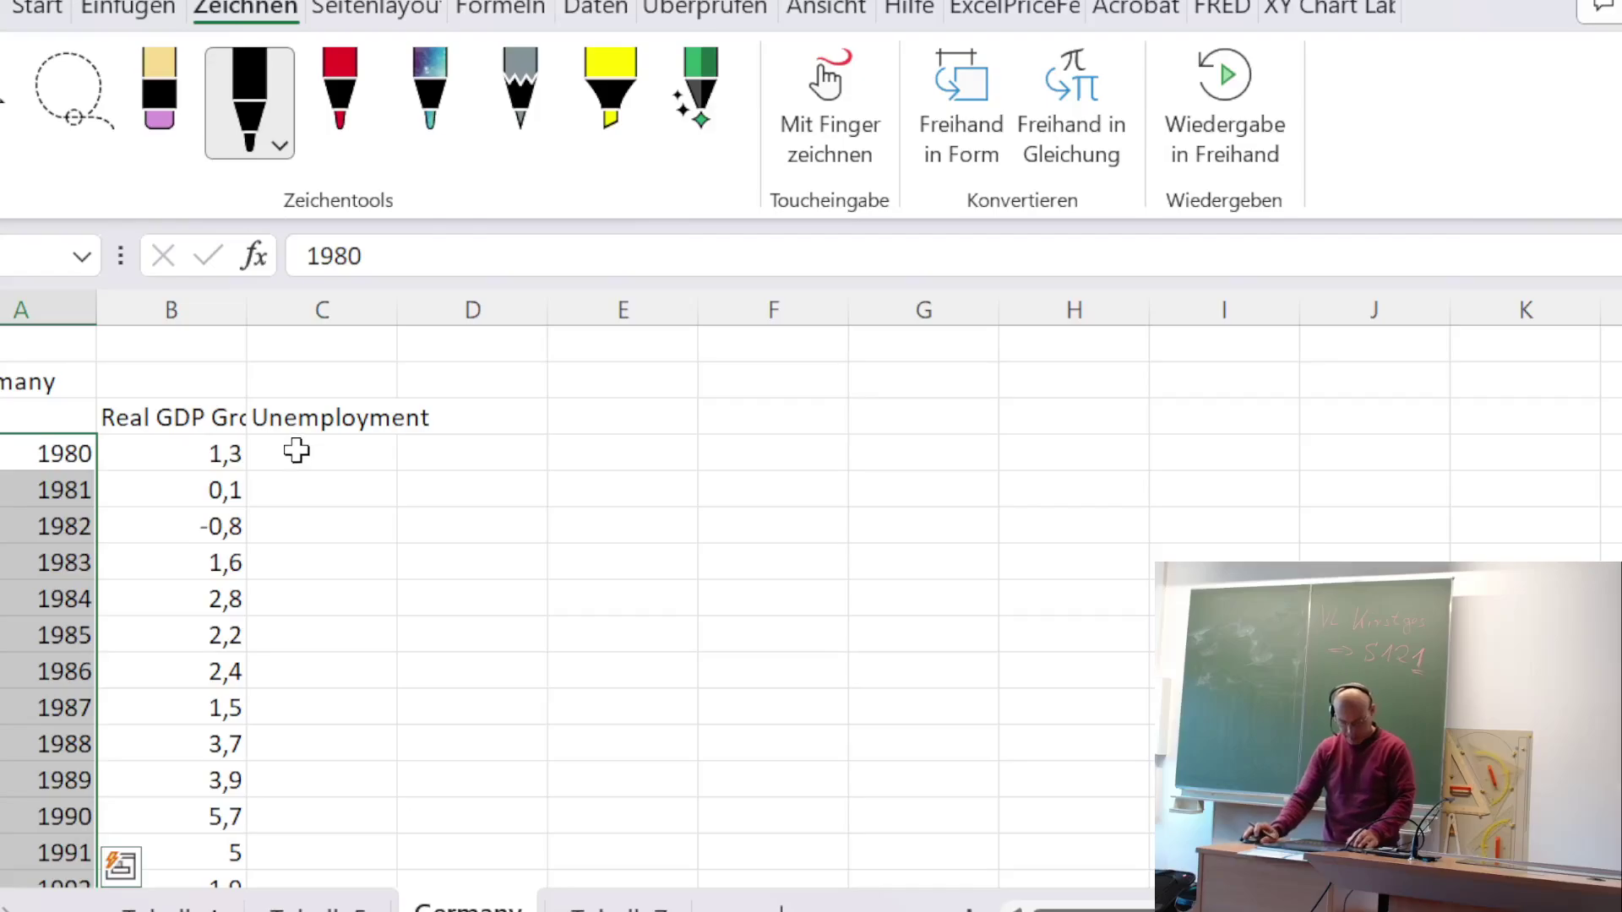
- Open the file imf-dm-export-20231016_UE from the Data folder and enable editing
{"action": "key", "text": "alt+Tab"}
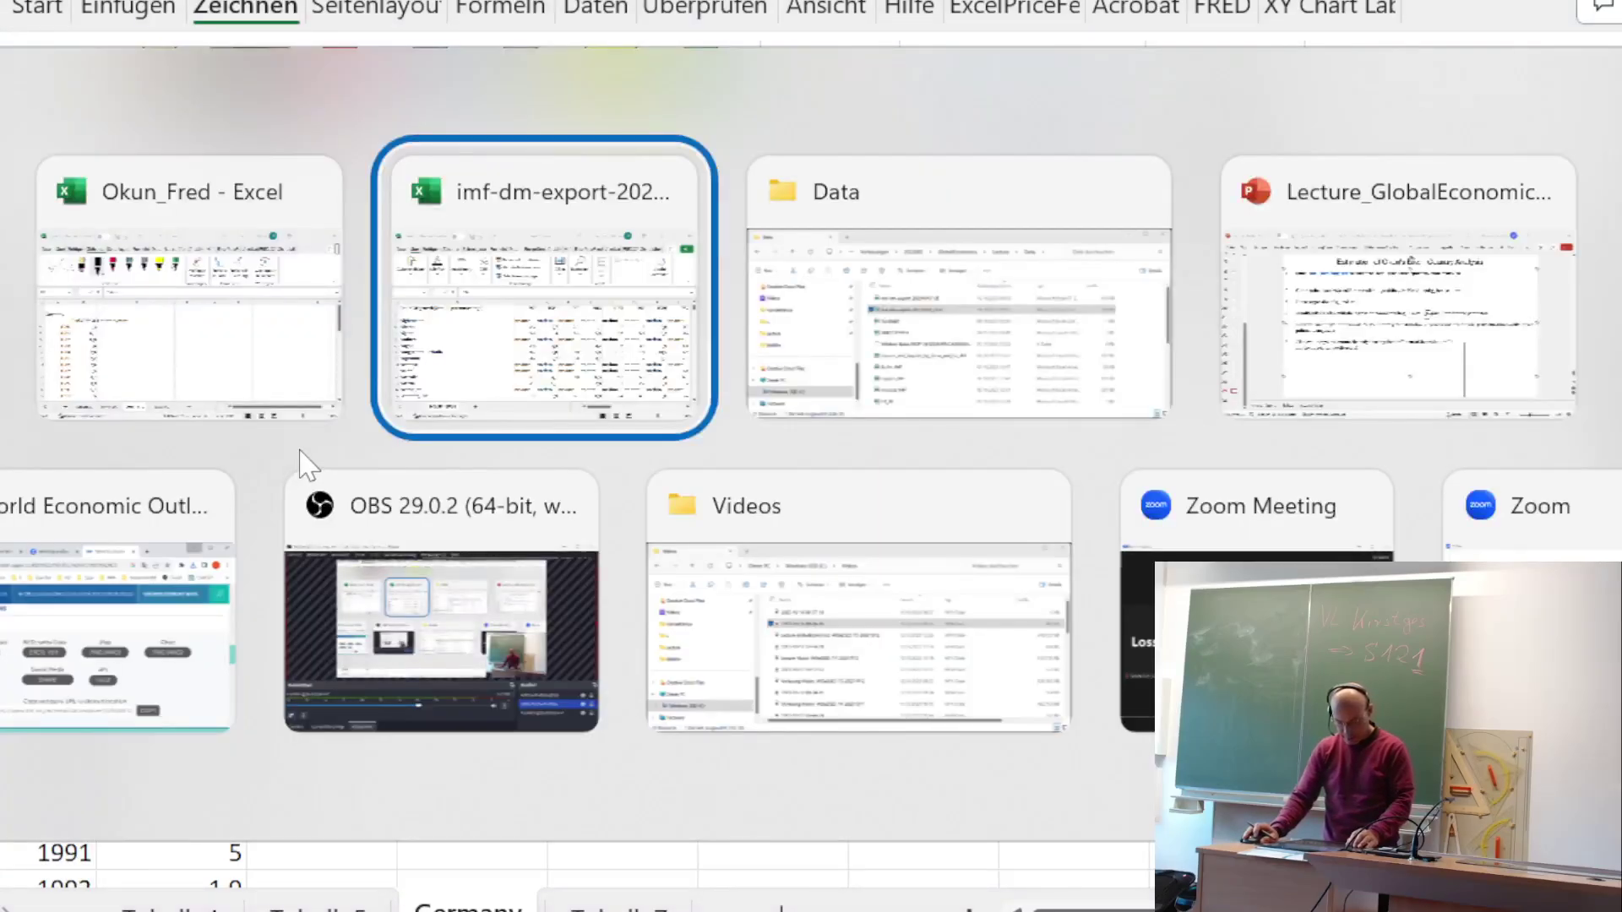
{"action": "key", "text": "alt+Tab"}
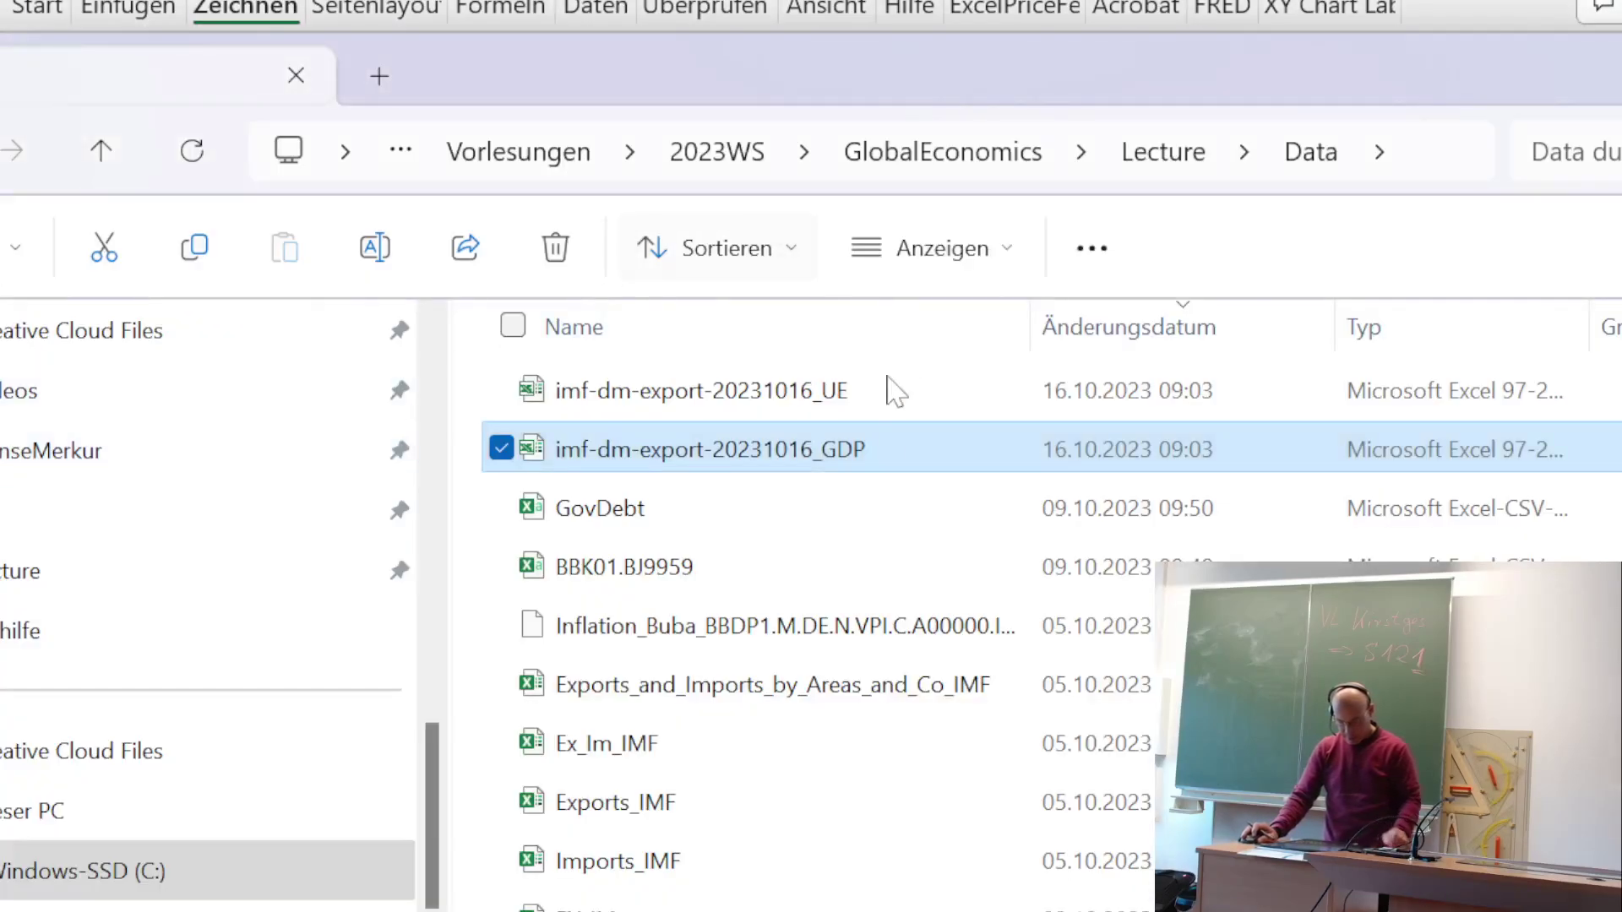
{"action": "left_click", "coordinate": [807, 401]}
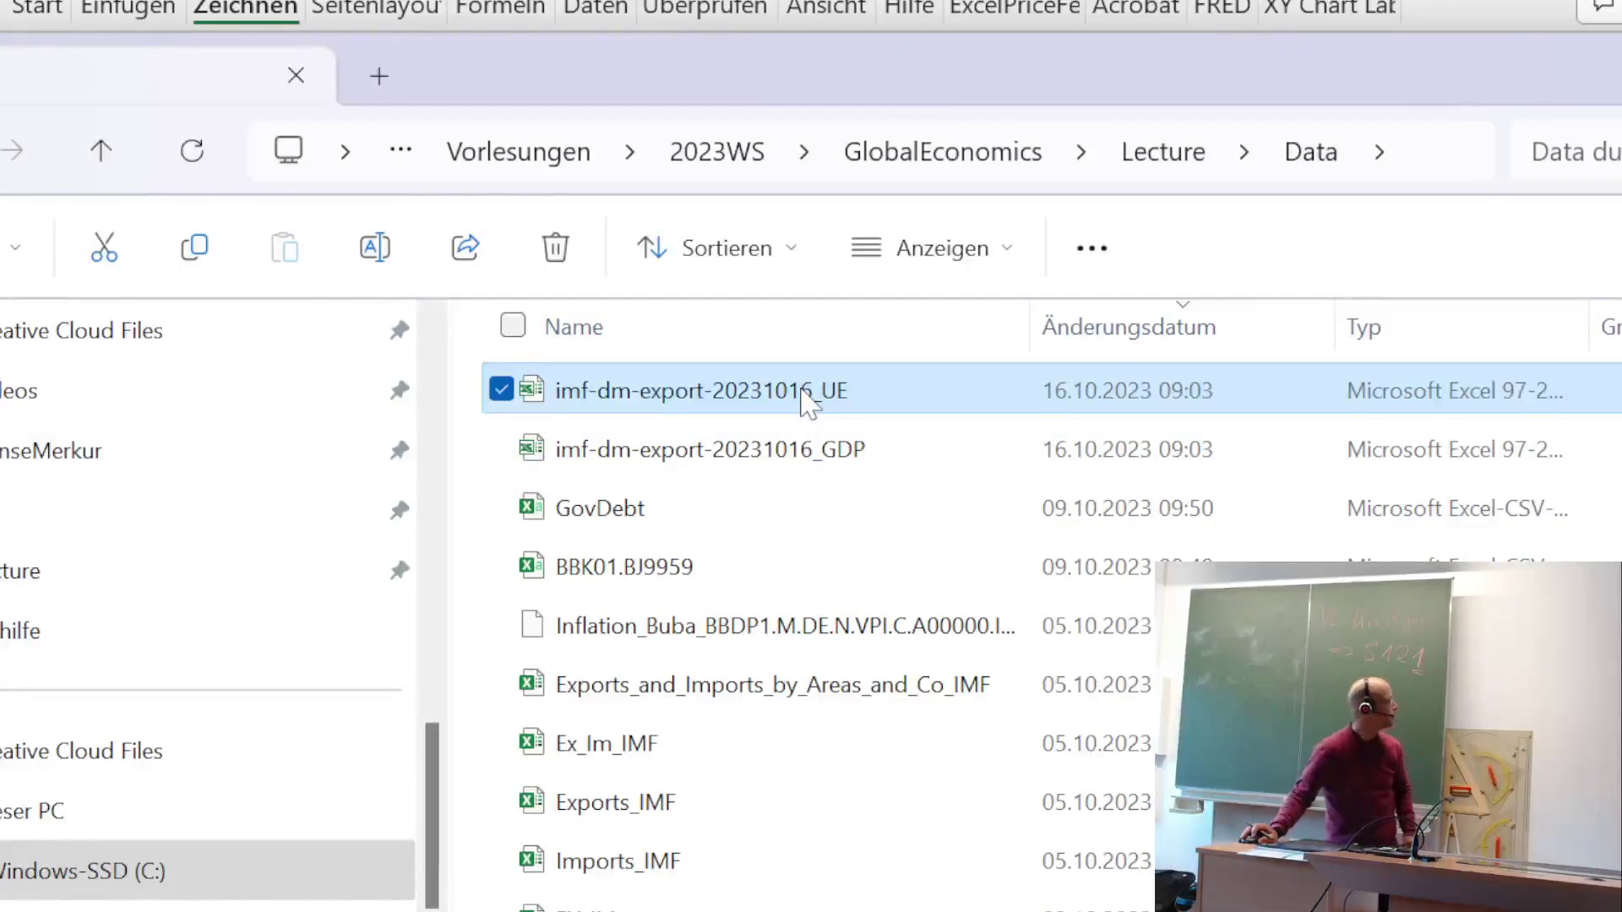
{"action": "key", "text": "alt+Tab"}
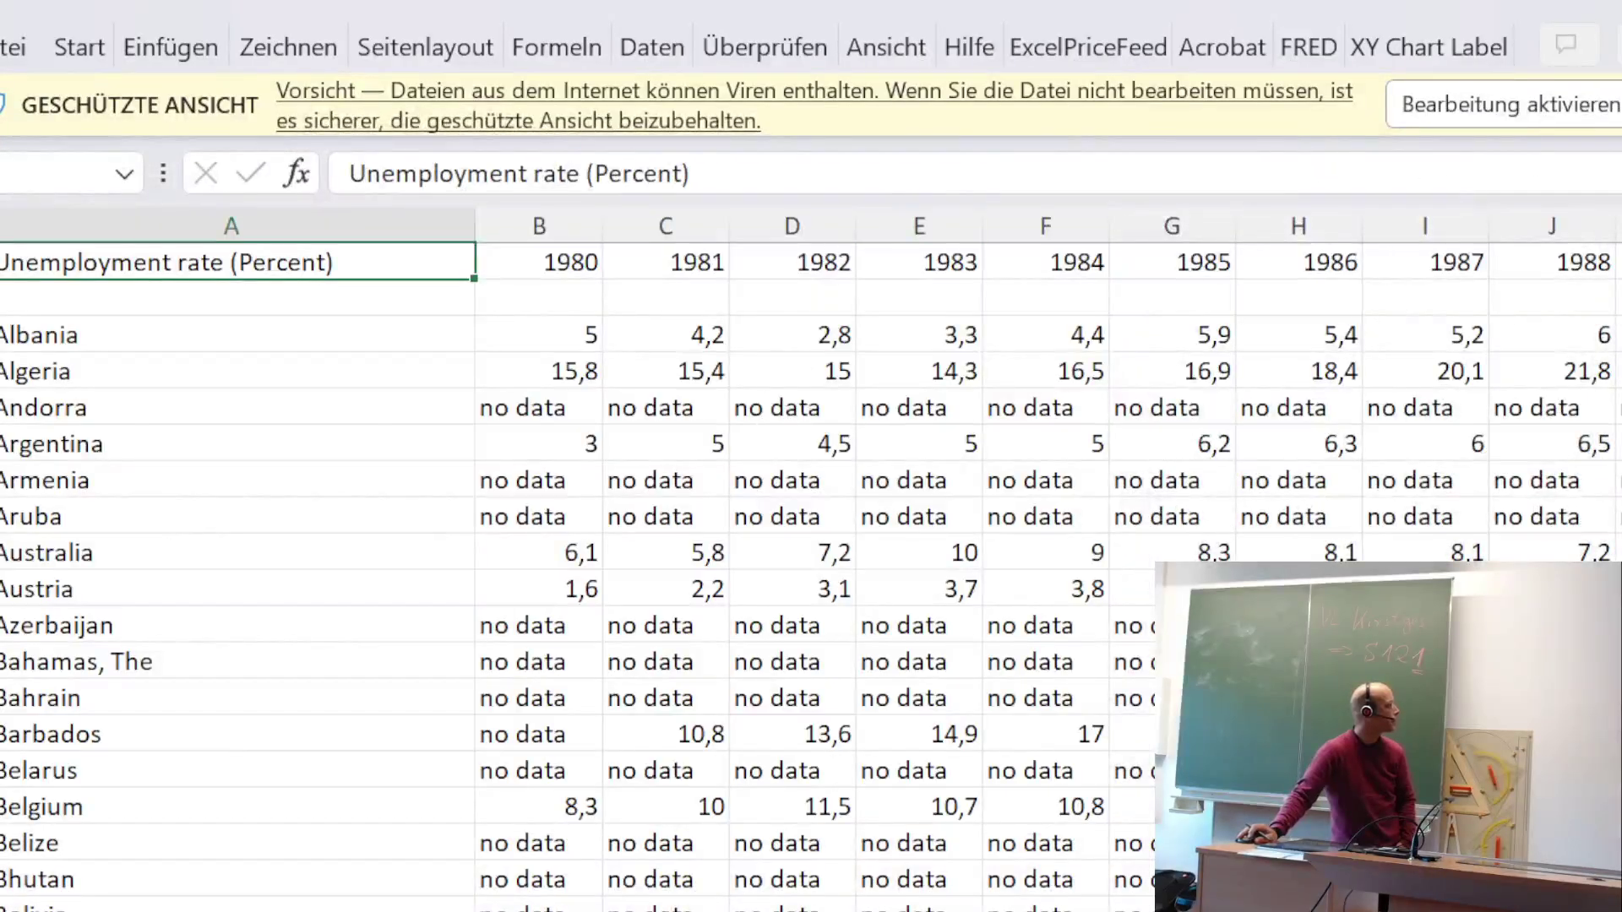
{"action": "left_click", "coordinate": [1525, 106]}
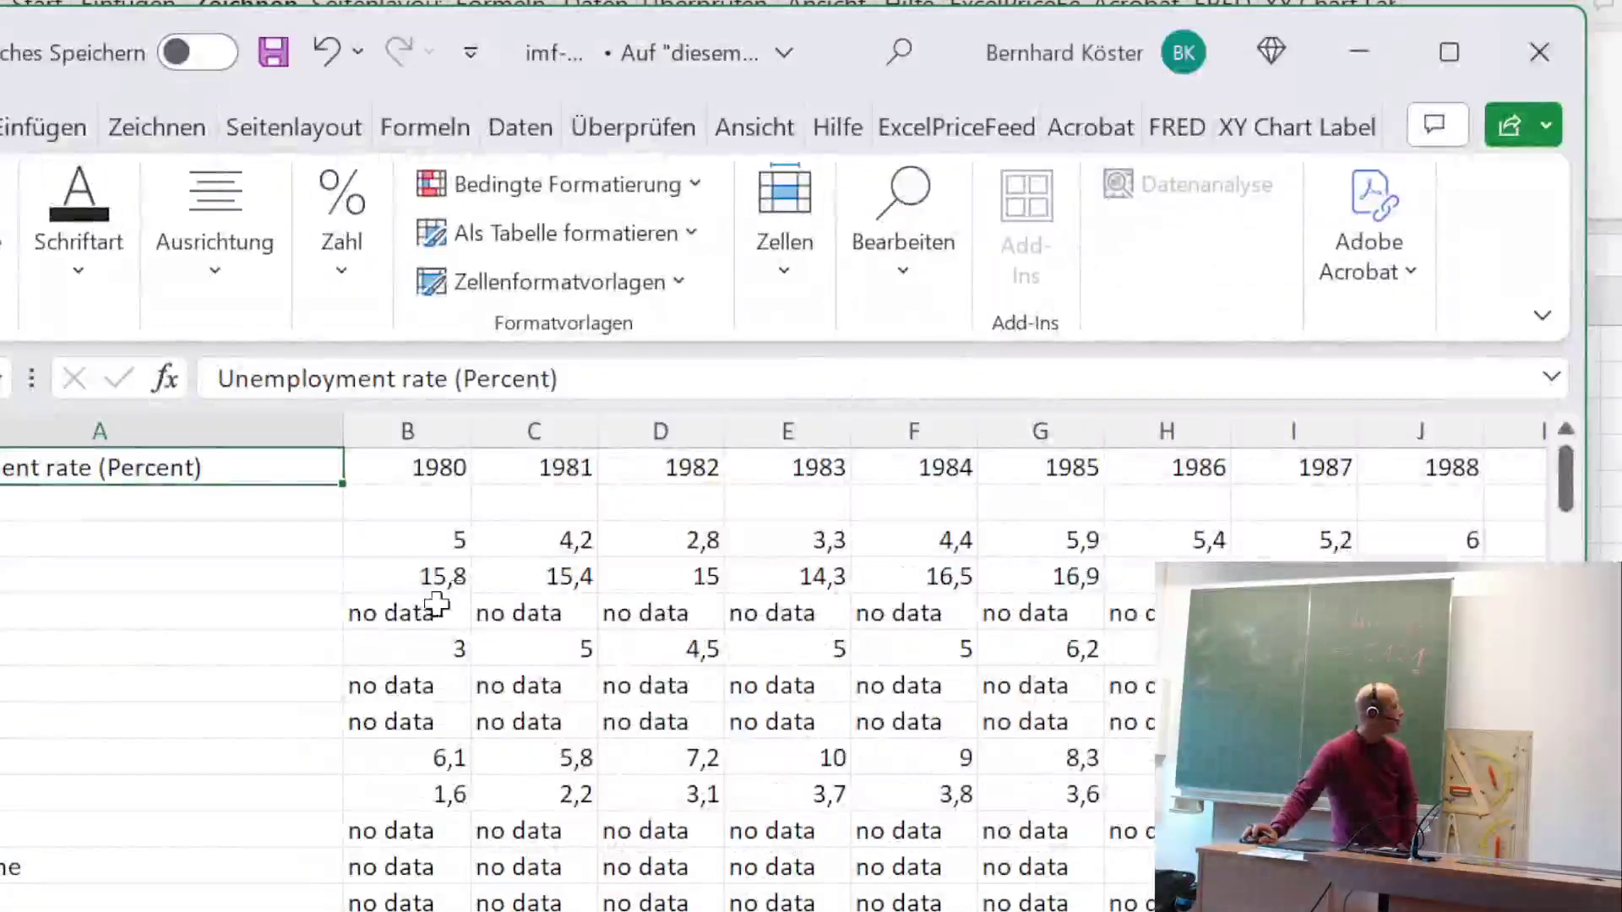
- Find "germany" in the unemployment rate sheet and copy that row's values from B43 to its last column
{"action": "left_click", "coordinate": [246, 578]}
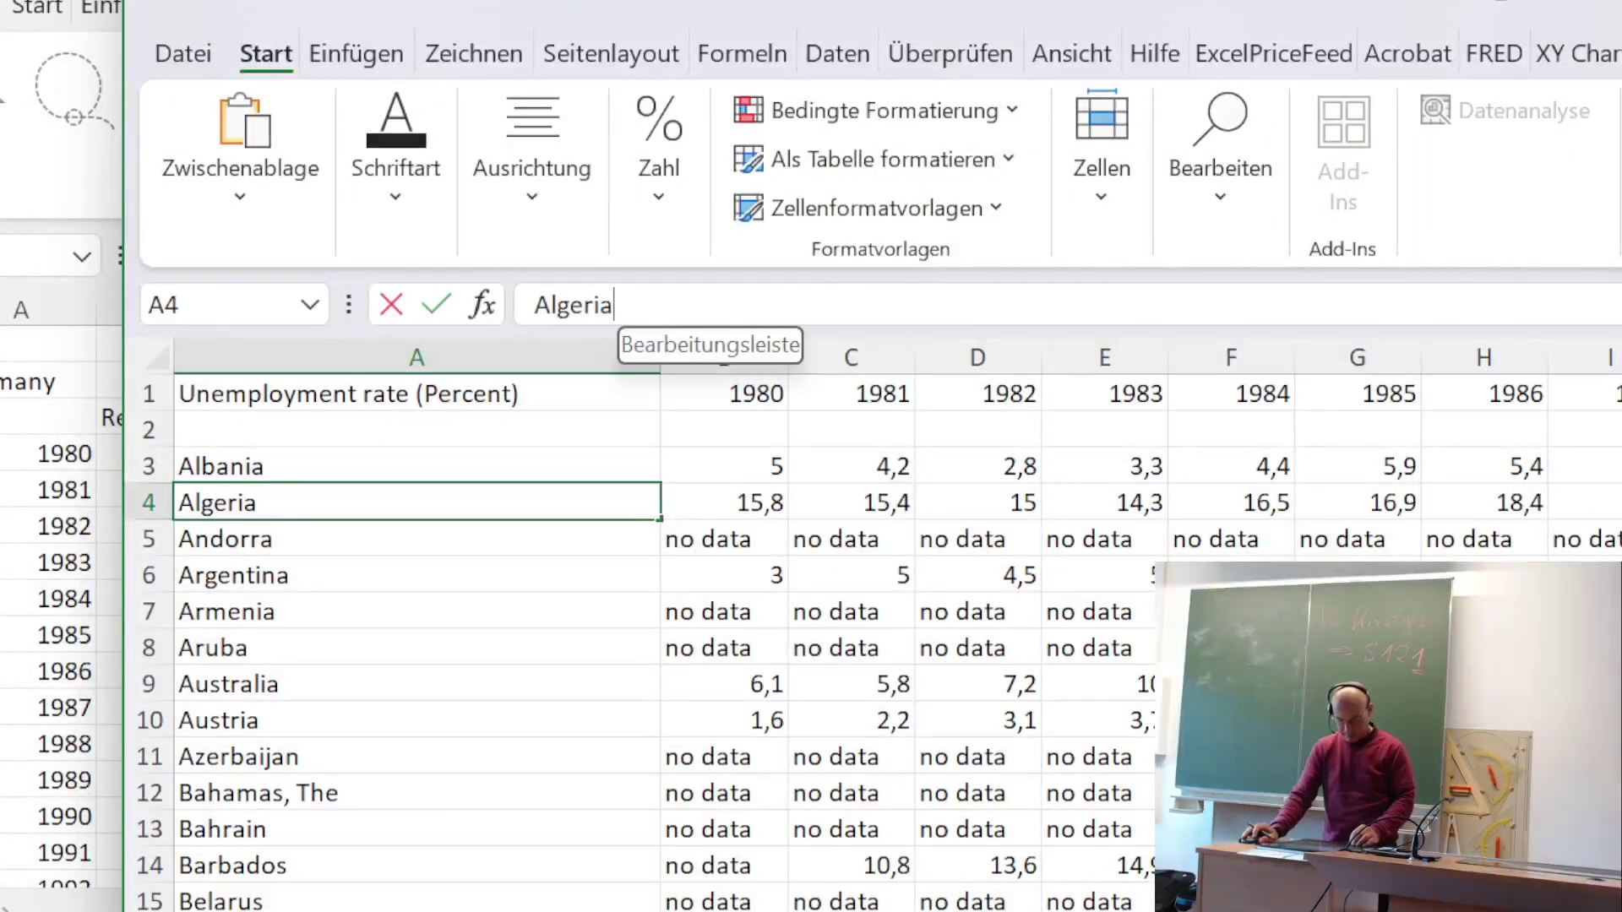
{"action": "left_click", "coordinate": [646, 314]}
{"action": "key", "text": "ctrl+f"}
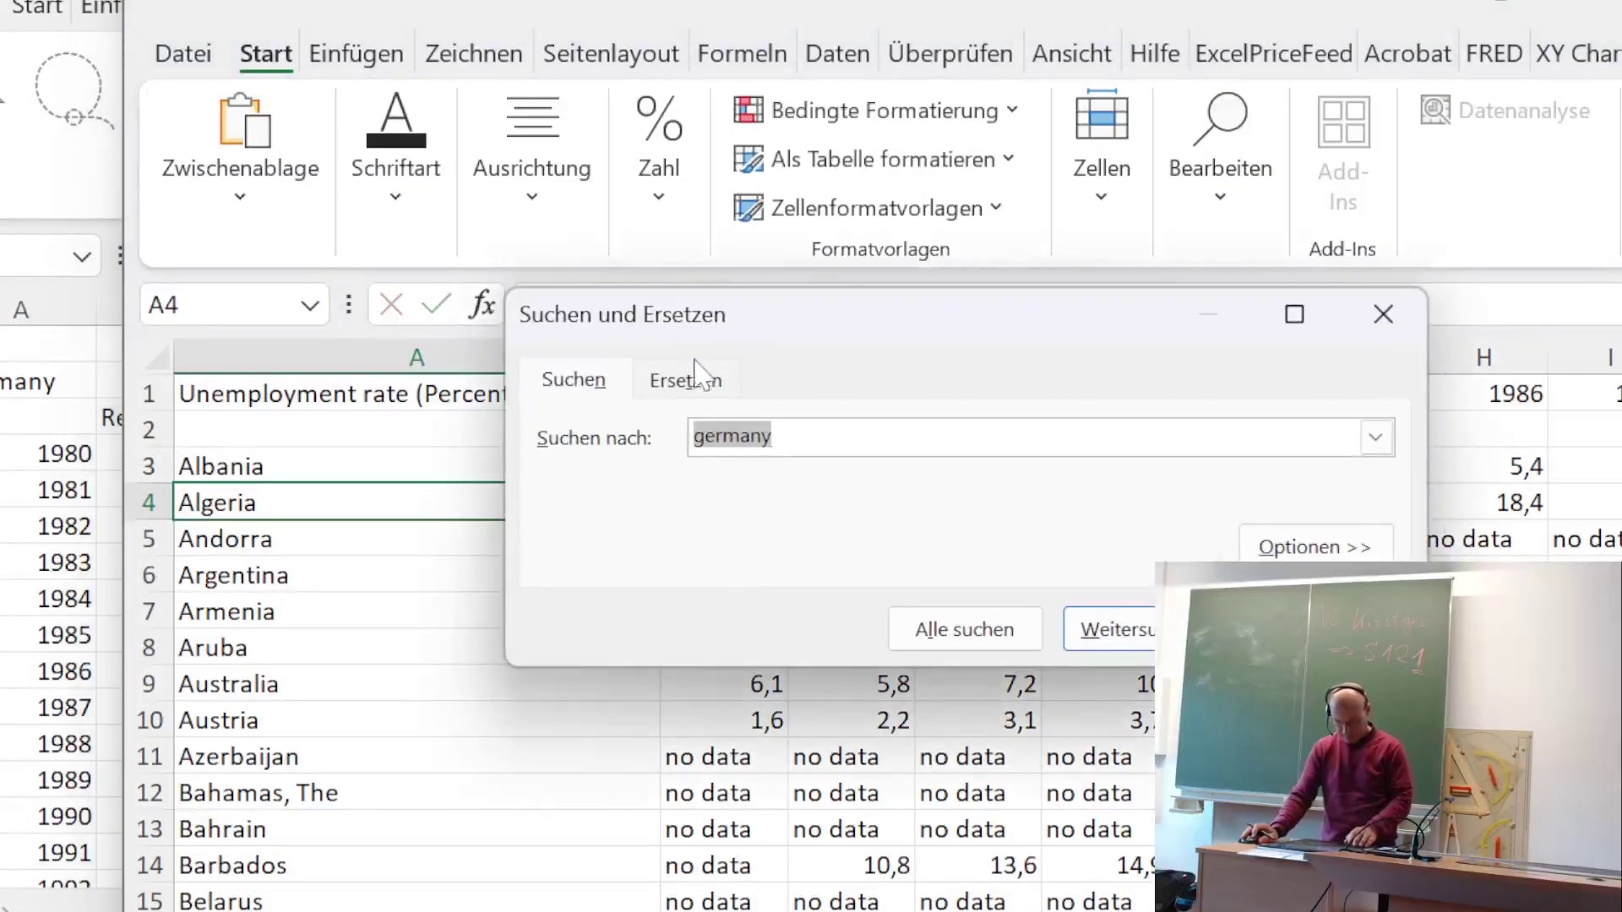
{"action": "left_click", "coordinate": [1109, 635]}
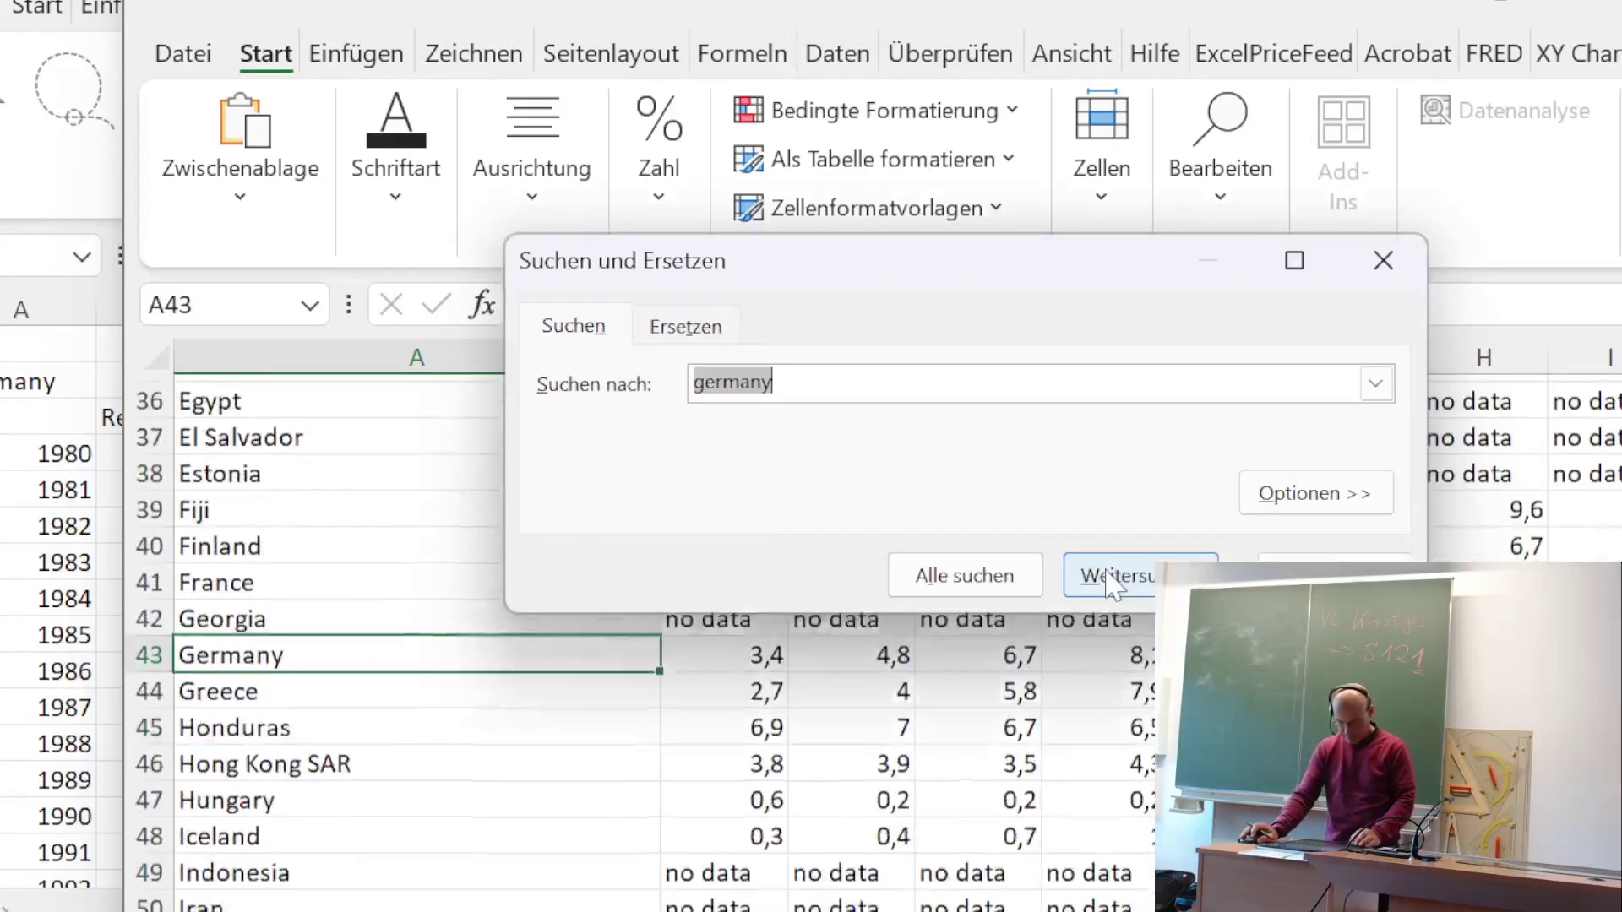
{"action": "left_click", "coordinate": [1383, 262]}
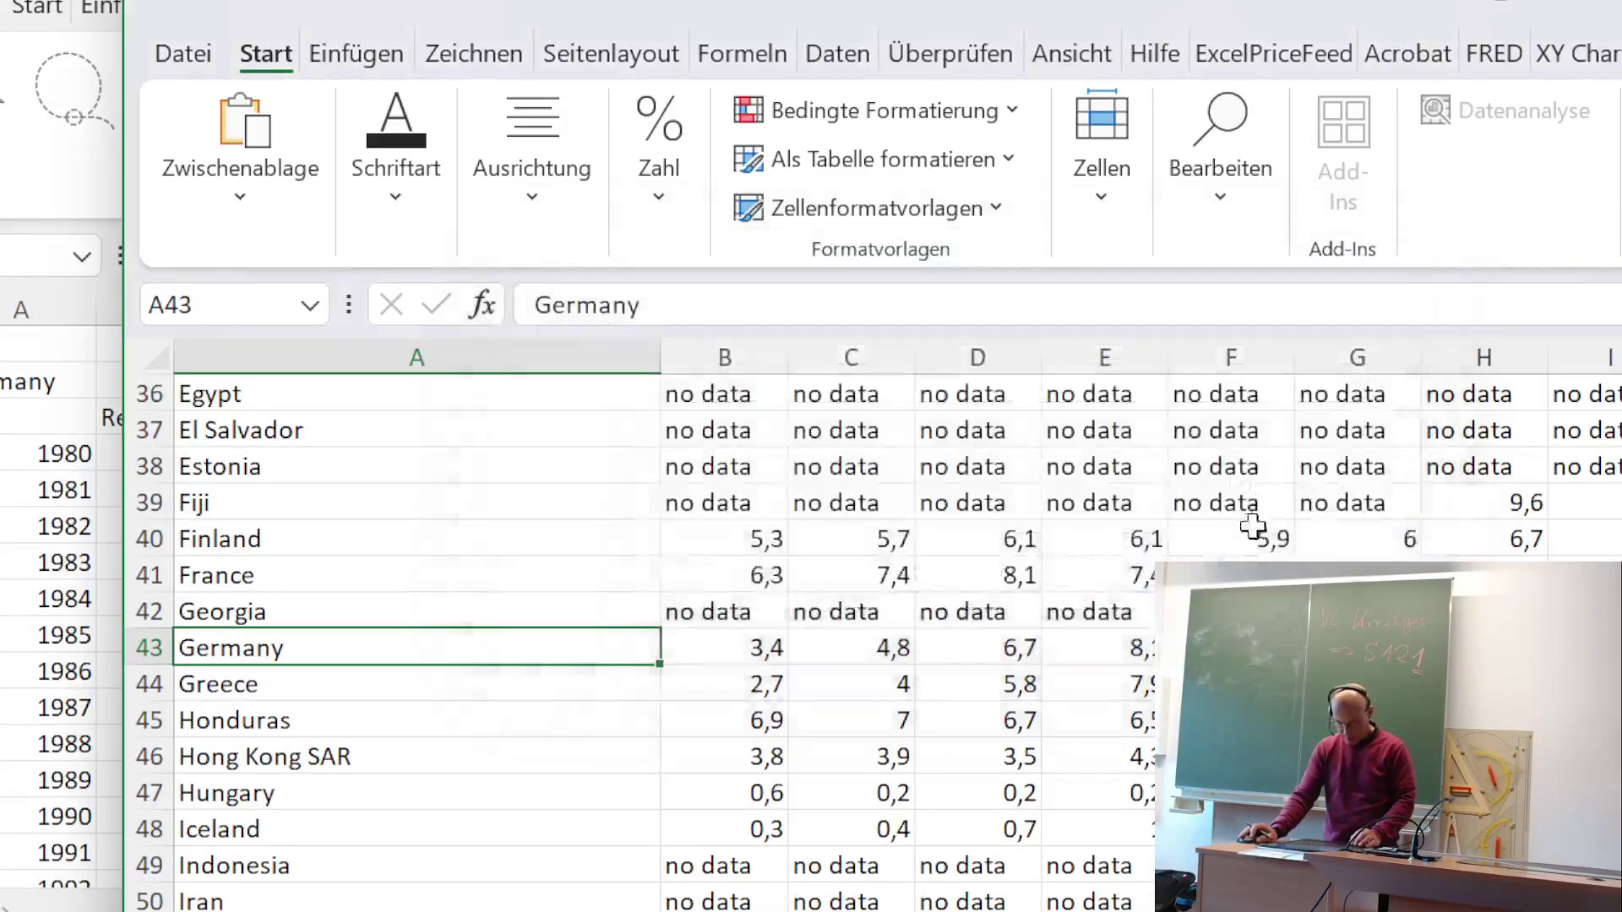
{"action": "left_click", "coordinate": [741, 656]}
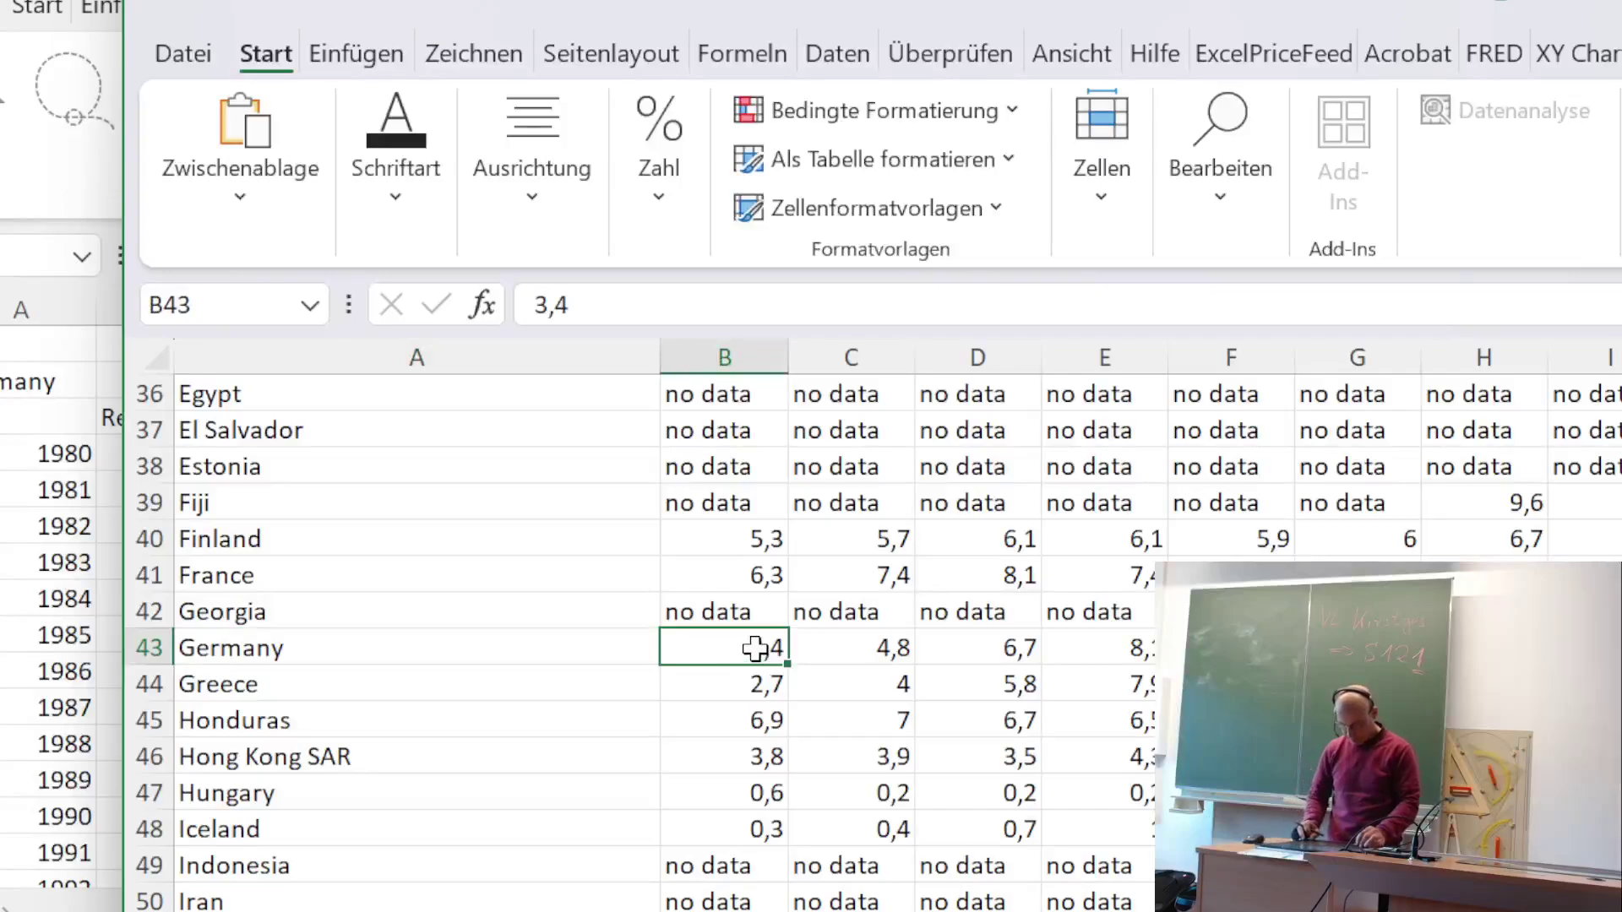
{"action": "key", "text": "ctrl+shift+Right"}
{"action": "key", "text": "ctrl+c"}
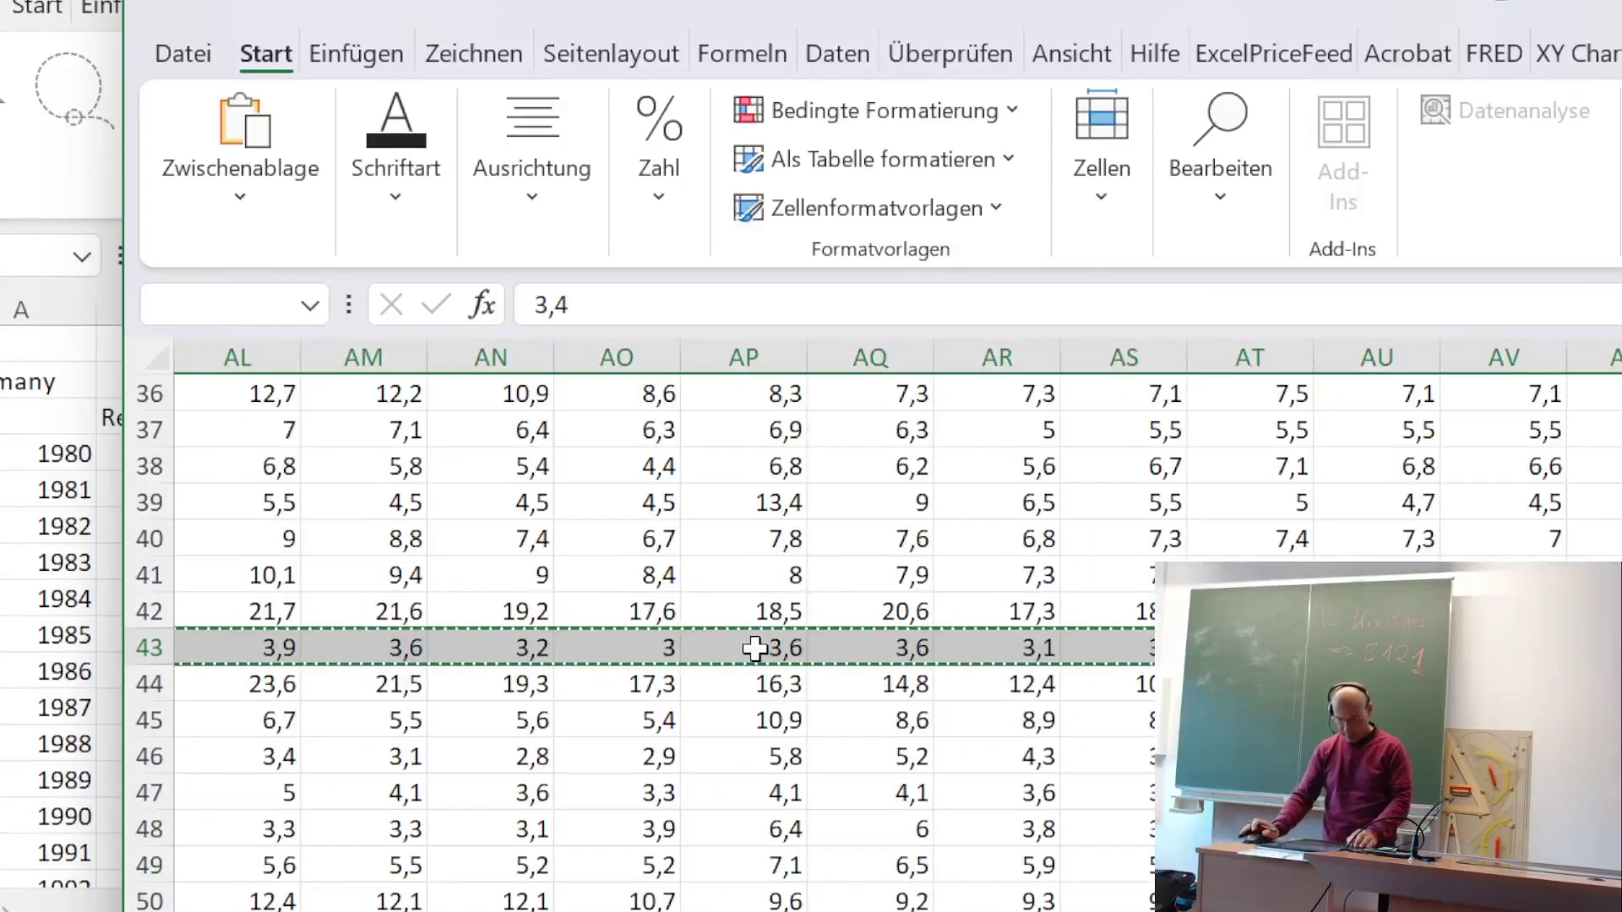
- Paste the copied unemployment rates transposed into the Germany sheet of Okun_Fred, starting at cell C4
{"action": "key", "text": "alt+Tab"}
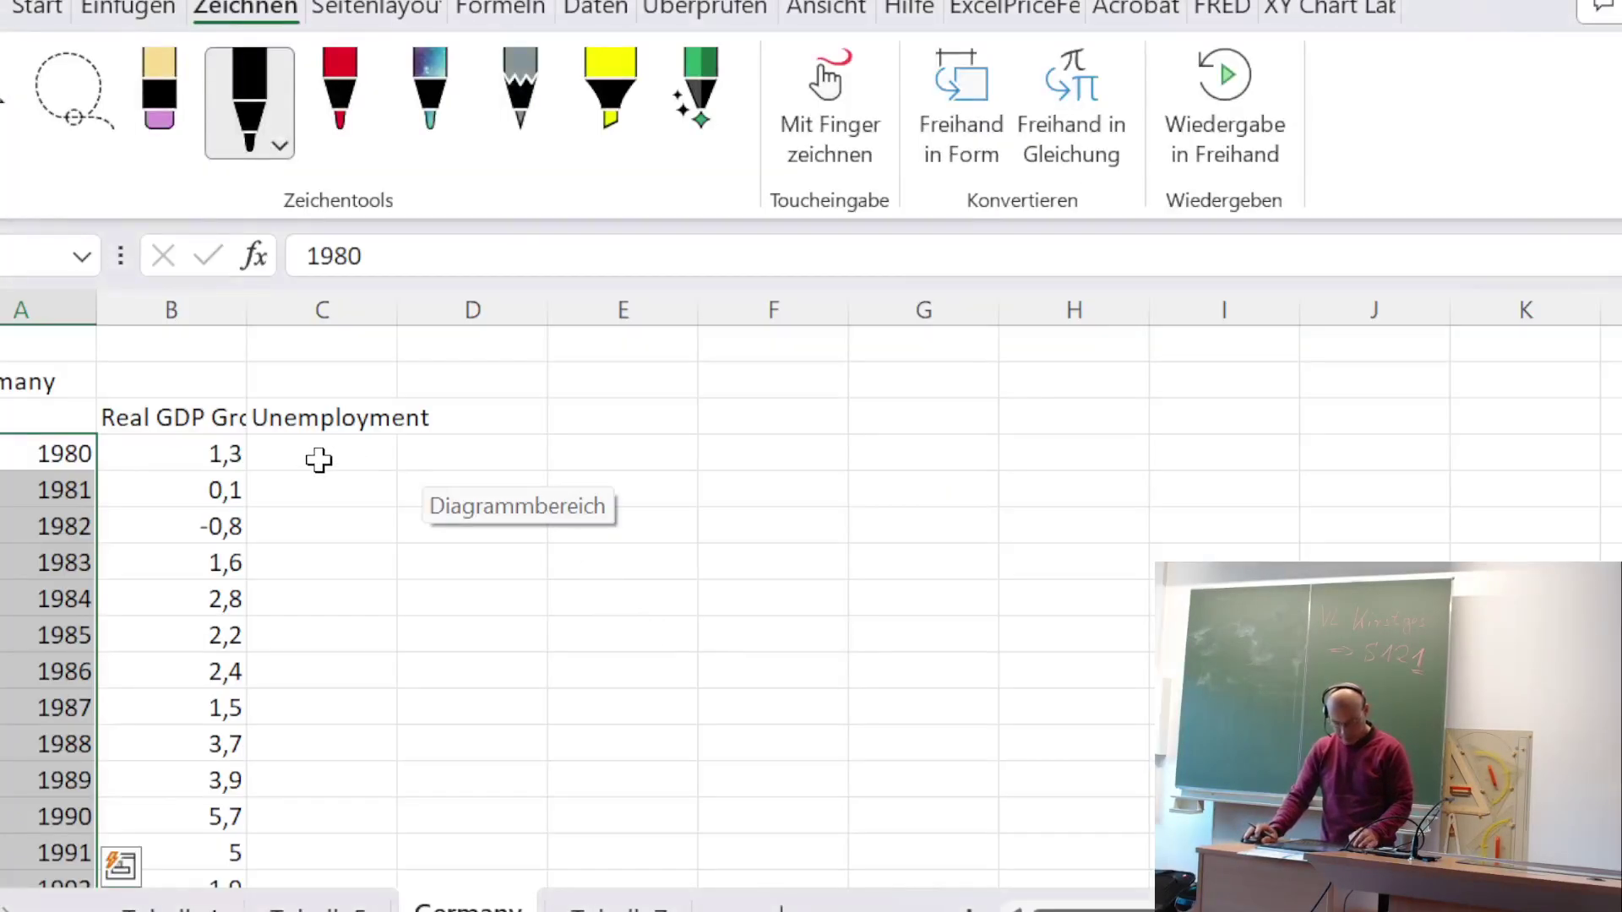
{"action": "left_click", "coordinate": [322, 454]}
{"action": "right_click", "coordinate": [325, 460]}
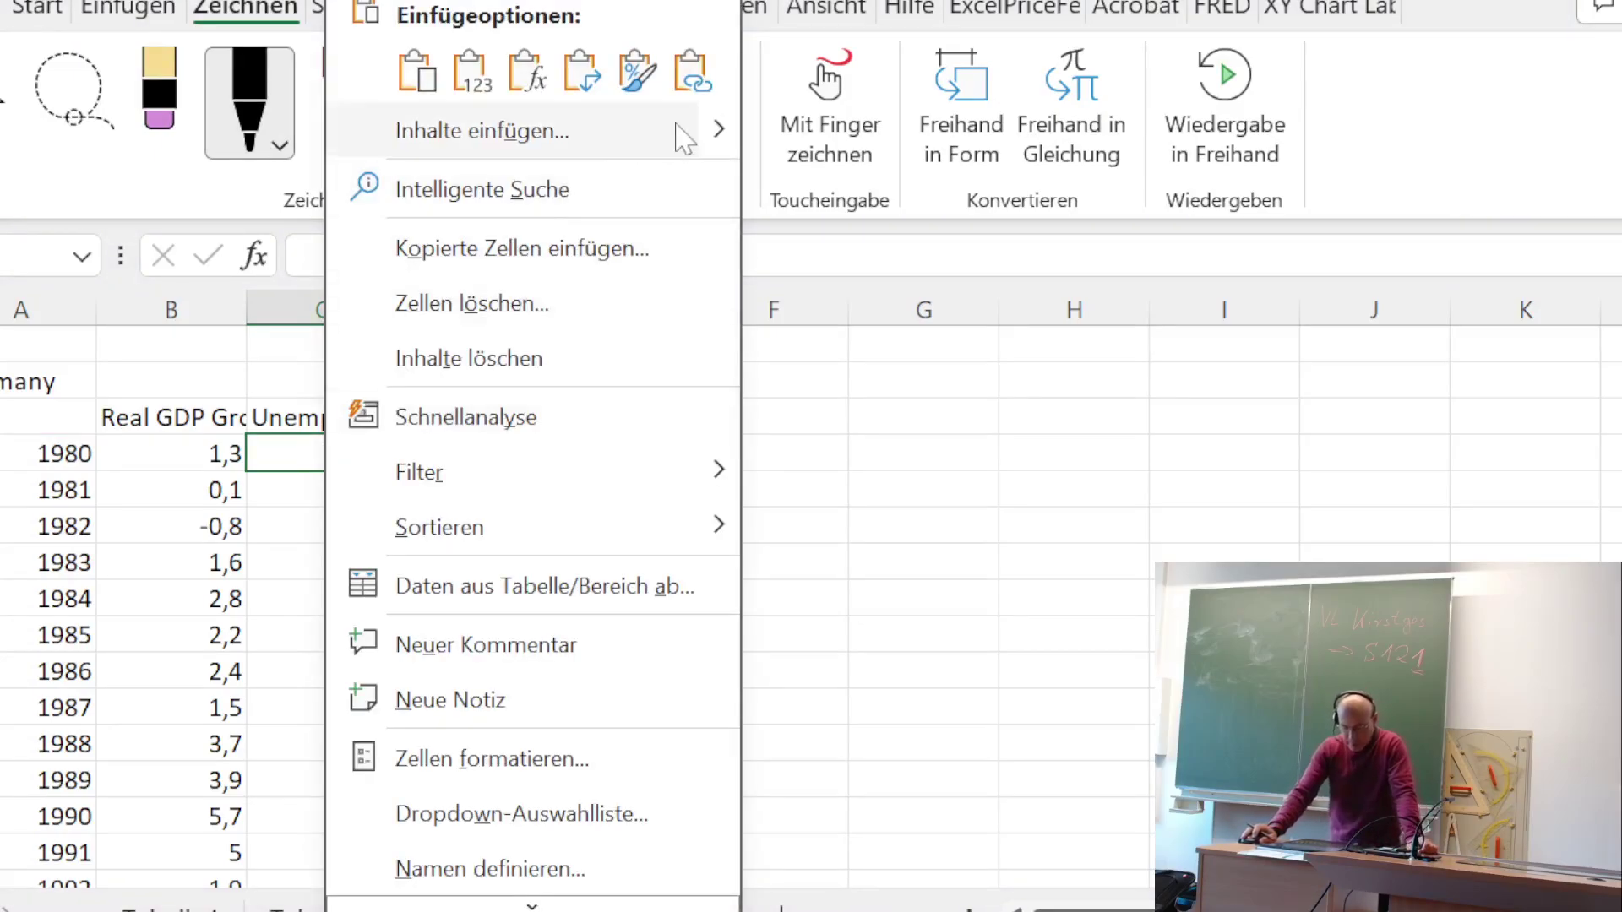
{"action": "left_click", "coordinate": [716, 130]}
{"action": "left_click", "coordinate": [882, 525]}
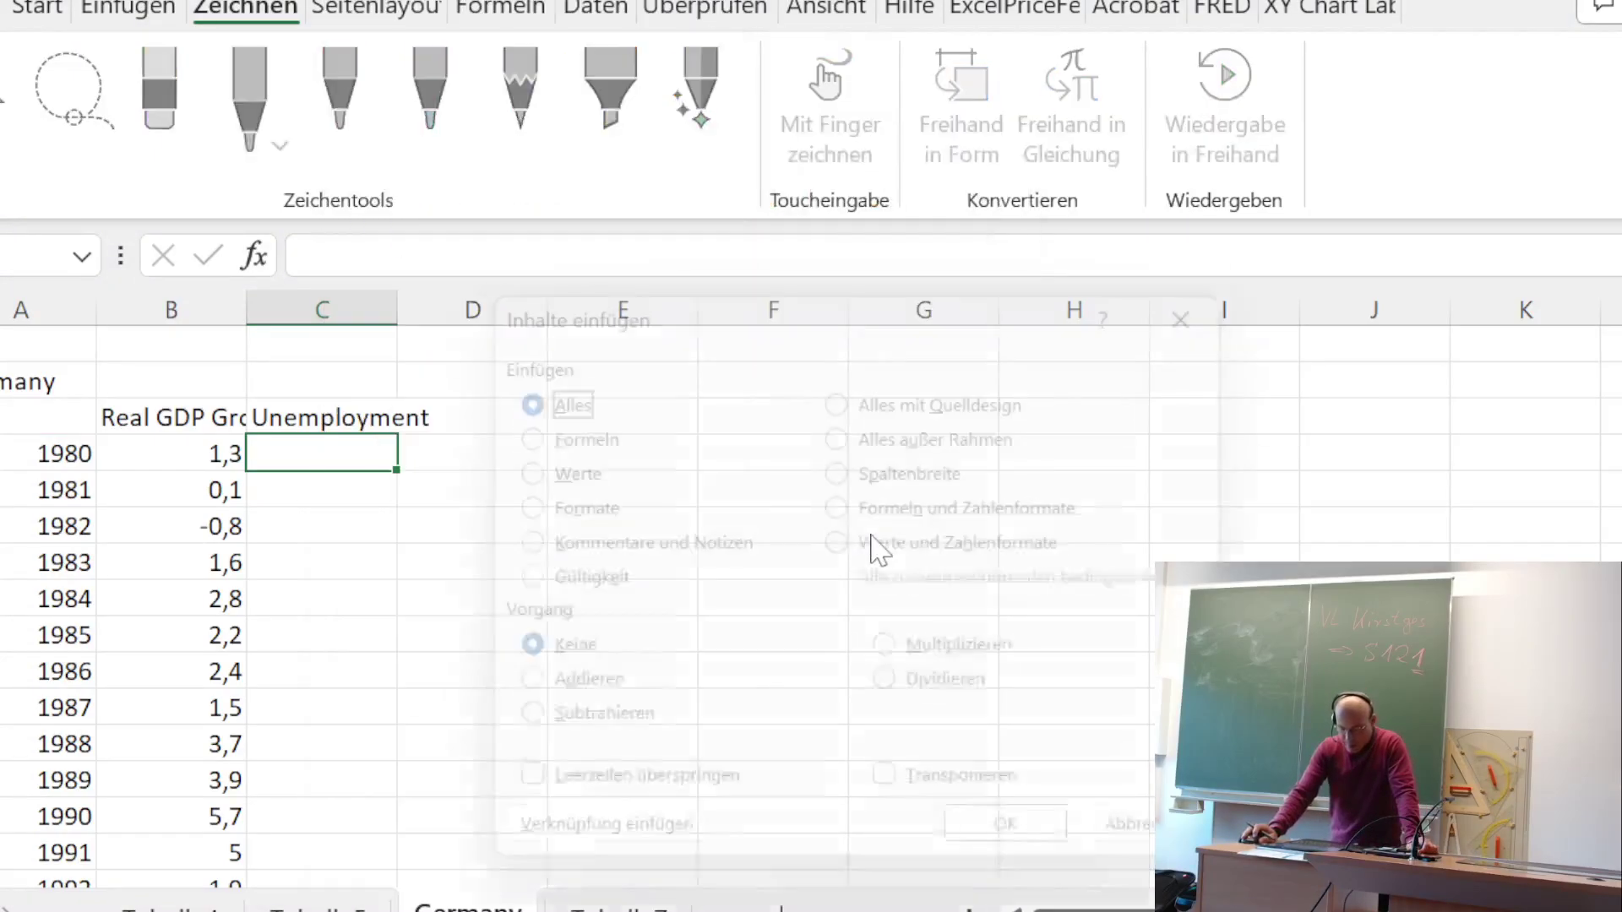
{"action": "left_click", "coordinate": [902, 807]}
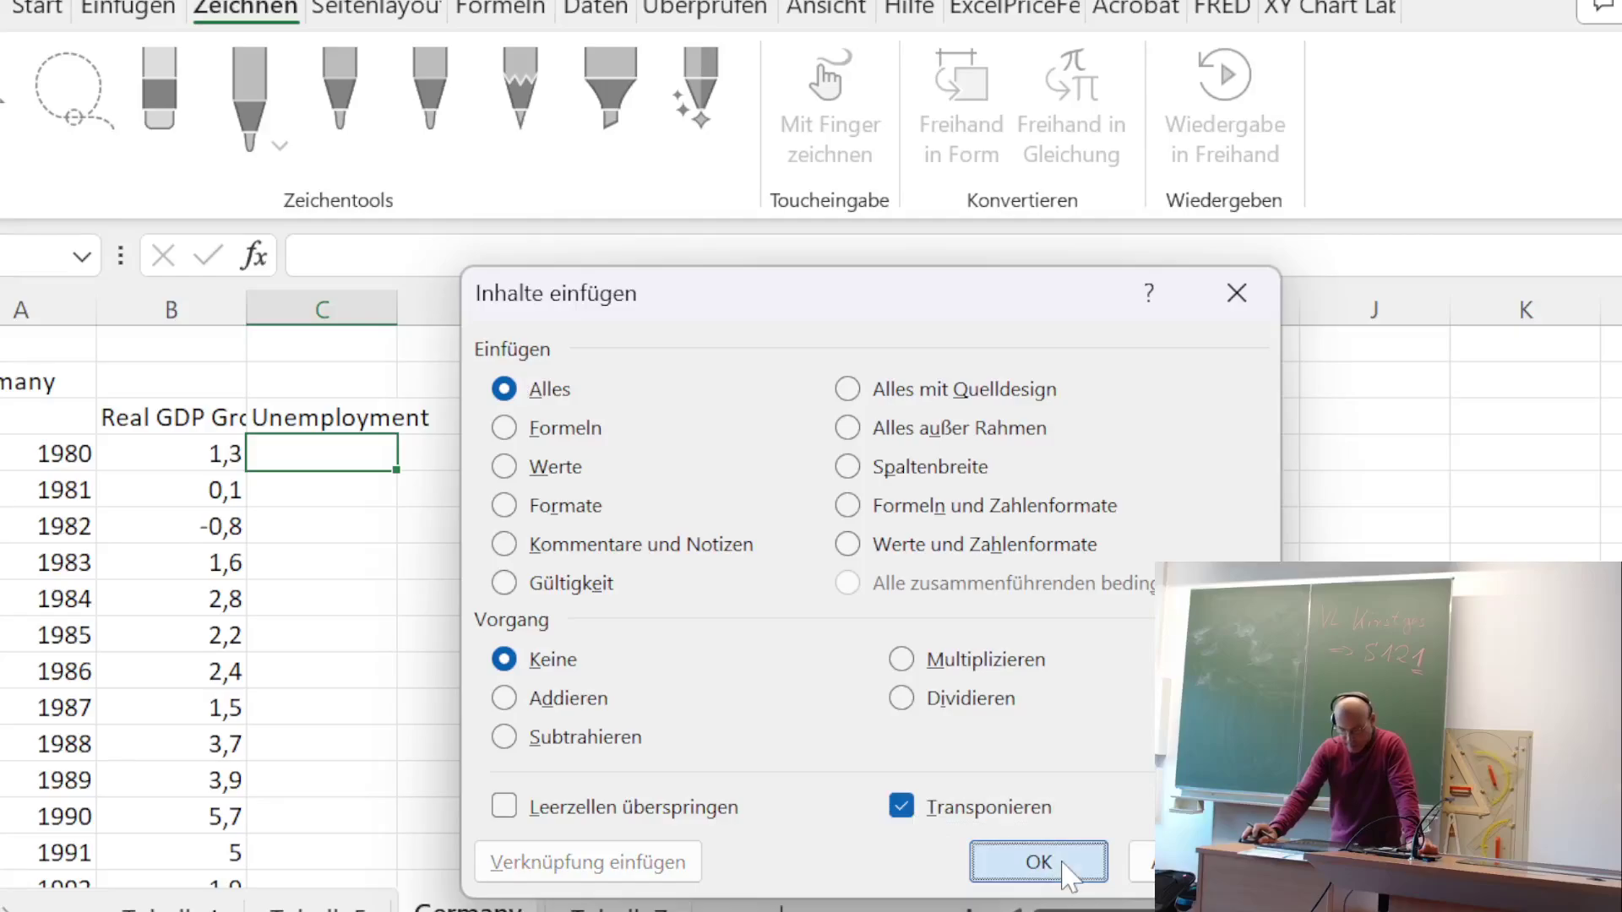
{"action": "left_click", "coordinate": [1038, 860]}
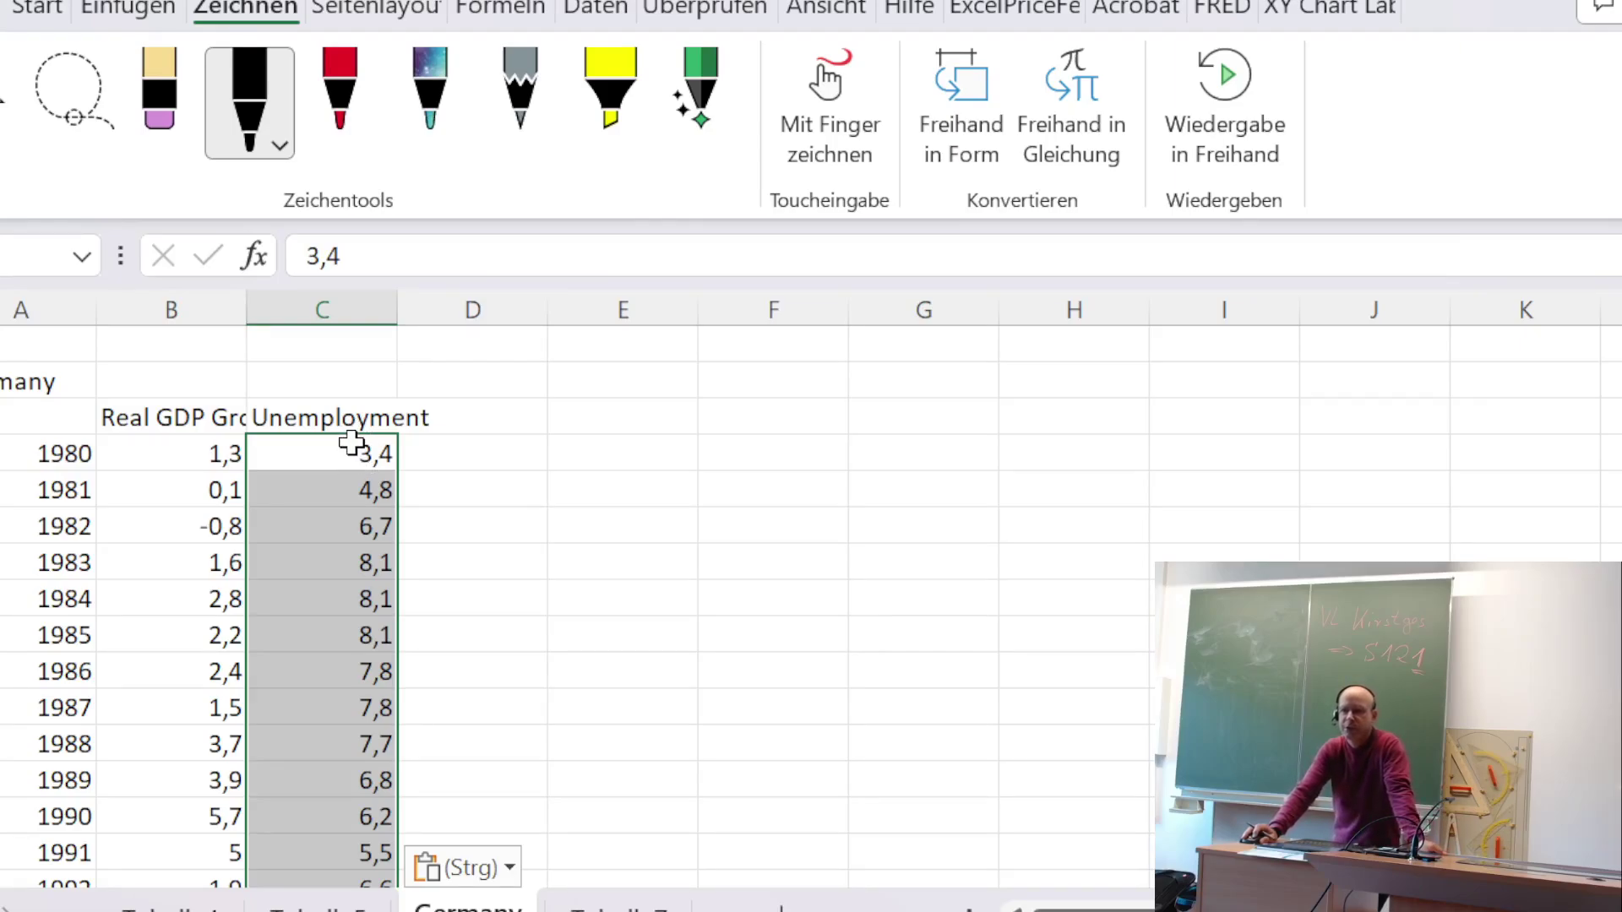
- Calculate the 1981 change in unemployment in cell D5 with the formula =C5-C4
{"action": "left_click", "coordinate": [491, 497]}
{"action": "type", "text": "="}
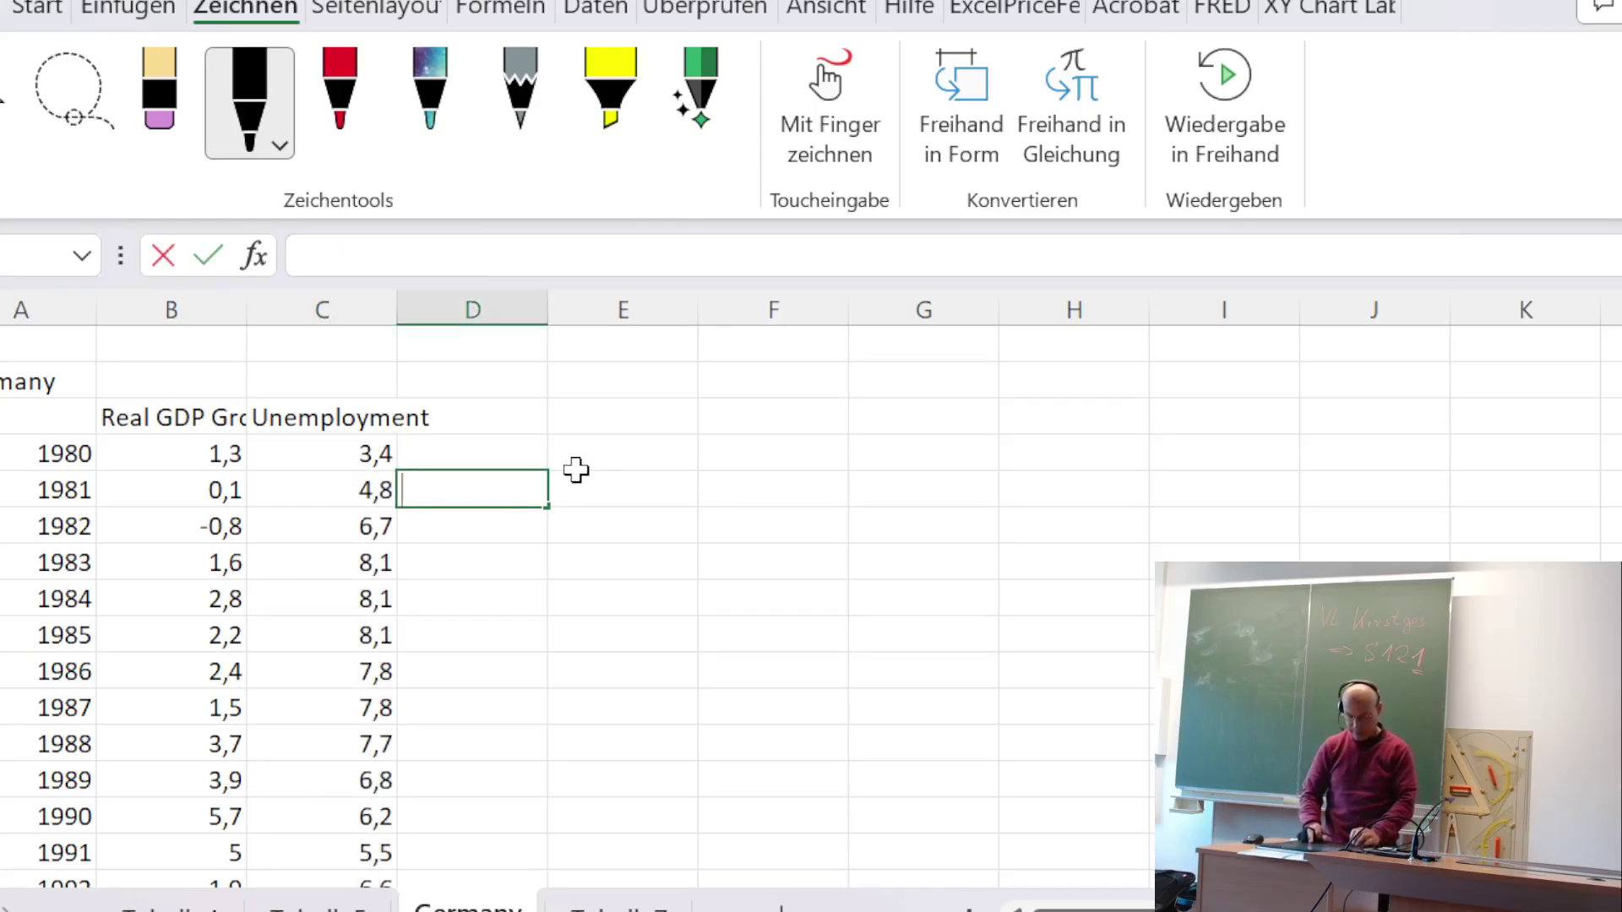
{"action": "key", "text": "Left"}
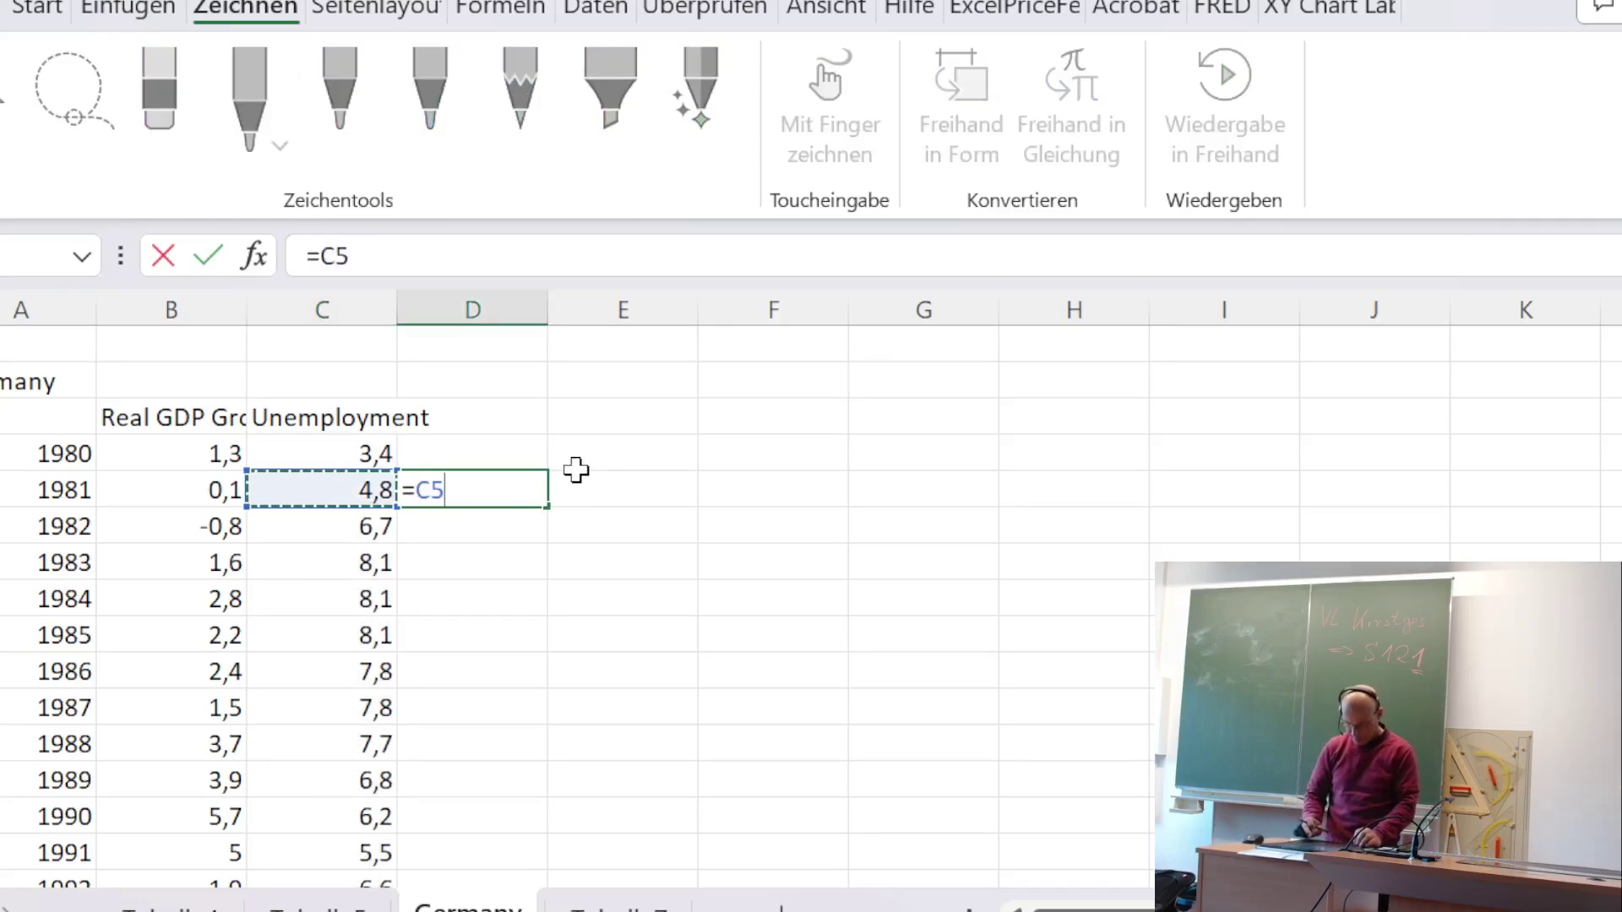
{"action": "type", "text": "-"}
{"action": "key", "text": "Up"}
{"action": "key", "text": "Left"}
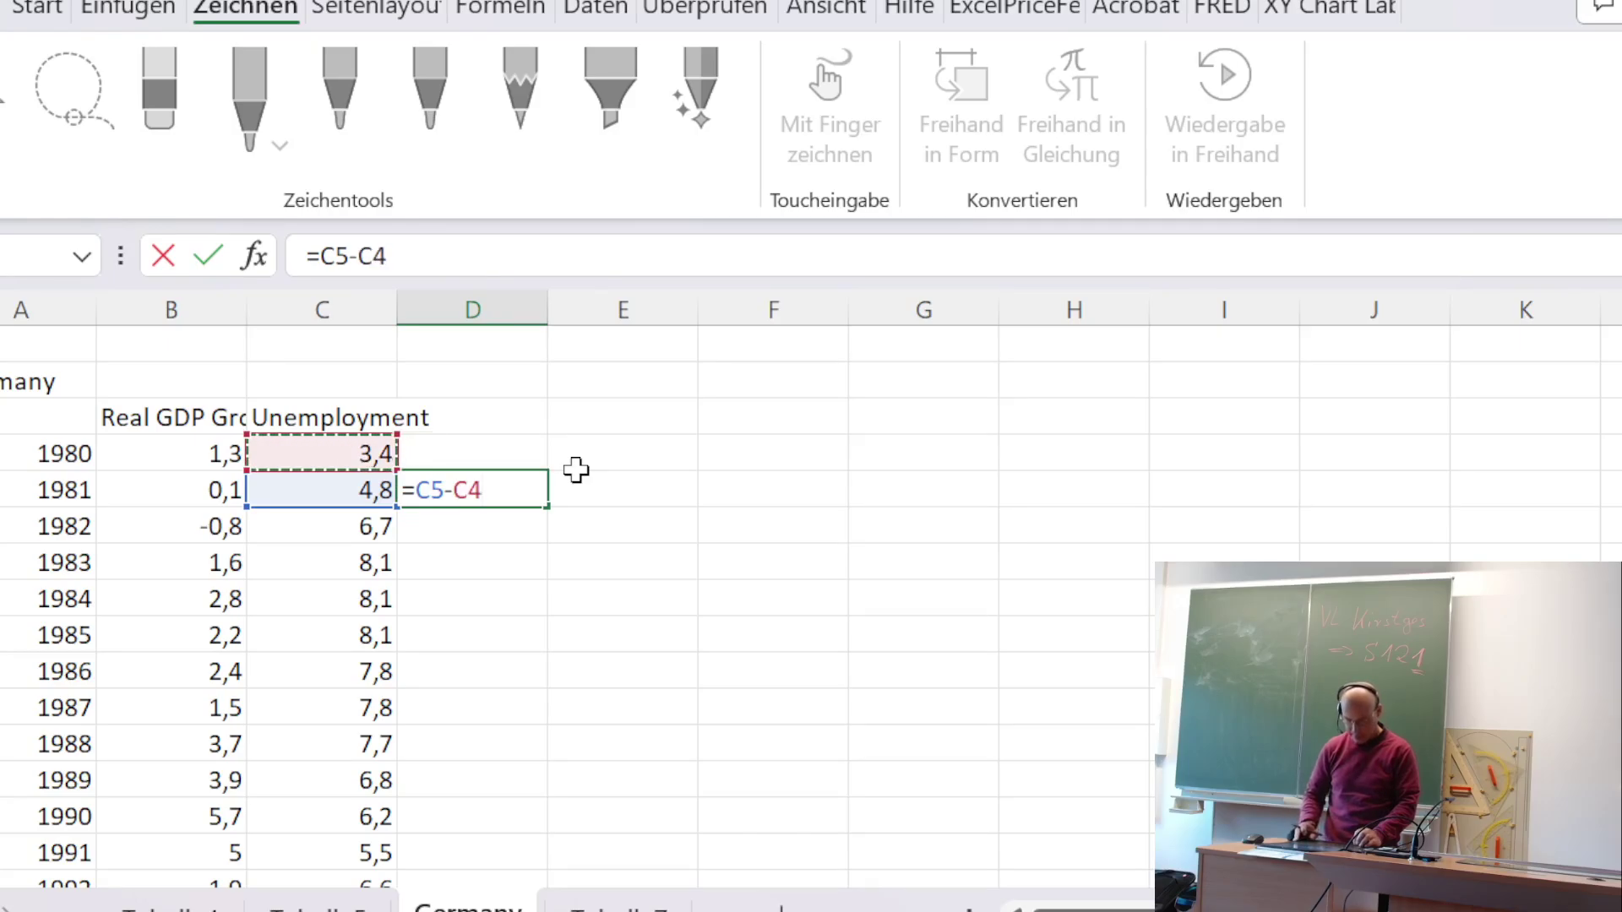
{"action": "key", "text": "Return"}
{"action": "key", "text": "Up"}
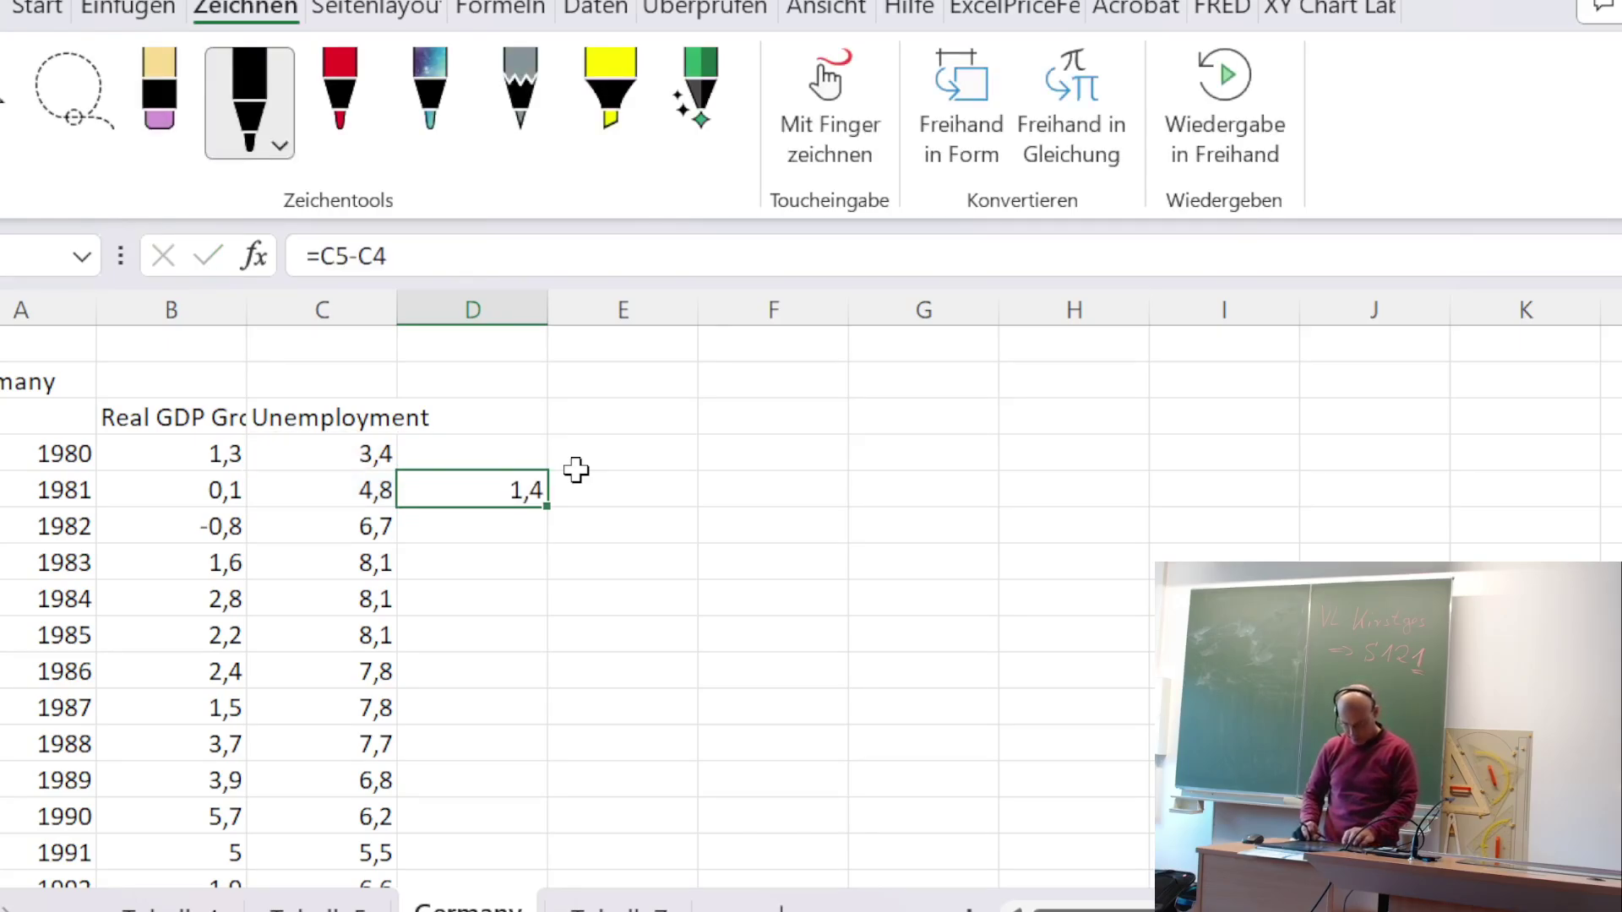
- Copy the difference formula from D5 down column D through the 2022 row
{"action": "left_click_drag", "start_coordinate": [473, 490], "coordinate": [507, 794]}
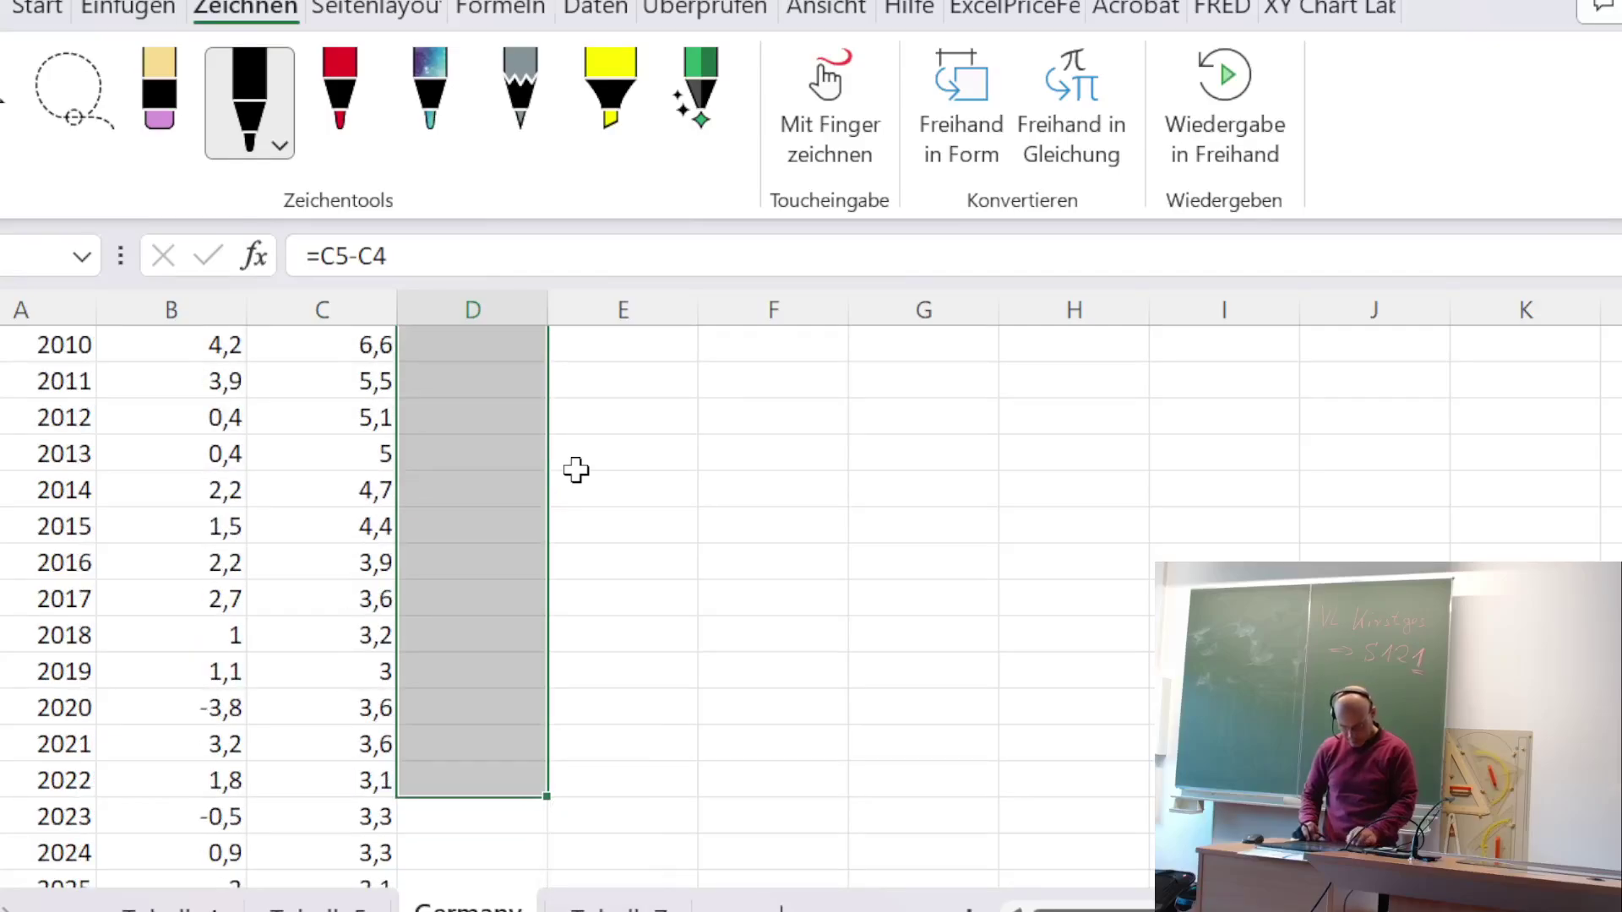
{"action": "key", "text": "ctrl+v"}
{"action": "key", "text": "Down"}
{"action": "key", "text": "Up"}
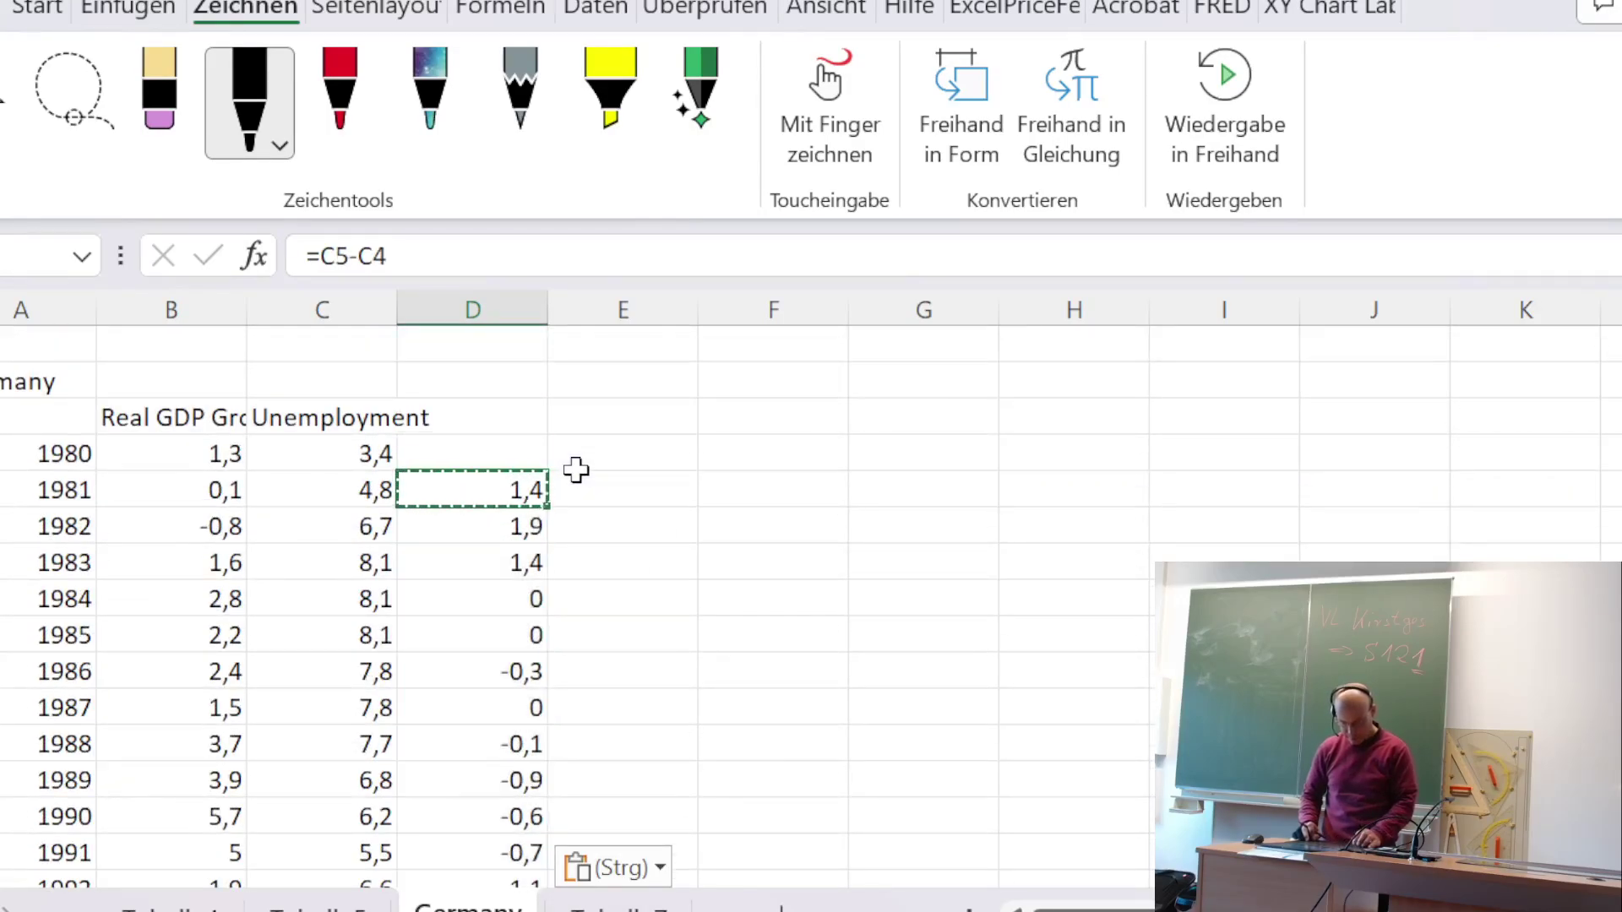
- Enter the heading "du" in cell D3 above the unemployment changes
{"action": "key", "text": "Up"}
{"action": "key", "text": "Up"}
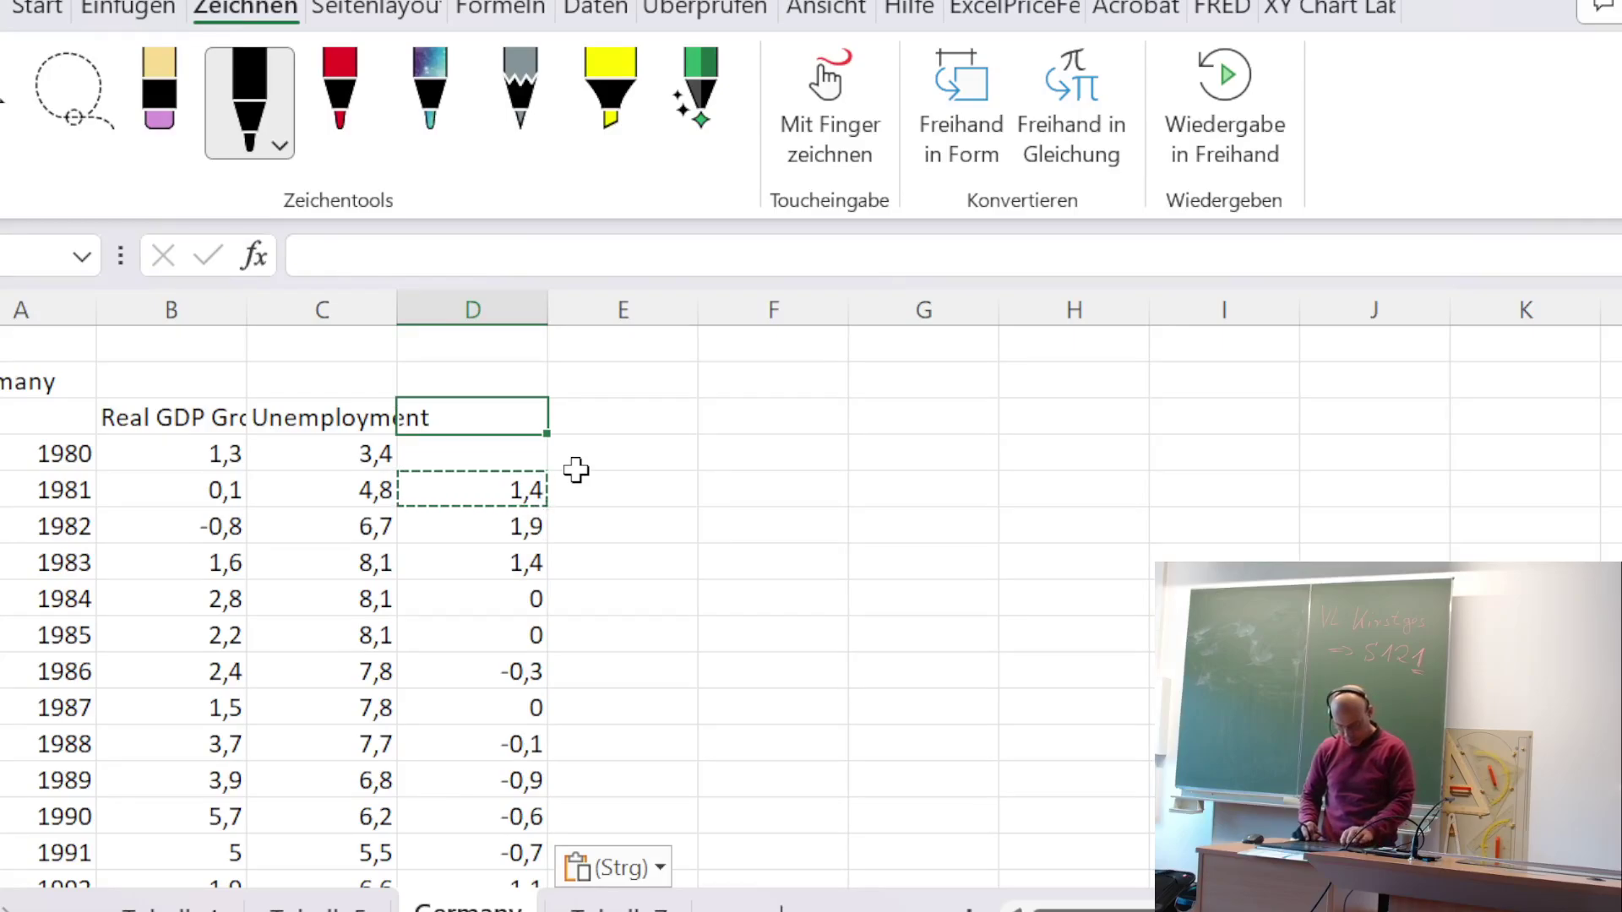
{"action": "type", "text": "d"}
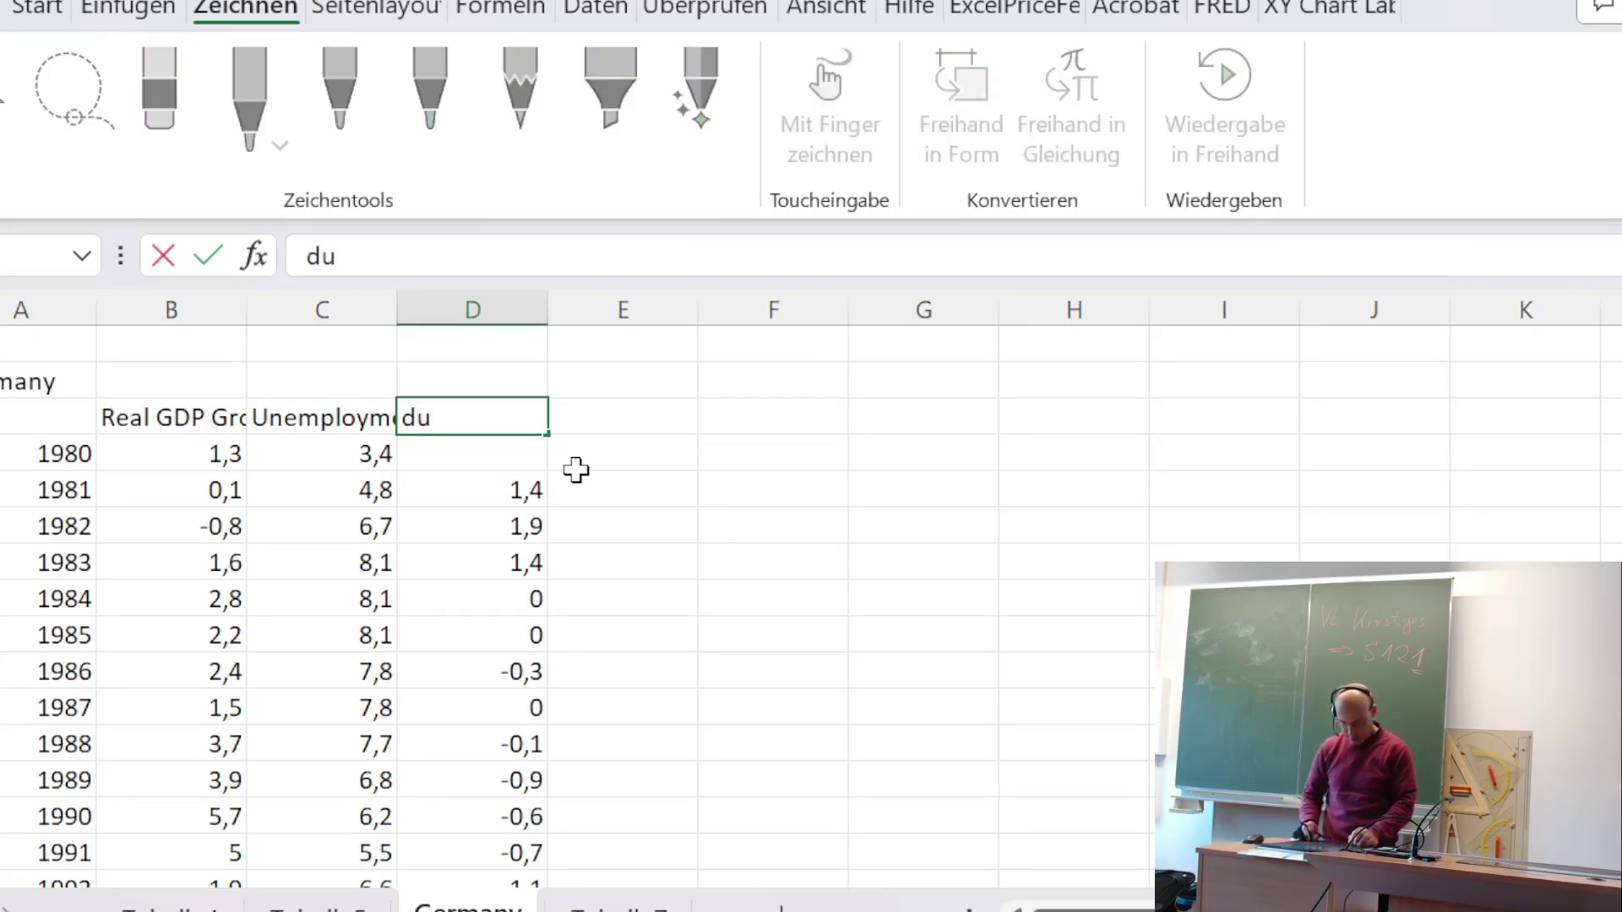
{"action": "type", "text": "u"}
{"action": "key", "text": "Return"}
- Clear the forecast rows for 2023 through 2028 in columns A to D of the Germany sheet
{"action": "key", "text": "Down"}
{"action": "key", "text": "Down"}
{"action": "key", "text": "Down"}
{"action": "key", "text": "Down"}
{"action": "key", "text": "Down"}
{"action": "key", "text": "Down"}
{"action": "key", "text": "Down"}
{"action": "key", "text": "Down"}
{"action": "key", "text": "Down"}
{"action": "key", "text": "Down"}
{"action": "key", "text": "Down"}
{"action": "key", "text": "Down"}
{"action": "key", "text": "Down"}
{"action": "key", "text": "Down"}
{"action": "key", "text": "Down"}
{"action": "key", "text": "Down"}
{"action": "key", "text": "Down"}
{"action": "key", "text": "Down"}
{"action": "key", "text": "Down"}
{"action": "key", "text": "Down"}
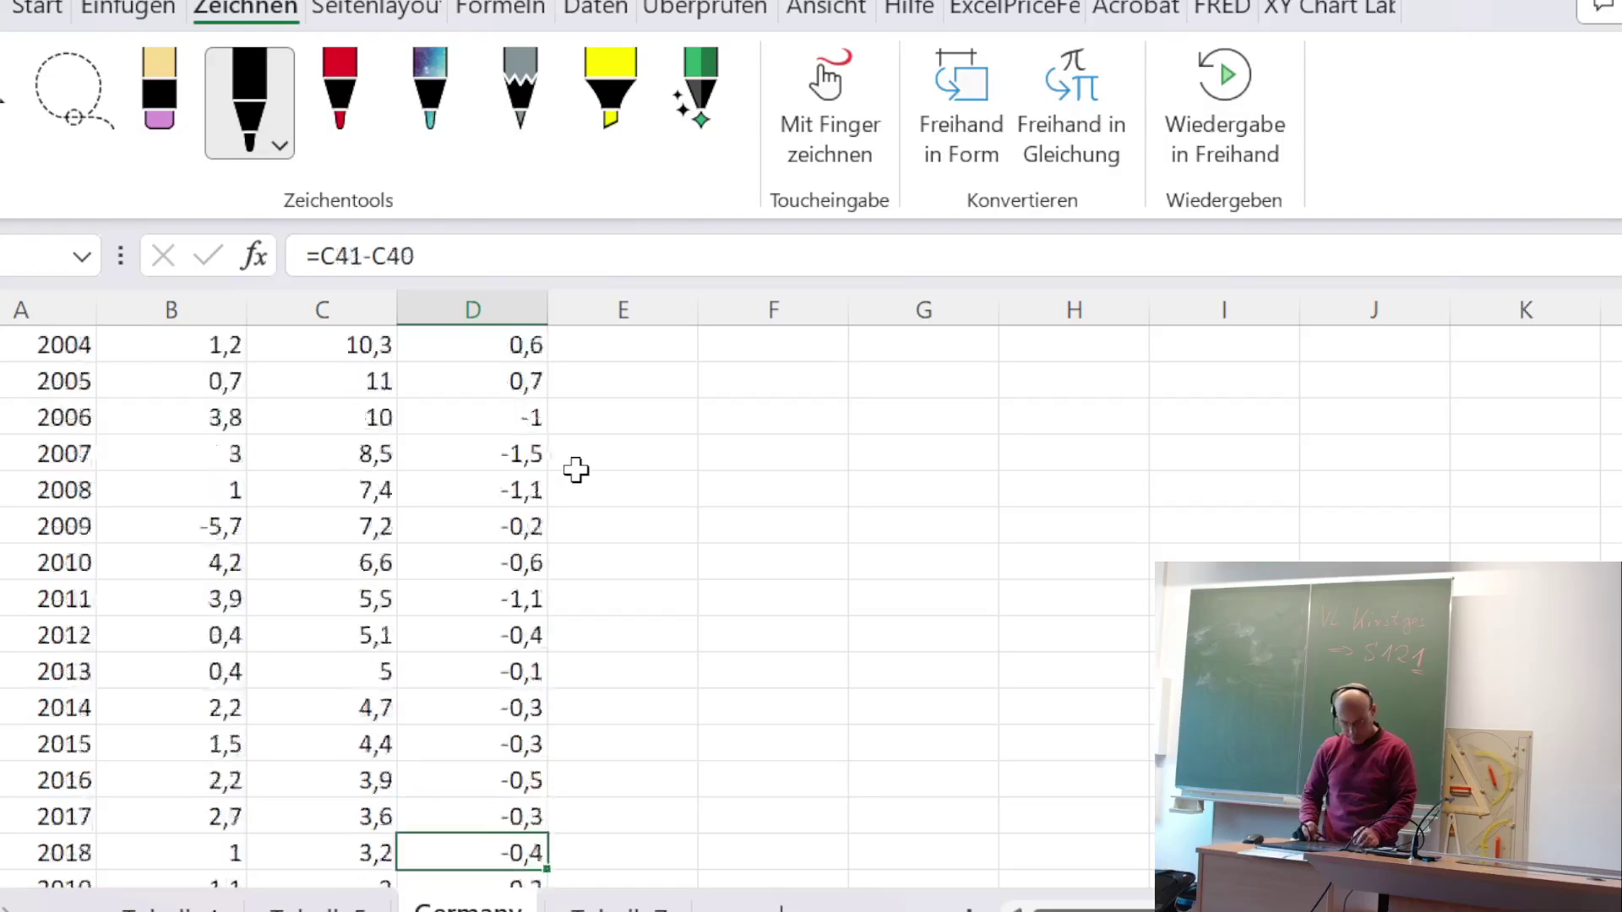
{"action": "key", "text": "Down"}
{"action": "key", "text": "Down"}
{"action": "key", "text": "Down"}
{"action": "key", "text": "Down"}
{"action": "key", "text": "Down"}
{"action": "key", "text": "Down"}
{"action": "key", "text": "Down"}
{"action": "key", "text": "Down"}
{"action": "key", "text": "Down"}
{"action": "key", "text": "Down"}
{"action": "key", "text": "Down"}
{"action": "key", "text": "Down"}
{"action": "key", "text": "Down"}
{"action": "key", "text": "Down"}
{"action": "key", "text": "Down"}
{"action": "key", "text": "Down"}
{"action": "key", "text": "Down"}
{"action": "key", "text": "Up"}
{"action": "key", "text": "Up"}
{"action": "key", "text": "Up"}
{"action": "key", "text": "Up"}
{"action": "key", "text": "Up"}
{"action": "key", "text": "Up"}
{"action": "key", "text": "Up"}
{"action": "key", "text": "Up"}
{"action": "key", "text": "Up"}
{"action": "key", "text": "Up"}
{"action": "key", "text": "Up"}
{"action": "key", "text": "Up"}
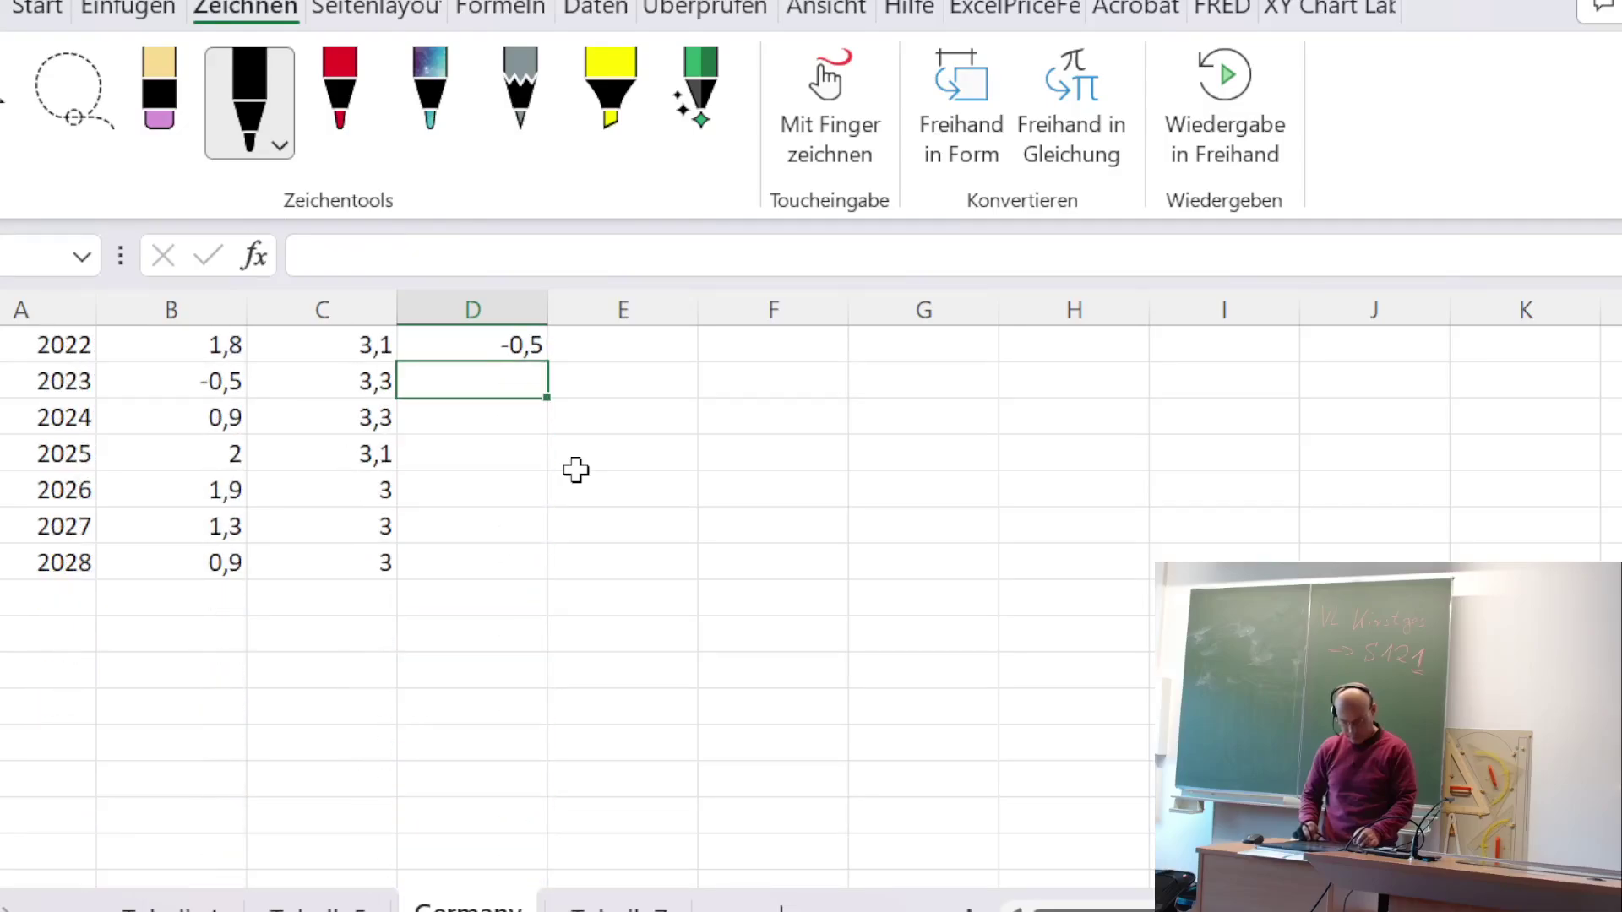
{"action": "key", "text": "shift+Left"}
{"action": "key", "text": "shift+Left"}
{"action": "key", "text": "shift+Left"}
{"action": "key", "text": "shift+Down"}
{"action": "key", "text": "shift+Down"}
{"action": "key", "text": "shift+Down"}
{"action": "key", "text": "shift+Down"}
{"action": "key", "text": "shift+Down"}
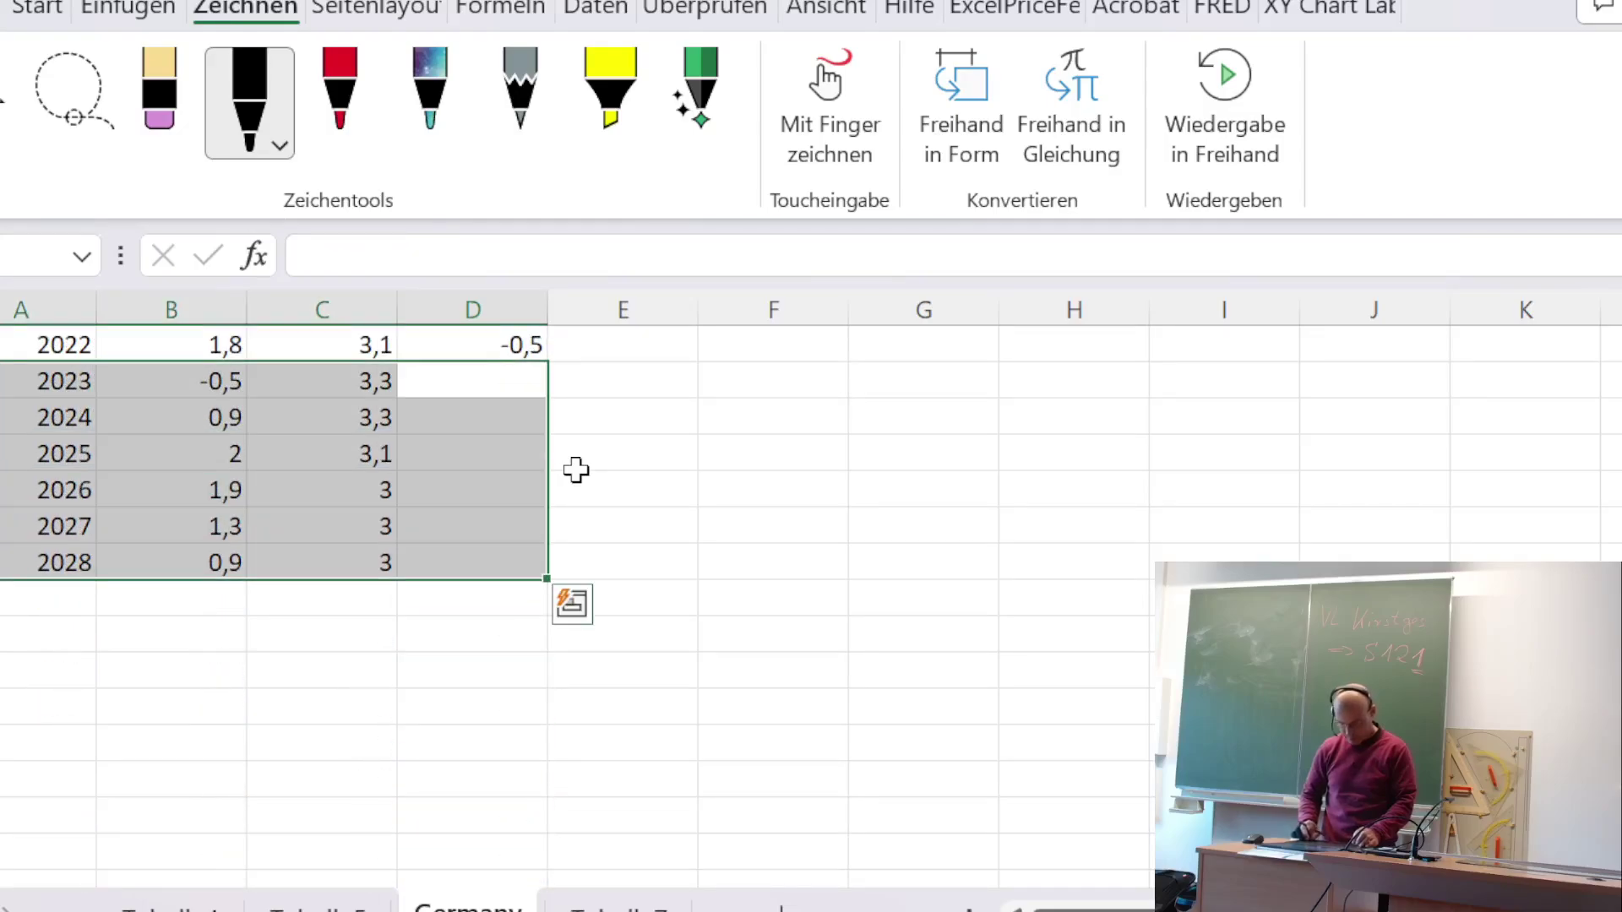
{"action": "key", "text": "Delete"}
- Move the du column, from its heading in D3 through the 2022 value, to column F starting at F3
{"action": "scroll", "coordinate": [591, 453], "scroll_direction": "up", "scroll_amount": 13}
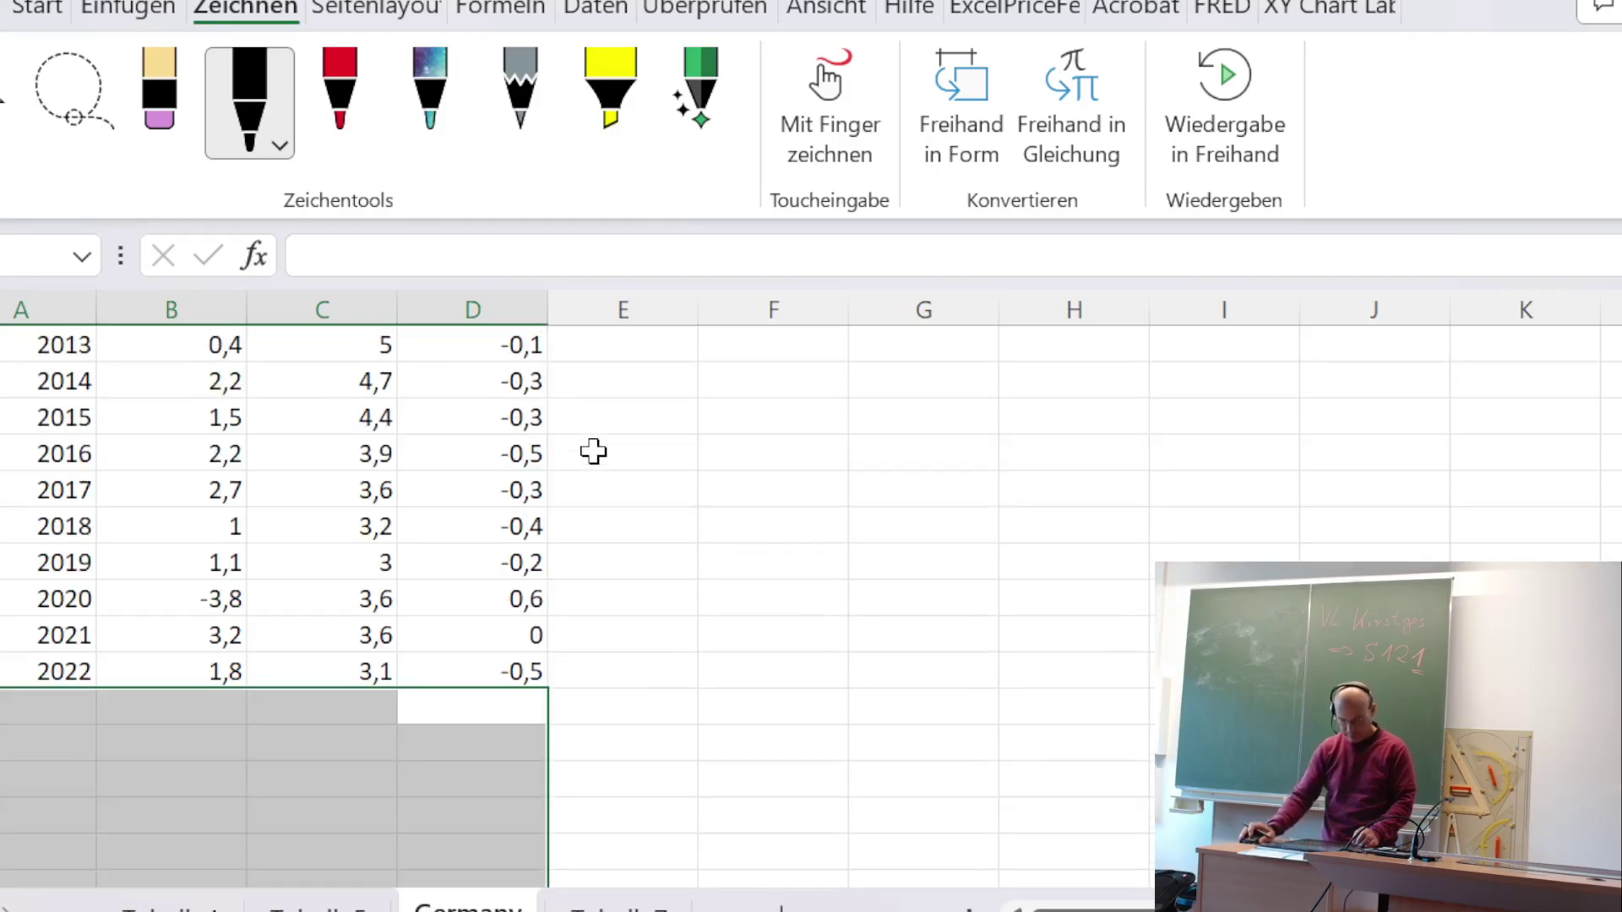
{"action": "scroll", "coordinate": [592, 445], "scroll_direction": "up", "scroll_amount": 2}
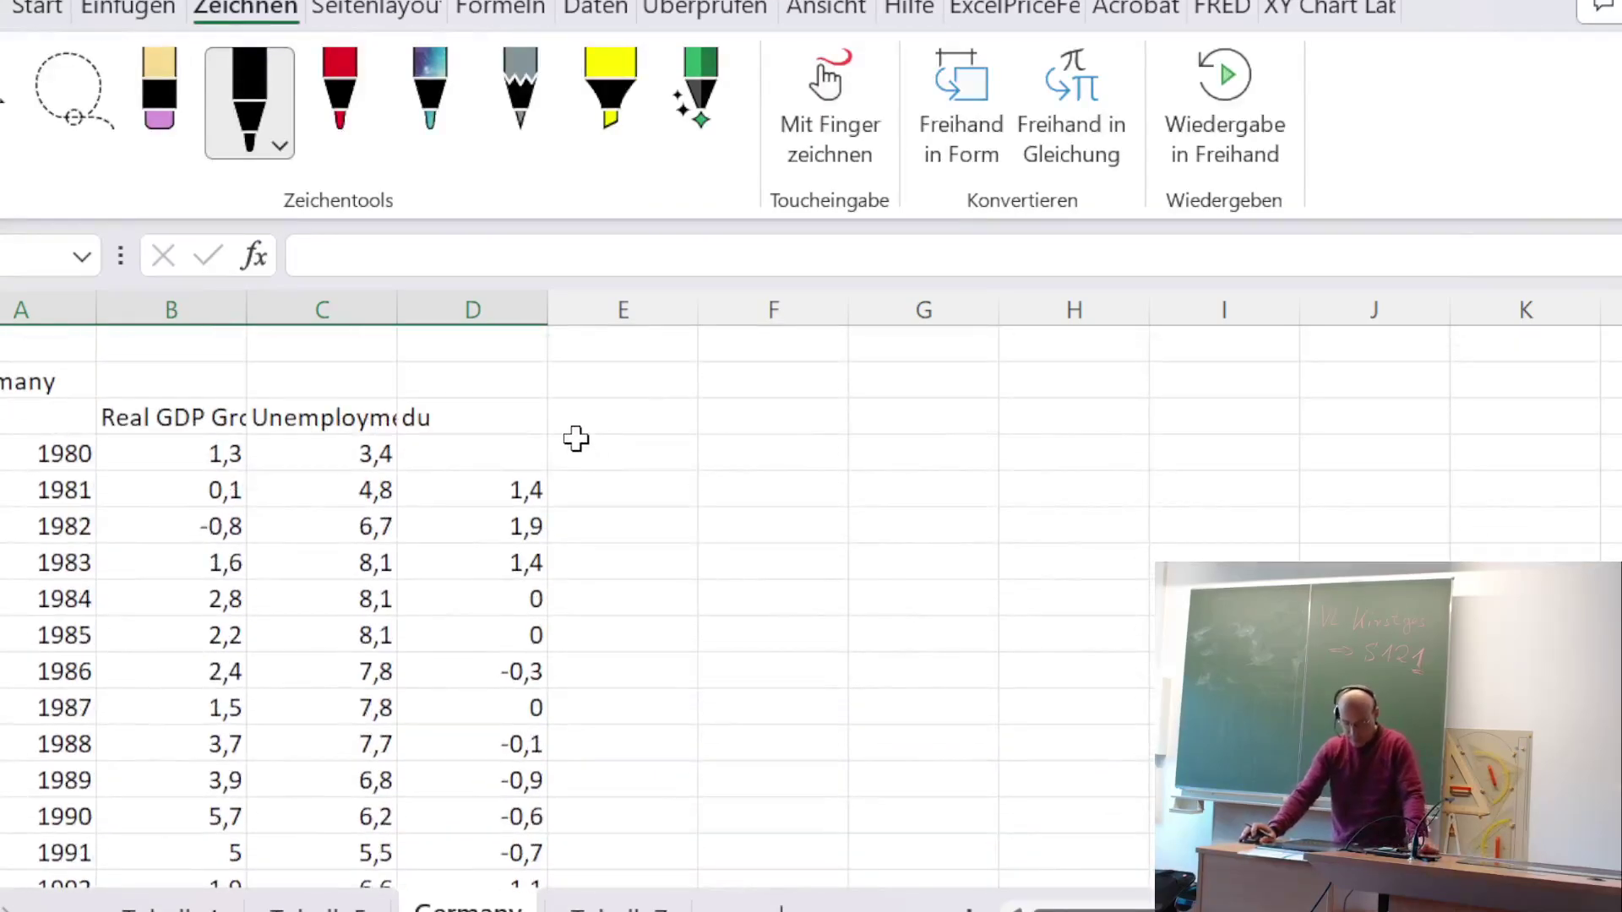
{"action": "left_click", "coordinate": [502, 417]}
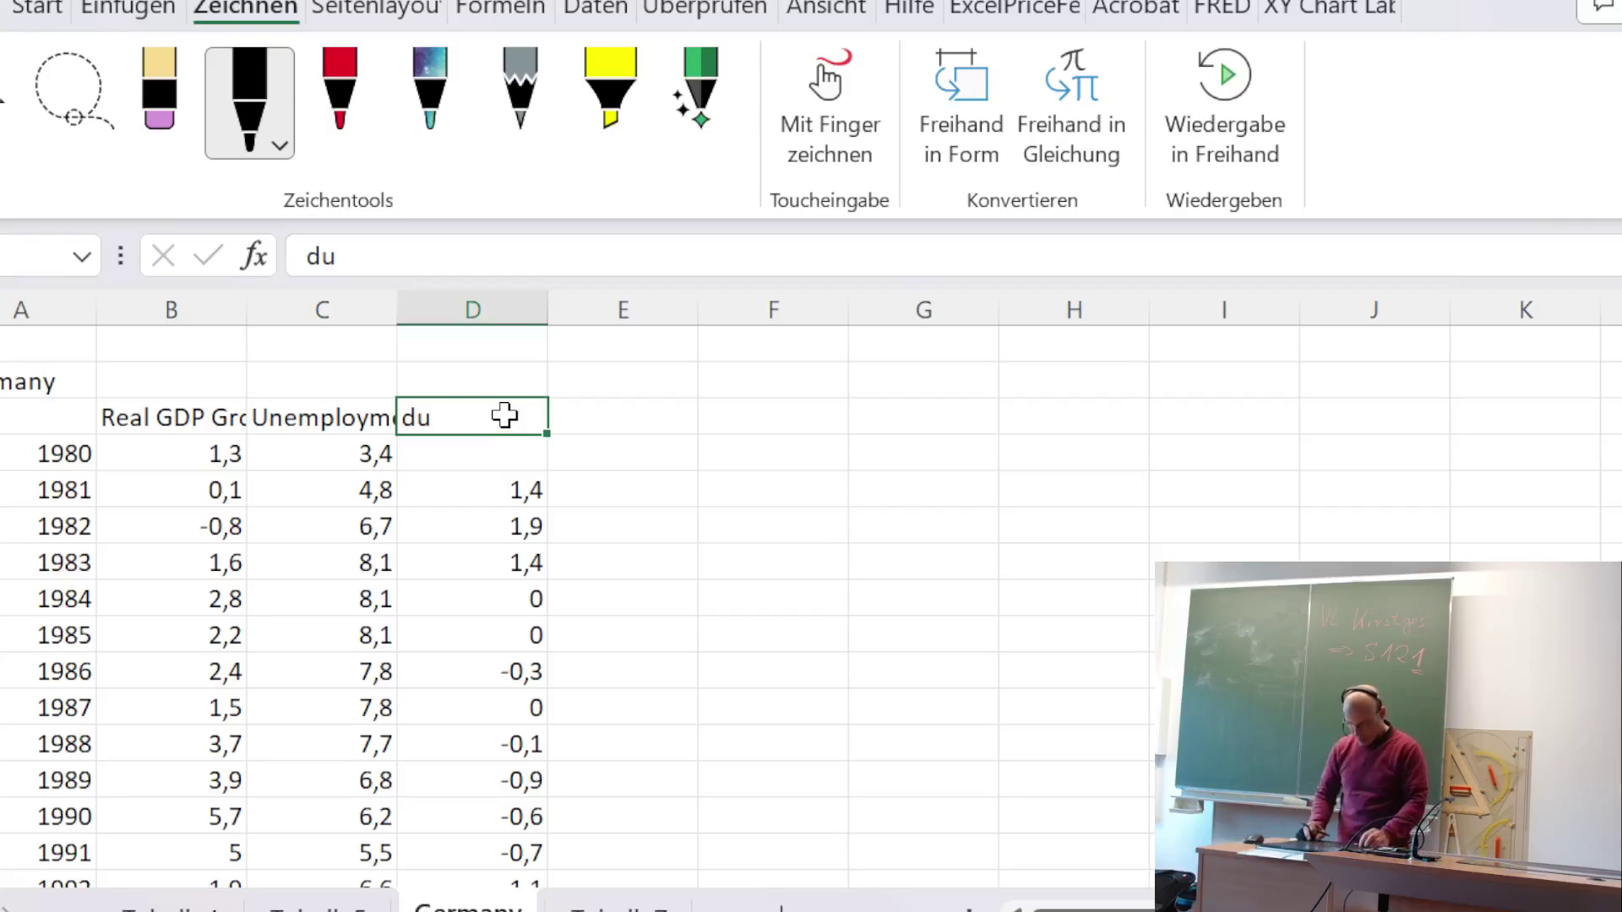
{"action": "key", "text": "shift+Down"}
{"action": "key", "text": "shift+Down"}
{"action": "key", "text": "ctrl+shift+Down"}
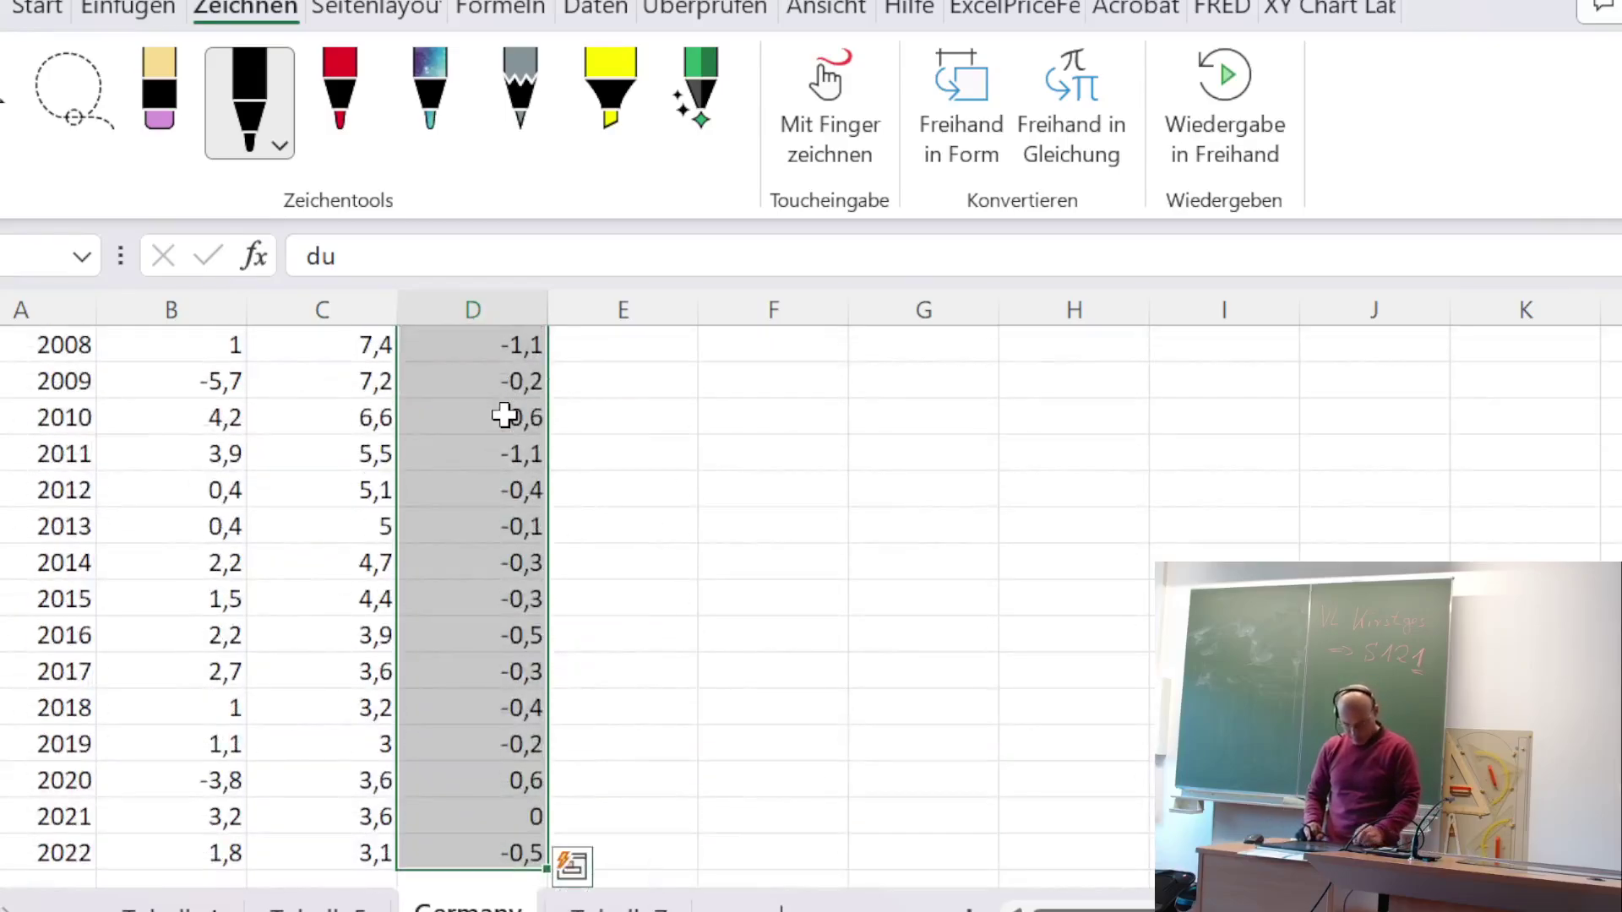
{"action": "key", "text": "ctrl+c"}
{"action": "key", "text": "Right"}
{"action": "key", "text": "Right"}
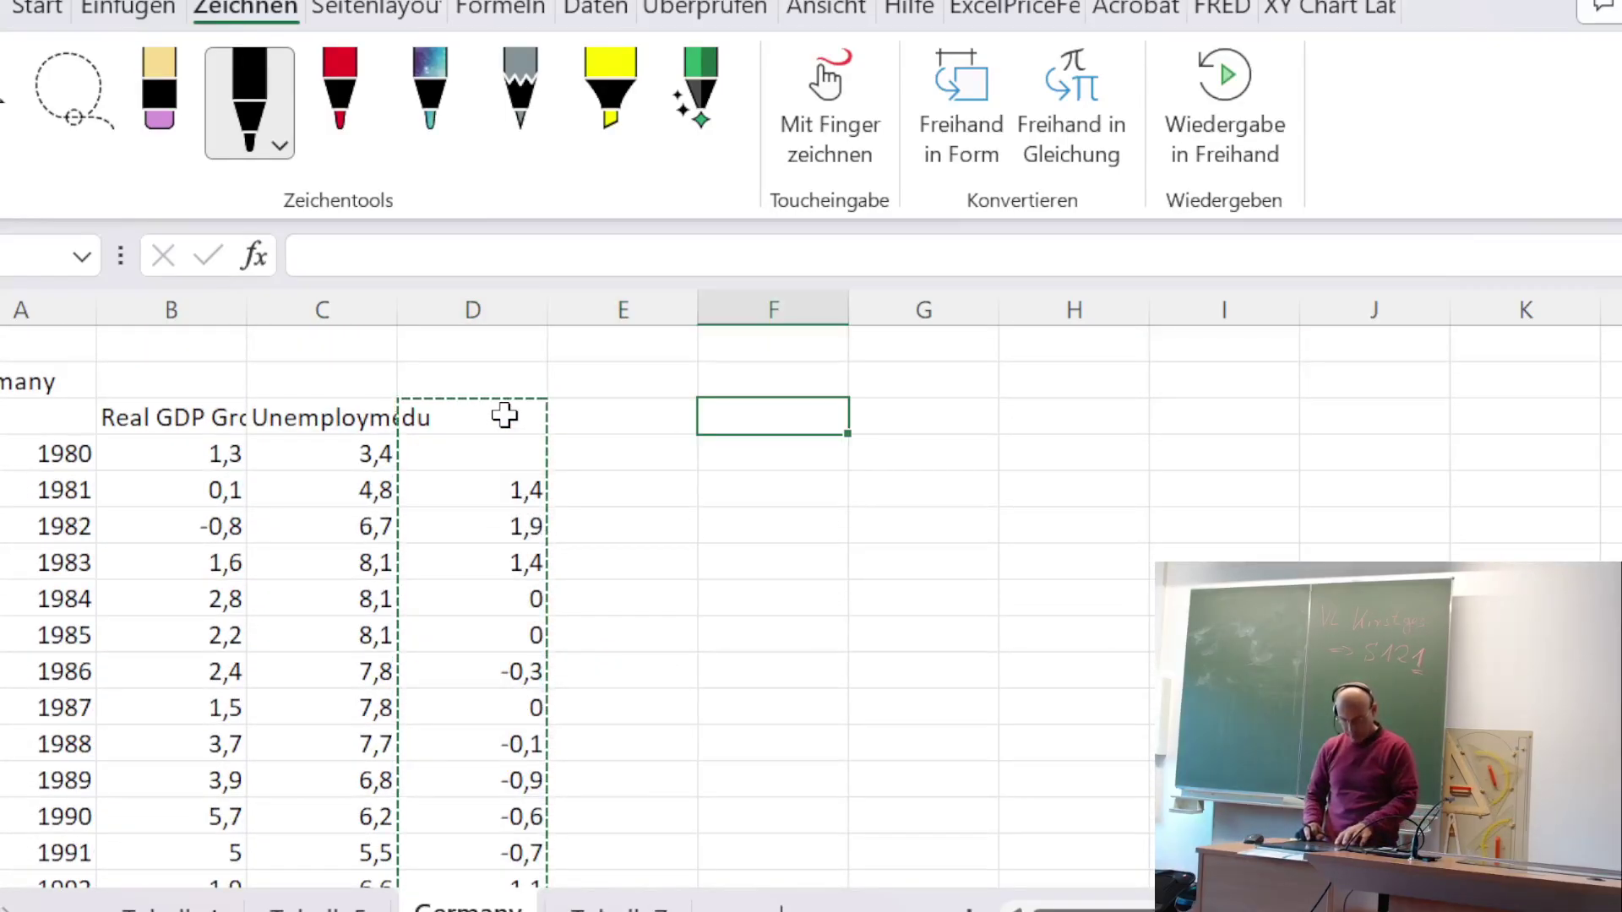
{"action": "key", "text": "ctrl+v"}
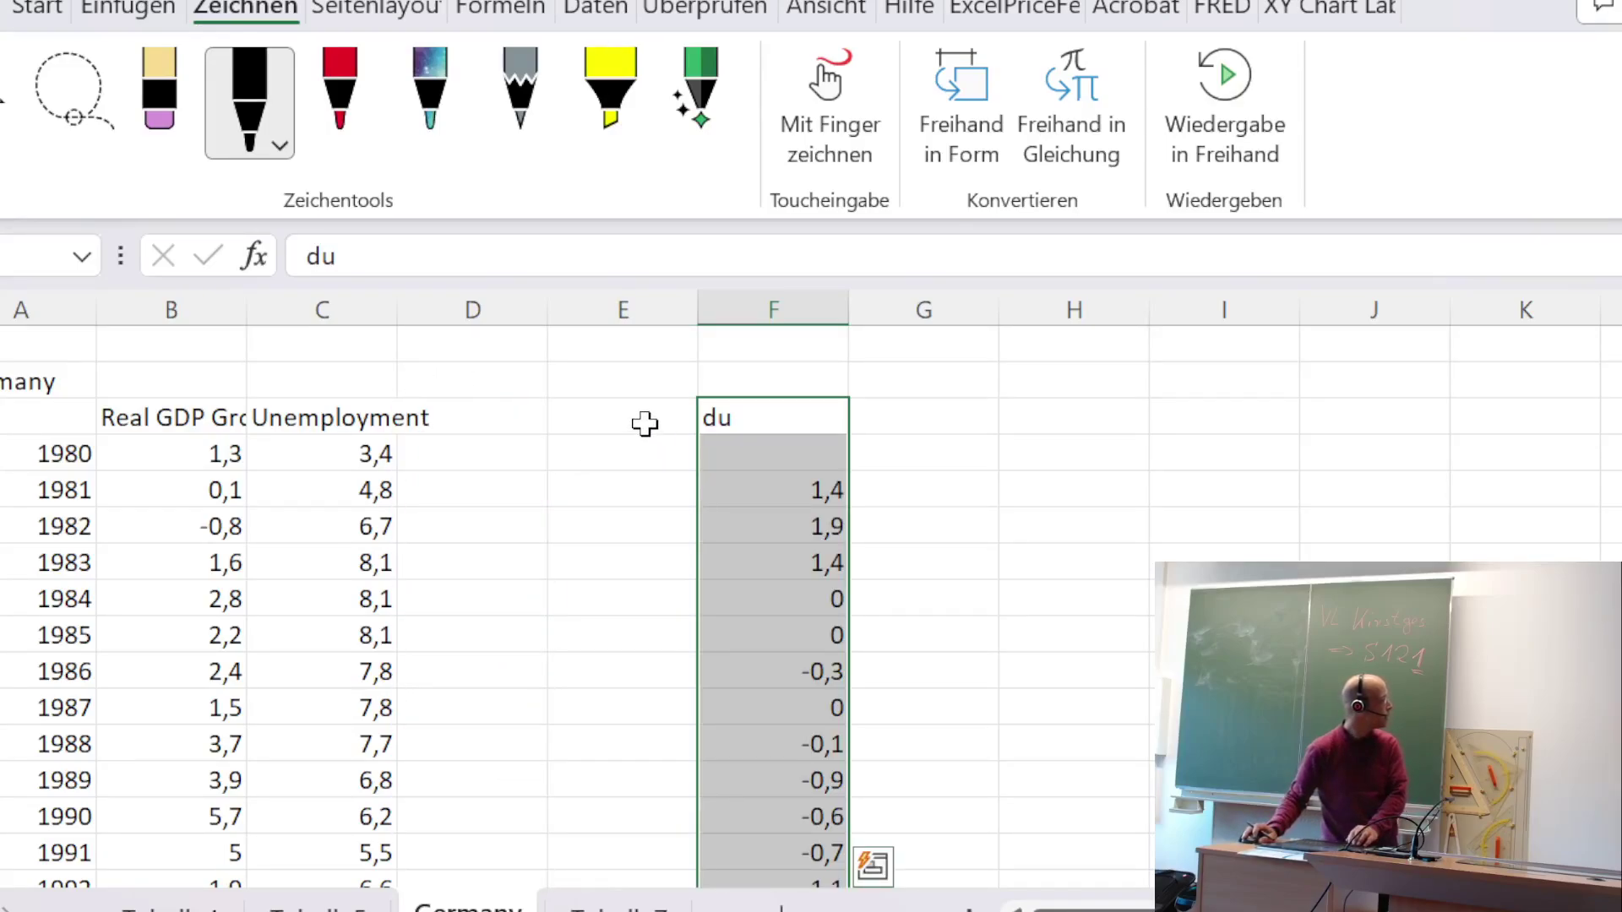
- Enter the heading "dy" in cell E3, beside the du heading
{"action": "left_click", "coordinate": [174, 416]}
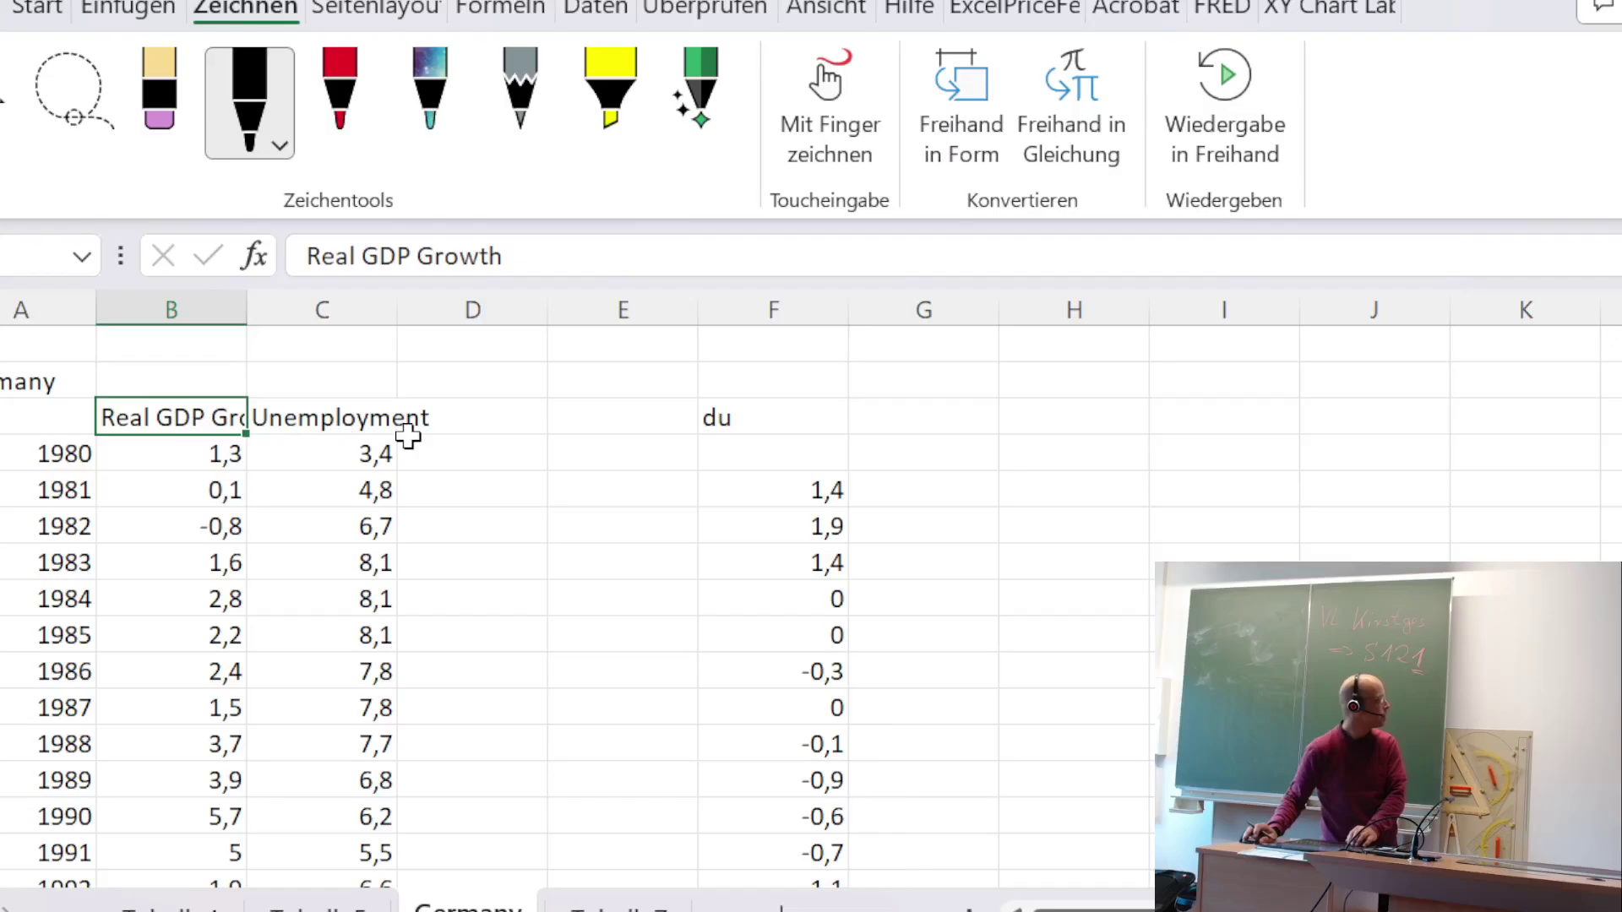
{"action": "left_click", "coordinate": [666, 422]}
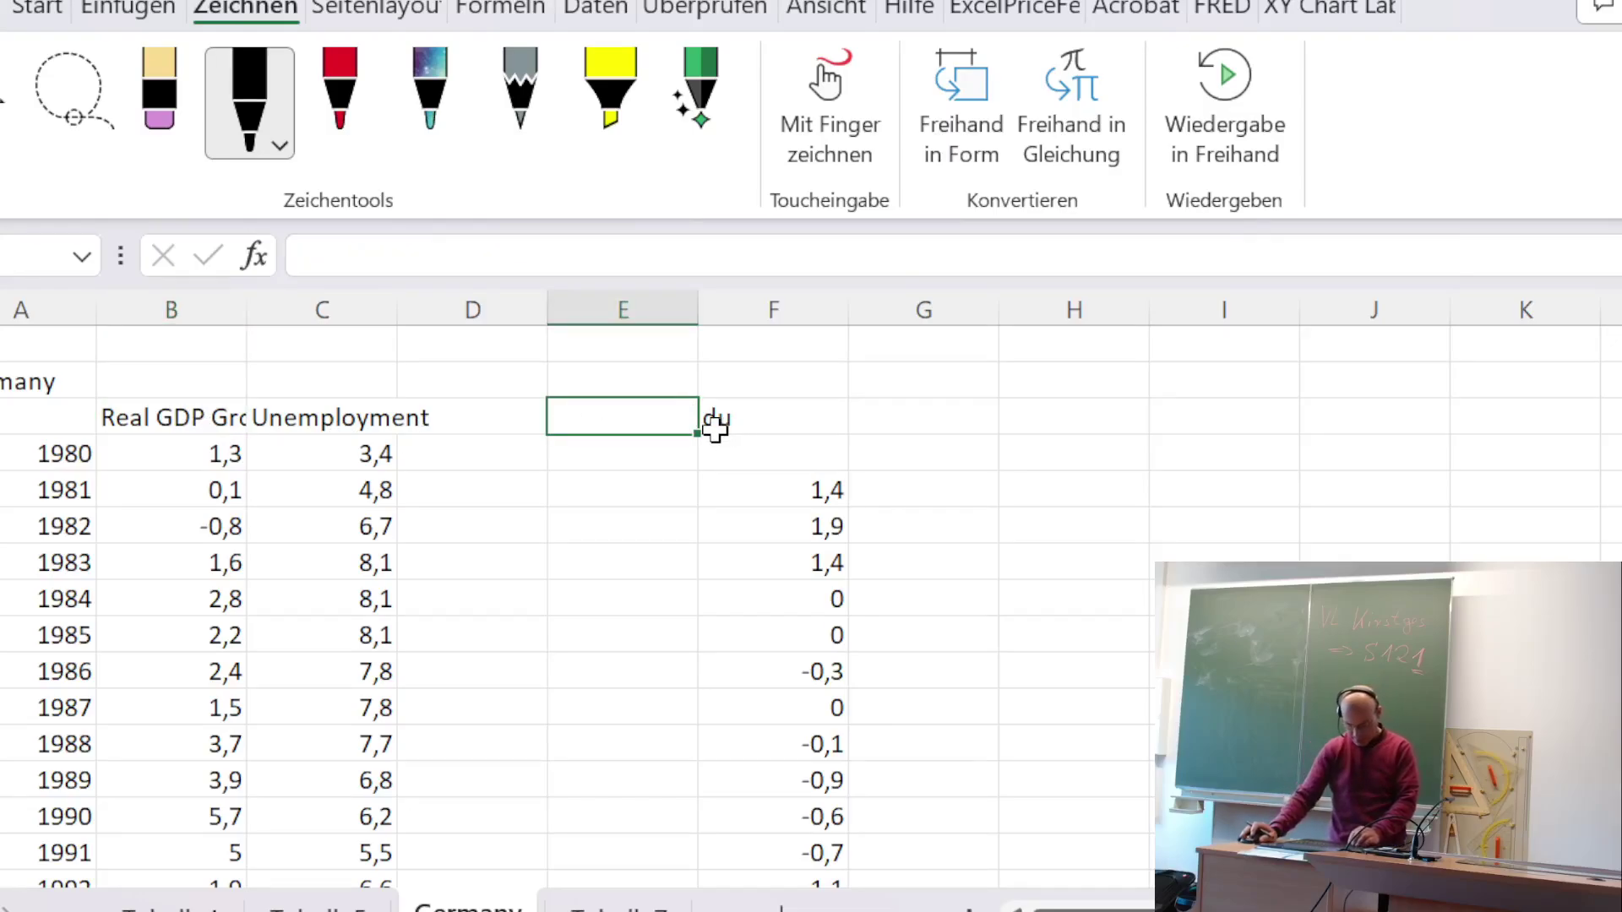
{"action": "type", "text": "dy"}
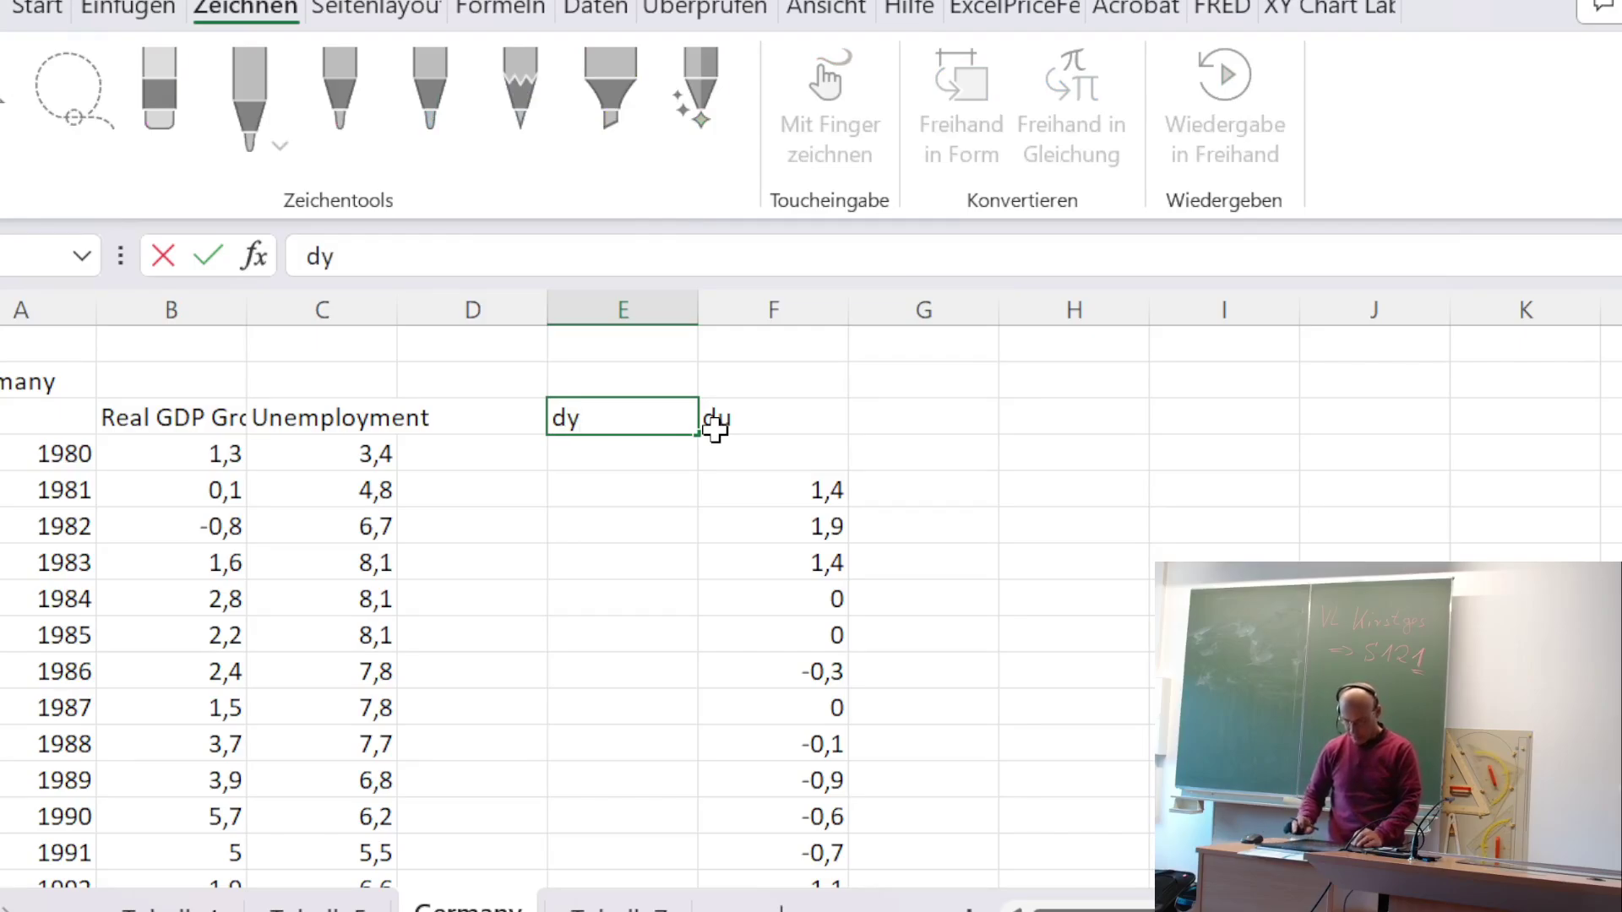
{"action": "key", "text": "Return"}
- Link the 1981 real GDP growth into cell E5 with the formula =B5
{"action": "key", "text": "Down"}
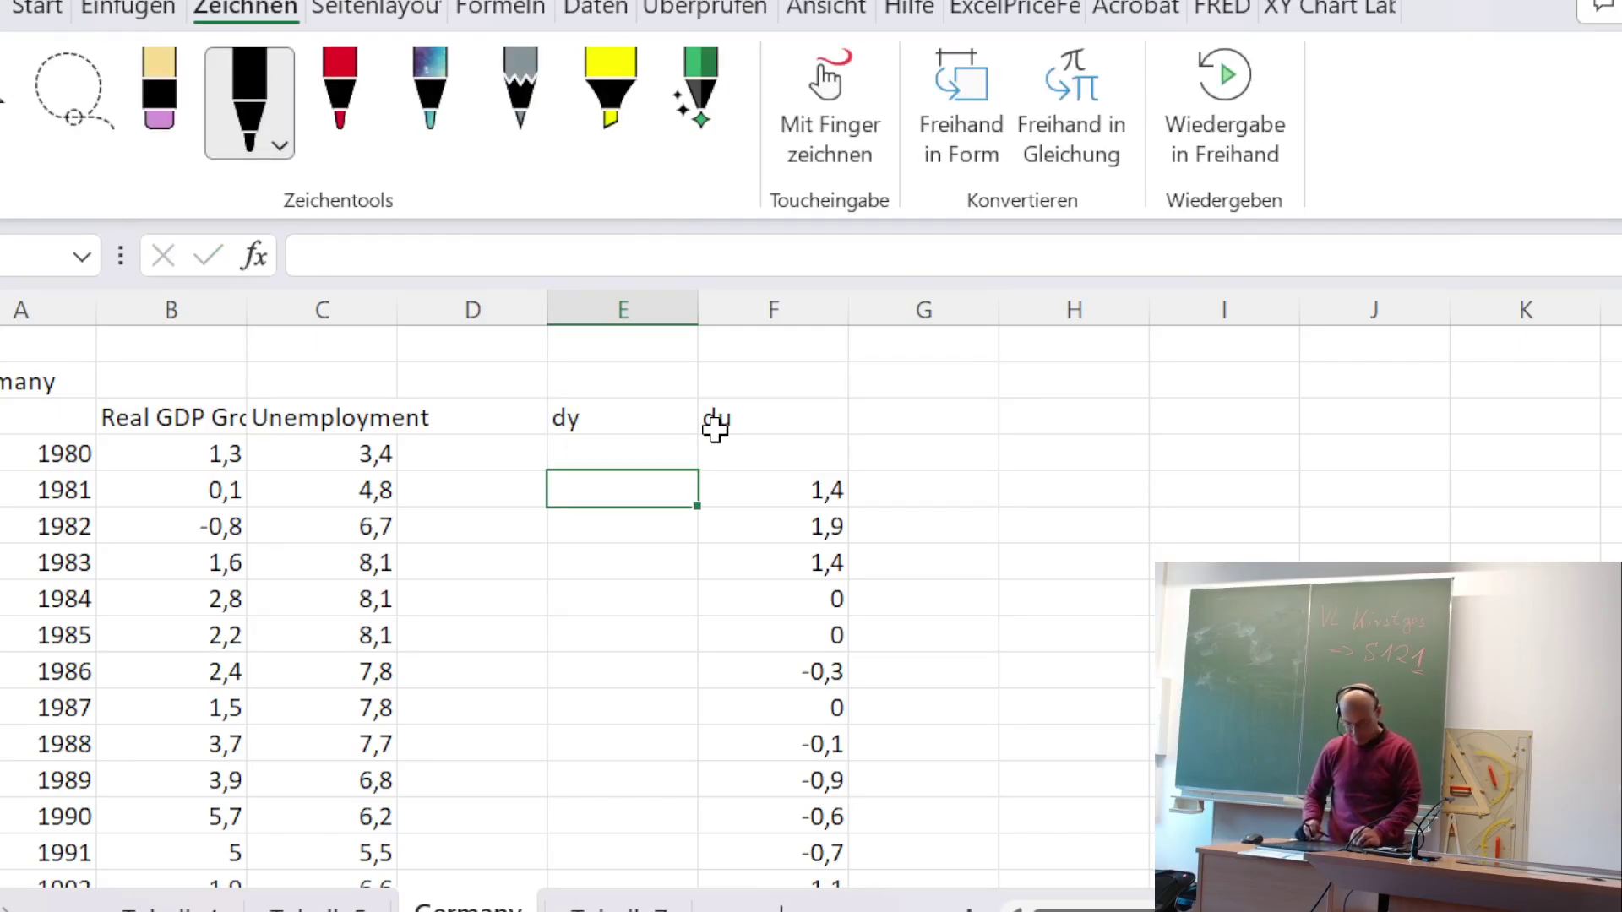
{"action": "type", "text": "="}
{"action": "key", "text": "Left"}
{"action": "key", "text": "Left"}
{"action": "key", "text": "Left"}
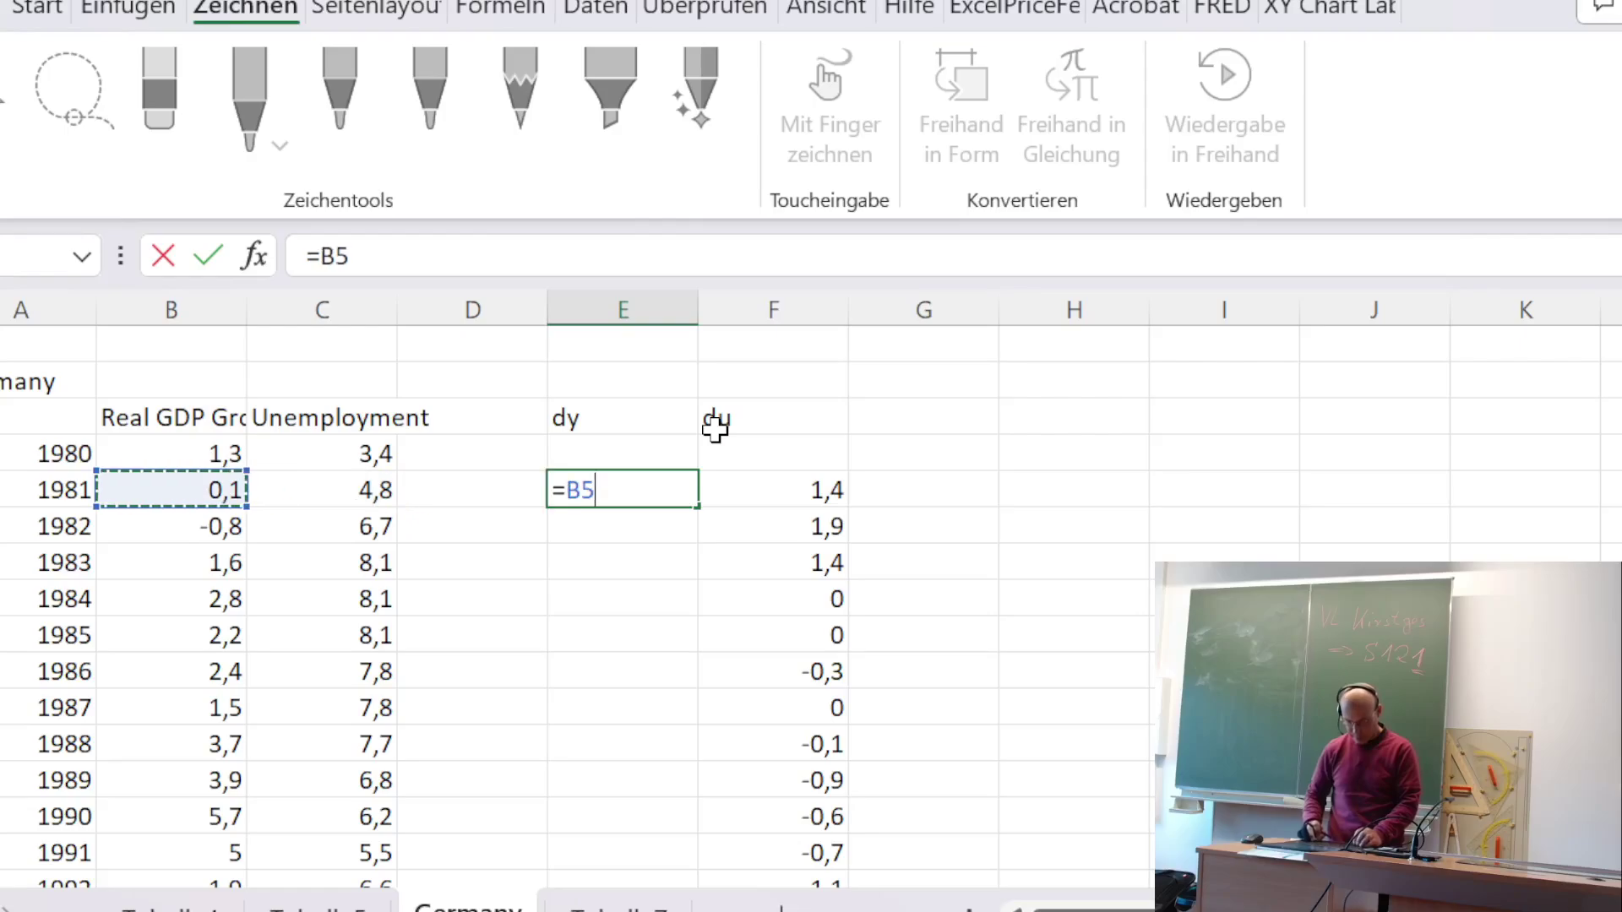
{"action": "key", "text": "Return"}
{"action": "key", "text": "Up"}
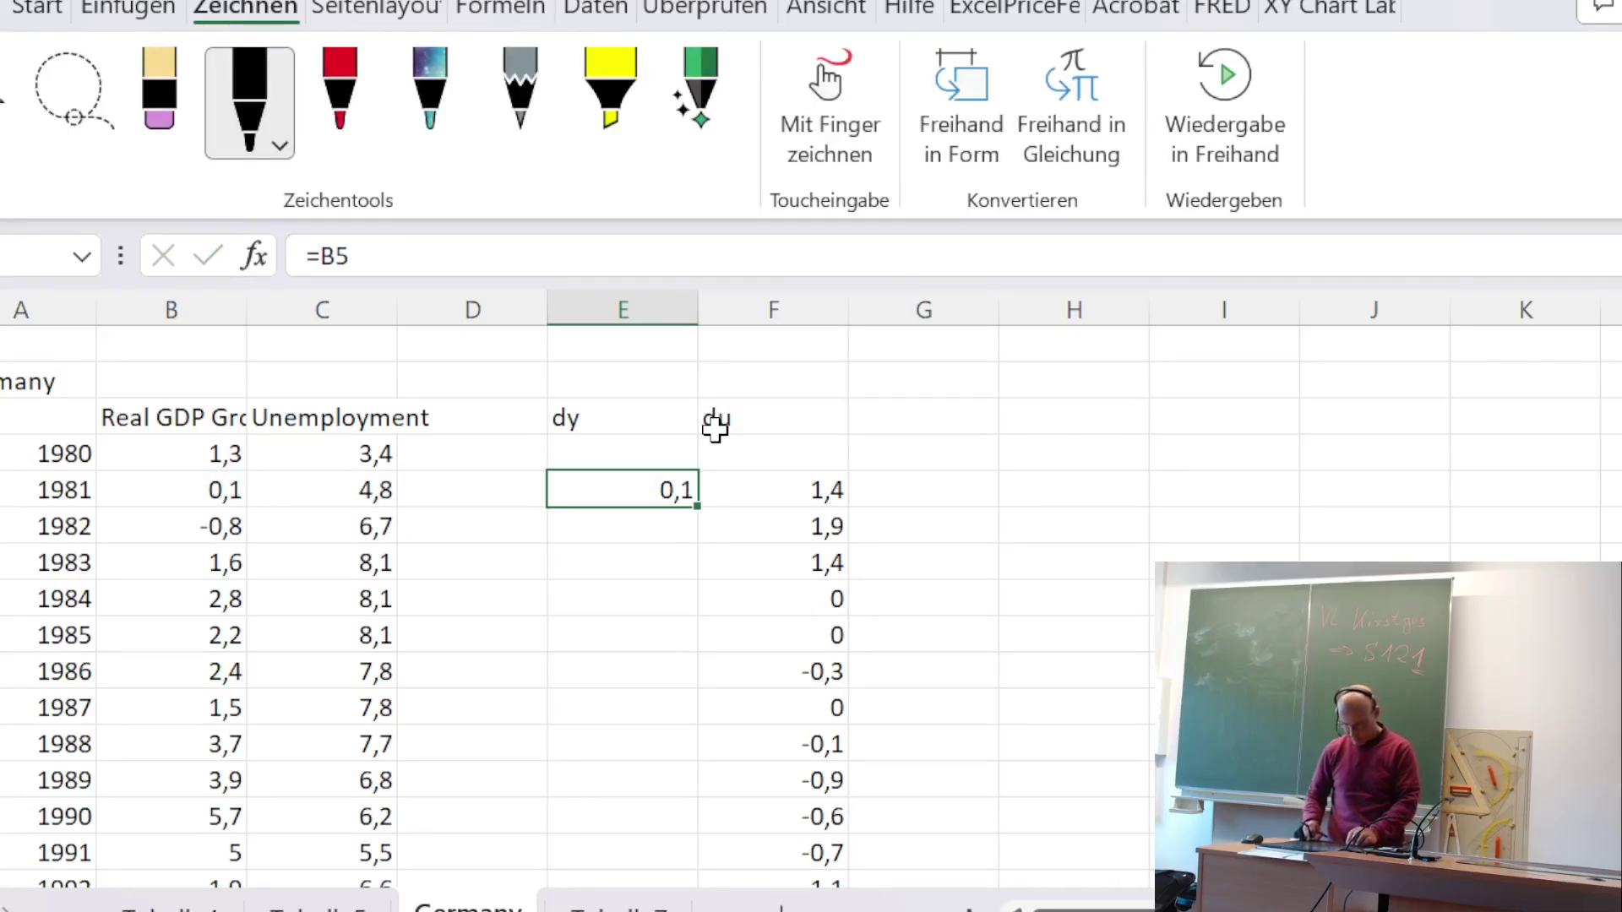
- Copy the GDP growth link from E5 down column E through the 2022 row
{"action": "key", "text": "ctrl+c"}
{"action": "key", "text": "shift+Down"}
{"action": "key", "text": "shift+Down"}
{"action": "key", "text": "shift+Down"}
{"action": "key", "text": "shift+Down"}
{"action": "key", "text": "shift+Down"}
{"action": "key", "text": "shift+Down"}
{"action": "key", "text": "shift+Down"}
{"action": "key", "text": "shift+Down"}
{"action": "key", "text": "shift+Down"}
{"action": "key", "text": "shift+Down"}
{"action": "key", "text": "shift+Down"}
{"action": "key", "text": "shift+Down"}
{"action": "key", "text": "shift+Down"}
{"action": "key", "text": "shift+Down"}
{"action": "key", "text": "shift+Down"}
{"action": "key", "text": "shift+Down"}
{"action": "key", "text": "shift+Down"}
{"action": "key", "text": "shift+Down"}
{"action": "key", "text": "shift+Down"}
{"action": "key", "text": "shift+Down"}
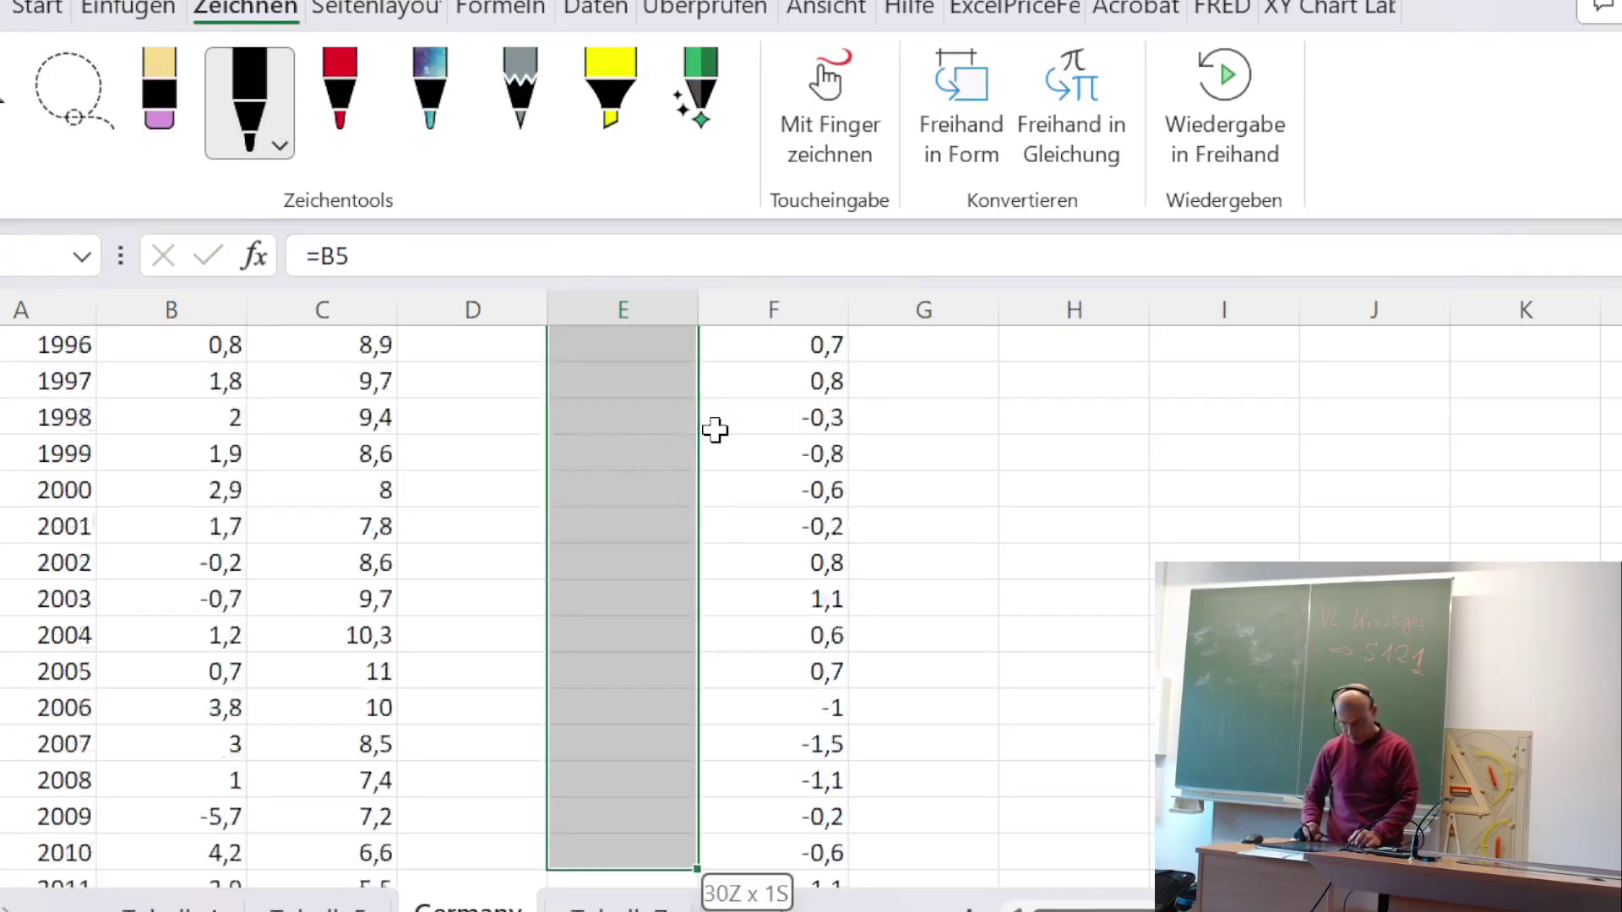
{"action": "key", "text": "shift+Down"}
{"action": "key", "text": "shift+Down"}
{"action": "key", "text": "shift+Down"}
{"action": "key", "text": "shift+Down"}
{"action": "key", "text": "shift+Up"}
{"action": "key", "text": "shift+Up"}
{"action": "key", "text": "shift+Up"}
{"action": "key", "text": "shift+Up"}
{"action": "key", "text": "shift+Up"}
{"action": "key", "text": "shift+Up"}
{"action": "key", "text": "shift+Up"}
{"action": "key", "text": "shift+Up"}
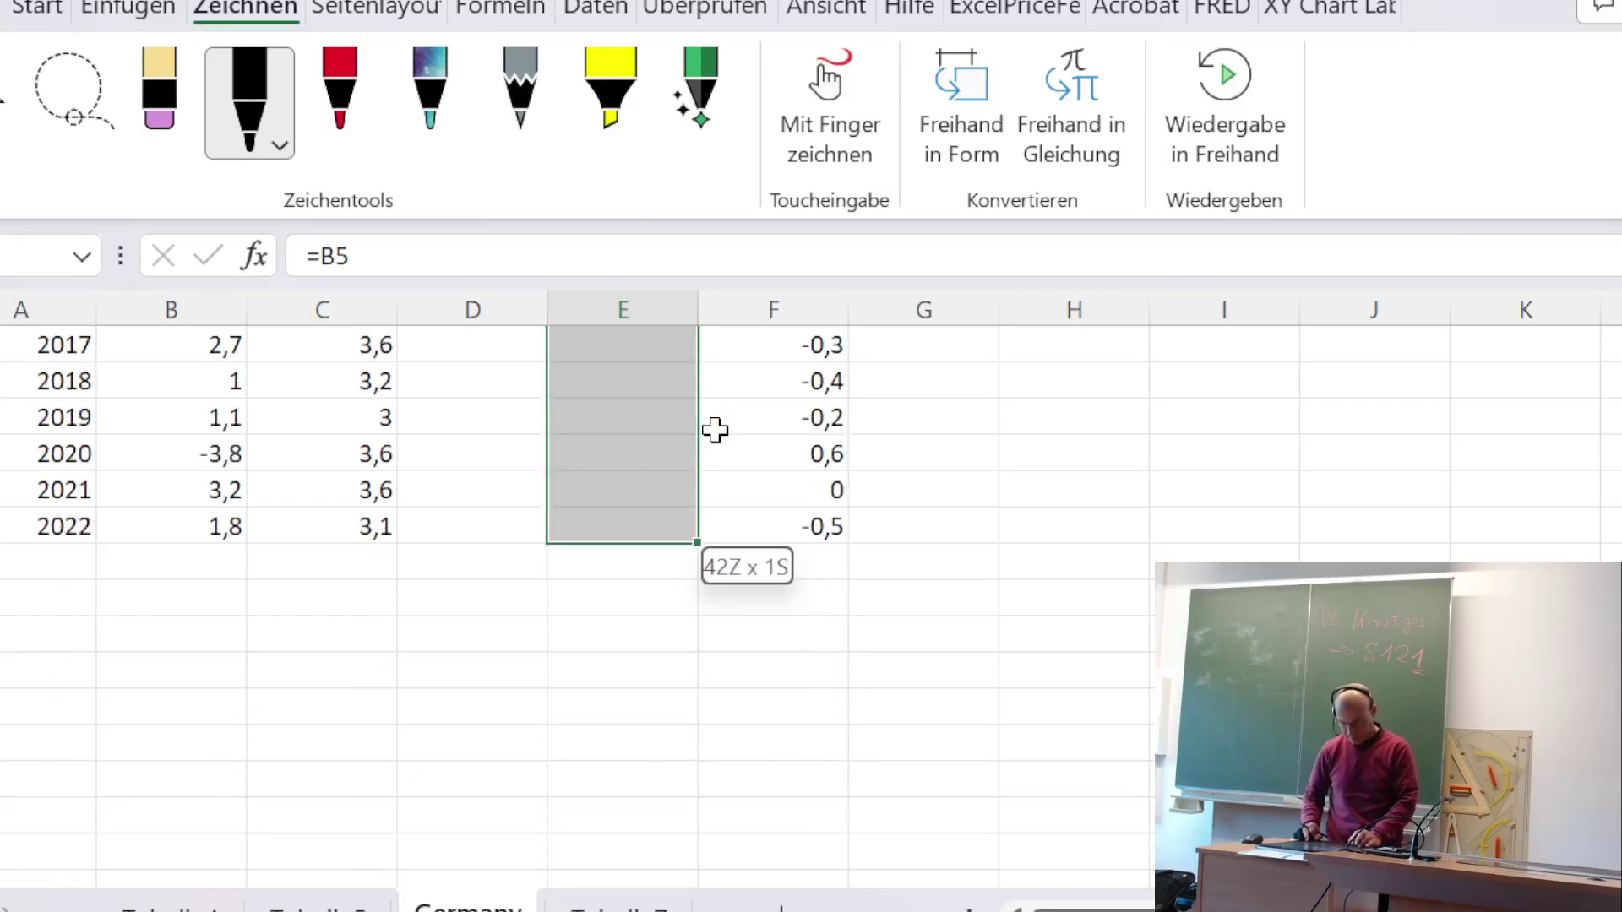
{"action": "key", "text": "ctrl+v"}
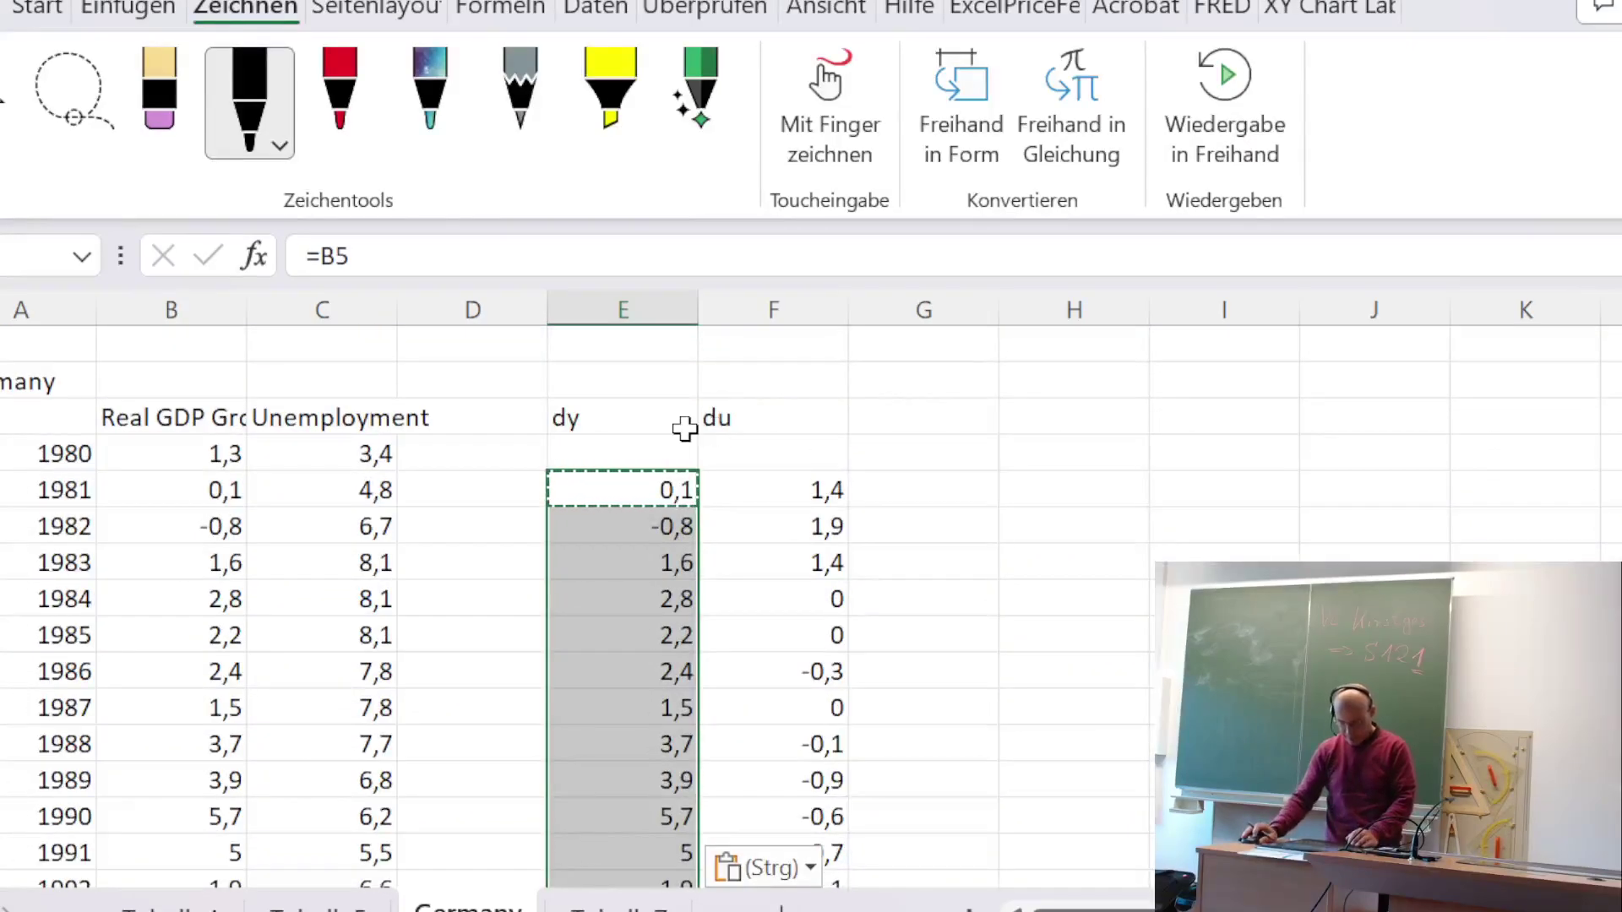
- Move the dy and du headings from row 3 down to cells E4 and F4, directly above the data
{"action": "left_click", "coordinate": [658, 420]}
{"action": "left_click_drag", "start_coordinate": [658, 421], "coordinate": [724, 423]}
{"action": "key", "text": "ctrl+c"}
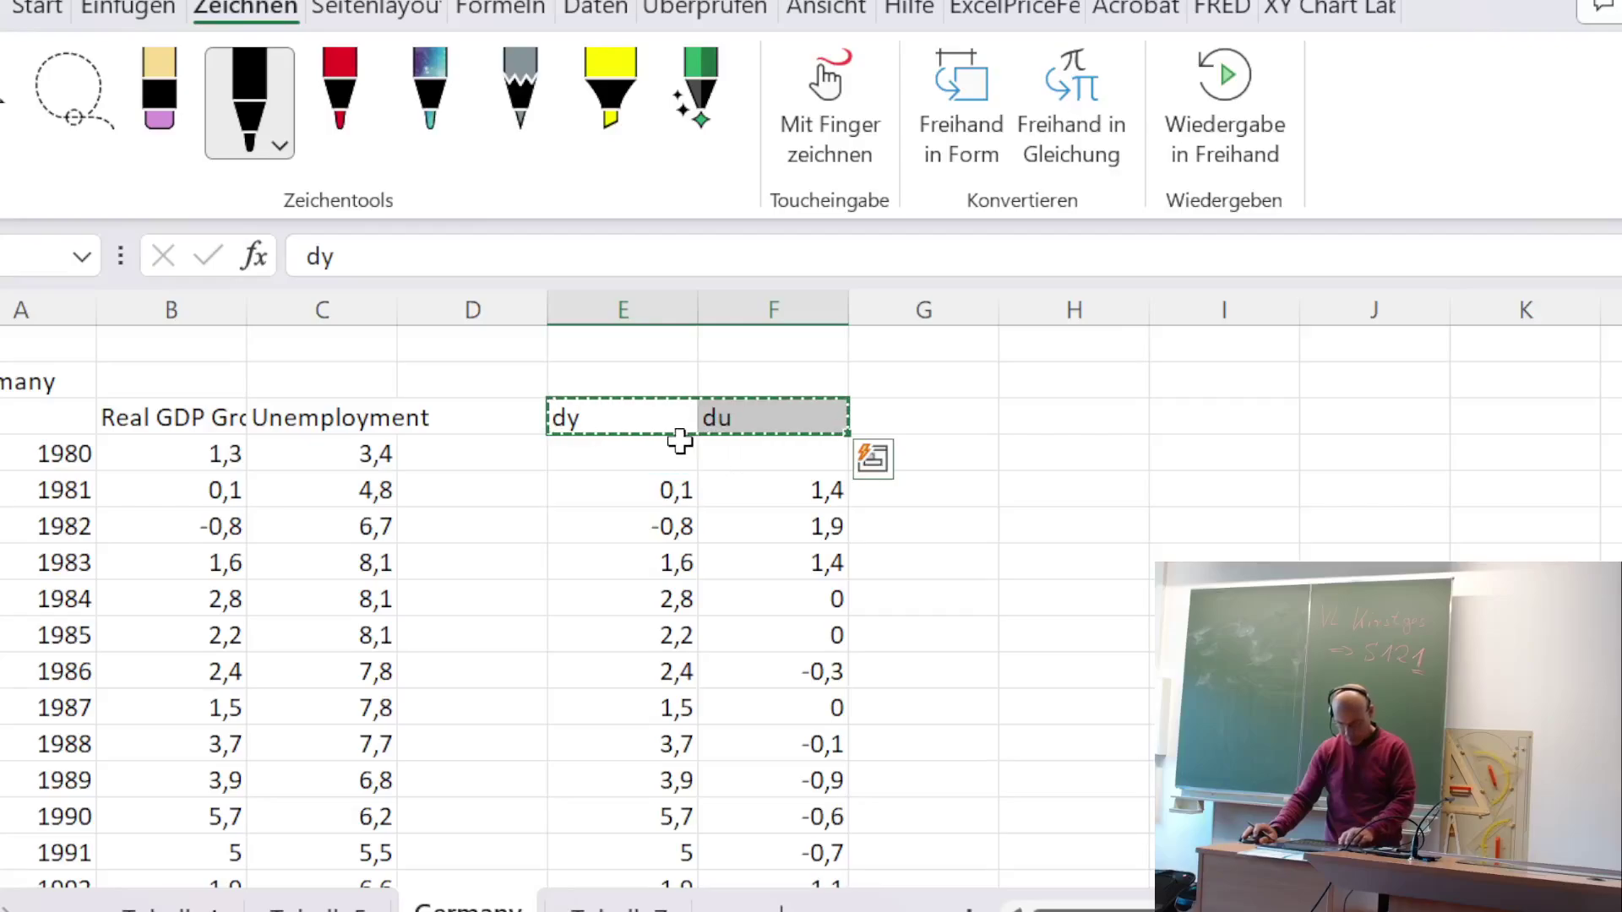
{"action": "left_click", "coordinate": [658, 460]}
{"action": "key", "text": "ctrl+v"}
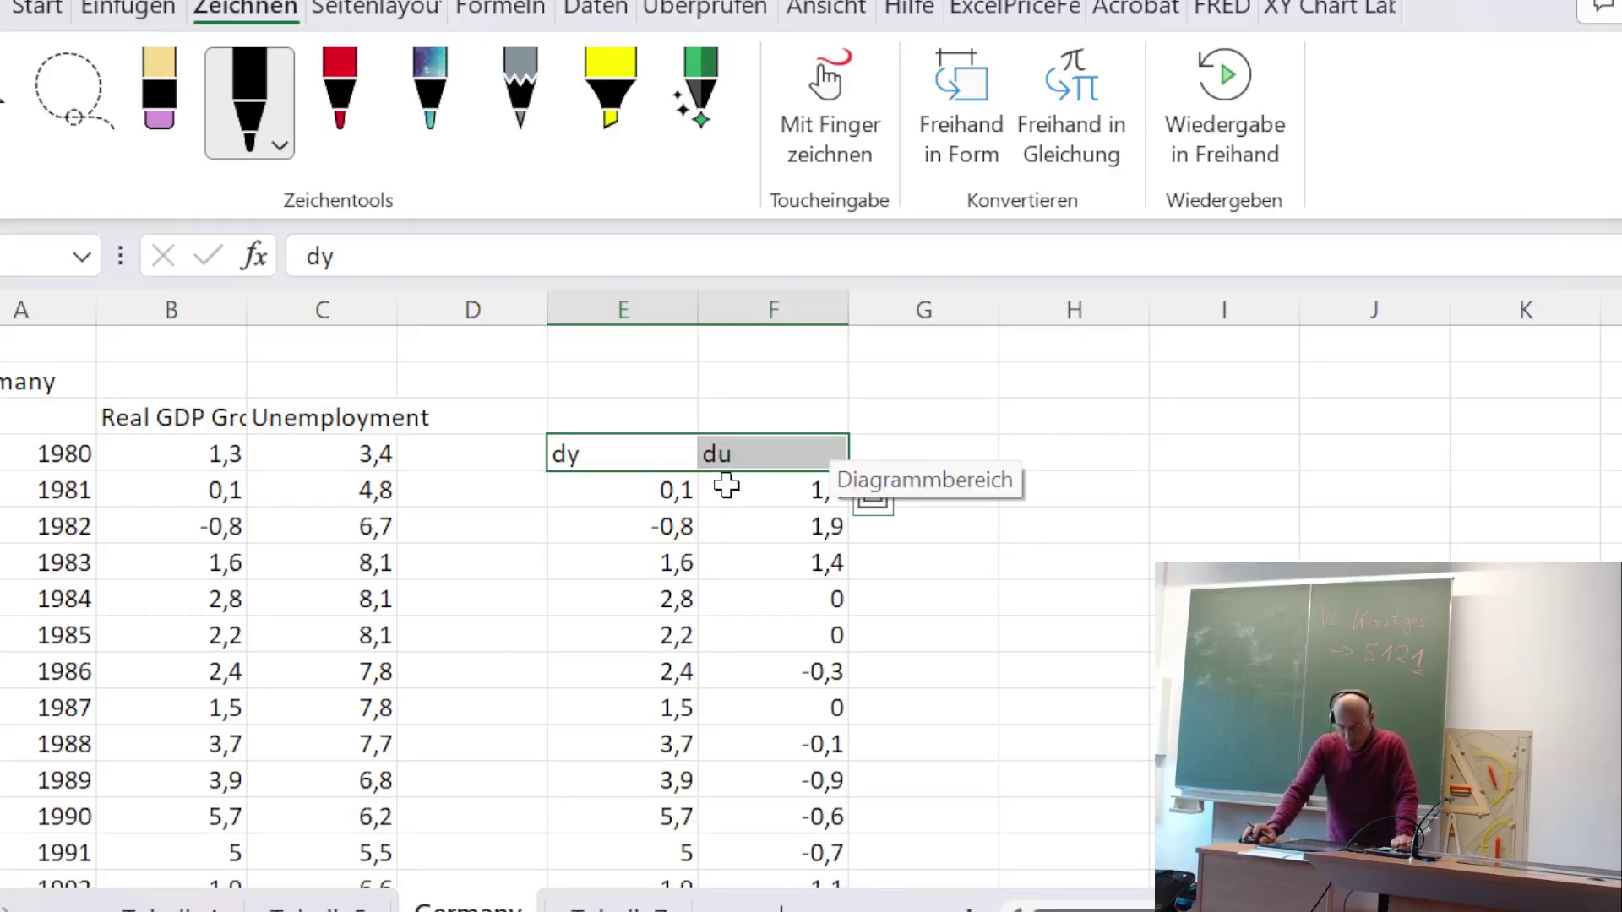
- Insert a markers-only XY scatter chart from the dy and du data in E4:F46
{"action": "left_click", "coordinate": [625, 453]}
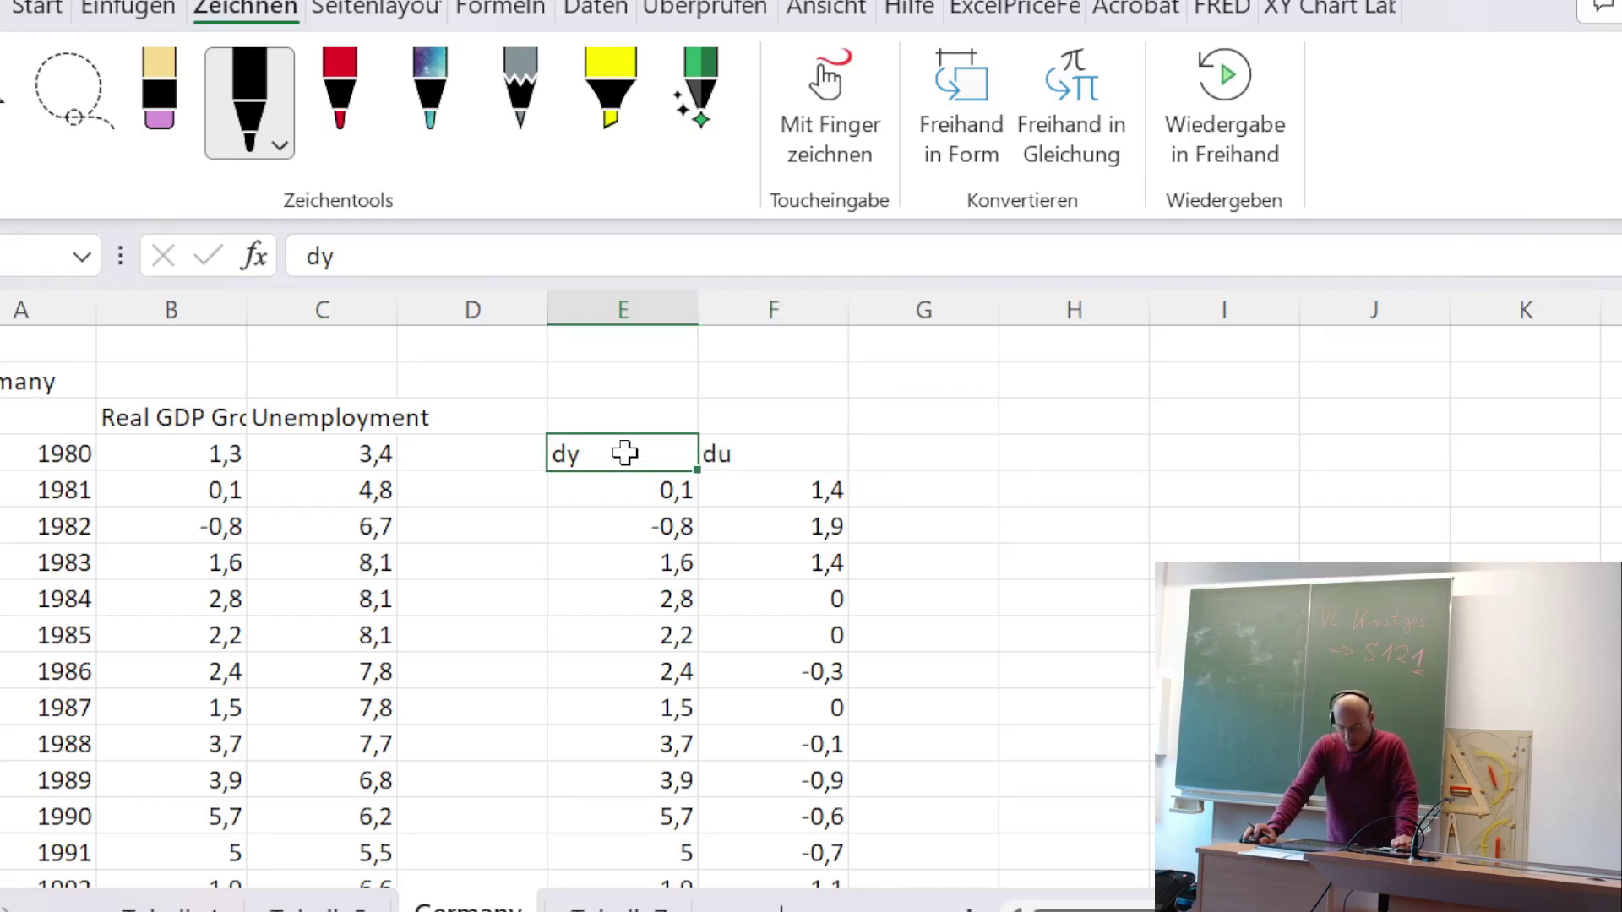
{"action": "key", "text": "shift+Right"}
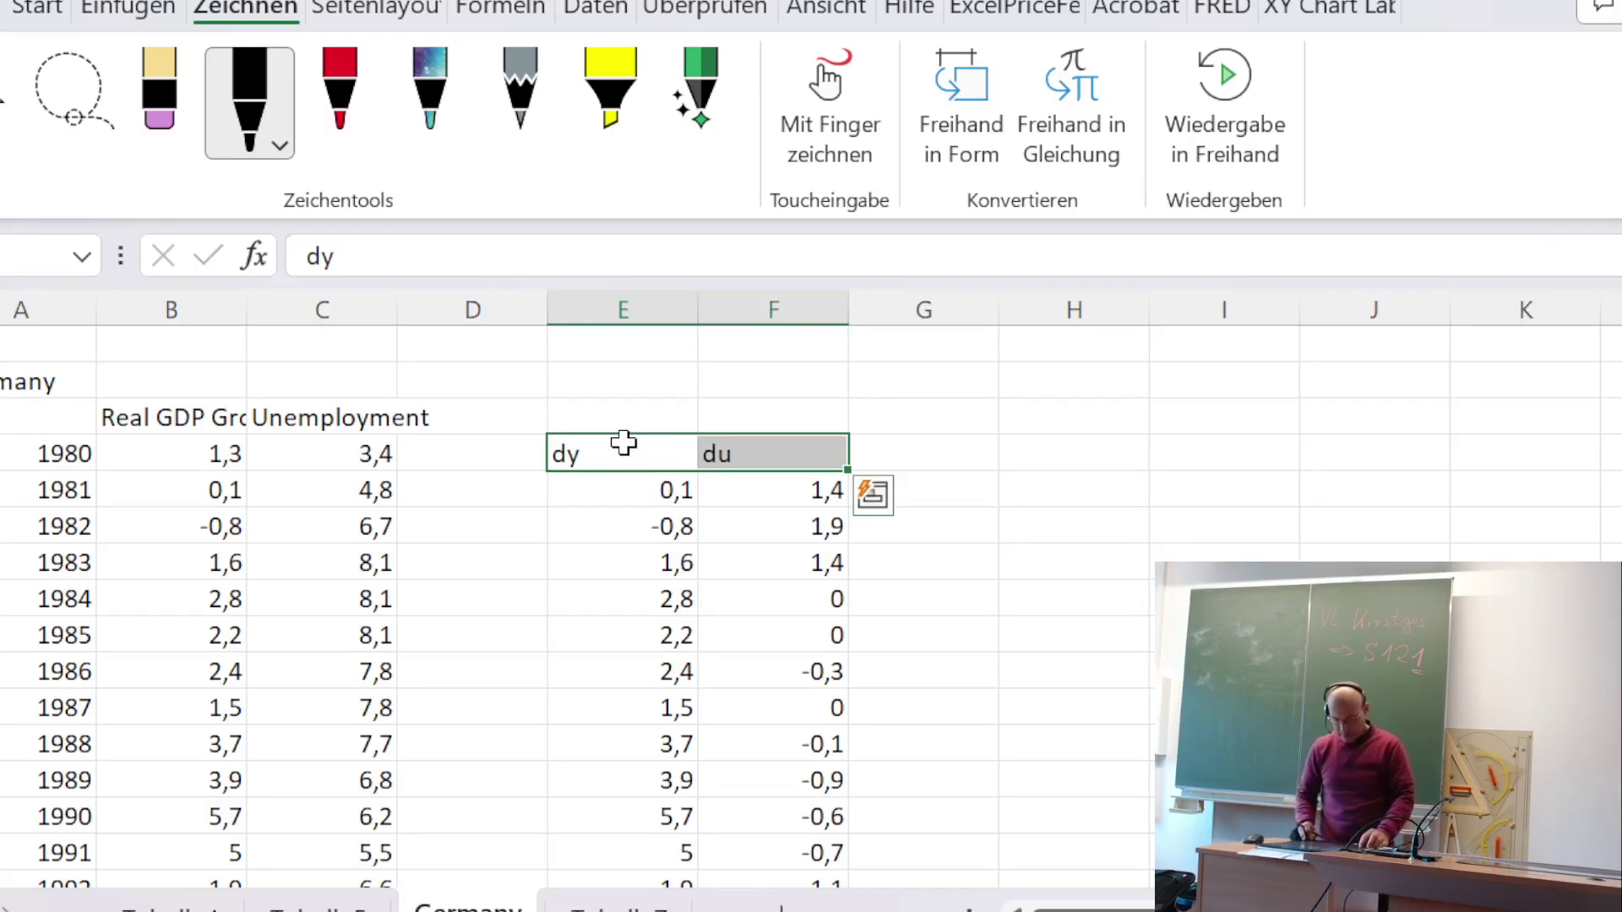
{"action": "key", "text": "ctrl+shift+Down"}
{"action": "key", "text": "ctrl+q"}
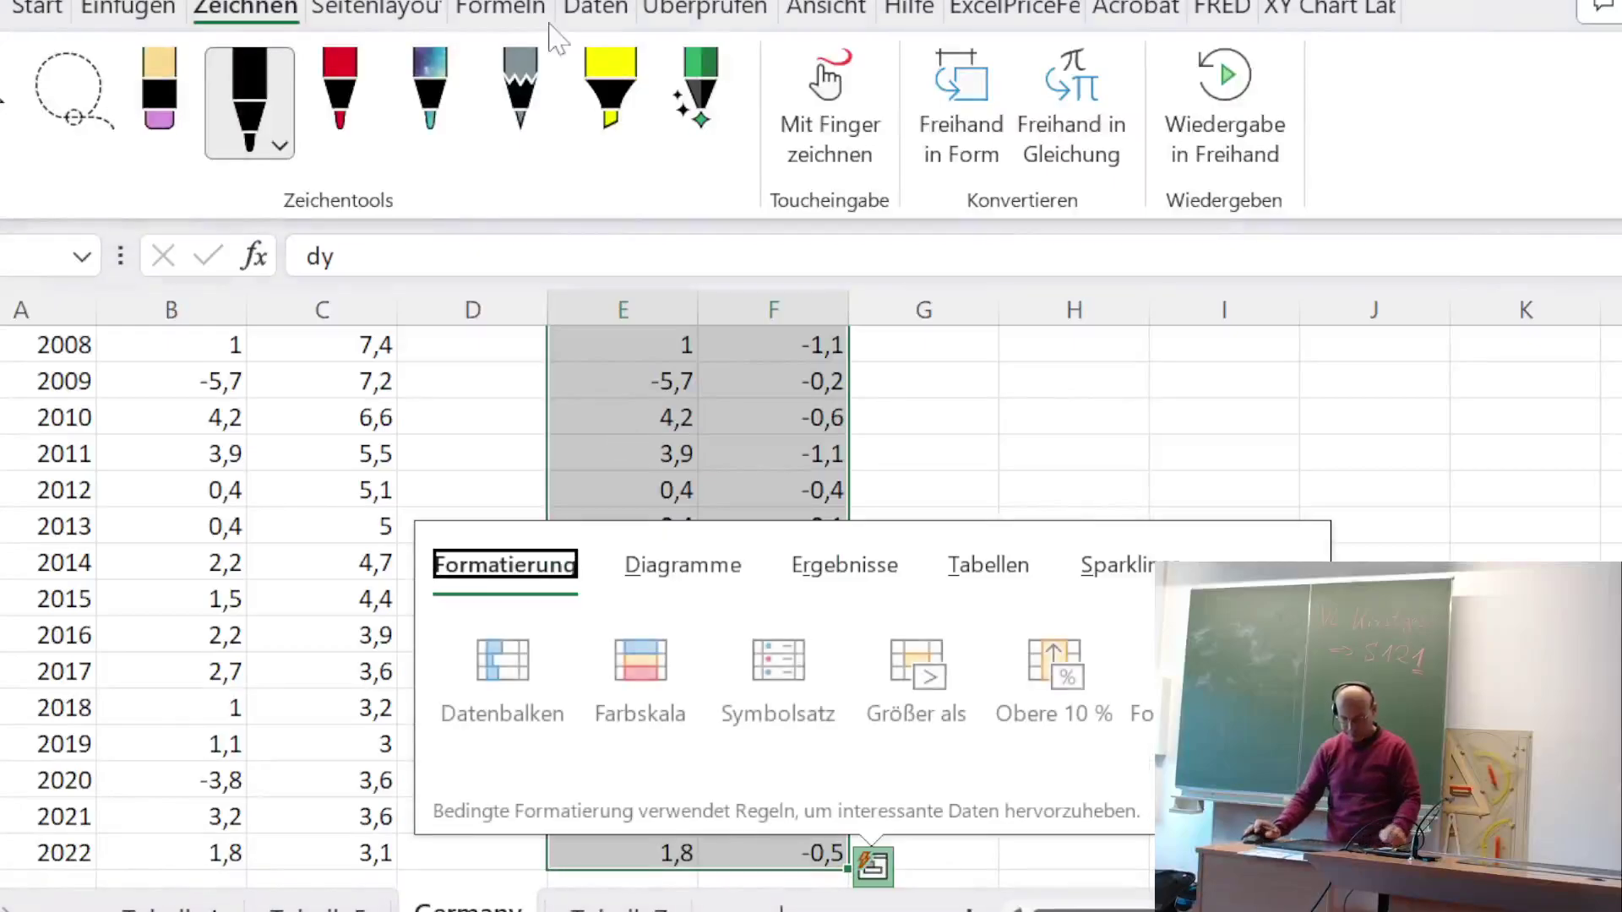
{"action": "left_click", "coordinate": [145, 9]}
{"action": "left_click", "coordinate": [145, 9]}
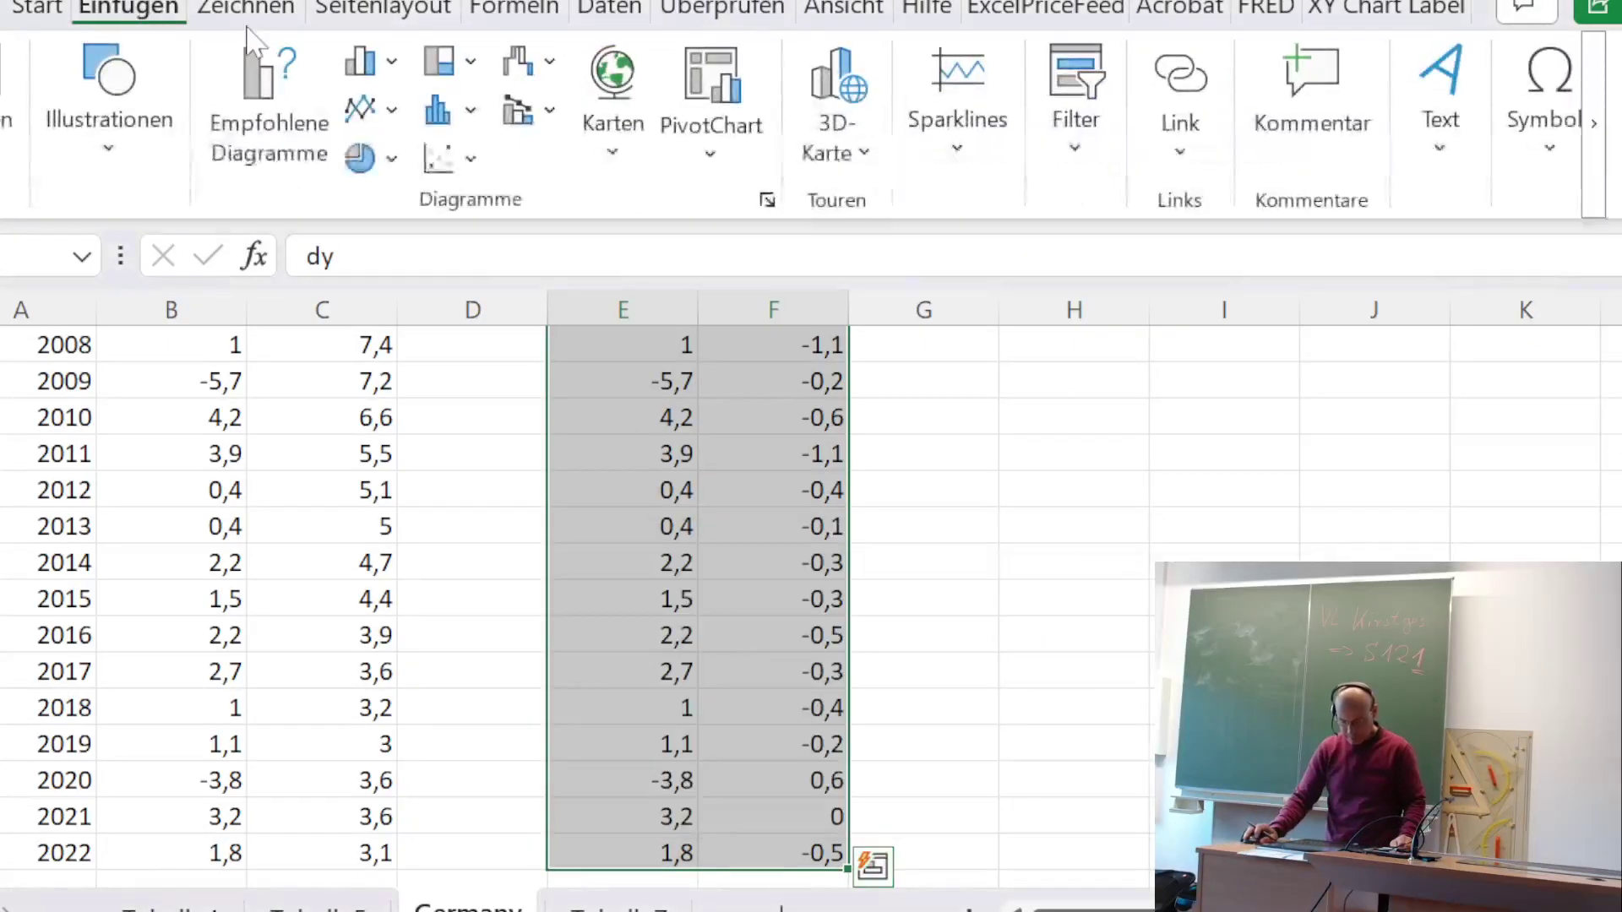
{"action": "left_click", "coordinate": [467, 161]}
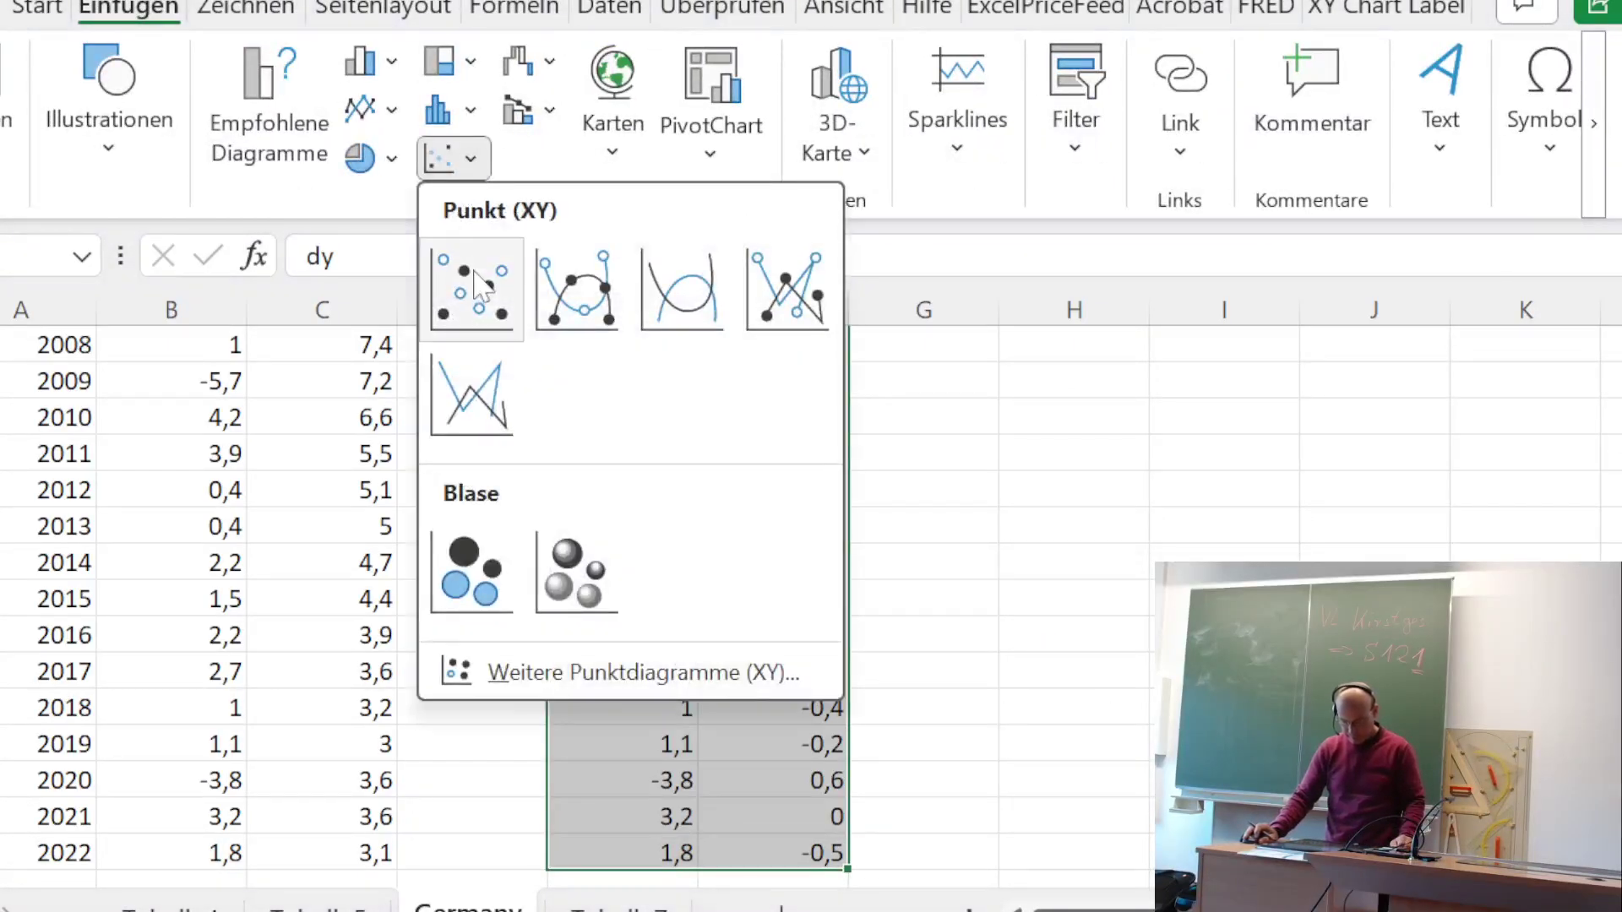
{"action": "left_click", "coordinate": [473, 287]}
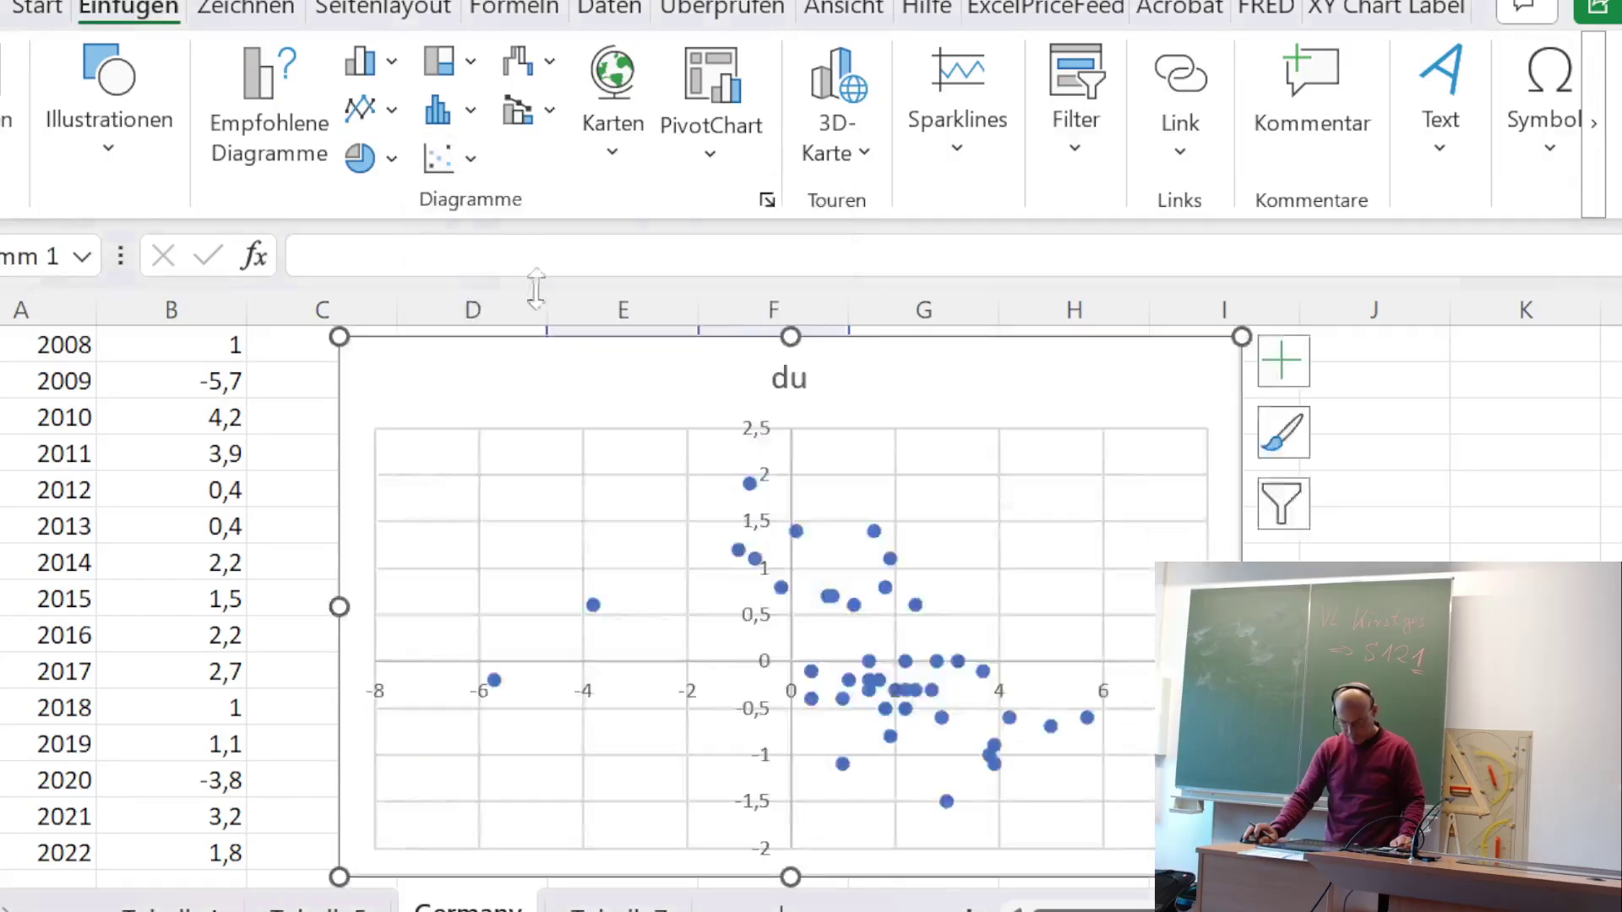
- Check the X and Y value ranges of the chart's du series in its data source settings, then close them without changes
{"action": "left_click", "coordinate": [870, 691]}
{"action": "right_click", "coordinate": [870, 691]}
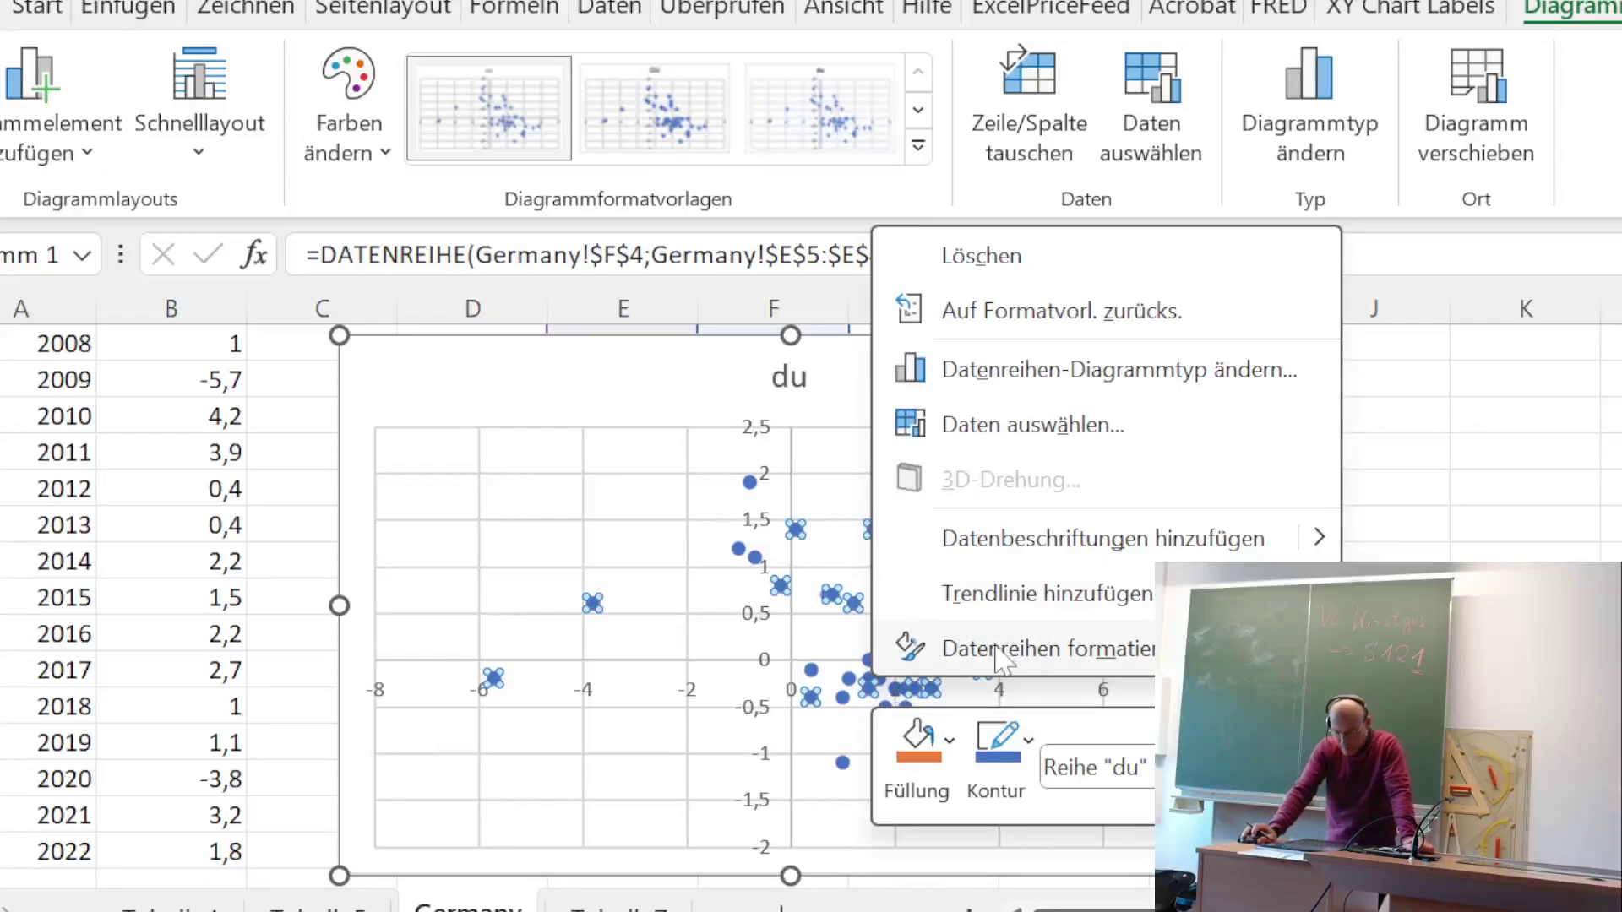
{"action": "left_click", "coordinate": [1060, 431]}
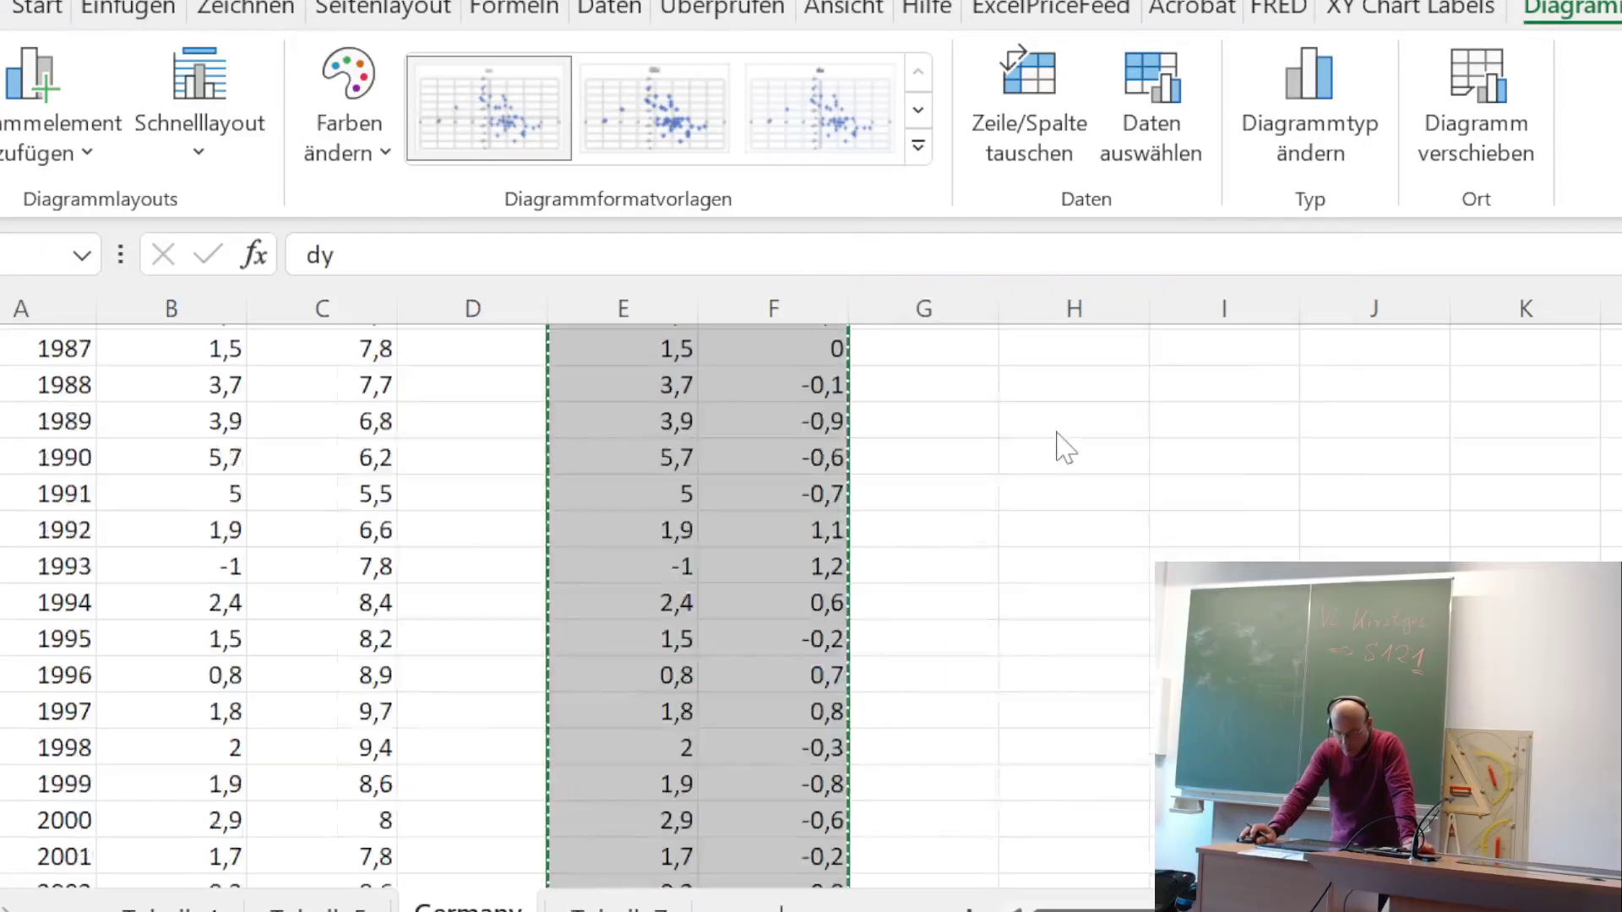
{"action": "left_click", "coordinate": [461, 405]}
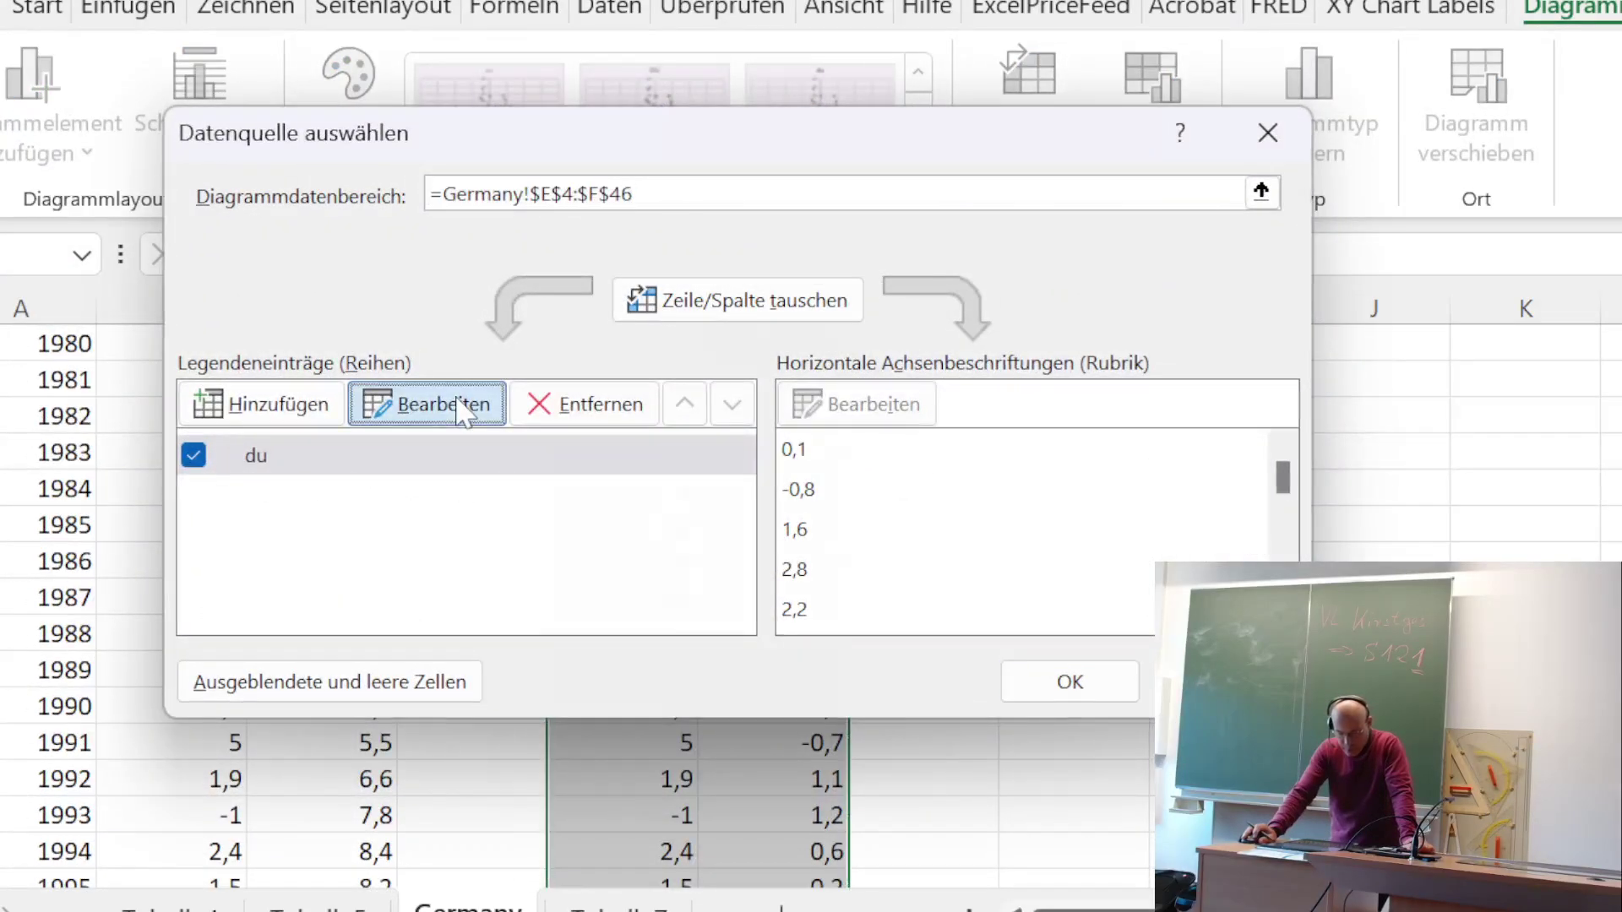
{"action": "scroll", "coordinate": [709, 326], "scroll_direction": "down", "scroll_amount": 1}
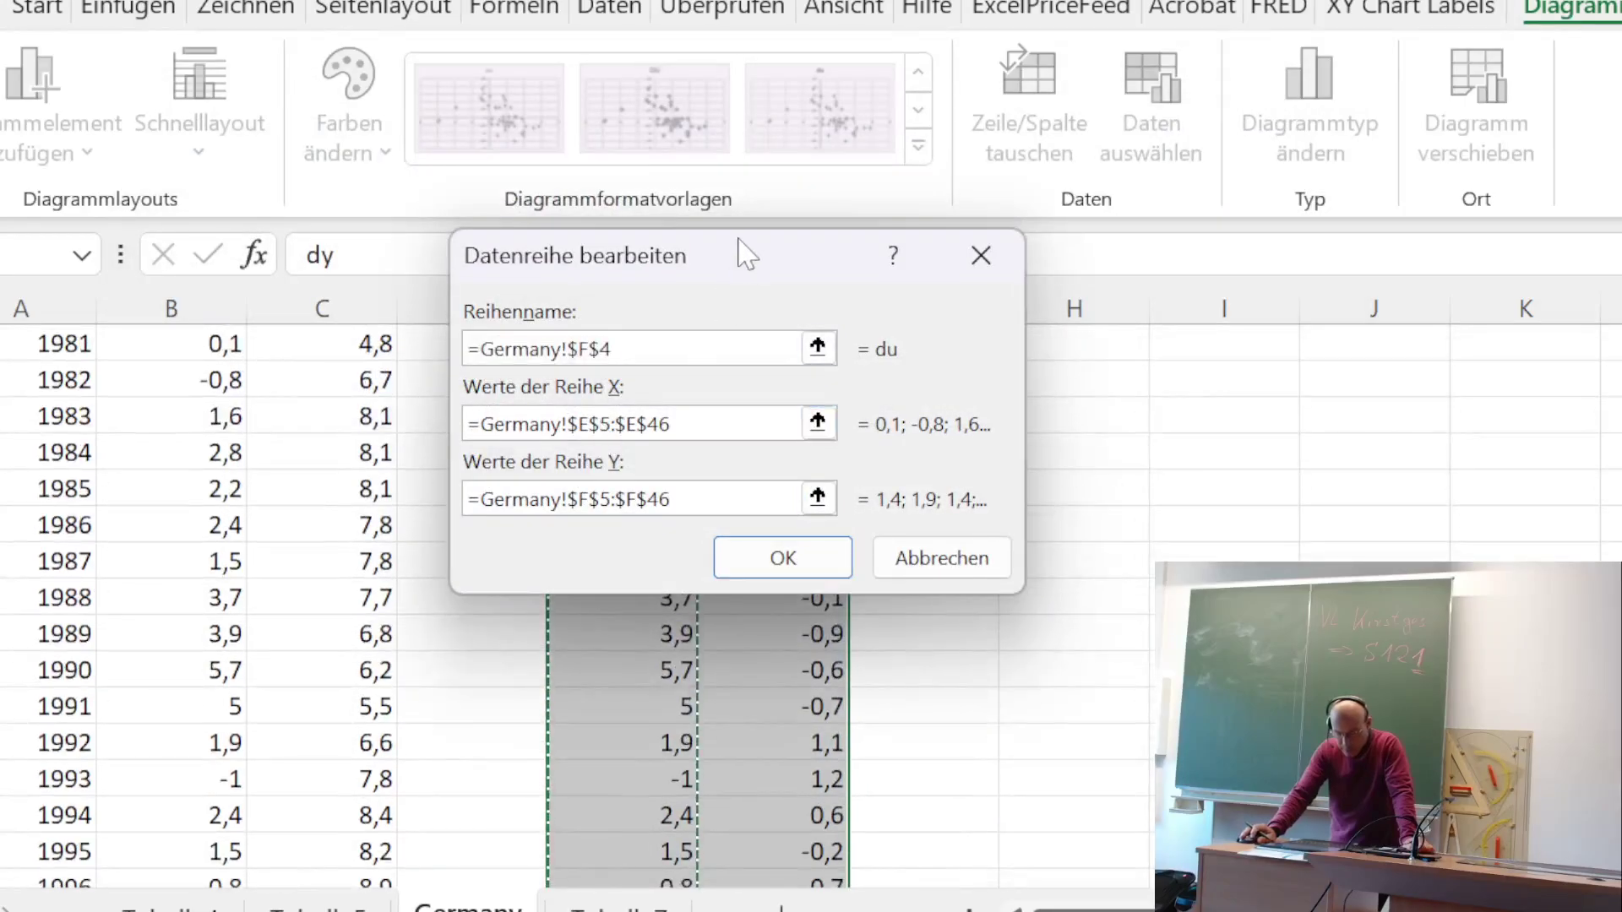
{"action": "left_click_drag", "start_coordinate": [744, 251], "coordinate": [1181, 355]}
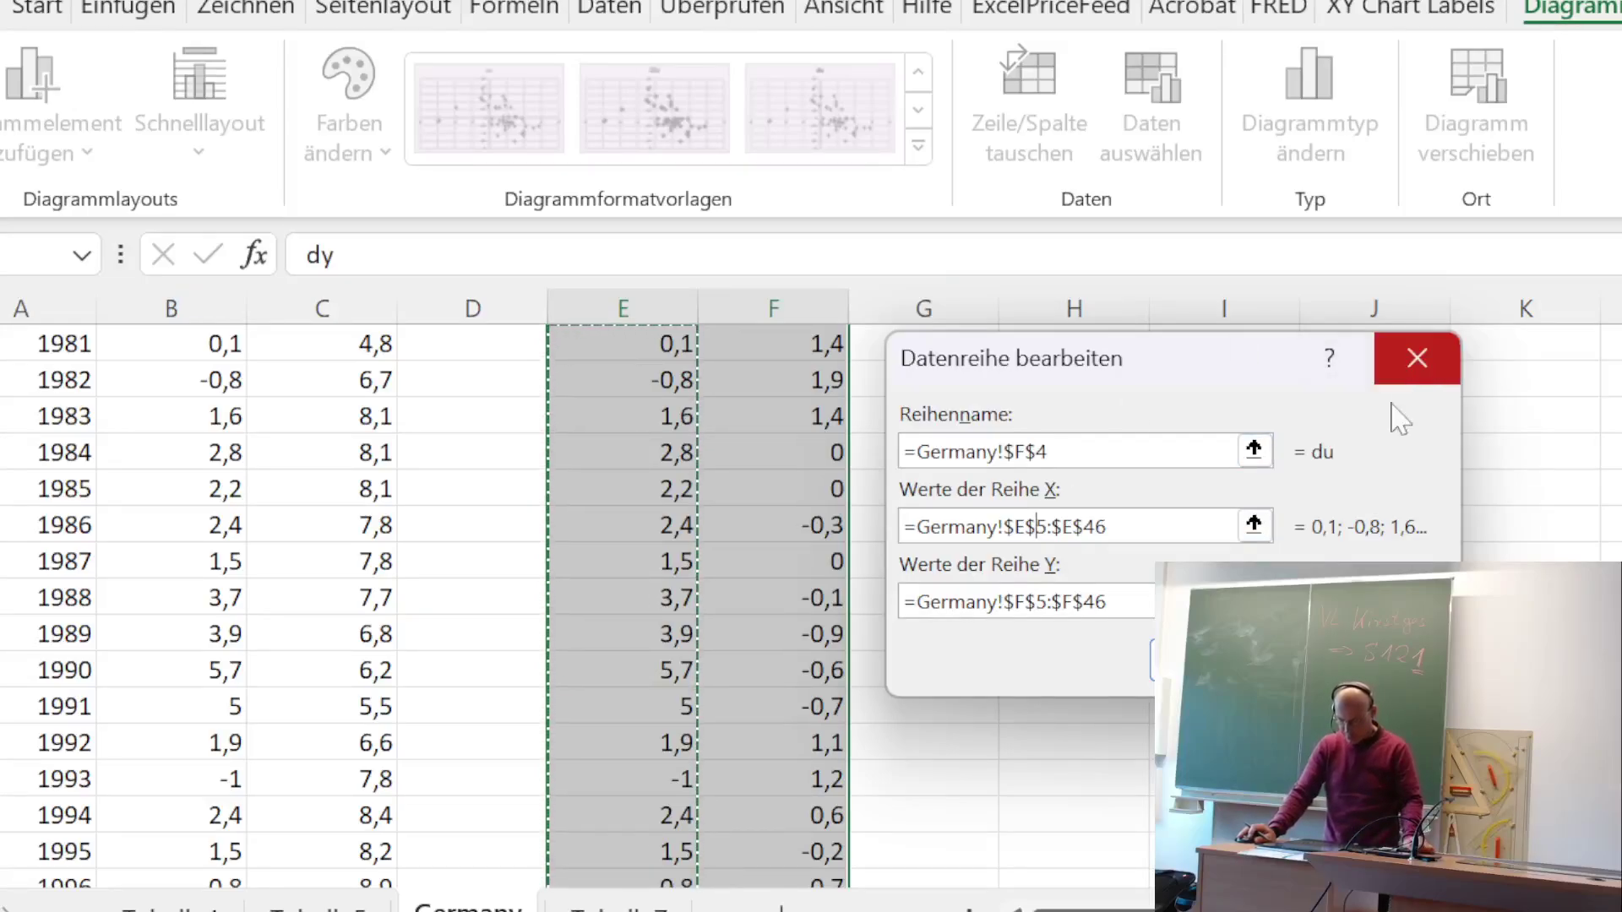
{"action": "left_click", "coordinate": [1416, 359]}
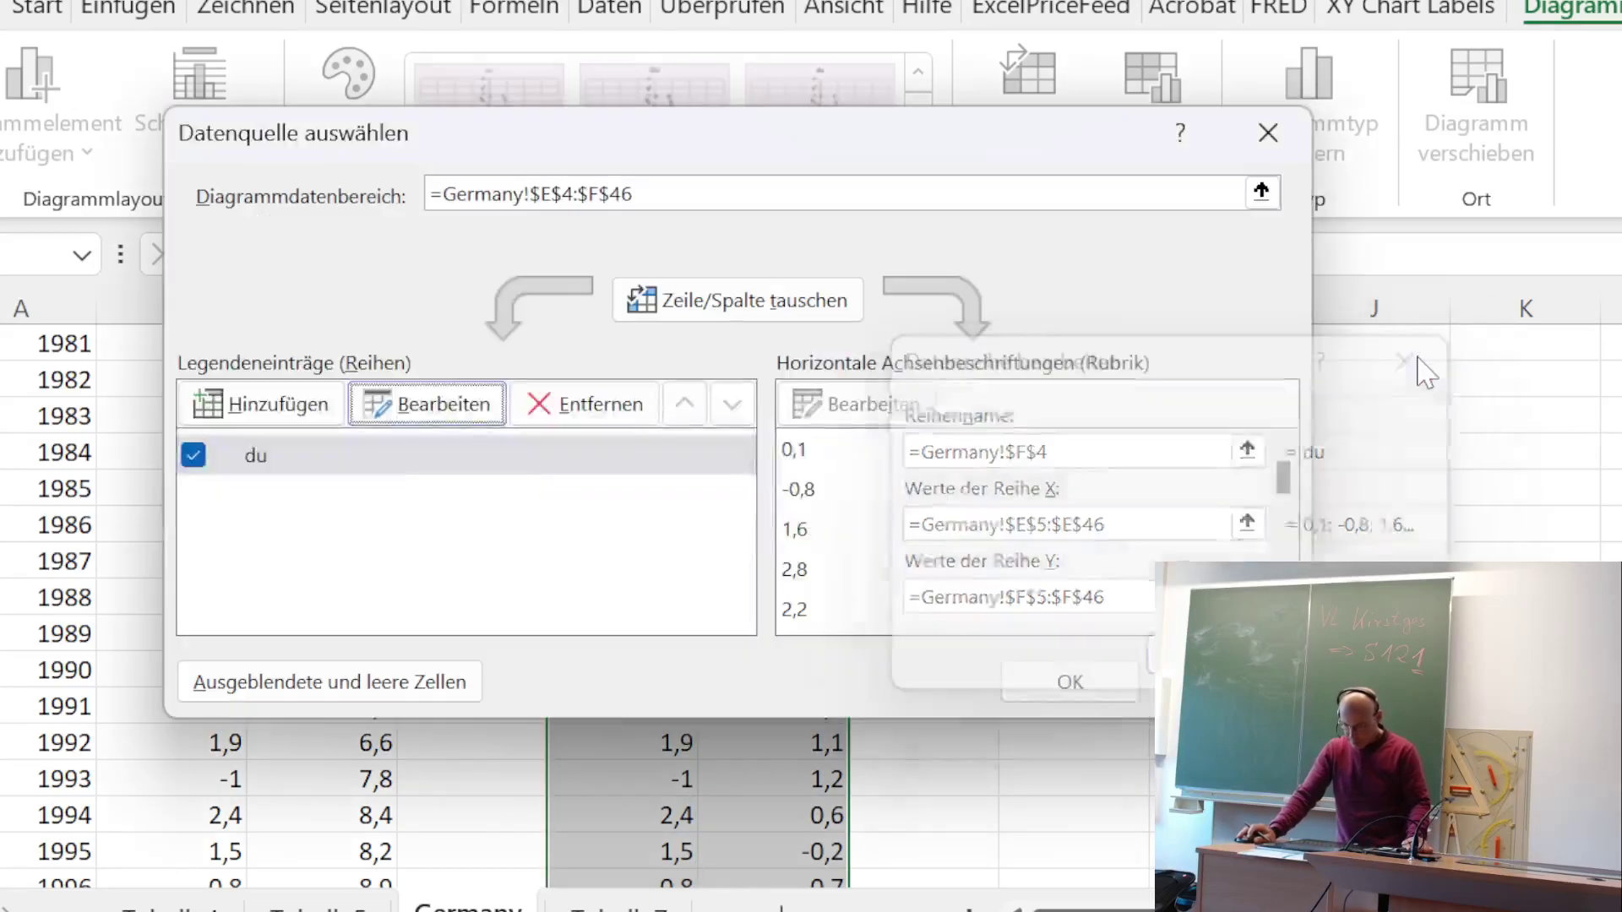
{"action": "key", "text": "Return"}
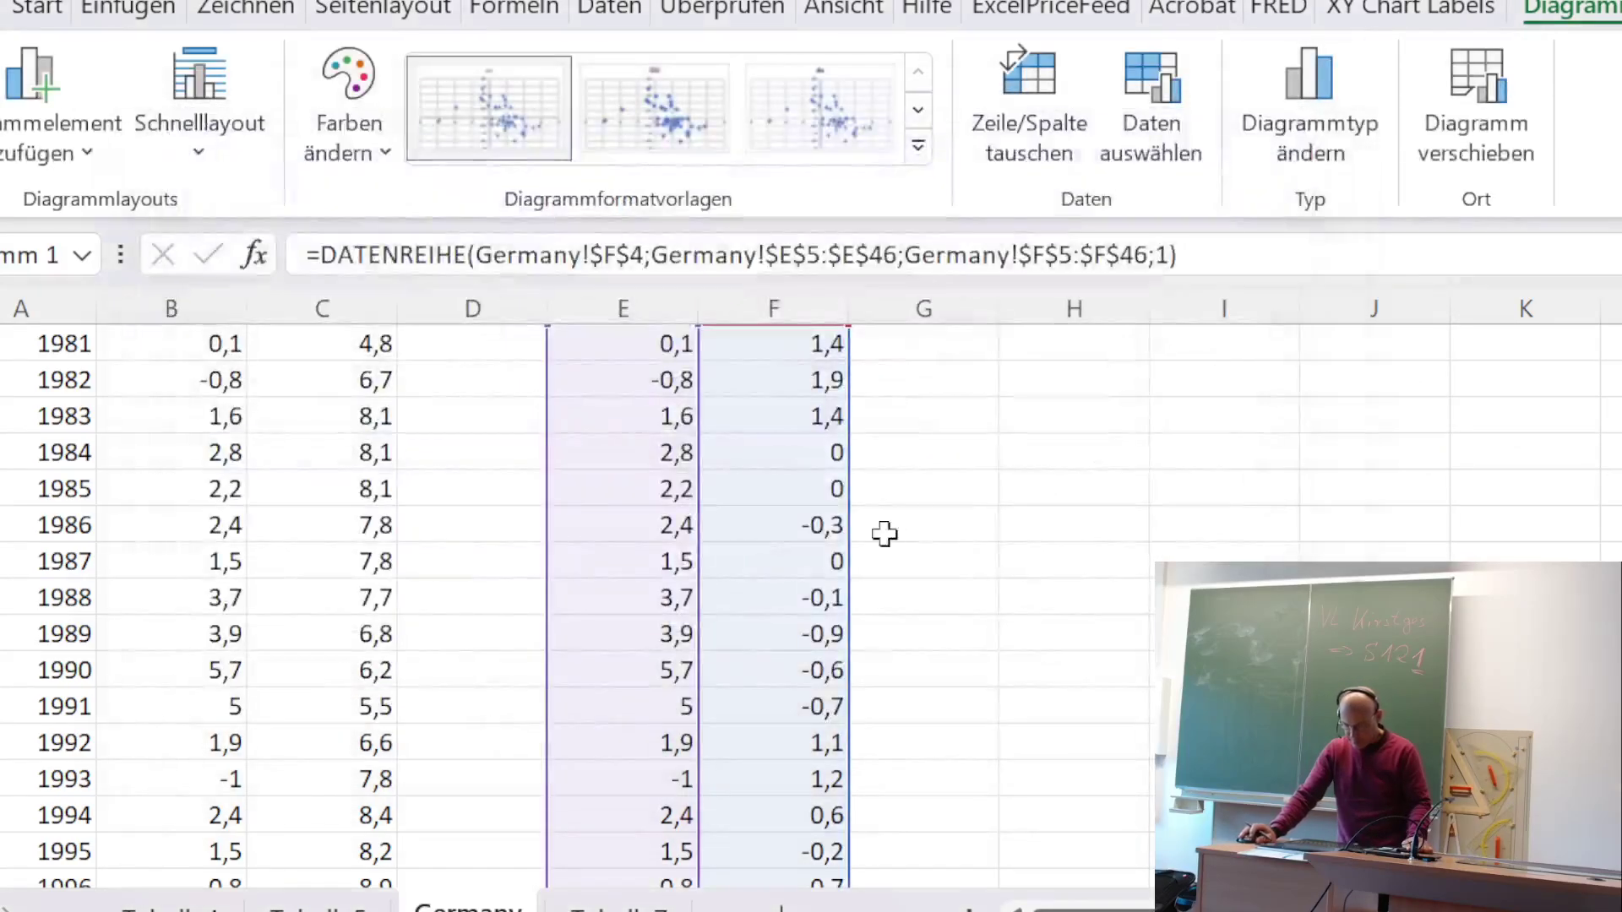
- Move the du column with its heading and data from F4:F46 to column D, directly before the dy column
{"action": "scroll", "coordinate": [884, 536], "scroll_direction": "up", "scroll_amount": 1}
{"action": "right_click", "coordinate": [884, 528]}
{"action": "left_click", "coordinate": [776, 522]}
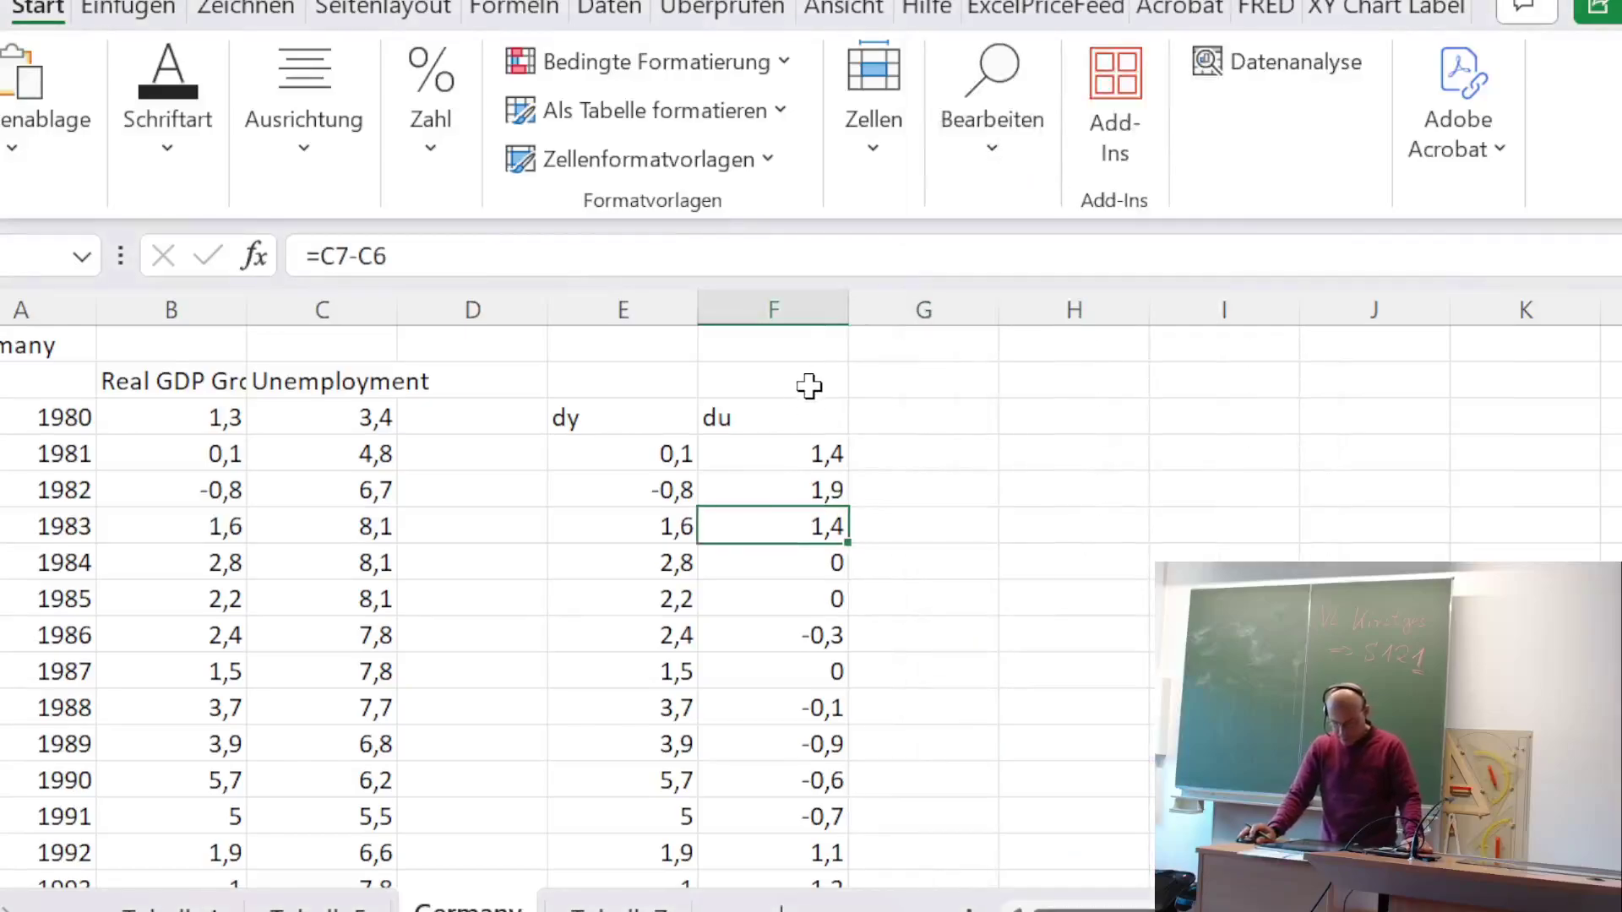
{"action": "left_click", "coordinate": [813, 417]}
{"action": "scroll", "coordinate": [833, 406], "scroll_direction": "down", "scroll_amount": 10}
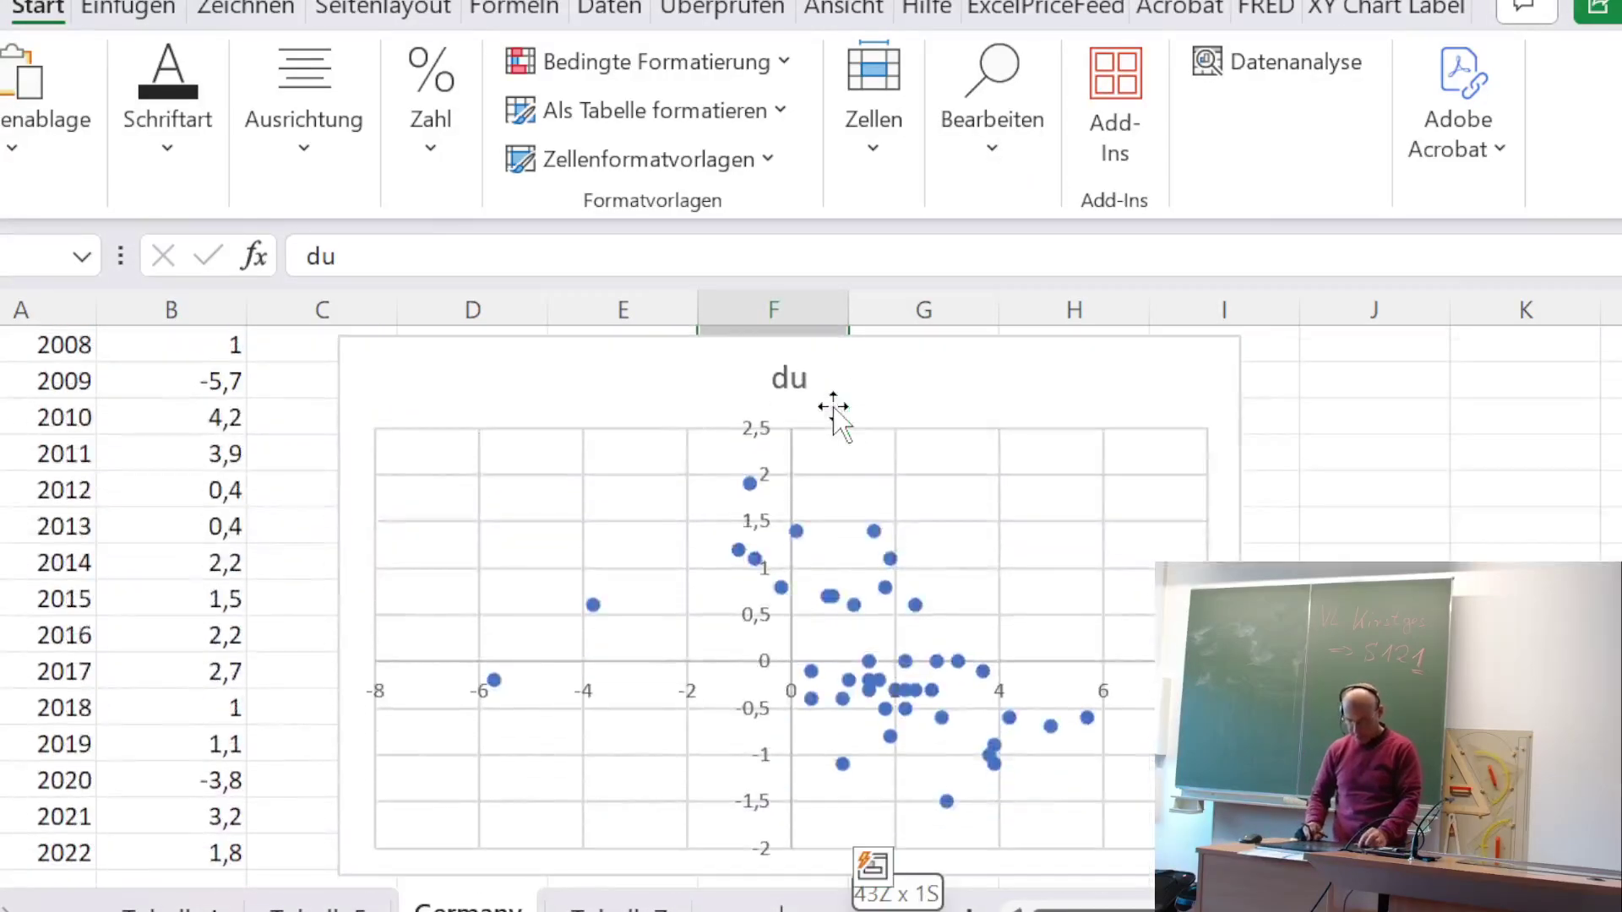
{"action": "scroll", "coordinate": [833, 406], "scroll_direction": "up", "scroll_amount": 10}
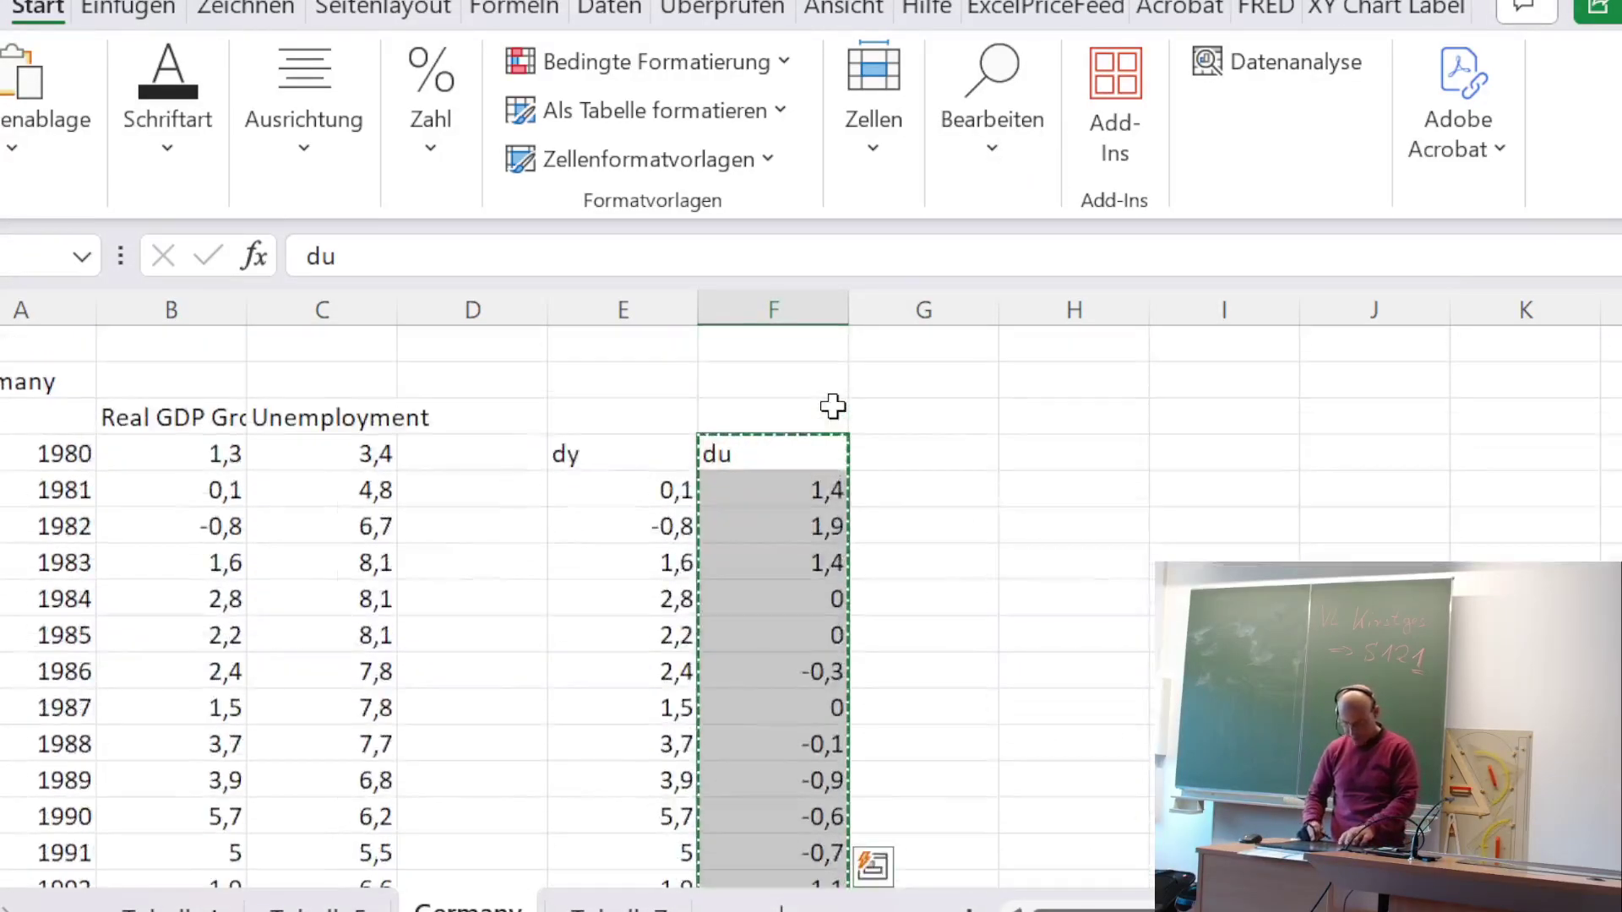
{"action": "key", "text": "ctrl+c"}
{"action": "key", "text": "Left"}
{"action": "key", "text": "Left"}
{"action": "key", "text": "ctrl+v"}
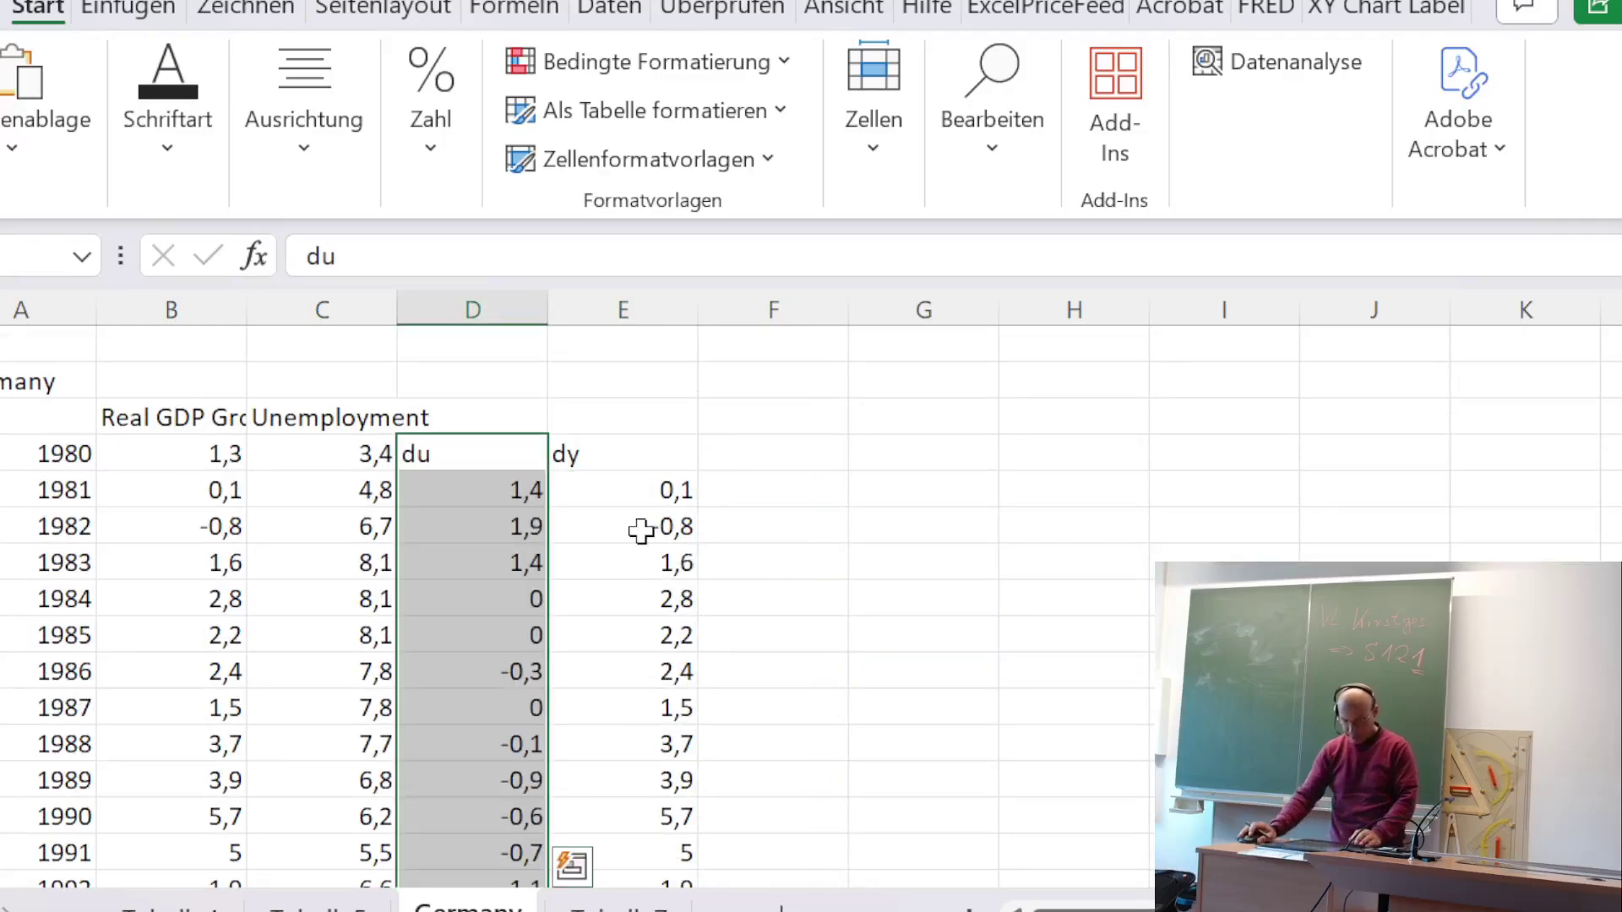
- Delete the old scatter chart titled du that covers the lower rows of the sheet
{"action": "scroll", "coordinate": [828, 640], "scroll_direction": "down", "scroll_amount": 7}
{"action": "scroll", "coordinate": [829, 655], "scroll_direction": "up", "scroll_amount": 1}
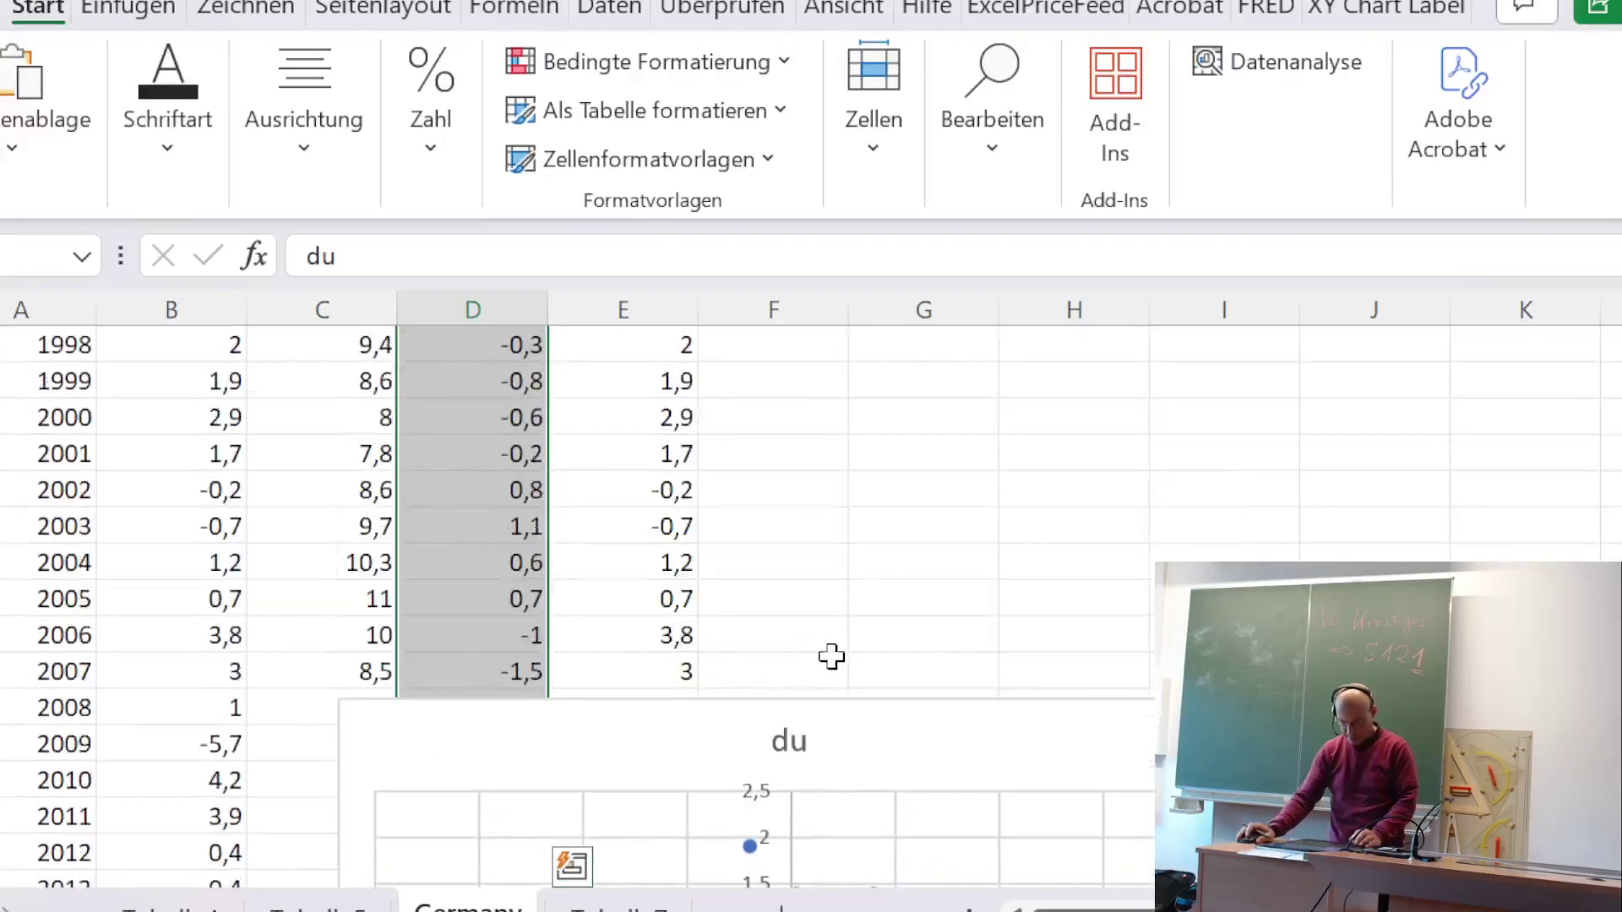
{"action": "left_click", "coordinate": [899, 744]}
{"action": "key", "text": "ctrl+z"}
- Insert a markers-only XY scatter chart from the du and dy data in D4:E46
{"action": "scroll", "coordinate": [481, 561], "scroll_direction": "up", "scroll_amount": 7}
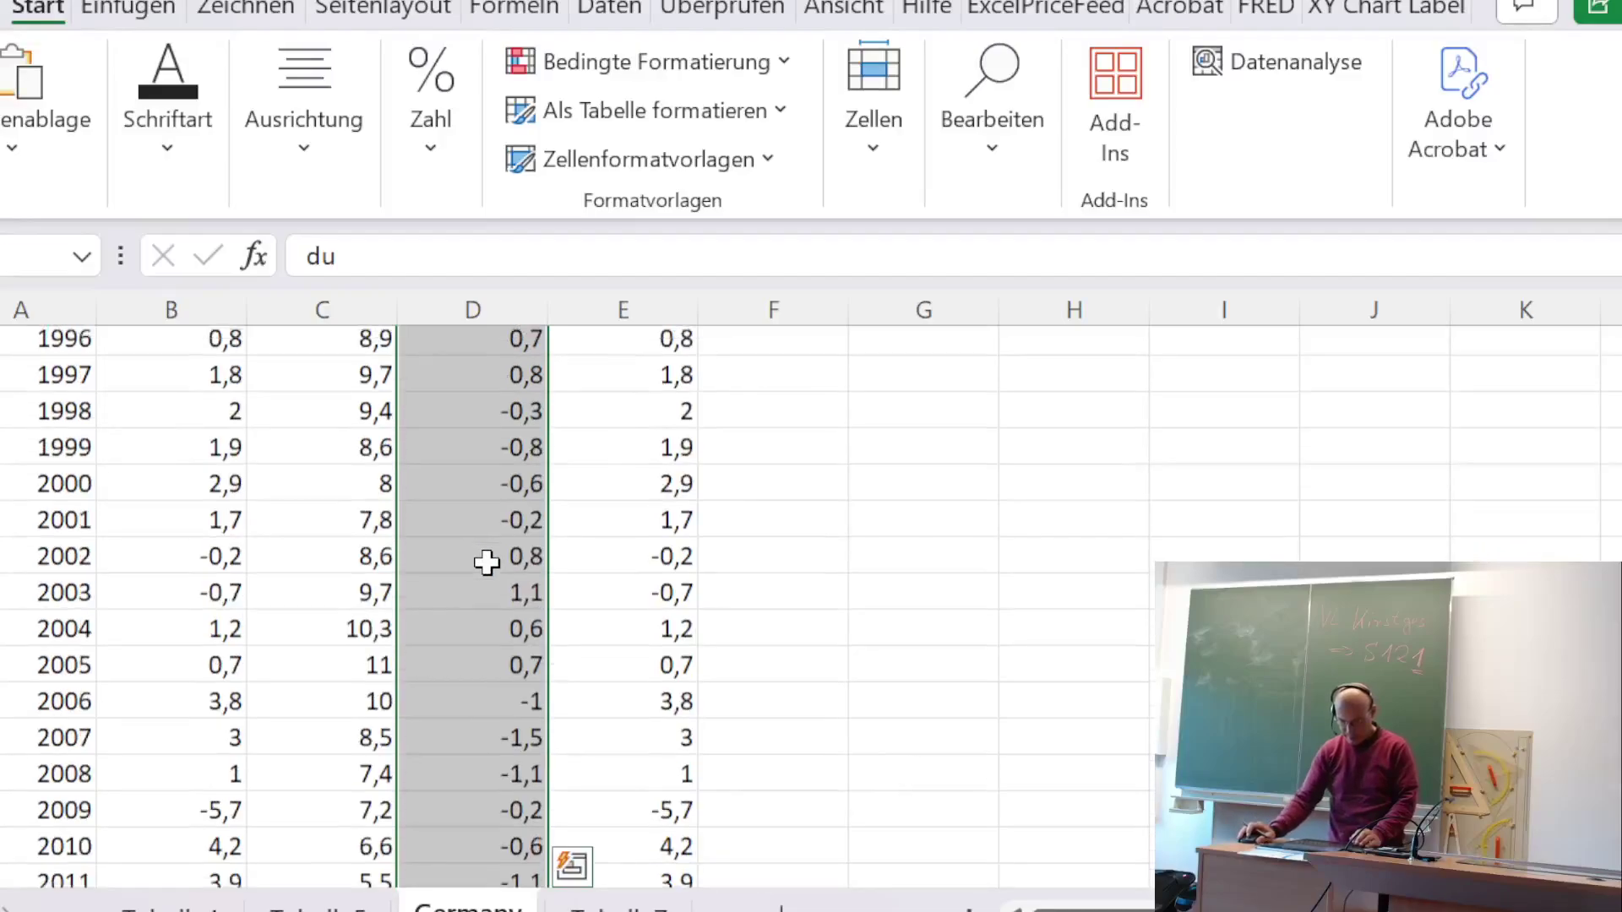
{"action": "left_click", "coordinate": [469, 455]}
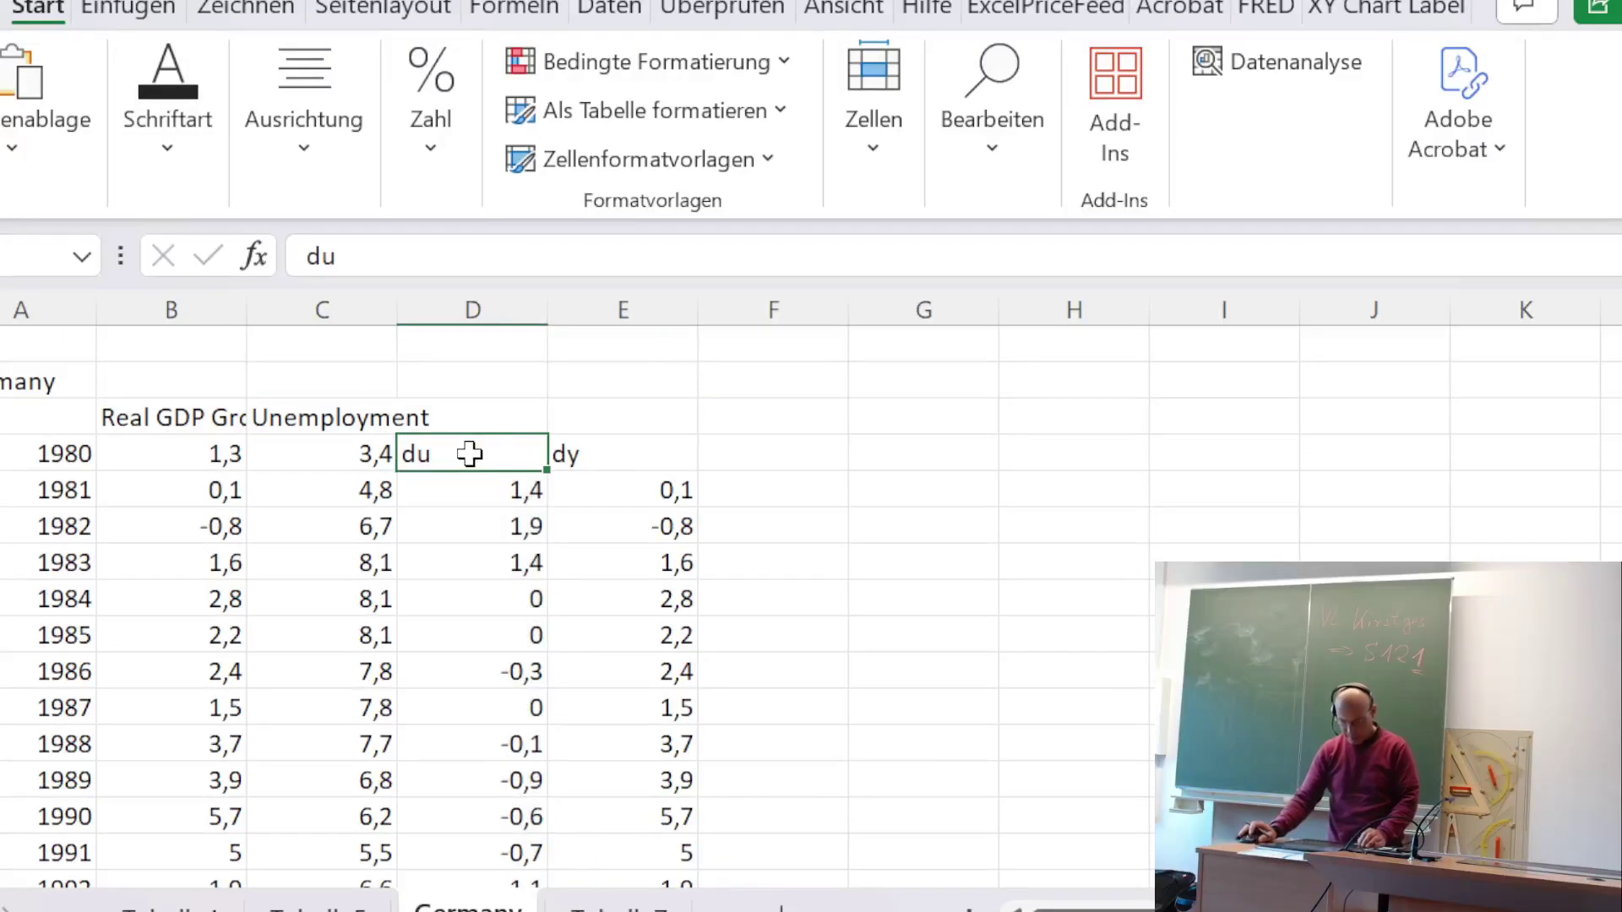
{"action": "key", "text": "shift+Right"}
{"action": "key", "text": "ctrl+shift+Down"}
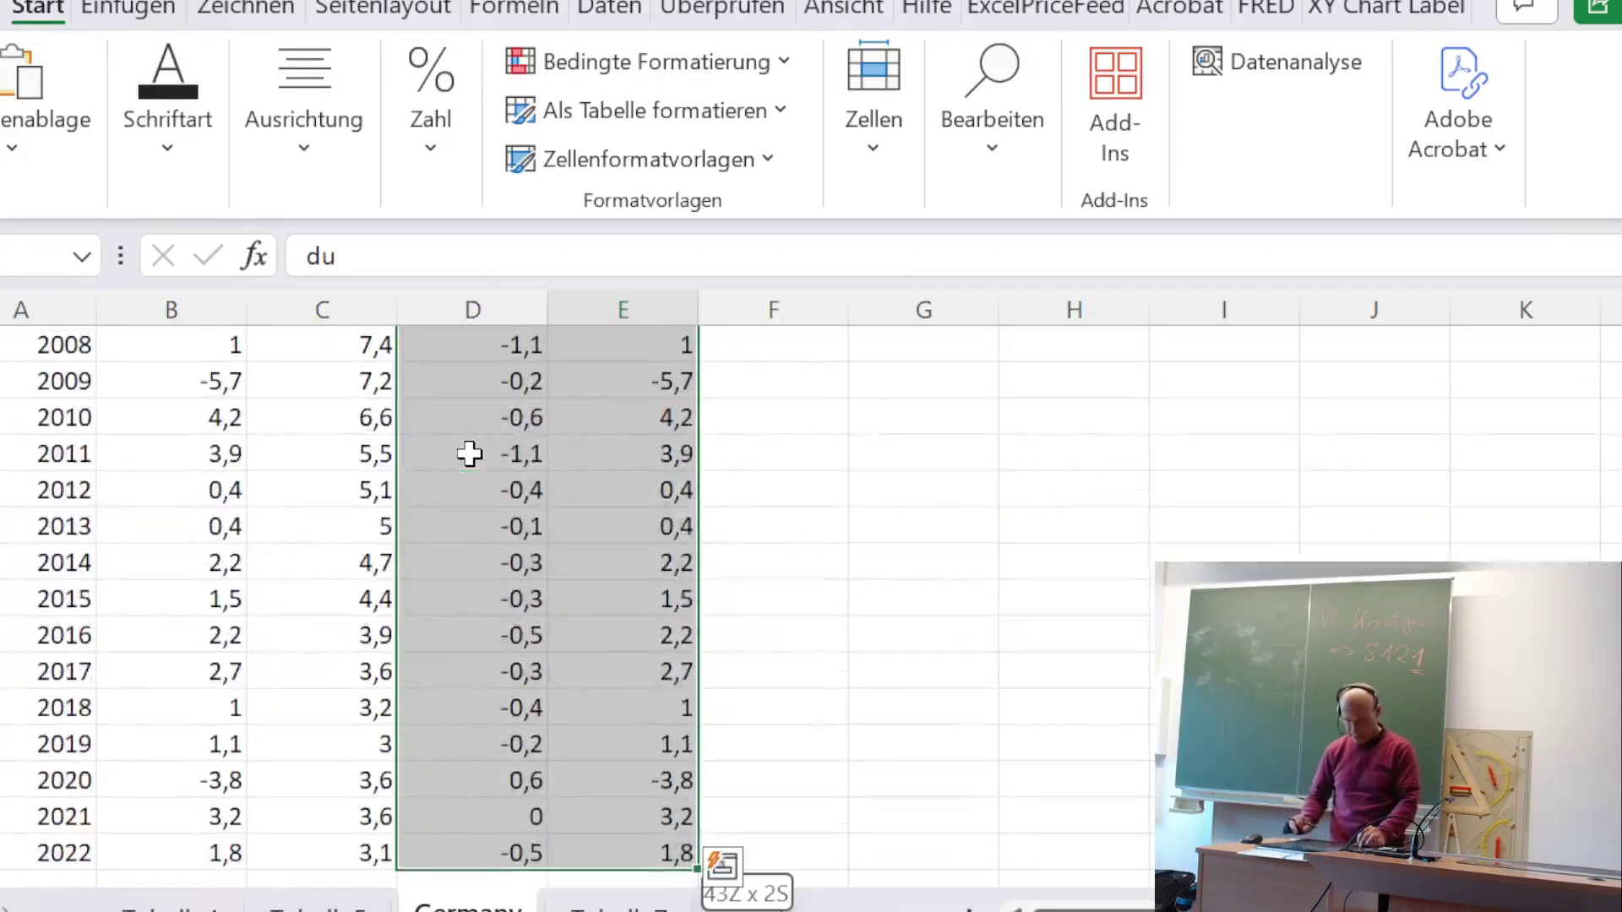
{"action": "left_click", "coordinate": [128, 10]}
{"action": "left_click", "coordinate": [439, 158]}
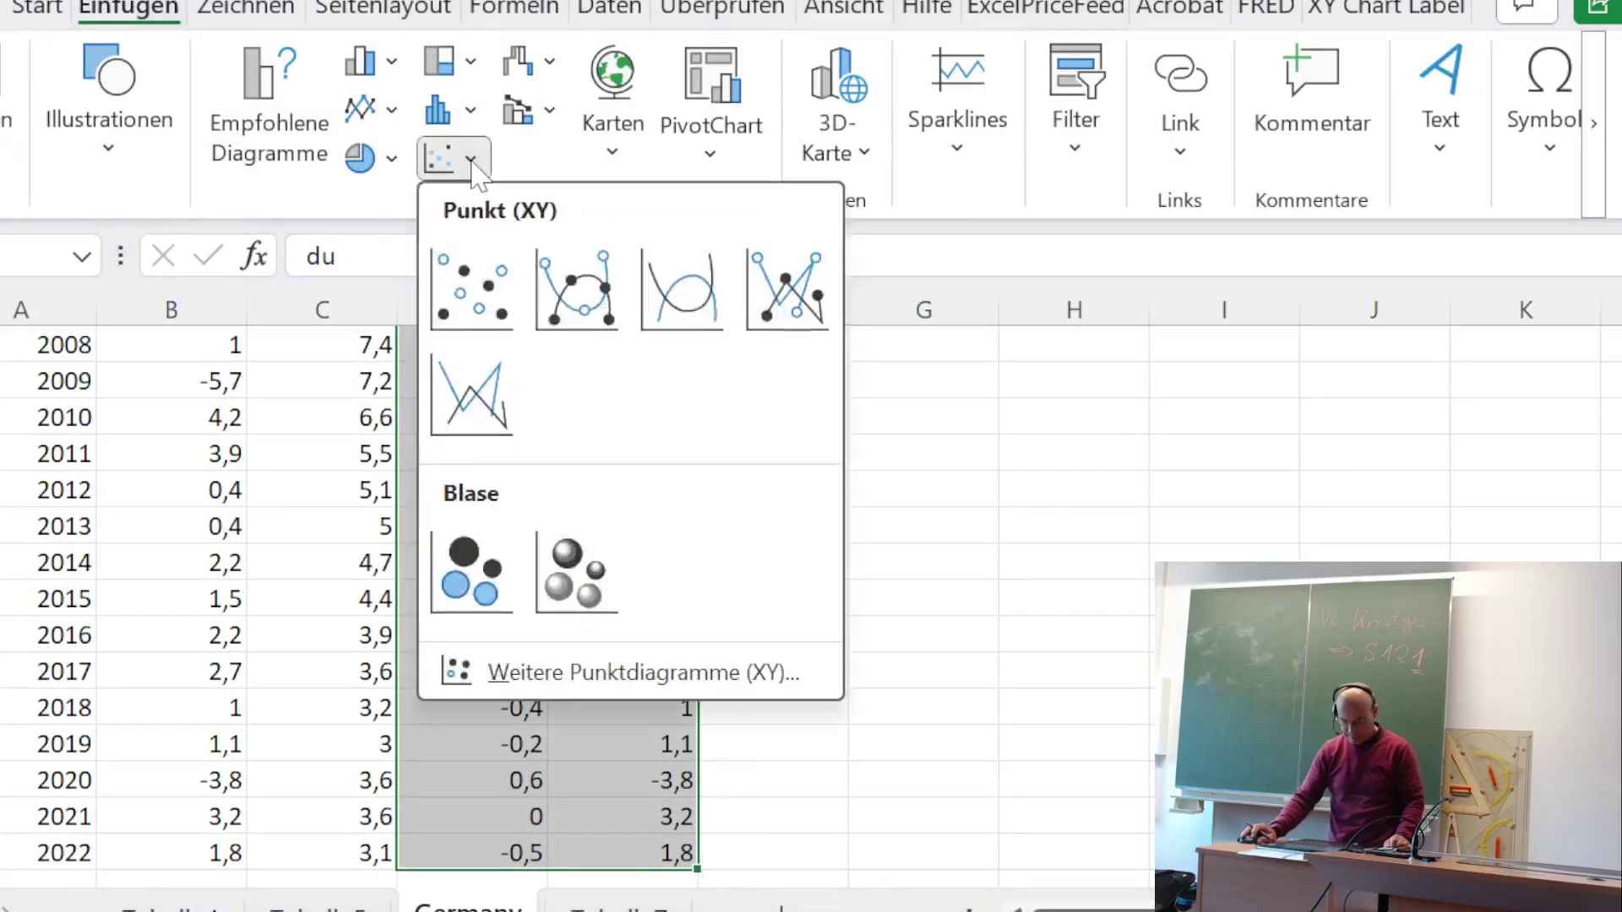
{"action": "left_click", "coordinate": [471, 287]}
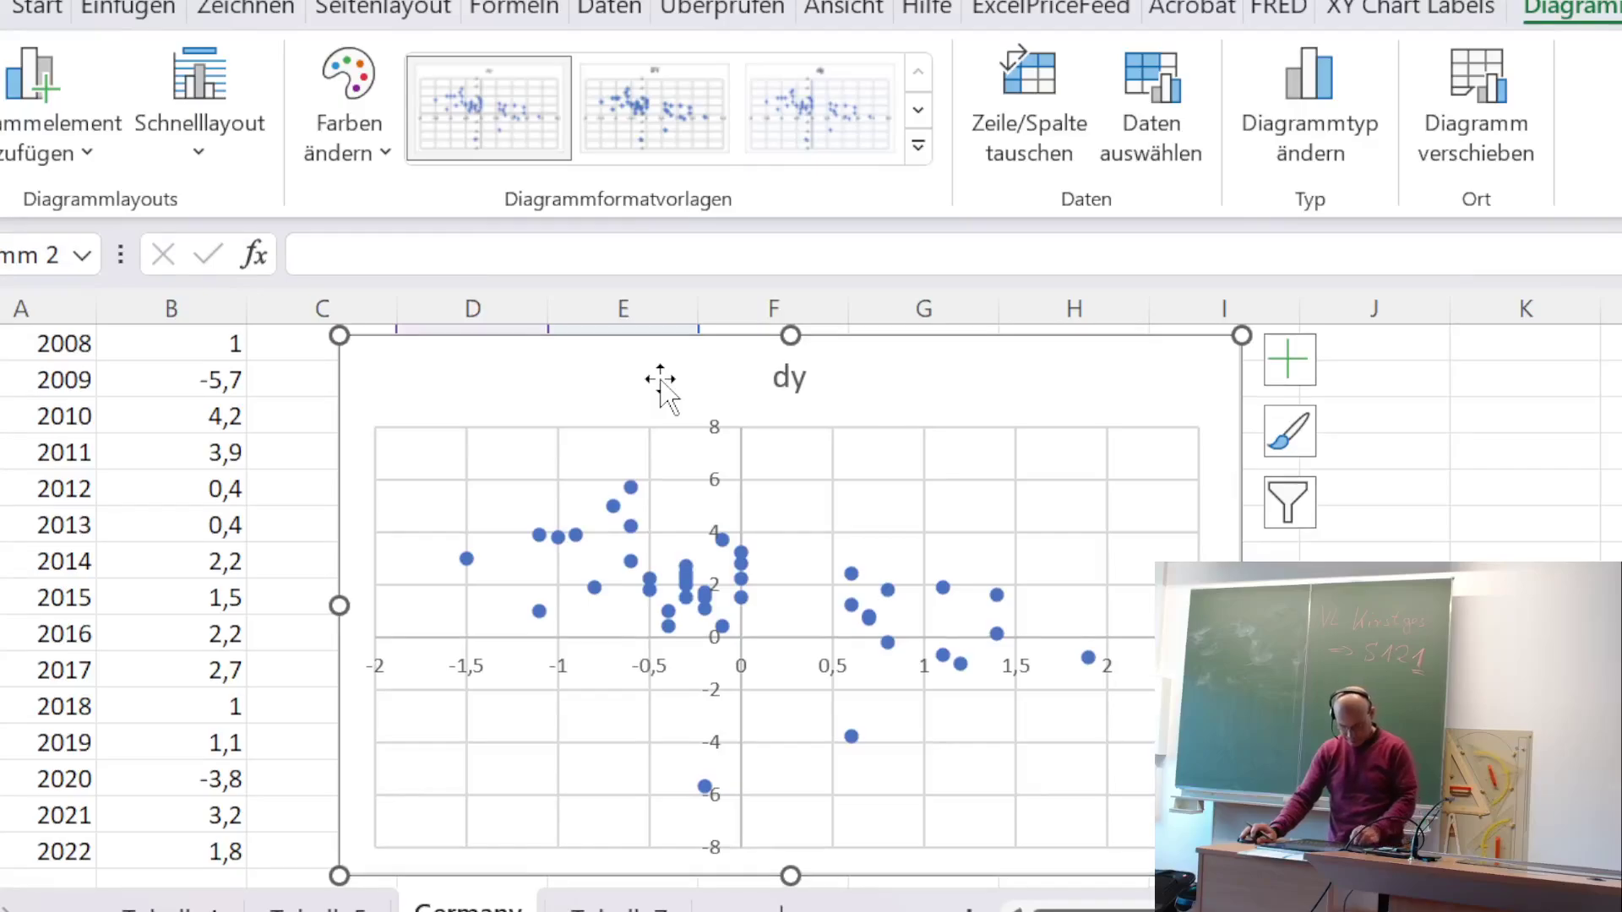
- Move the new scatter chart to the top of the sheet, starting in column D beside the unemployment data
{"action": "key", "text": "Delete"}
{"action": "scroll", "coordinate": [1086, 634], "scroll_direction": "up", "scroll_amount": 10}
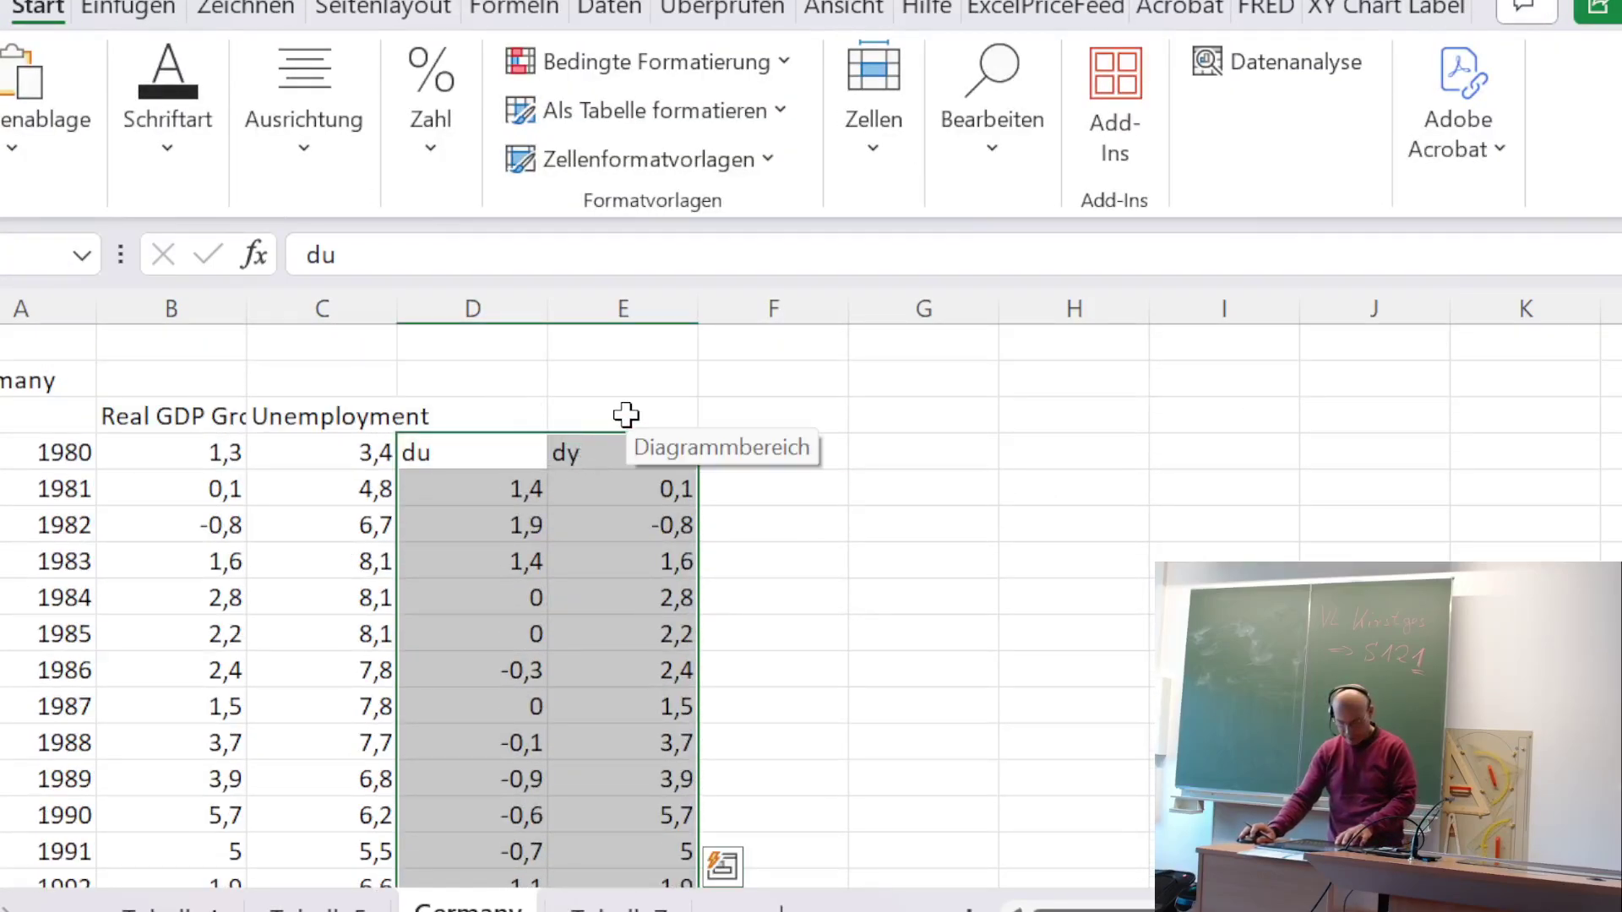
{"action": "left_click", "coordinate": [481, 373]}
{"action": "key", "text": "ctrl+z"}
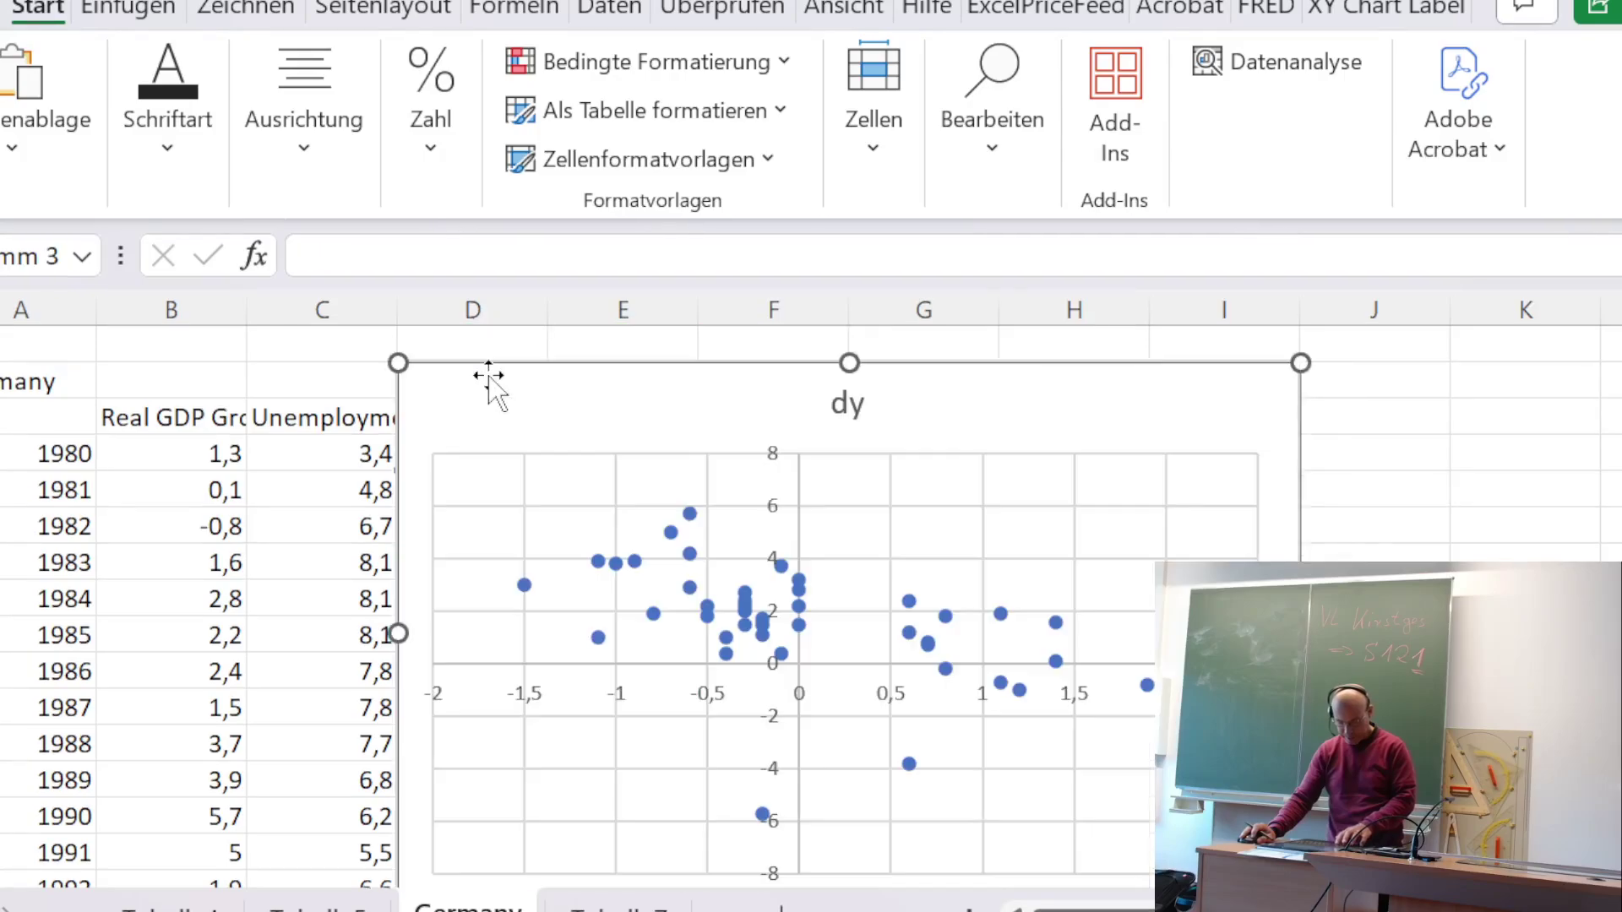
{"action": "scroll", "coordinate": [772, 632], "scroll_direction": "down", "scroll_amount": 1}
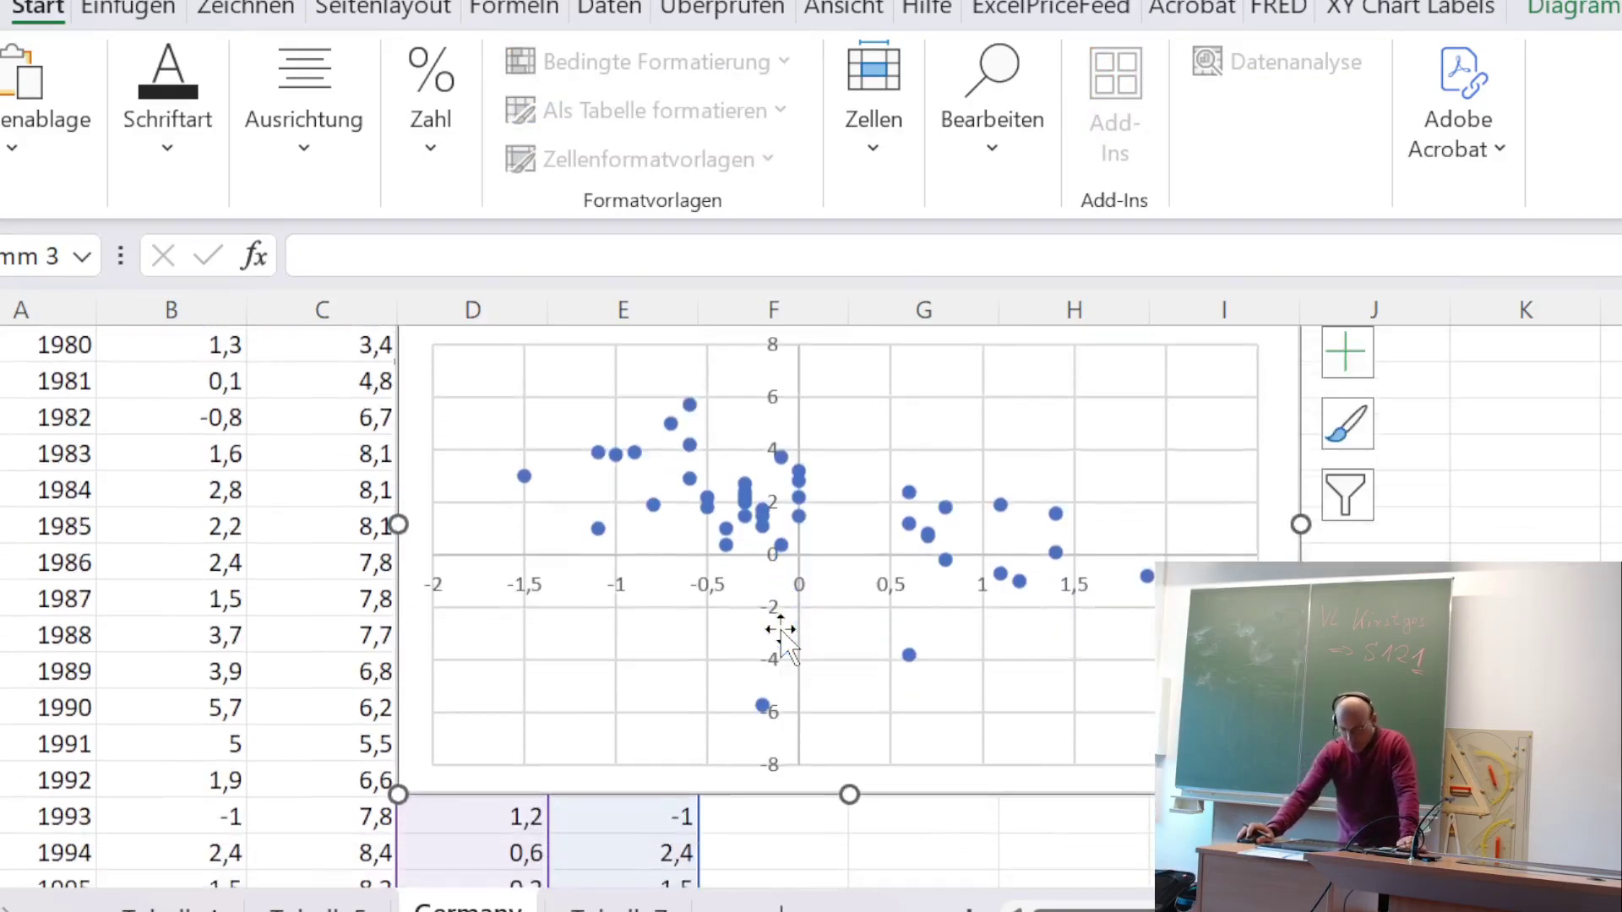
{"action": "scroll", "coordinate": [772, 632], "scroll_direction": "up", "scroll_amount": 1}
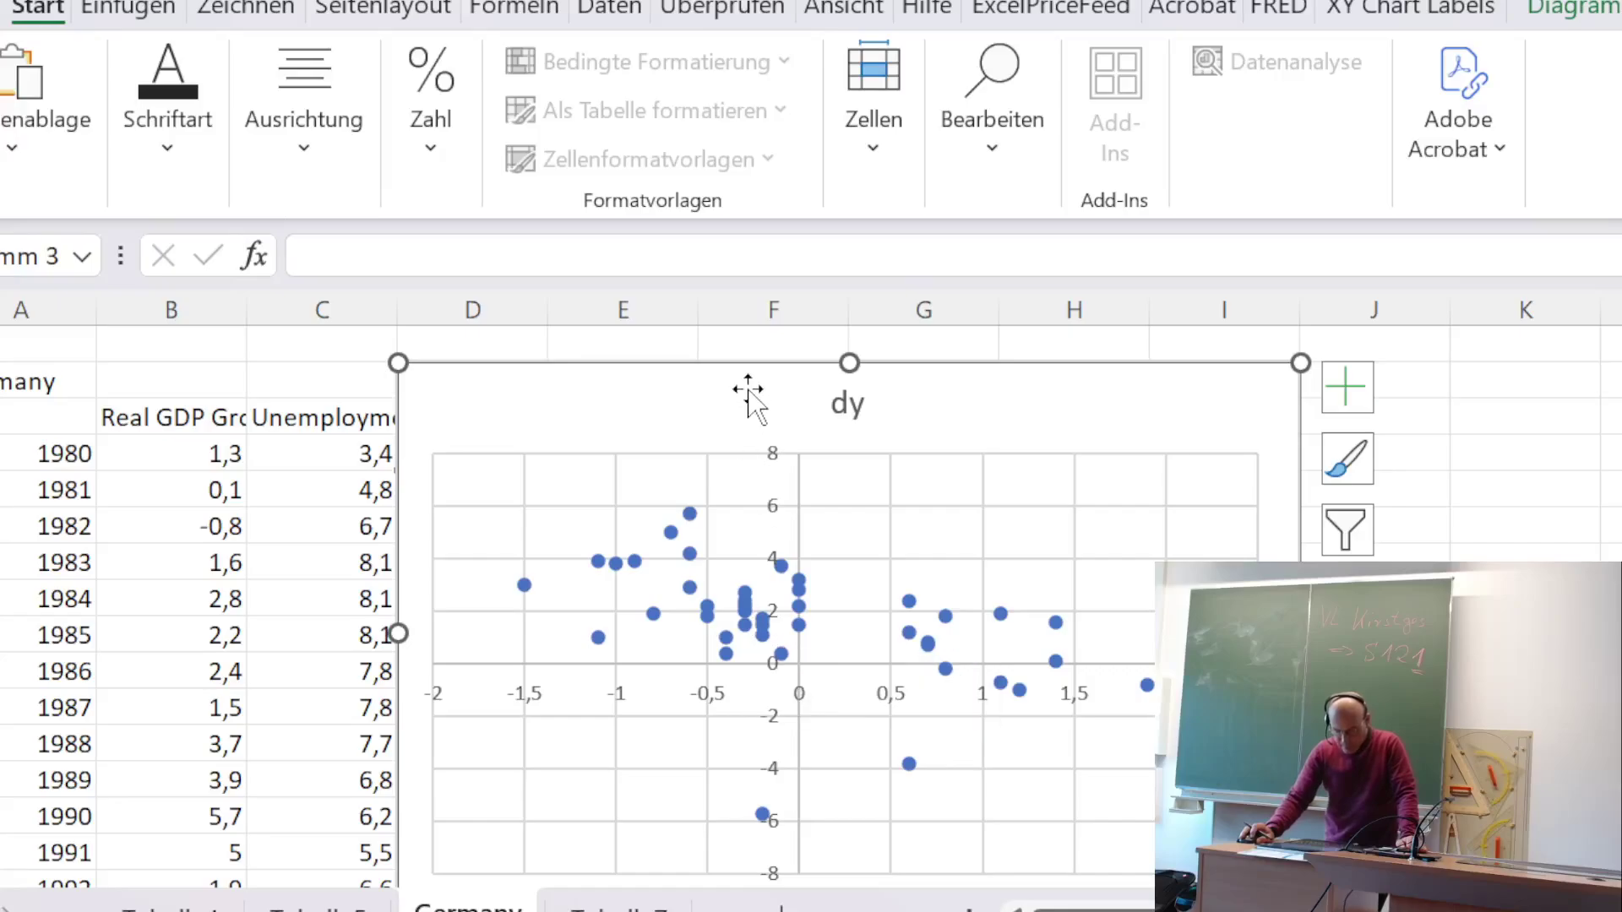
{"action": "left_click_drag", "start_coordinate": [681, 395], "coordinate": [710, 368]}
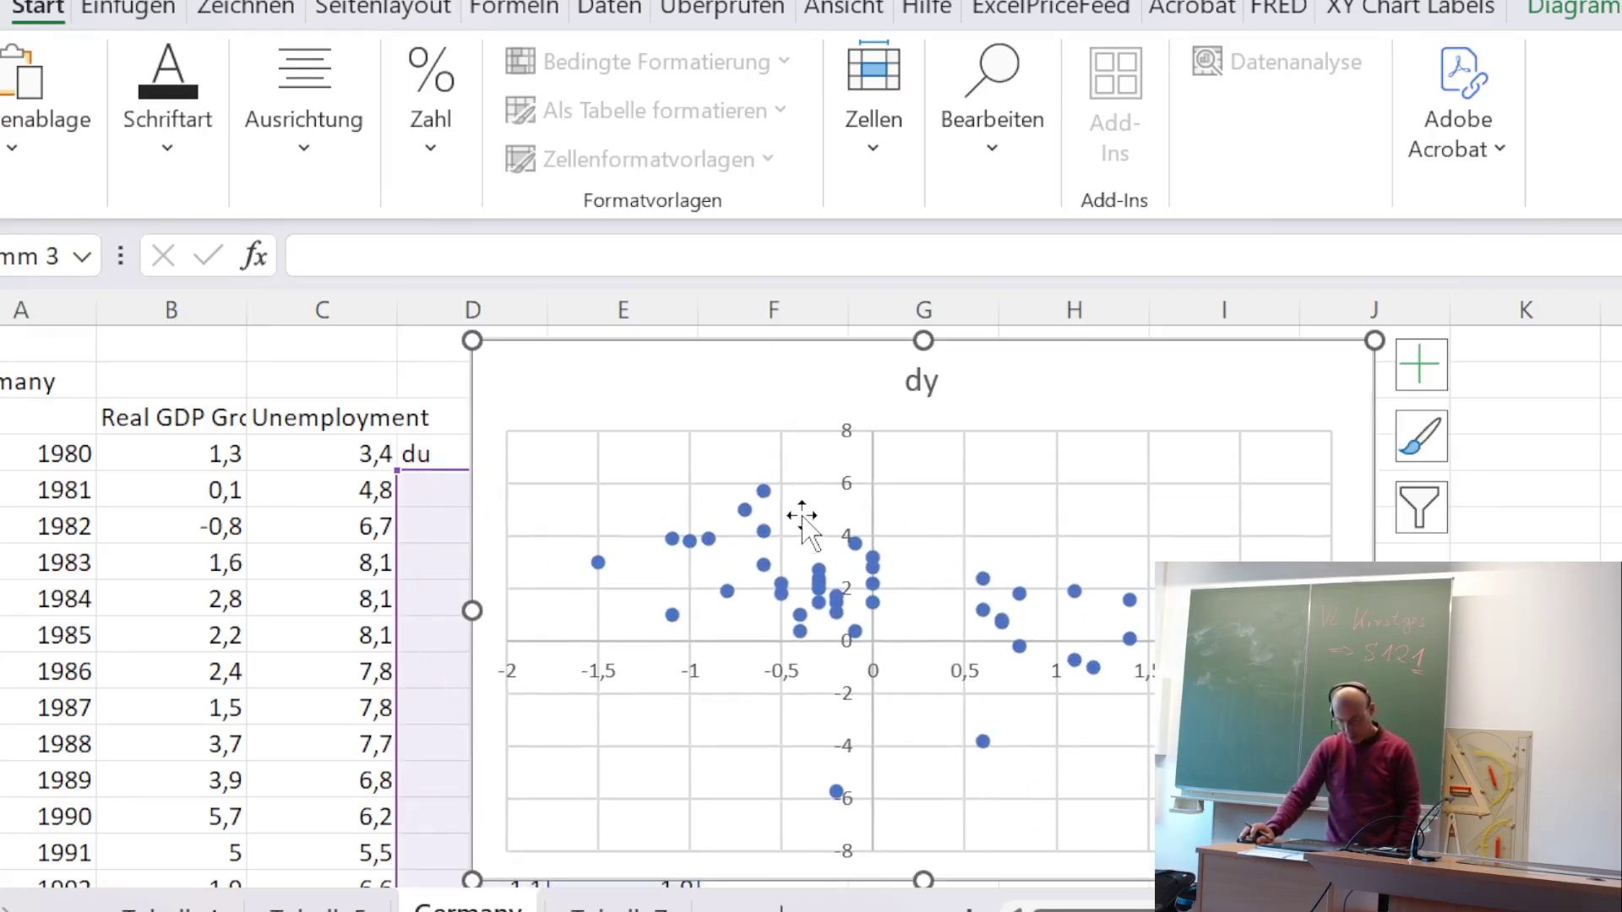
- Check the name and the X and Y value ranges of the dy series in the chart's data source settings, then close them without changes
{"action": "left_click", "coordinate": [816, 573]}
{"action": "right_click", "coordinate": [816, 573]}
{"action": "left_click", "coordinate": [832, 779]}
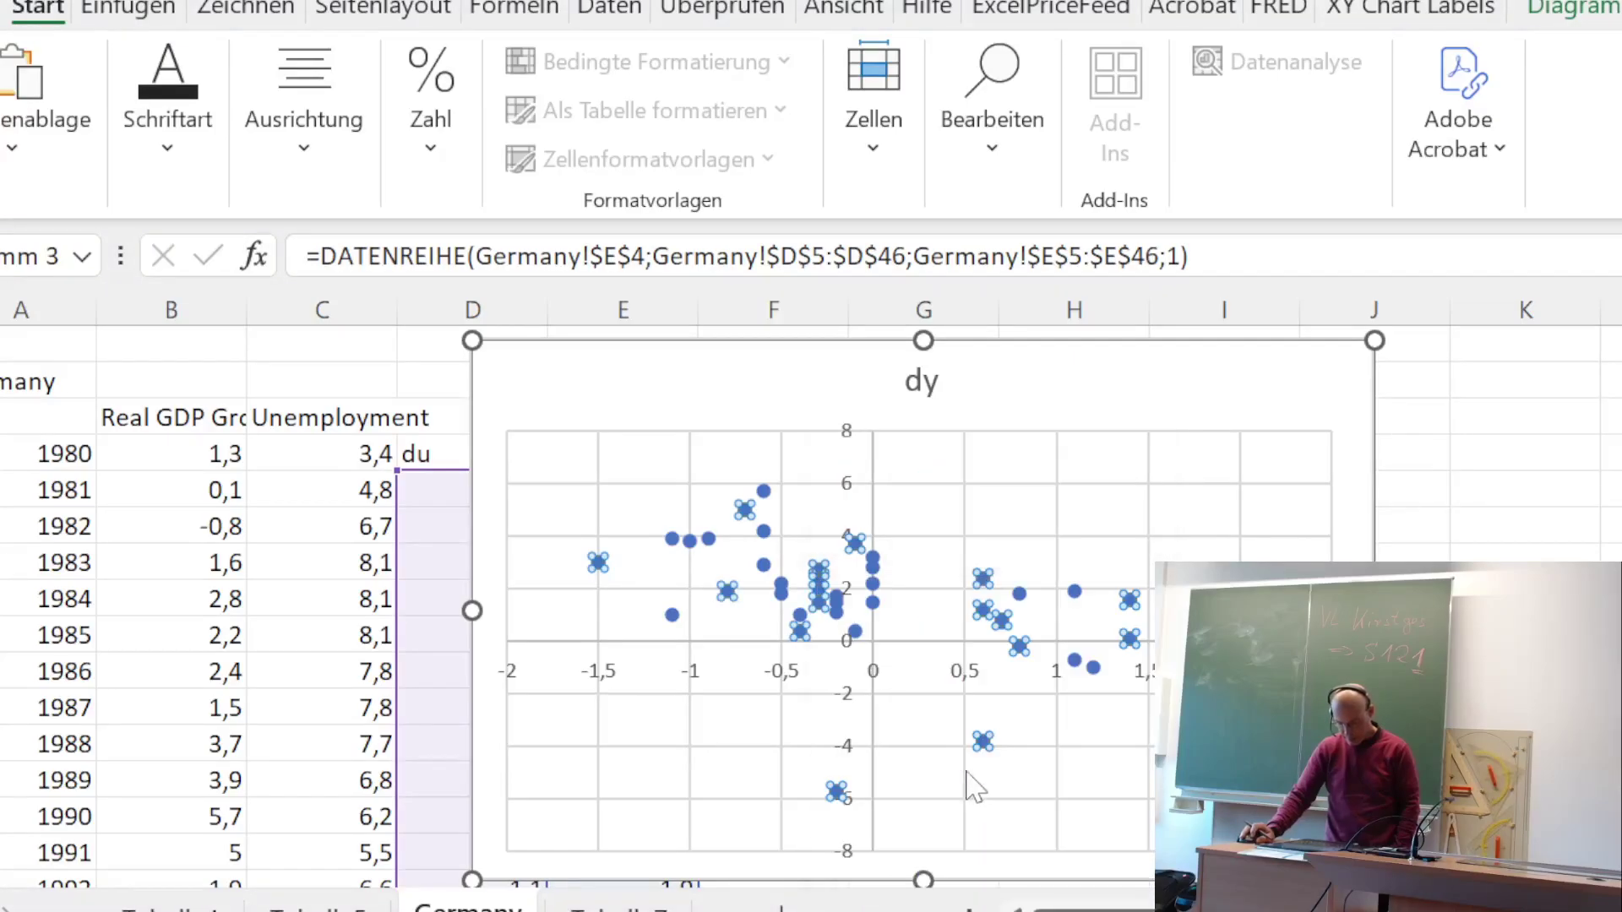
{"action": "left_click", "coordinate": [400, 402]}
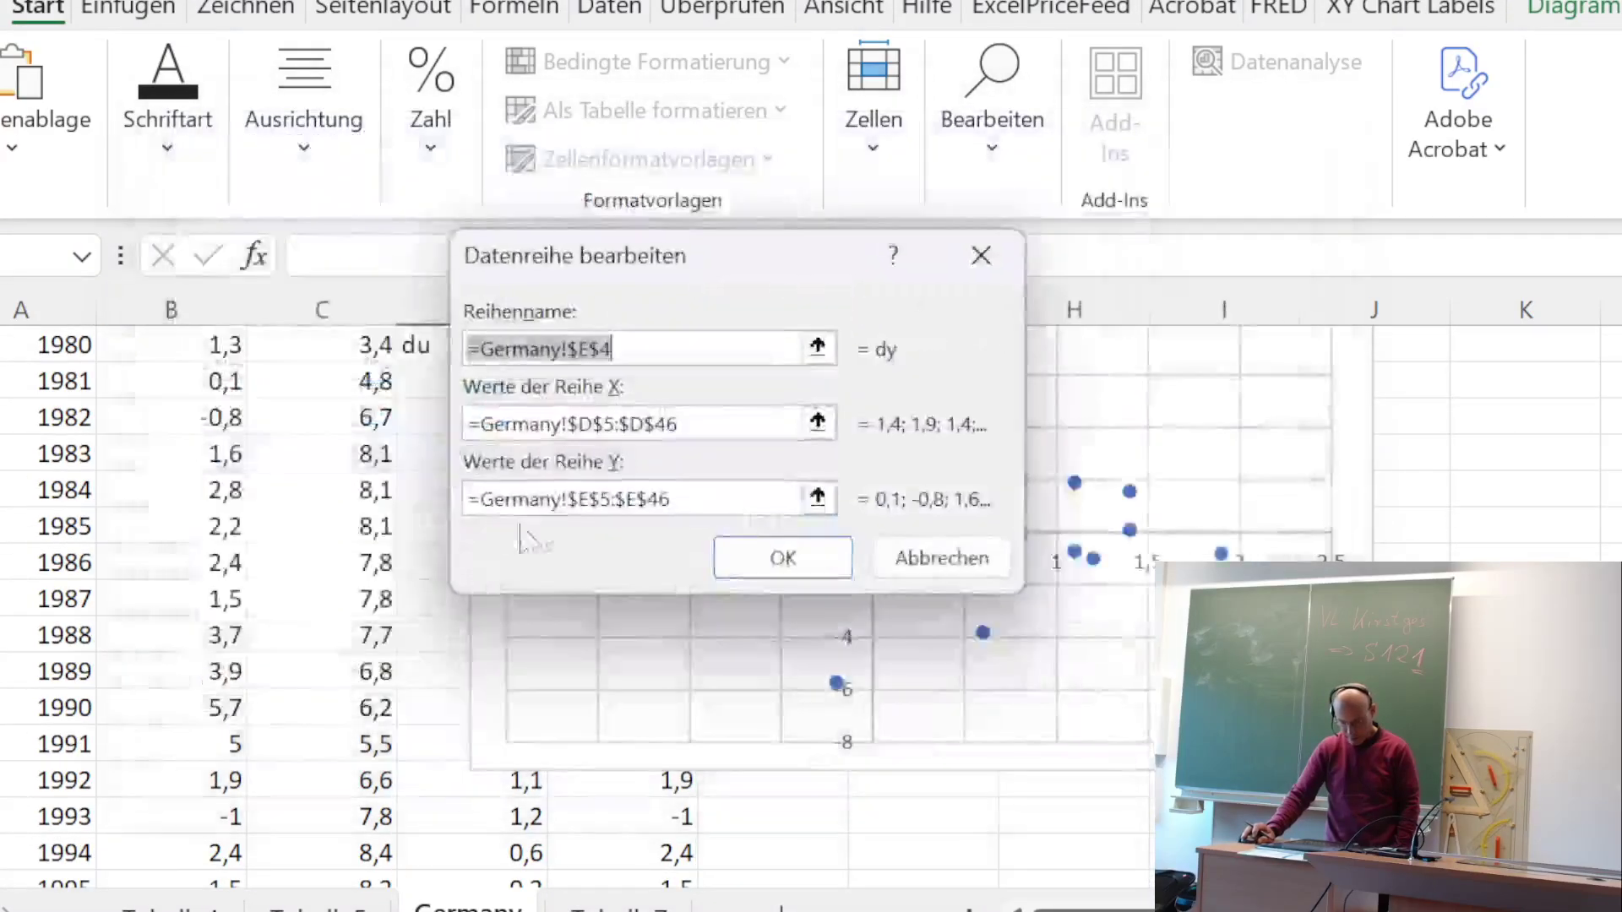
{"action": "left_click", "coordinate": [603, 424]}
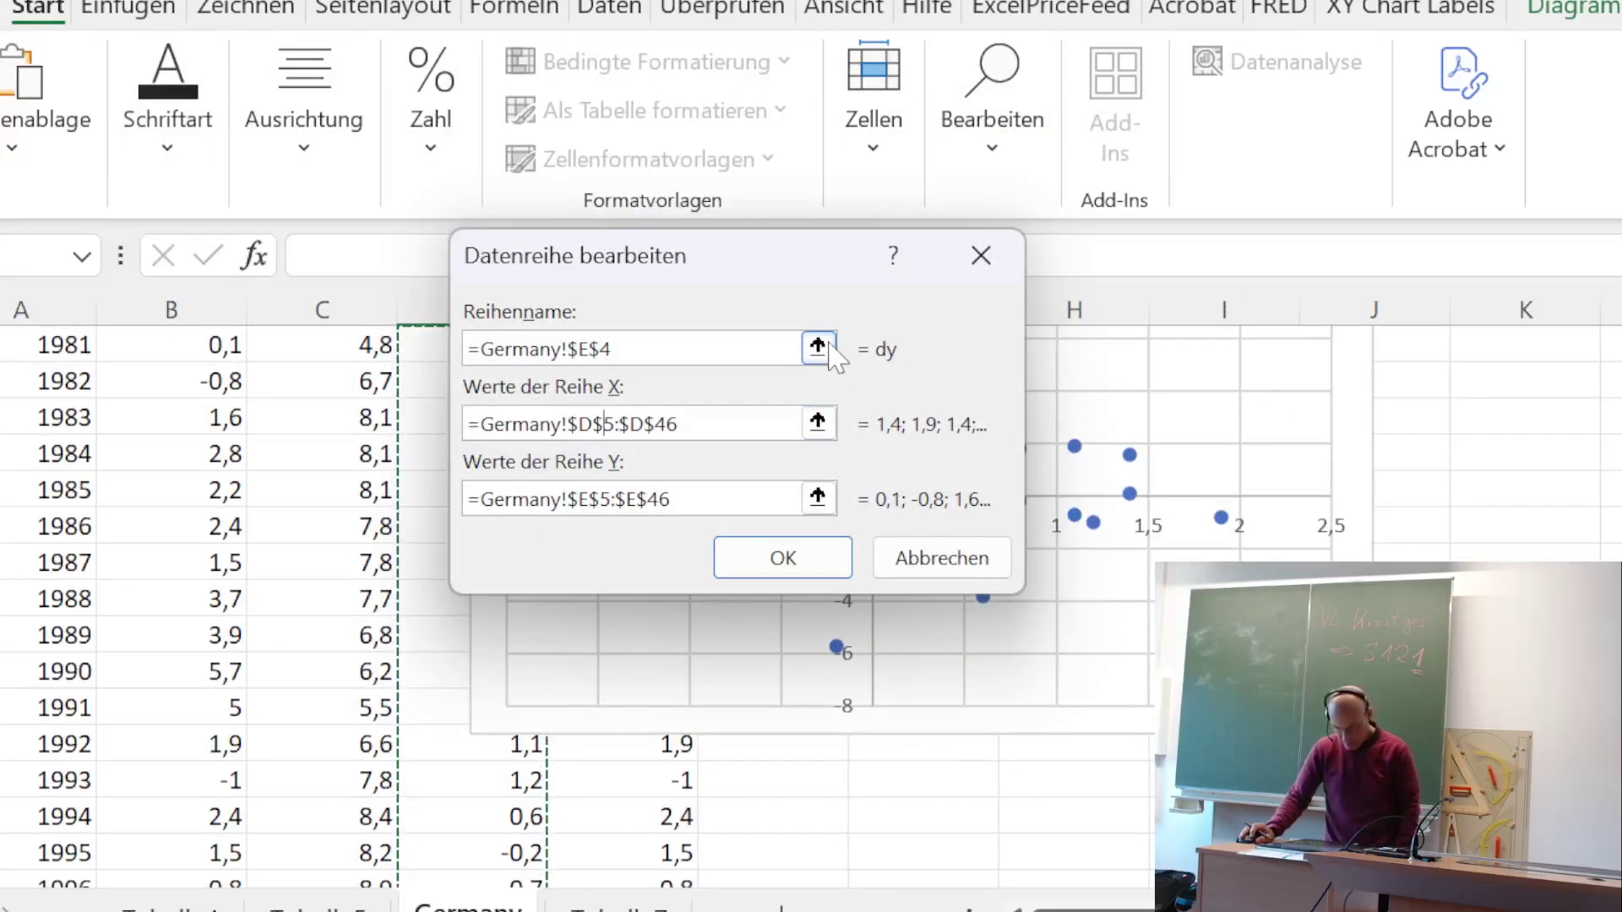
{"action": "key", "text": "Tab"}
{"action": "key", "text": "Tab"}
{"action": "key", "text": "Tab"}
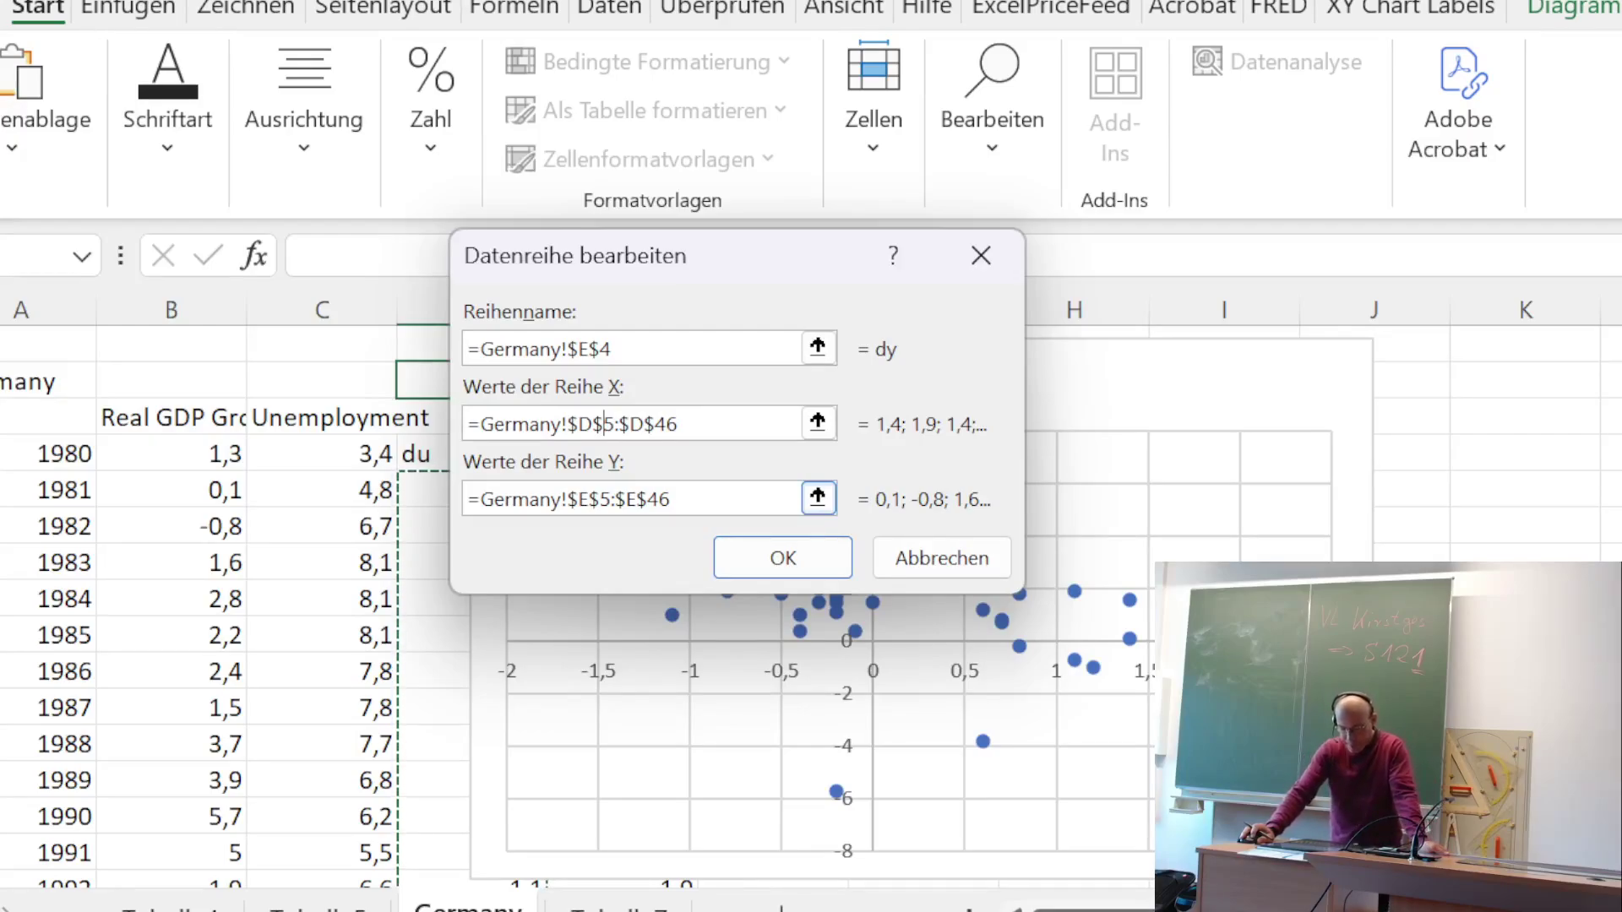
{"action": "left_click", "coordinate": [815, 566]}
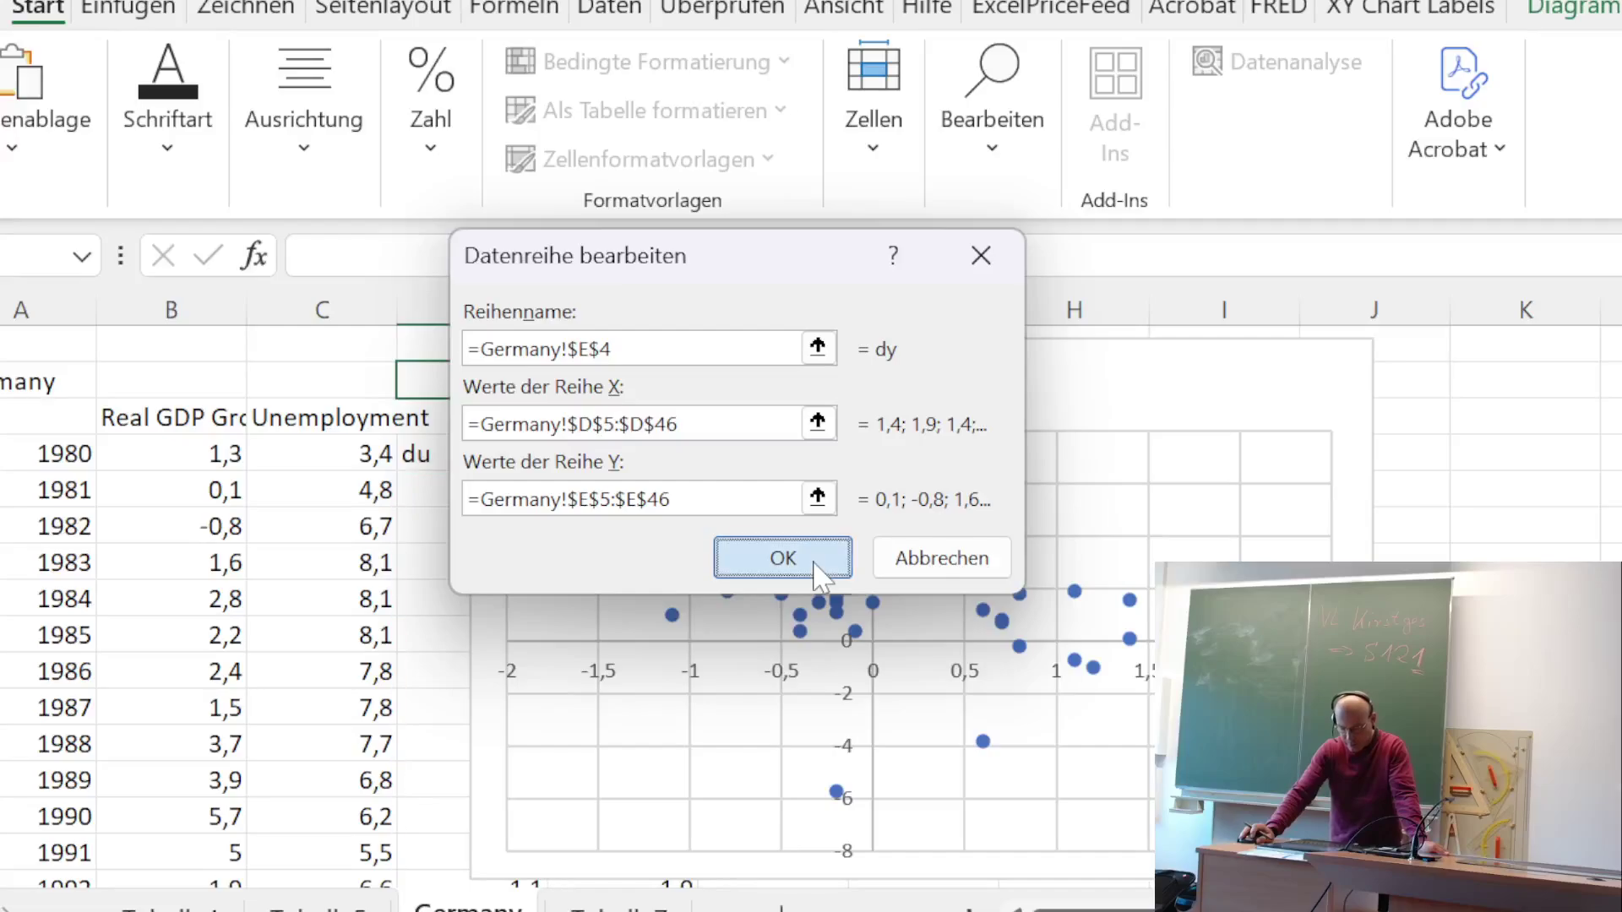
{"action": "left_click", "coordinate": [1115, 678]}
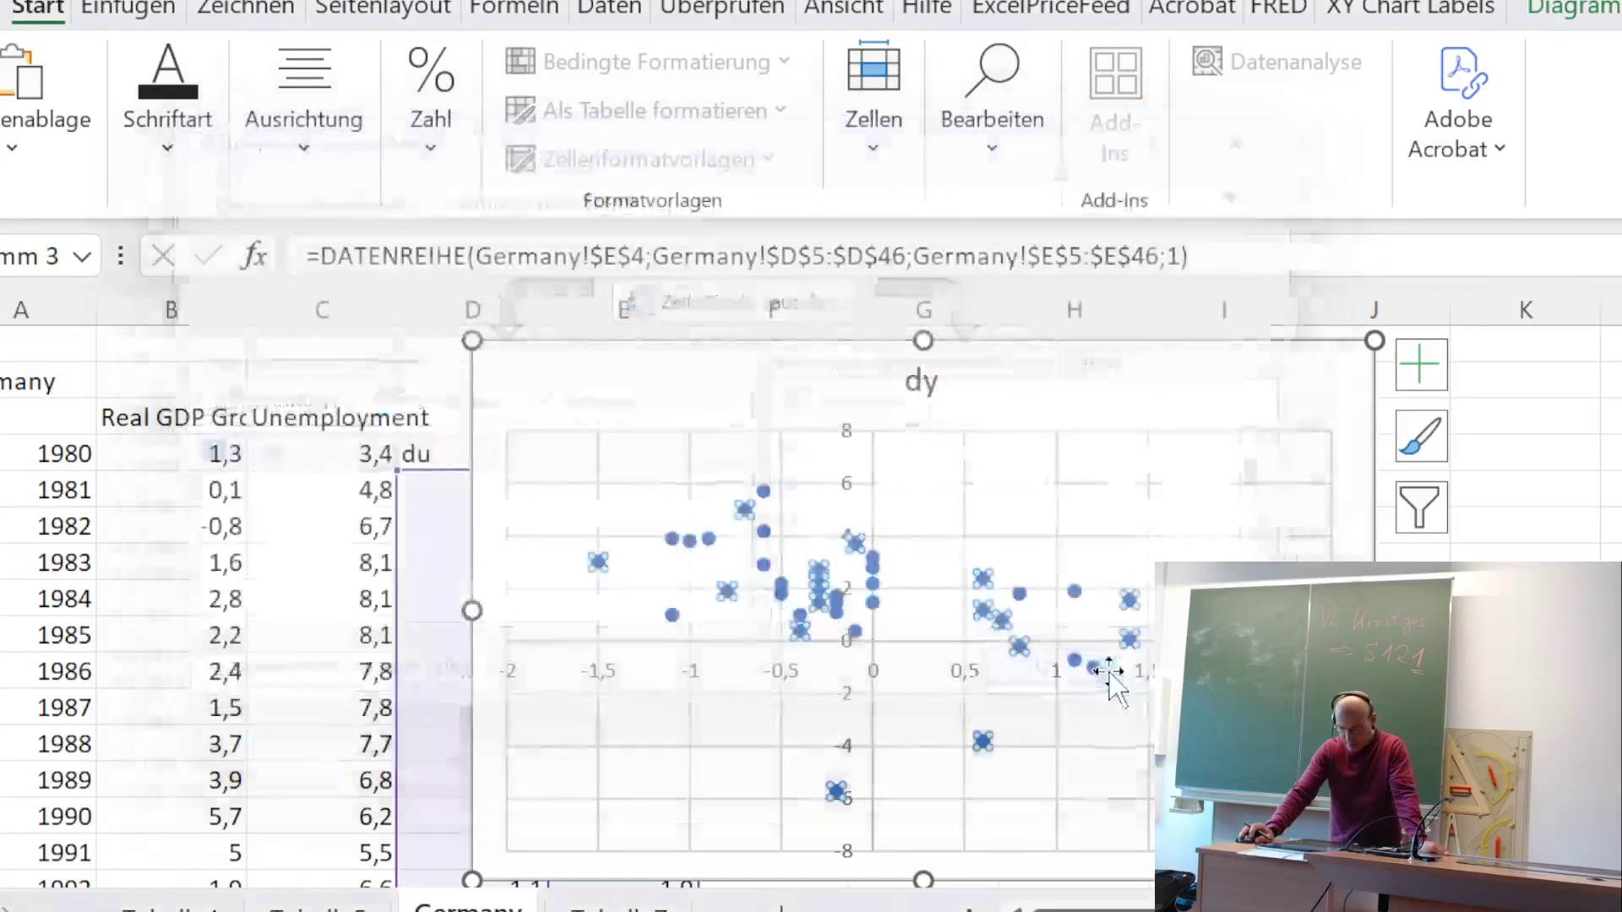
- Add axis titles to the scatter chart, naming the vertical axis dy and the horizontal axis du
{"action": "left_click", "coordinate": [1426, 365]}
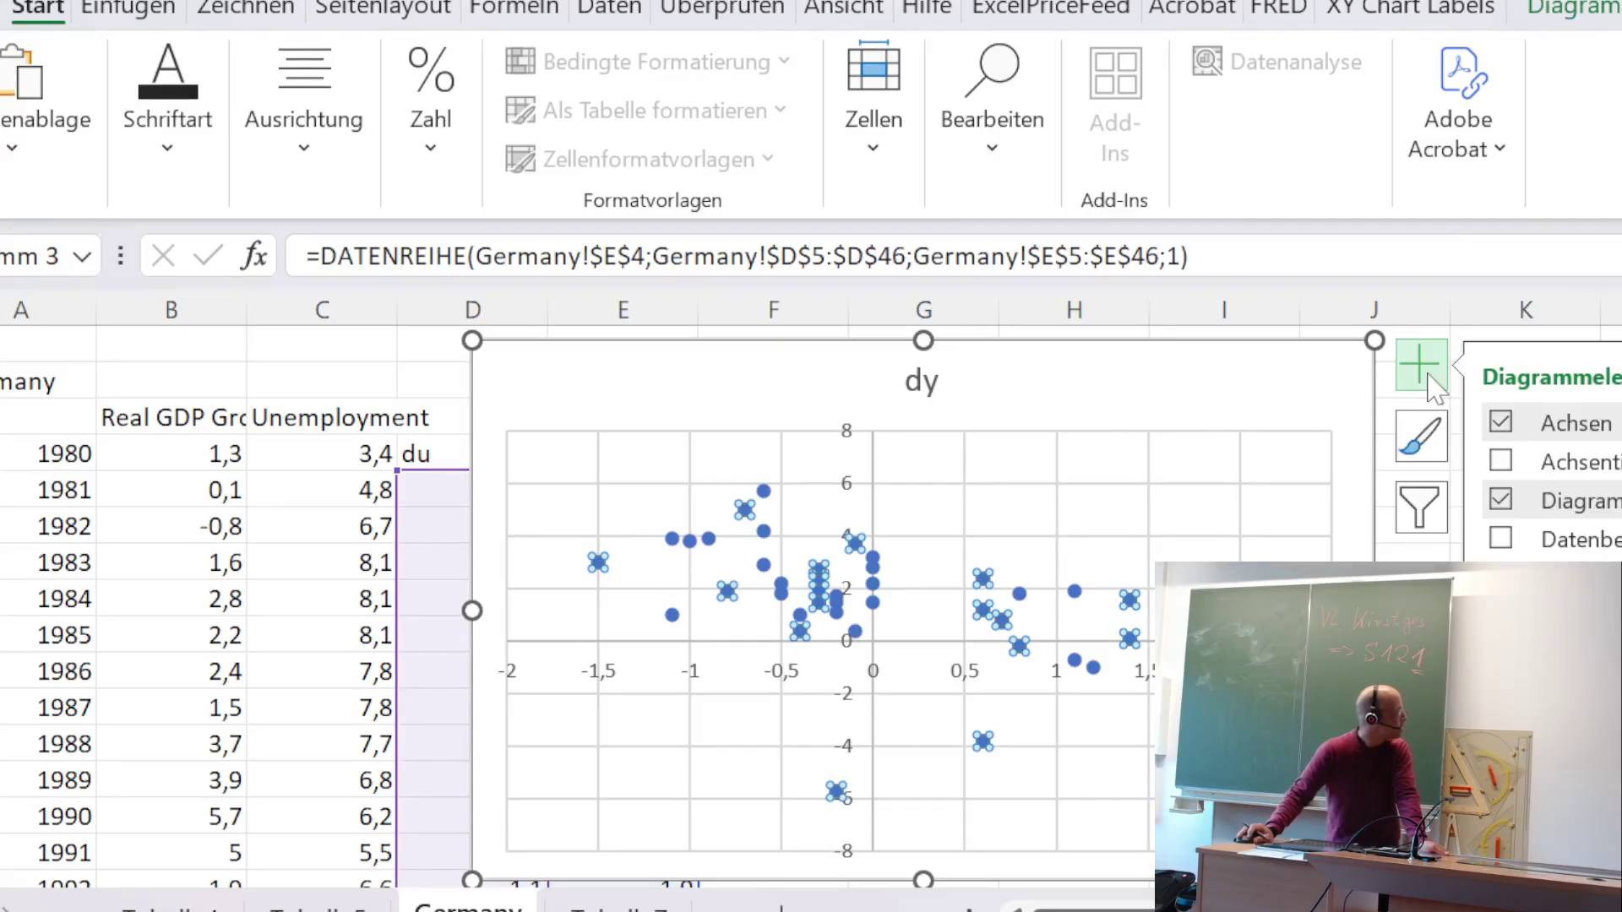
{"action": "left_click", "coordinate": [1510, 463]}
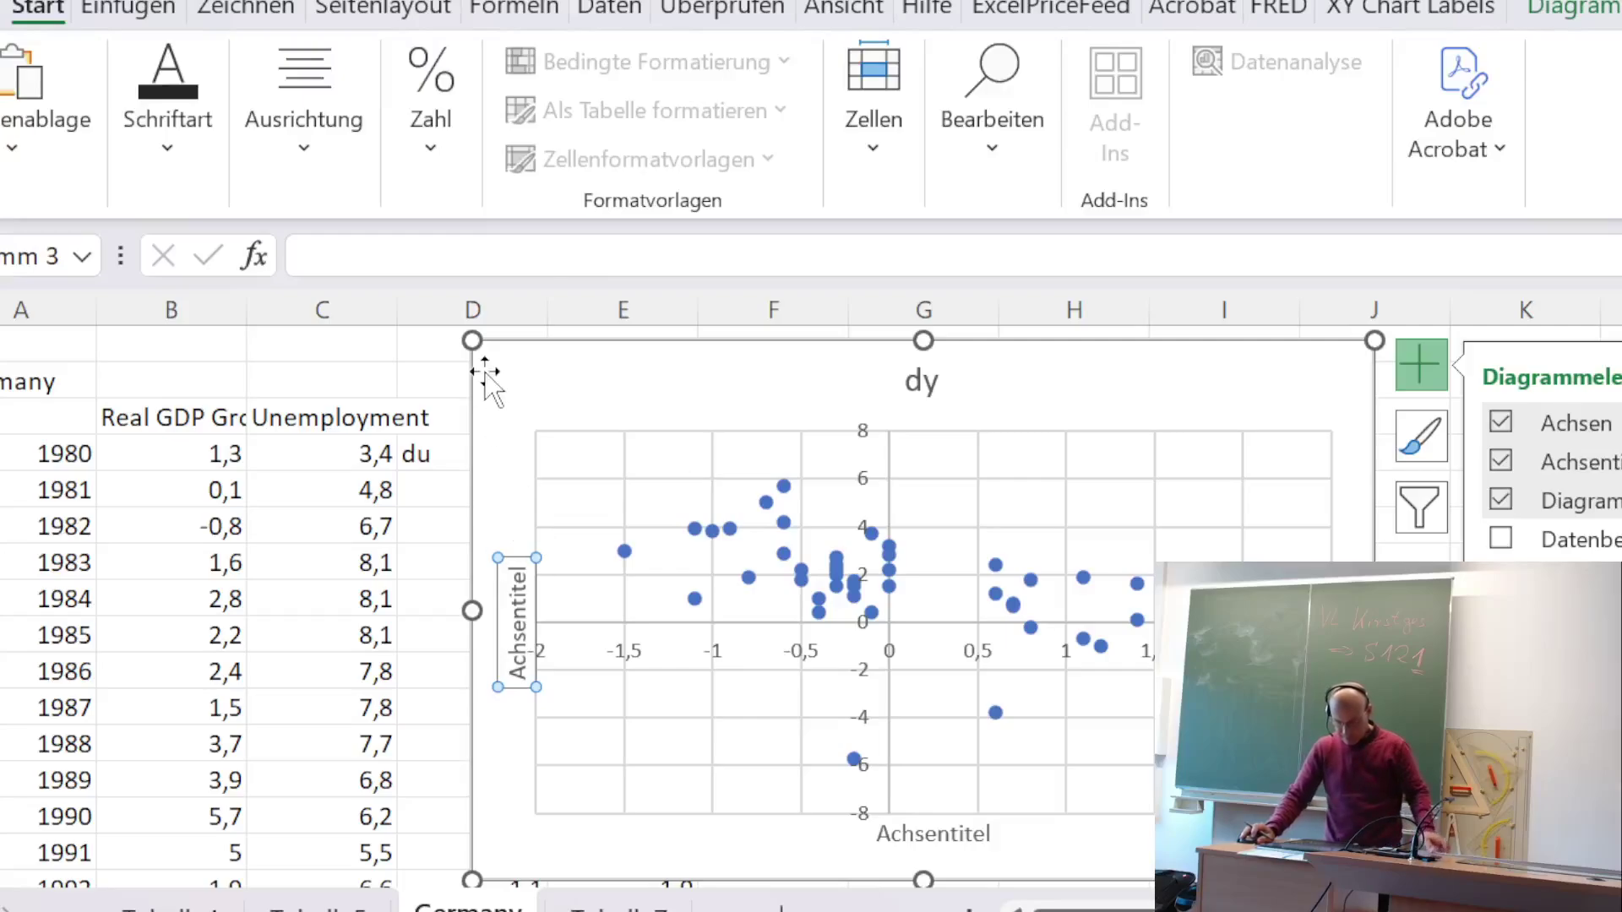
{"action": "left_click", "coordinate": [397, 256]}
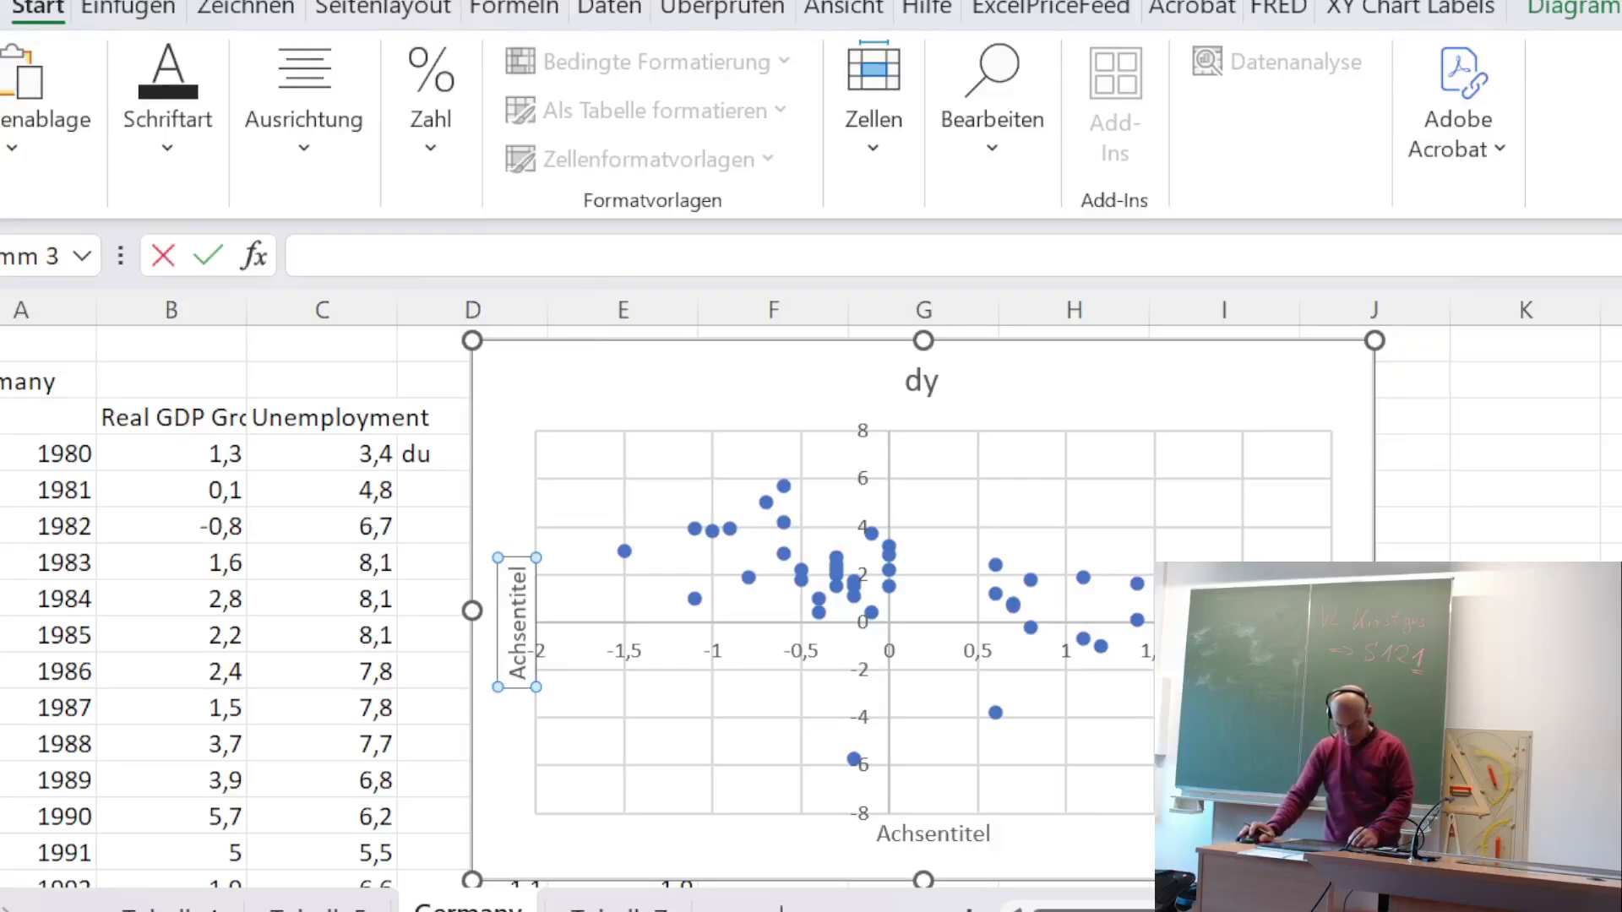
{"action": "key", "text": "Return"}
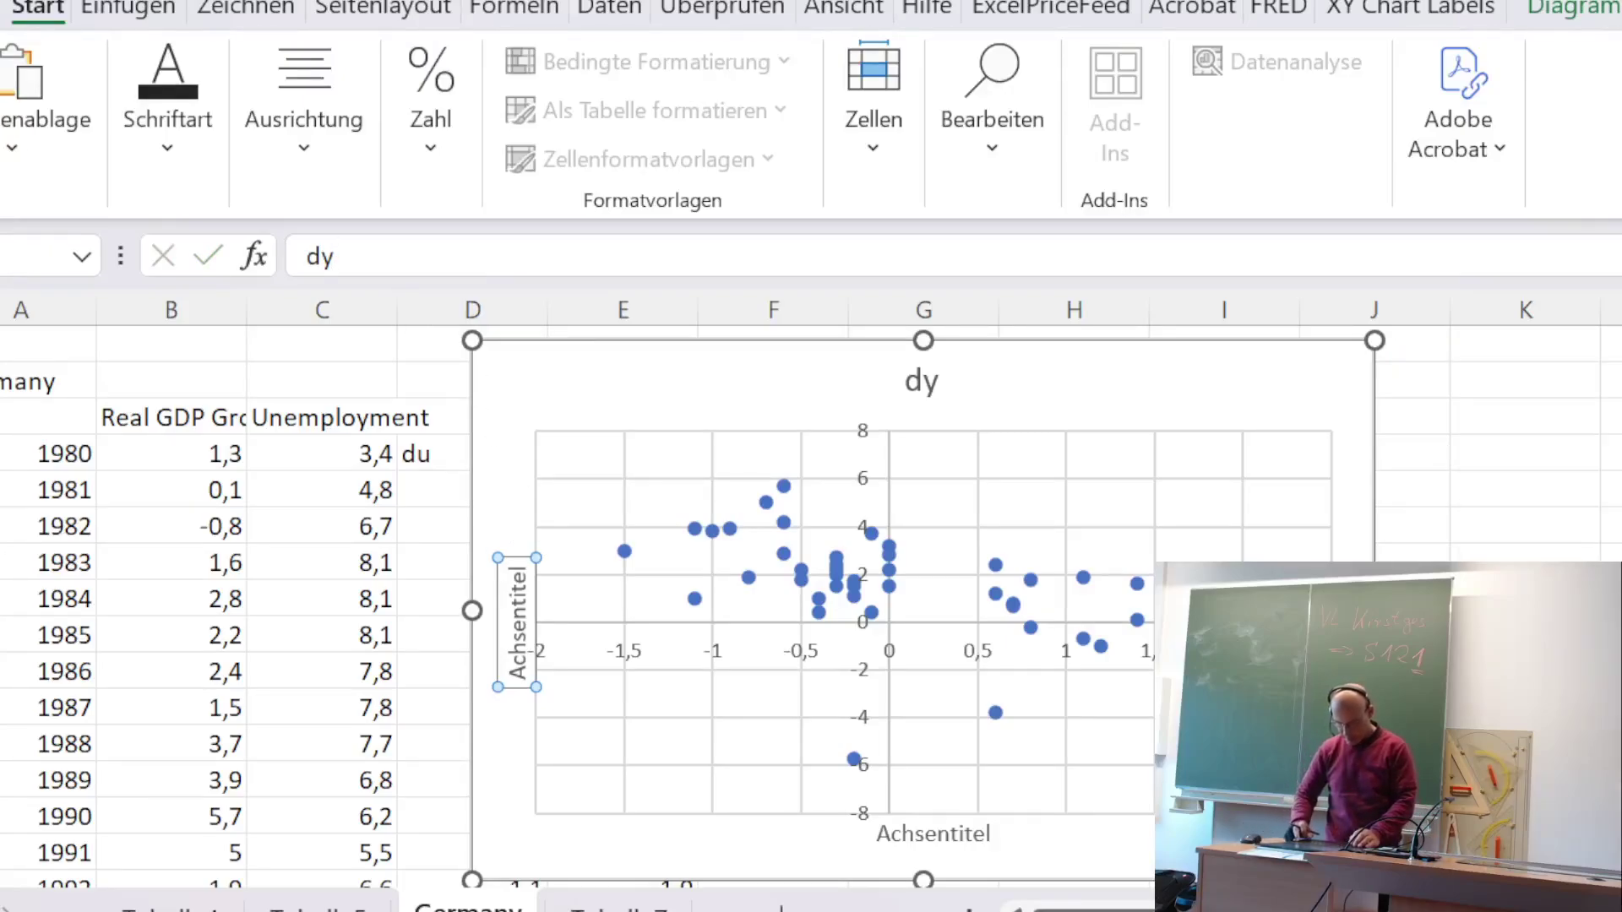
{"action": "left_click", "coordinate": [934, 834]}
{"action": "type", "text": "d"}
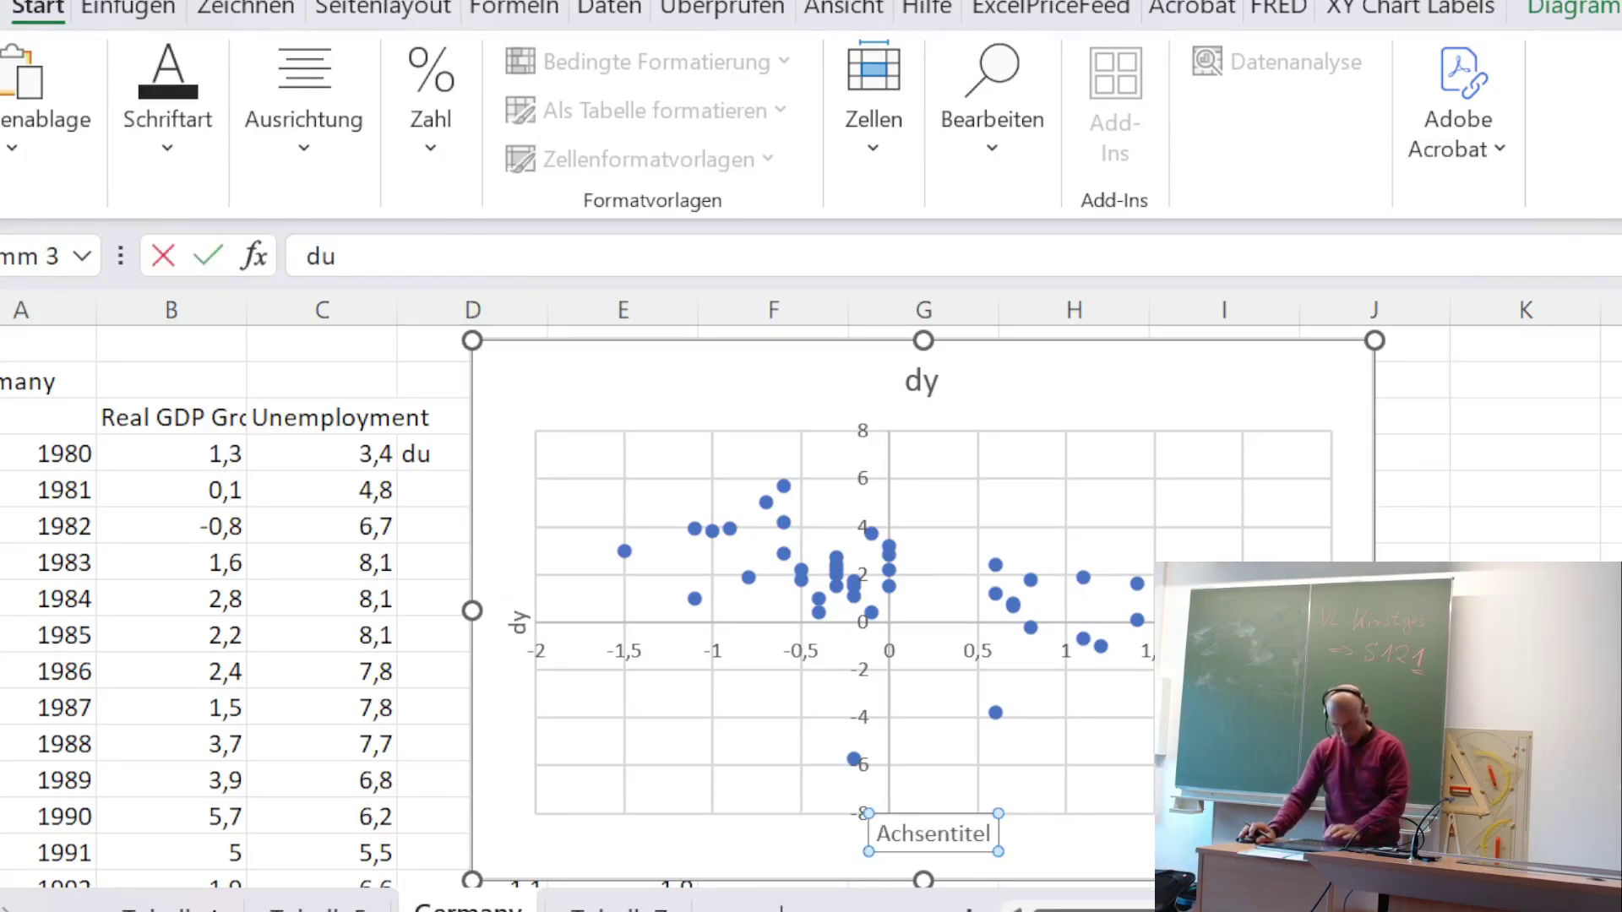
{"action": "type", "text": "u"}
{"action": "key", "text": "Return"}
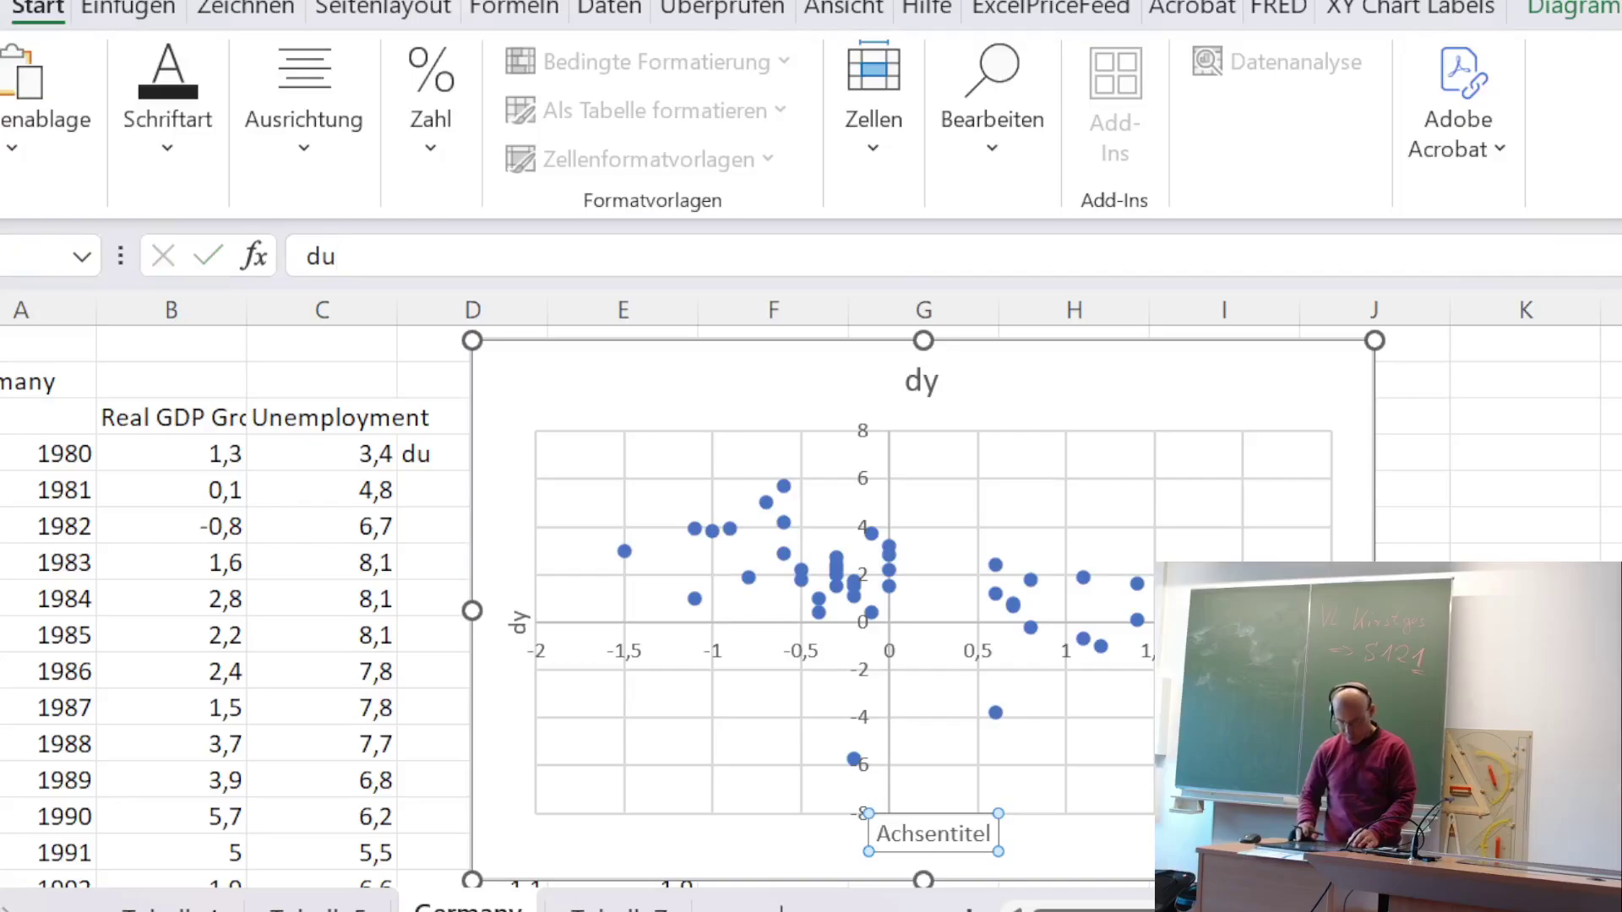
- Switch to the PowerPoint slide on estimating Okun's Law, highlight the regression equation in item 4, and return to the Excel chart
{"action": "key", "text": "alt+Tab"}
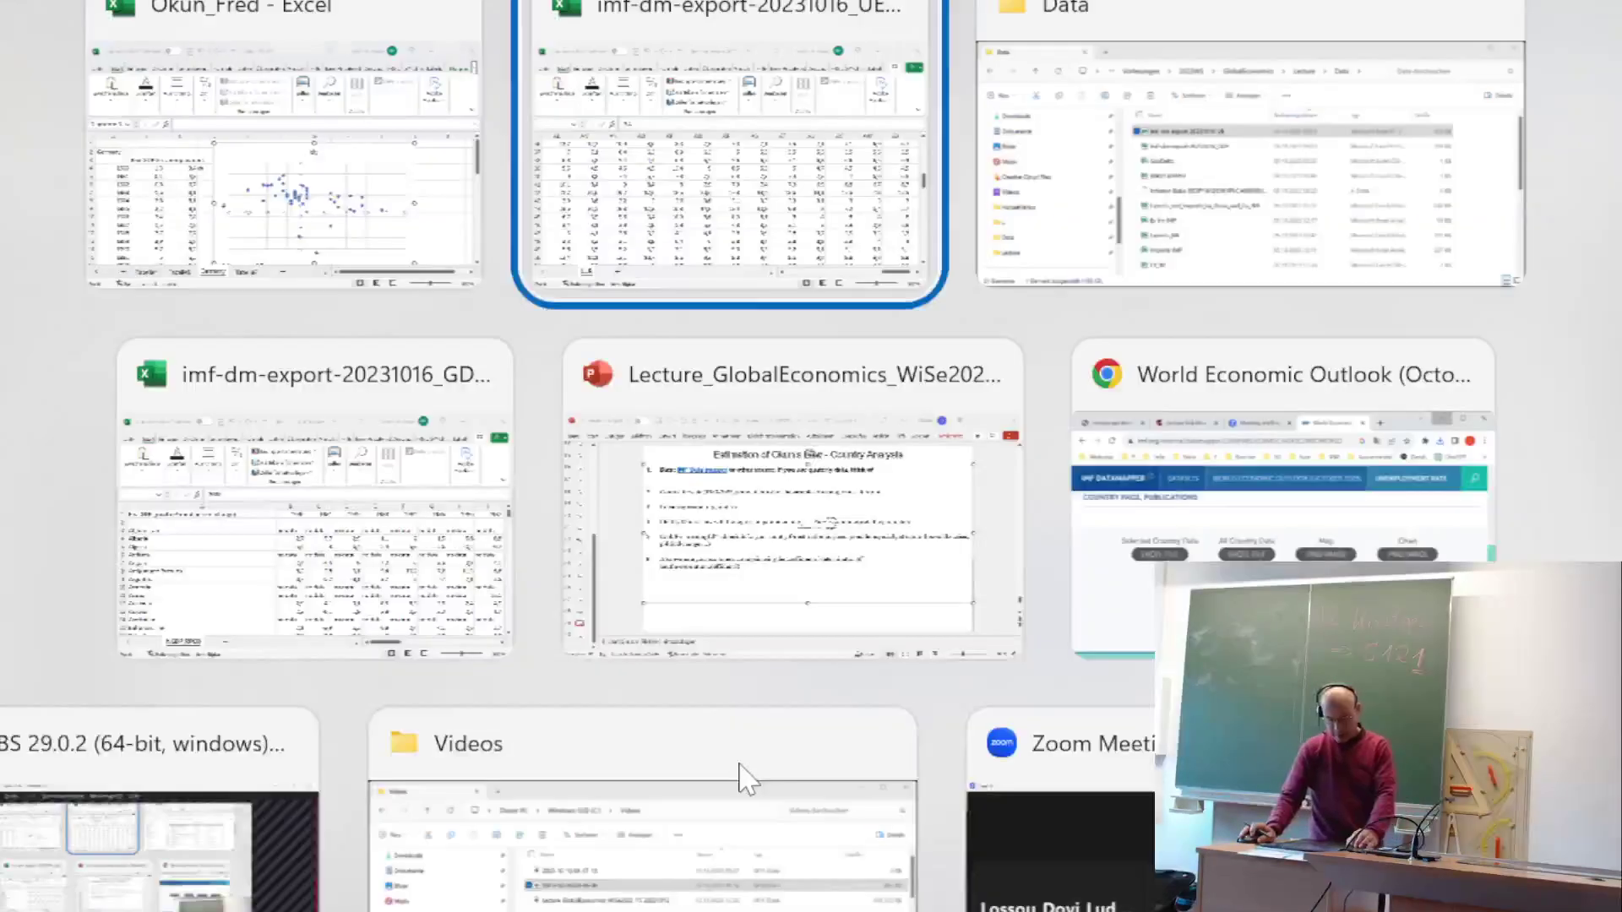
{"action": "key", "text": "Tab"}
{"action": "key", "text": "Tab"}
{"action": "key", "text": "Tab"}
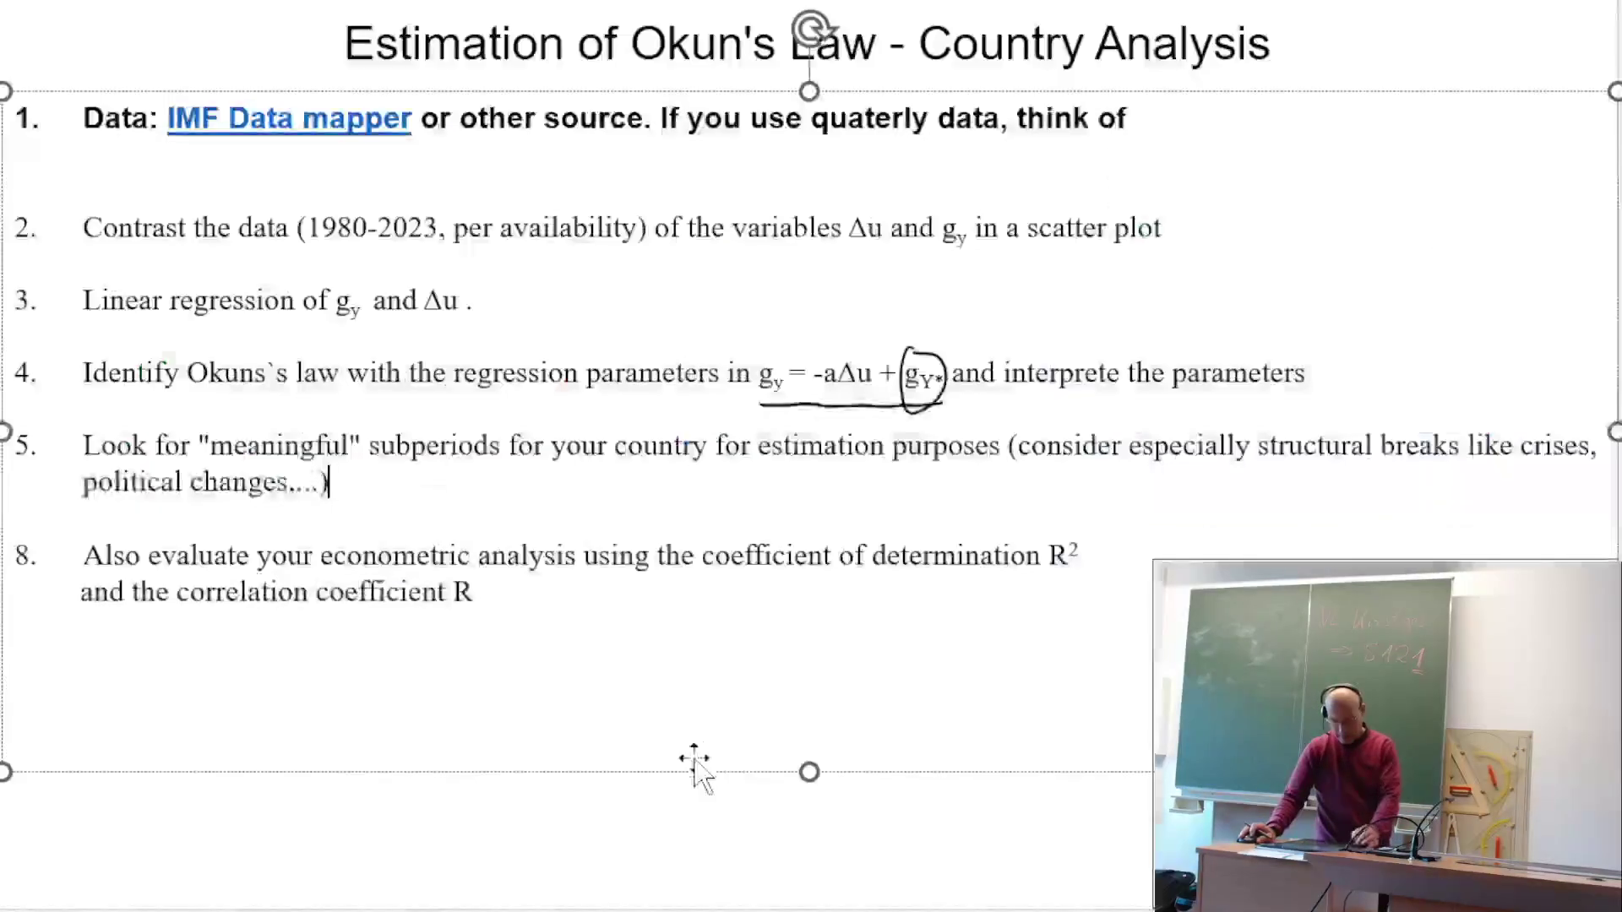
{"action": "left_click_drag", "start_coordinate": [758, 373], "coordinate": [901, 372]}
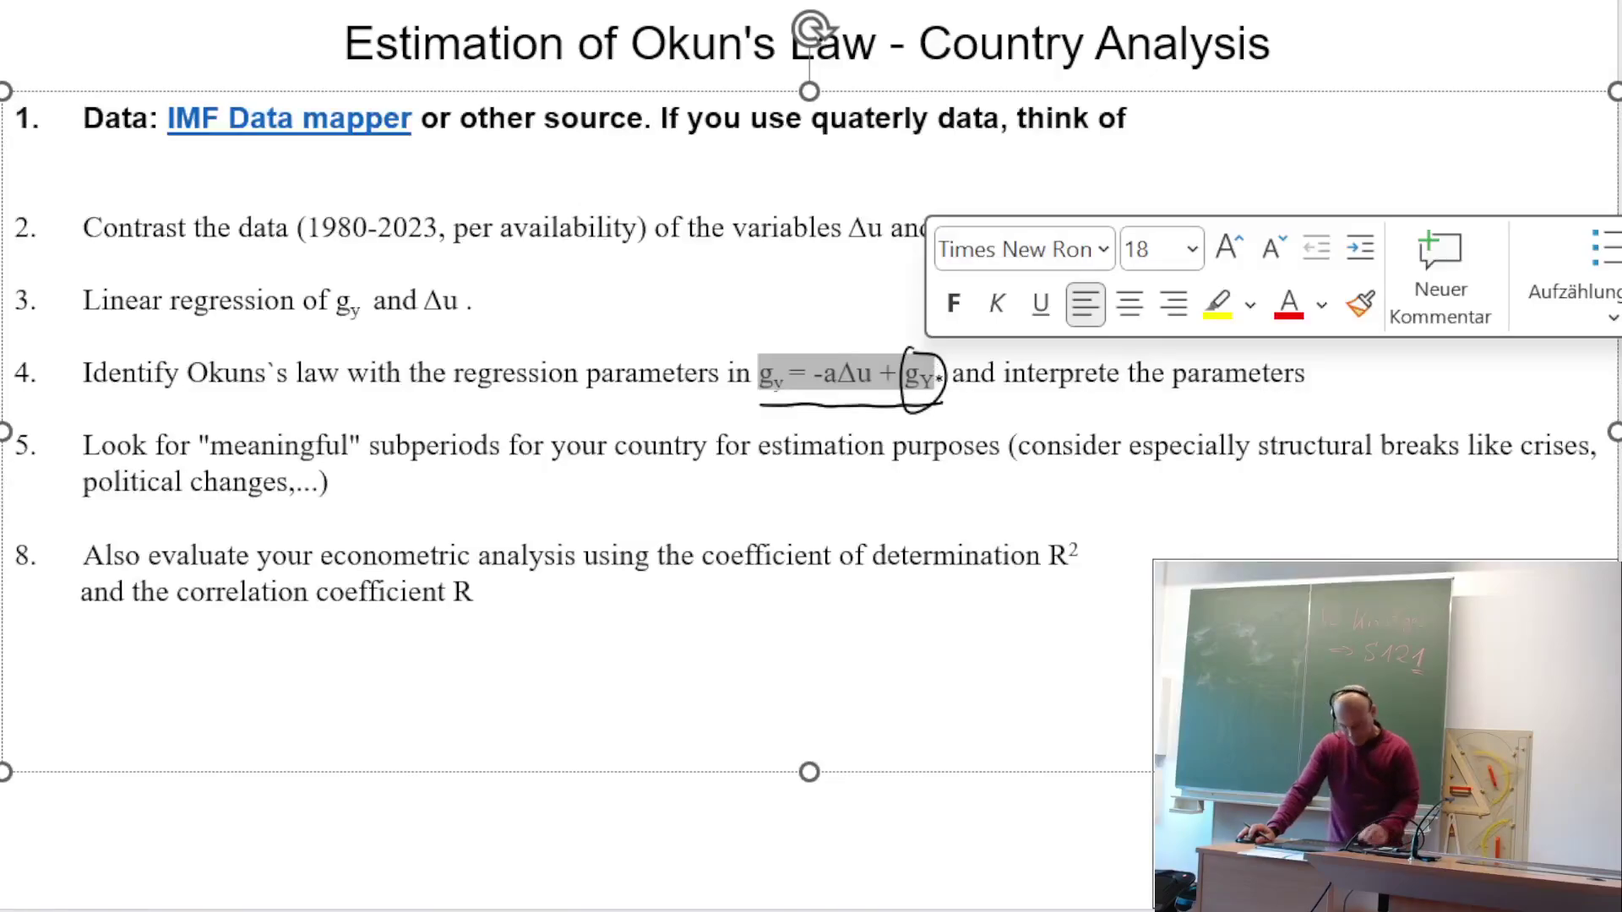
{"action": "key", "text": "alt+Tab"}
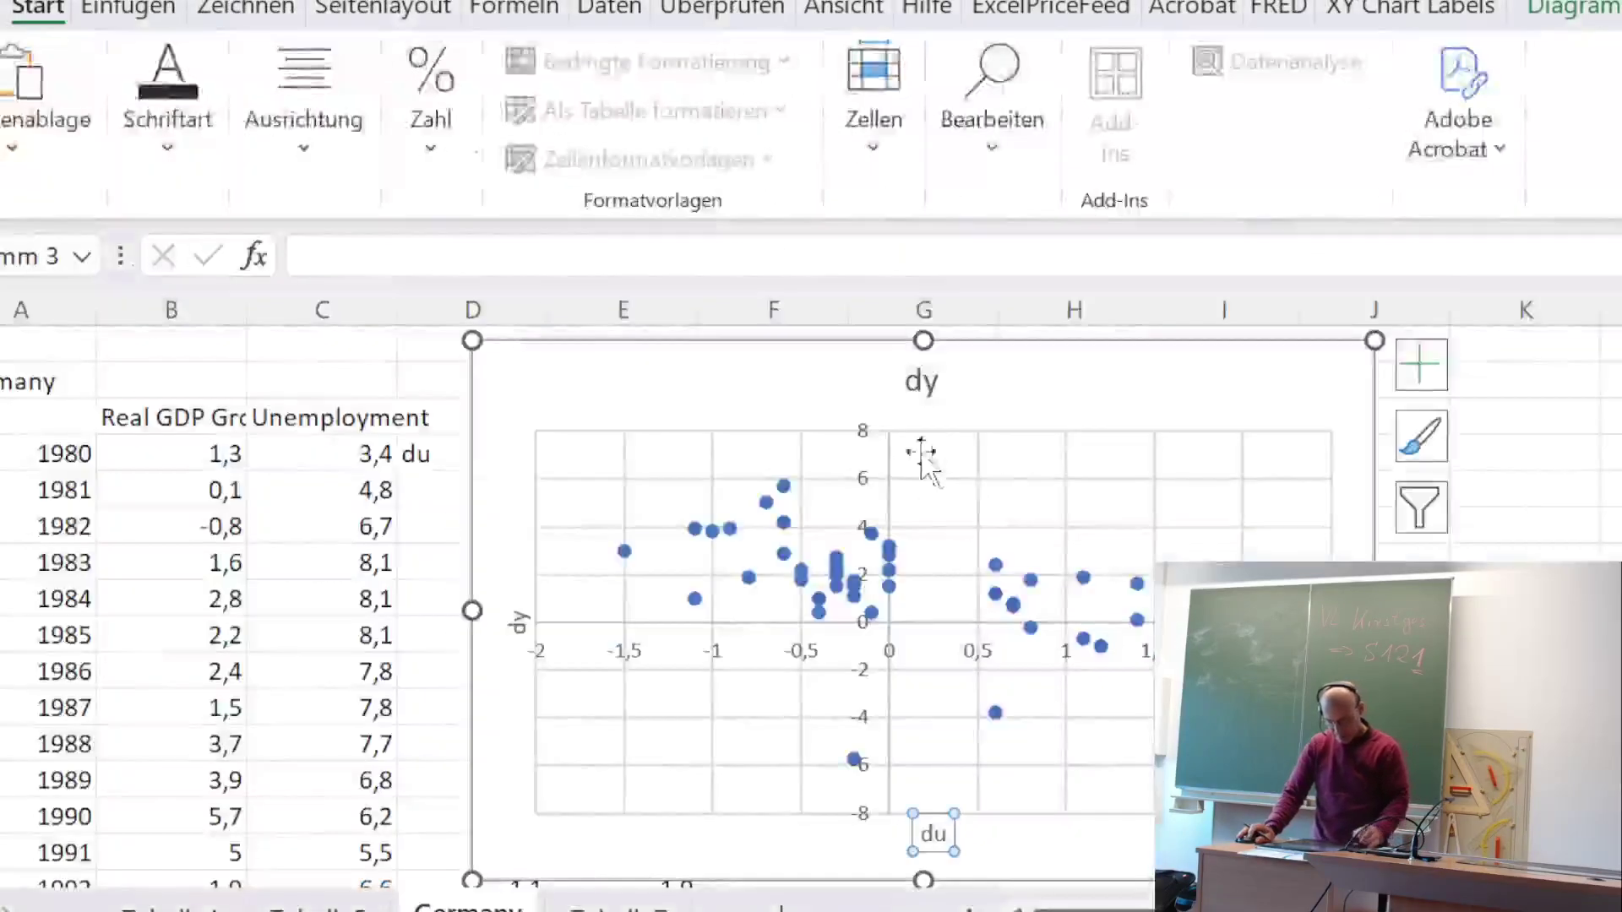
- Change the scatter chart's title to "1981 -- 2022"
{"action": "left_click", "coordinate": [935, 378]}
{"action": "double_click", "coordinate": [921, 381]}
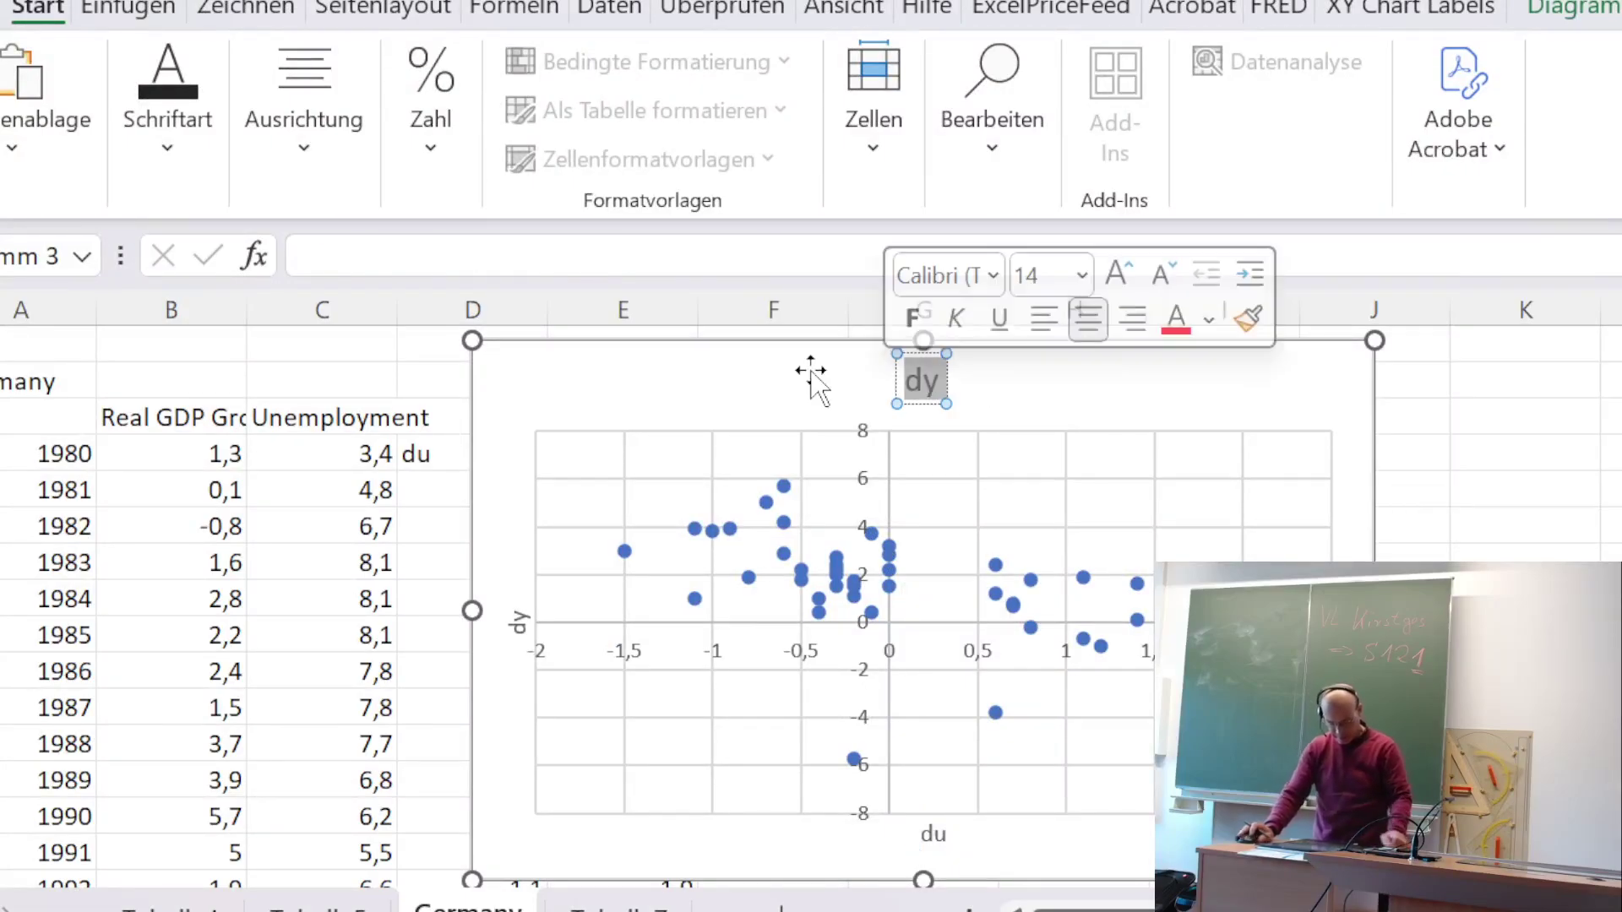
{"action": "type", "text": "198"}
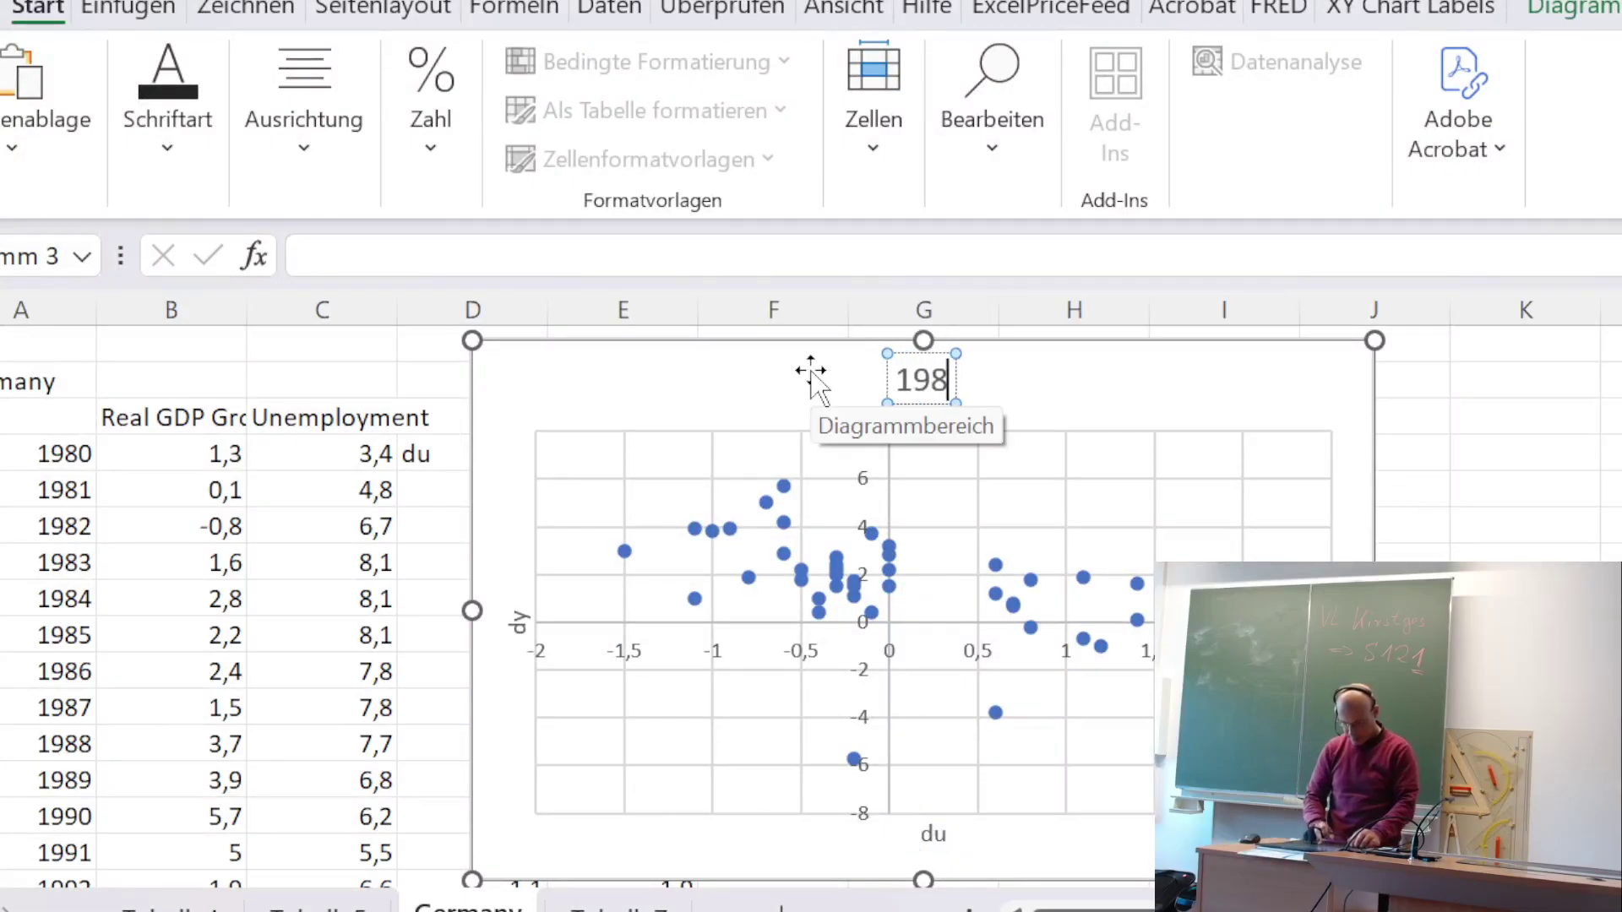
{"action": "type", "text": "1 --"}
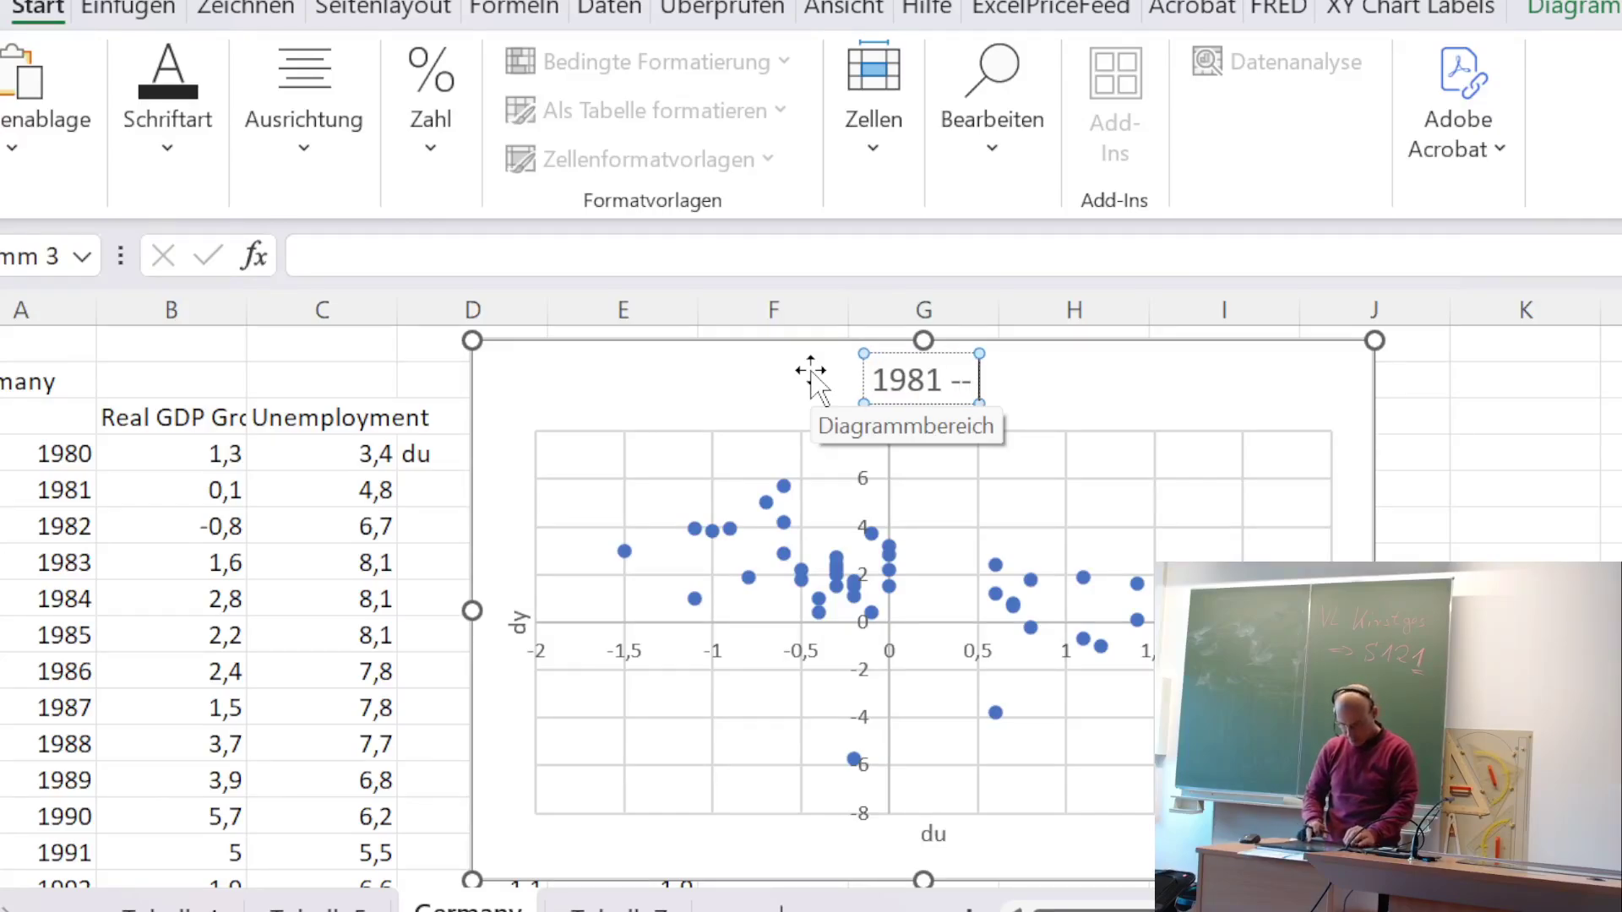
{"action": "type", "text": " 2022"}
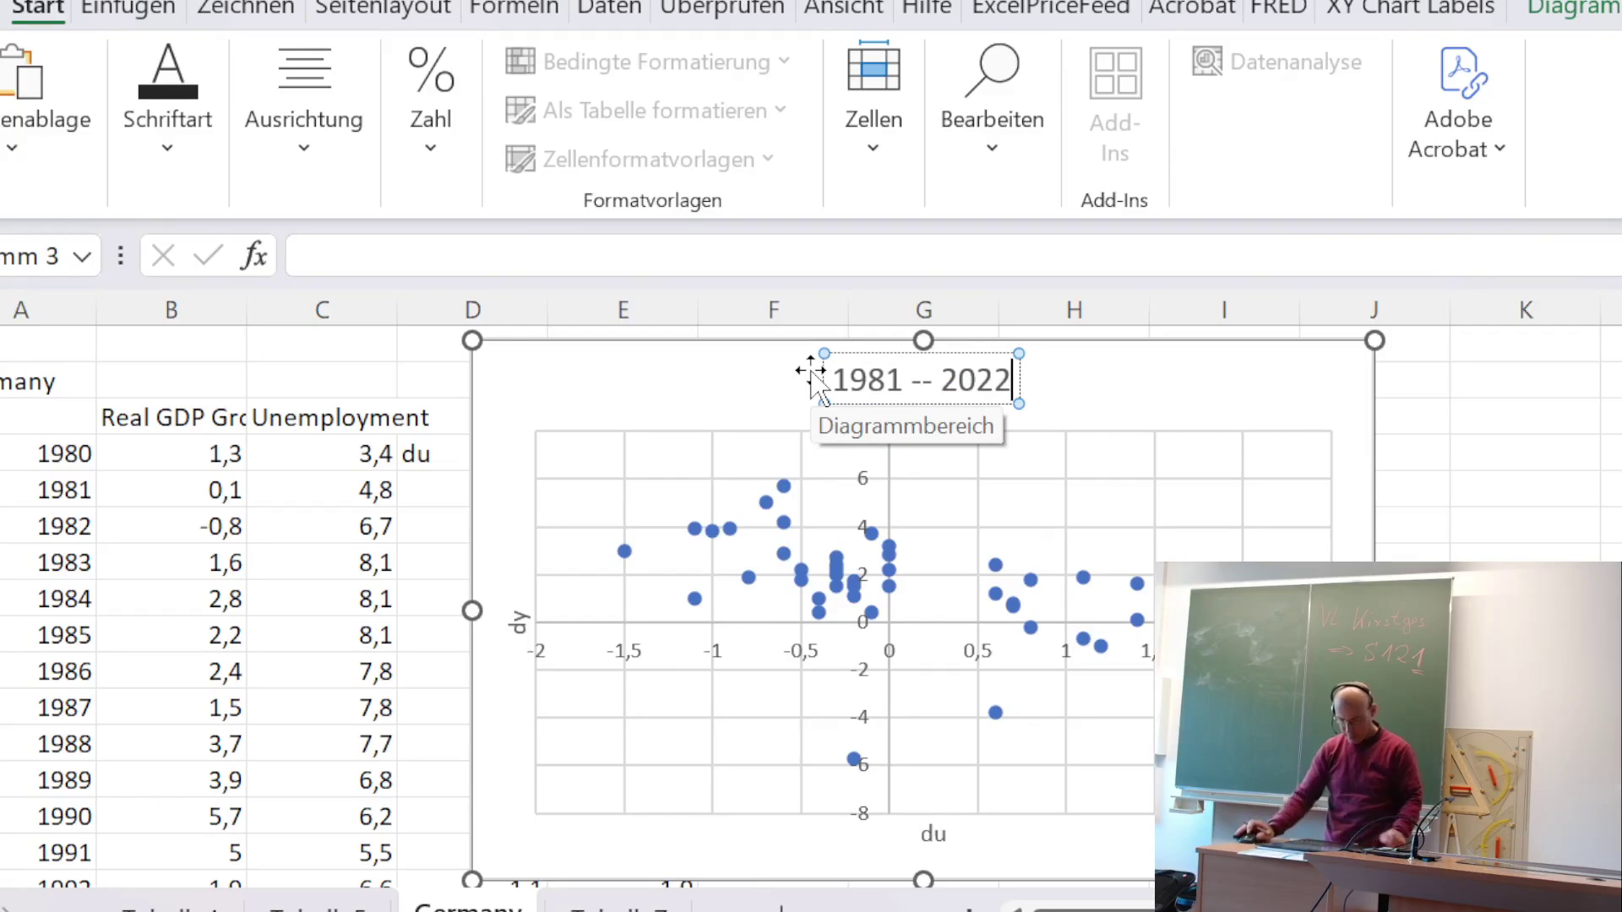
- Add a linear trendline to the dy series in the scatter chart, displaying its equation and R² value on the chart
{"action": "left_click", "coordinate": [860, 593]}
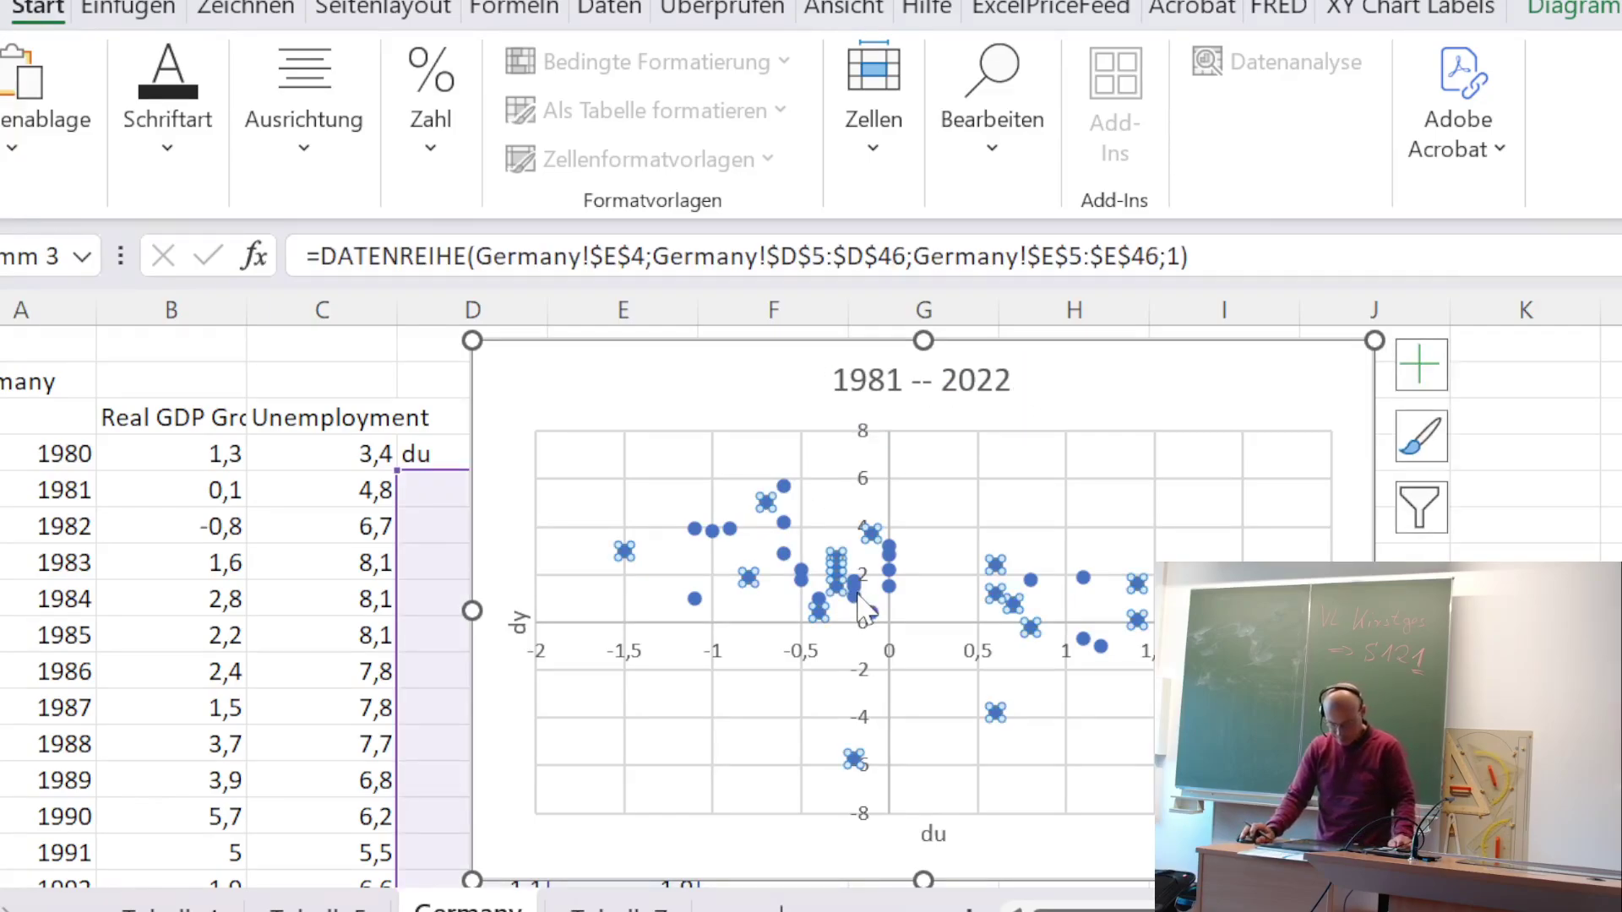
{"action": "right_click", "coordinate": [858, 596]}
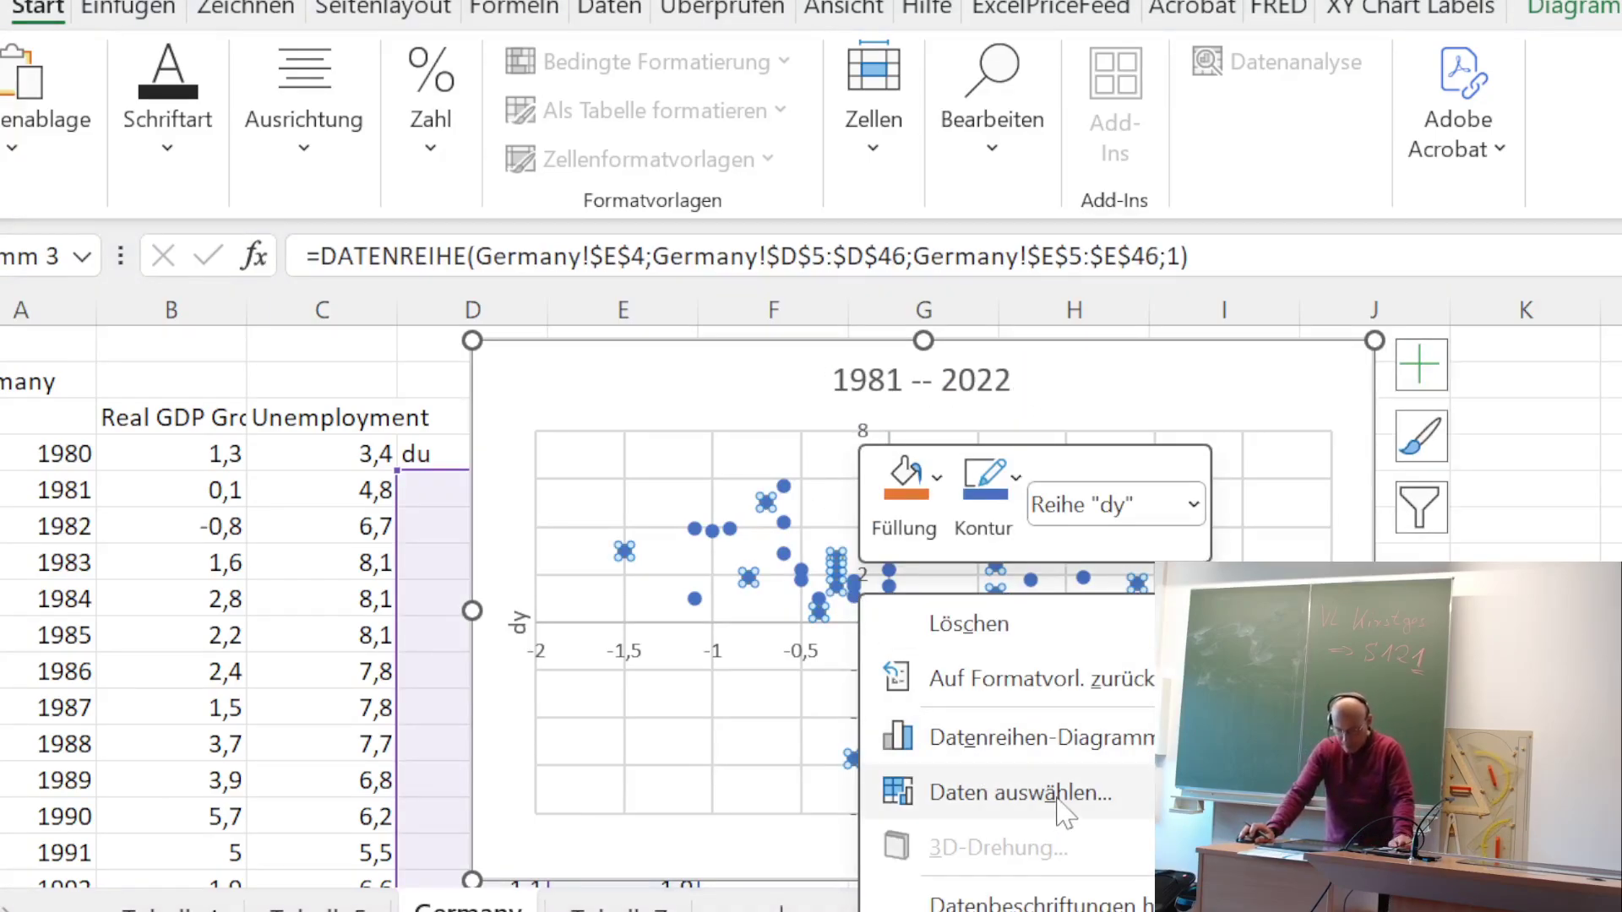
{"action": "left_click", "coordinate": [972, 911]}
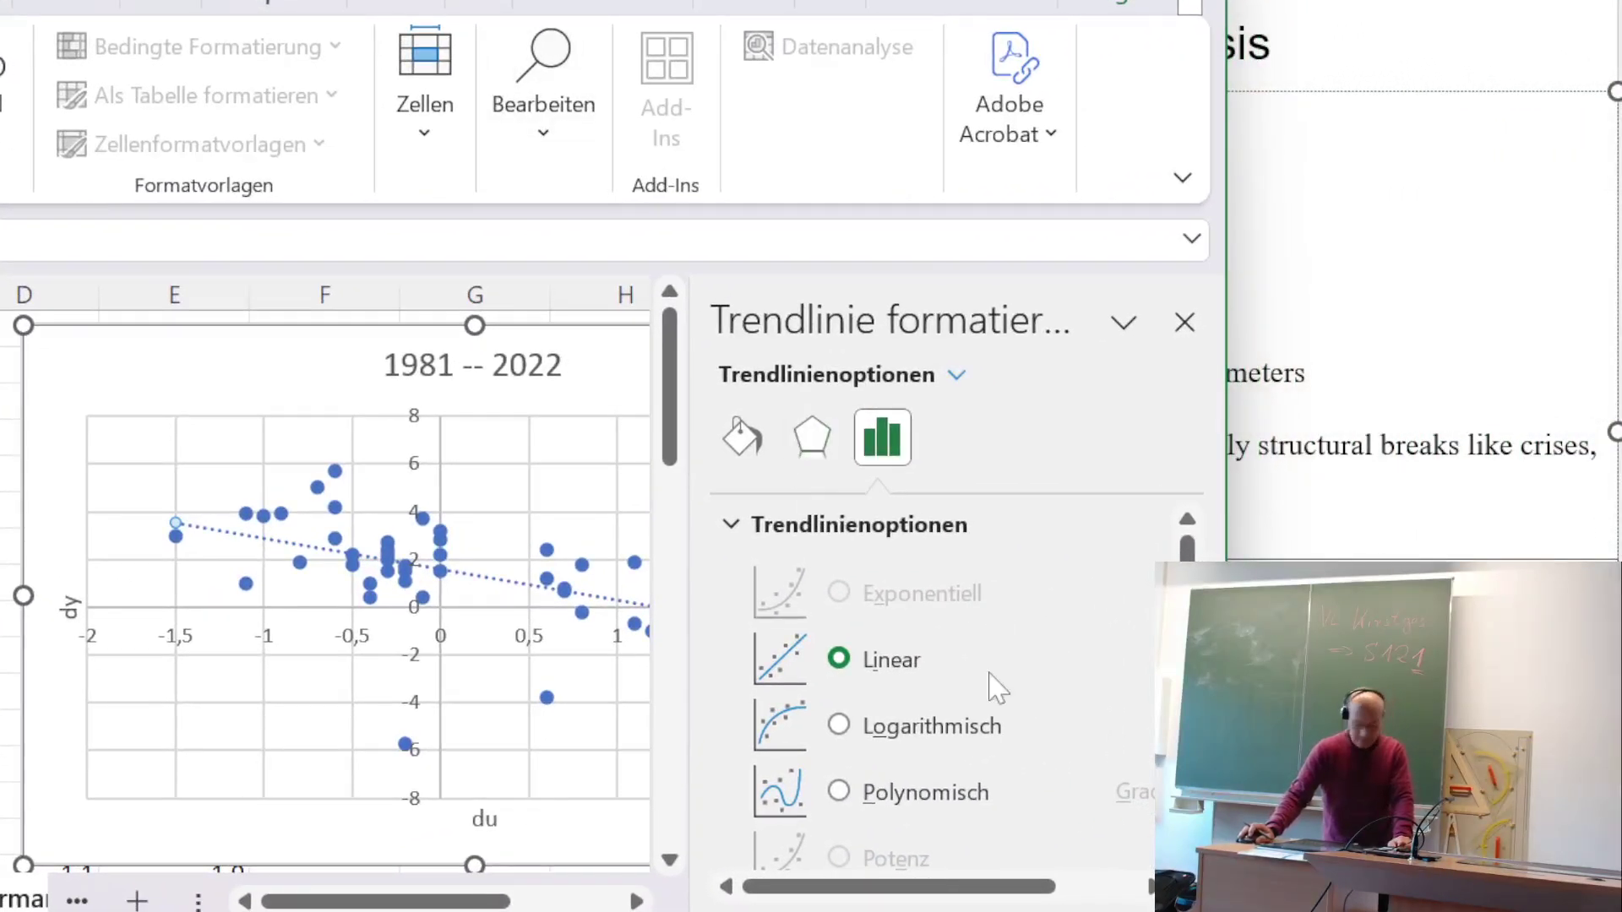
{"action": "scroll", "coordinate": [1187, 549], "scroll_direction": "down", "scroll_amount": 1}
{"action": "scroll", "coordinate": [954, 675], "scroll_direction": "down", "scroll_amount": 8}
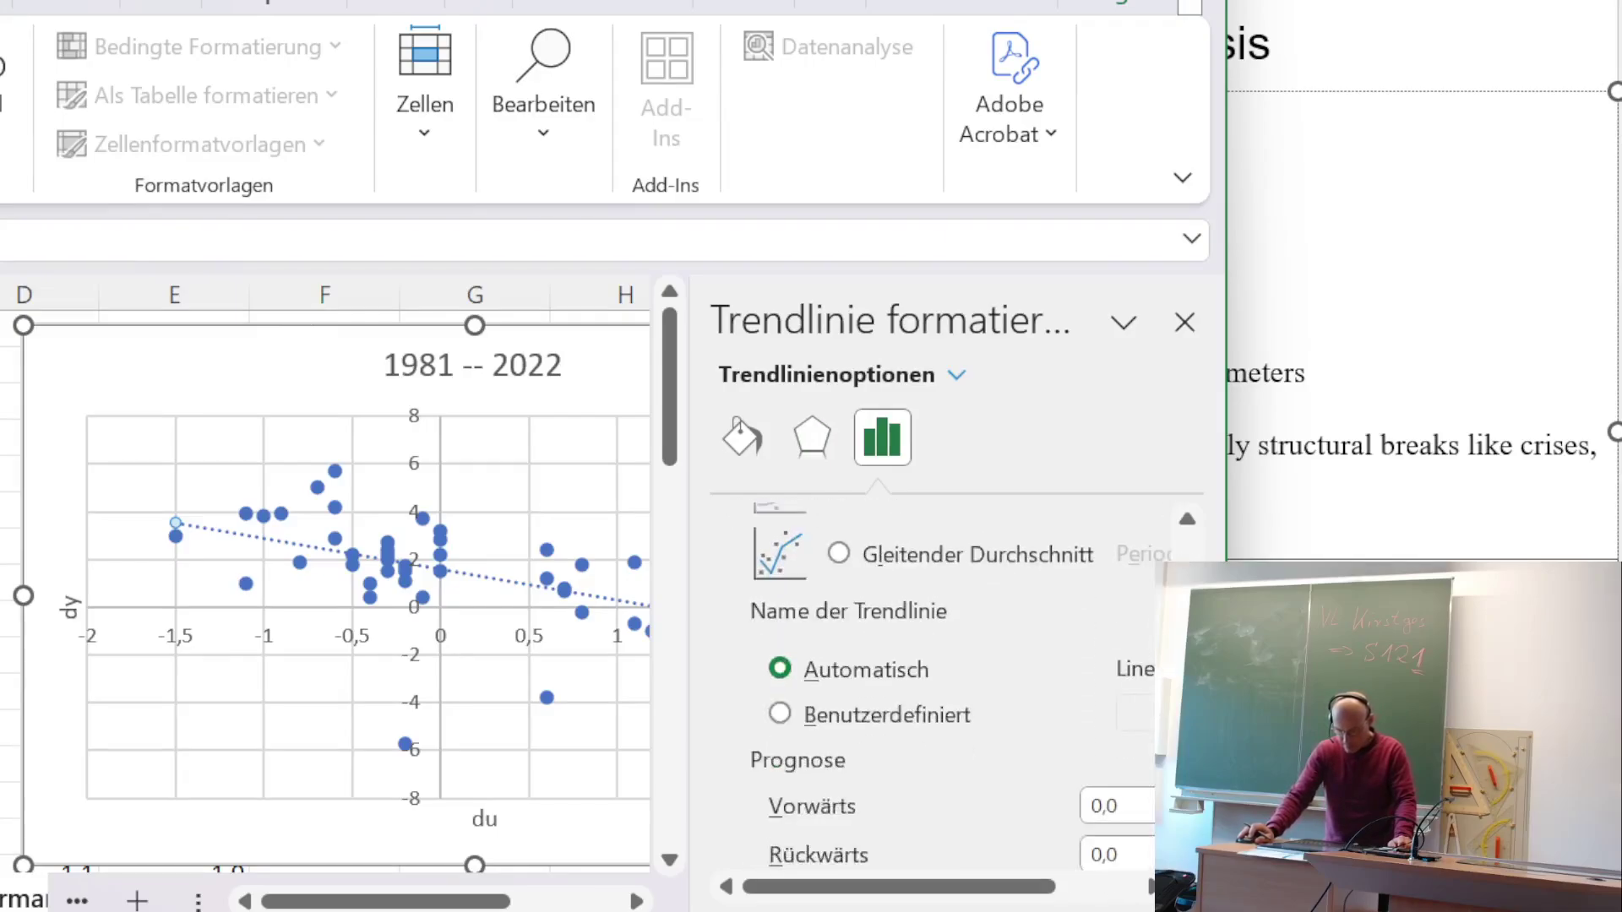
{"action": "left_click", "coordinate": [762, 782]}
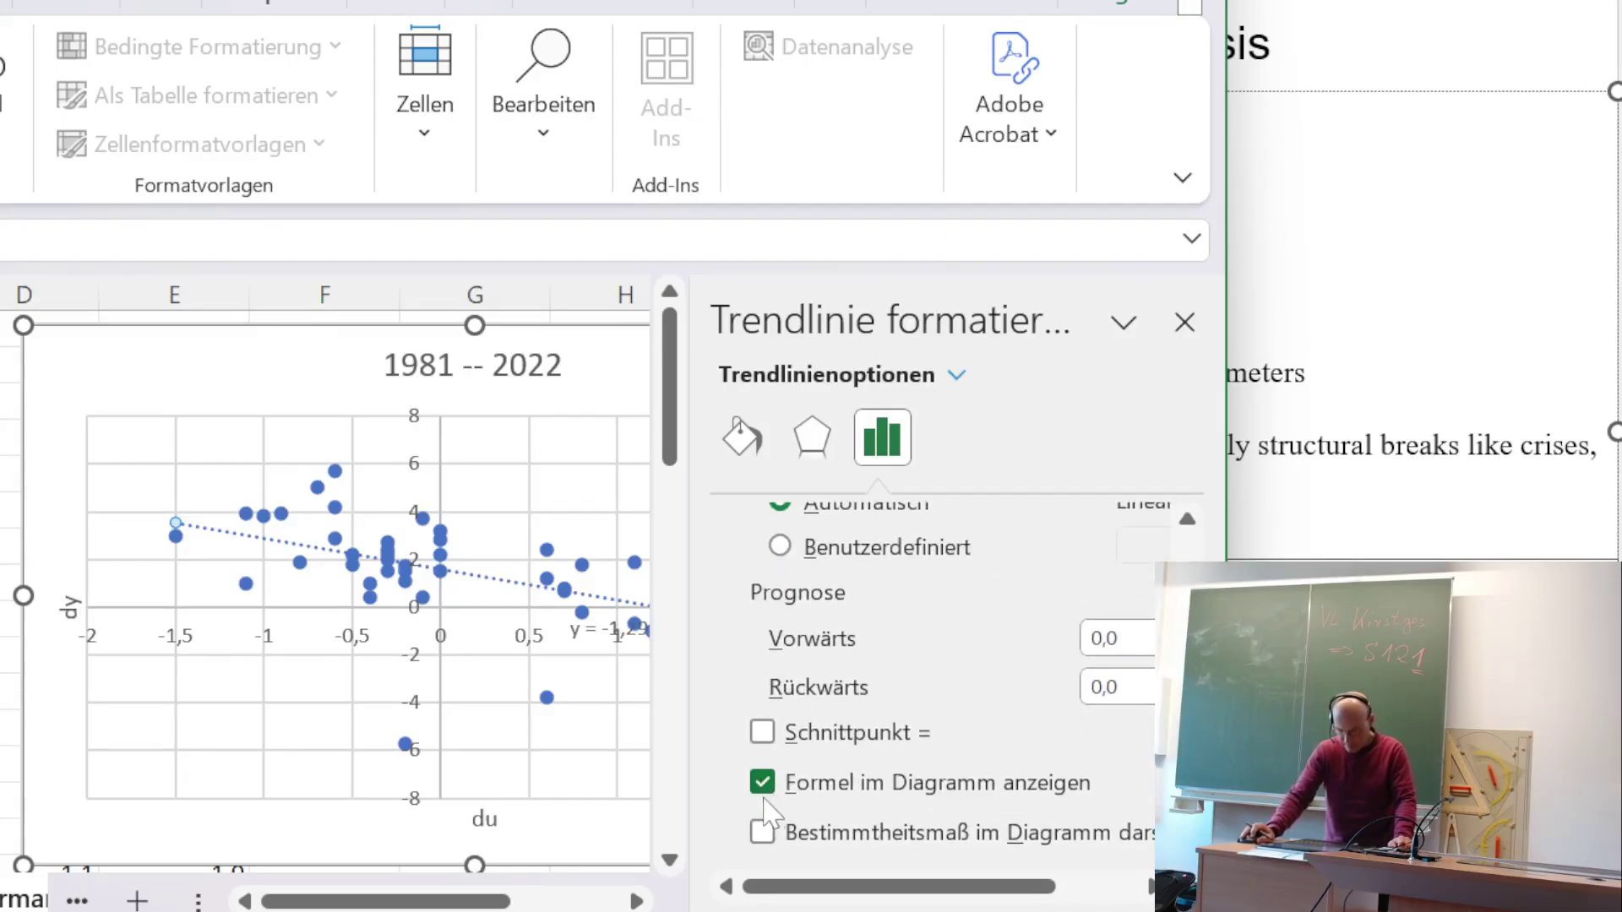
{"action": "left_click", "coordinate": [763, 831]}
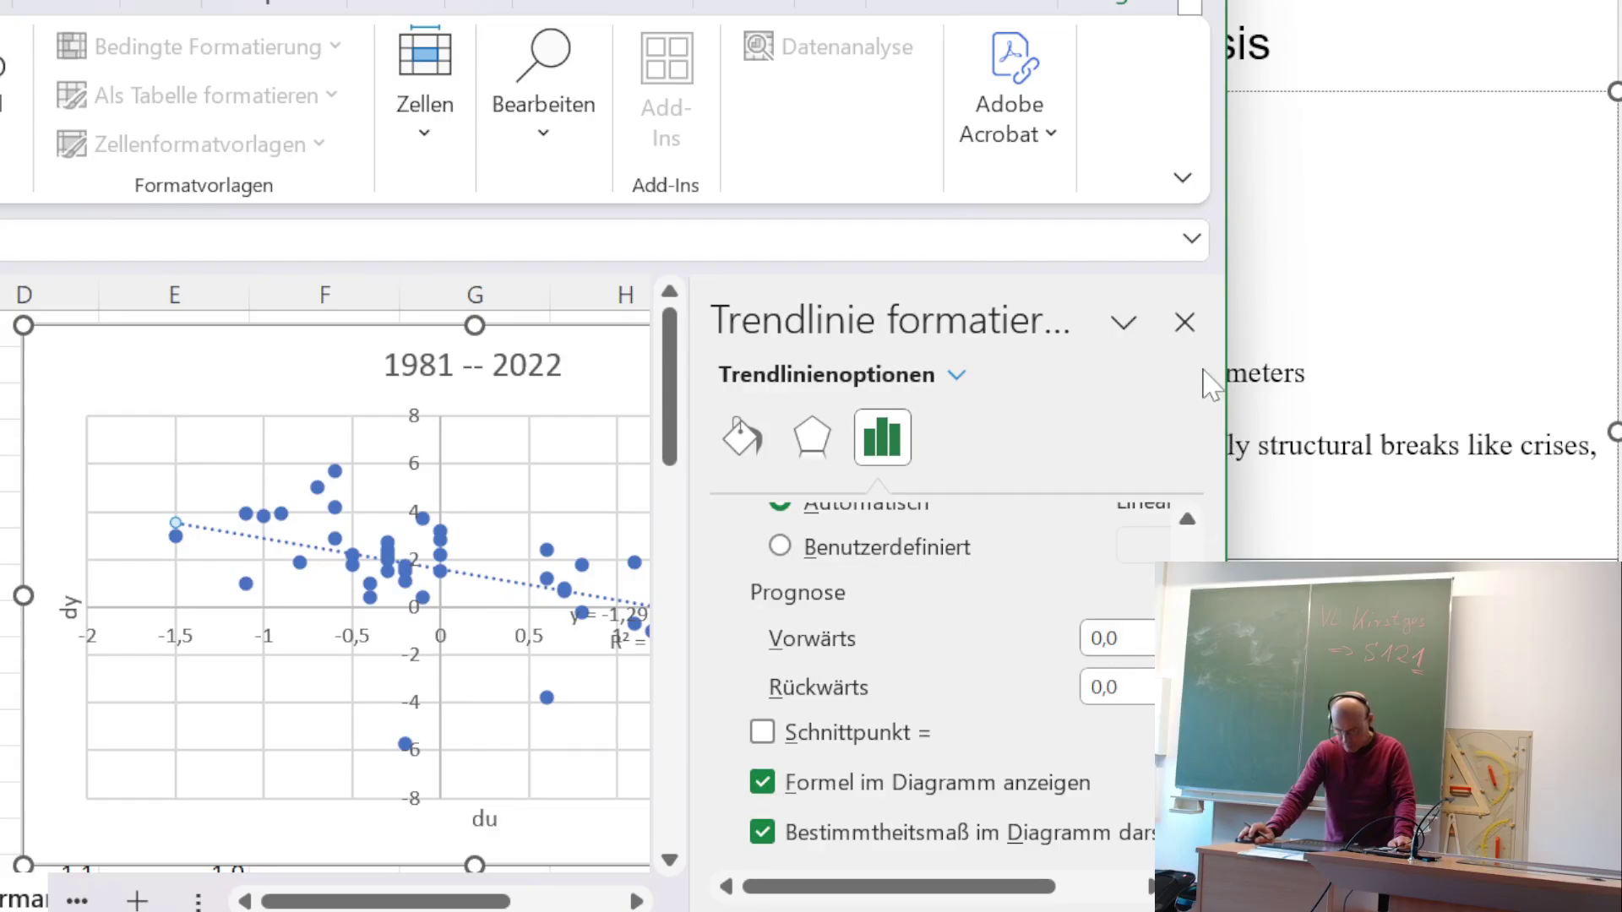
{"action": "left_click", "coordinate": [1185, 322]}
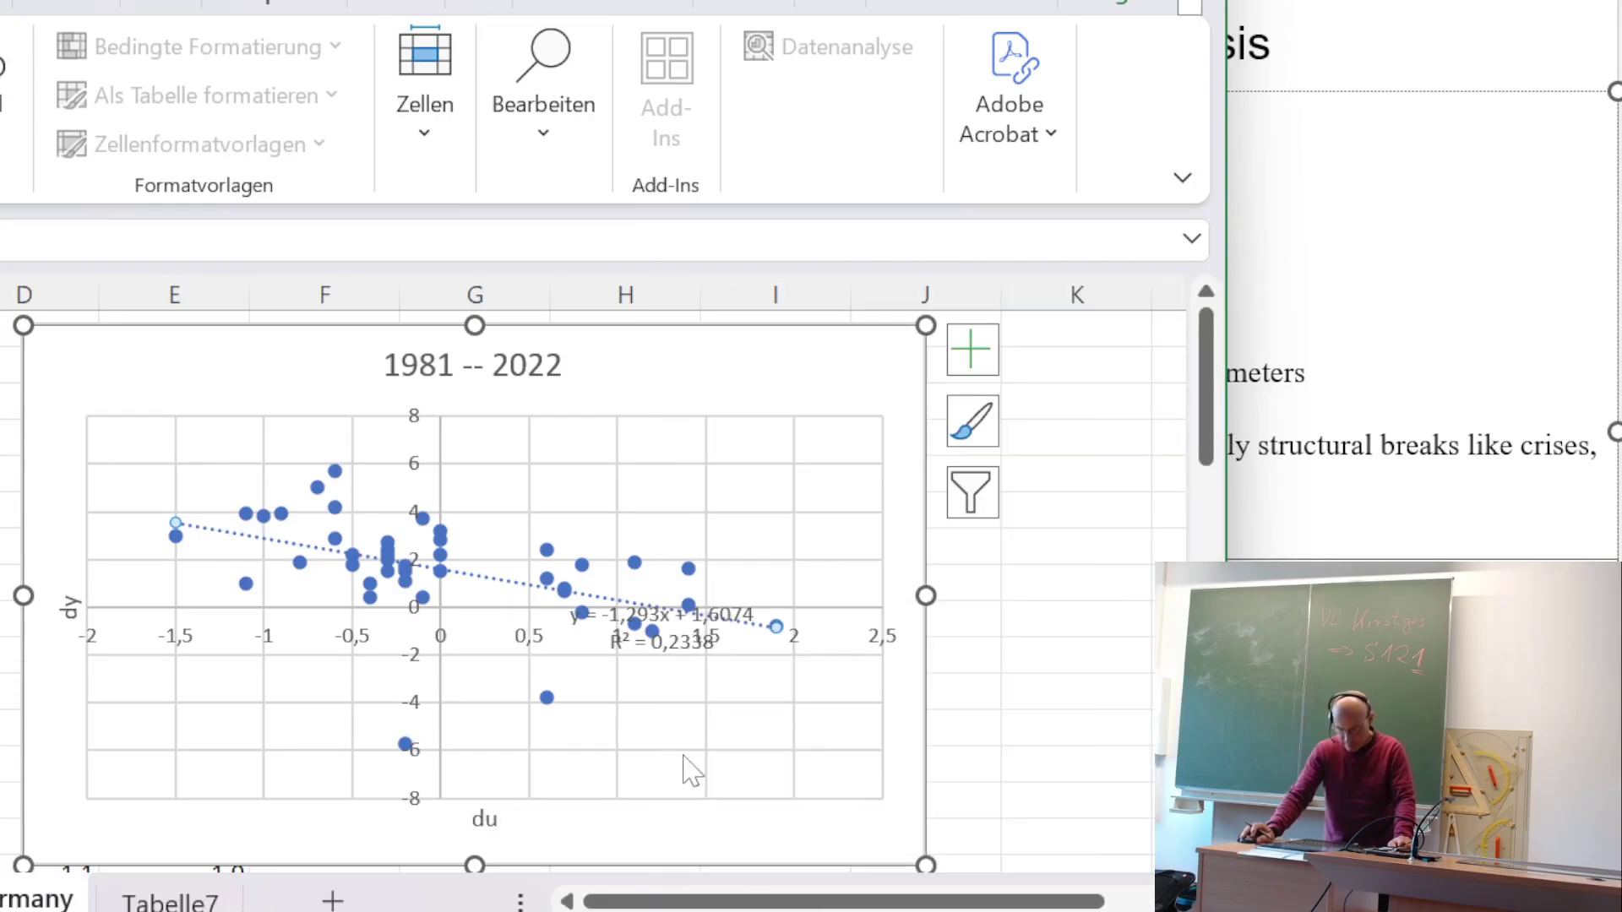
- Move the trendline's equation and R² label off the data points to the empty space beside the chart title
{"action": "left_click", "coordinate": [687, 629]}
{"action": "left_click_drag", "start_coordinate": [657, 595], "coordinate": [675, 409]}
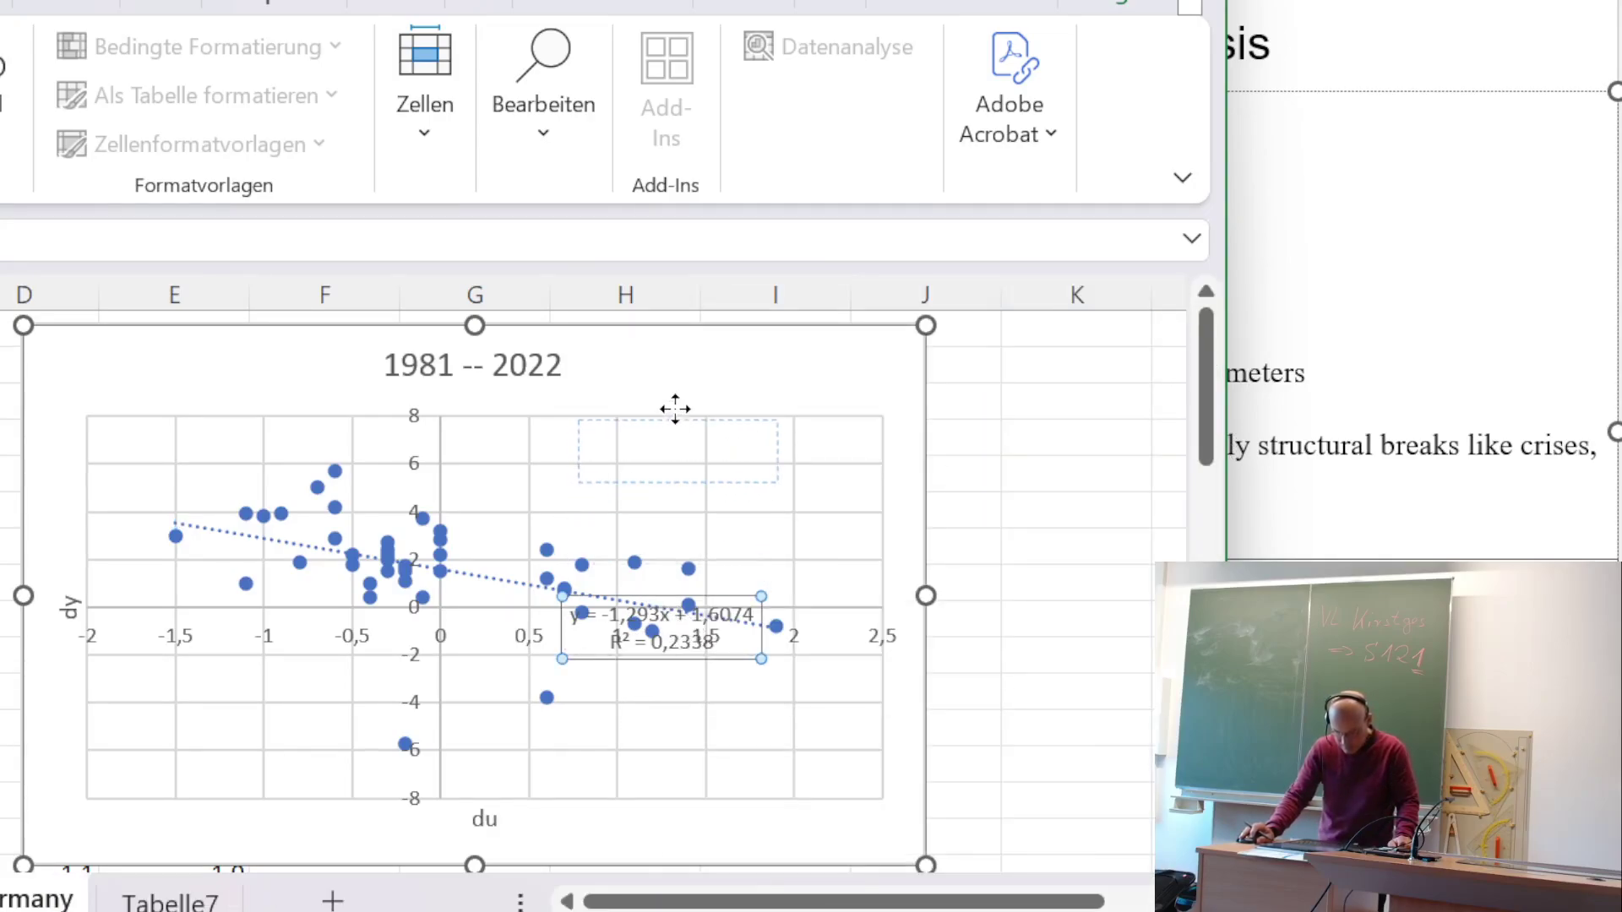
{"action": "left_click_drag", "start_coordinate": [684, 344], "coordinate": [685, 344]}
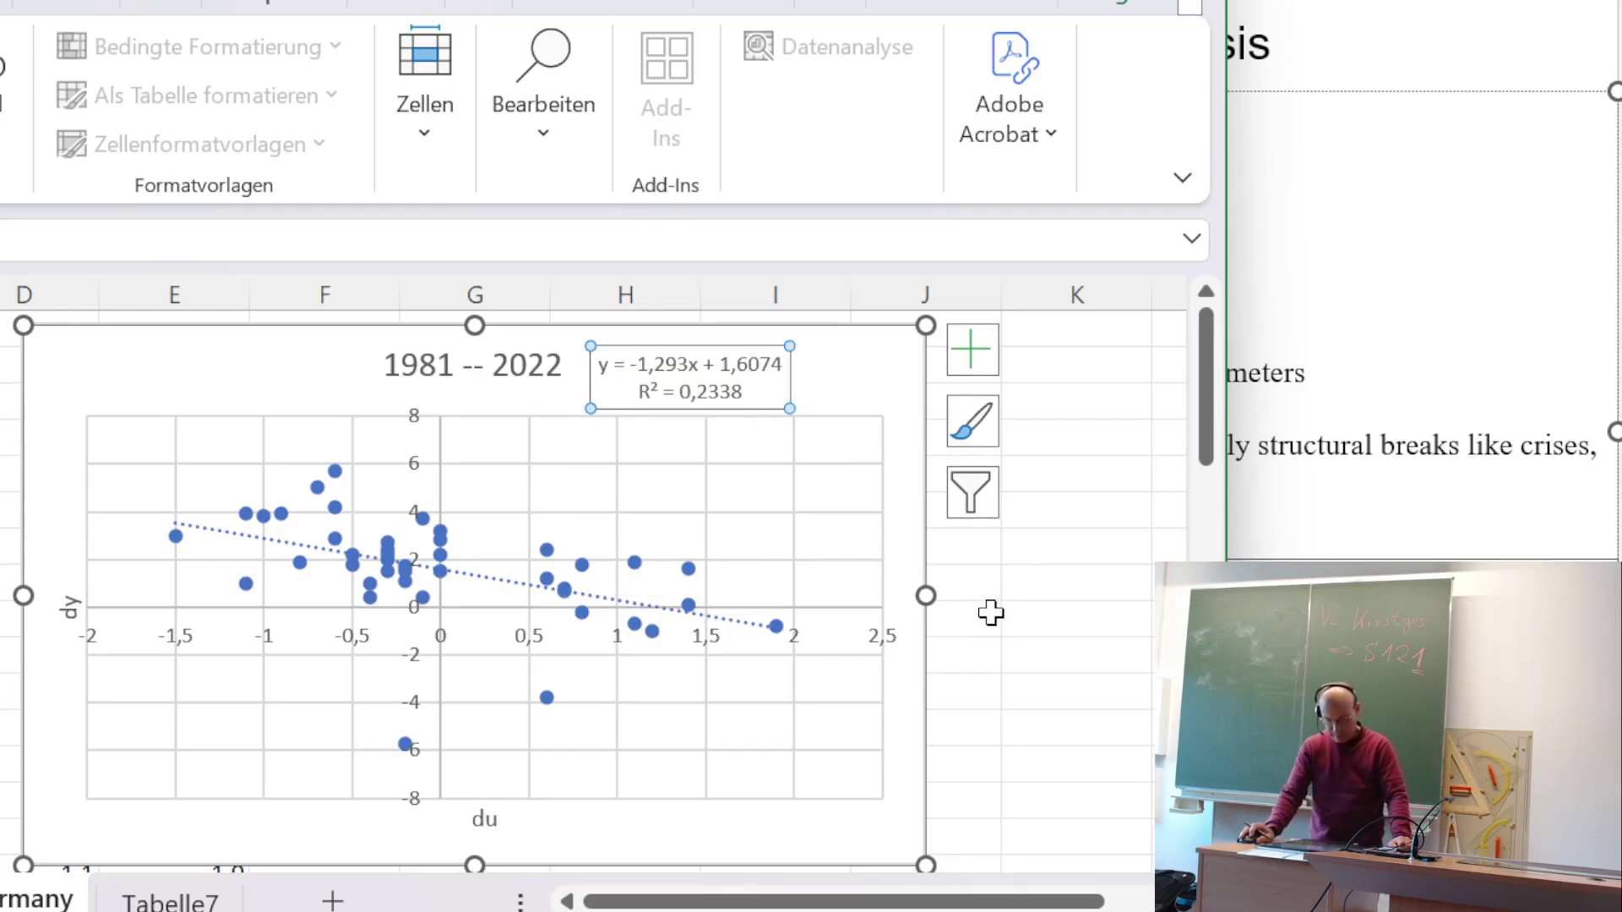